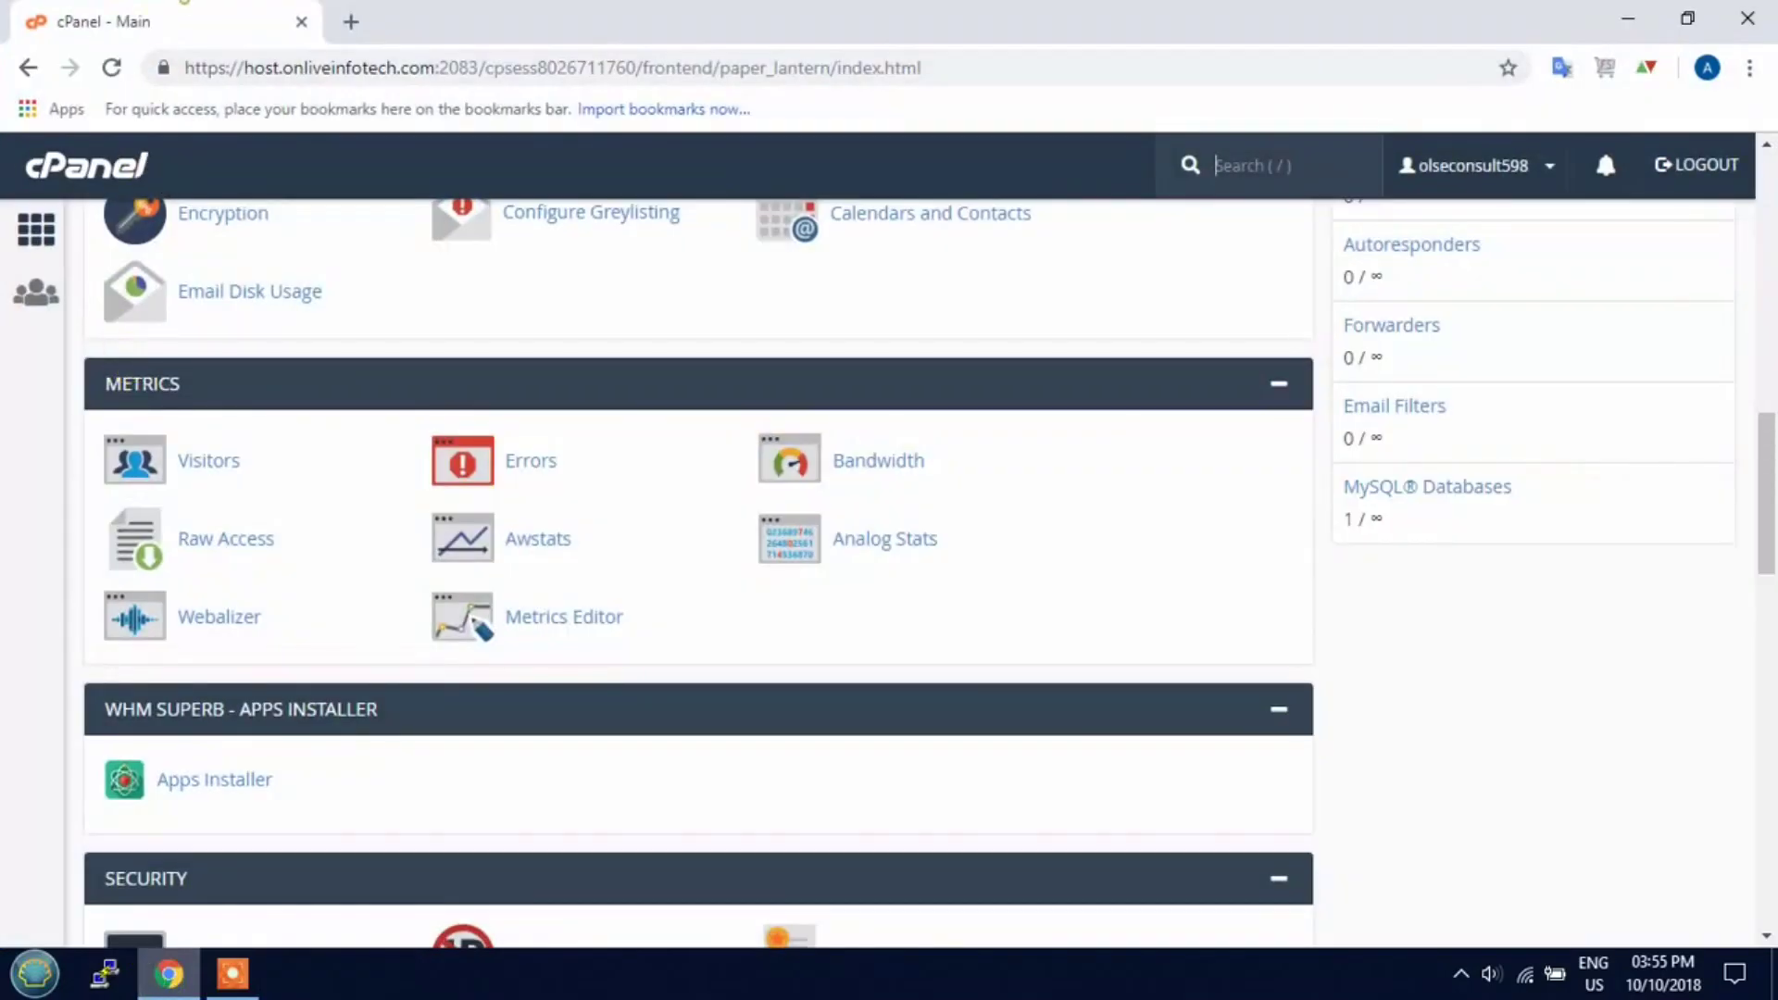
Step: Review the account's general information and primary domain on the cPanel home page
{"action": "scroll", "coordinate": [1366, 389], "scroll_direction": "up", "scroll_amount": 10}
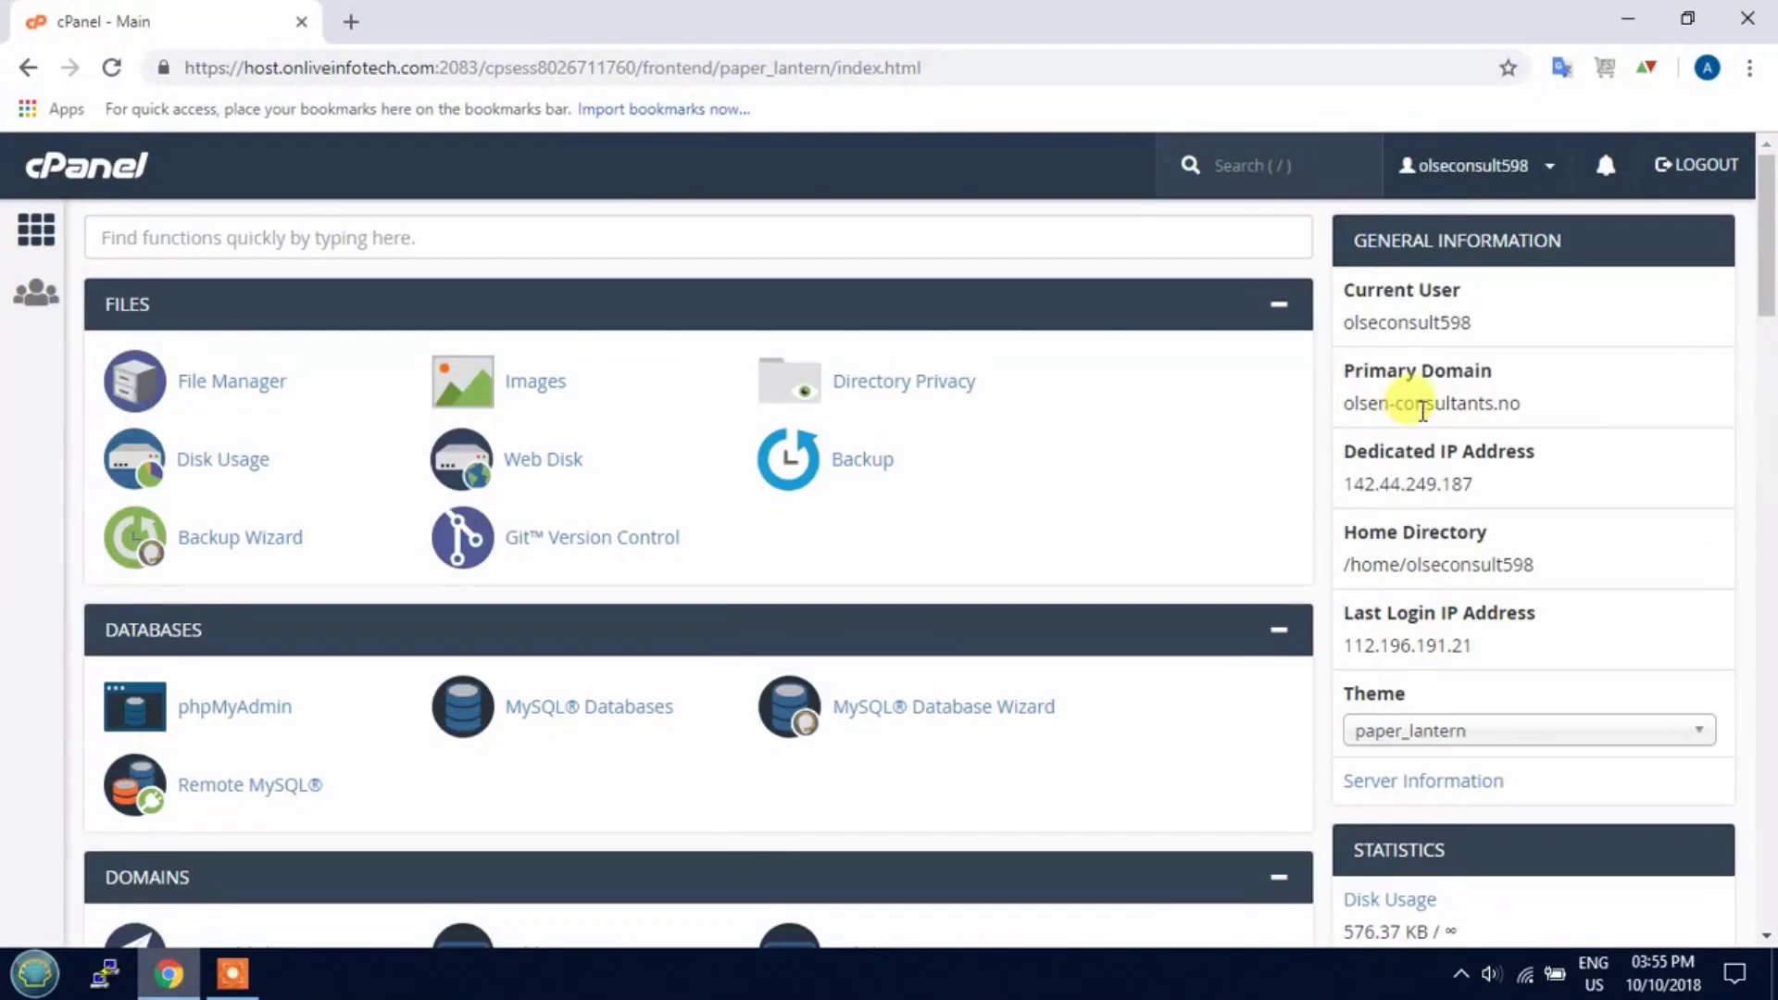
{"action": "left_click_drag", "start_coordinate": [1334, 408], "coordinate": [1526, 408]}
{"action": "left_click", "coordinate": [1526, 407]}
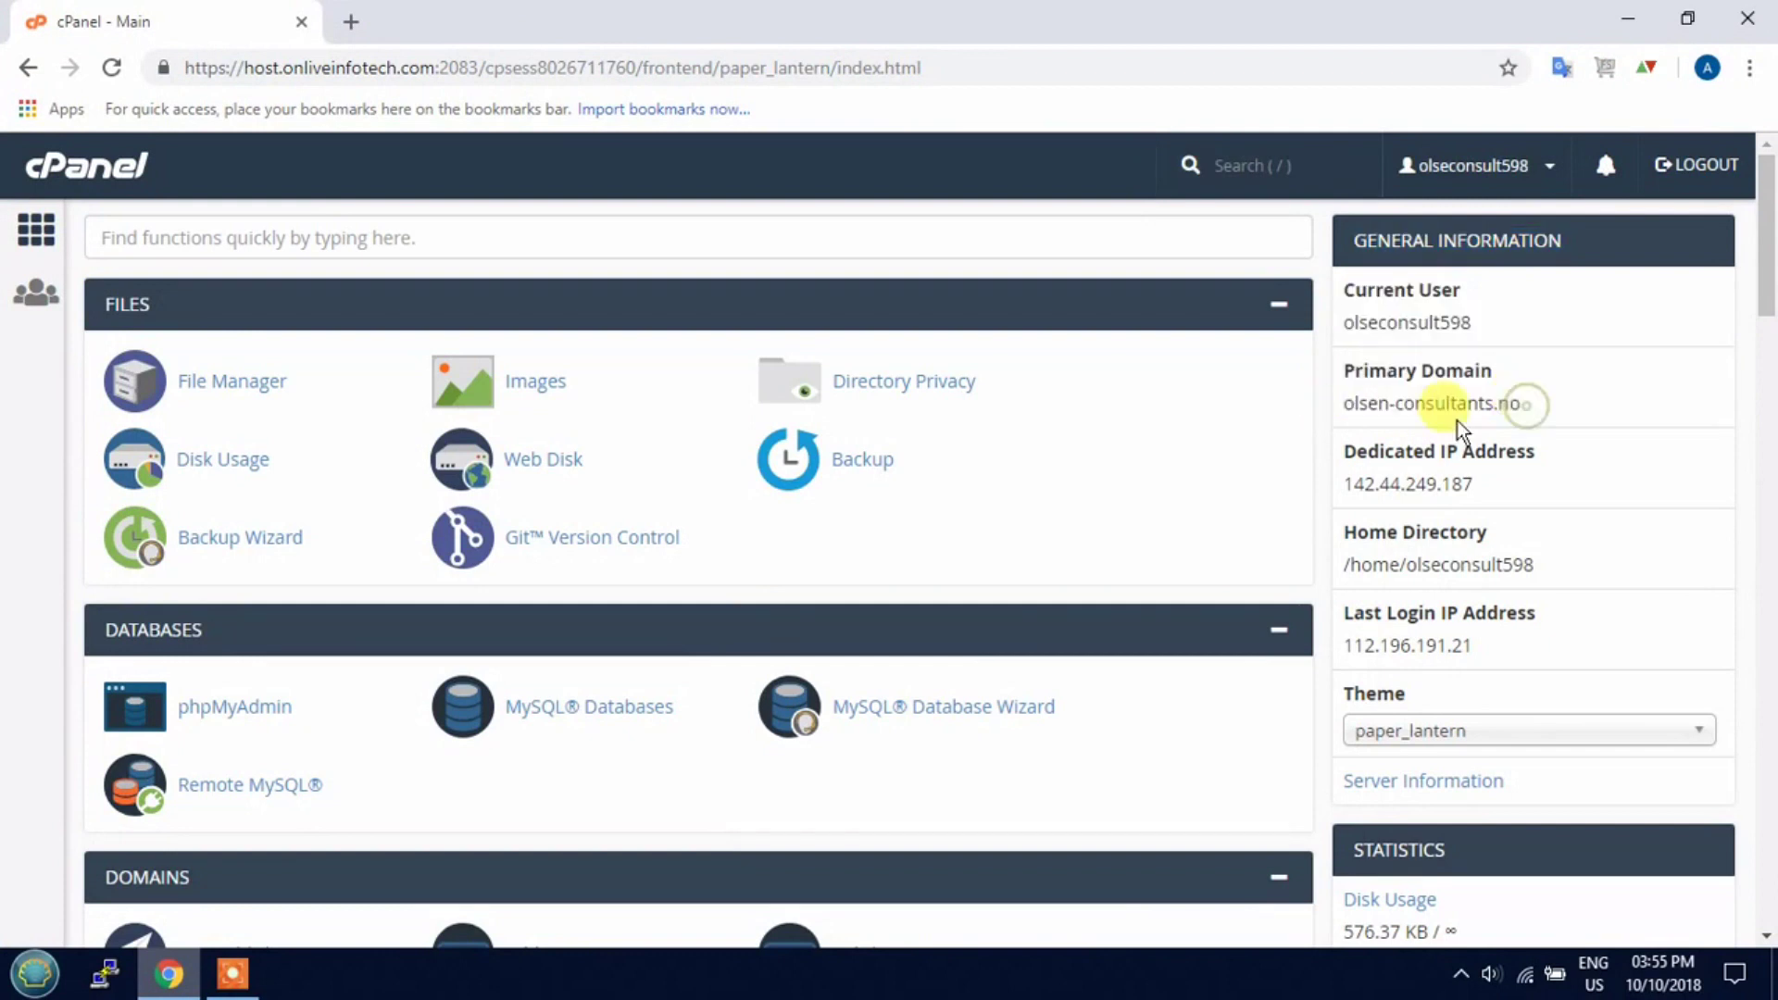
{"action": "left_click_drag", "start_coordinate": [1352, 243], "coordinate": [1334, 480]}
{"action": "left_click", "coordinate": [1409, 476]}
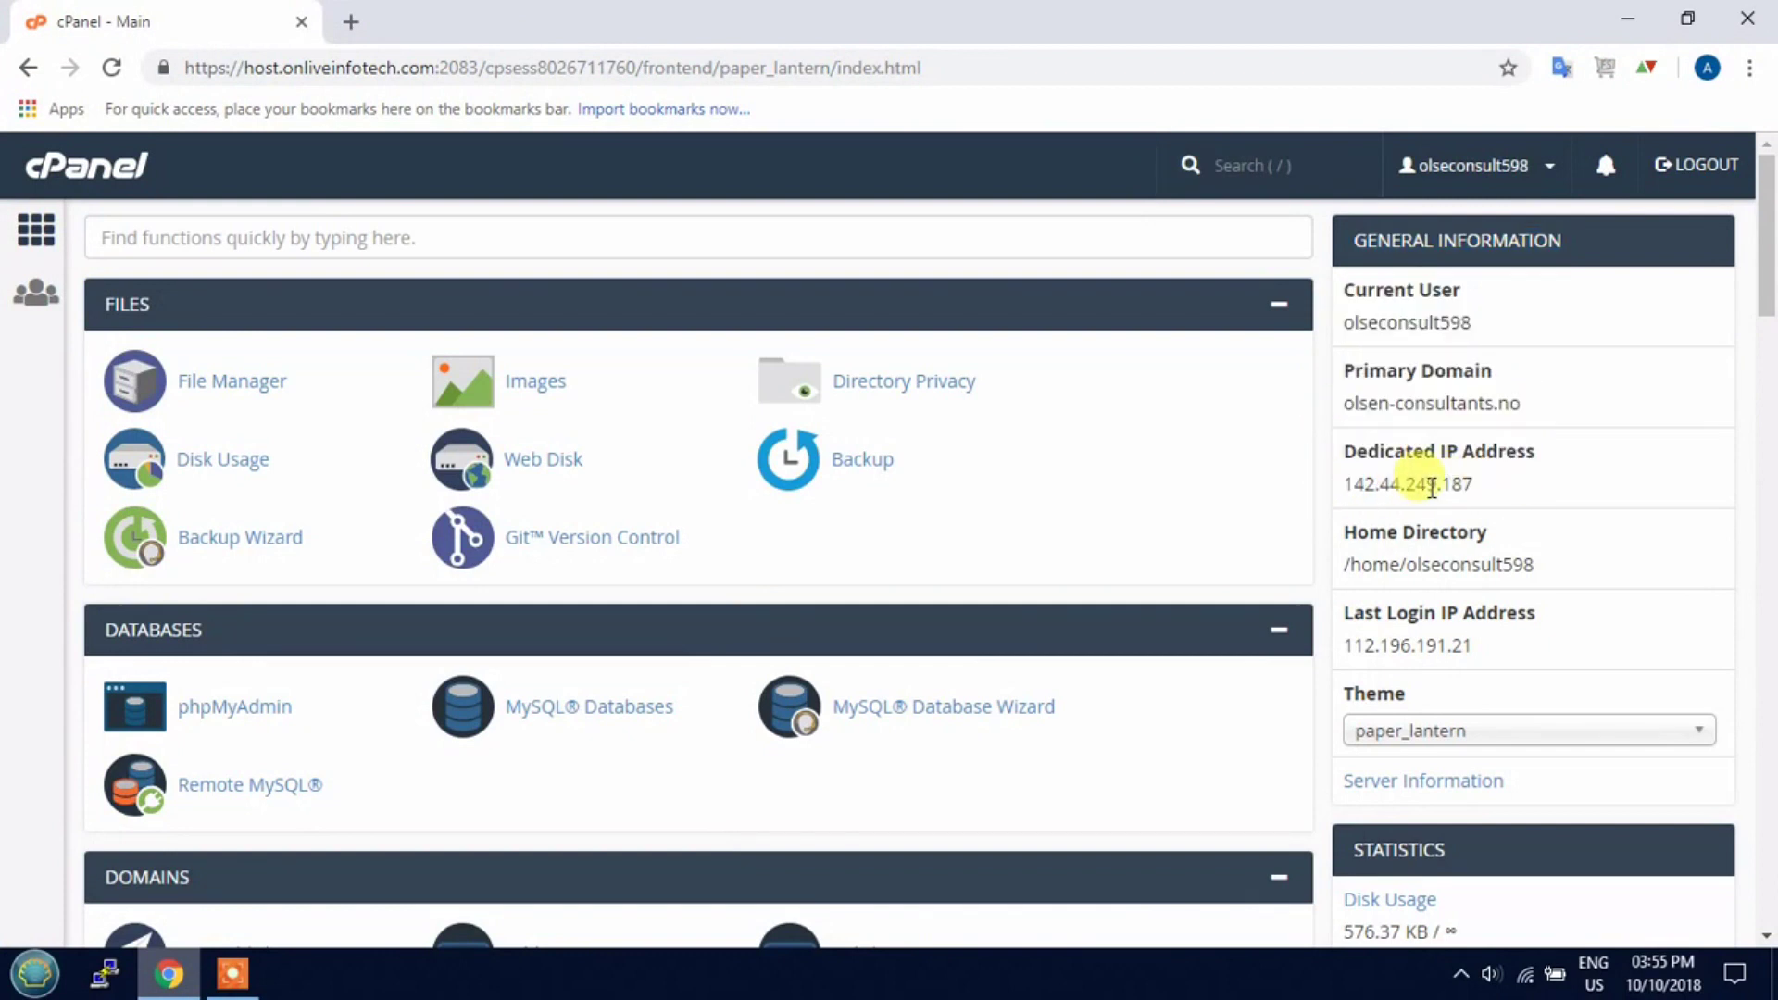
{"action": "scroll", "coordinate": [1361, 519], "scroll_direction": "down", "scroll_amount": 5}
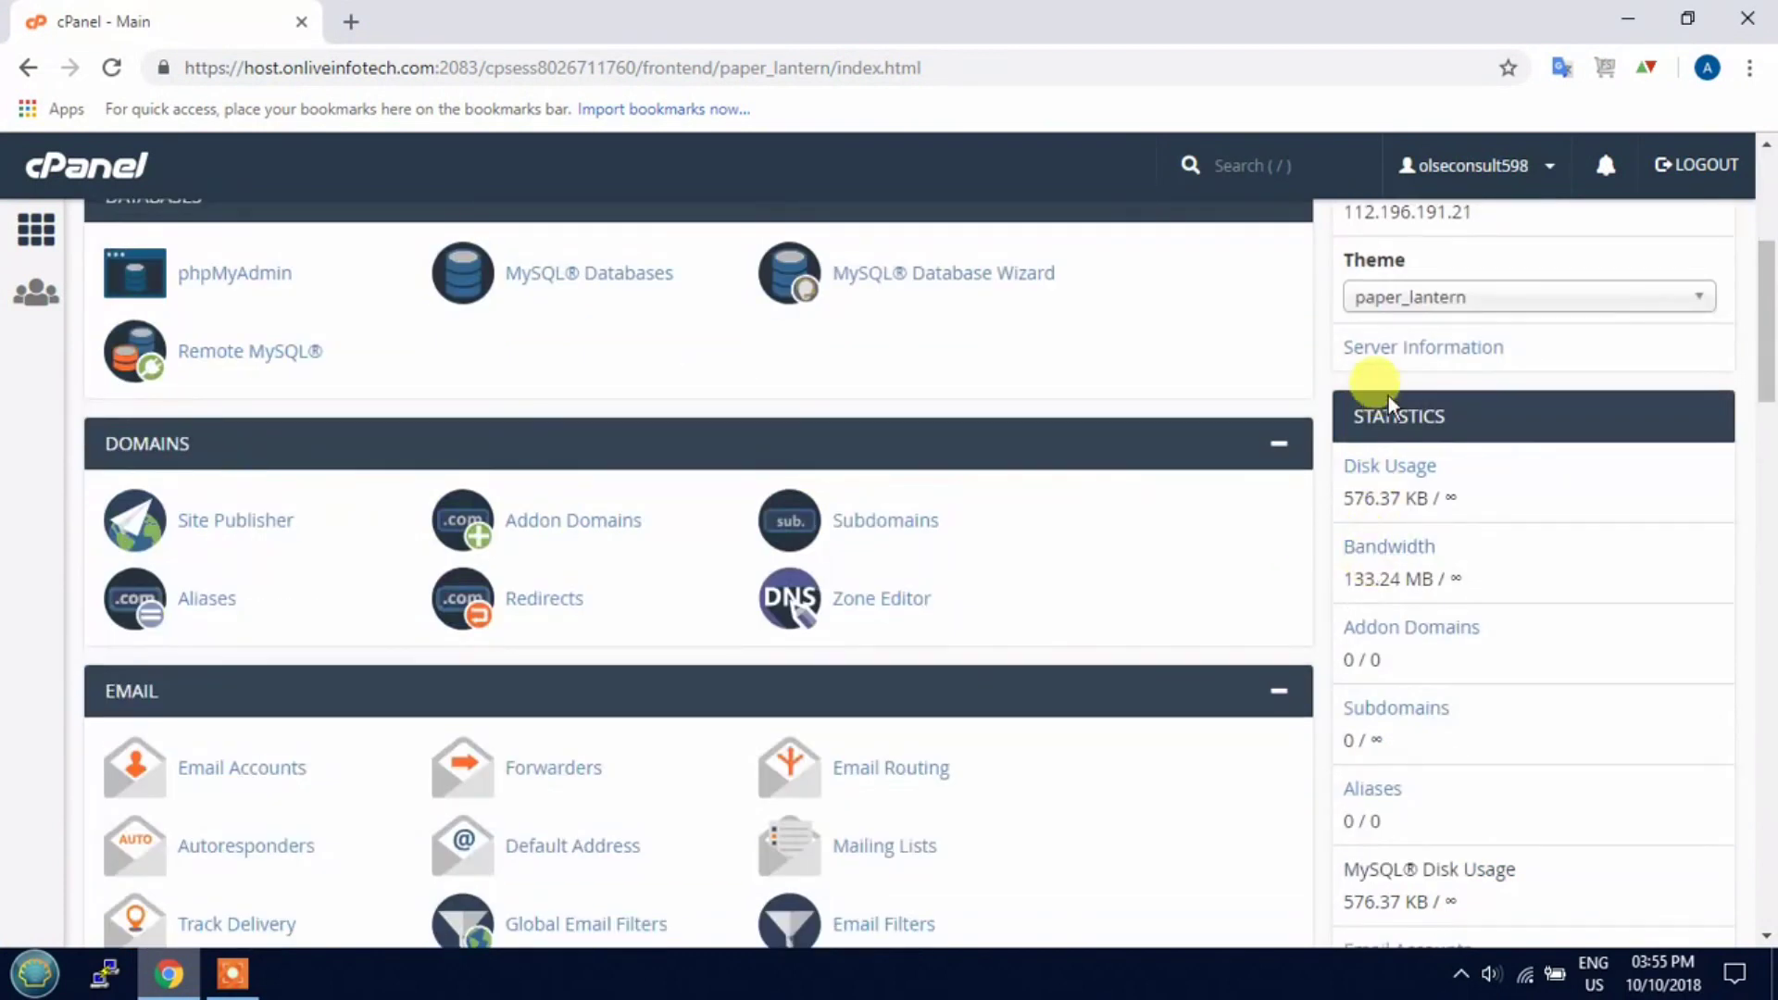
{"action": "scroll", "coordinate": [1380, 417], "scroll_direction": "down", "scroll_amount": 4}
{"action": "scroll", "coordinate": [1343, 460], "scroll_direction": "down", "scroll_amount": 10}
{"action": "scroll", "coordinate": [697, 408], "scroll_direction": "up", "scroll_amount": 15}
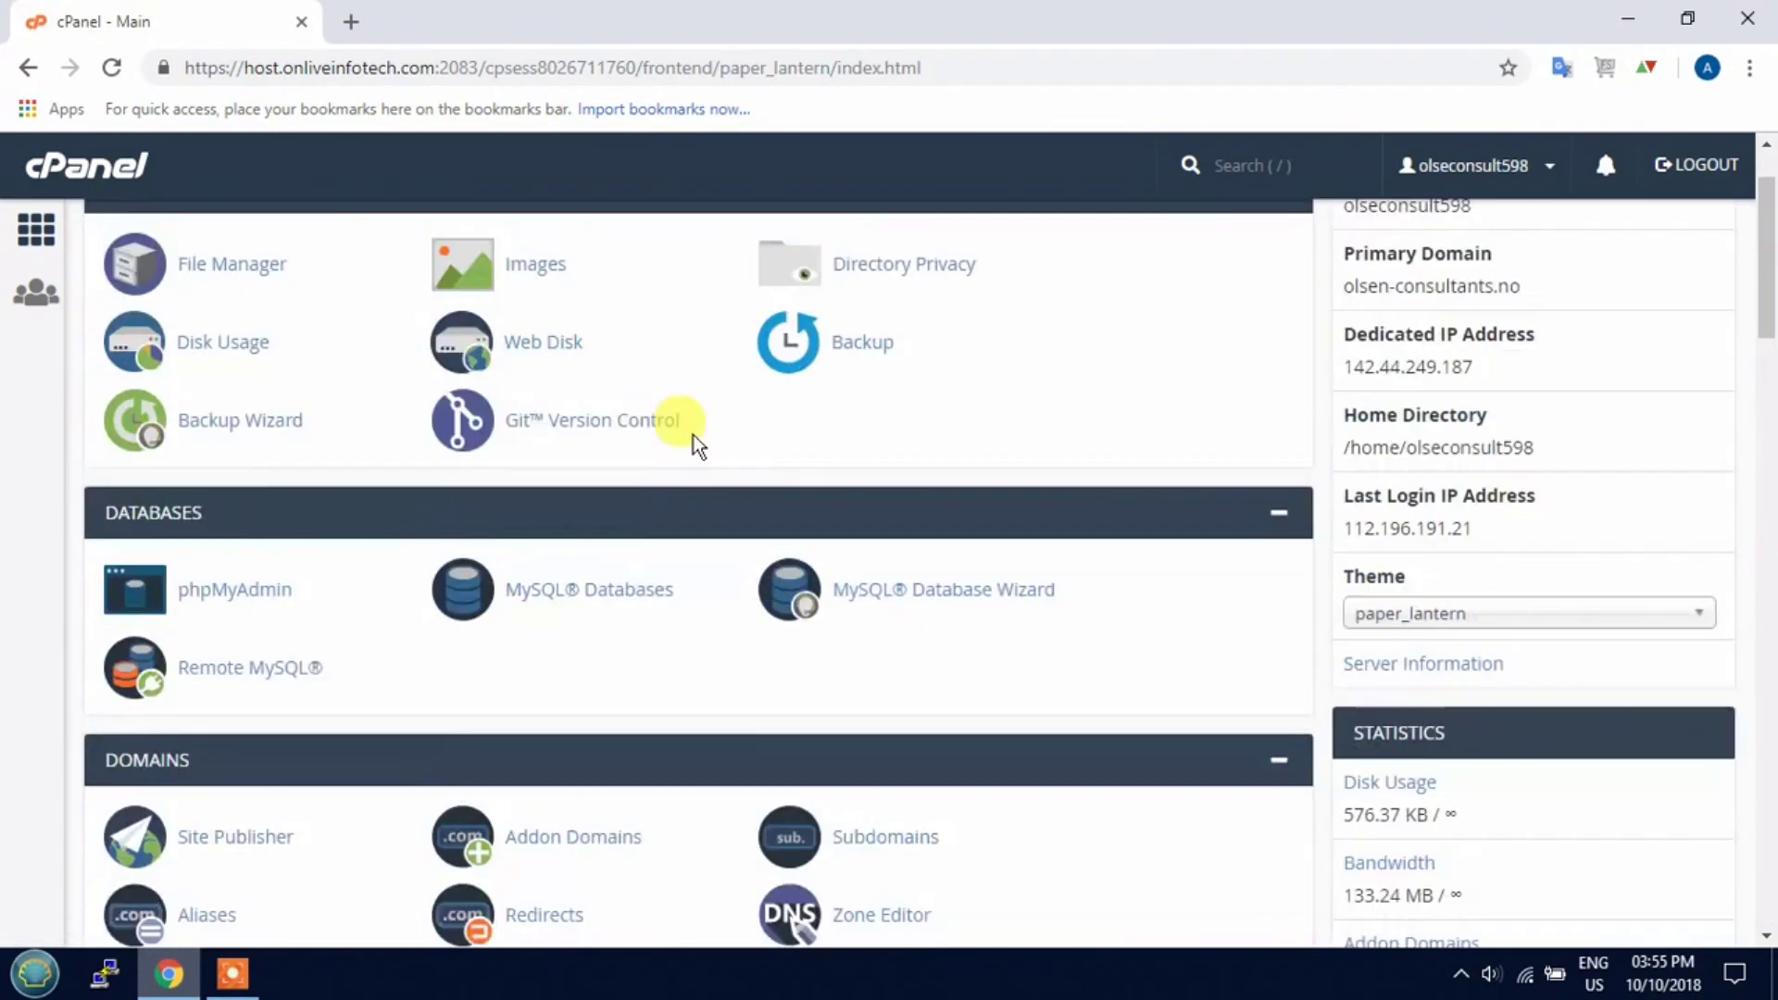
Step: Search cPanel for 'ssl', open SSL/TLS and its CSR page, then return home
{"action": "left_click", "coordinate": [516, 232]}
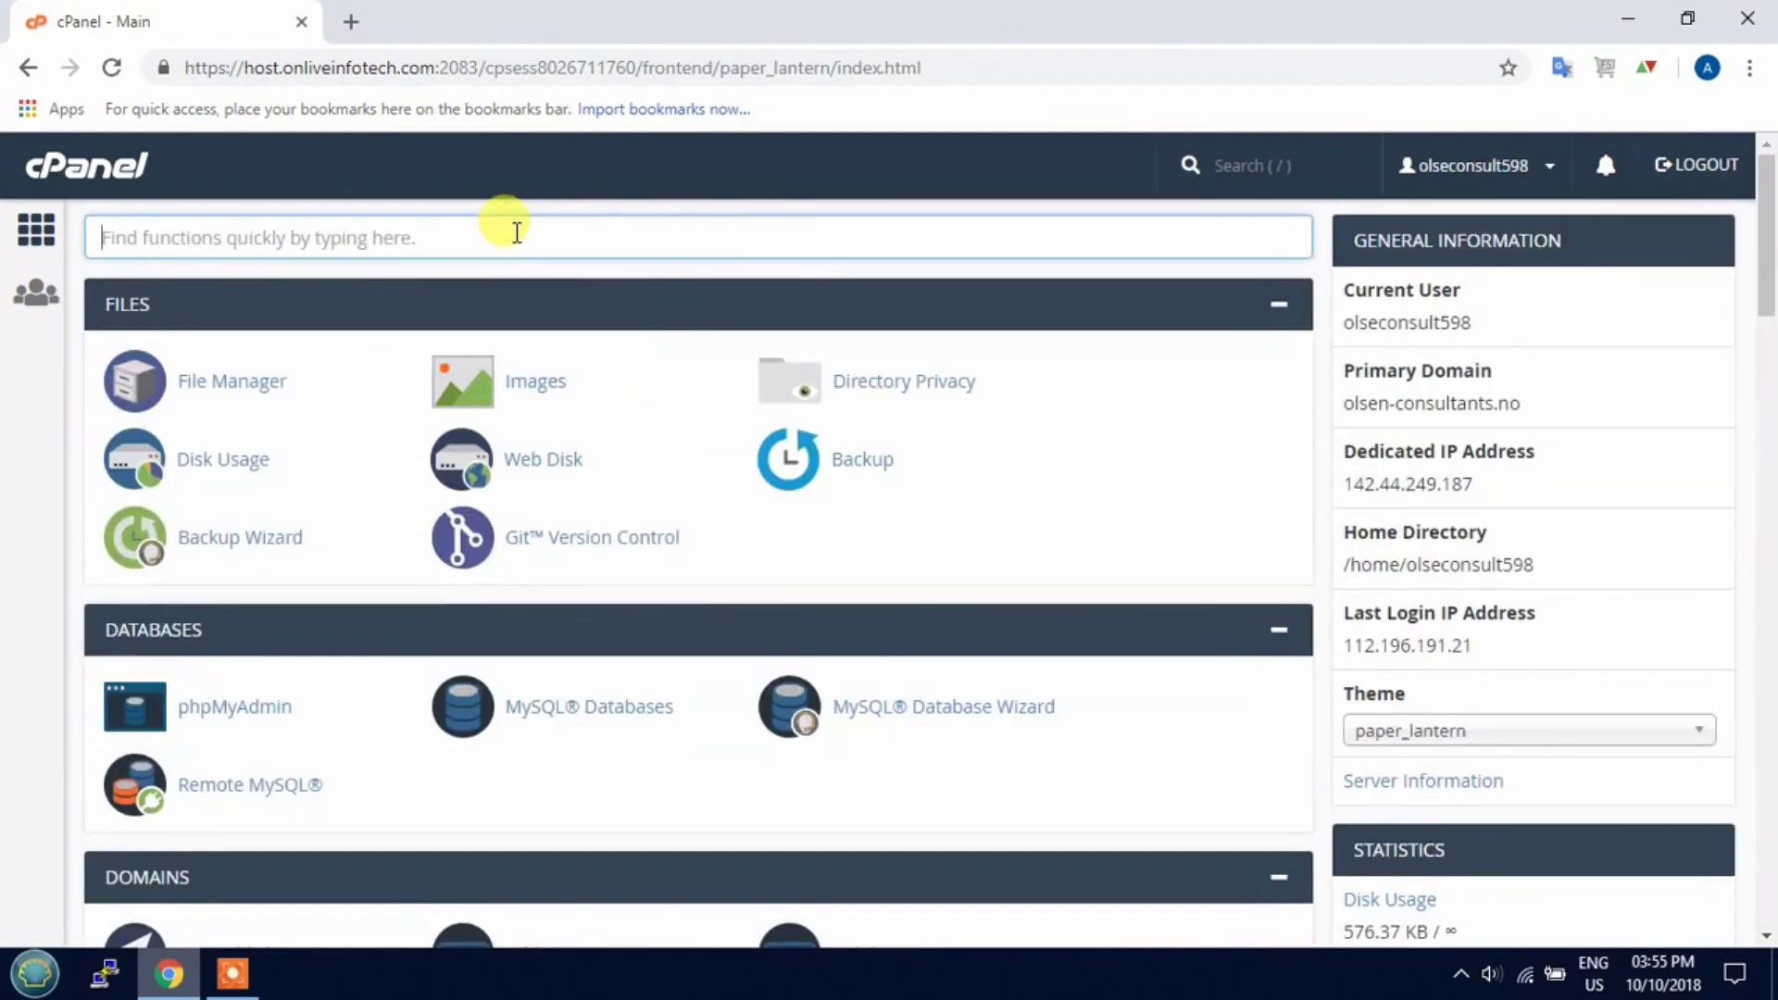
{"action": "type", "text": "ss"}
{"action": "key", "text": "BackSpace"}
{"action": "type", "text": "s"}
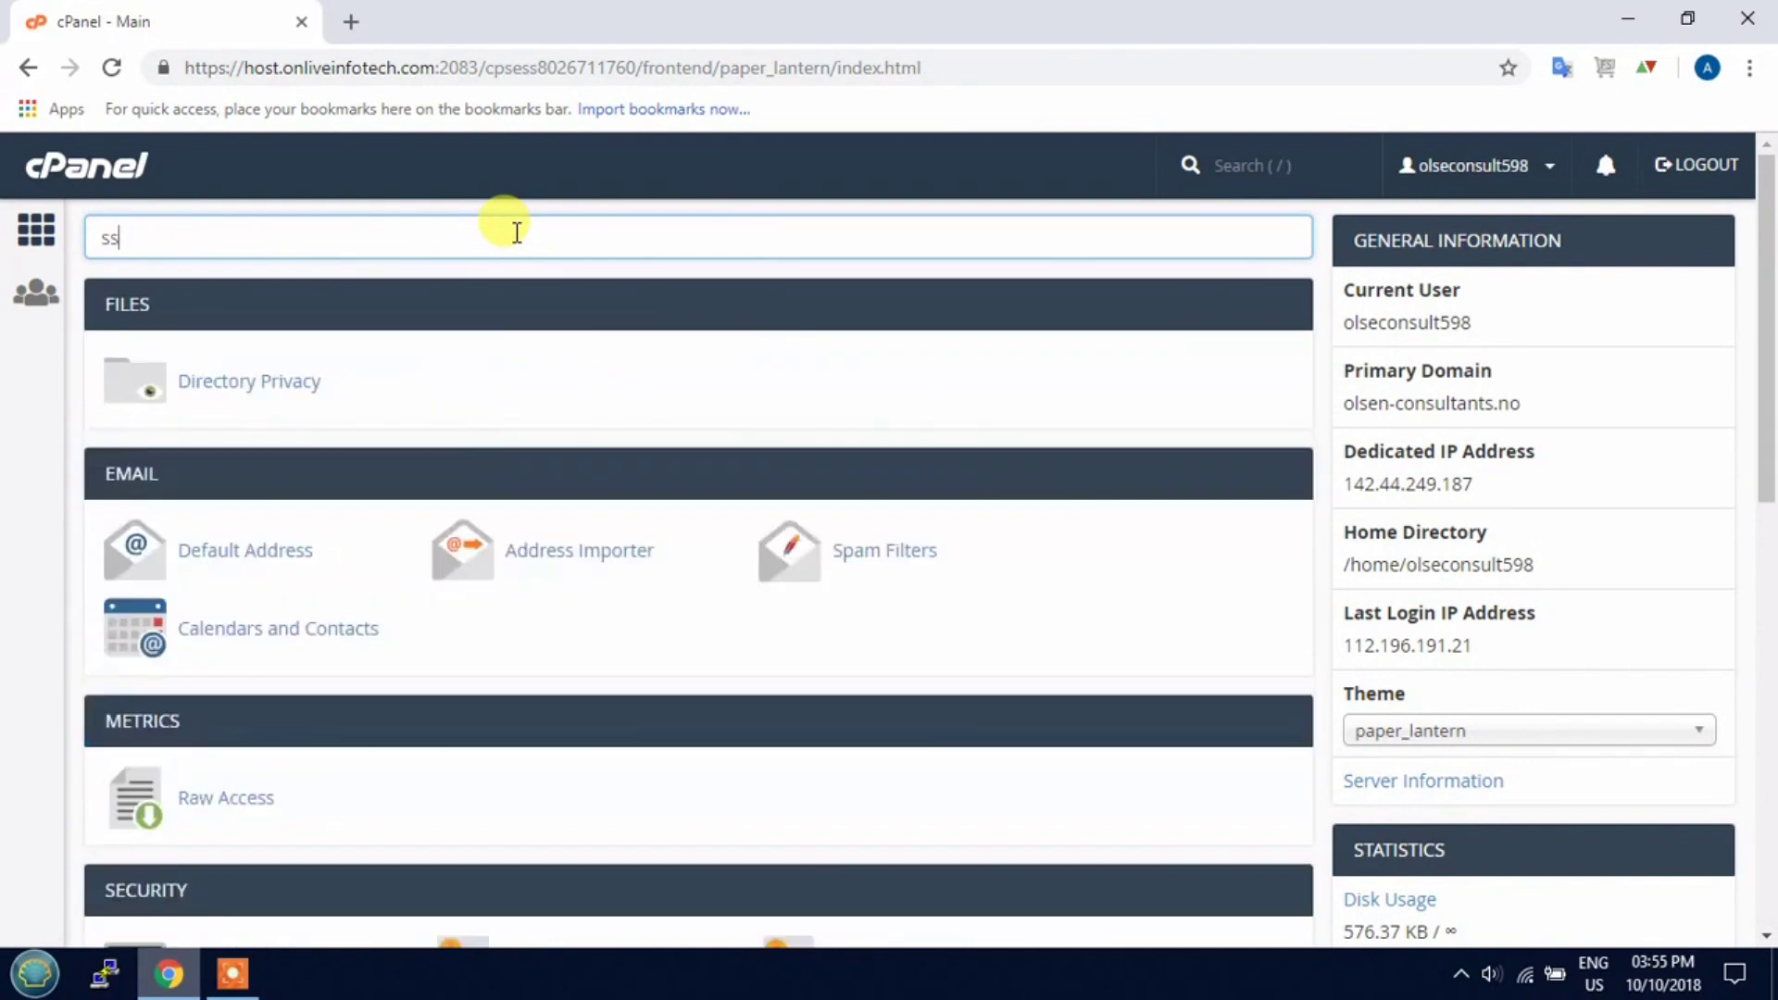
{"action": "type", "text": "l"}
{"action": "left_click", "coordinate": [238, 391]}
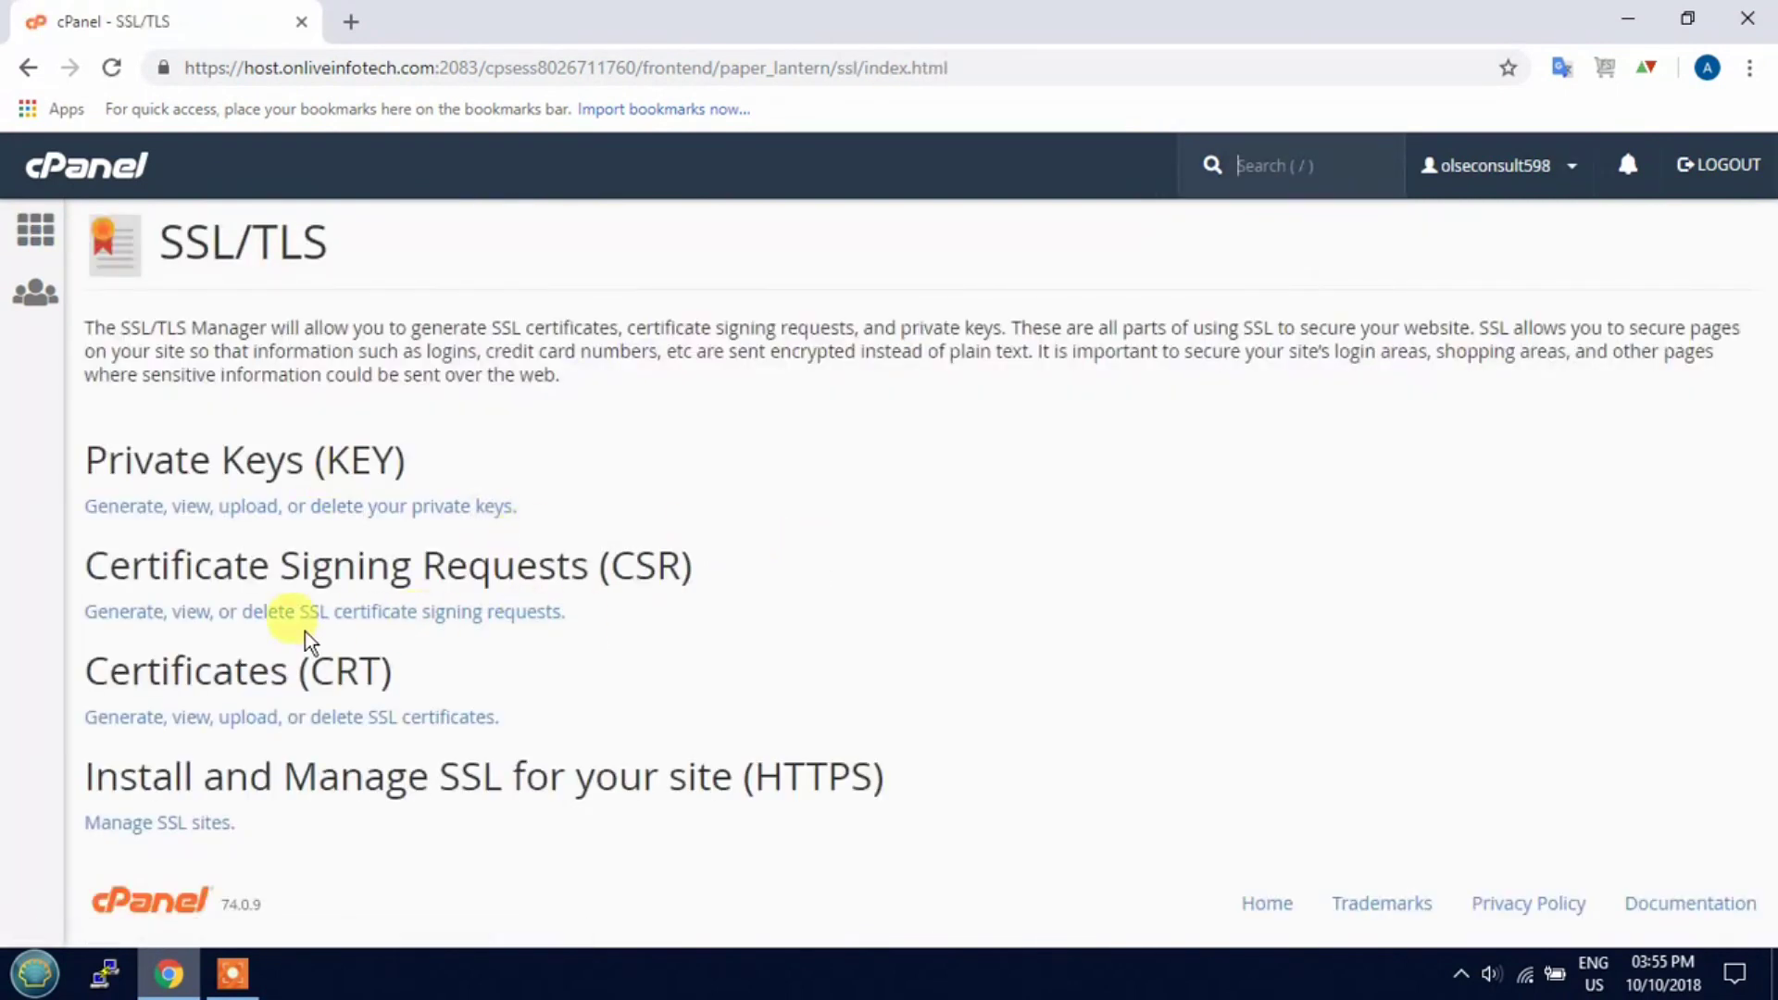
{"action": "left_click", "coordinate": [451, 615]}
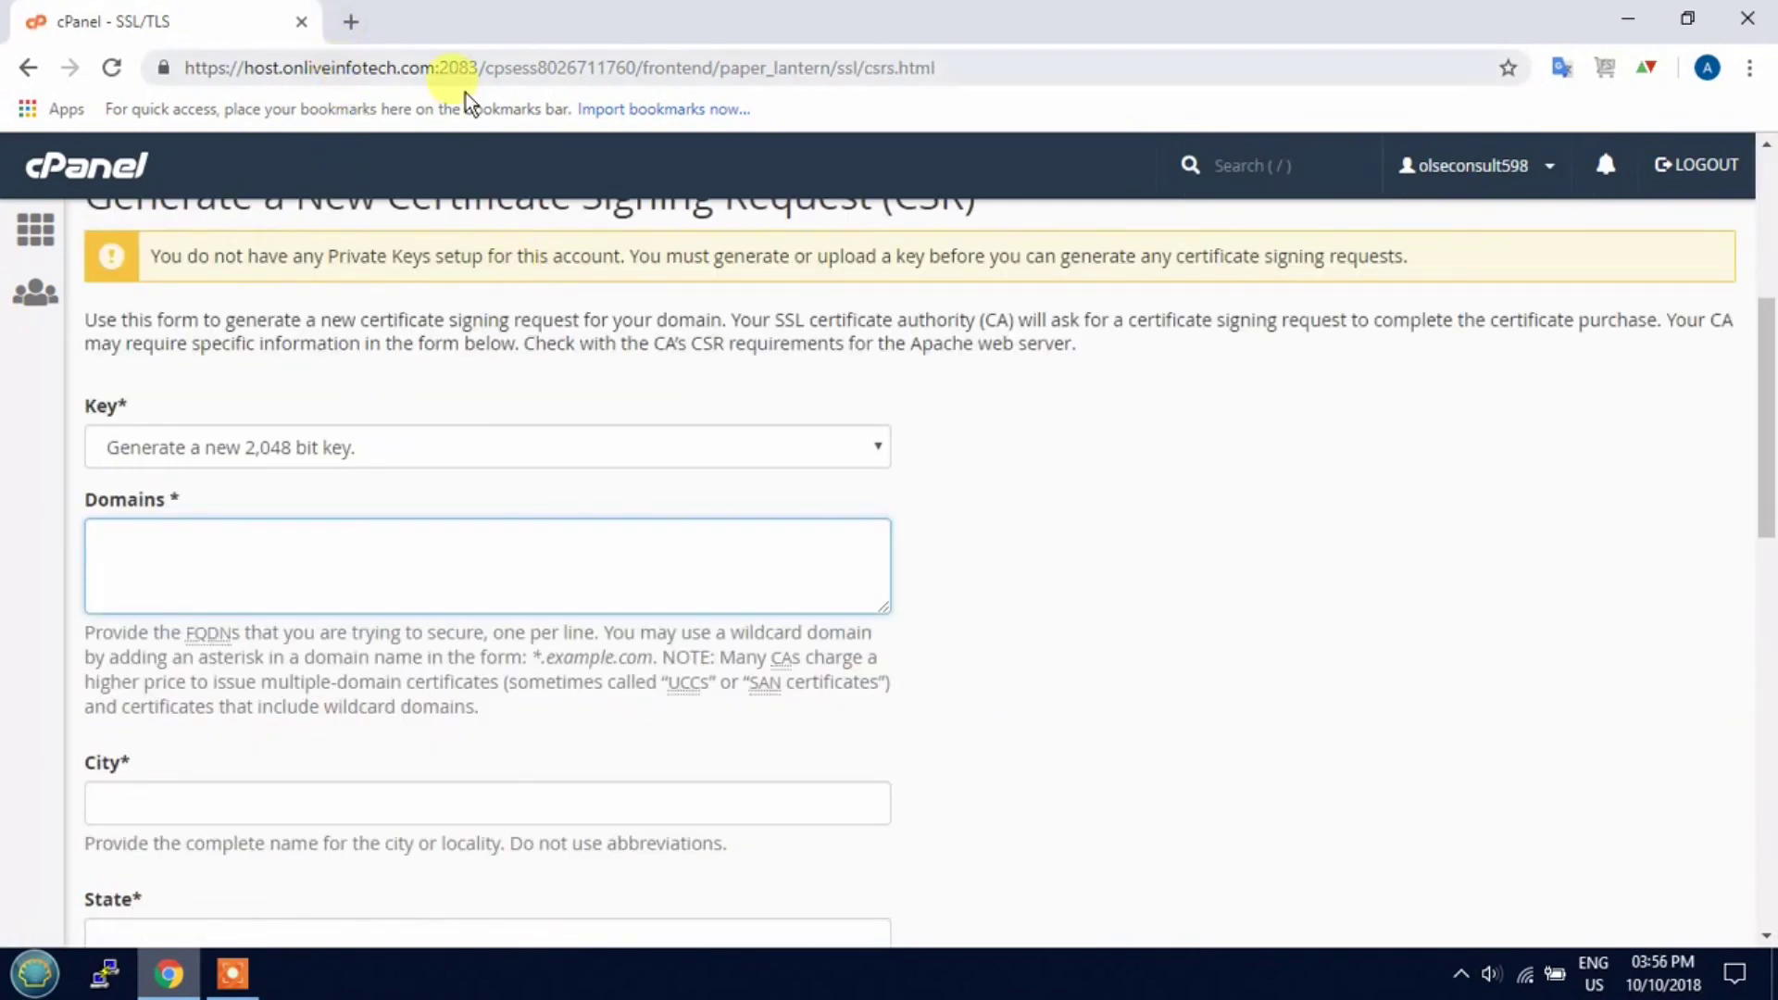
{"action": "scroll", "coordinate": [1180, 479], "scroll_direction": "up", "scroll_amount": 5}
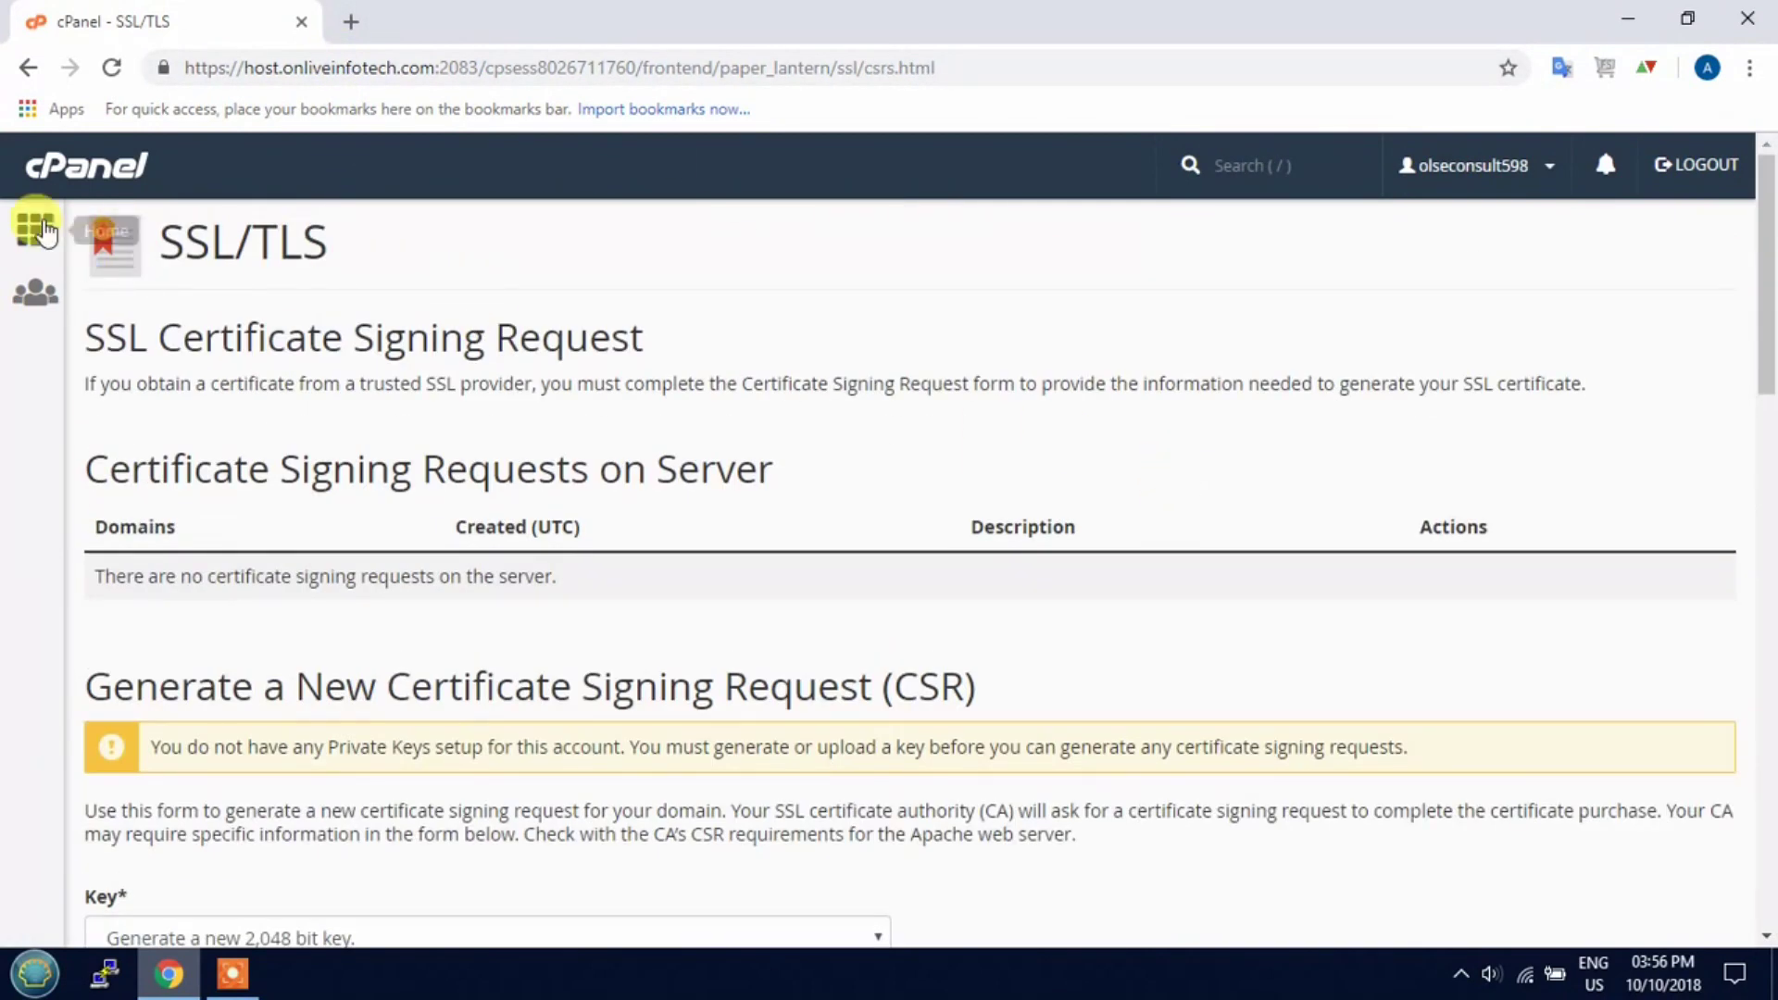
{"action": "left_click", "coordinate": [36, 227]}
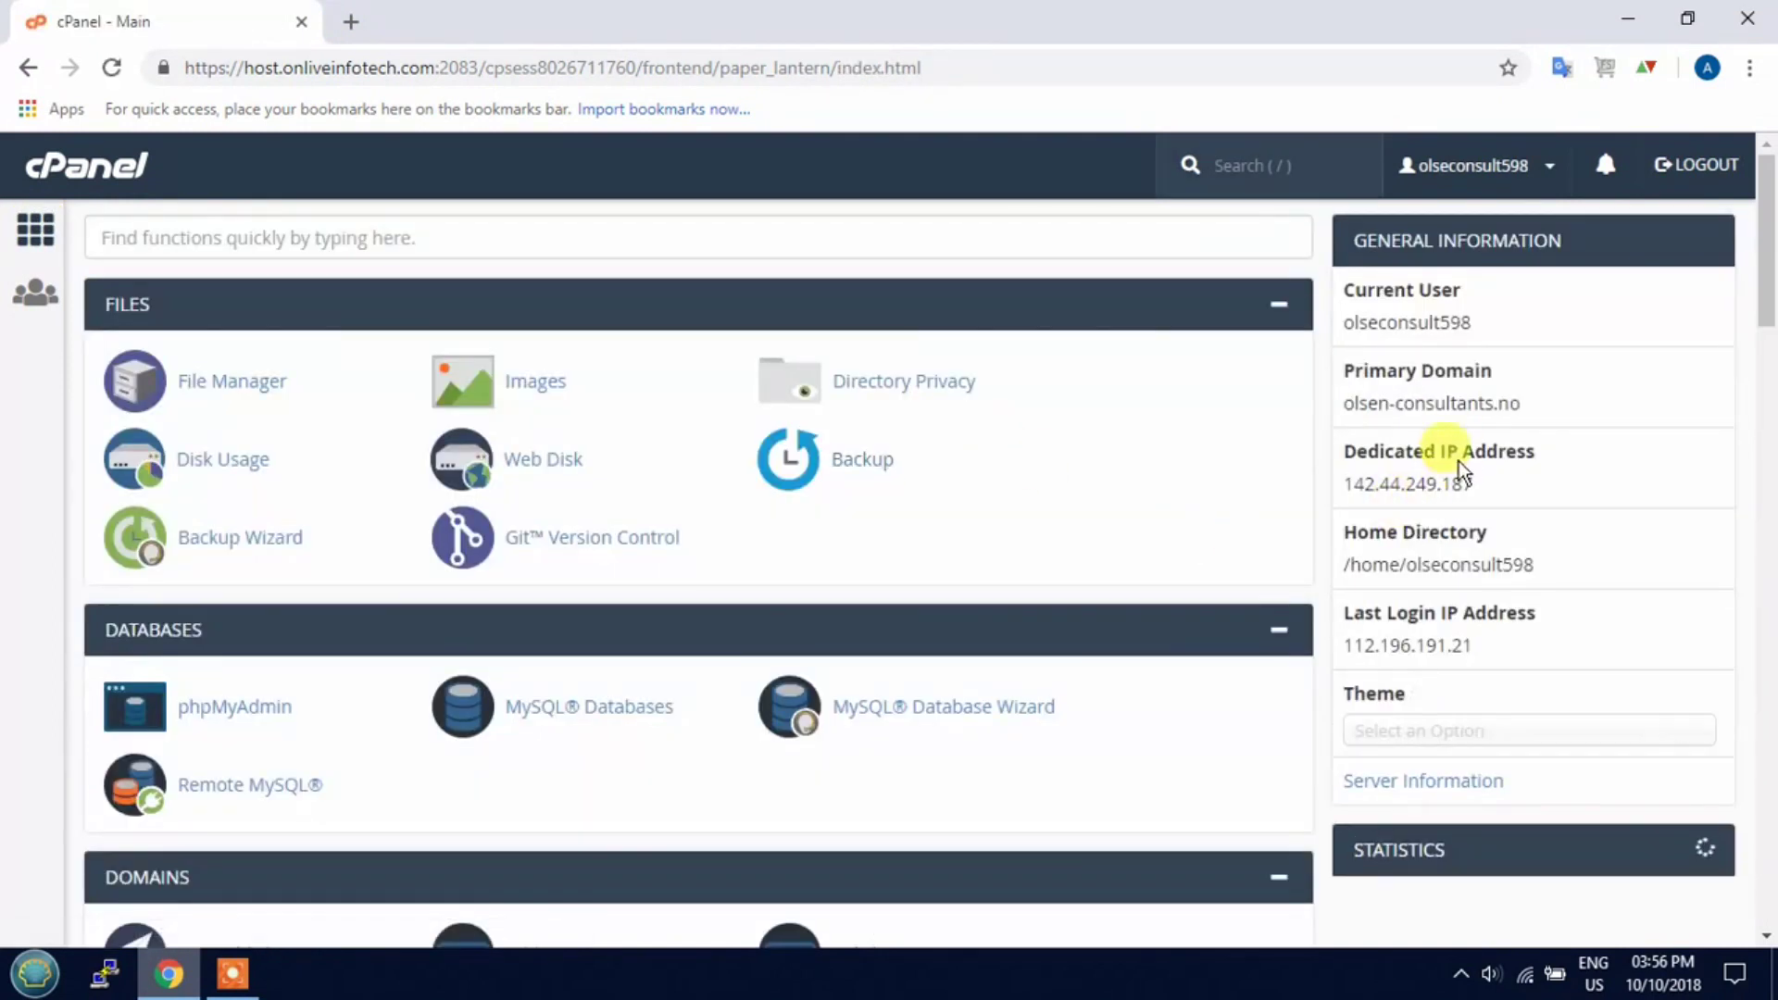
Step: Load olsen-consultants.no in a new tab using the copied primary domain
{"action": "left_click_drag", "start_coordinate": [1529, 400], "coordinate": [1312, 412]}
{"action": "key", "text": "ctrl+c"}
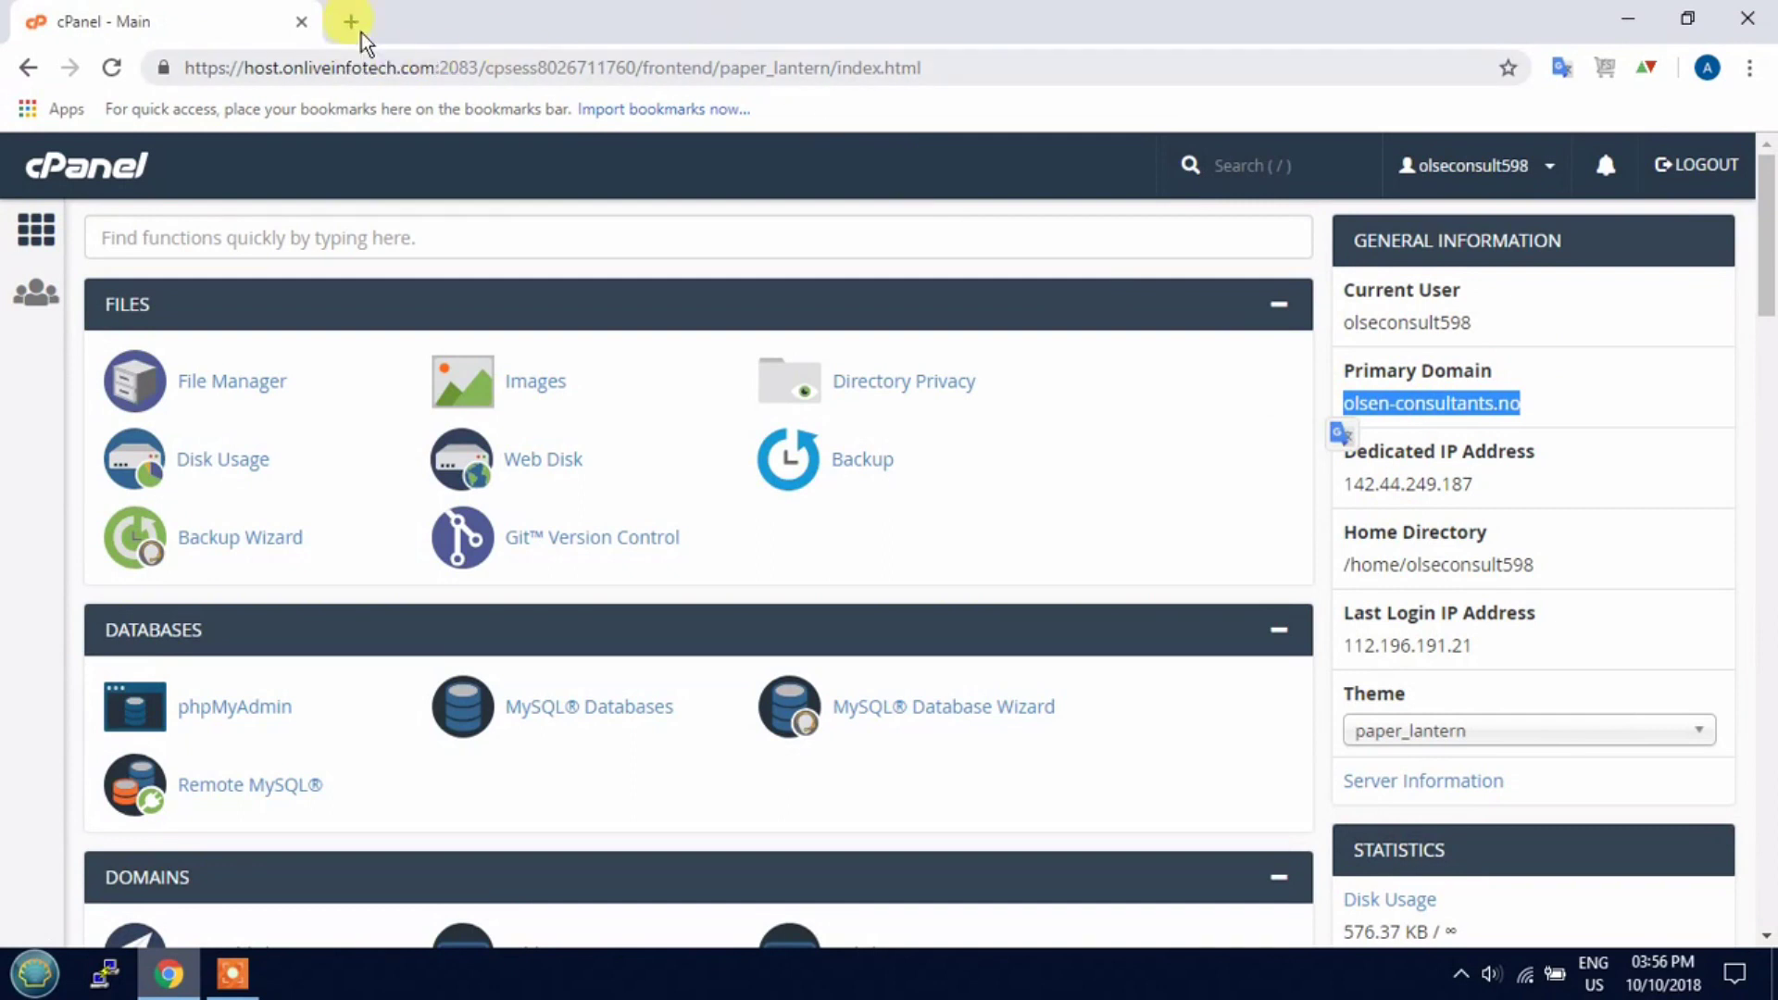
{"action": "left_click", "coordinate": [351, 20]}
{"action": "key", "text": "ctrl+v"}
{"action": "key", "text": "Return"}
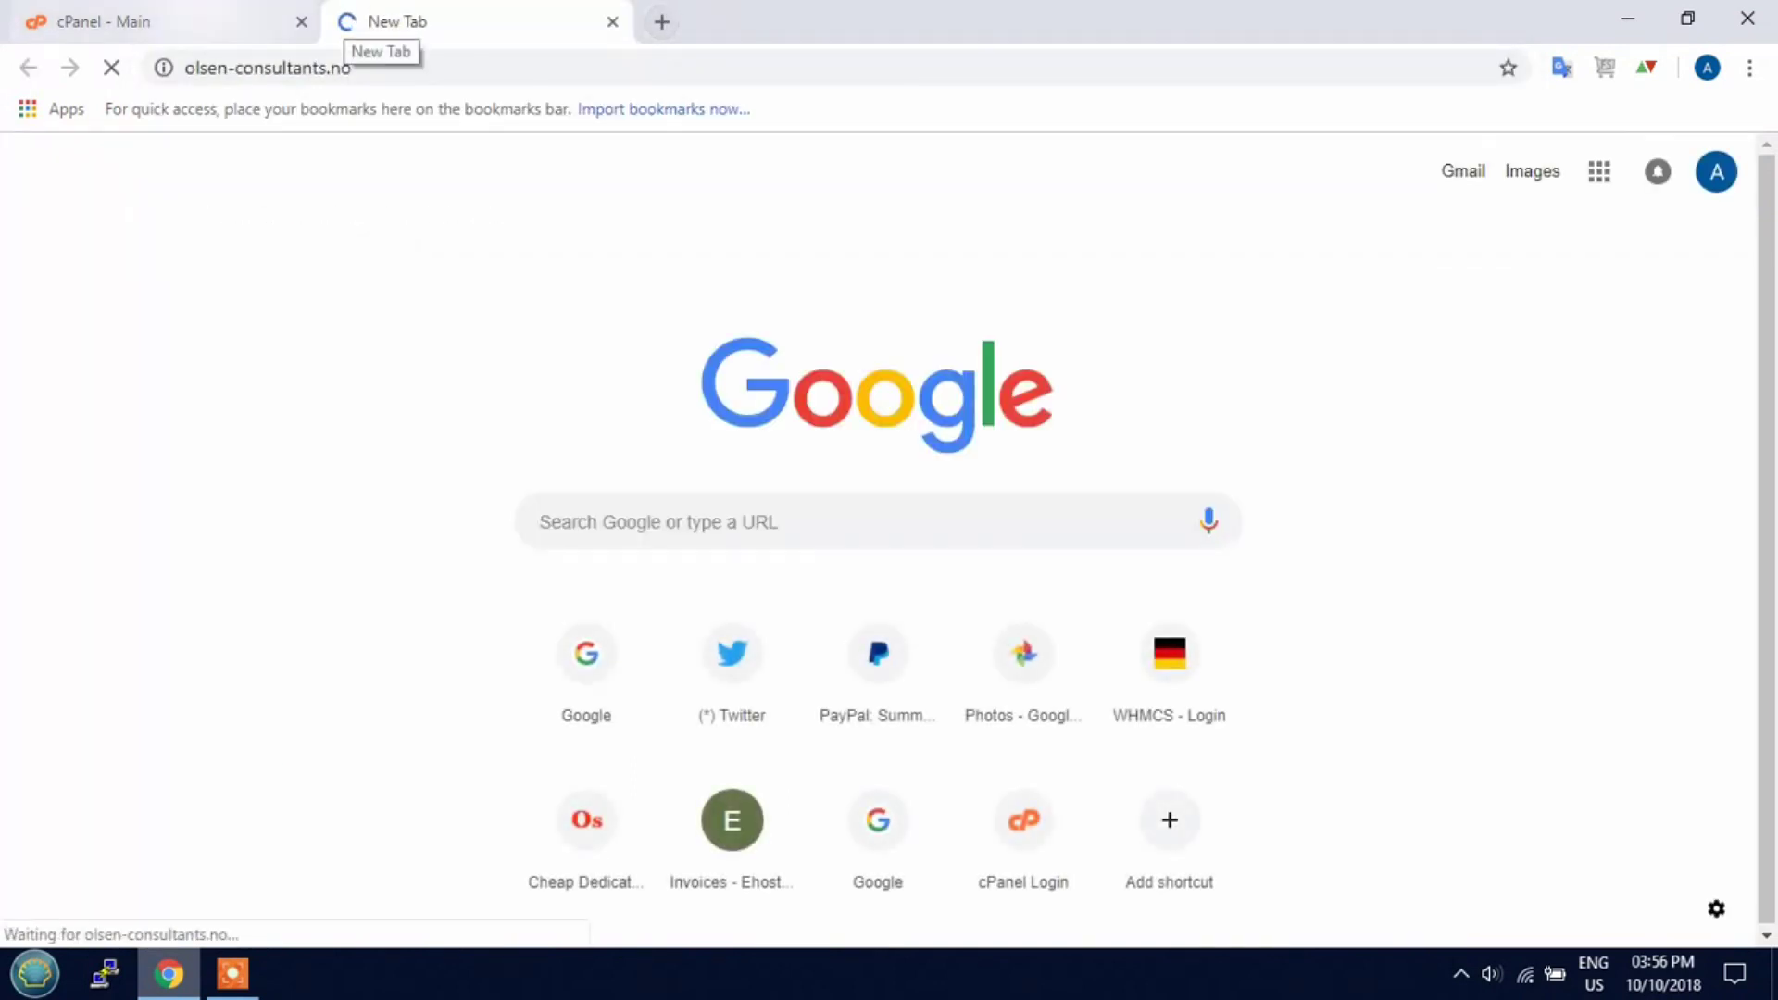
Step: Open the site's KONTAKT OSS page and cPanel's SSL/TLS CSR generation form
{"action": "left_click", "coordinate": [199, 20]}
{"action": "left_click", "coordinate": [306, 234]}
{"action": "type", "text": "ssl"}
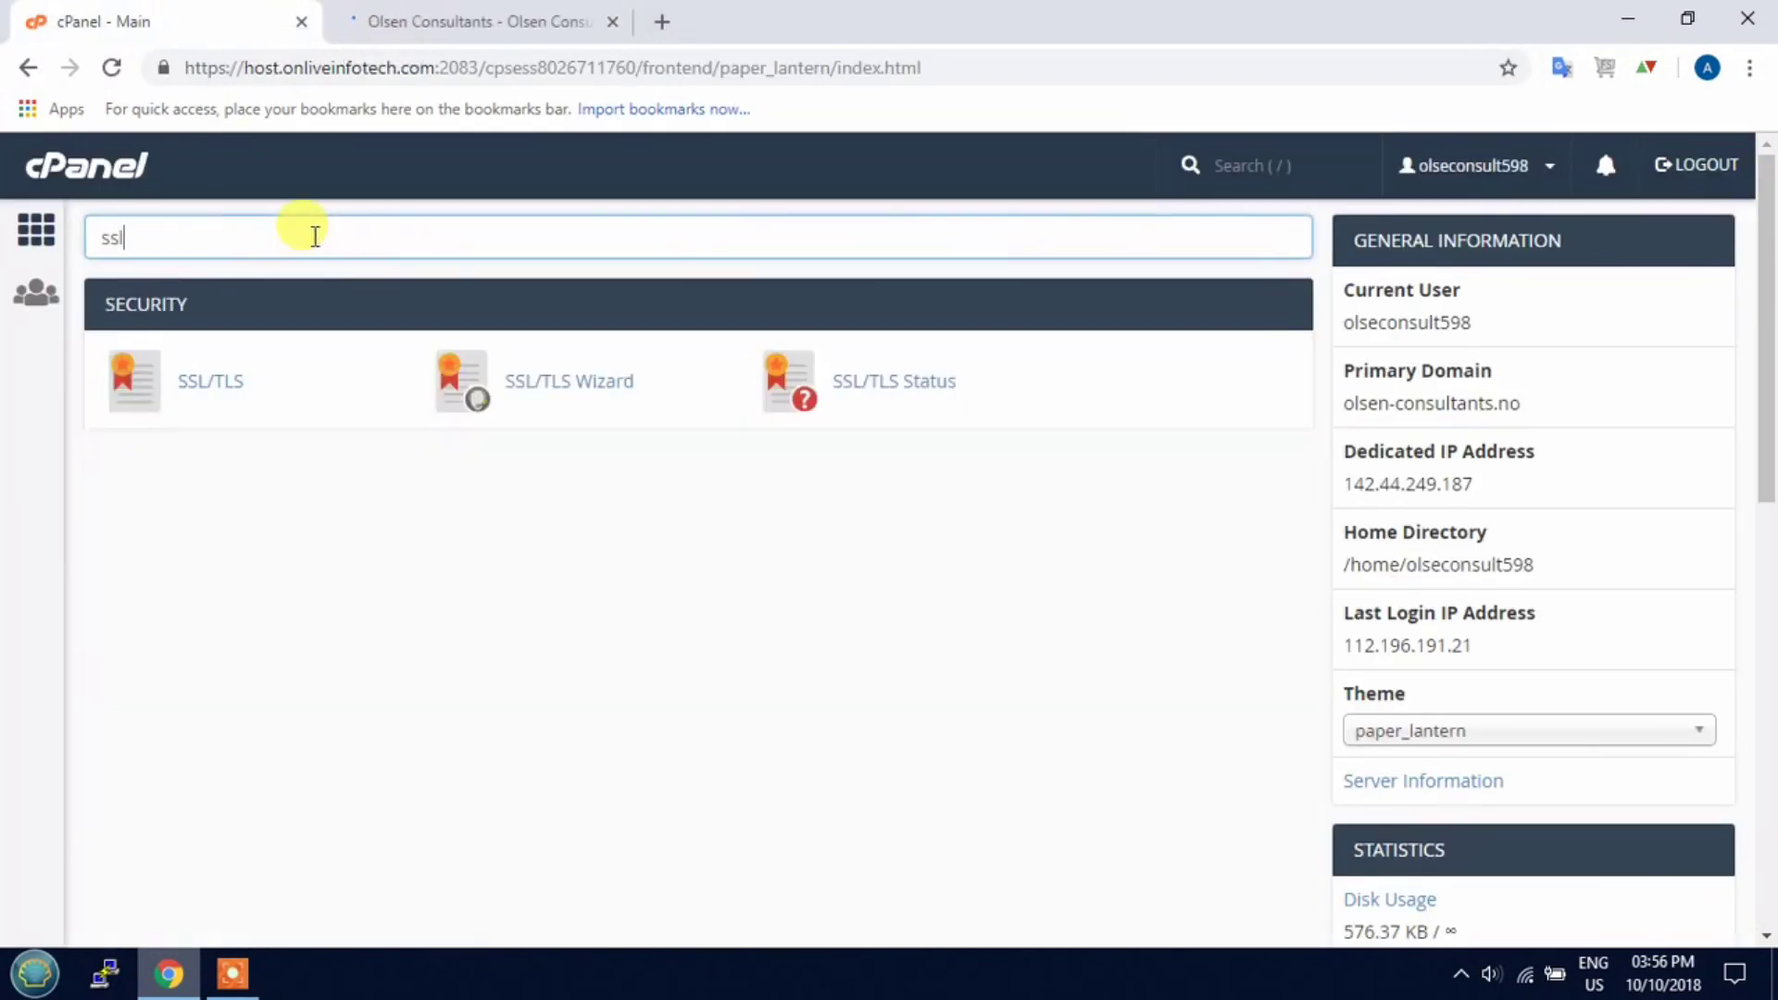
{"action": "left_click", "coordinate": [223, 387]}
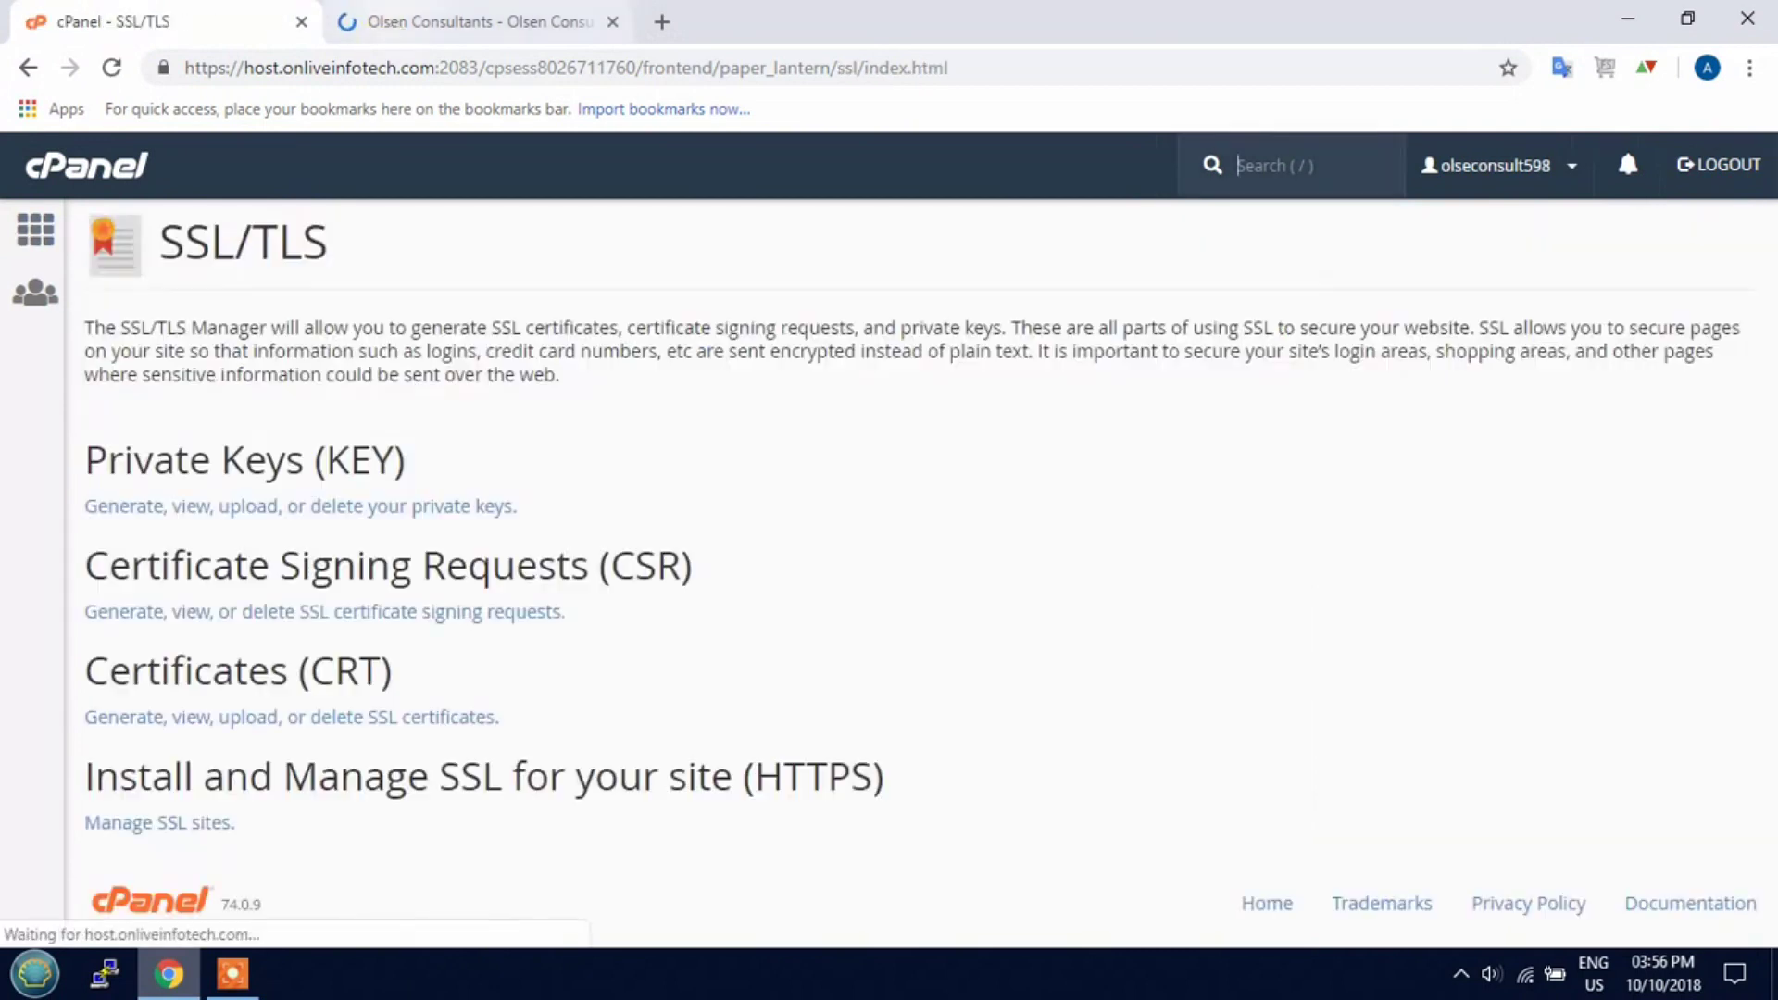
{"action": "left_click", "coordinate": [473, 20]}
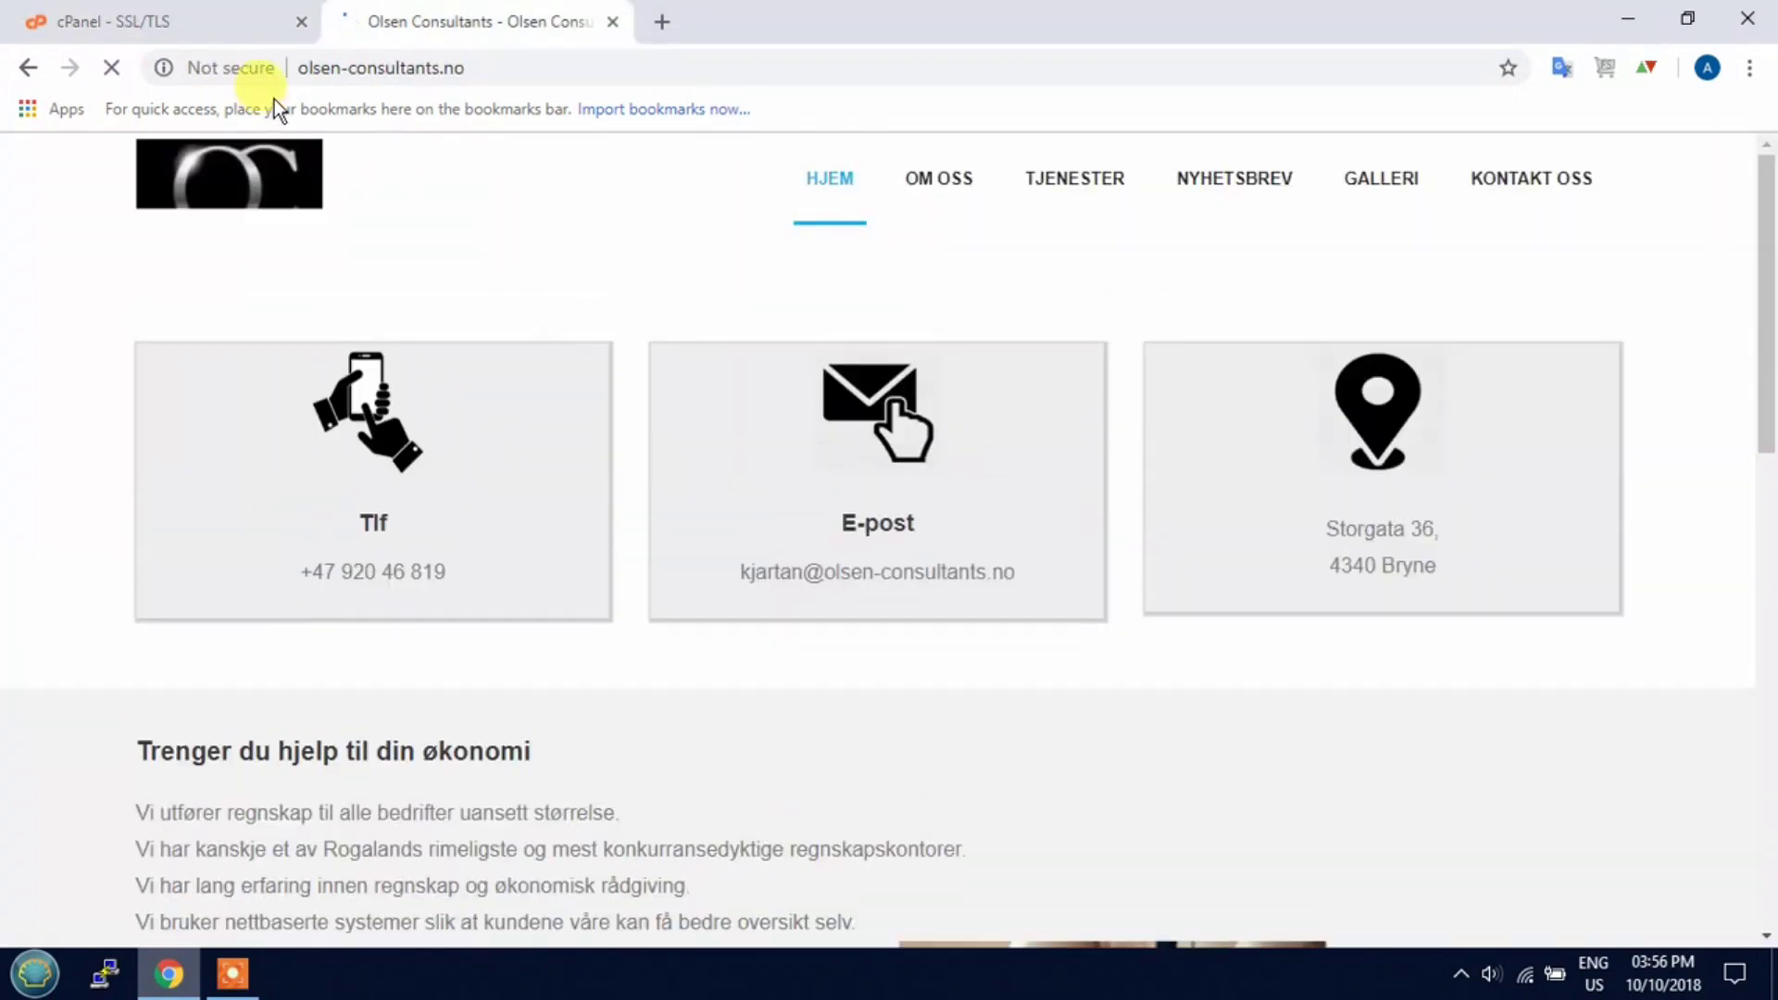
{"action": "left_click", "coordinate": [1519, 181]}
{"action": "left_click", "coordinate": [278, 20]}
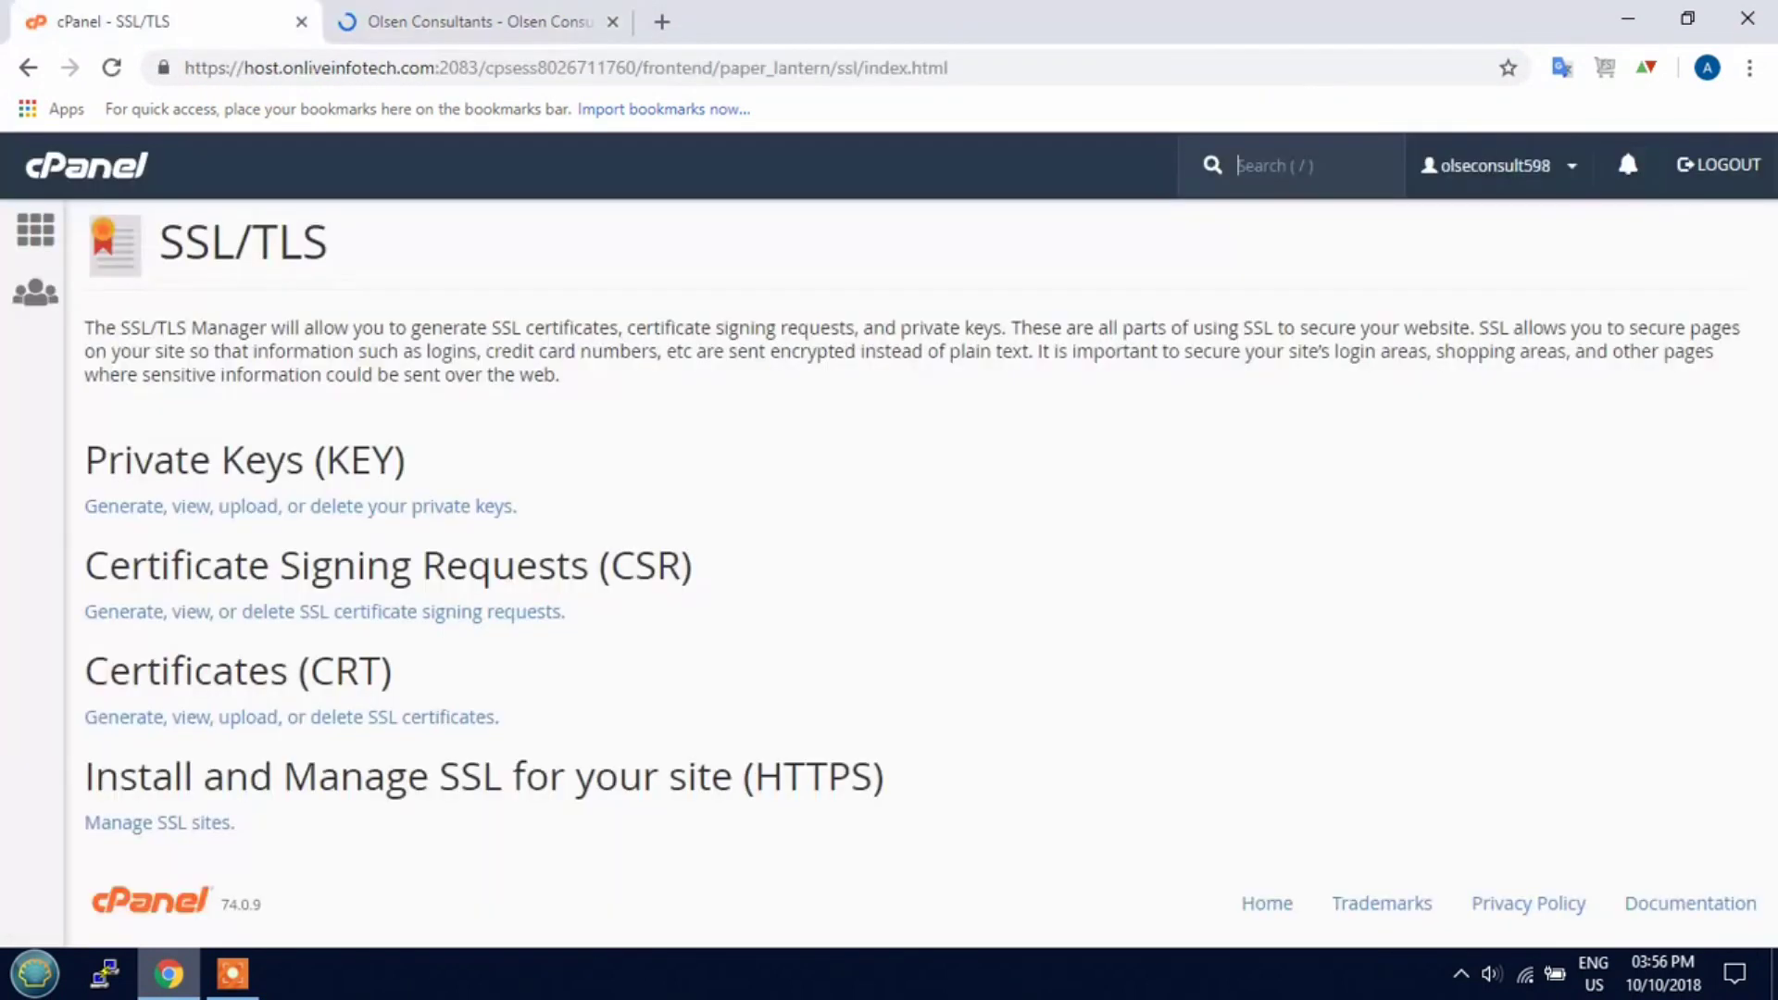
{"action": "left_click", "coordinate": [497, 613]}
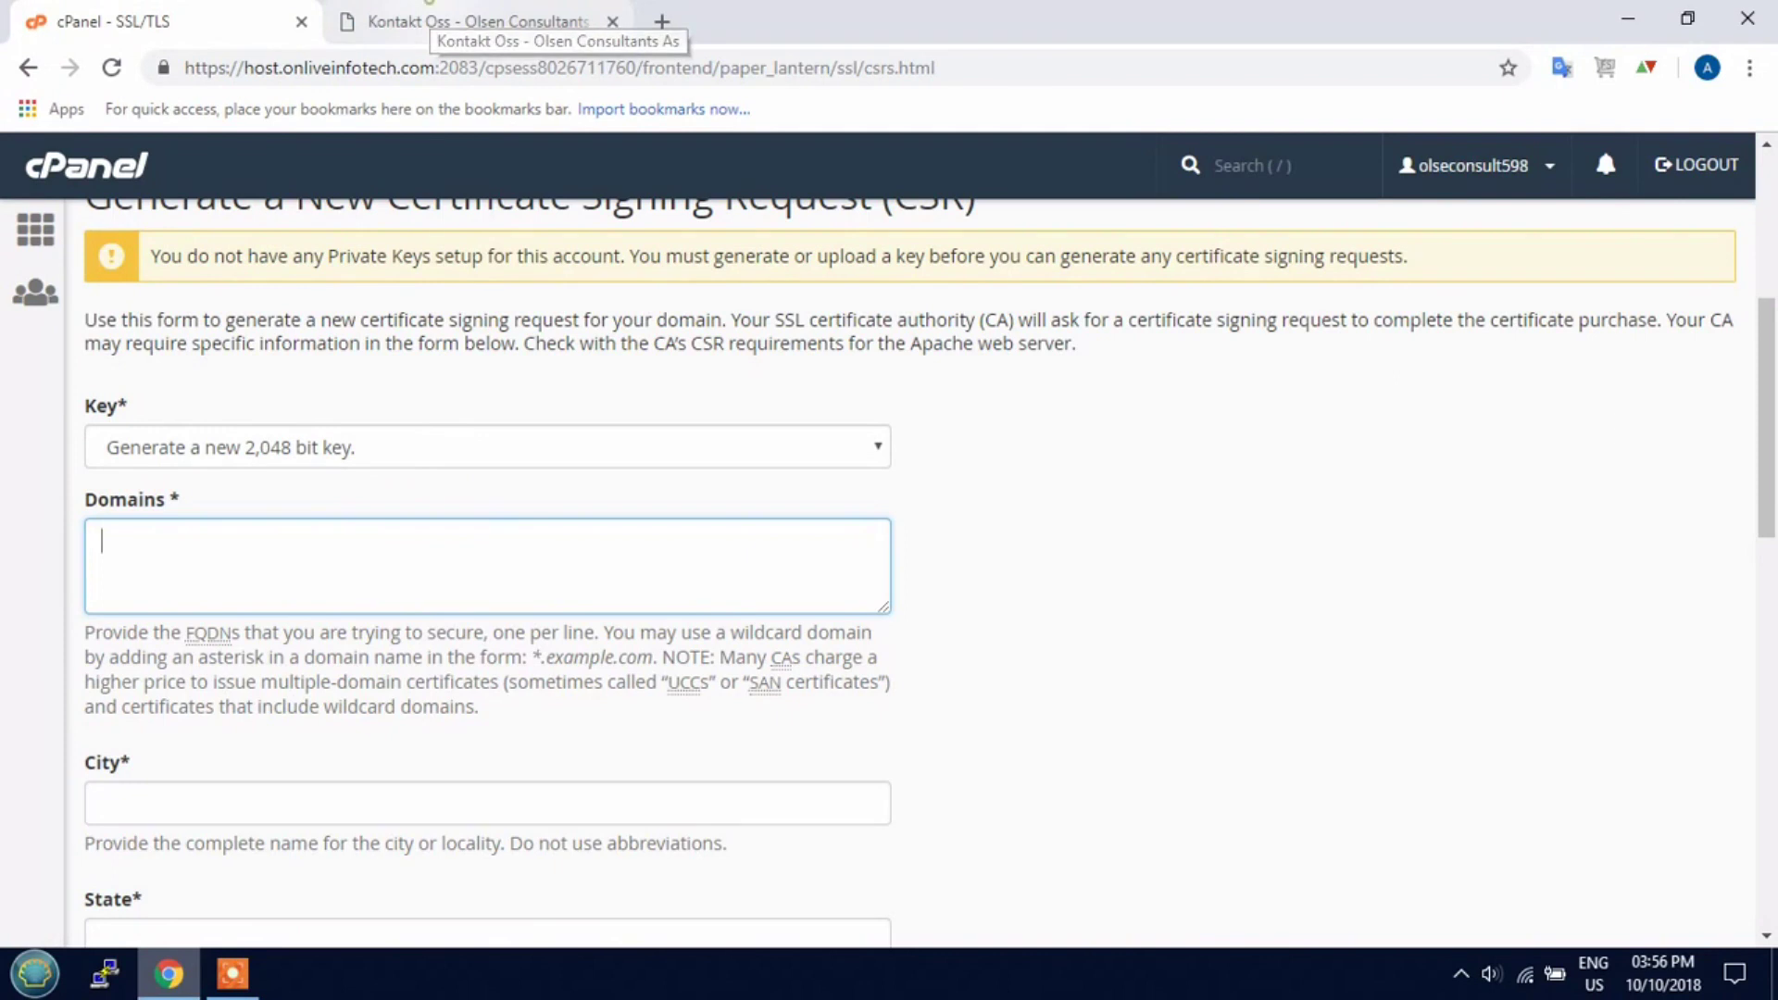
Step: Copy the domain part of the contact page's web address
{"action": "left_click", "coordinate": [463, 21]}
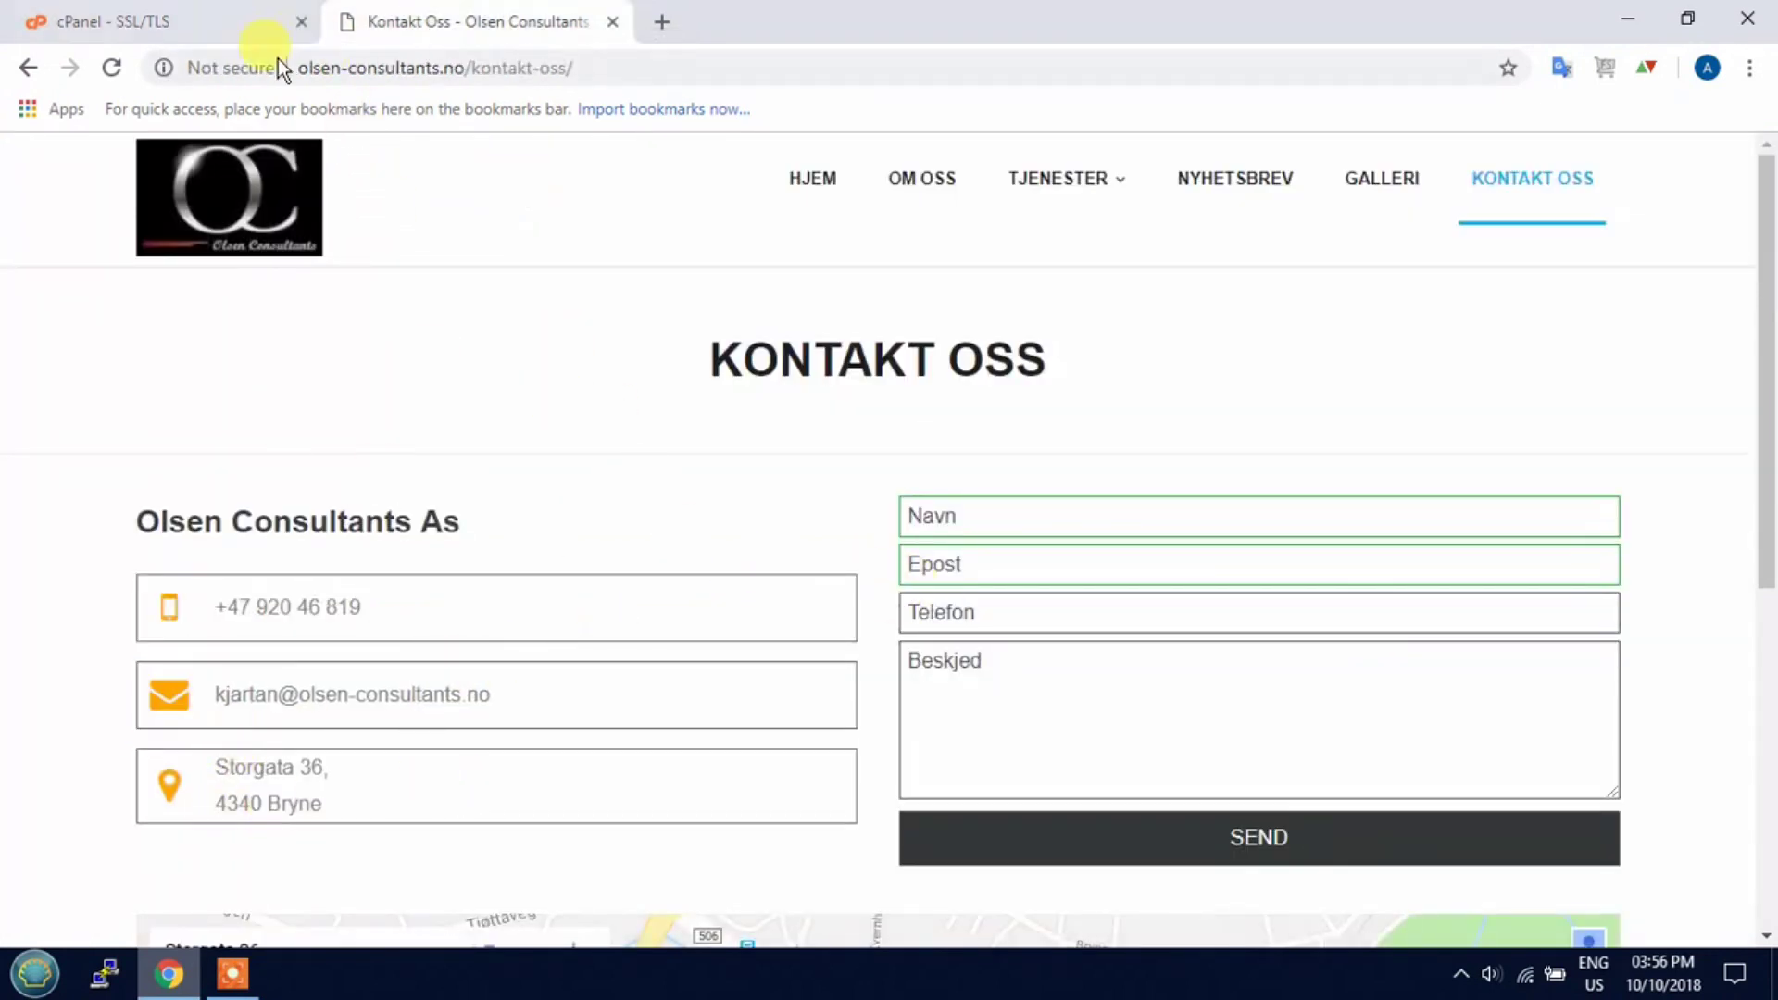
{"action": "left_click_drag", "start_coordinate": [300, 69], "coordinate": [481, 67]}
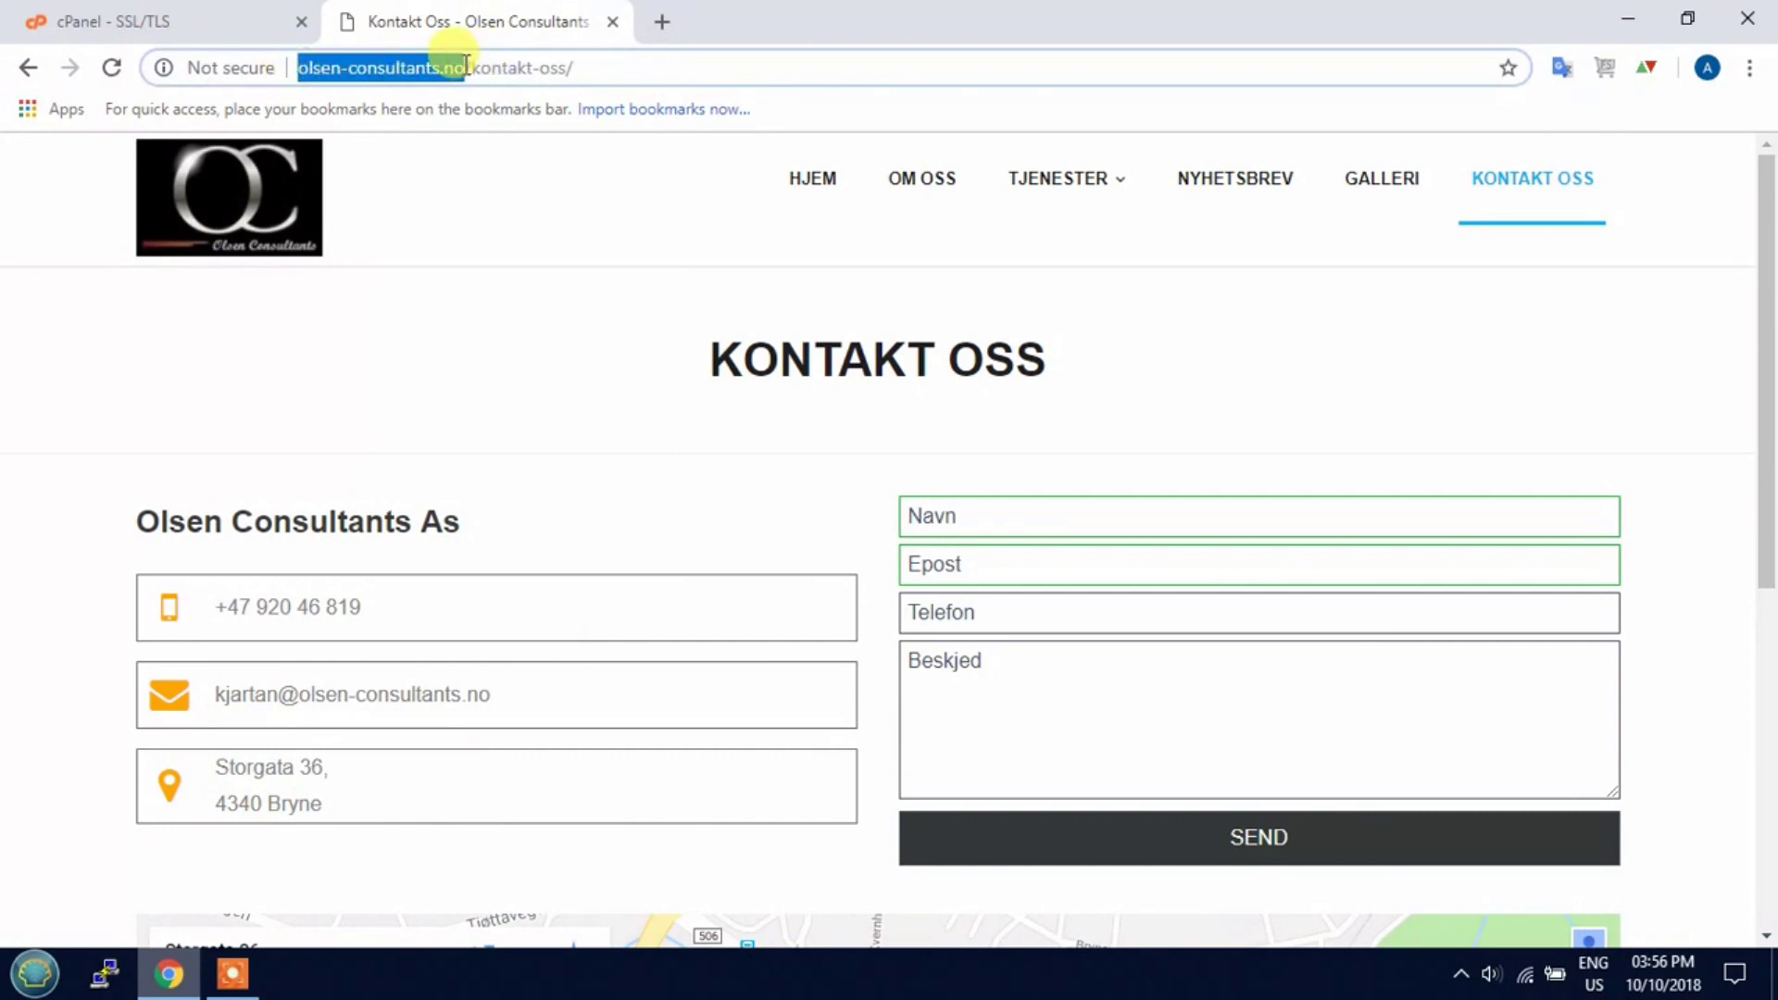
{"action": "left_click", "coordinate": [167, 20]}
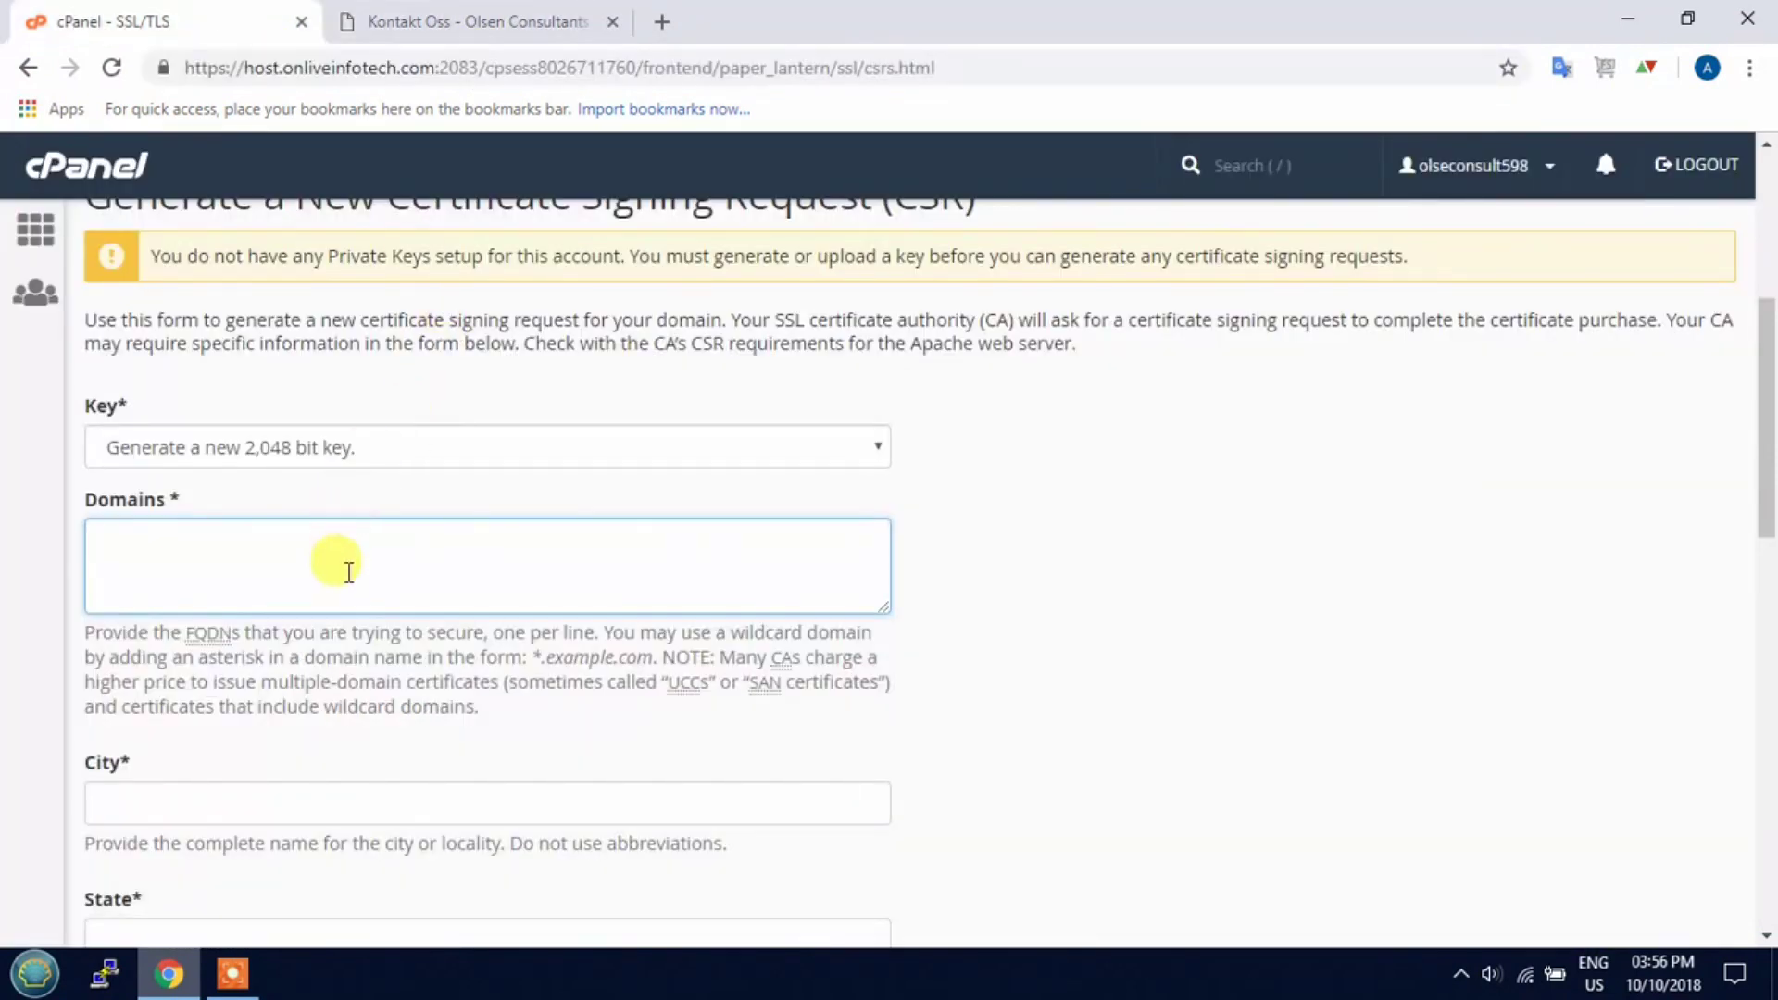
{"action": "left_click", "coordinate": [659, 22]}
Step: Look up olsen-consultants.no on dnswatch.info, confirming A record 142.44.249.187, then close the tab
{"action": "type", "text": "dns"}
{"action": "key", "text": "Return"}
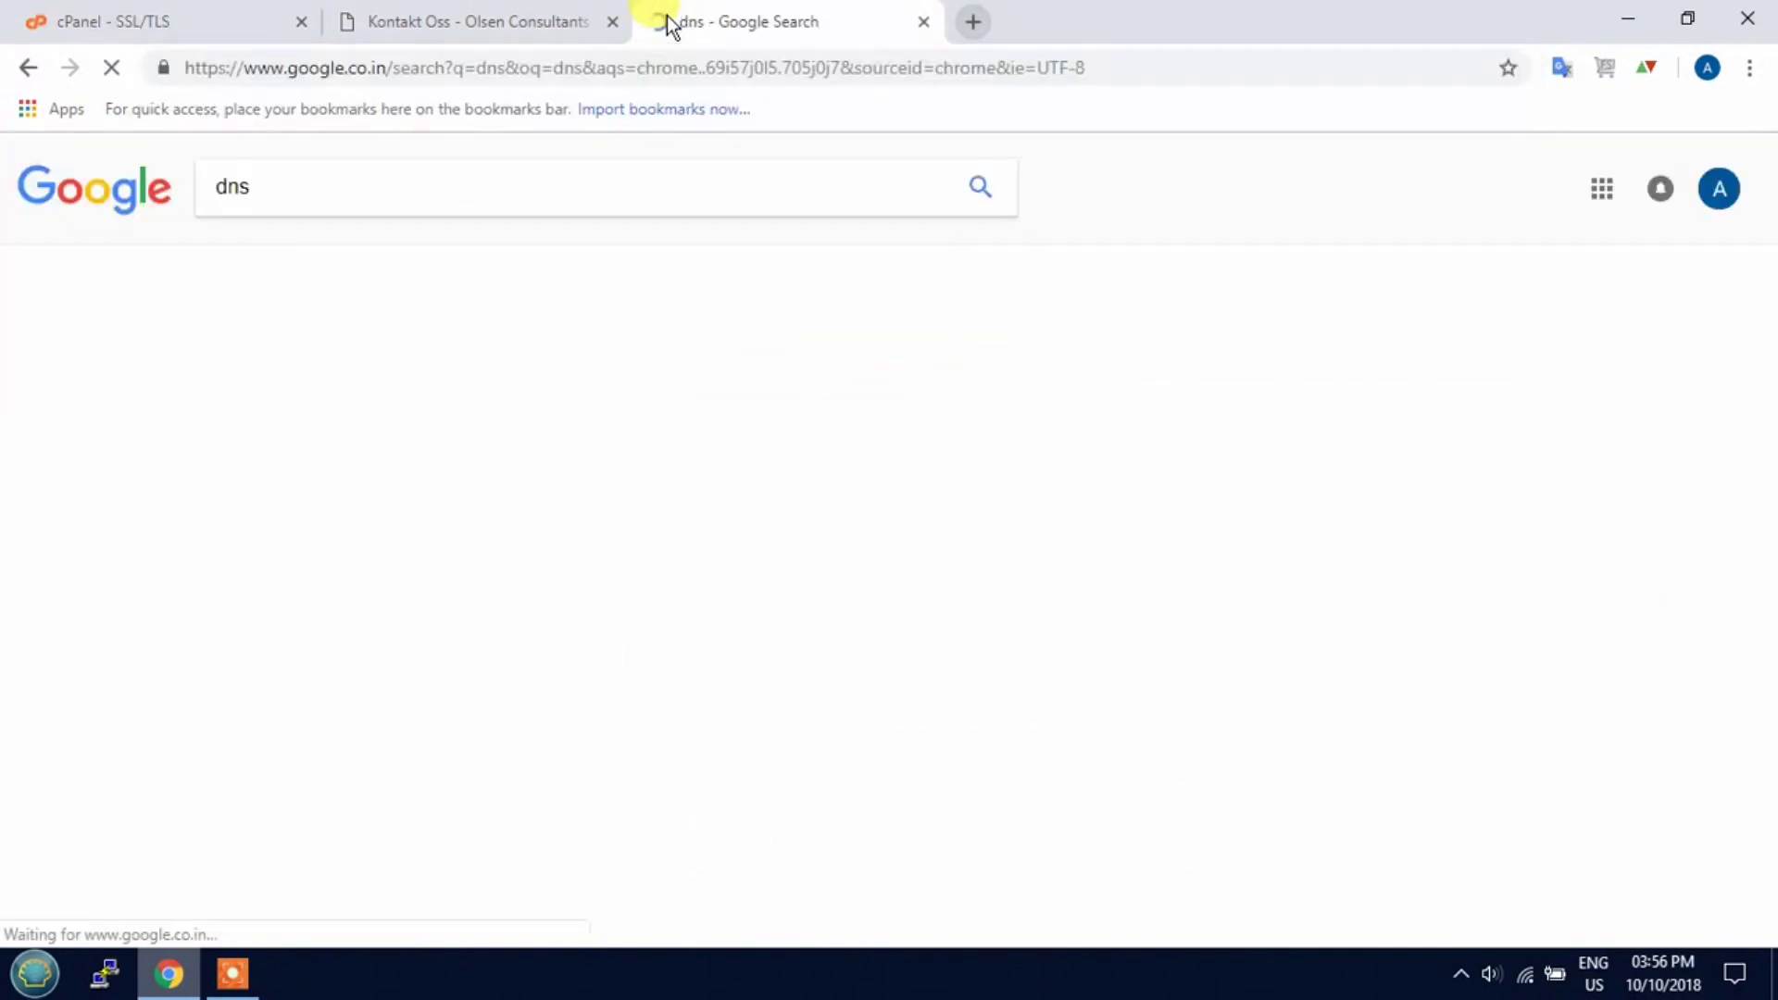
{"action": "left_click", "coordinate": [655, 65]}
{"action": "type", "text": "d"}
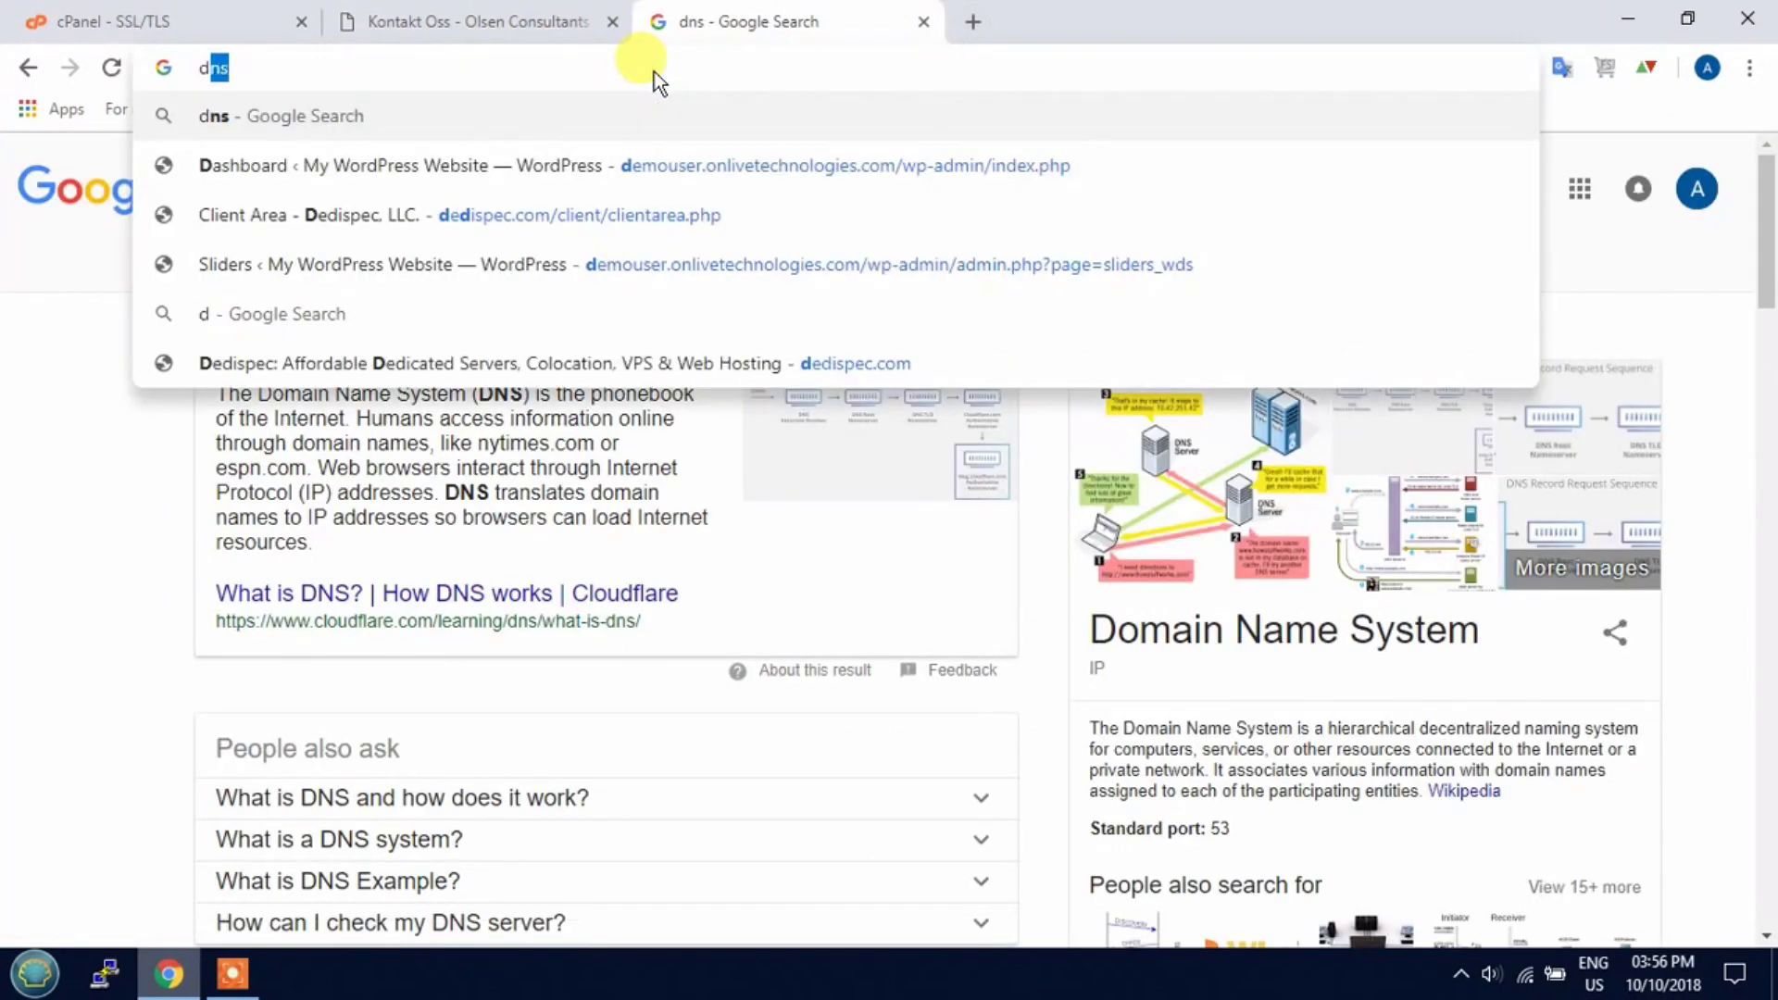
{"action": "type", "text": "nswat"}
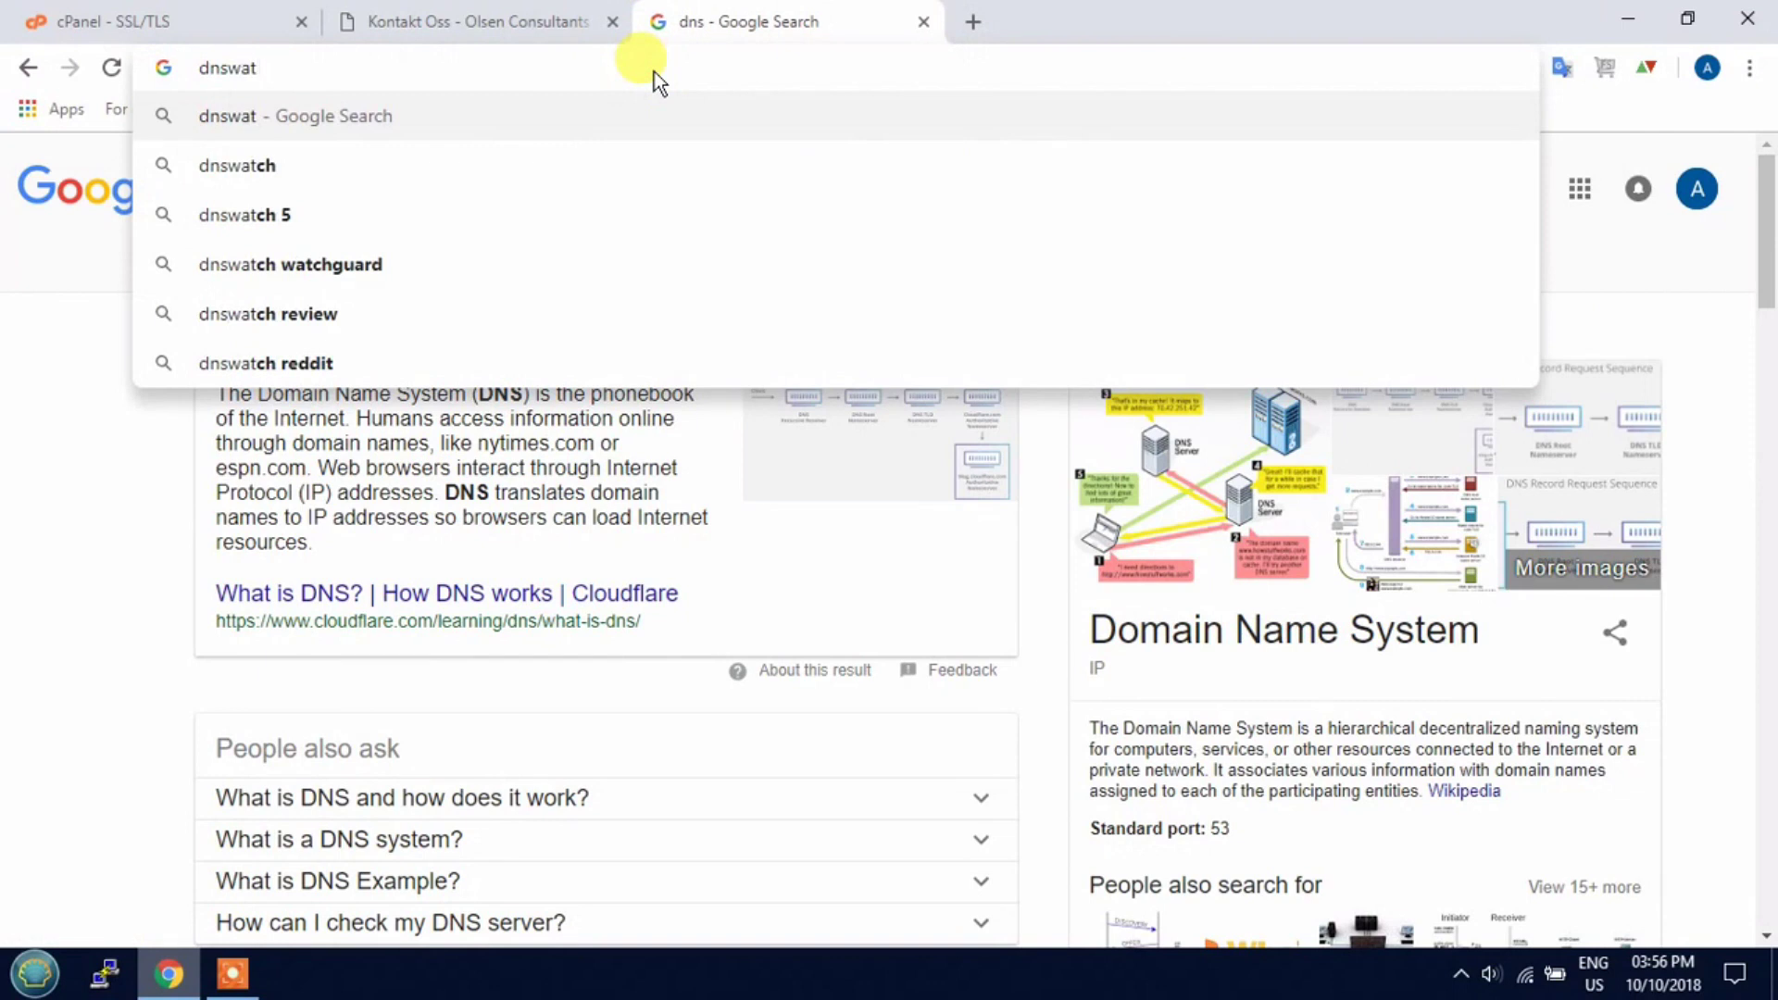
{"action": "type", "text": "ch.in"}
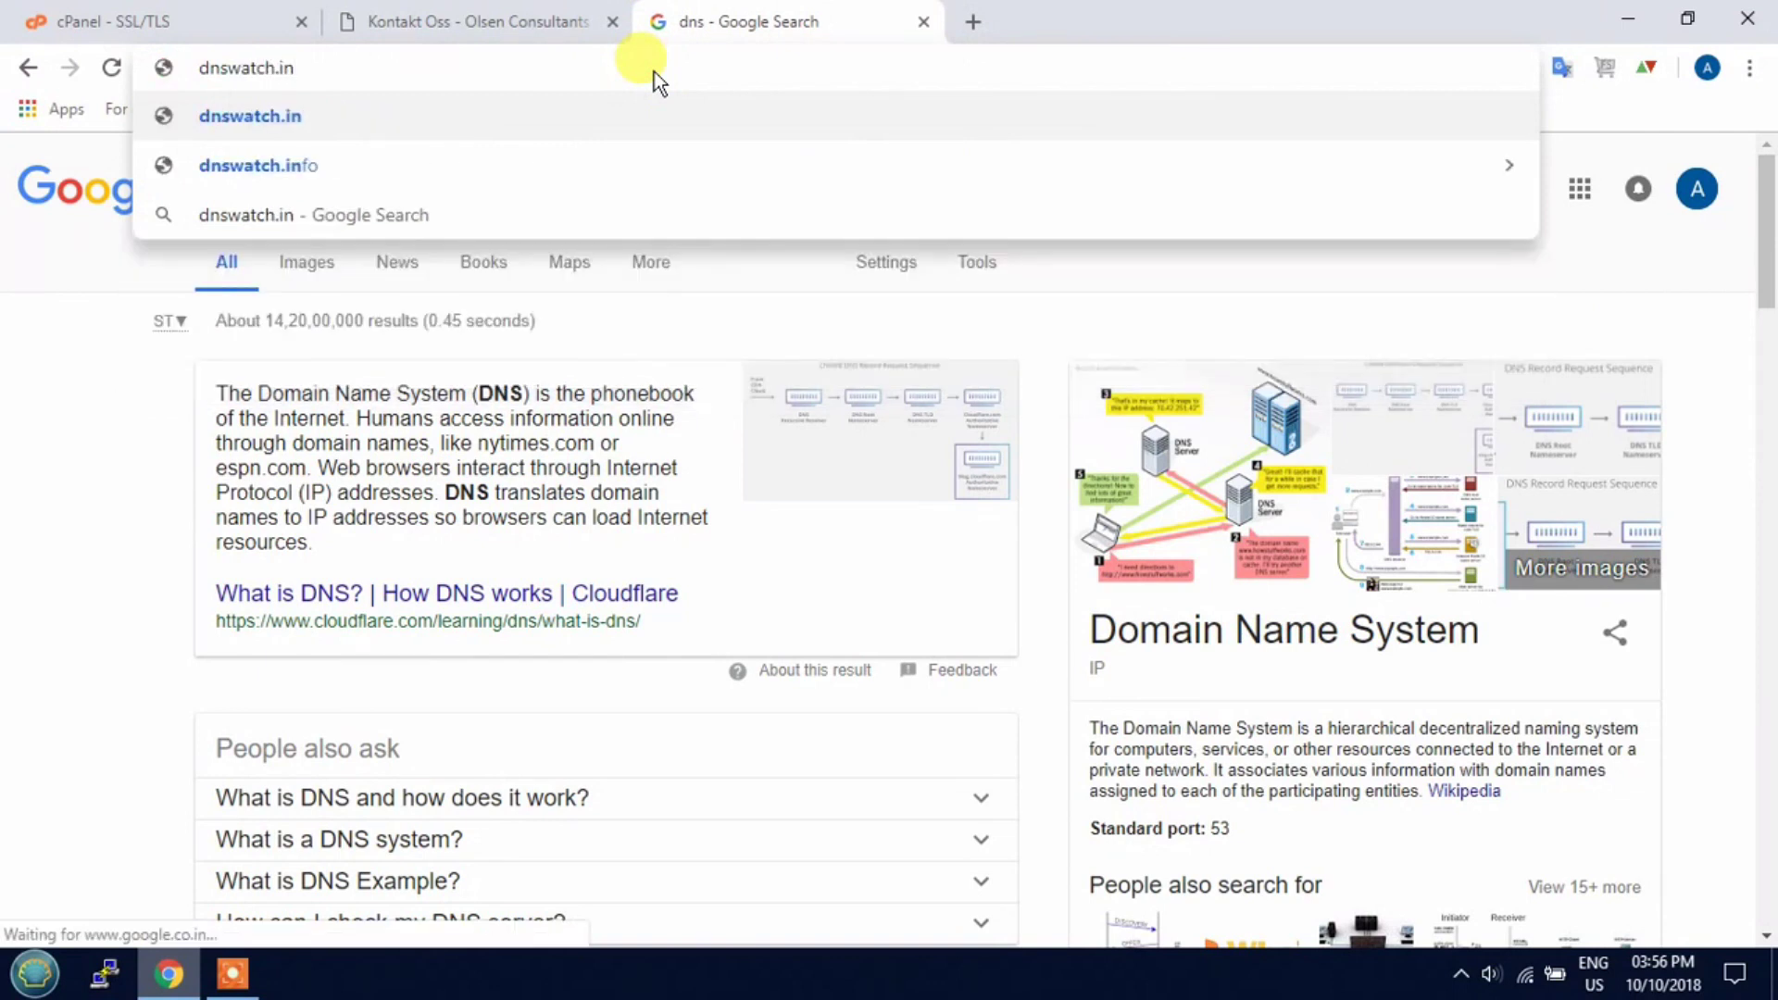
{"action": "type", "text": "fo"}
{"action": "key", "text": "Return"}
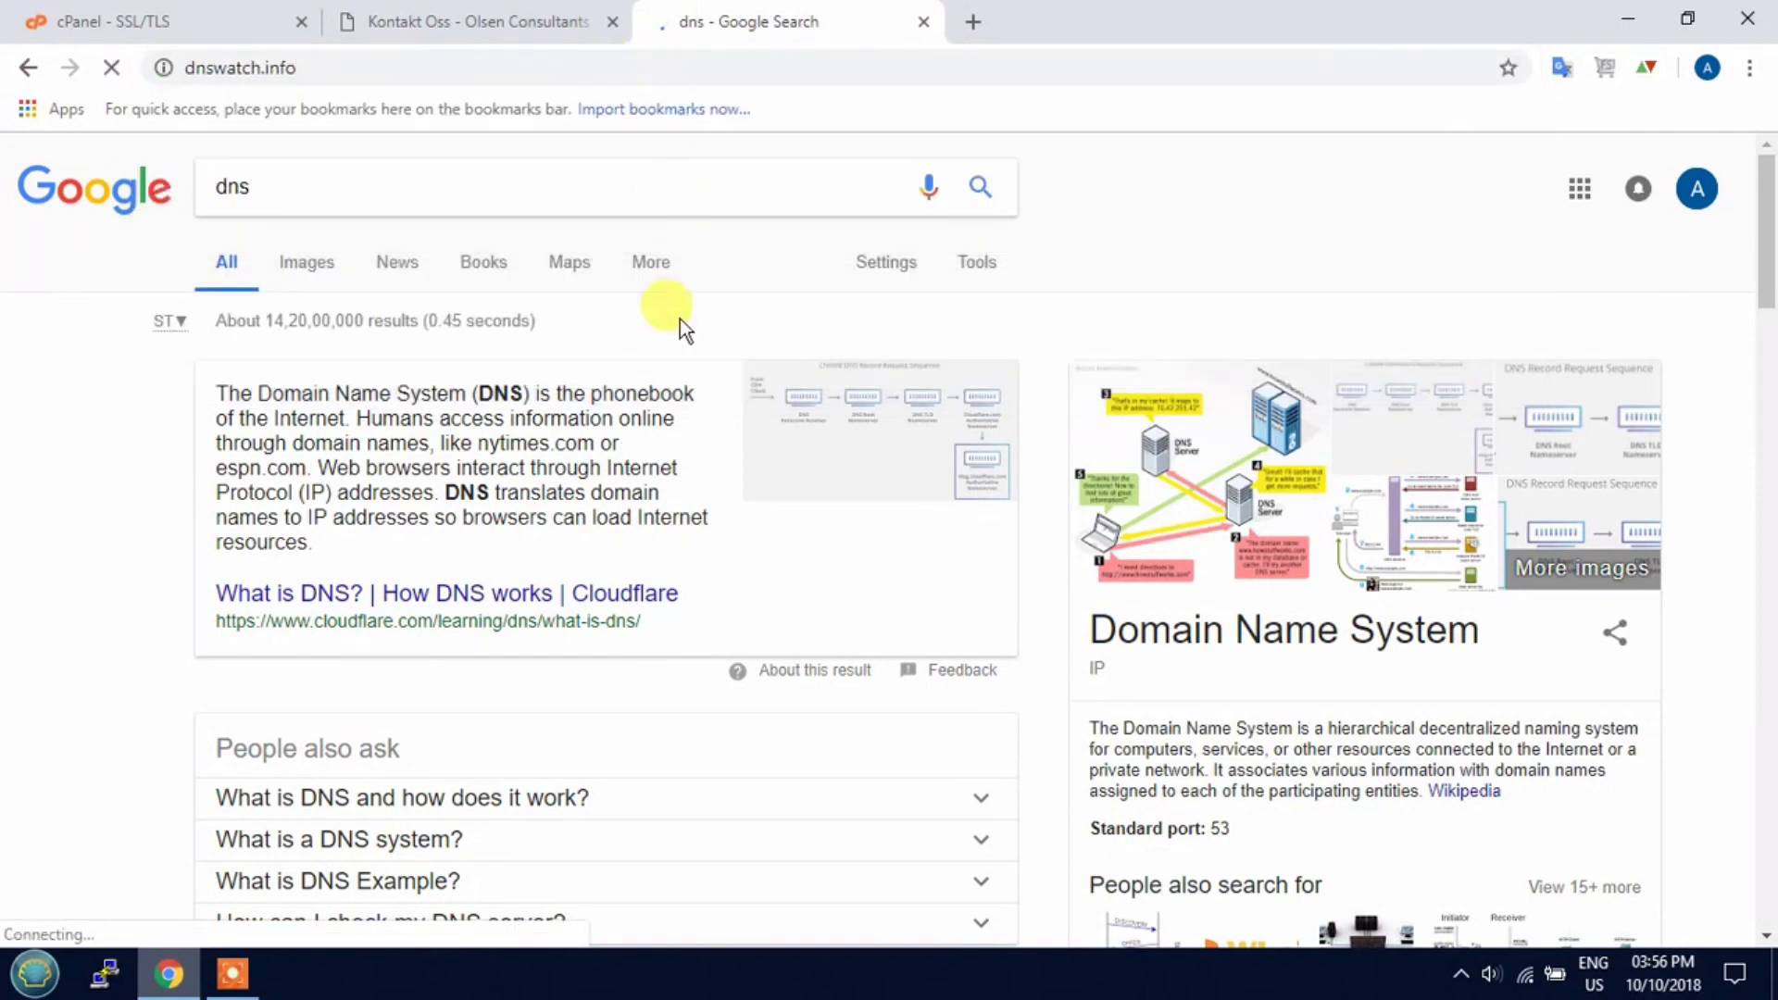
{"action": "left_click", "coordinate": [602, 525]}
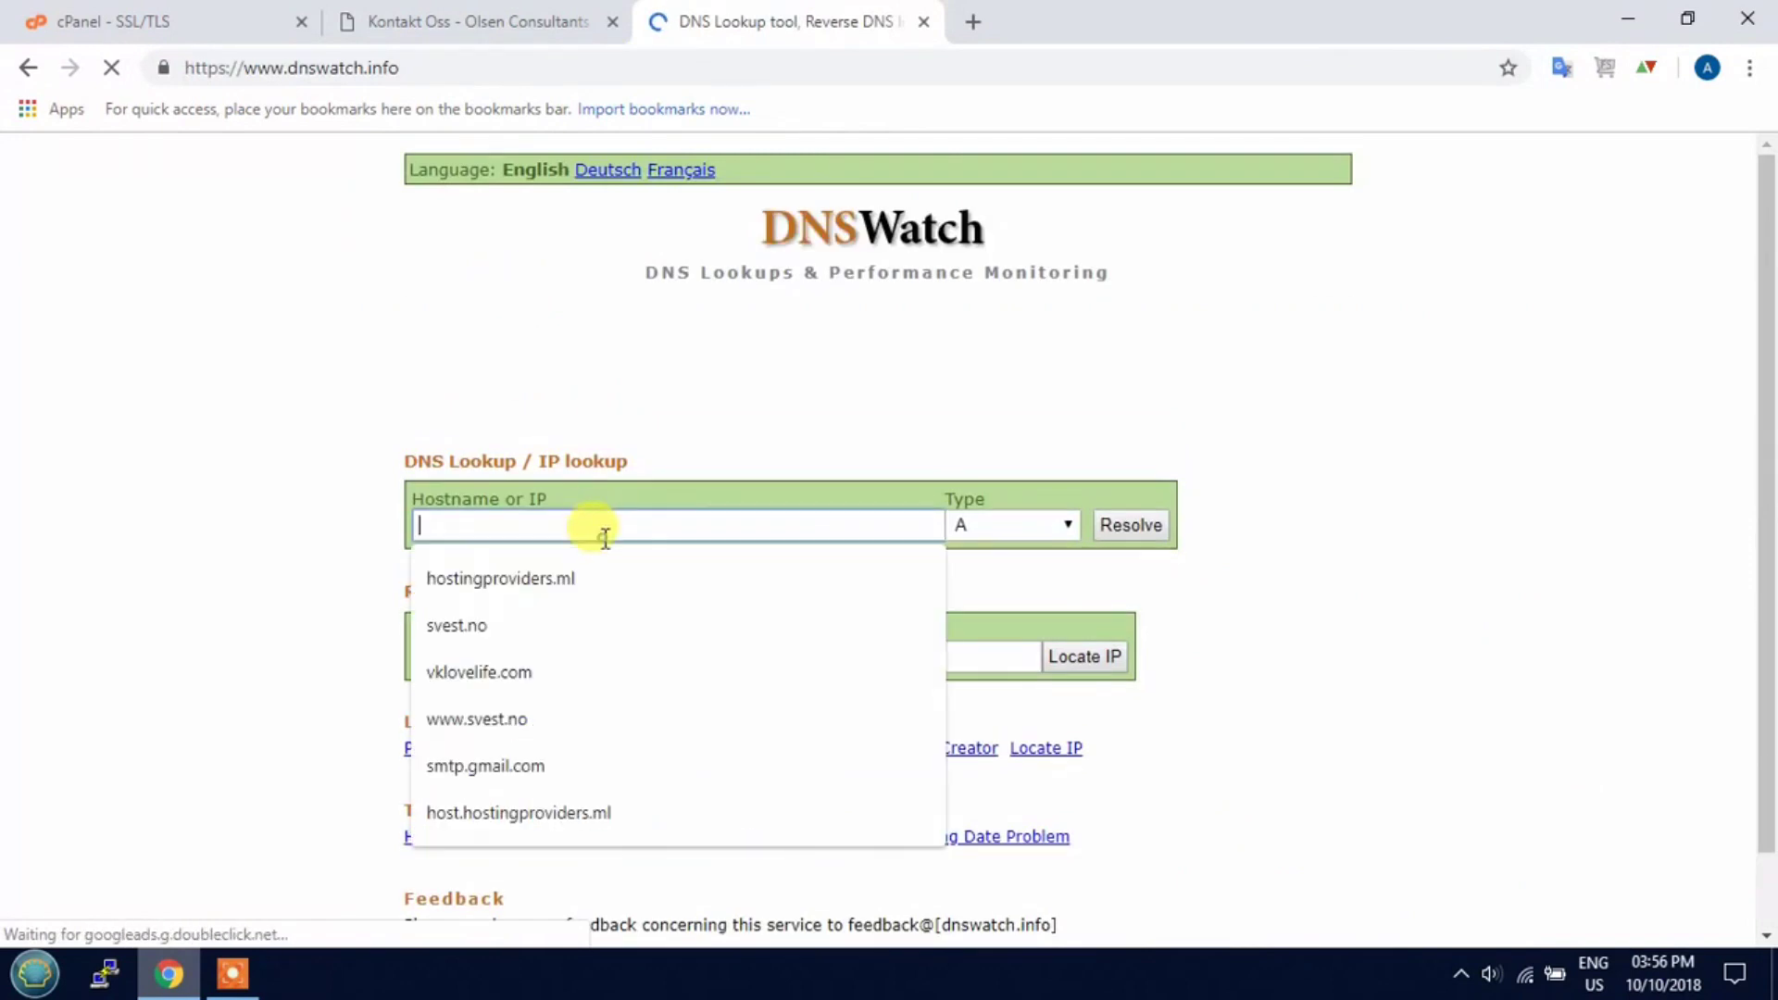
{"action": "type", "text": "http://olsen-consultants.no"}
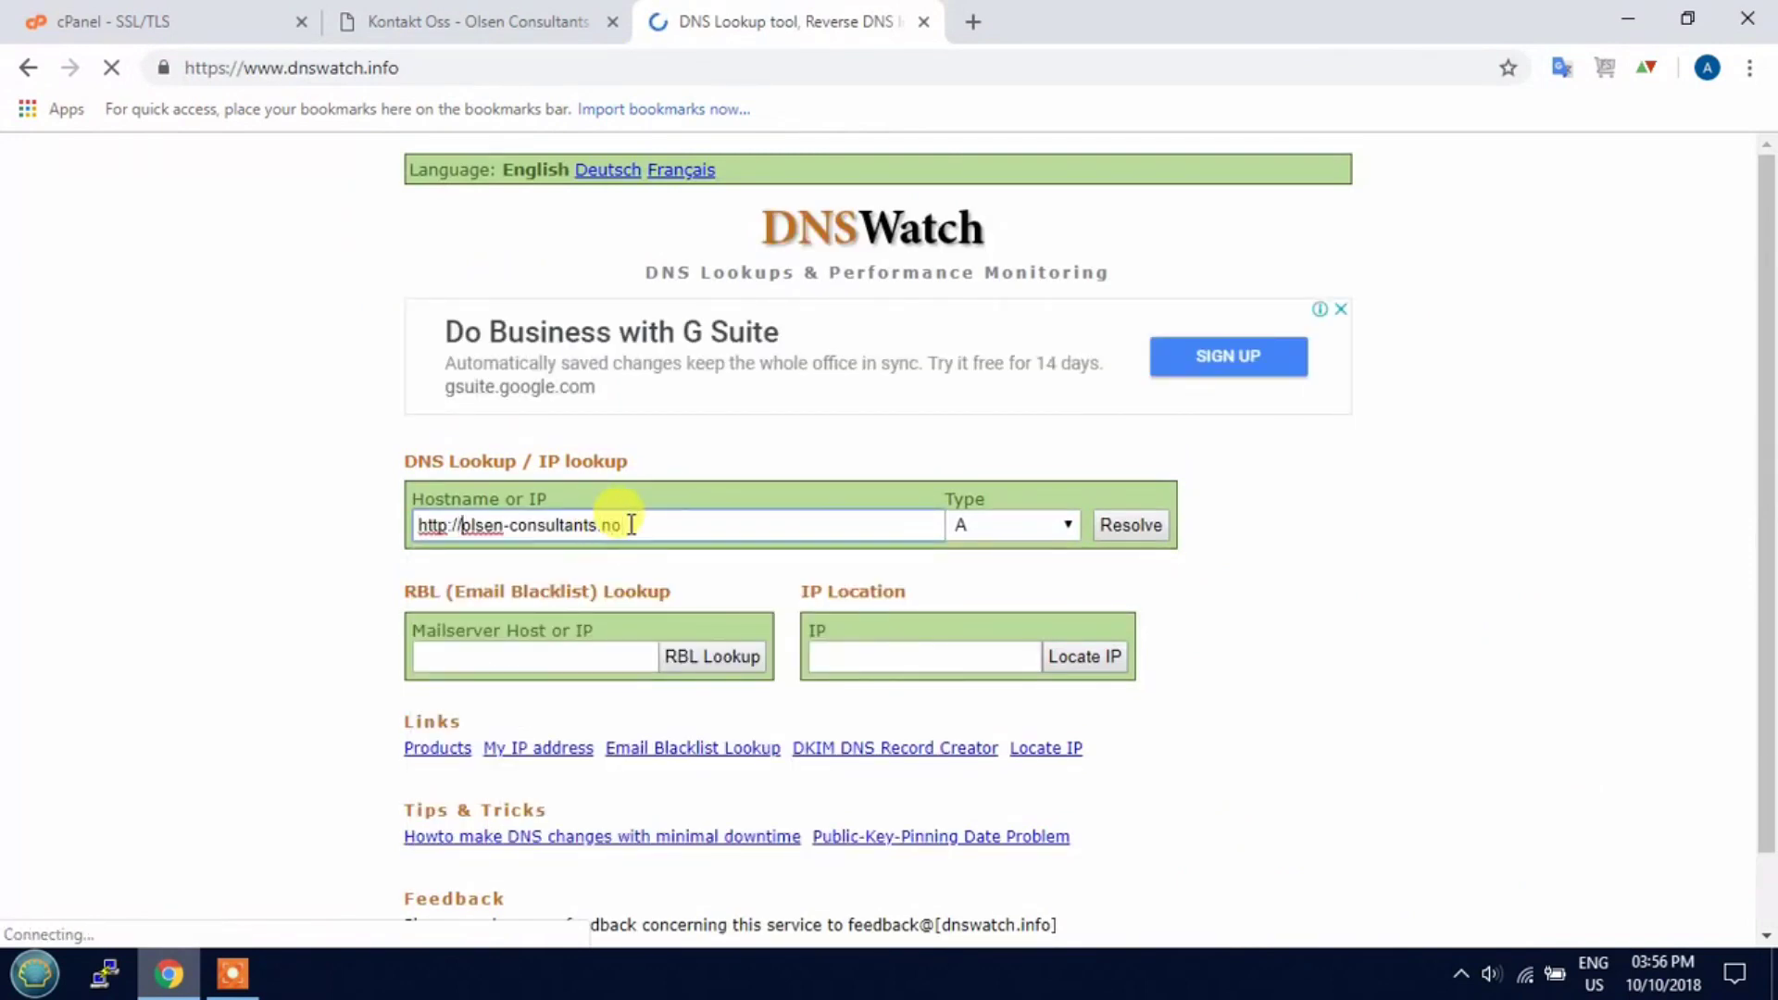
{"action": "key", "text": "Return"}
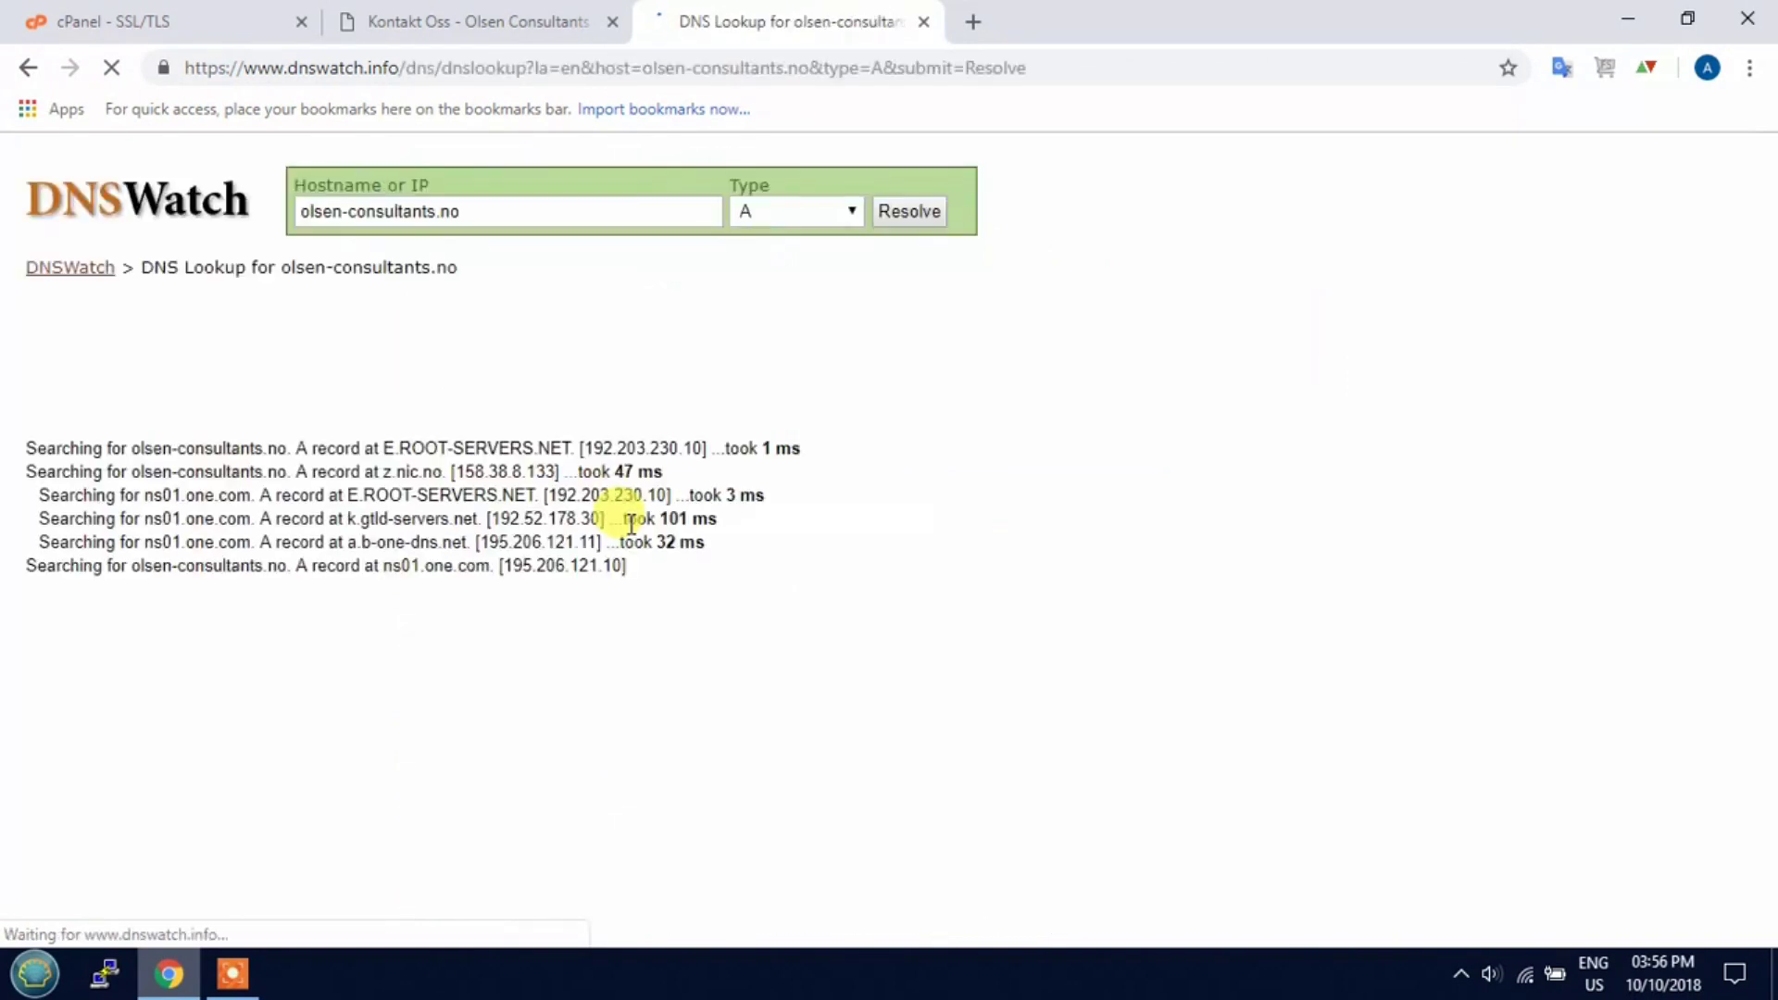
{"action": "left_click", "coordinate": [923, 21]}
{"action": "left_click", "coordinate": [139, 21]}
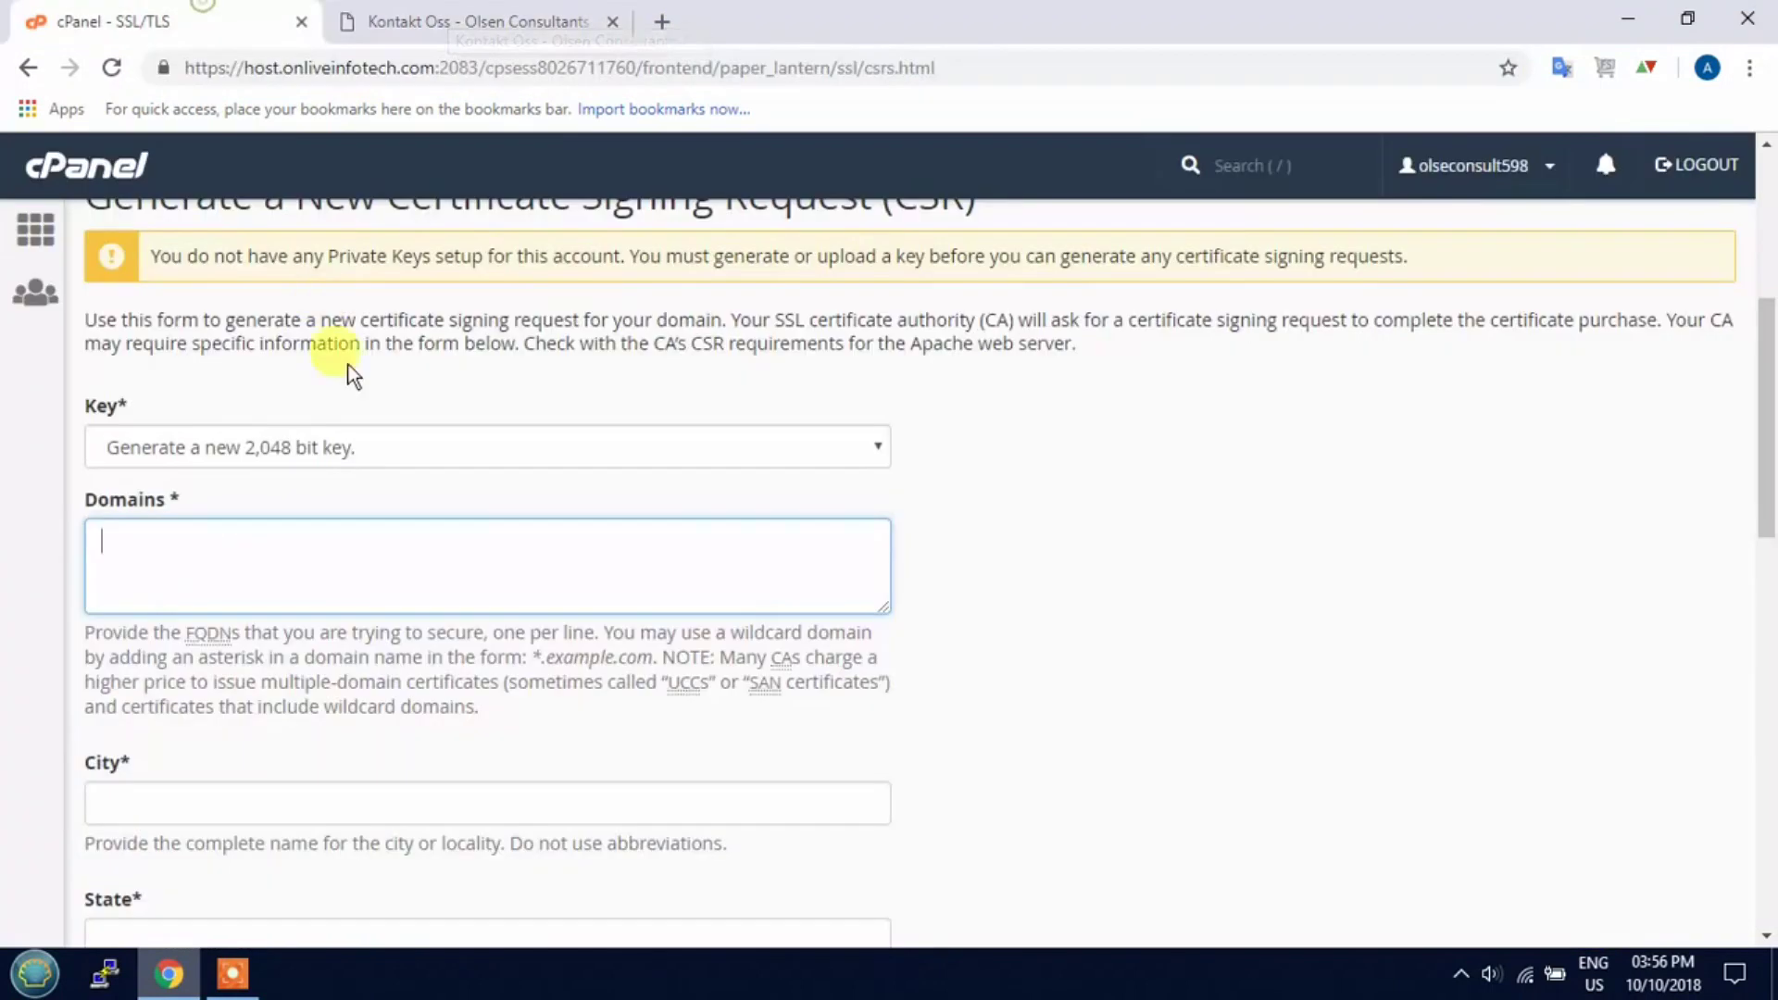
{"action": "left_click", "coordinate": [245, 565]}
{"action": "type", "text": "http://olsen-consultants.no"}
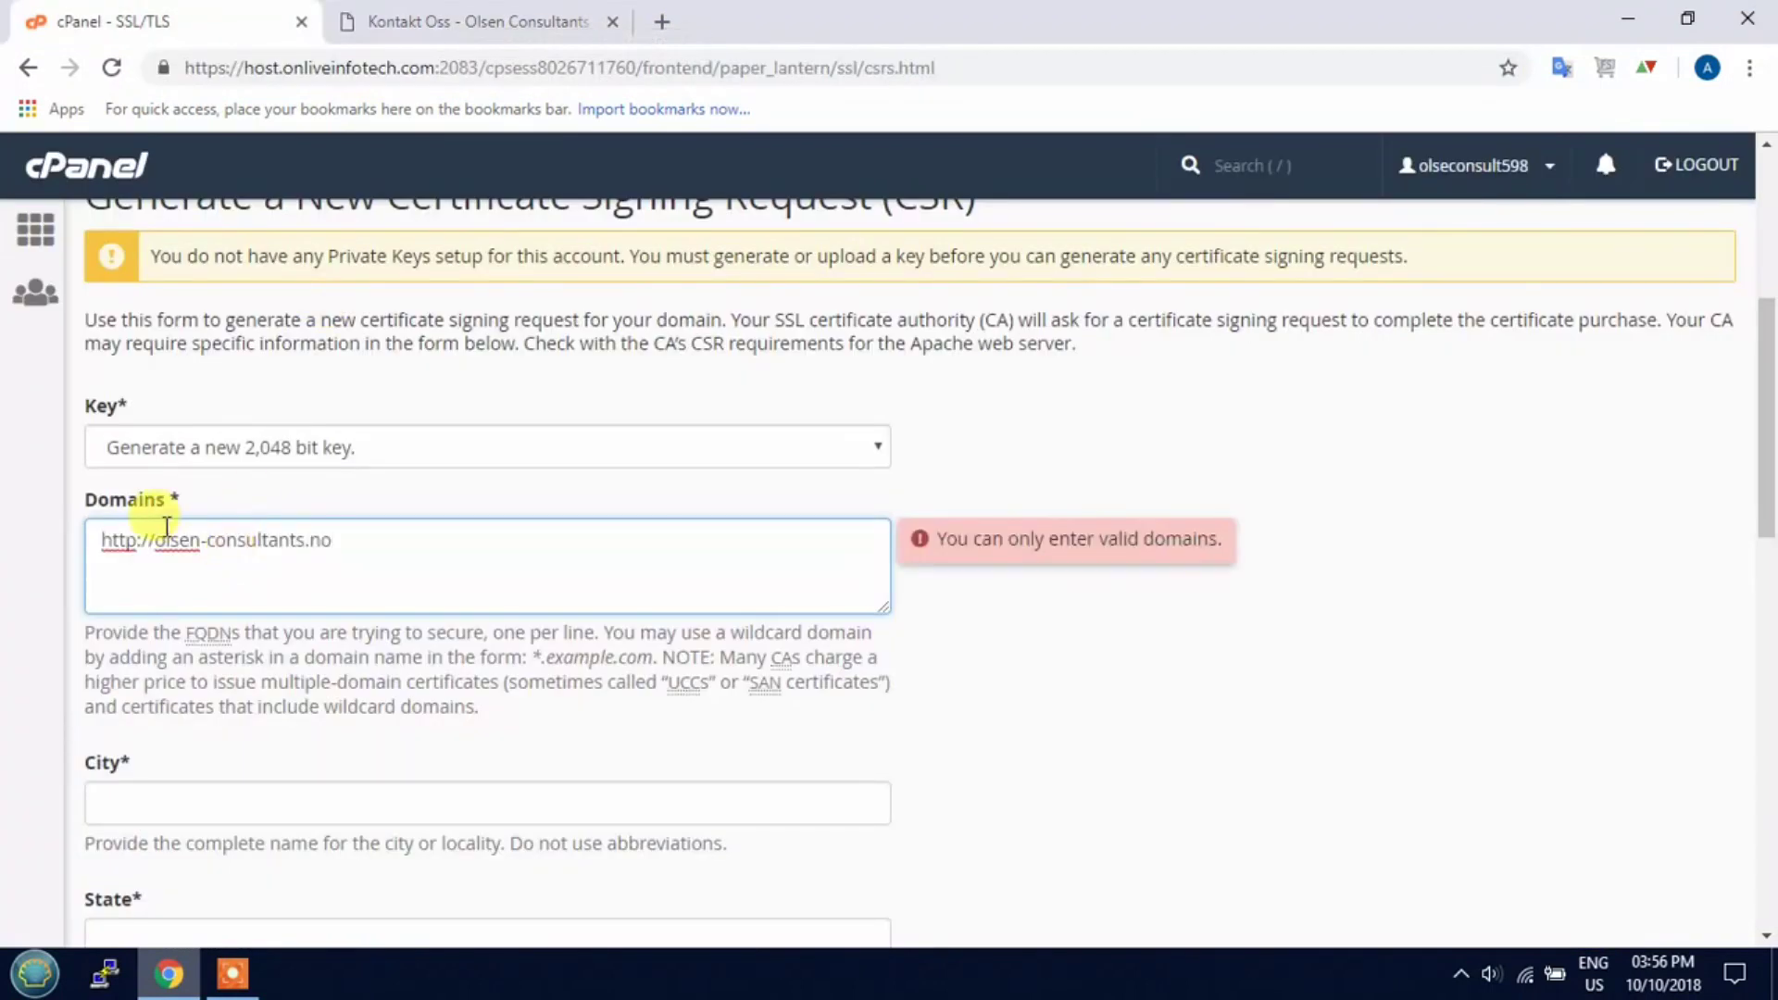
{"action": "key", "text": "BackSpace"}
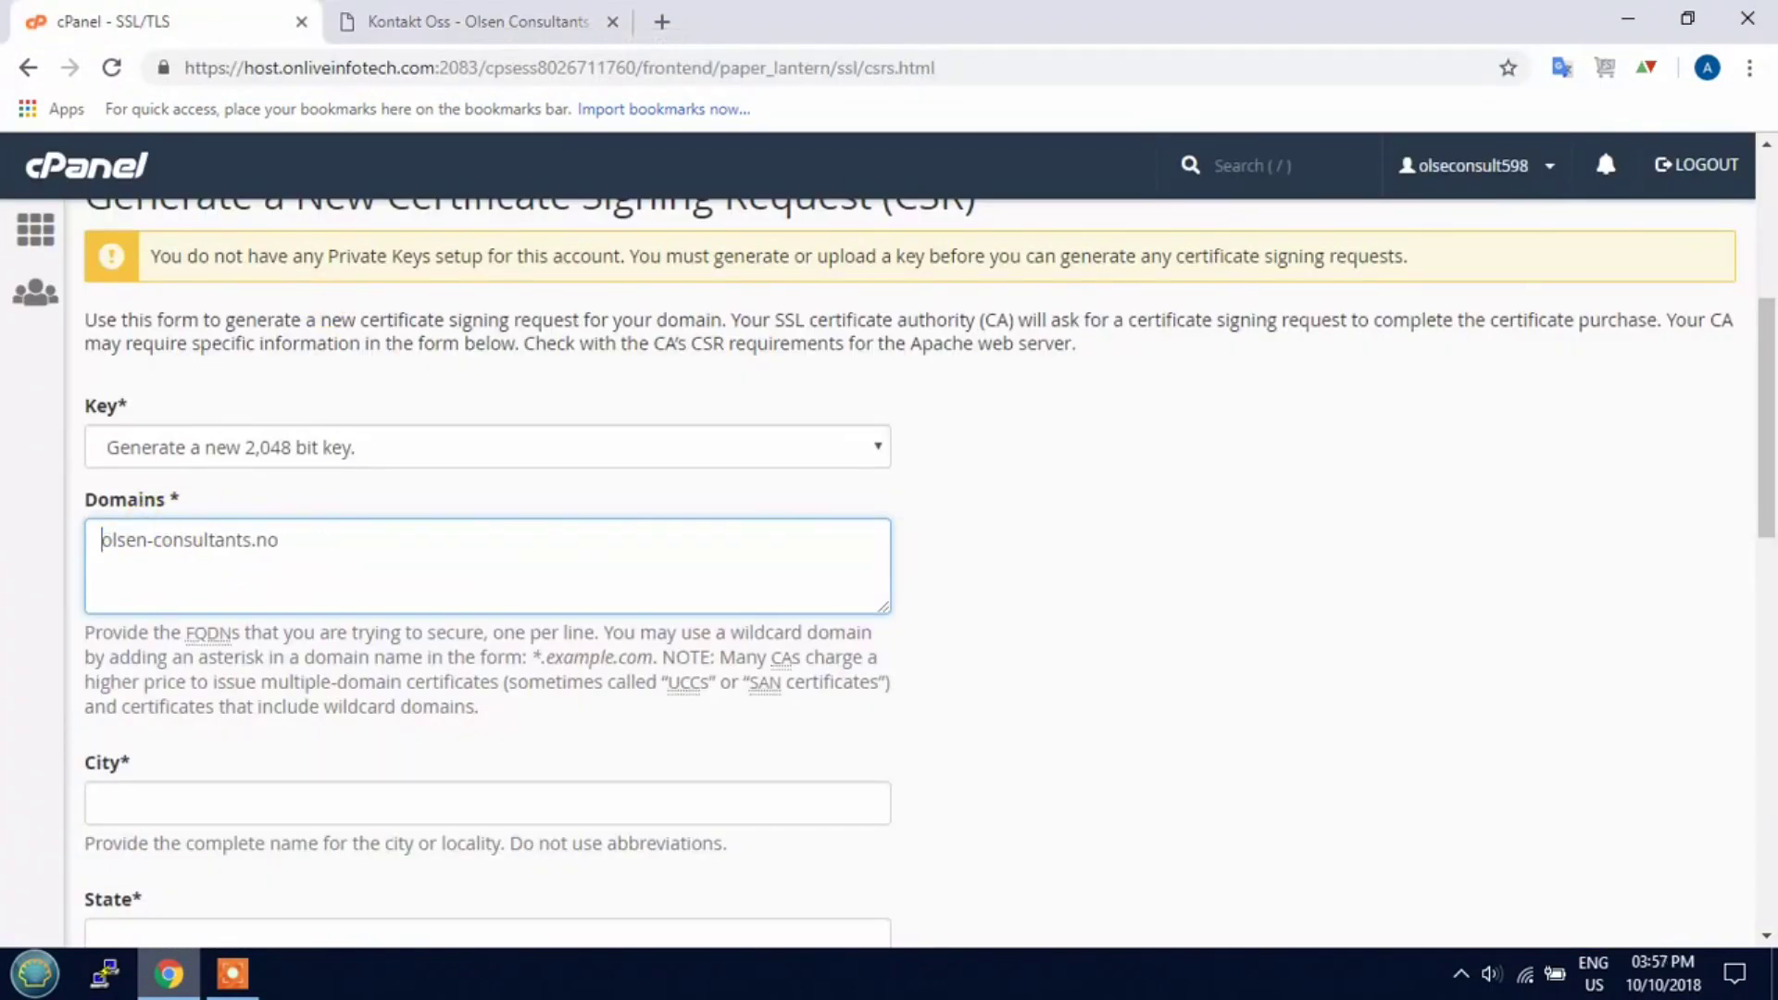
{"action": "left_click", "coordinate": [324, 555]}
{"action": "key", "text": "ctrl+a"}
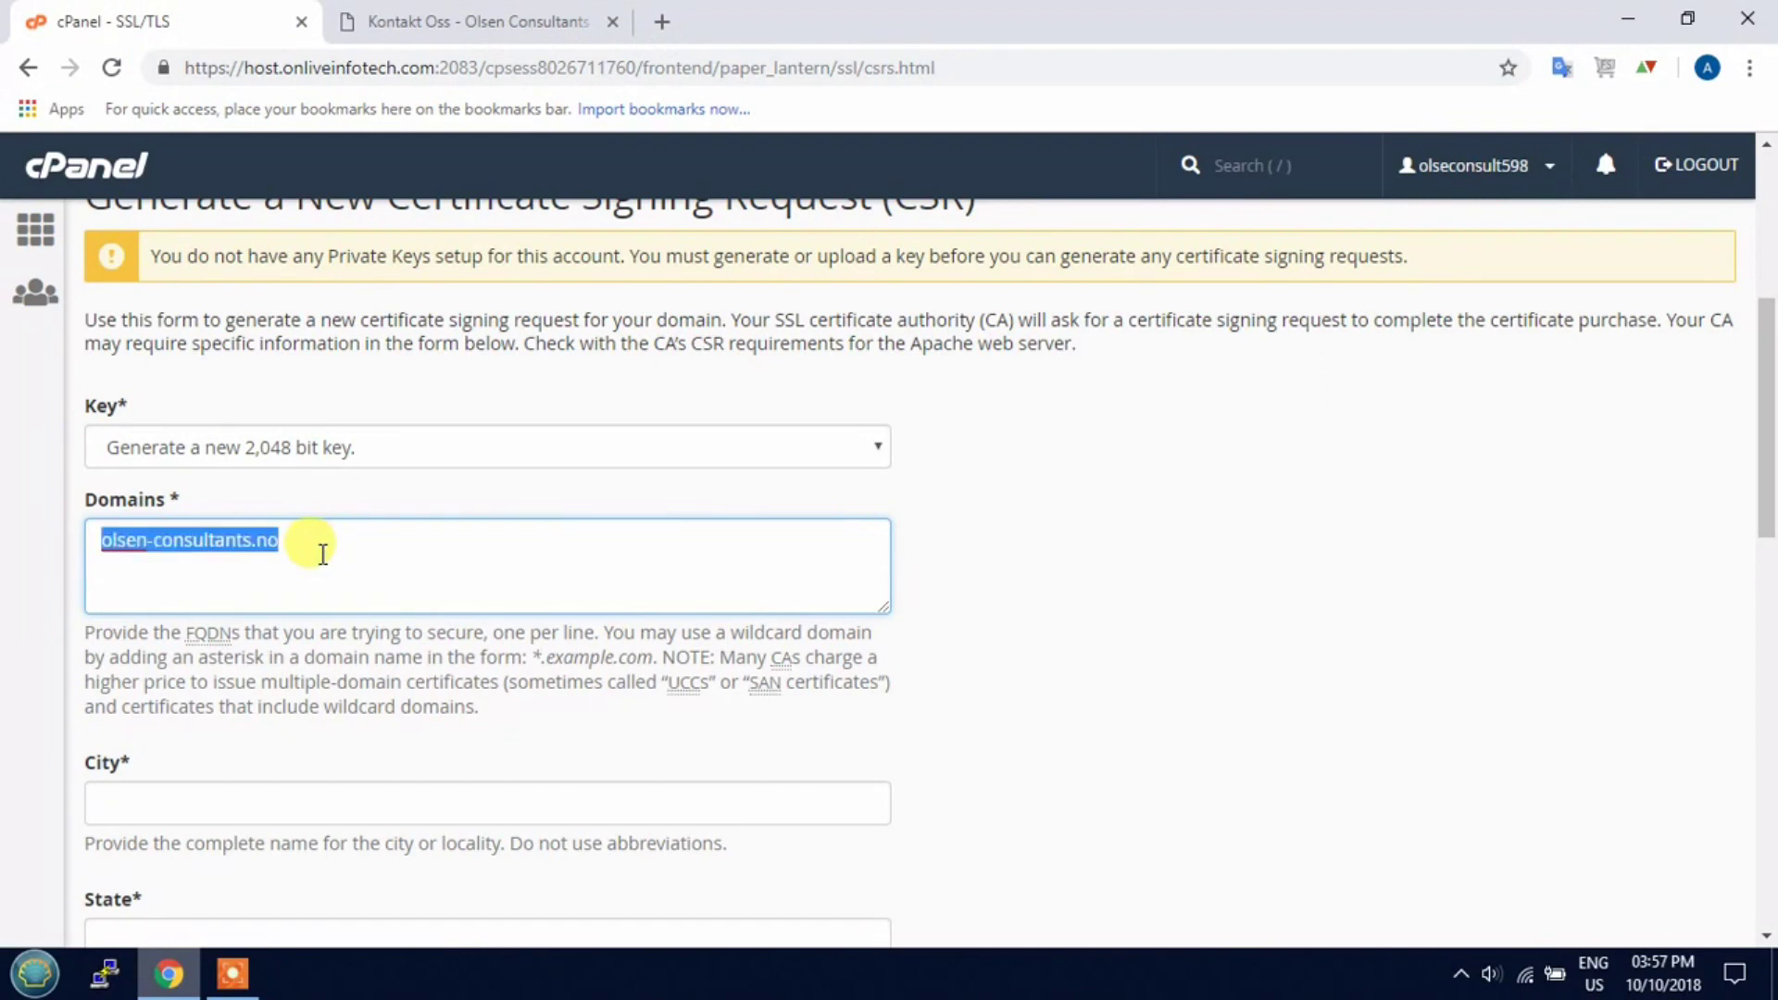
{"action": "scroll", "coordinate": [352, 569], "scroll_direction": "down", "scroll_amount": 5}
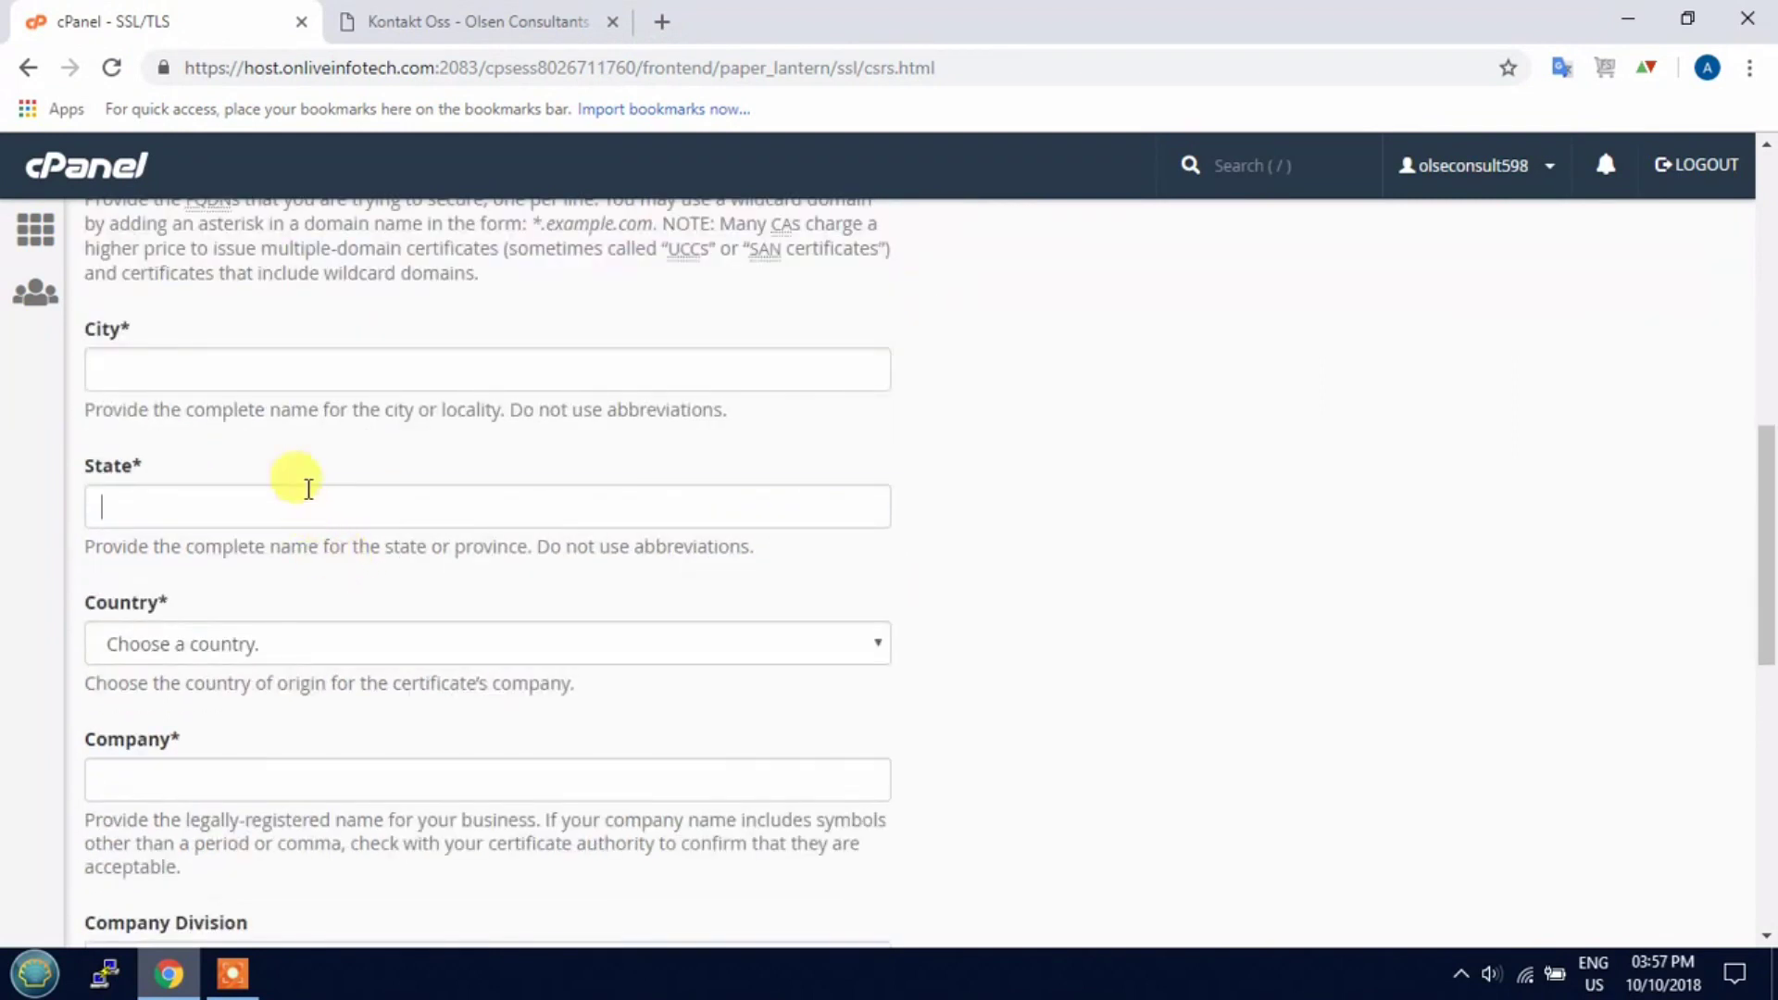
Step: Fill City with the address copied from the company's contact page
{"action": "left_click", "coordinate": [421, 11]}
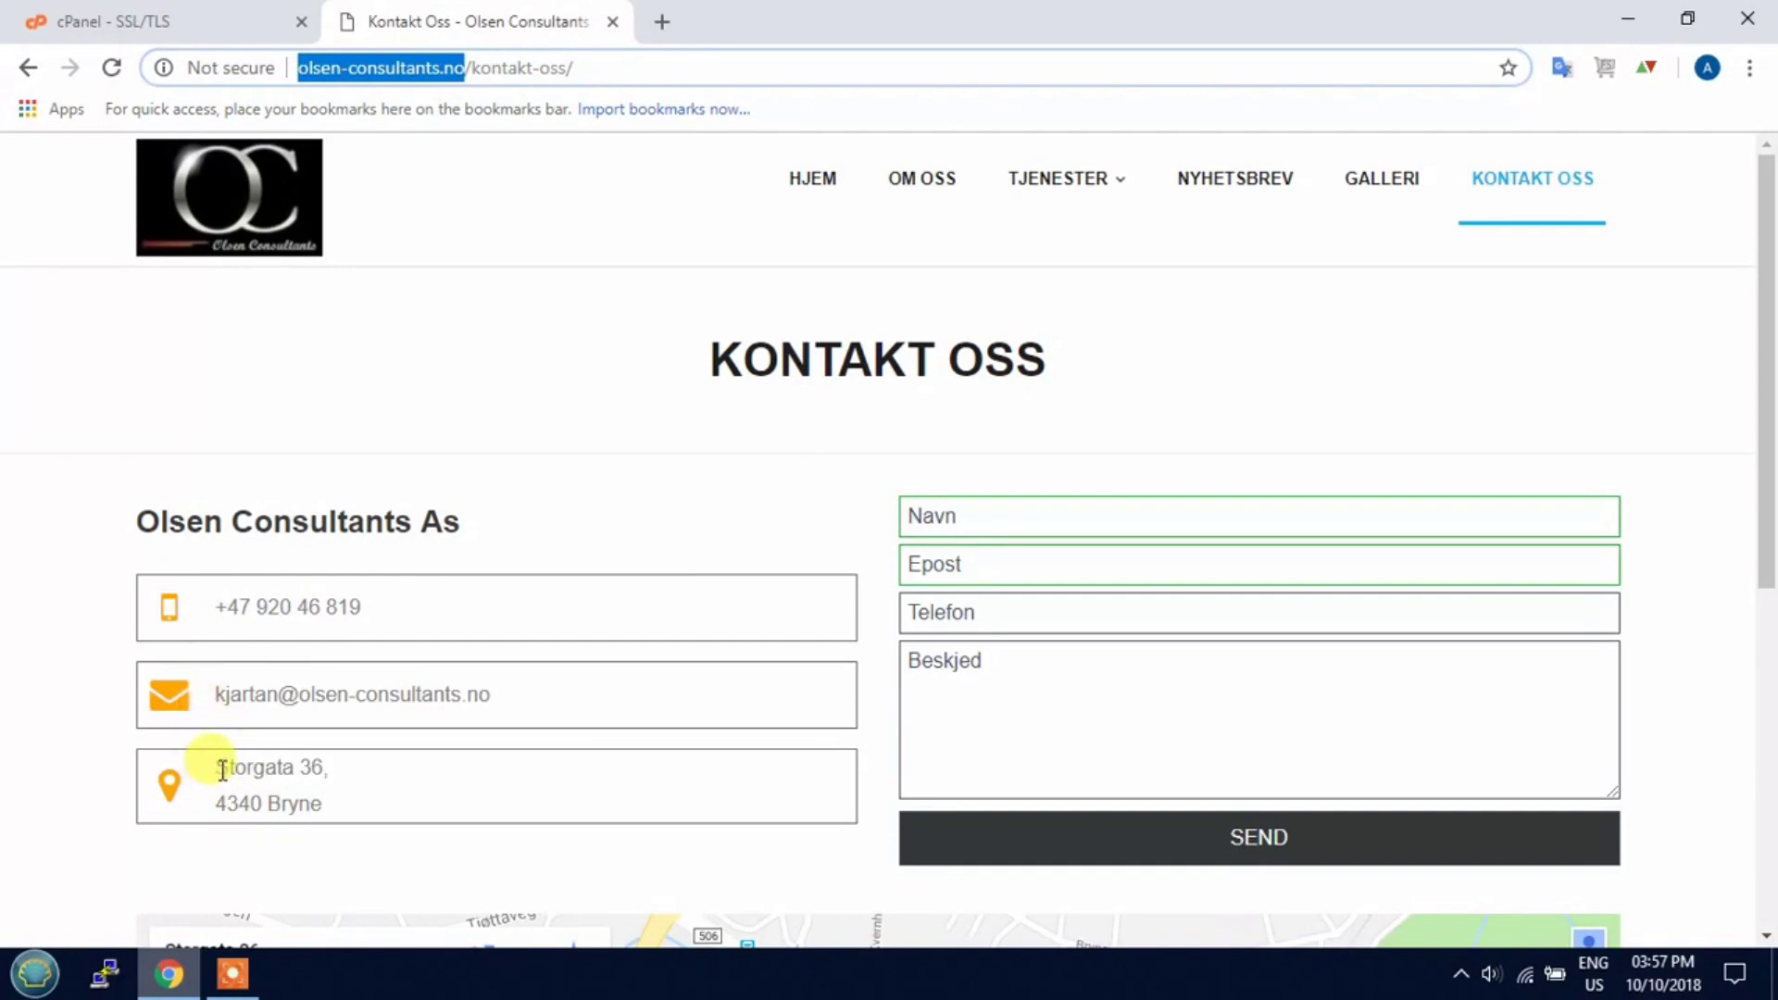
{"action": "left_click_drag", "start_coordinate": [215, 761], "coordinate": [331, 815]}
{"action": "key", "text": "ctrl+c"}
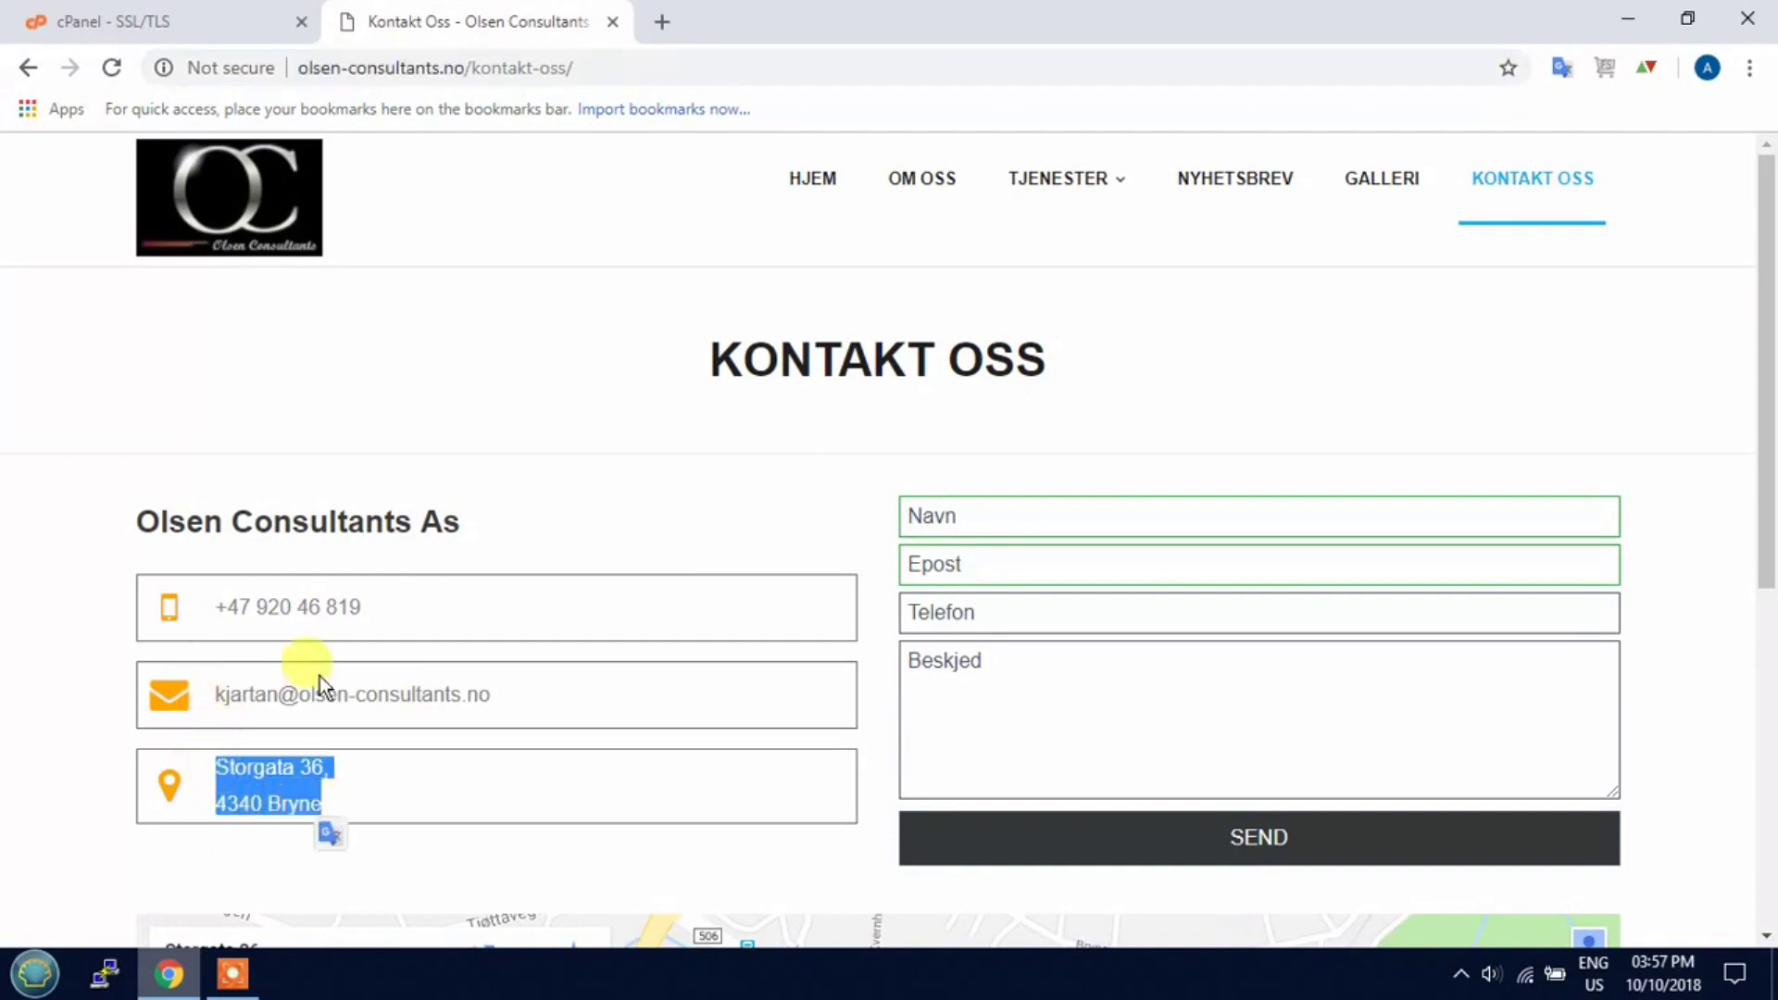
{"action": "left_click", "coordinate": [196, 18]}
{"action": "left_click", "coordinate": [211, 505]}
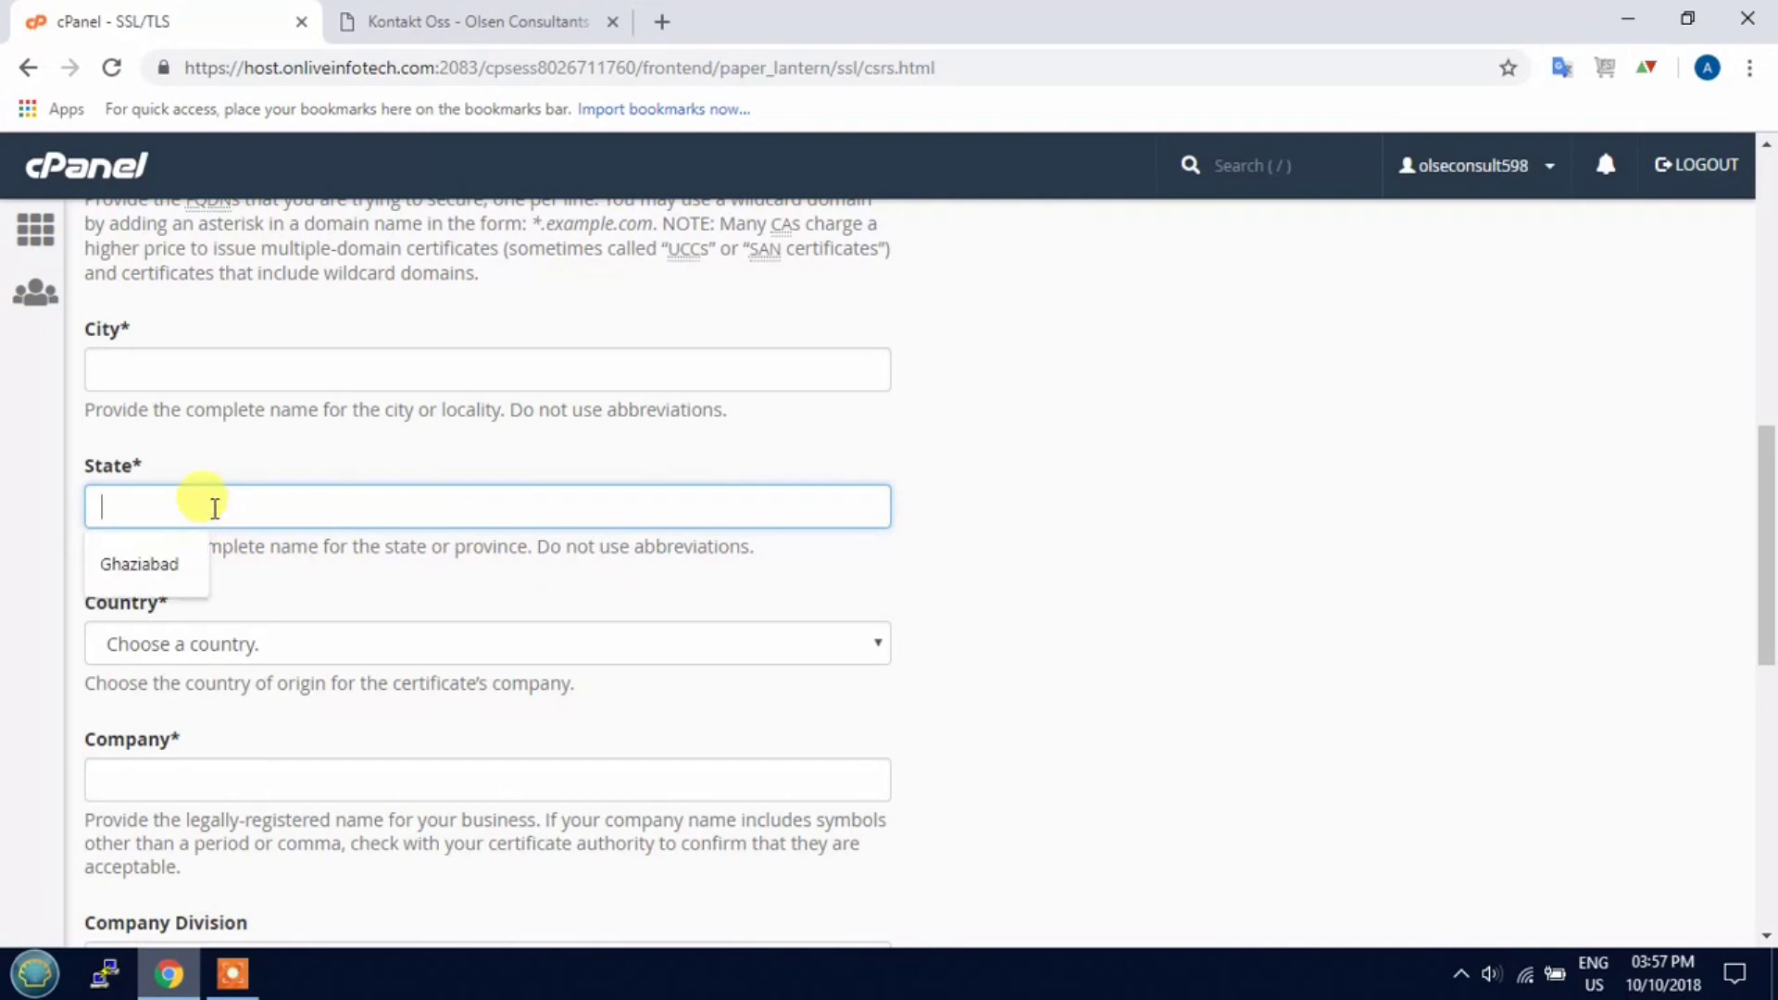
{"action": "left_click", "coordinate": [193, 362]}
{"action": "key", "text": "ctrl+v"}
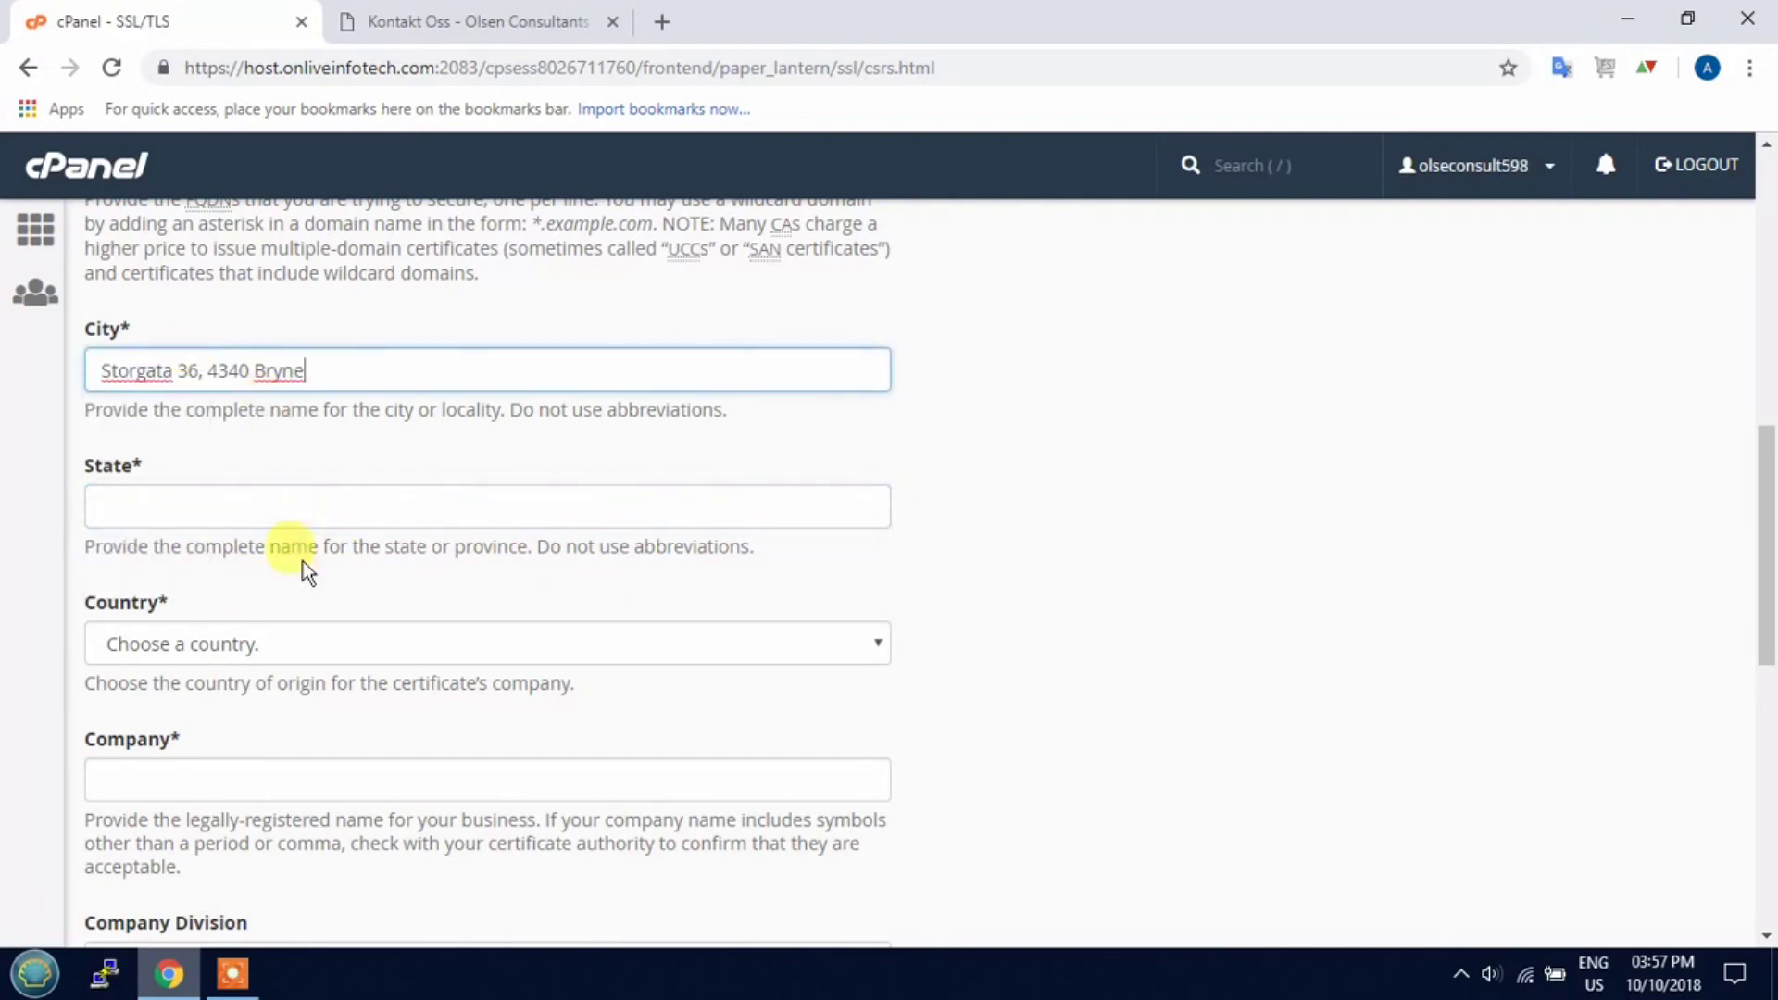
Step: Enter 'no' as State and choose Norway as the Country
{"action": "left_click", "coordinate": [290, 509]}
{"action": "type", "text": "norway"}
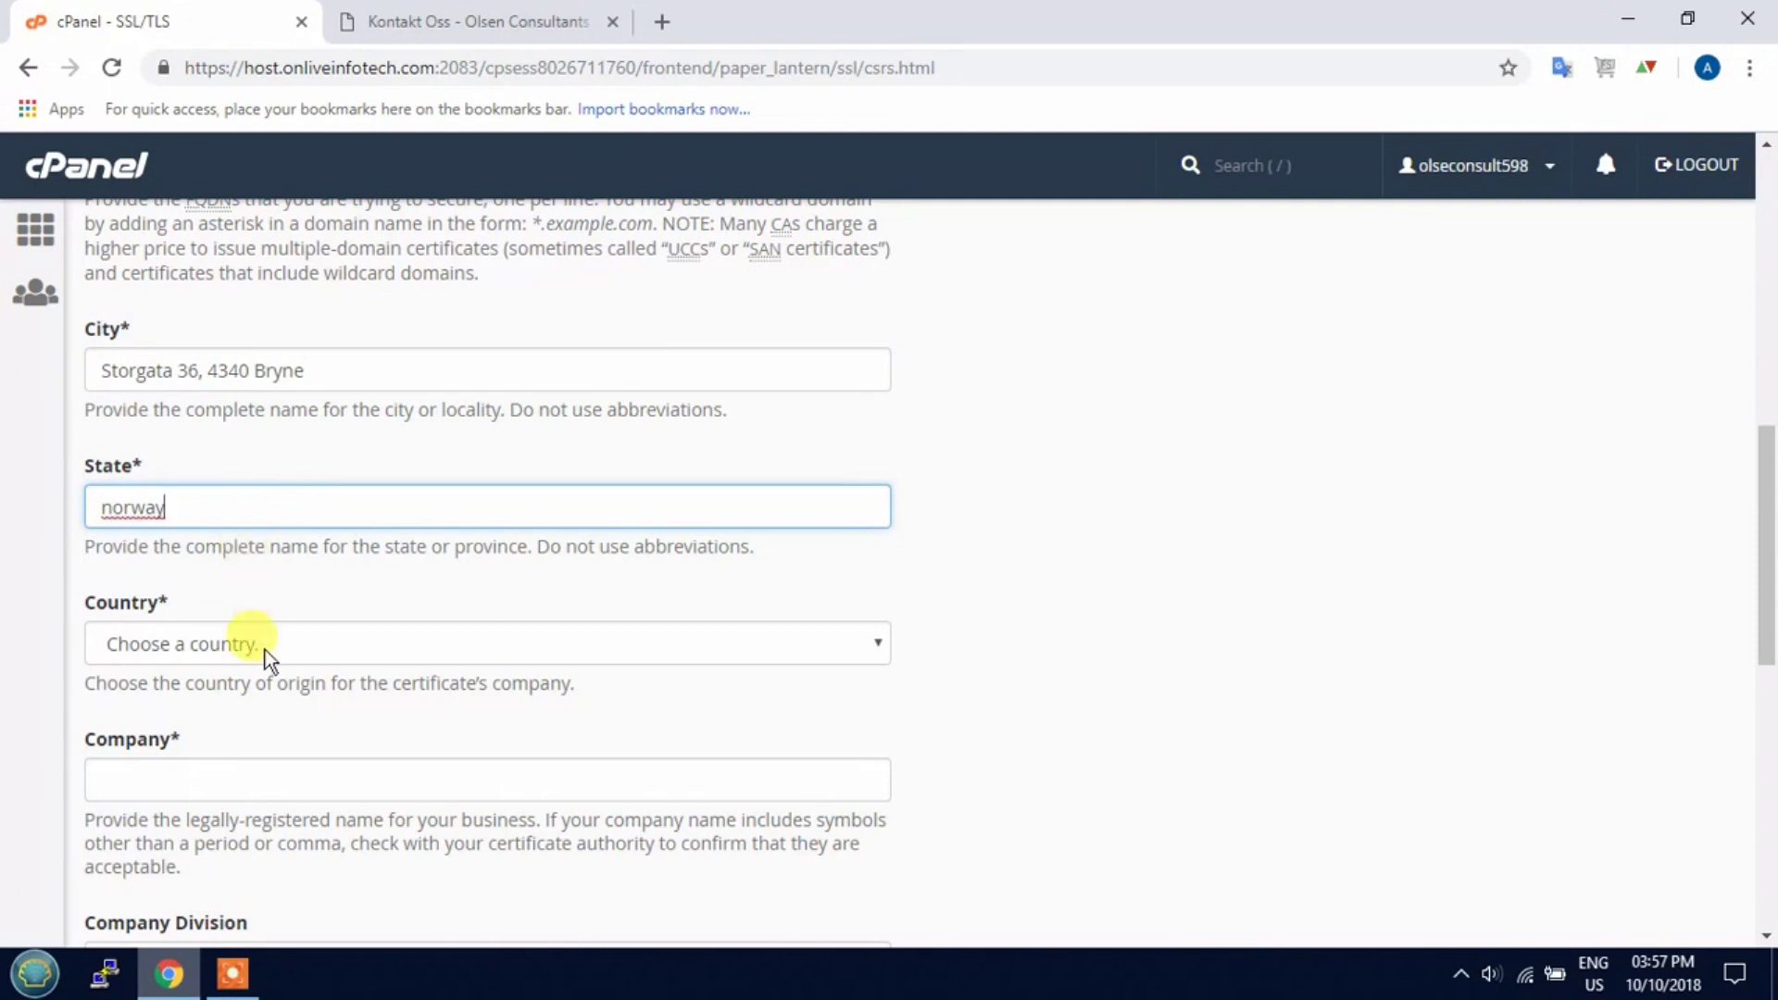
{"action": "left_click", "coordinate": [256, 646]}
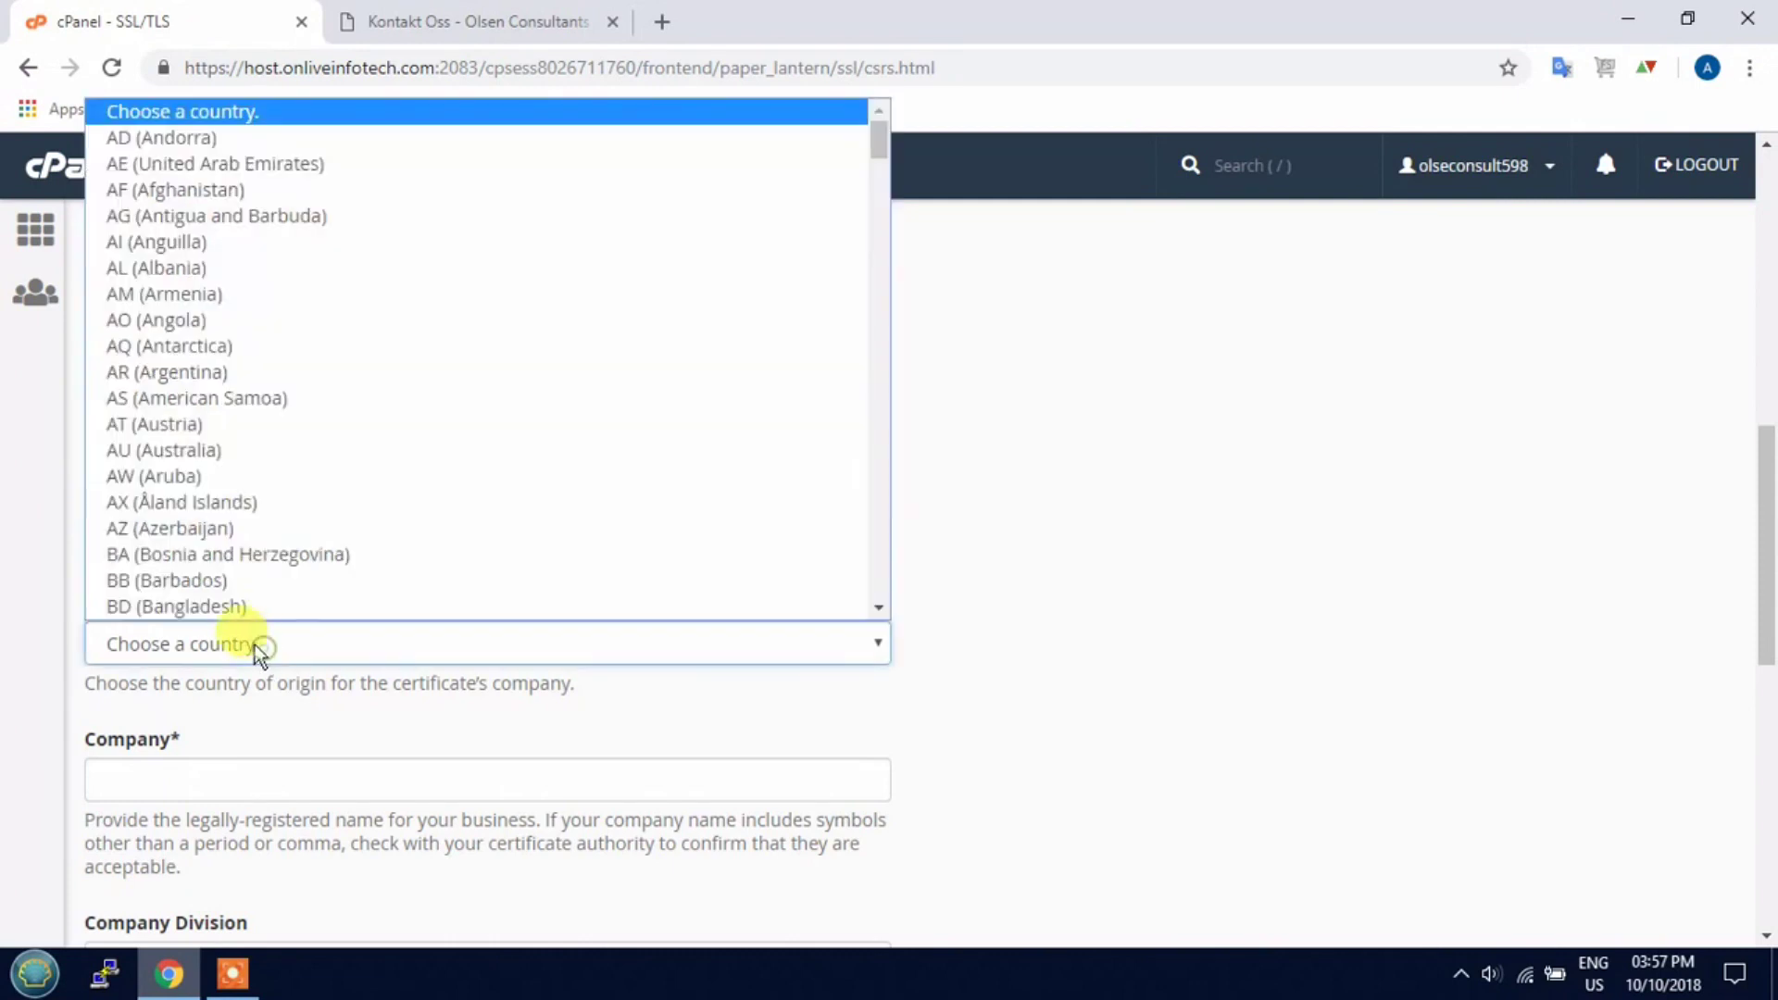
{"action": "type", "text": "no"}
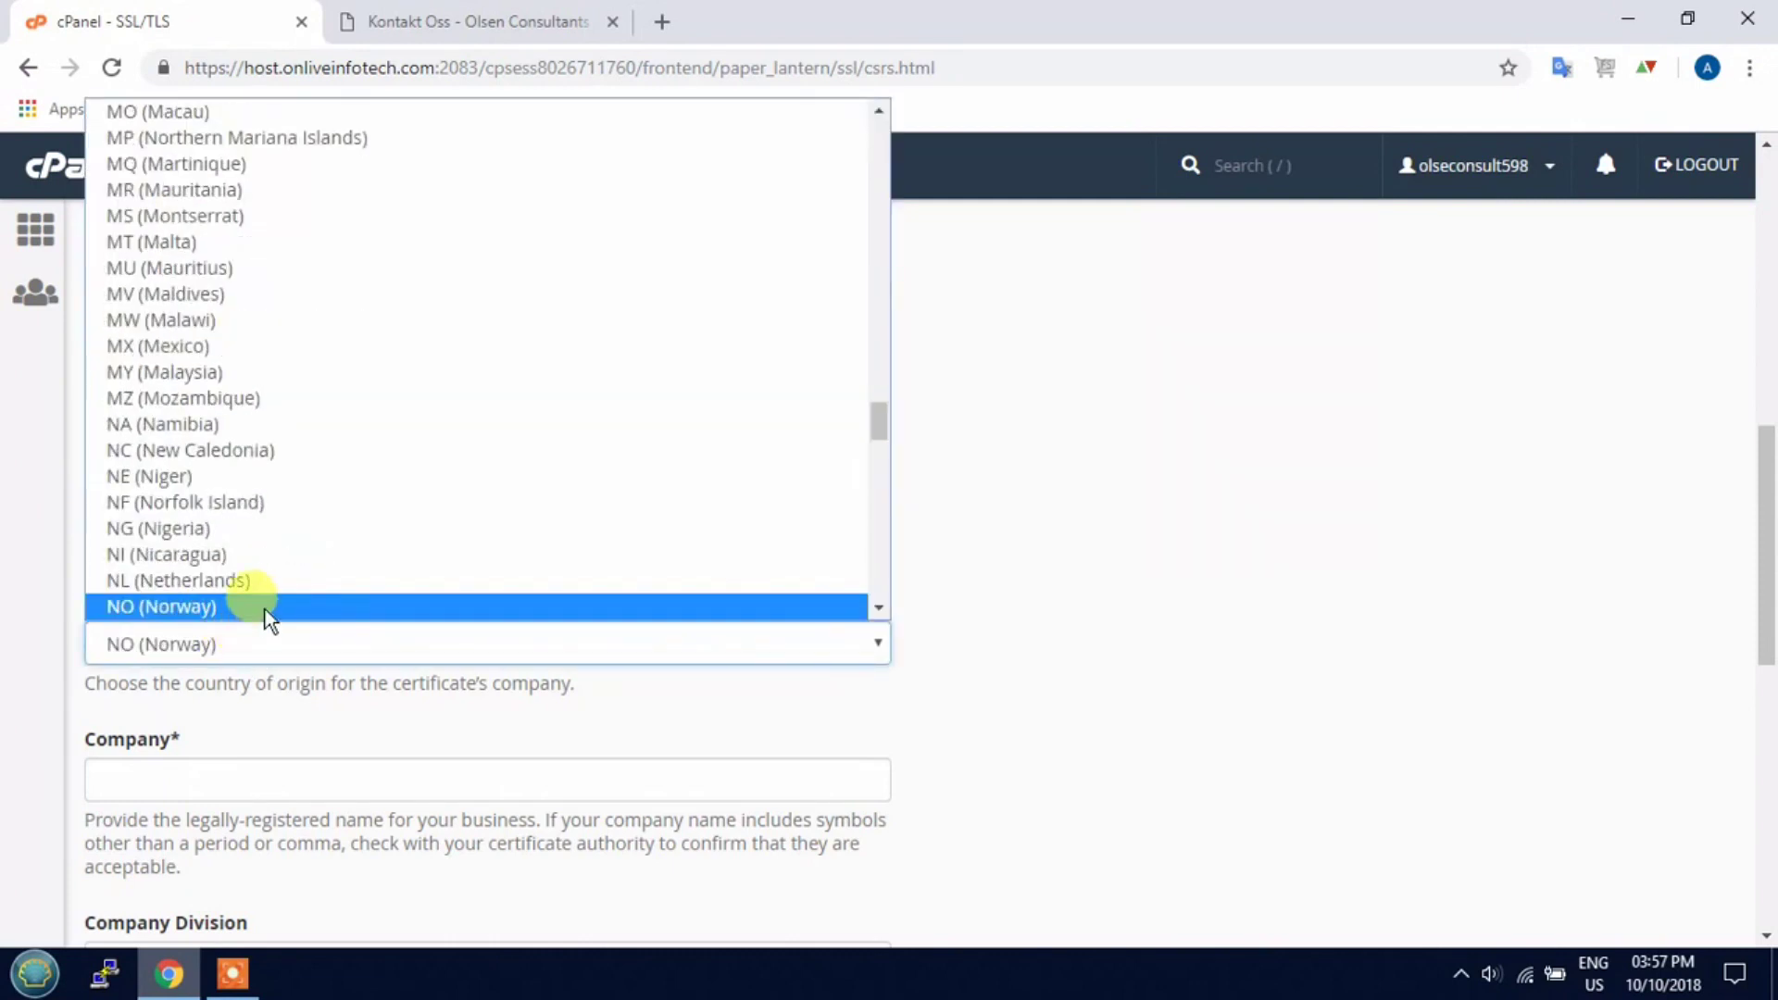
{"action": "left_click", "coordinate": [265, 610]}
{"action": "scroll", "coordinate": [796, 584], "scroll_direction": "down", "scroll_amount": 10}
{"action": "scroll", "coordinate": [602, 546], "scroll_direction": "up", "scroll_amount": 13}
{"action": "scroll", "coordinate": [470, 507], "scroll_direction": "up", "scroll_amount": 2}
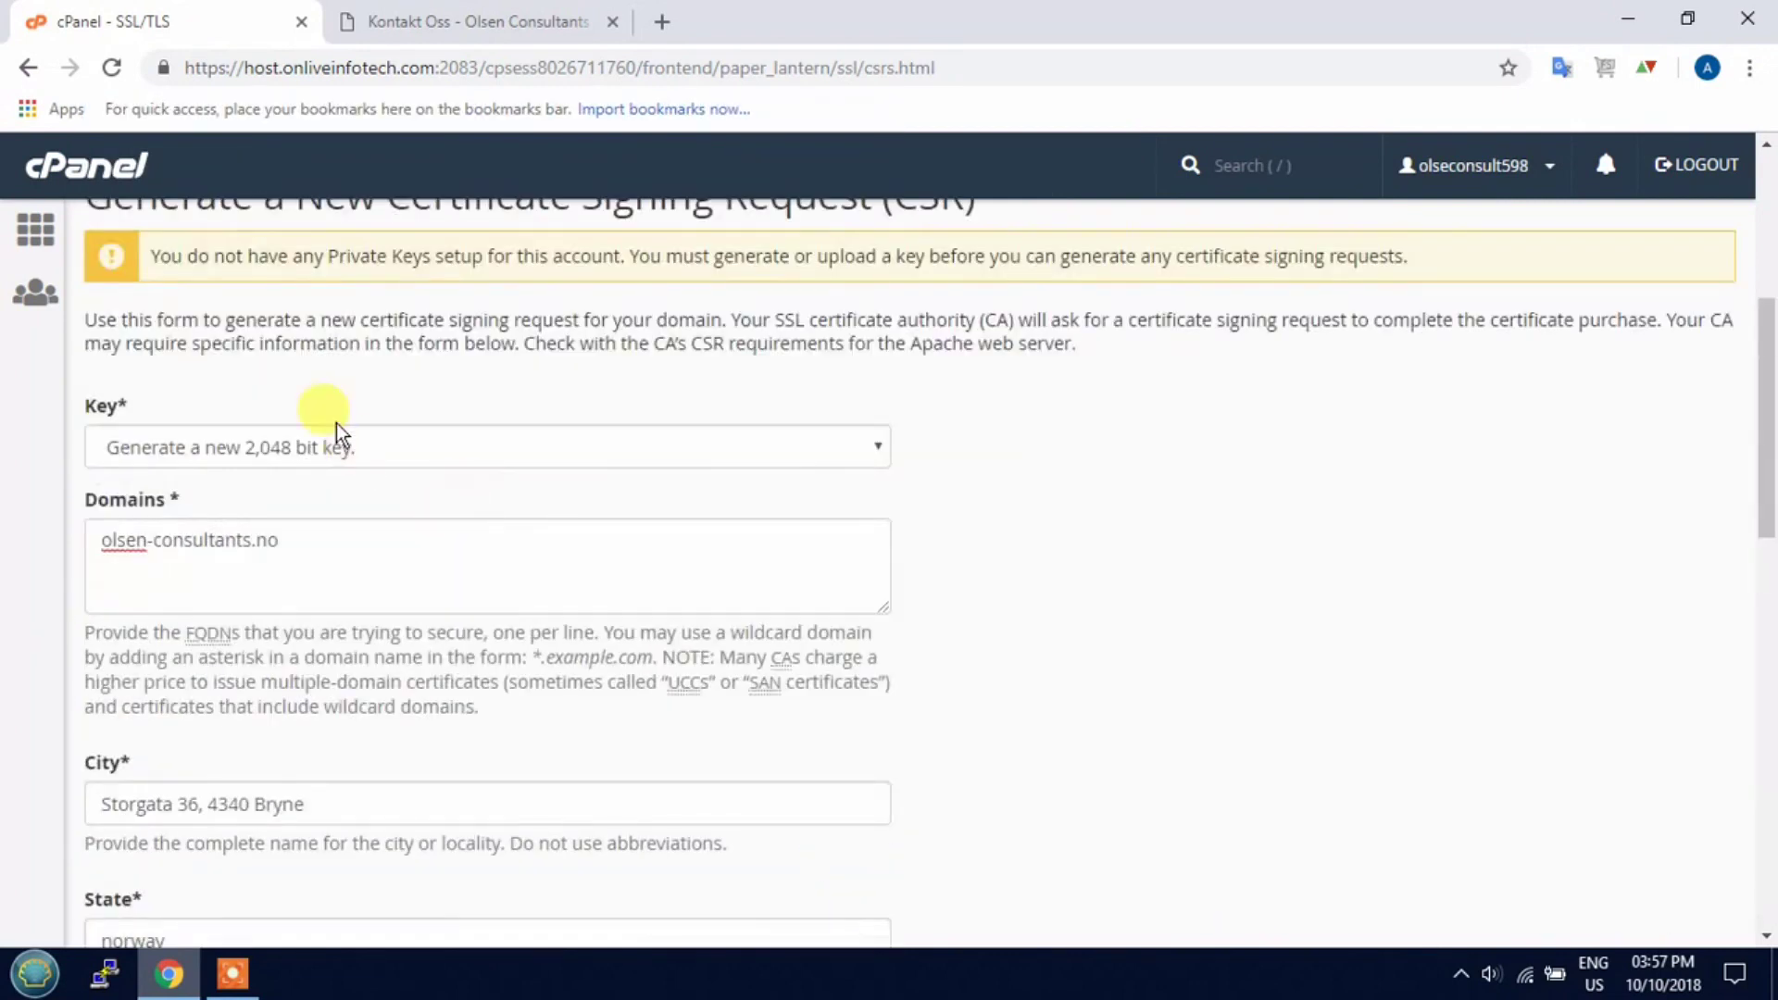
Step: Set Company to olsen-consultants.no, clearing it from the Email field where it was mistakenly pasted
{"action": "left_click", "coordinate": [300, 537]}
{"action": "key", "text": "ctrl+a"}
{"action": "key", "text": "ctrl+c"}
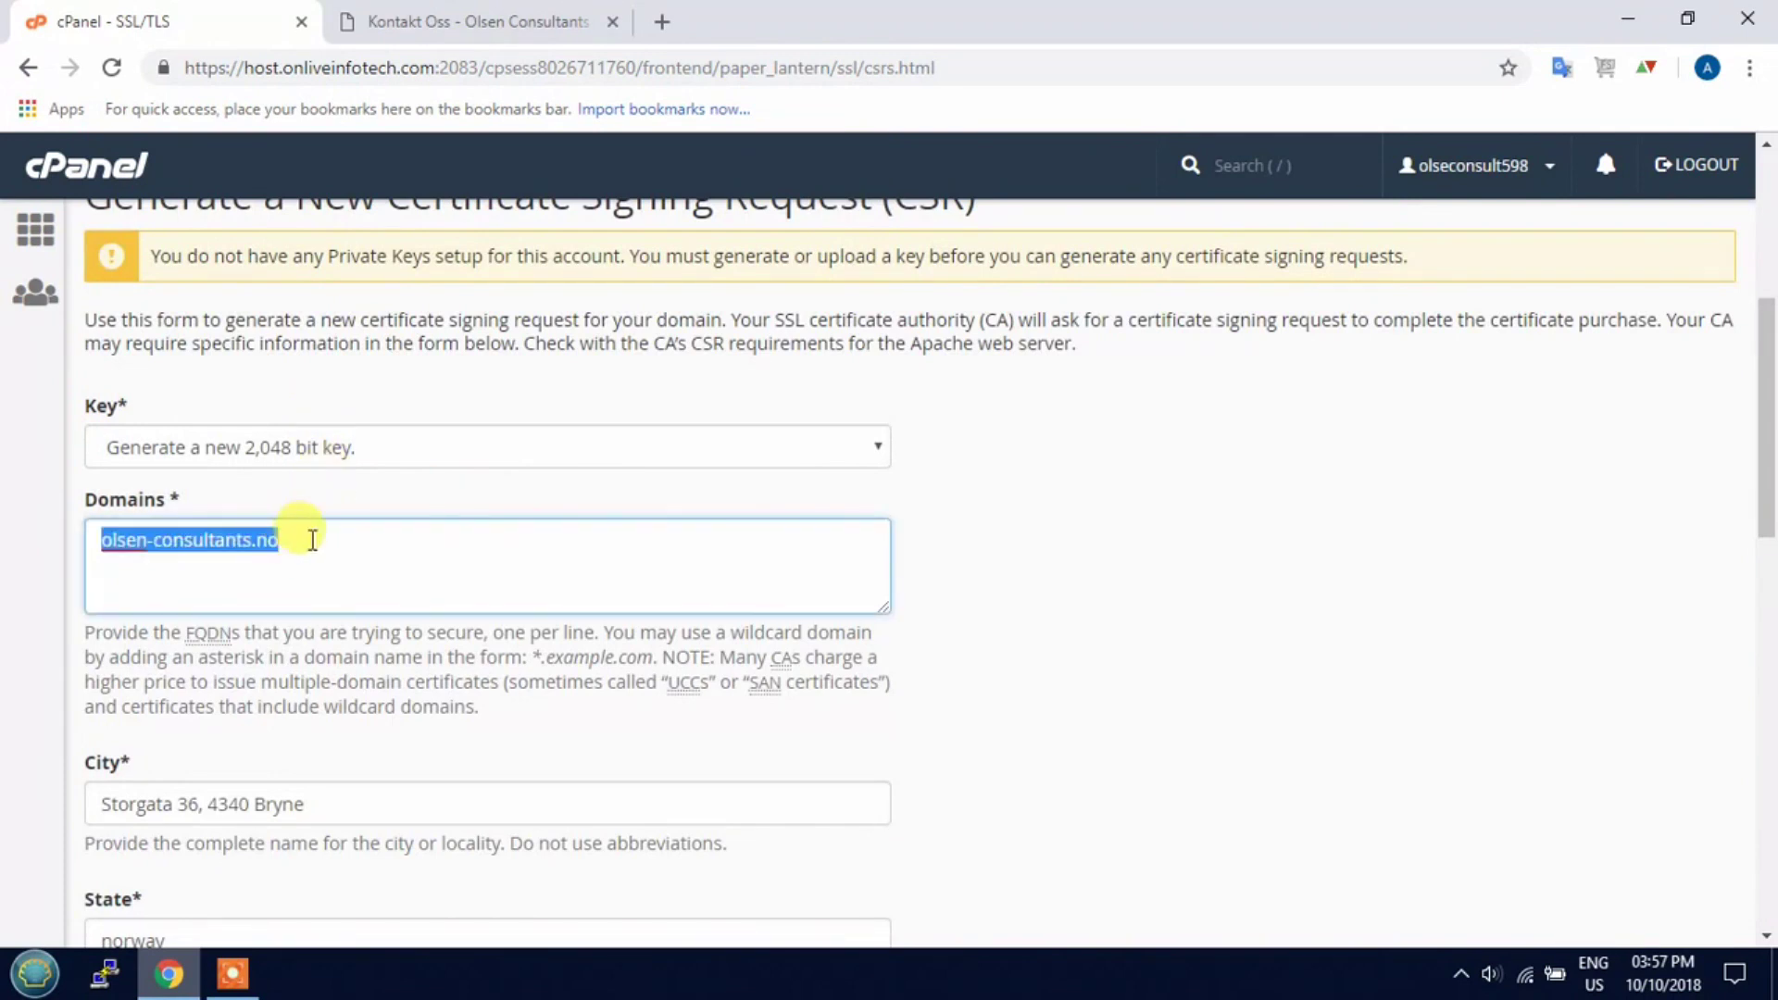
{"action": "scroll", "coordinate": [314, 540], "scroll_direction": "down", "scroll_amount": 8}
{"action": "left_click", "coordinate": [282, 718]}
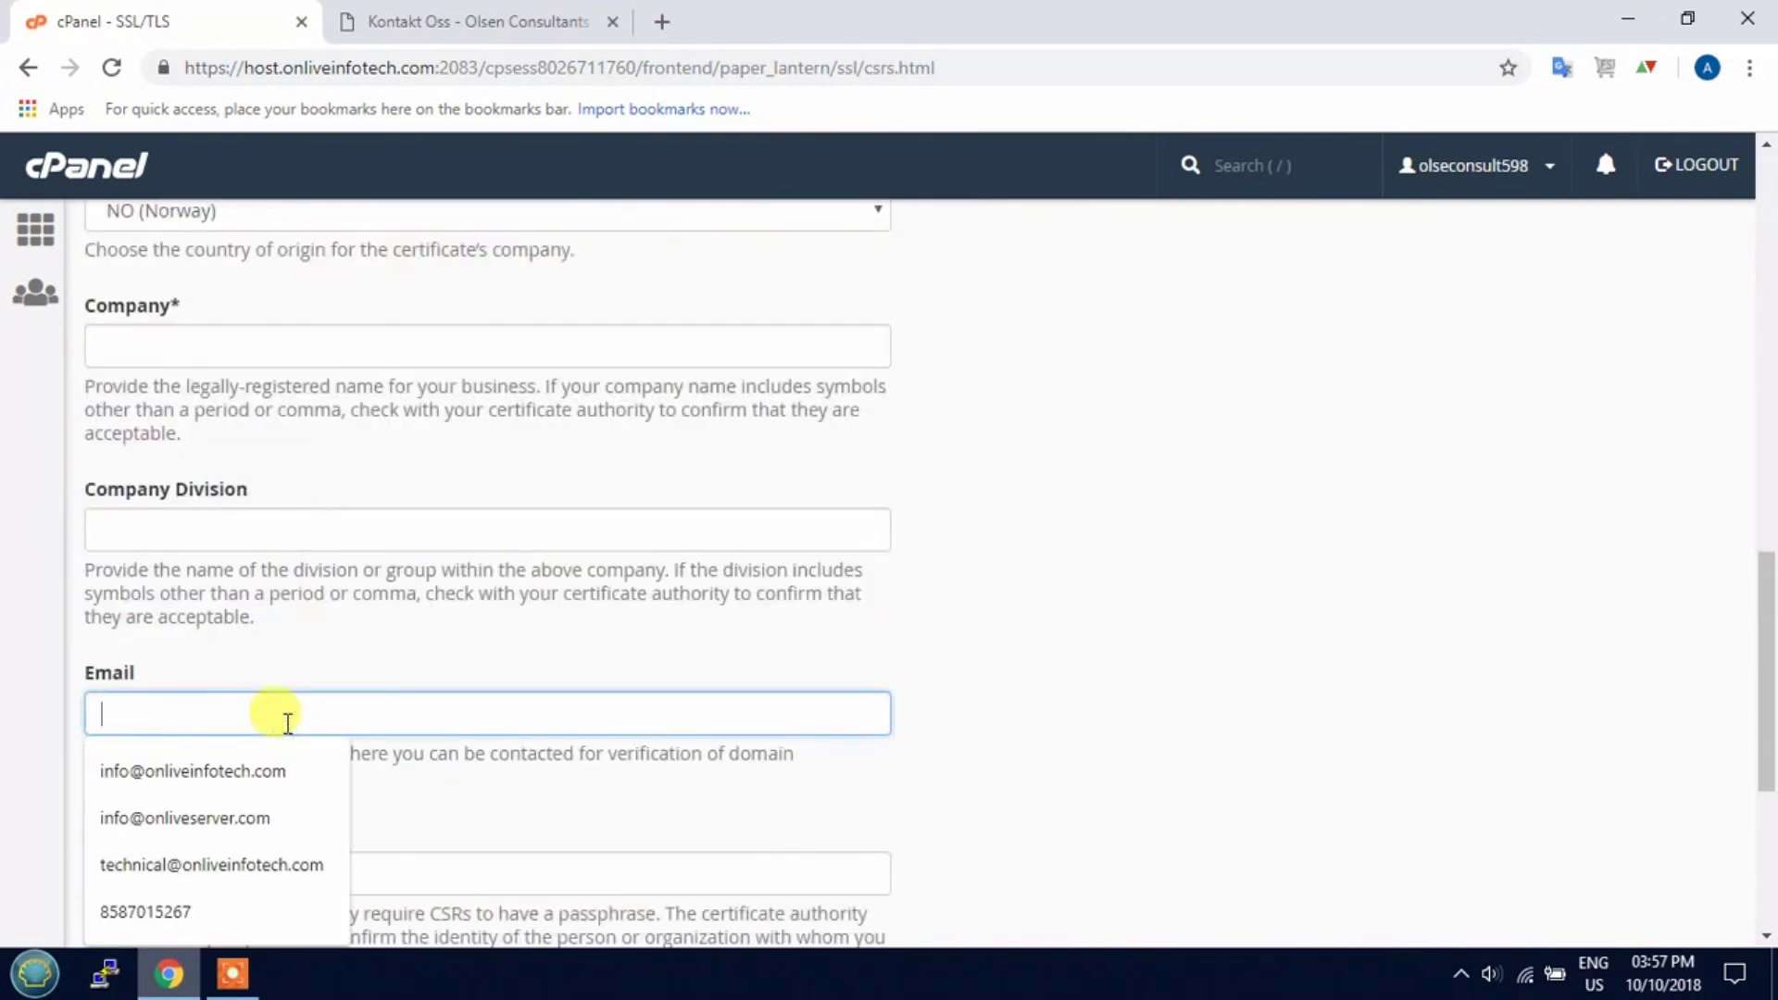
{"action": "key", "text": "ctrl+v"}
{"action": "key", "text": "ctrl+a"}
{"action": "key", "text": "ctrl+c"}
{"action": "key", "text": "BackSpace"}
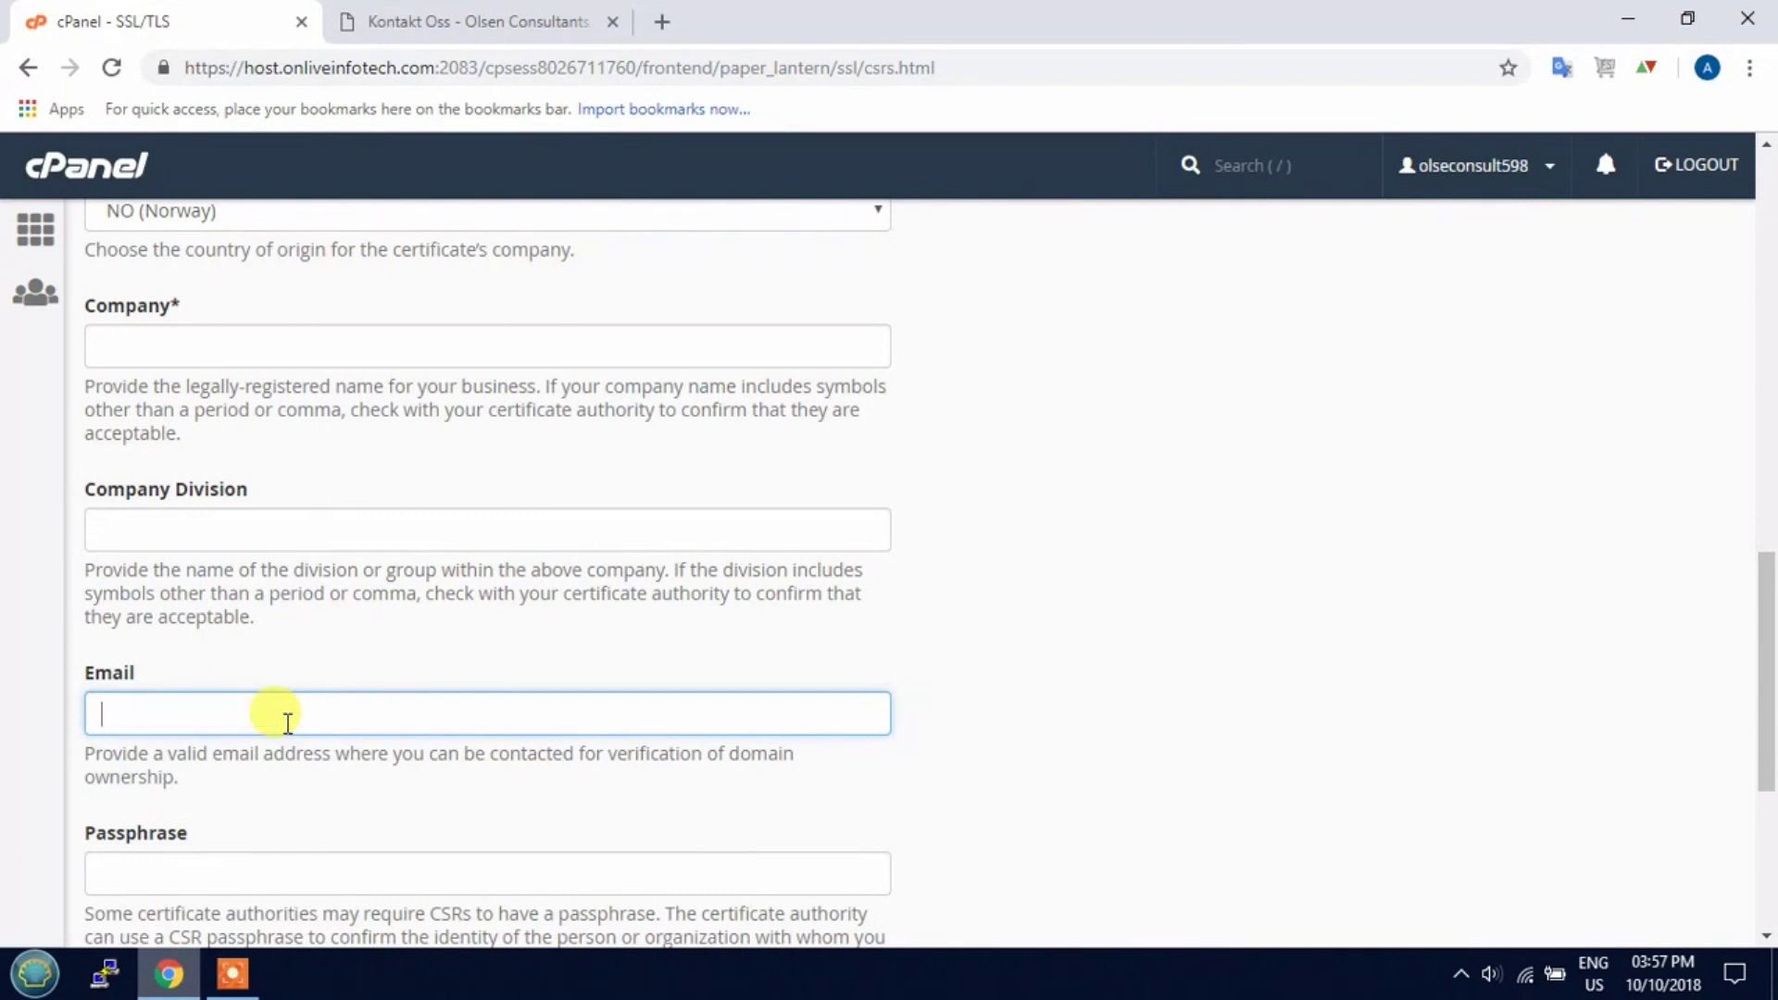
{"action": "left_click", "coordinate": [308, 333]}
{"action": "key", "text": "ctrl+v"}
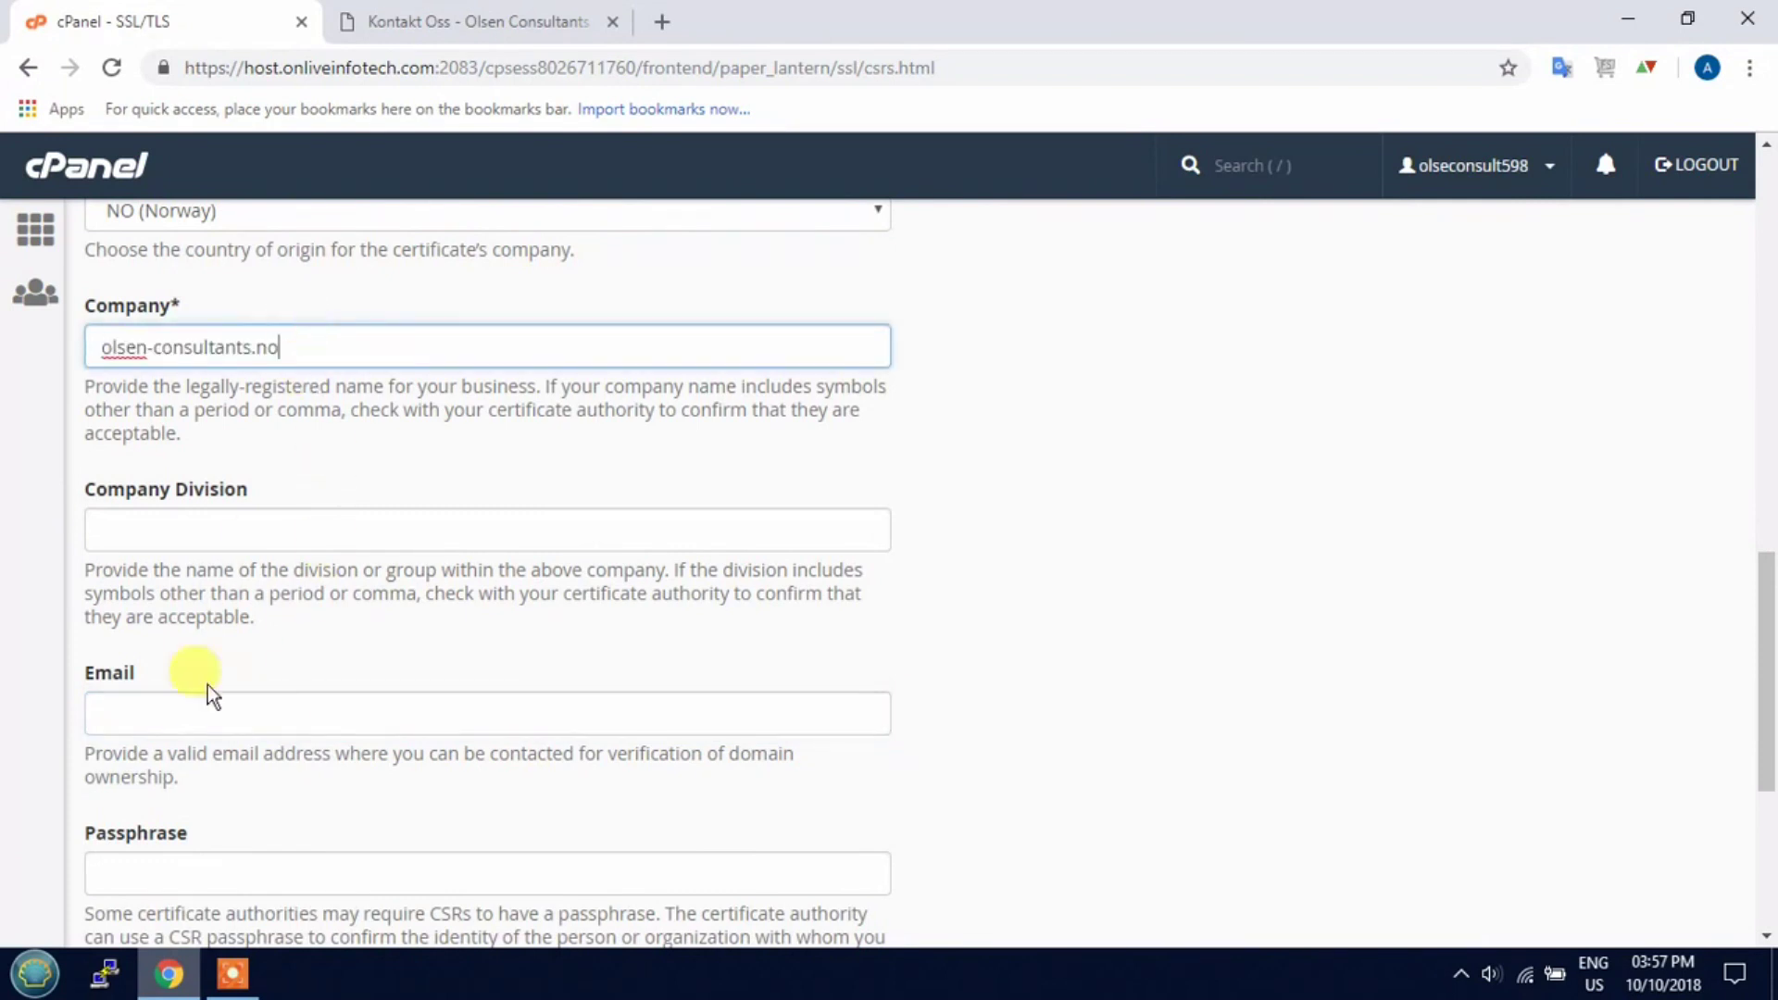
Step: Fill Email with the saved contact address and generate the CSR
{"action": "left_click", "coordinate": [171, 720]}
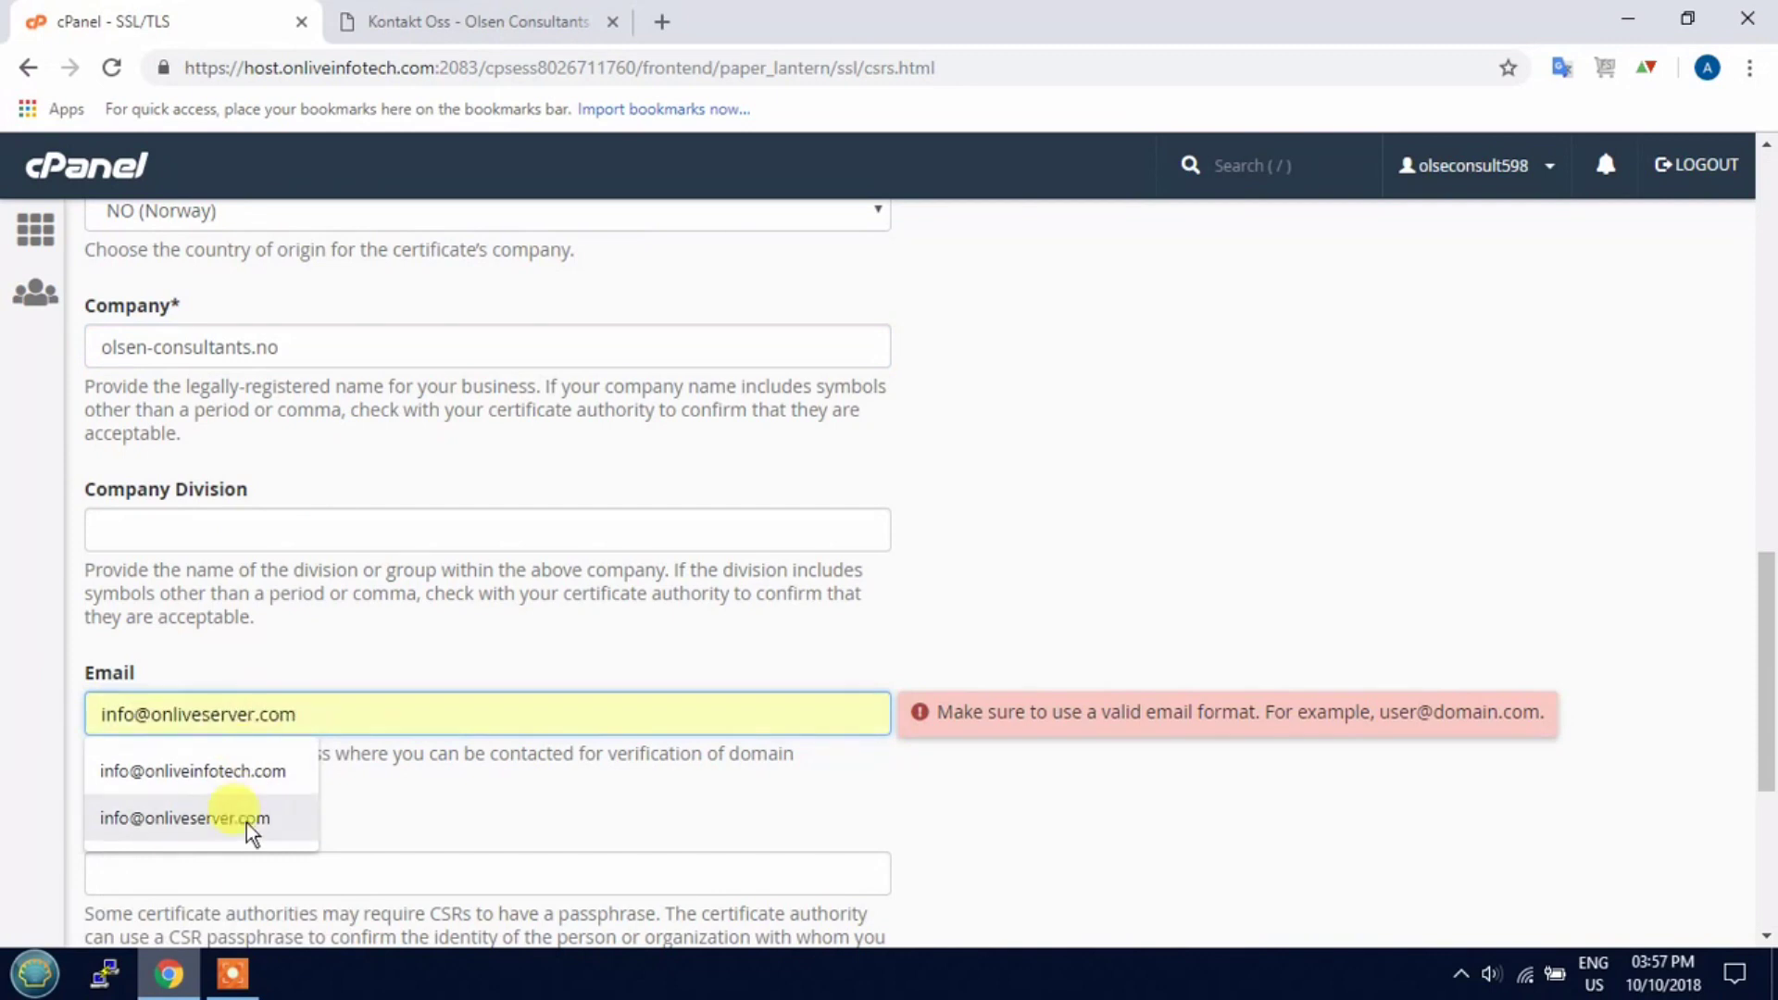
{"action": "left_click", "coordinate": [247, 820]}
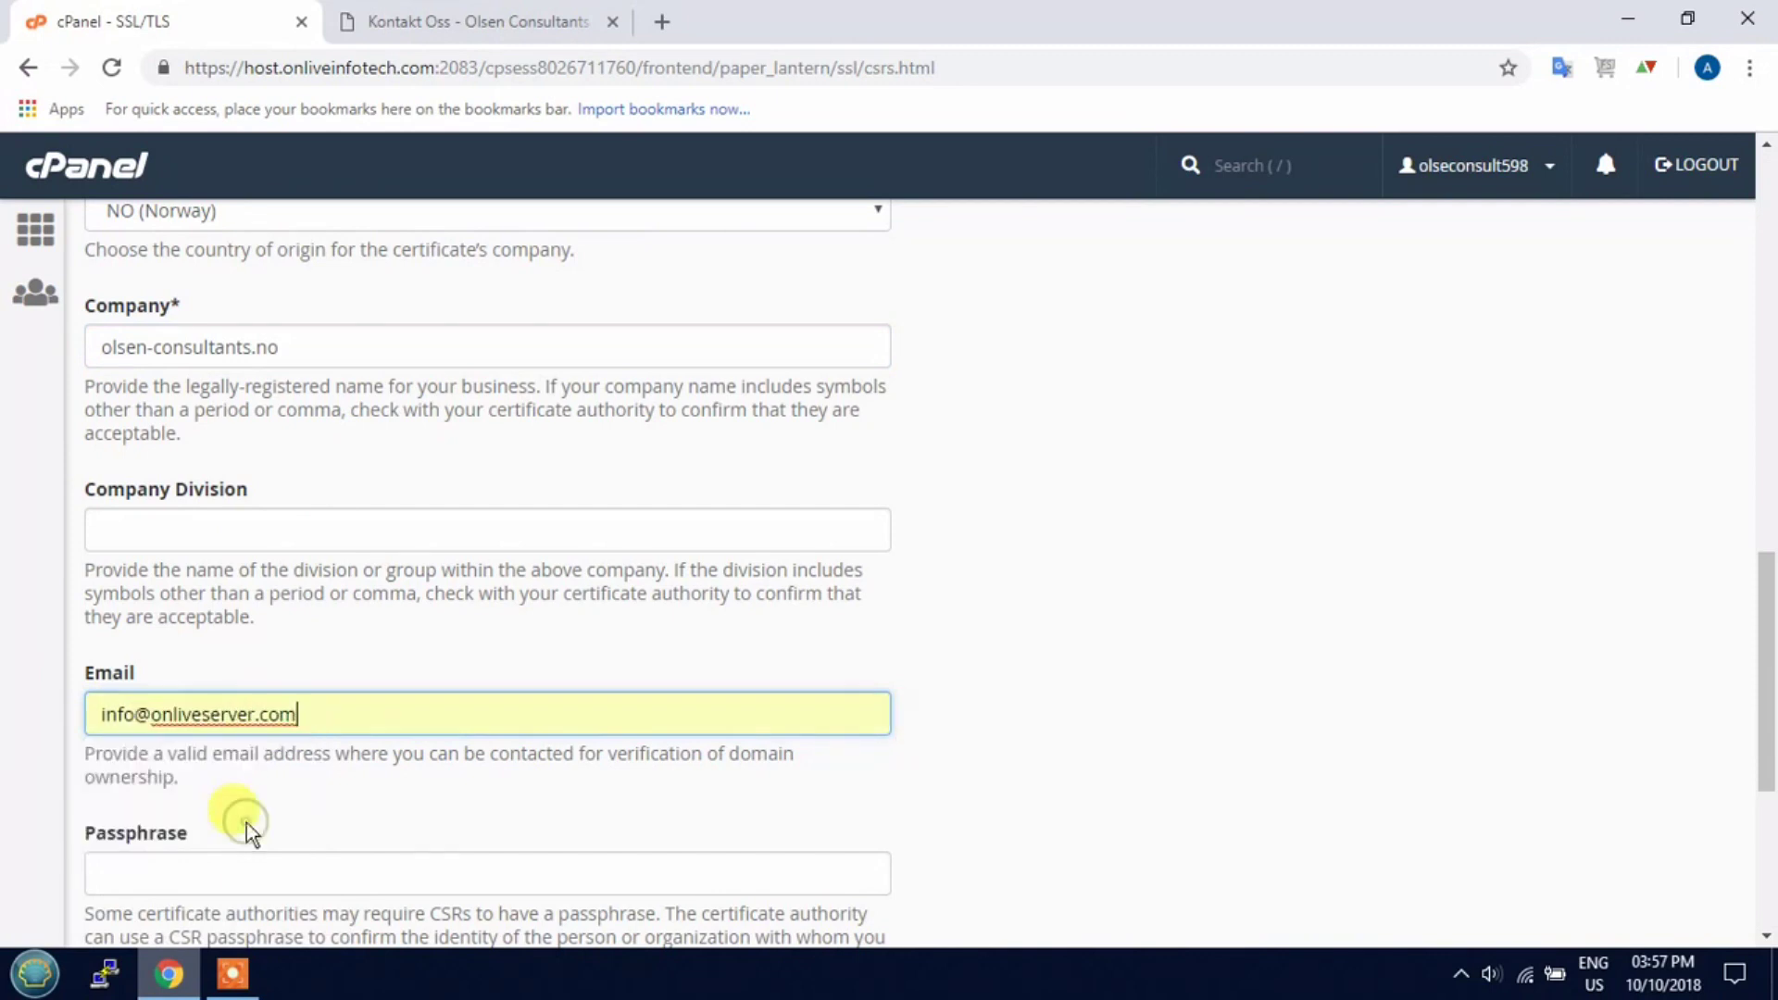
{"action": "scroll", "coordinate": [247, 822], "scroll_direction": "down", "scroll_amount": 5}
{"action": "left_click", "coordinate": [115, 785]}
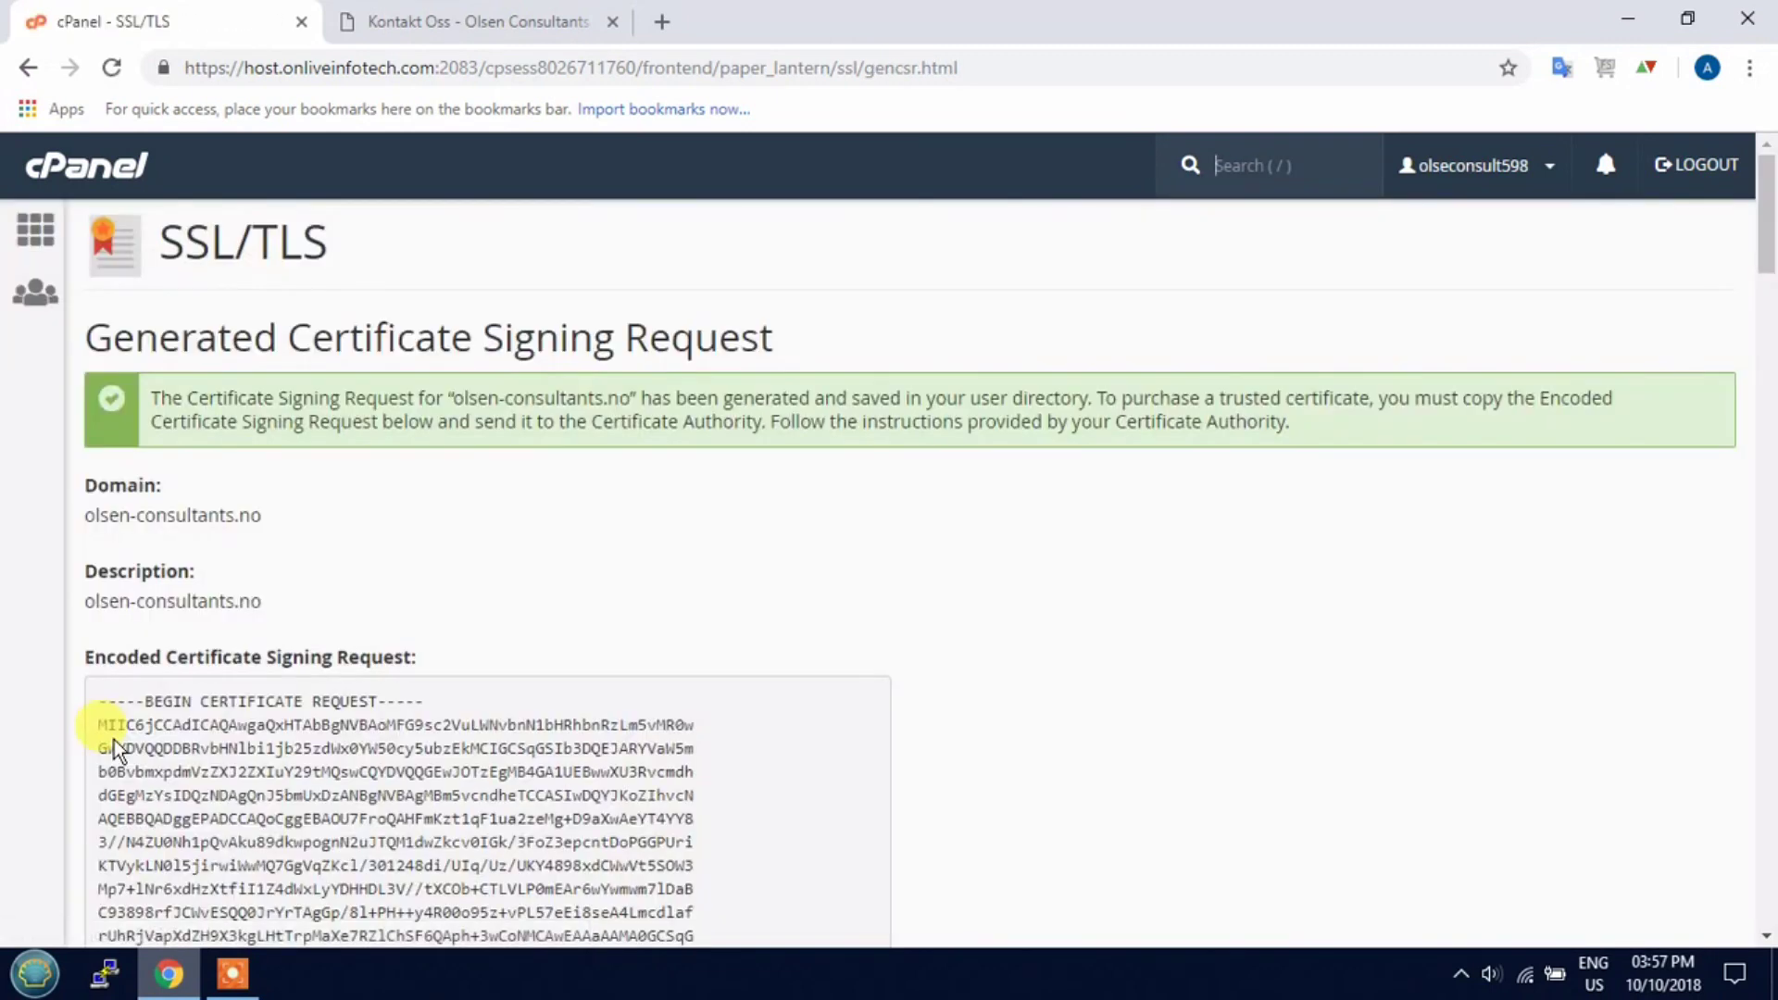
{"action": "scroll", "coordinate": [298, 683], "scroll_direction": "down", "scroll_amount": 10}
{"action": "scroll", "coordinate": [306, 586], "scroll_direction": "up", "scroll_amount": 5}
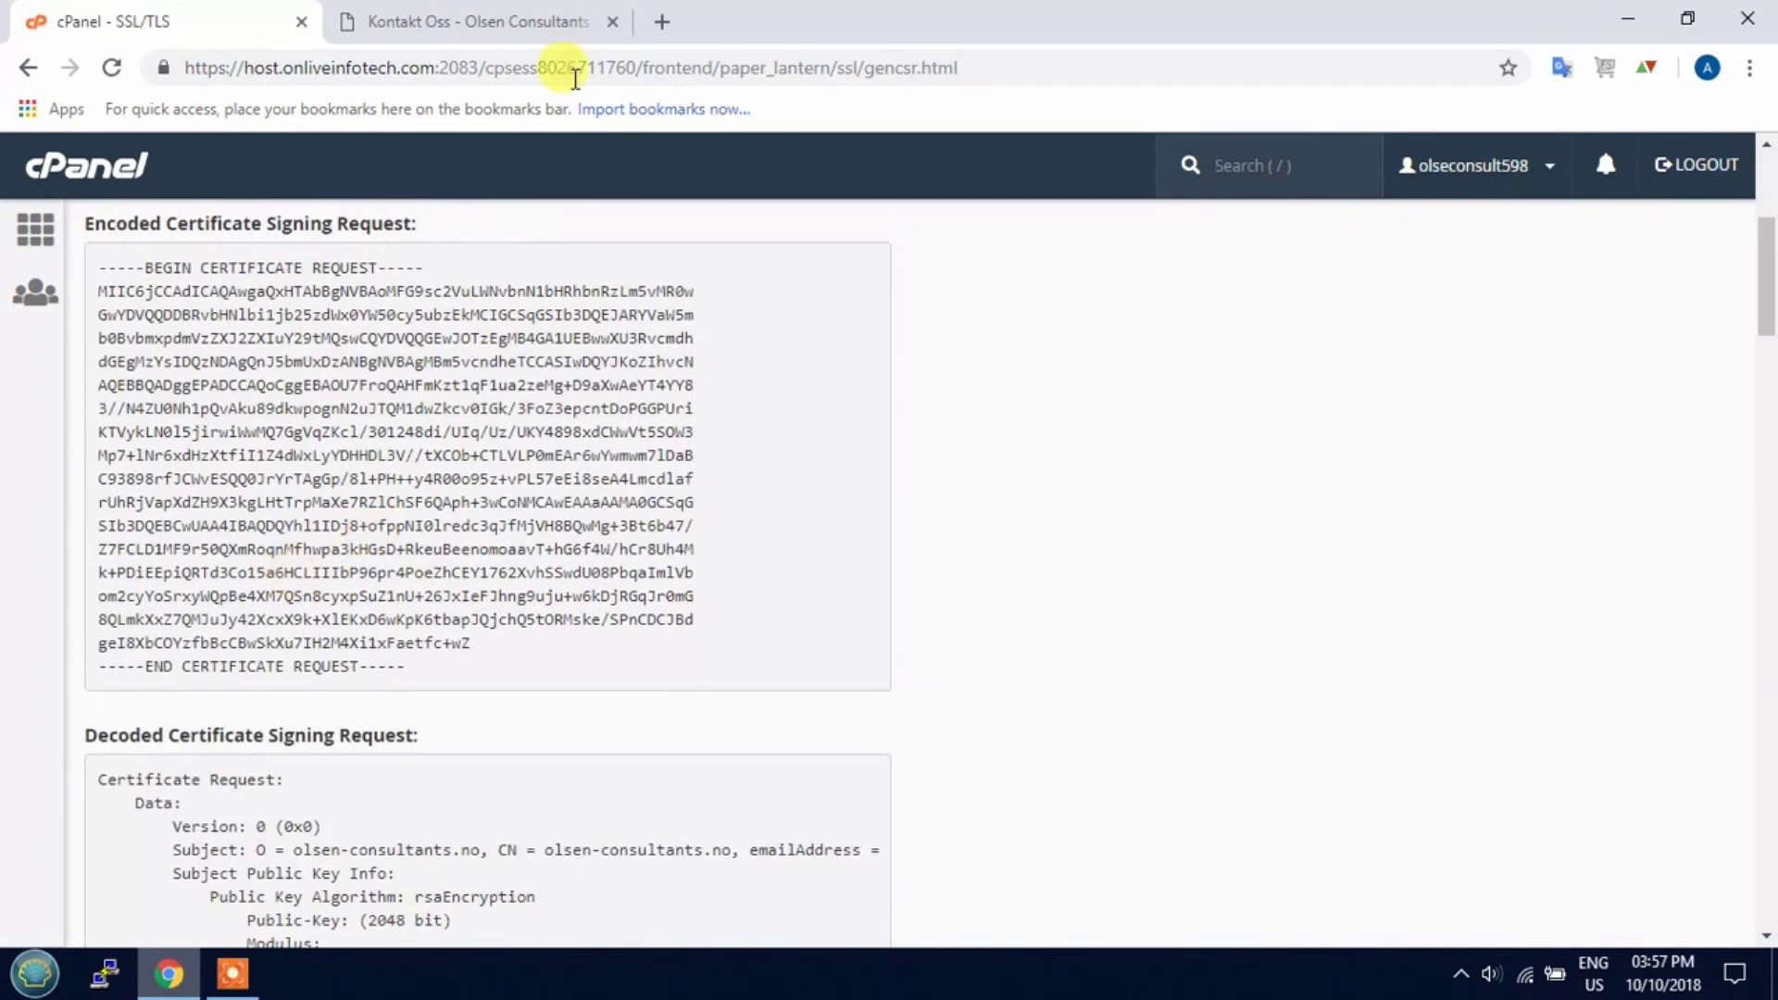
Step: Open ssls.com and view the account's already purchased certificates
{"action": "left_click", "coordinate": [670, 24]}
{"action": "type", "text": "ssls.com"}
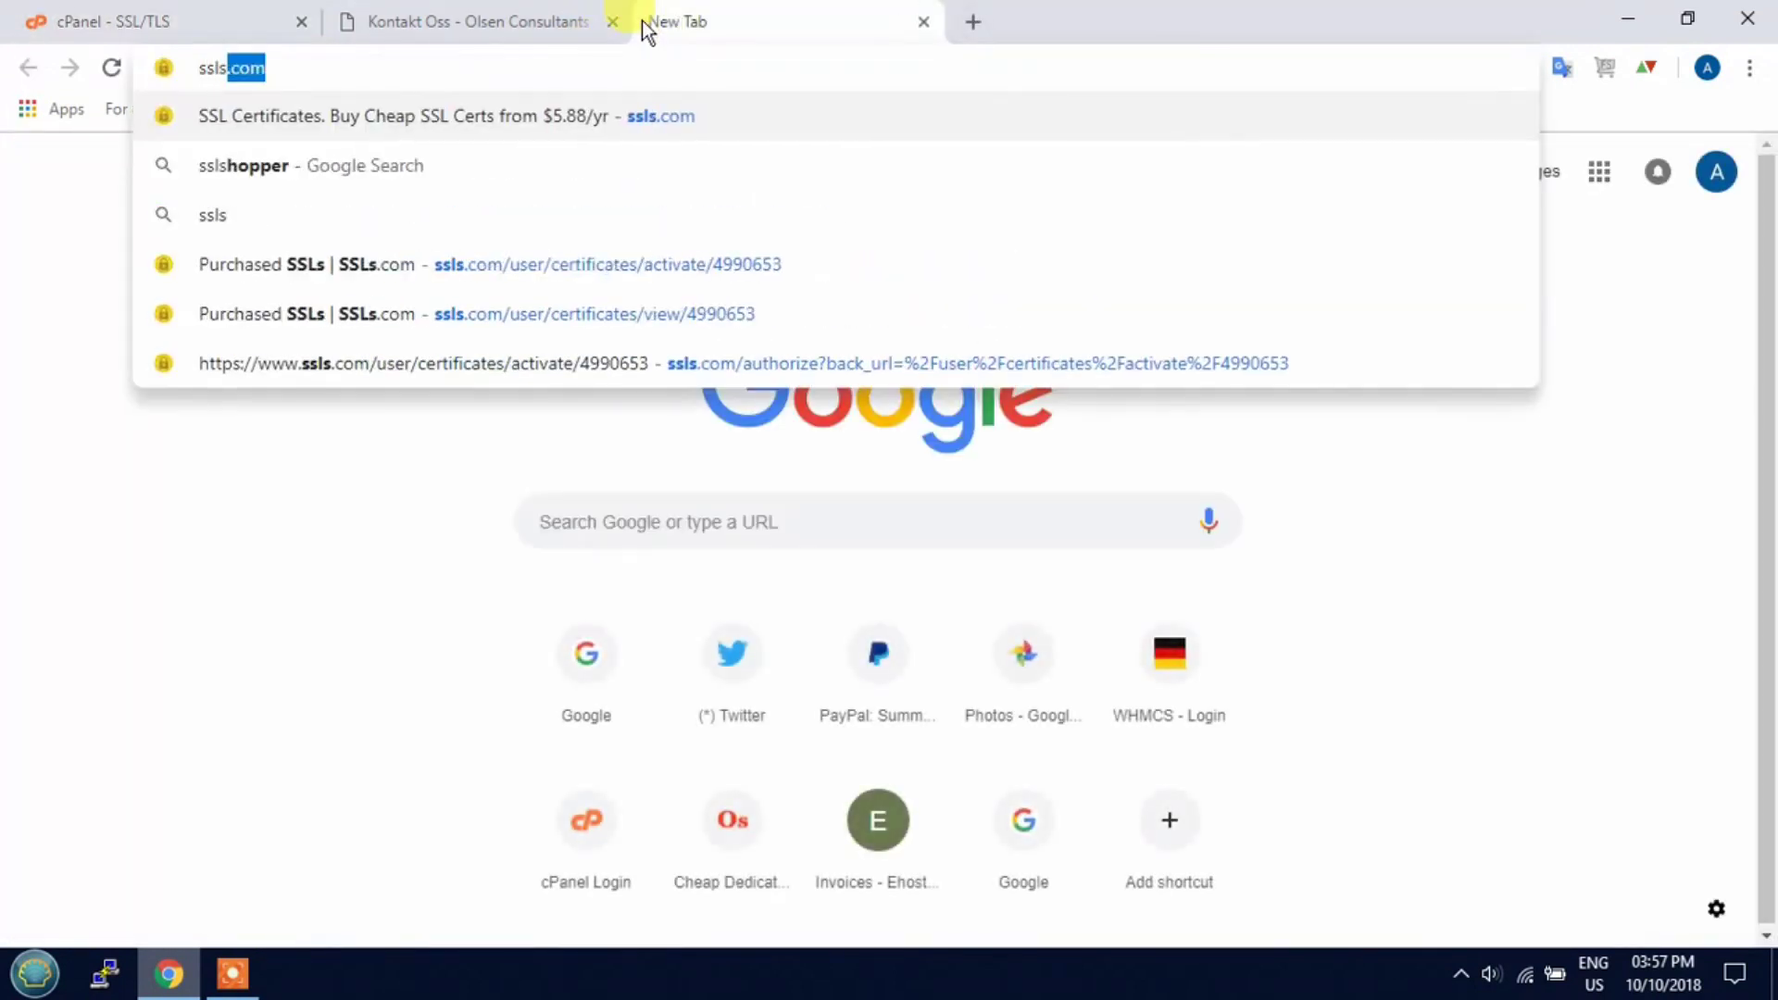
{"action": "key", "text": "Return"}
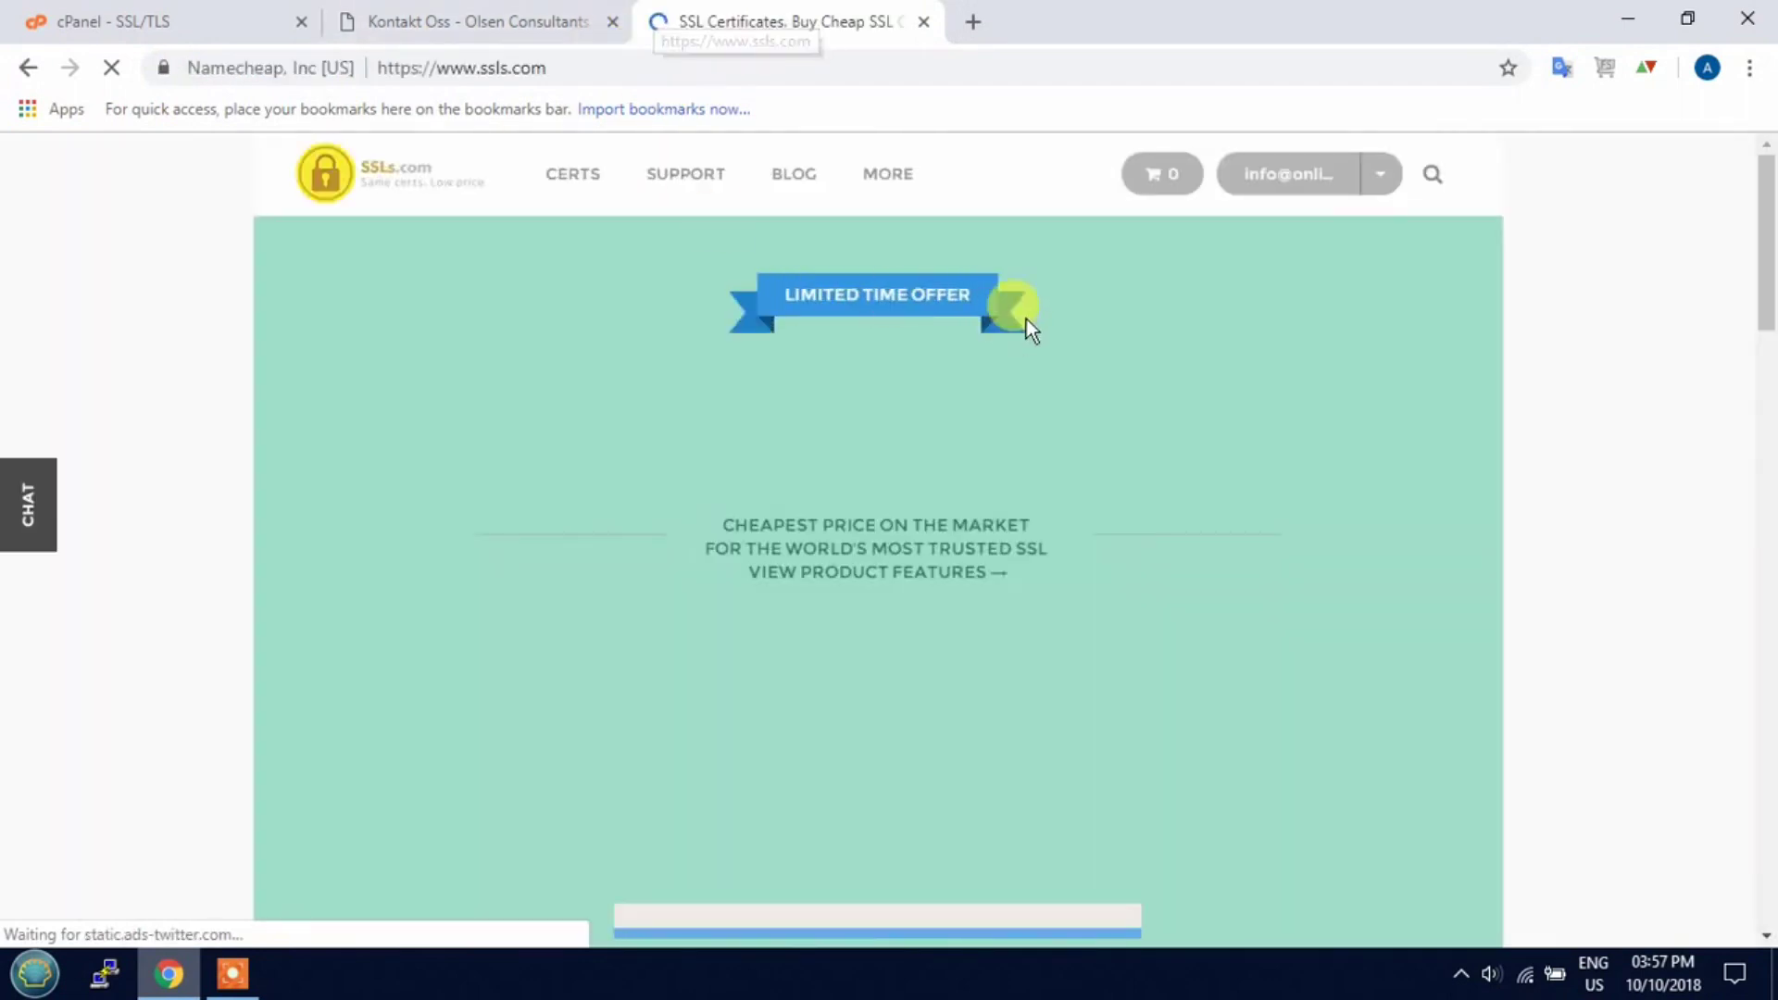
{"action": "left_click", "coordinate": [1381, 178]}
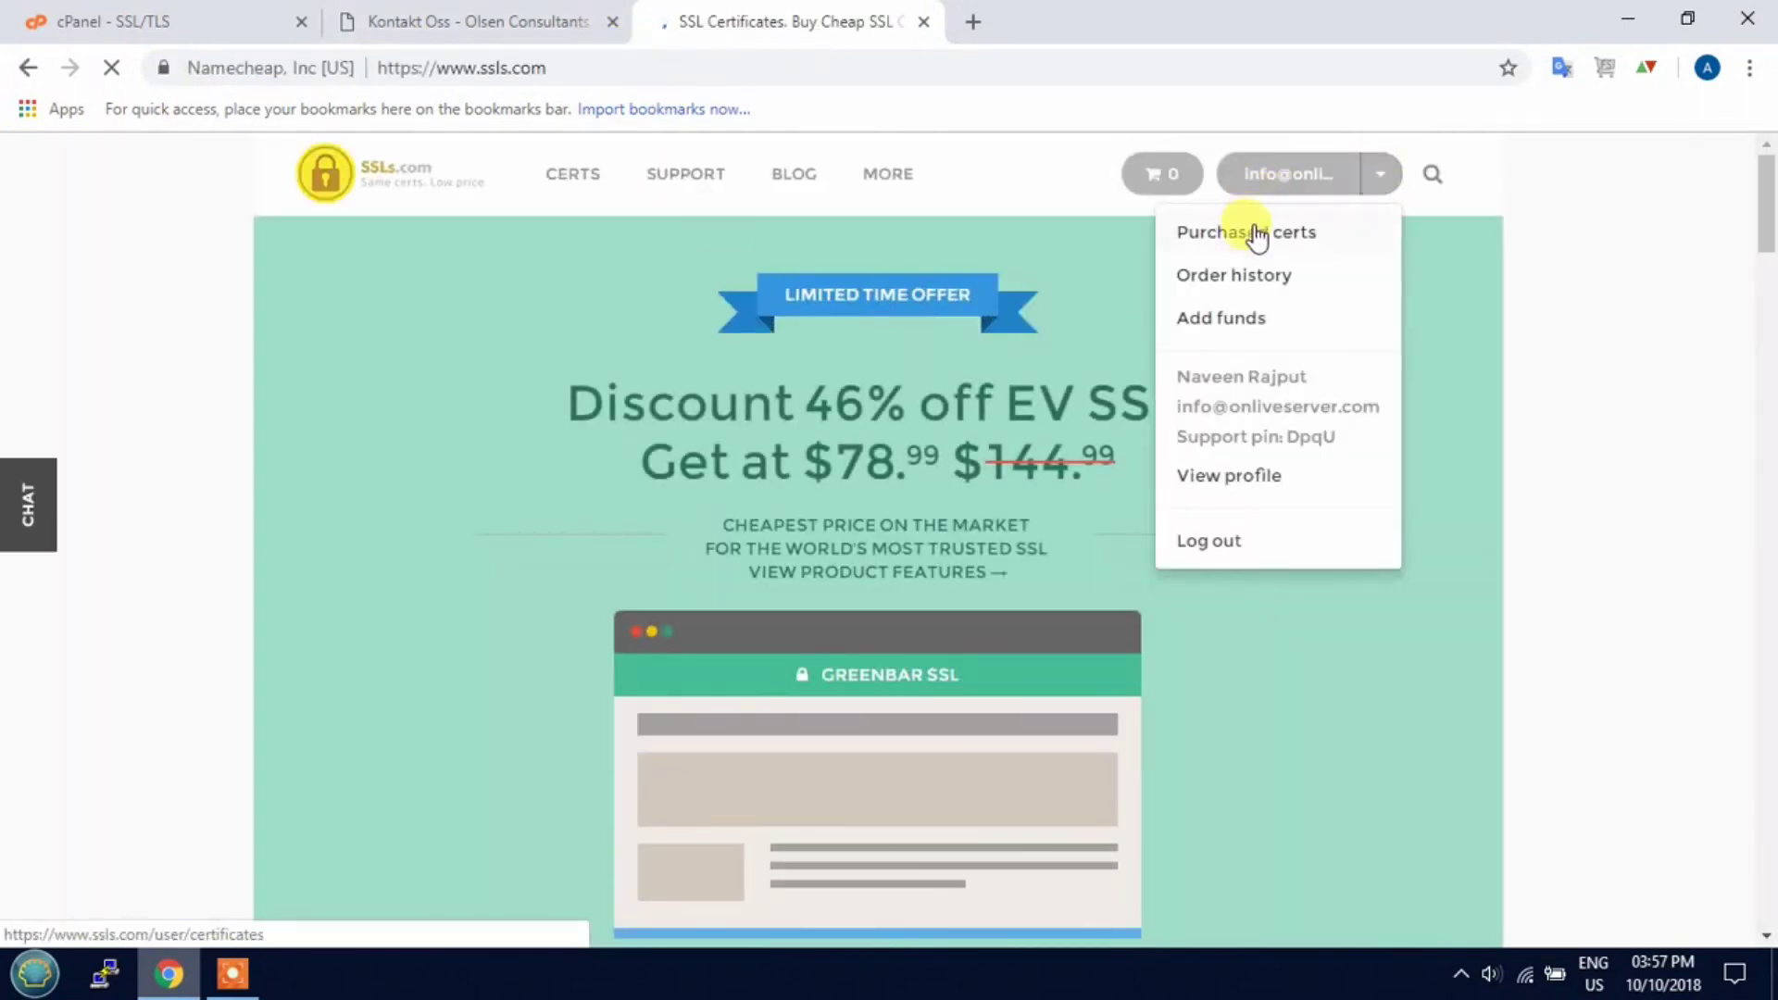
{"action": "left_click", "coordinate": [1255, 228]}
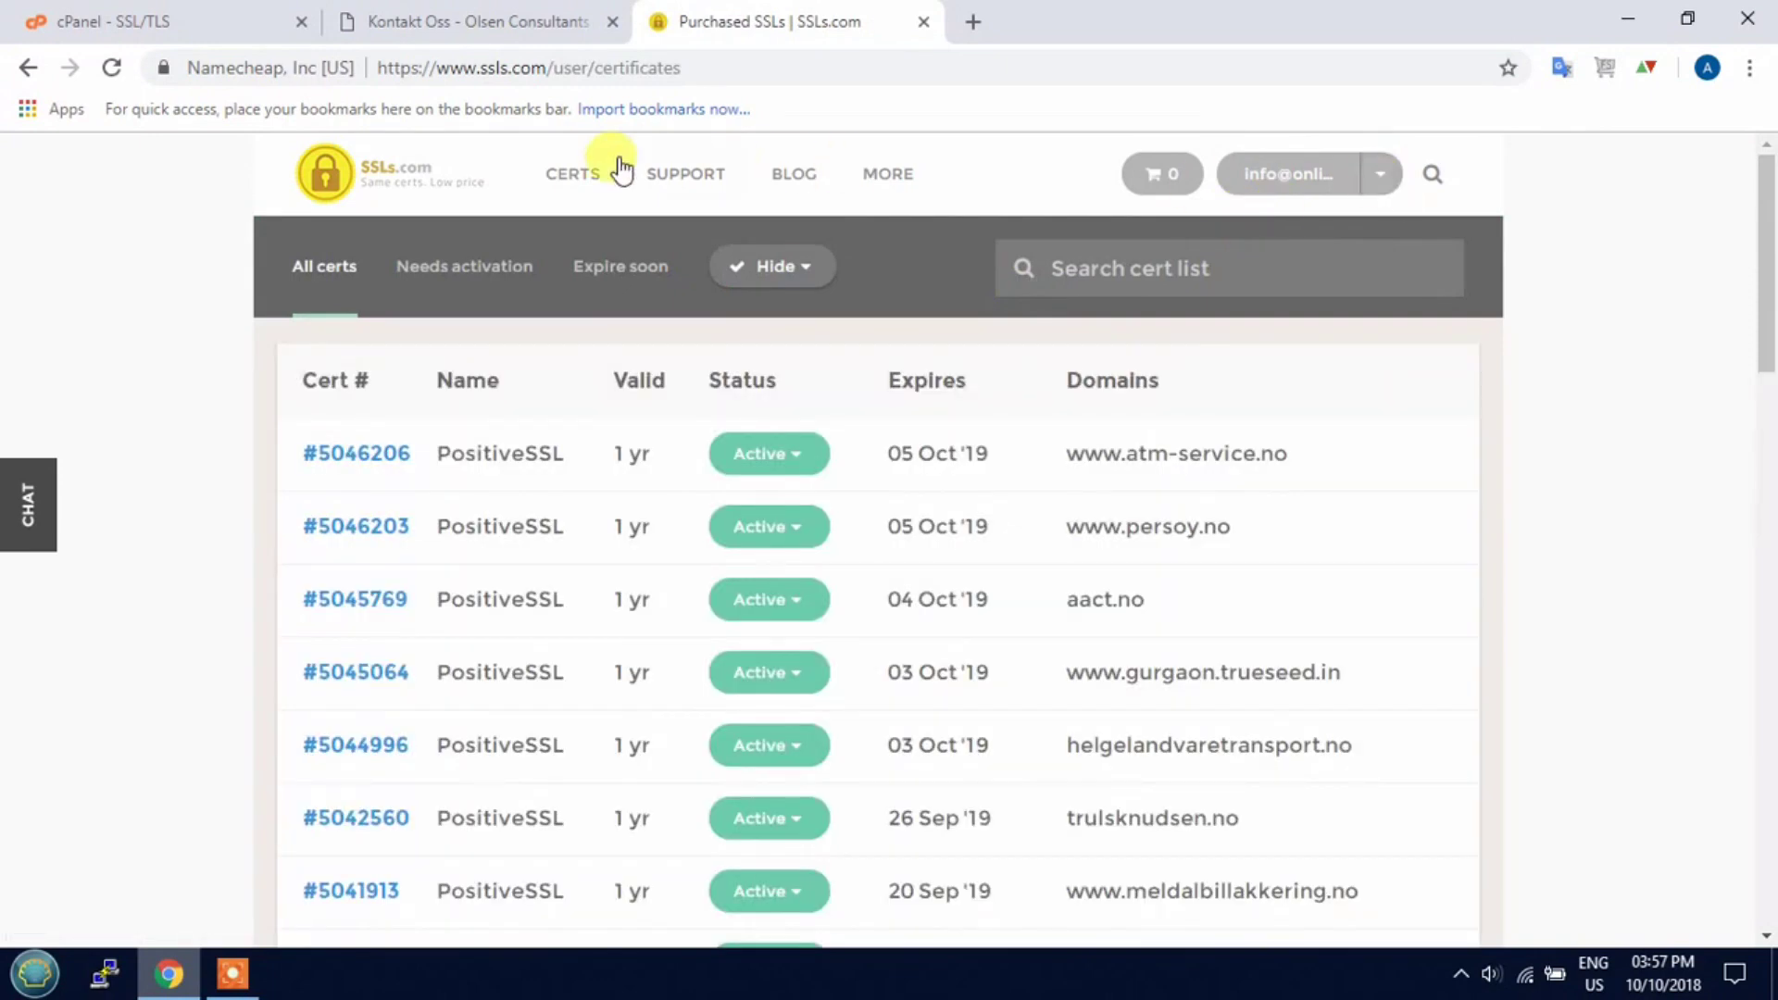
Step: Add the PositiveSSL certificate at $5.88 per year to the cart
{"action": "left_click", "coordinate": [569, 174]}
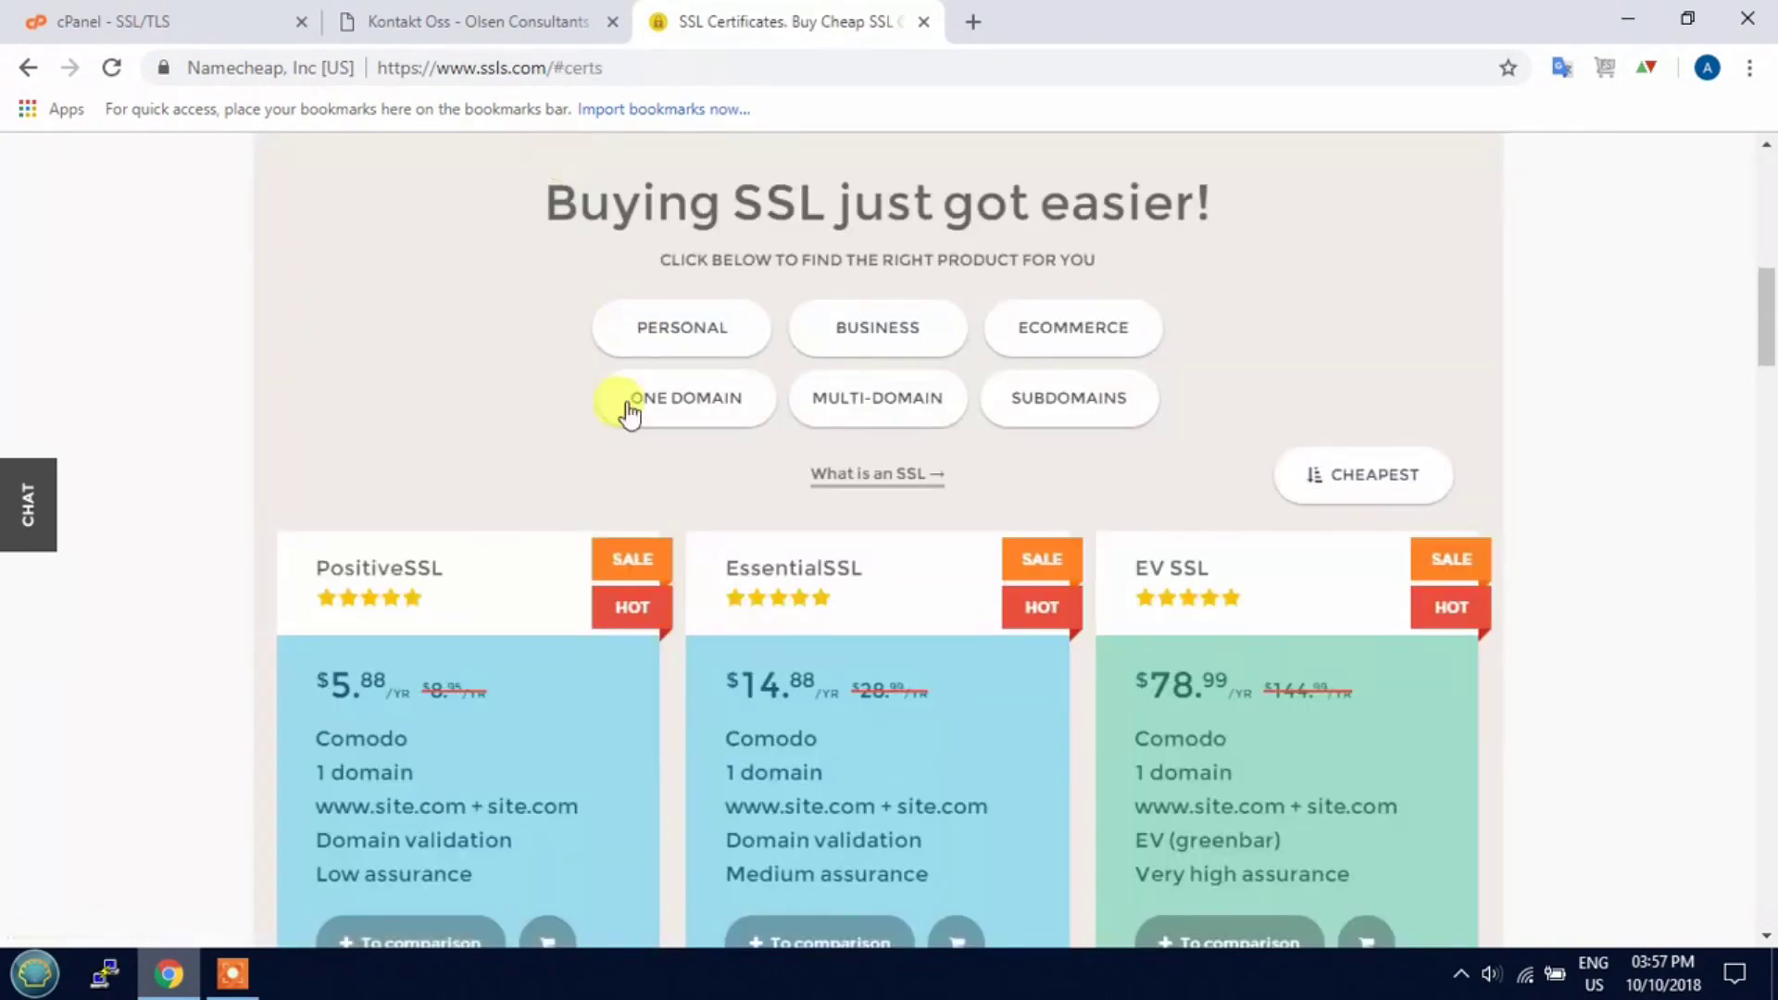
{"action": "left_click", "coordinate": [561, 600]}
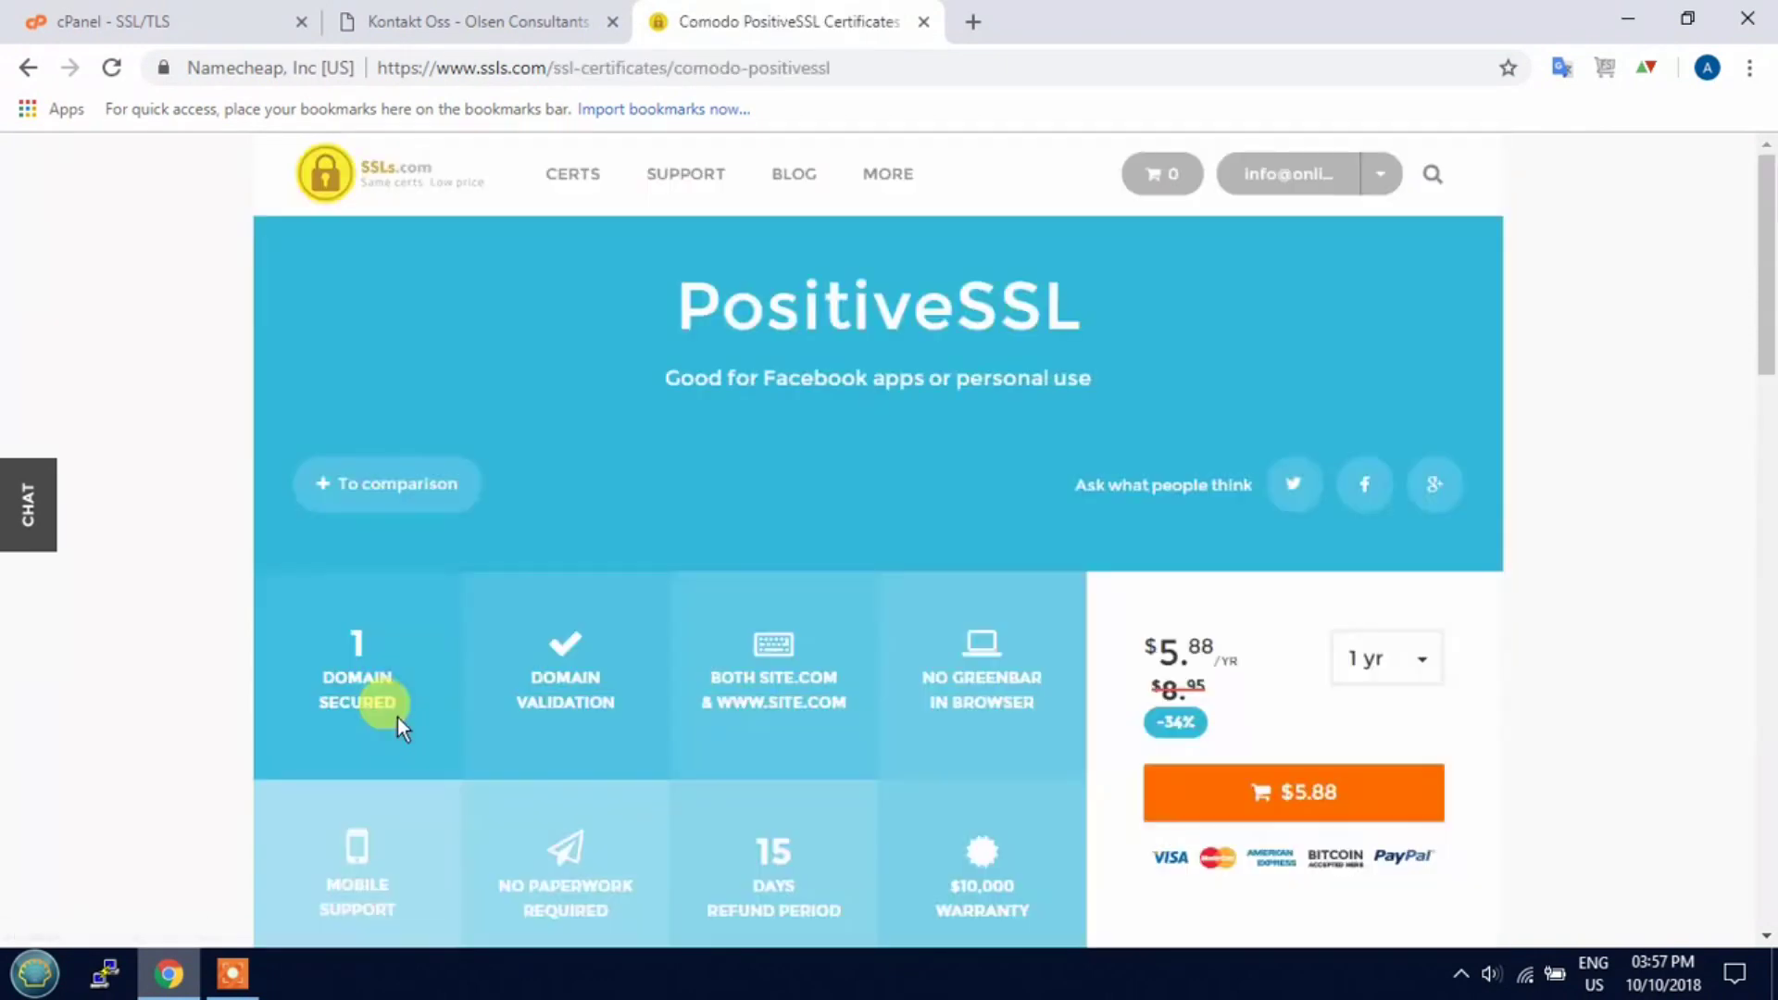
{"action": "scroll", "coordinate": [887, 516], "scroll_direction": "down", "scroll_amount": 5}
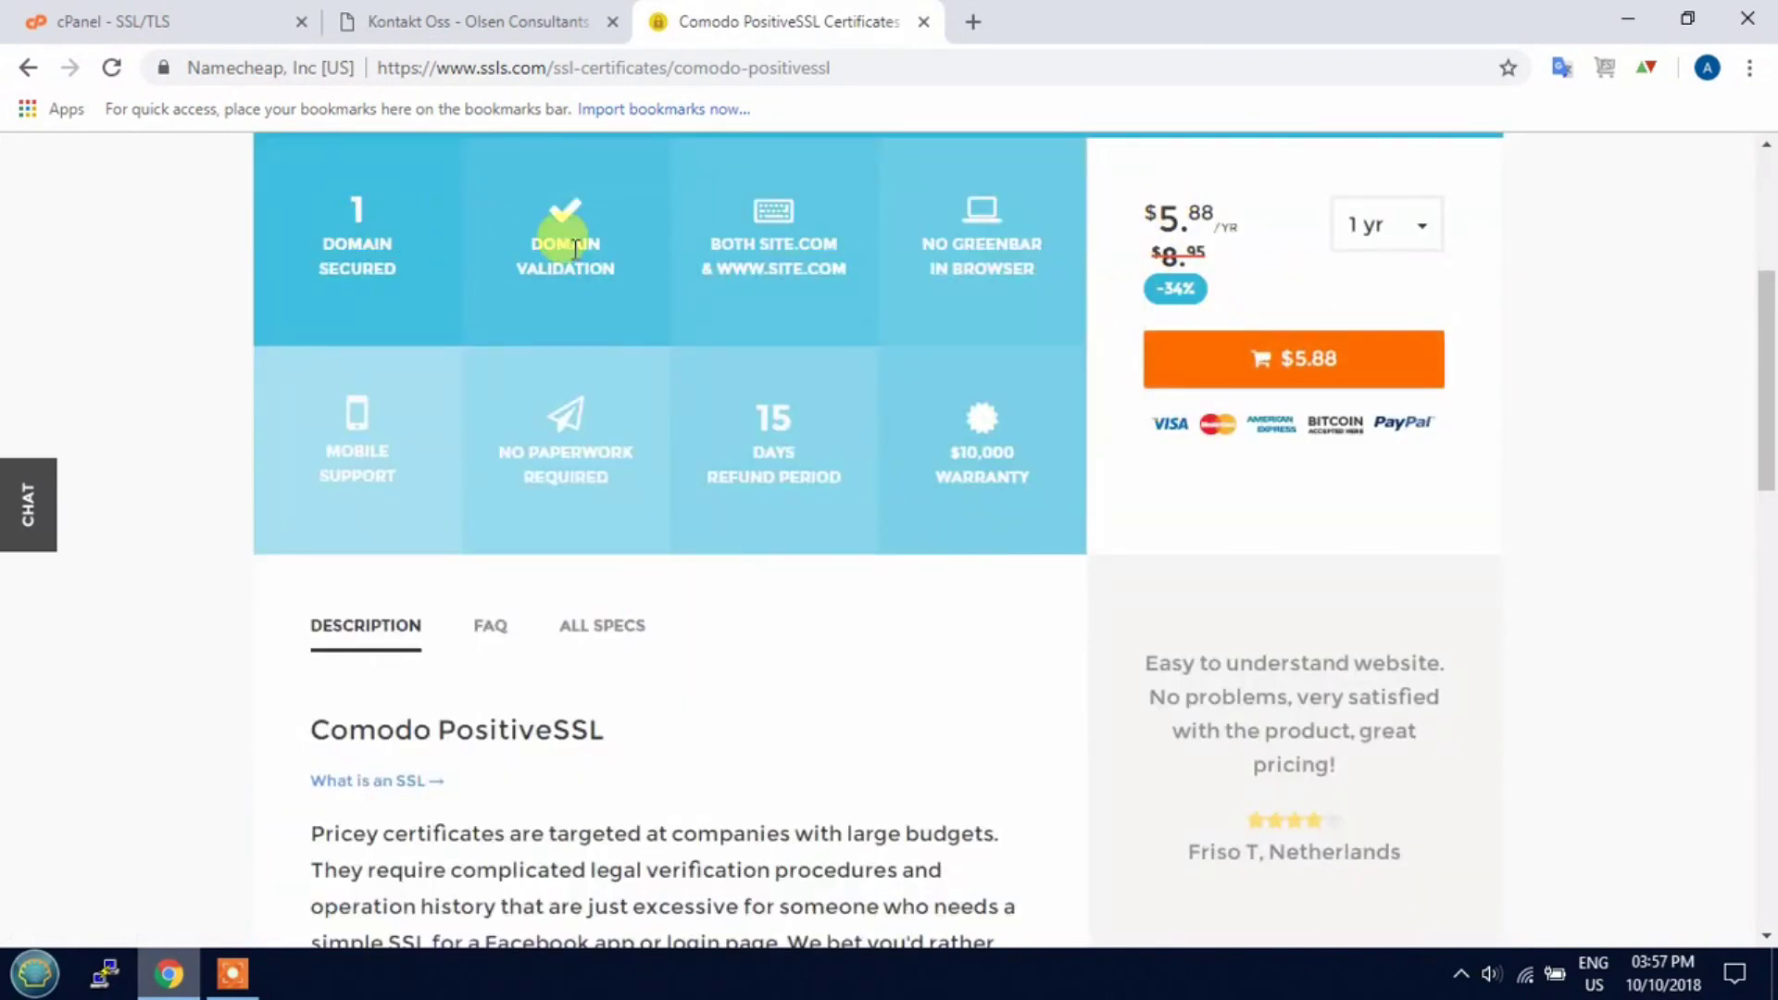
{"action": "left_click", "coordinate": [1242, 369]}
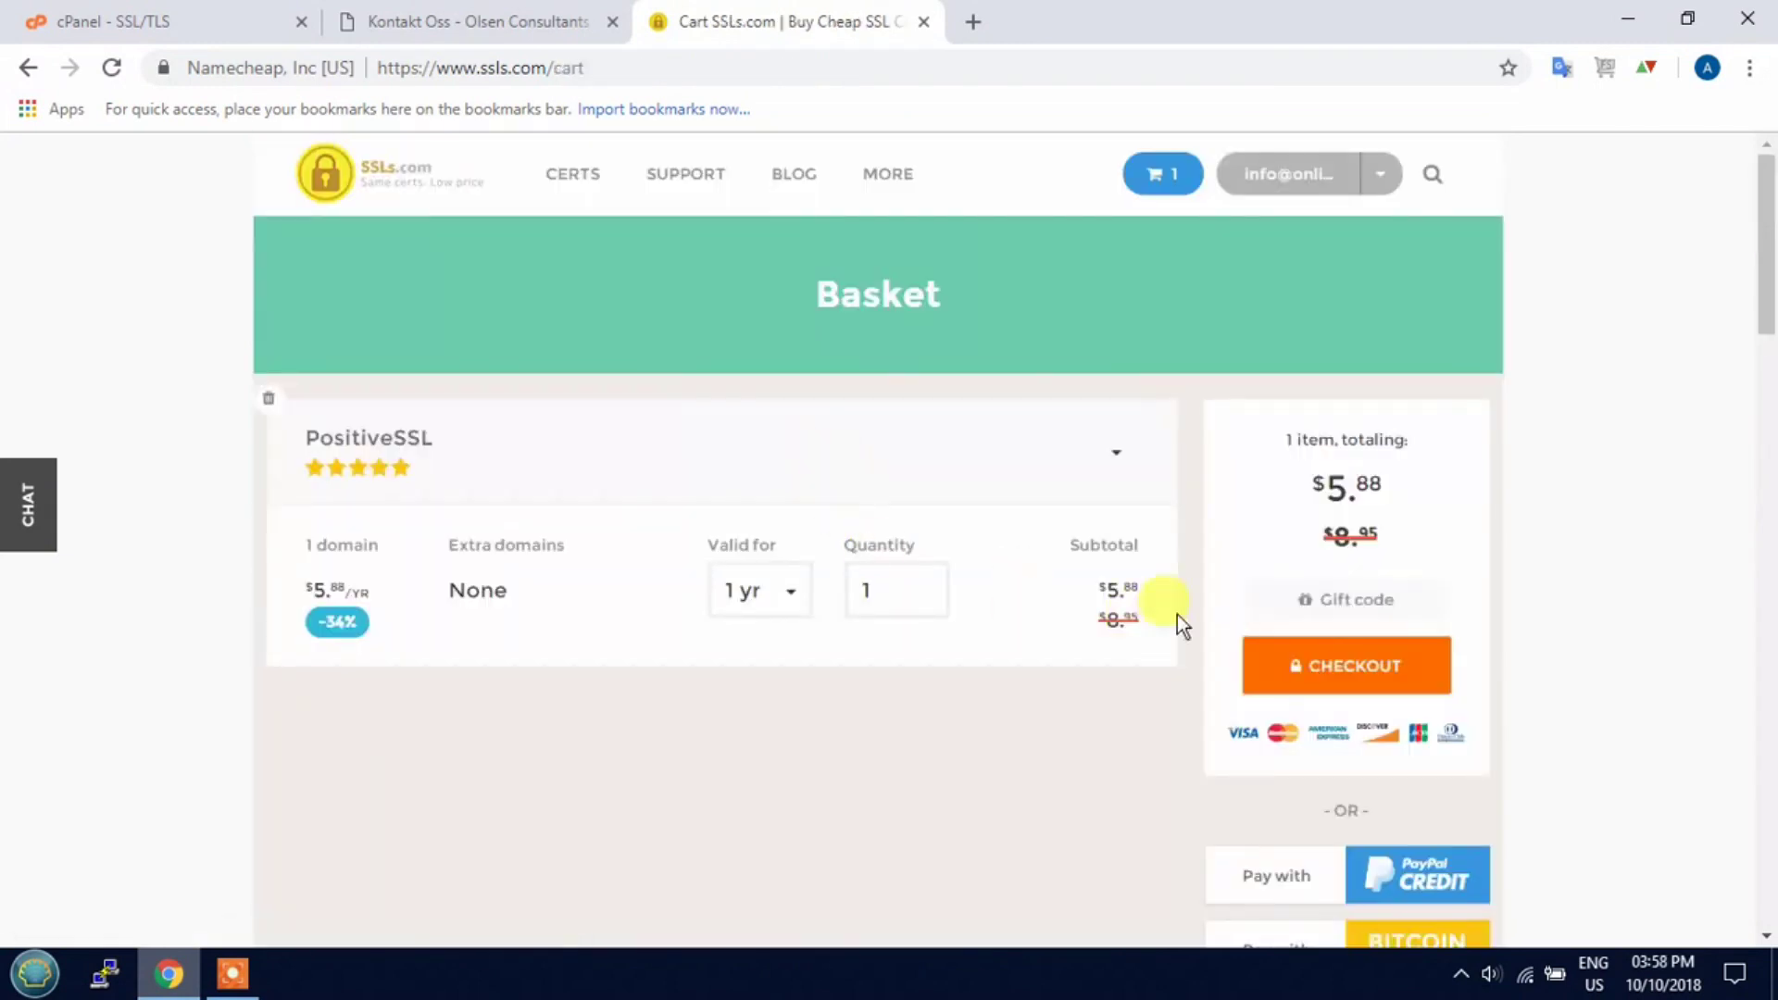
Step: Check out the $5.88 PositiveSSL order paying with account funds, then start its activation
{"action": "left_click", "coordinate": [1356, 684]}
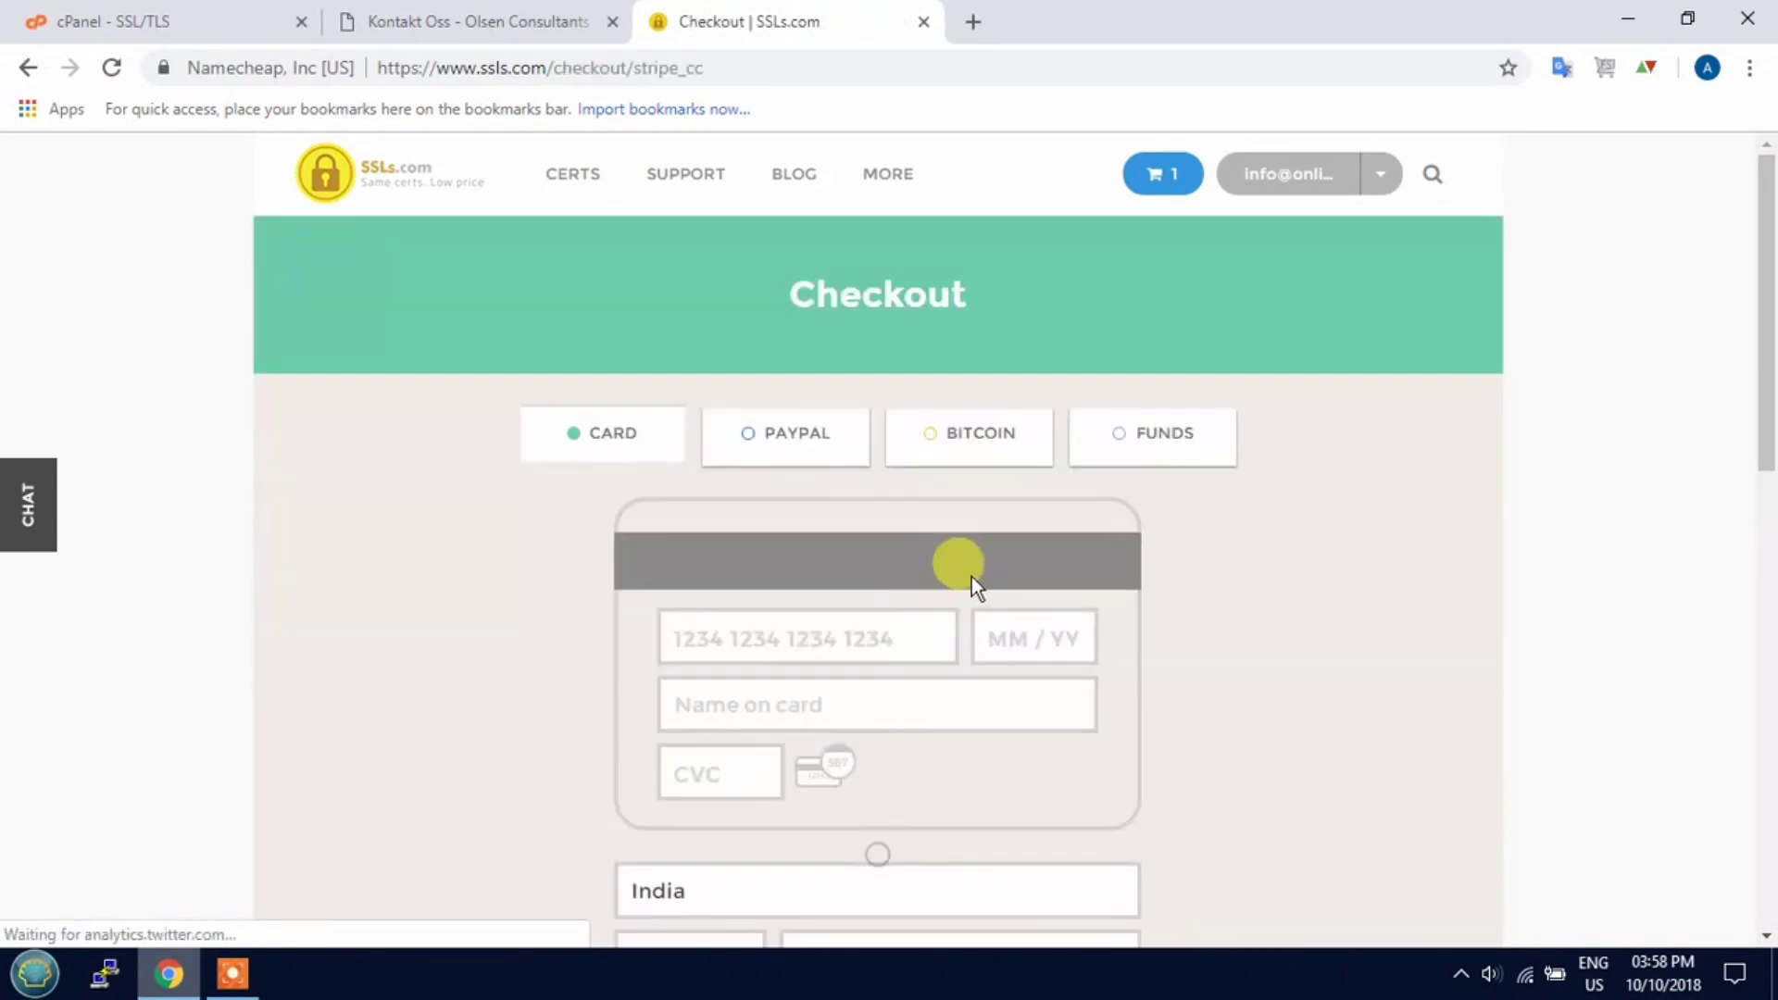
{"action": "left_click", "coordinate": [1148, 449]}
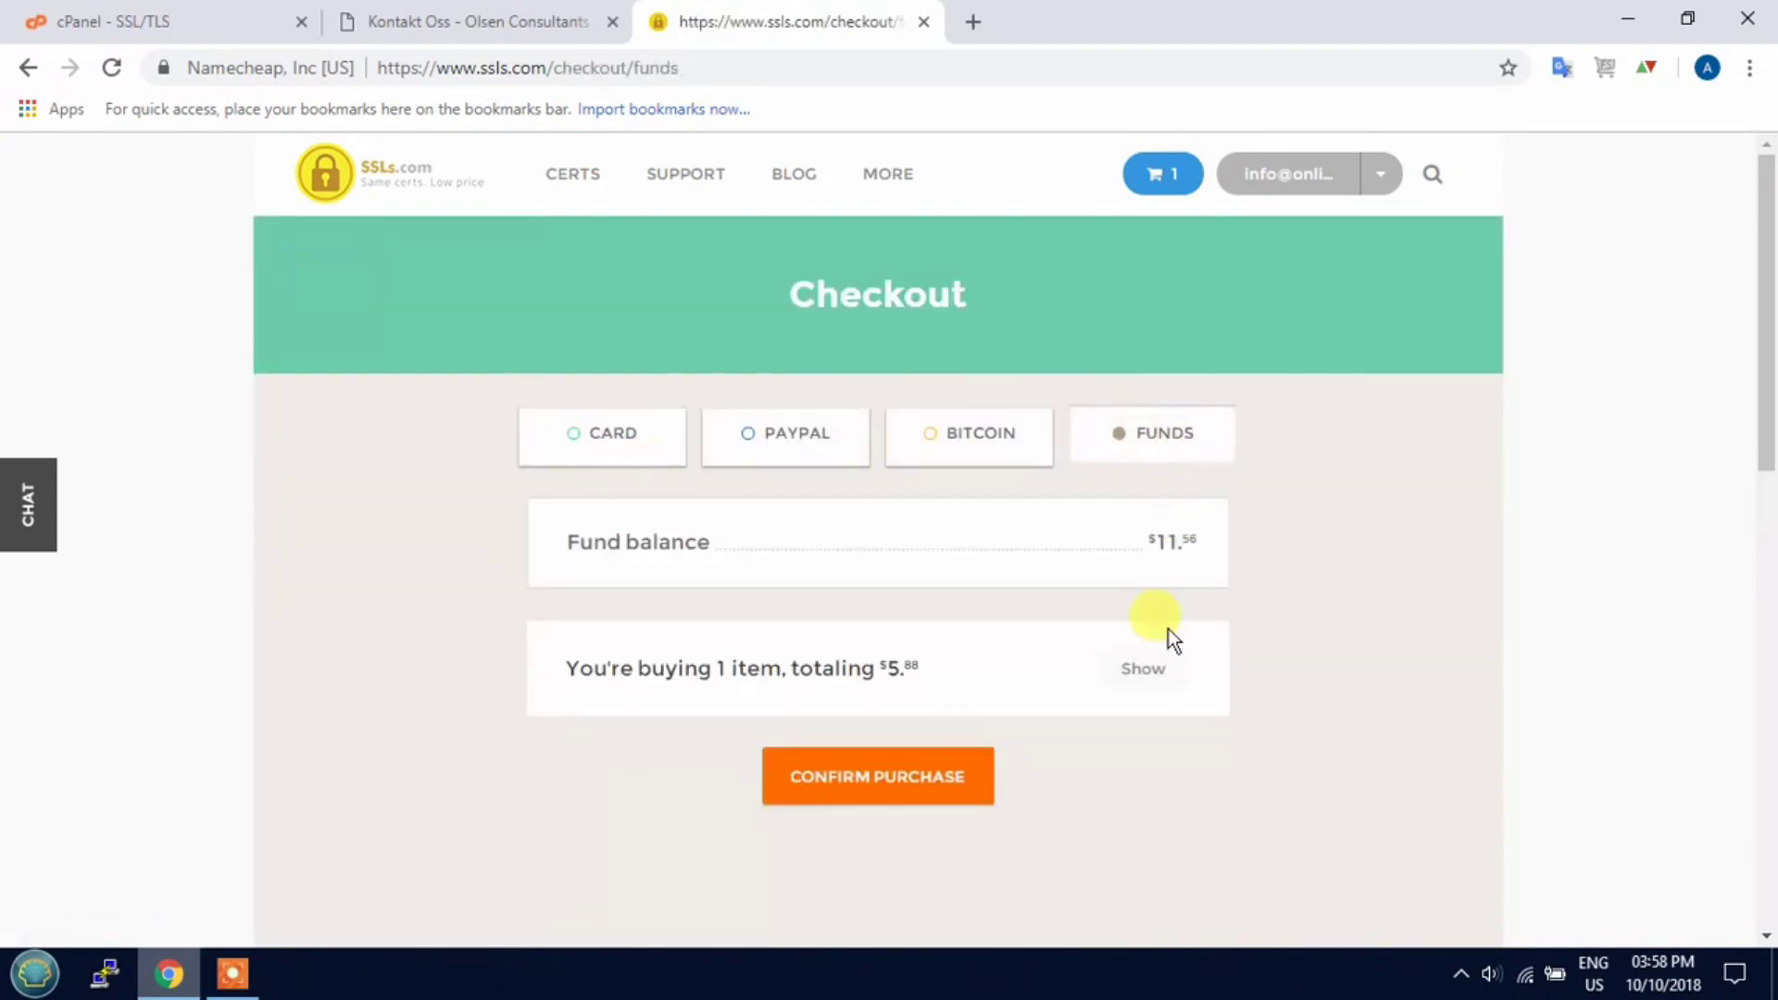
{"action": "left_click", "coordinate": [1115, 685]}
{"action": "scroll", "coordinate": [898, 874], "scroll_direction": "down", "scroll_amount": 10}
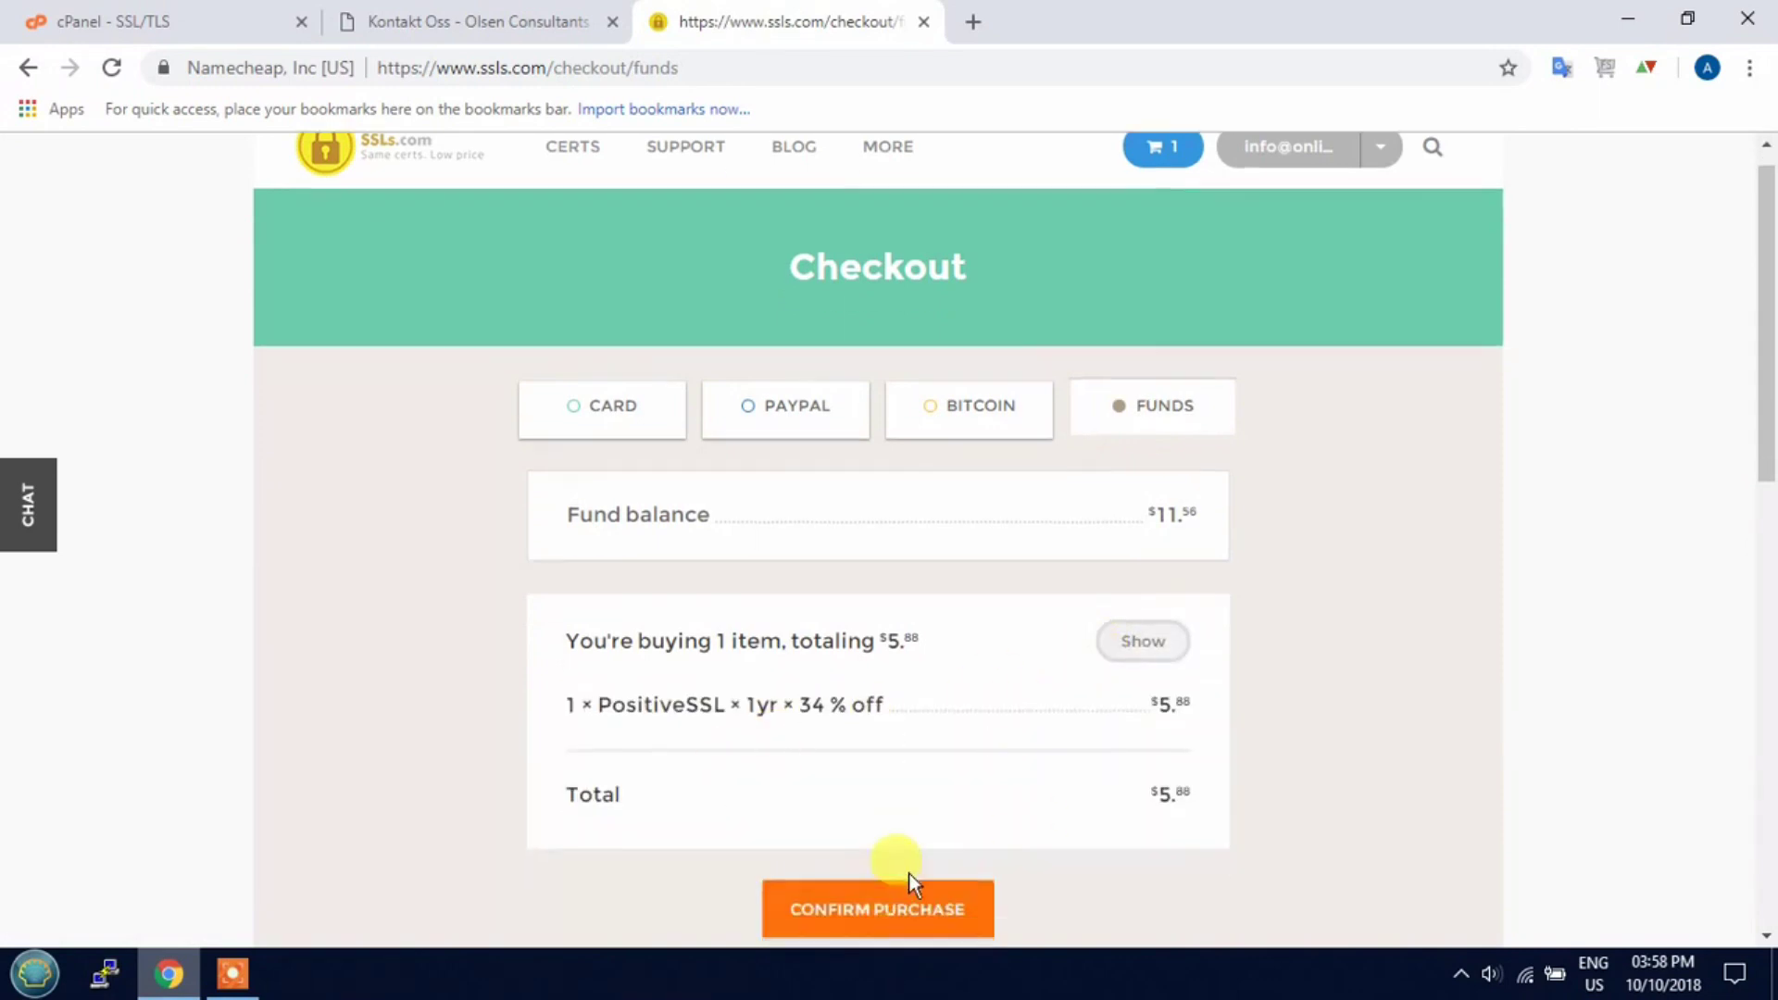
{"action": "scroll", "coordinate": [900, 536], "scroll_direction": "up", "scroll_amount": 10}
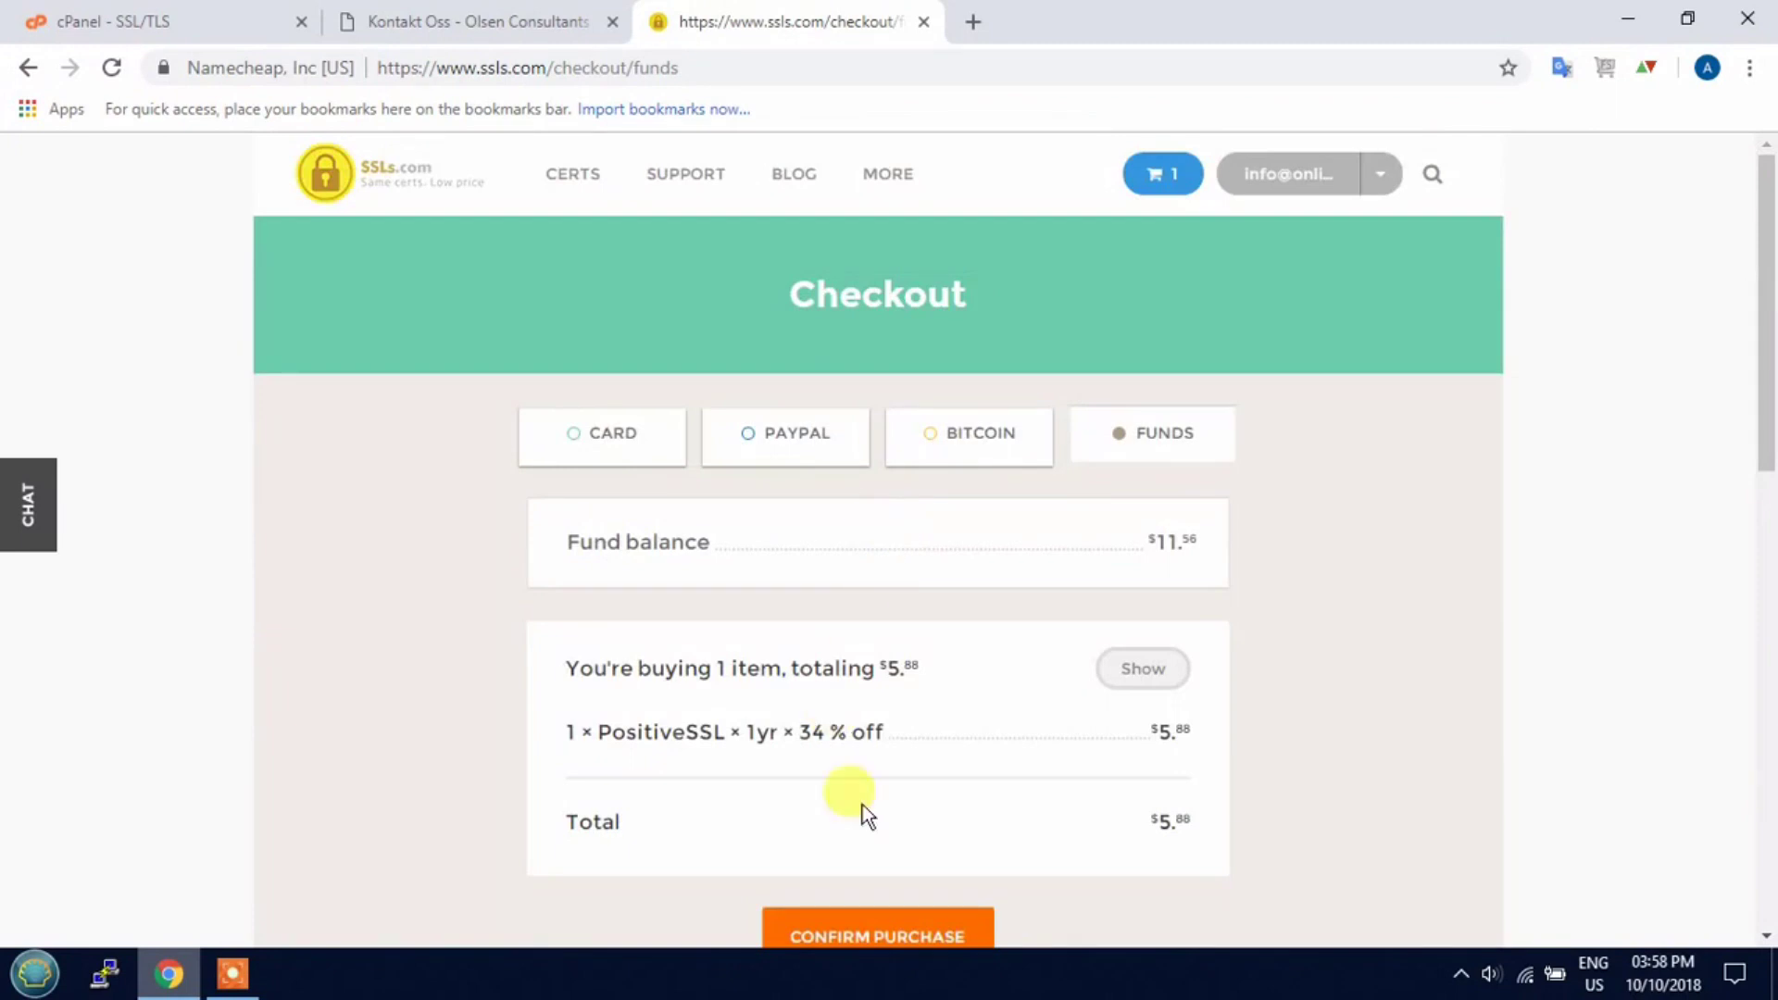
{"action": "left_click", "coordinate": [880, 937]}
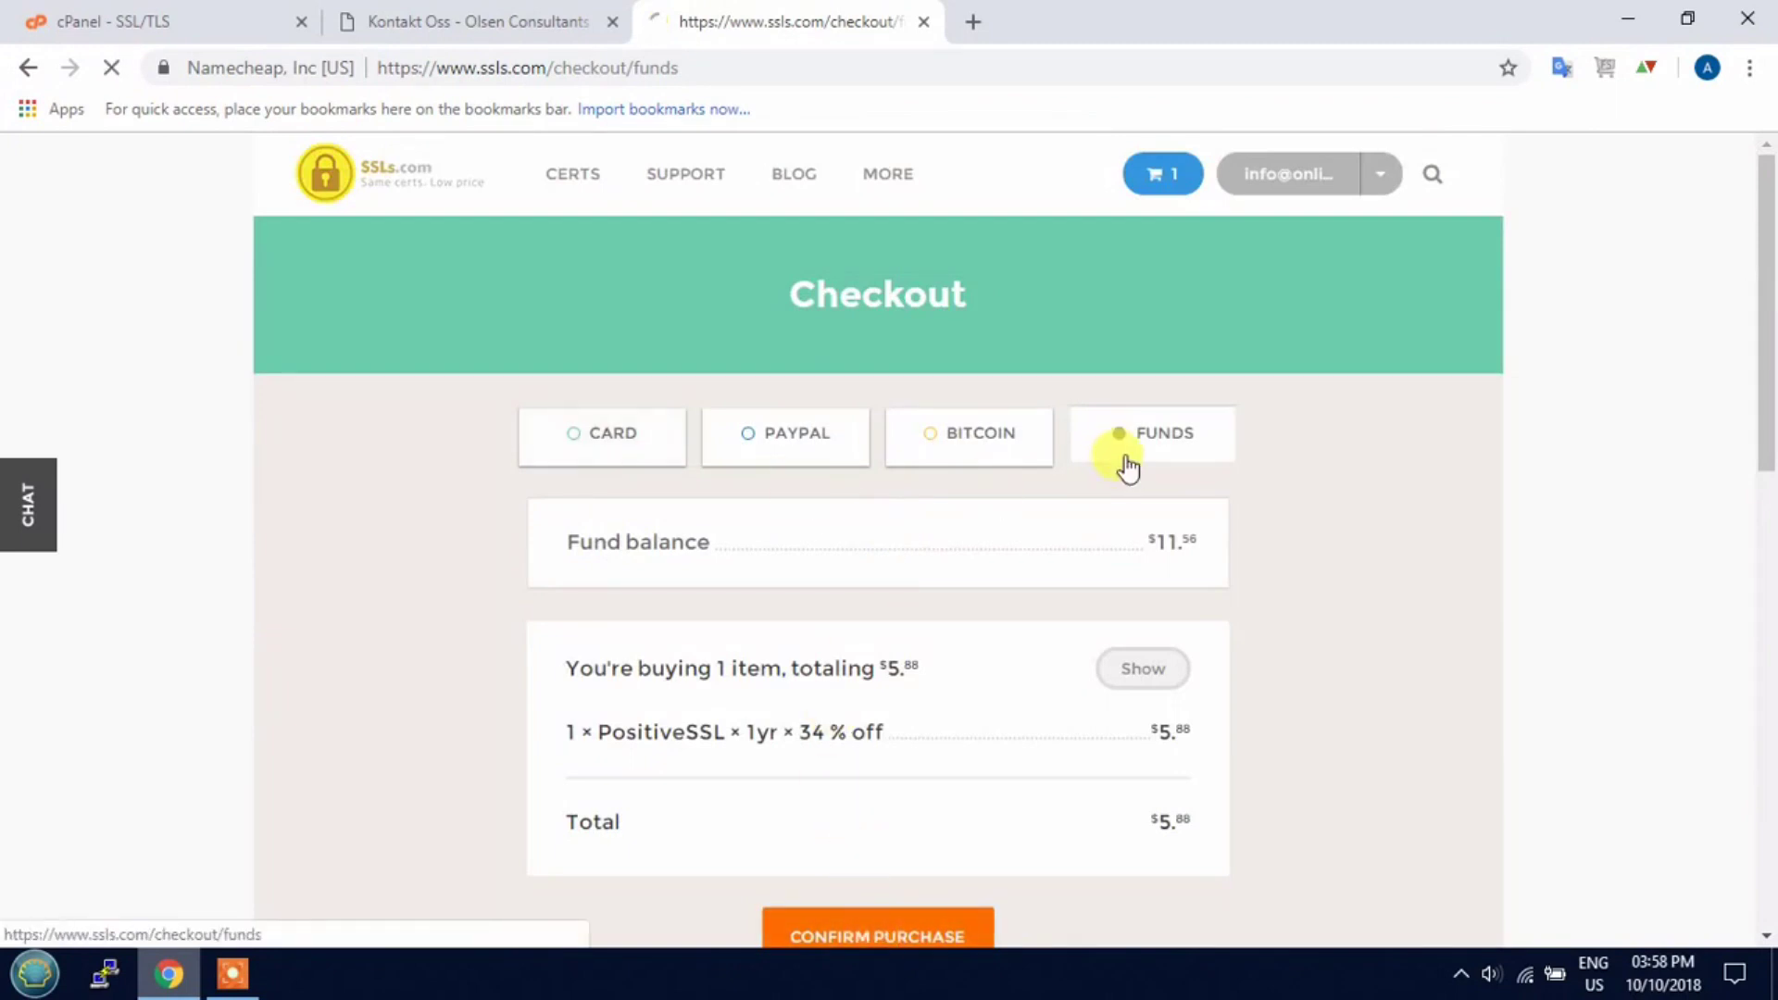
{"action": "scroll", "coordinate": [1264, 450], "scroll_direction": "down", "scroll_amount": 5}
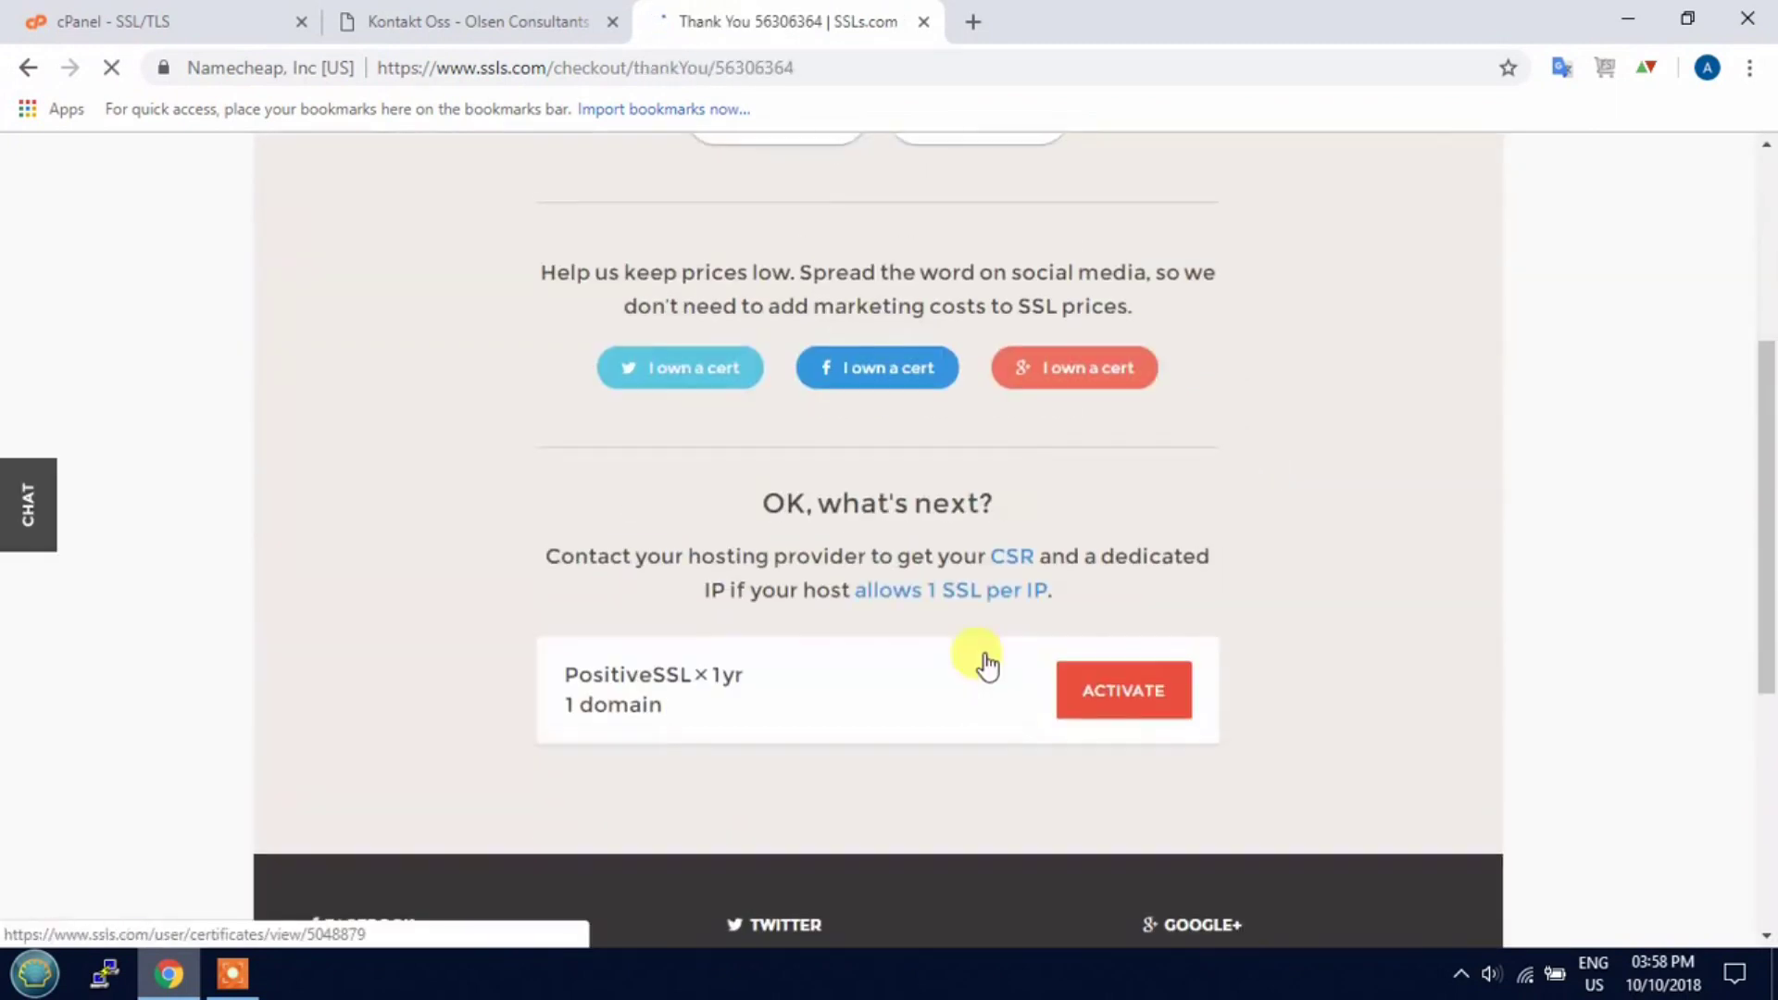
{"action": "left_click", "coordinate": [1086, 719]}
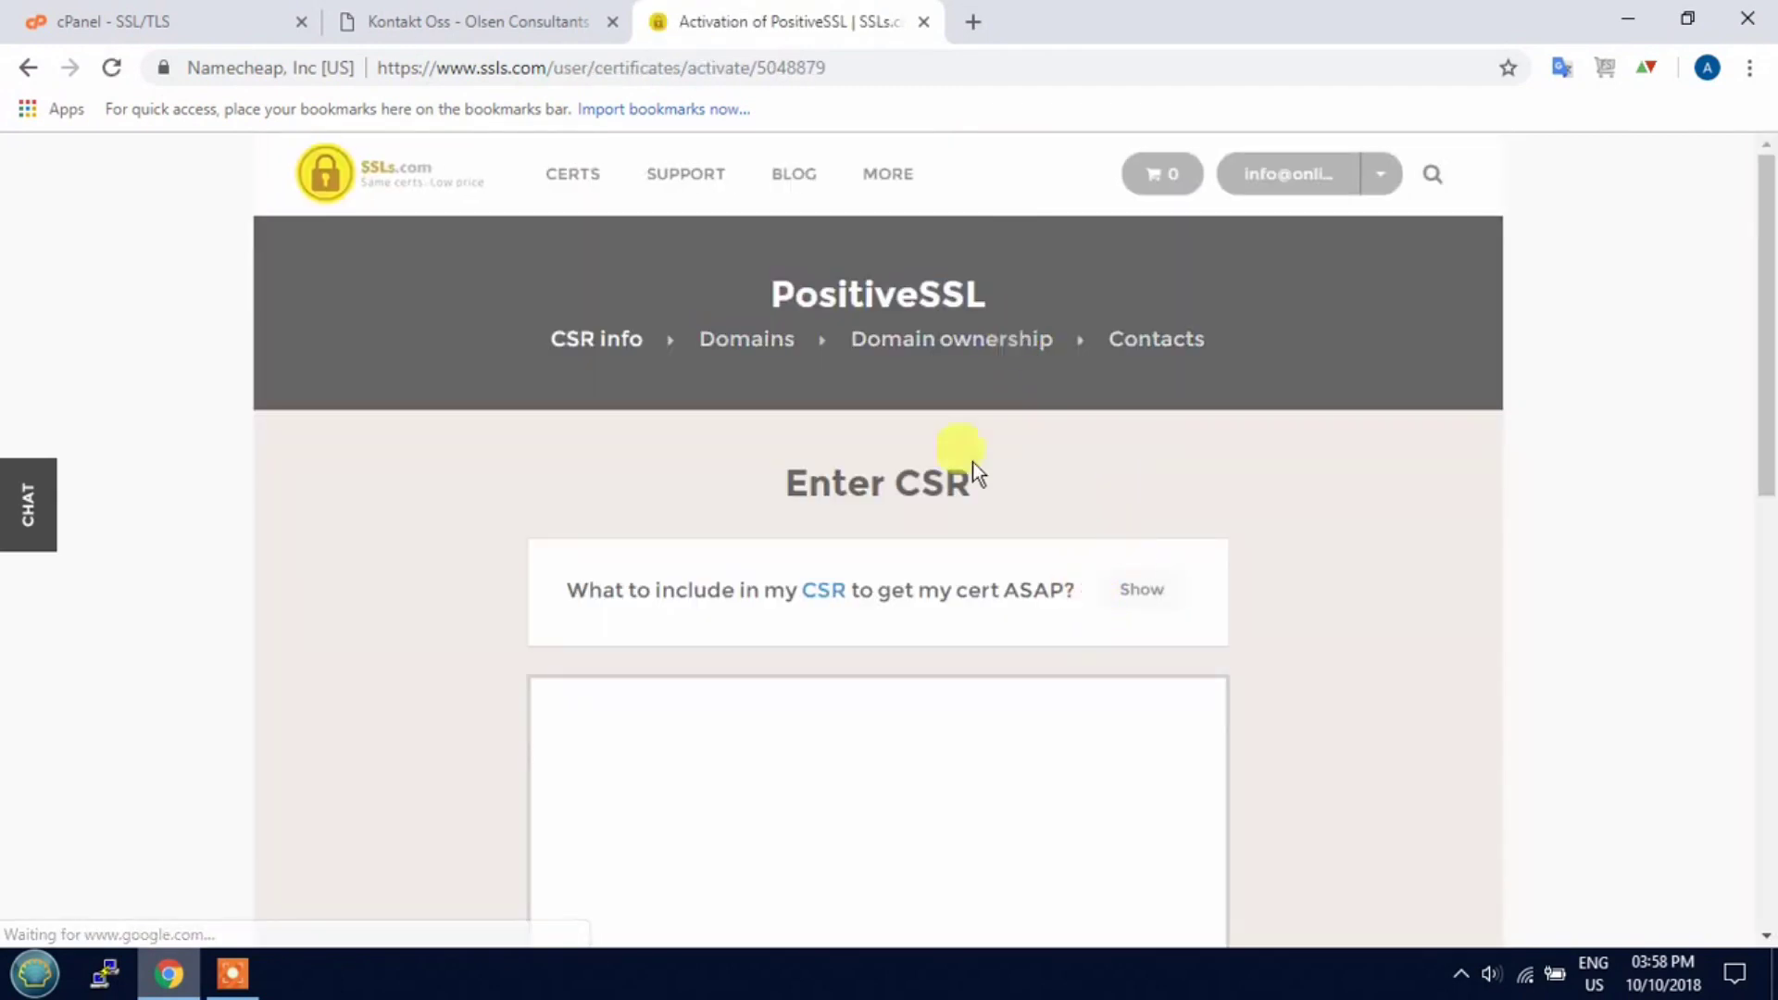
Step: Paste the encoded CSR from cPanel into SSLs.com's Enter CSR box and have it read
{"action": "left_click", "coordinate": [162, 22]}
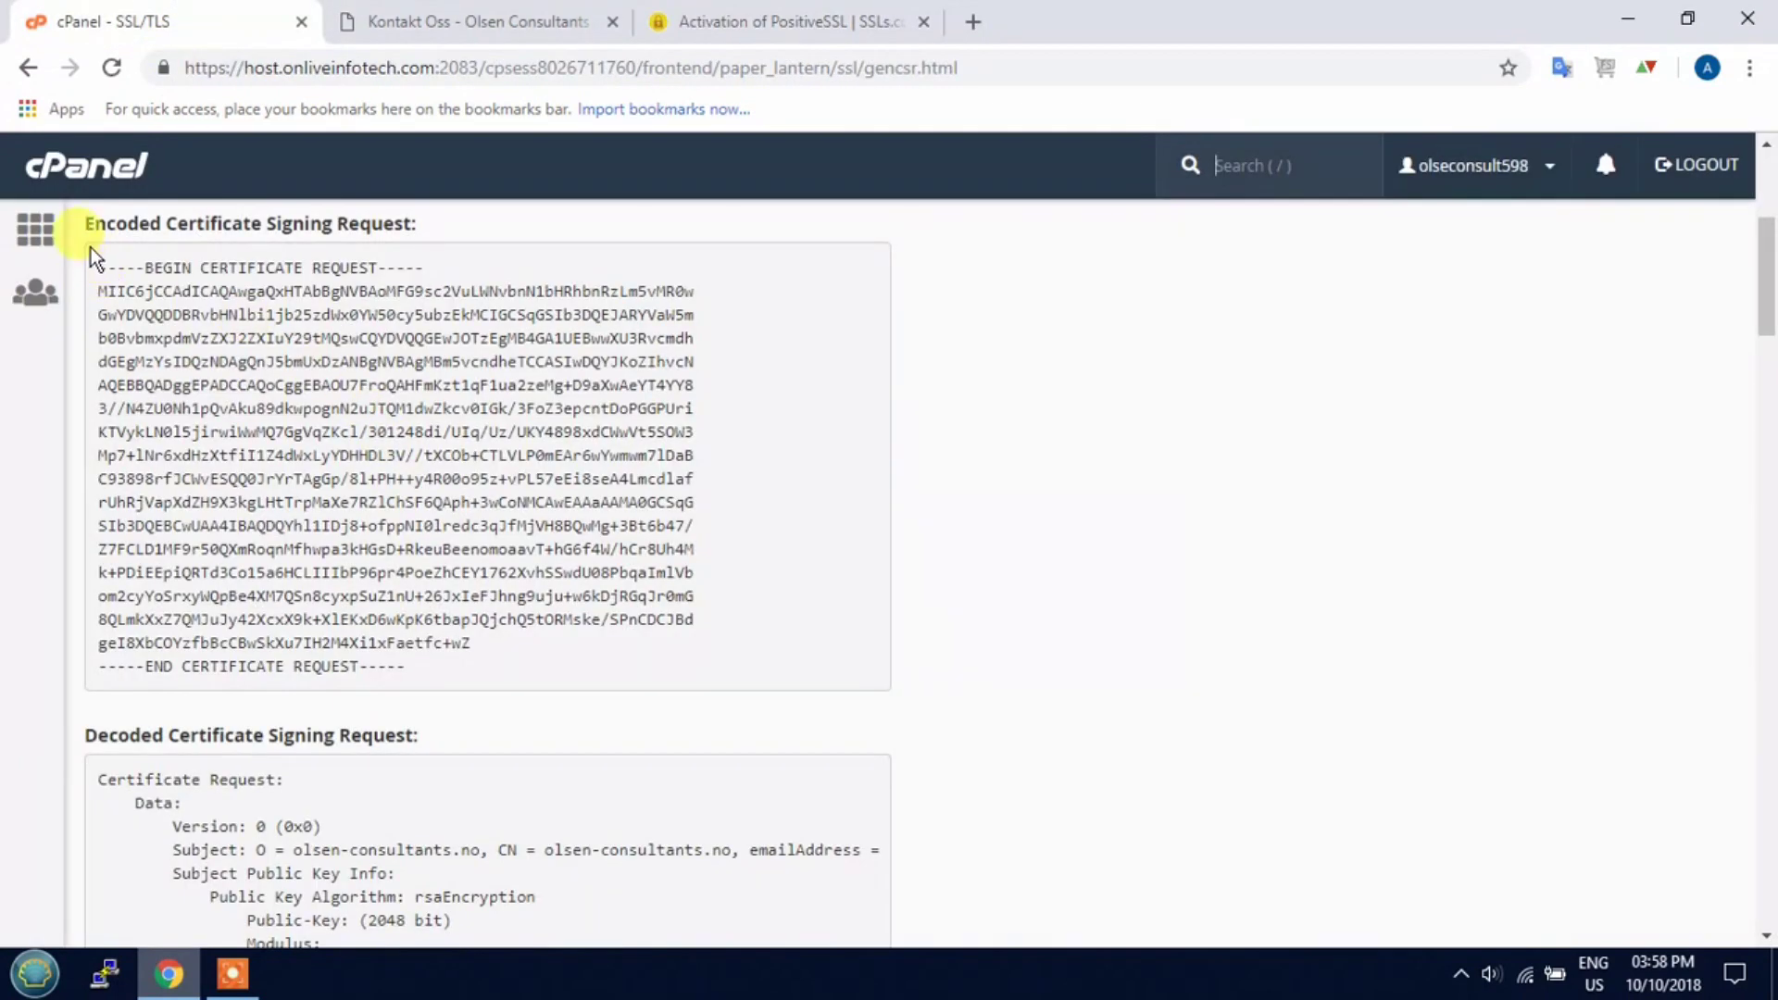
{"action": "left_click_drag", "start_coordinate": [106, 263], "coordinate": [238, 555]}
{"action": "left_click", "coordinate": [106, 282]}
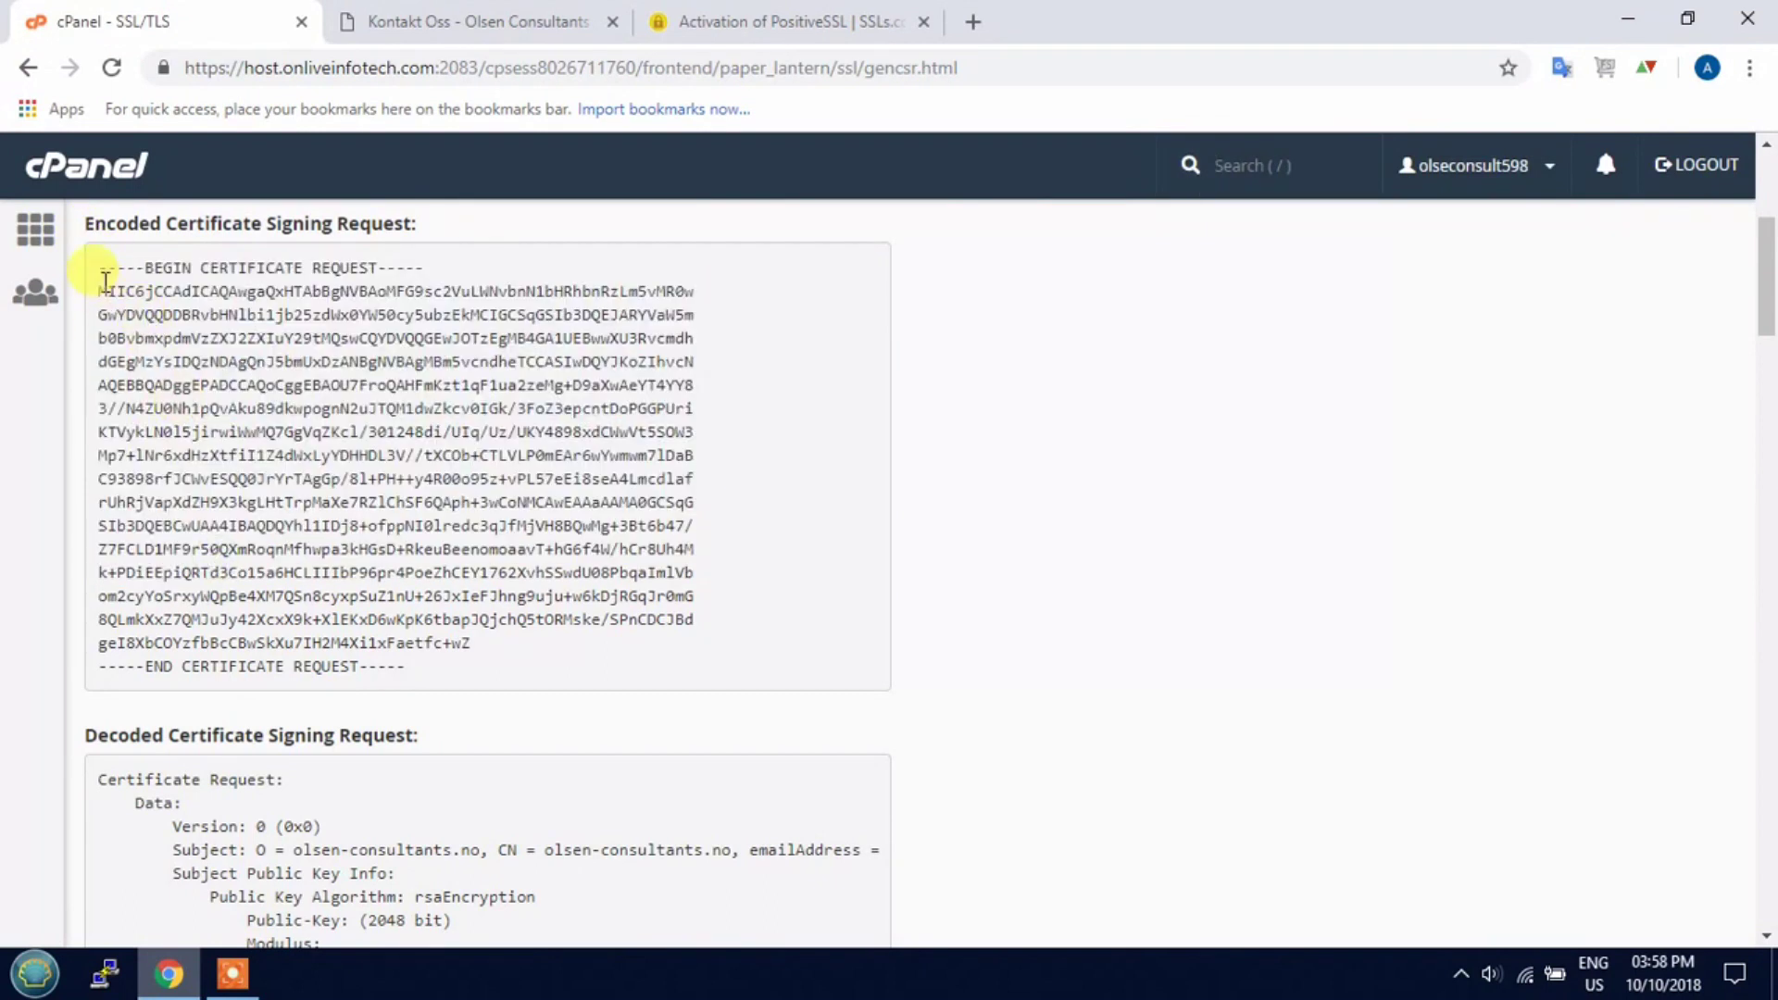
{"action": "left_click_drag", "start_coordinate": [96, 270], "coordinate": [443, 694]}
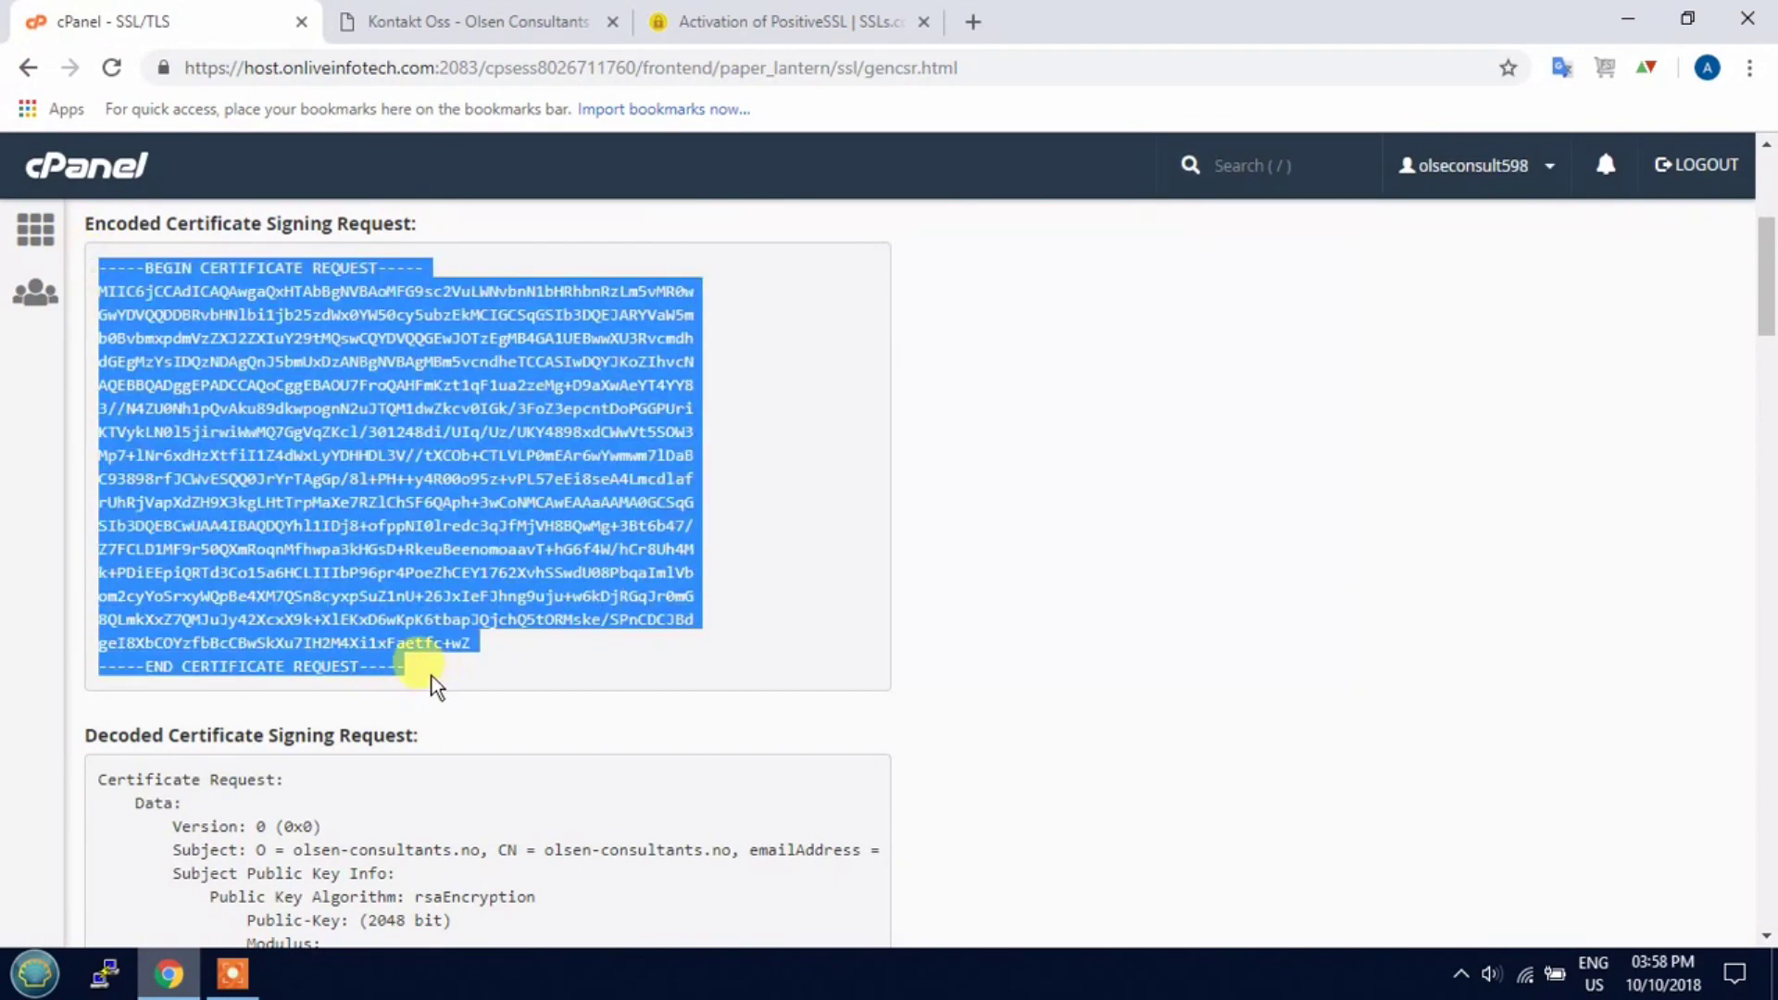
{"action": "left_click", "coordinate": [705, 9]}
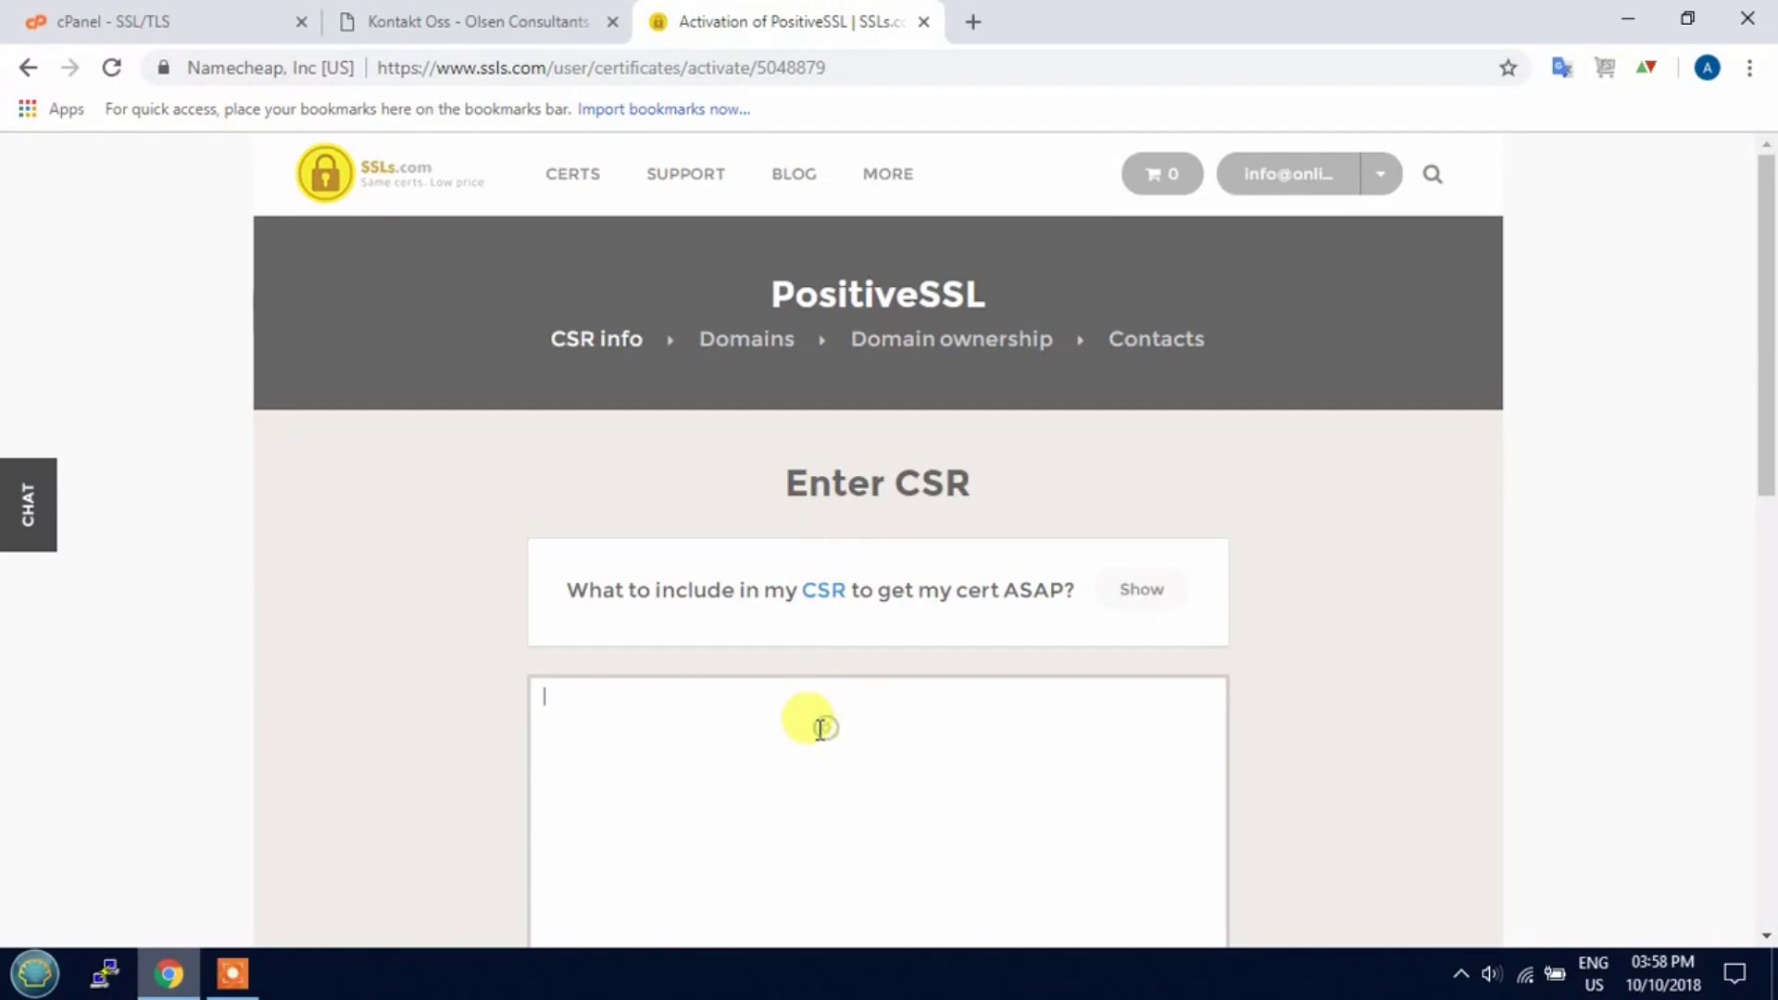
{"action": "key", "text": "ctrl+v"}
{"action": "scroll", "coordinate": [861, 463], "scroll_direction": "down", "scroll_amount": 6}
{"action": "left_click", "coordinate": [834, 148]}
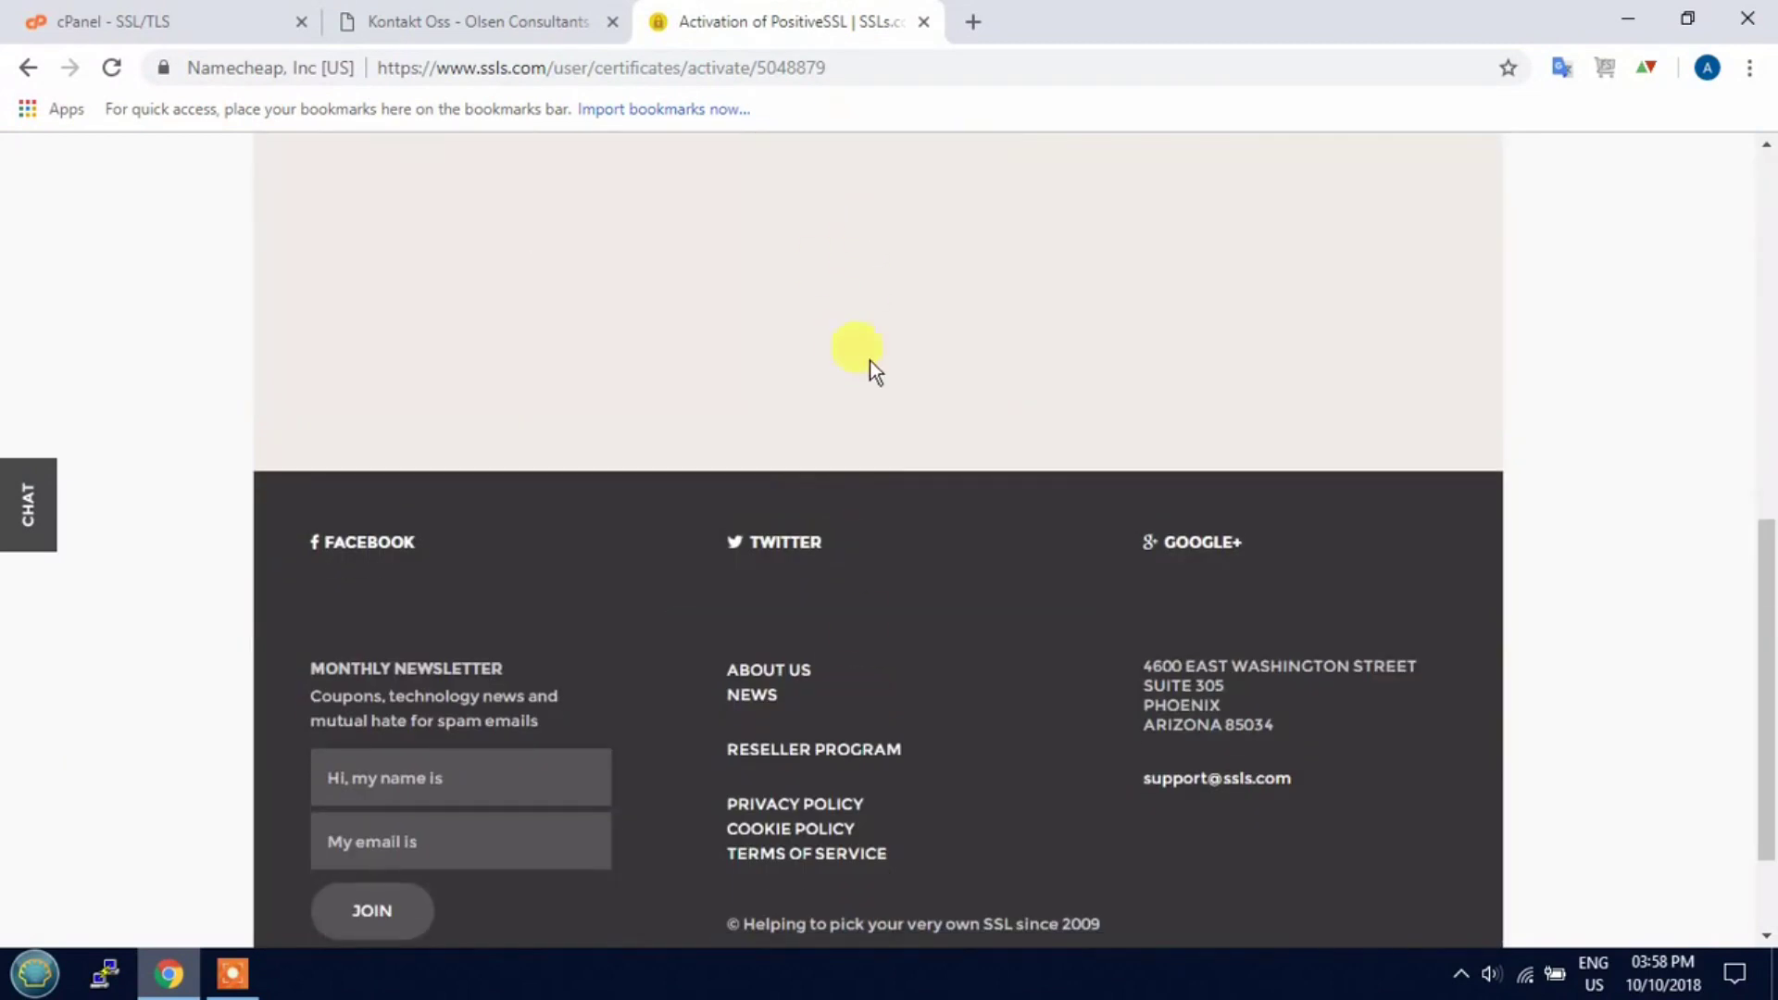
Step: Accept the CSR details, olsen-consultants.no and www domains, and file-upload ownership validation
{"action": "scroll", "coordinate": [778, 510], "scroll_direction": "down", "scroll_amount": 5}
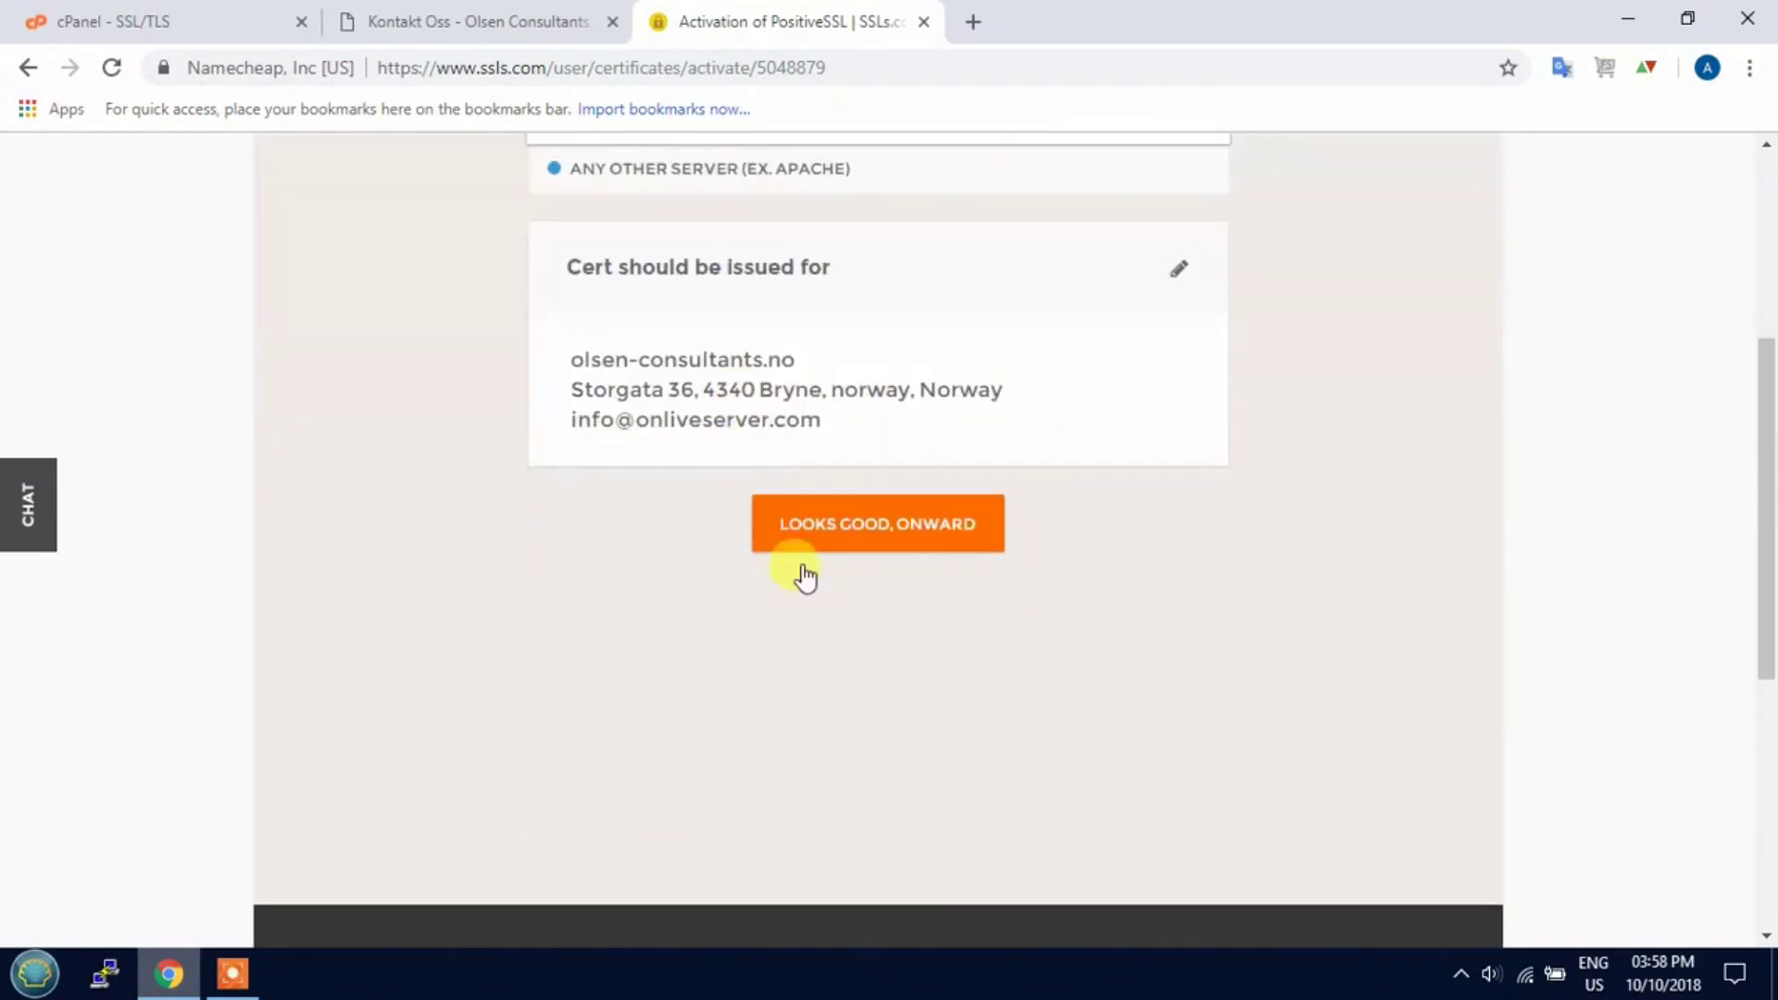
{"action": "left_click", "coordinate": [814, 535]}
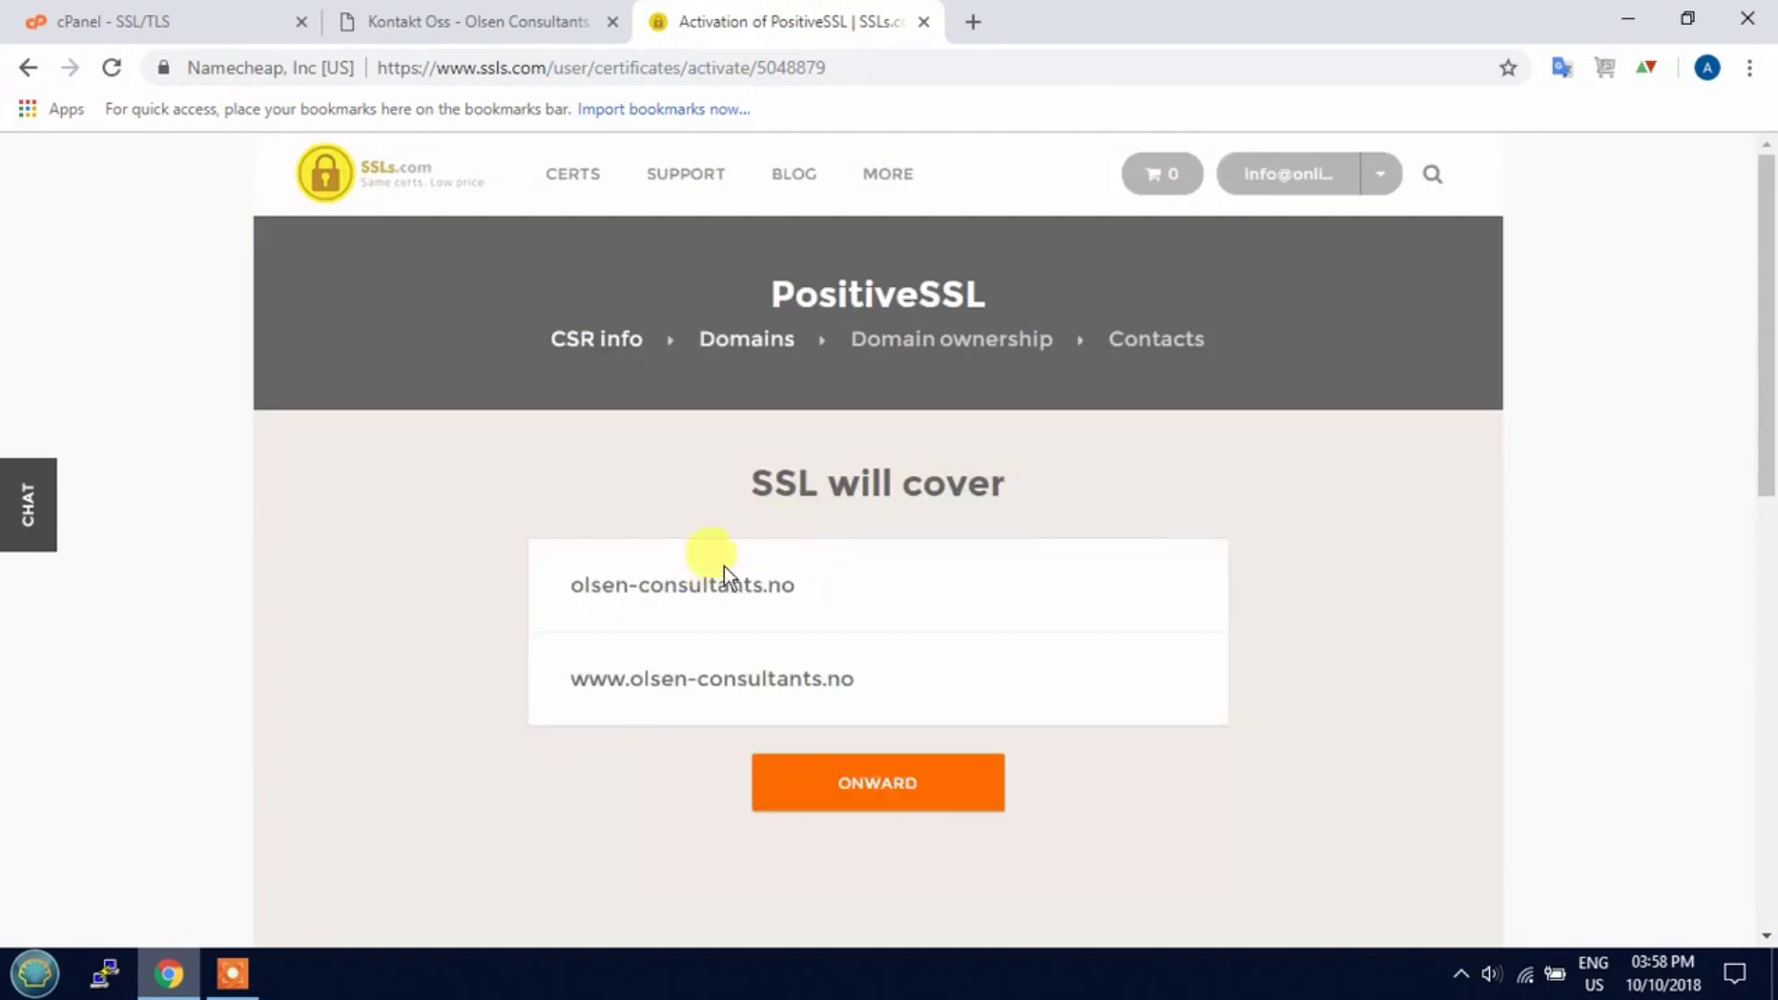
{"action": "left_click", "coordinate": [892, 788]}
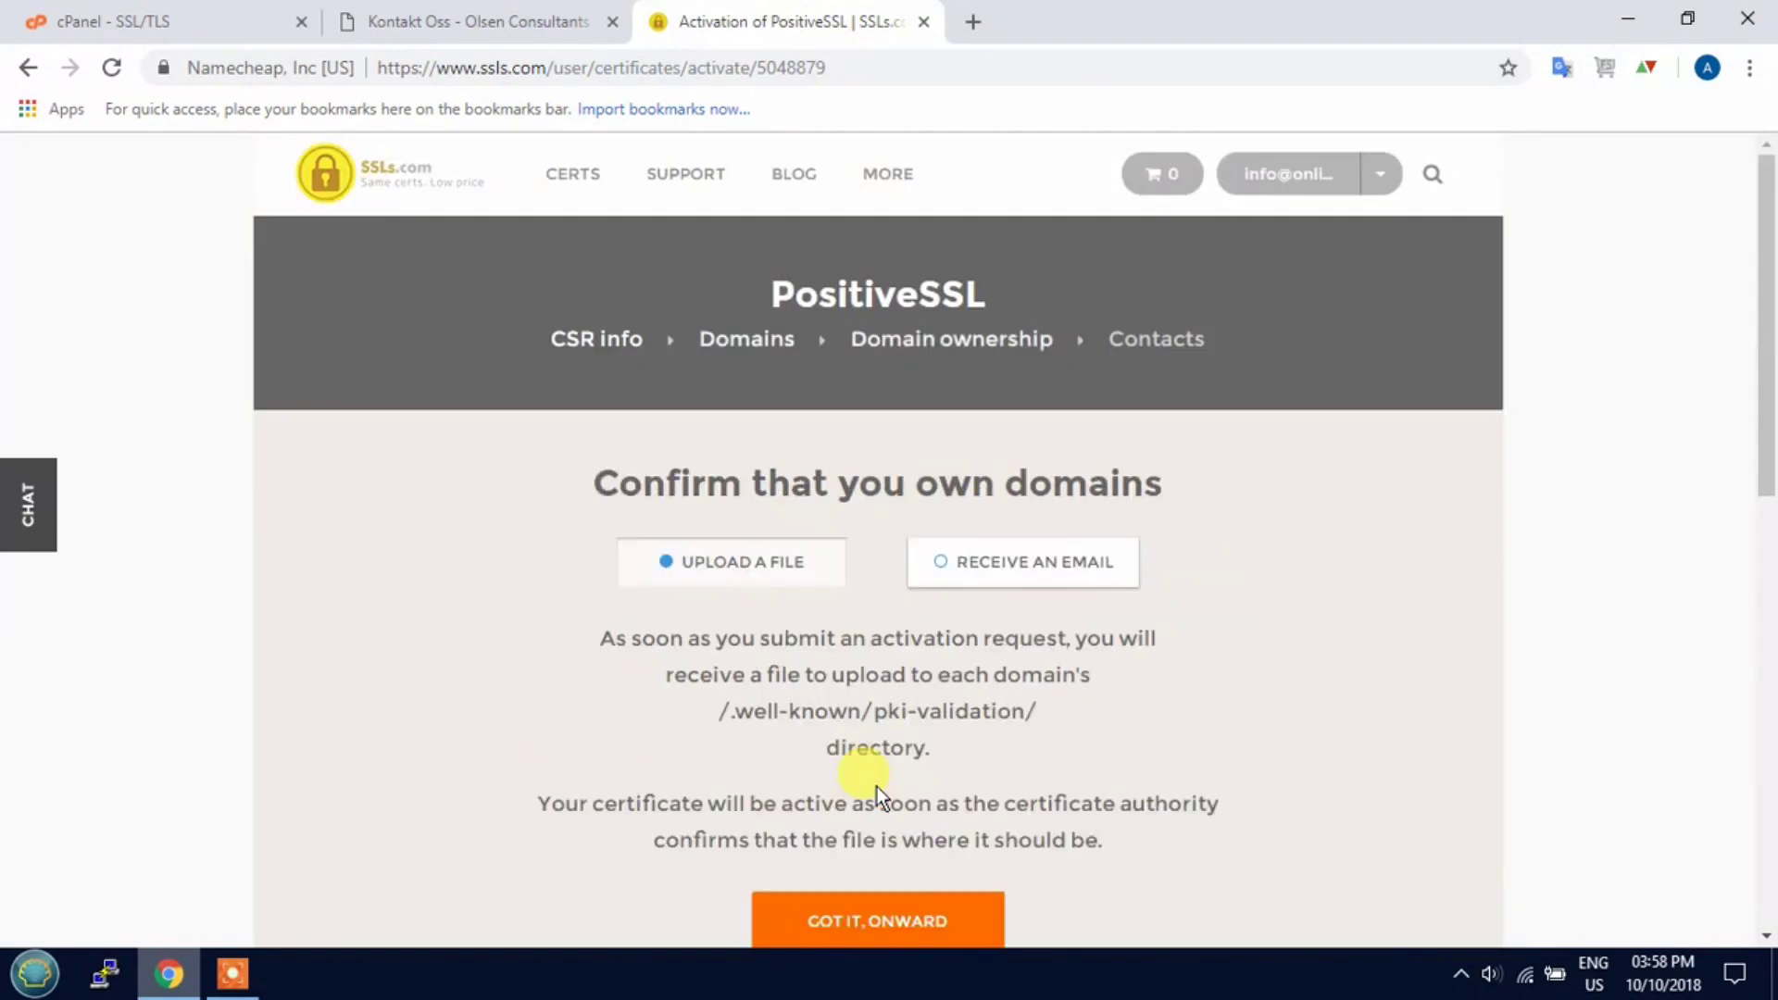
{"action": "scroll", "coordinate": [931, 782], "scroll_direction": "down", "scroll_amount": 5}
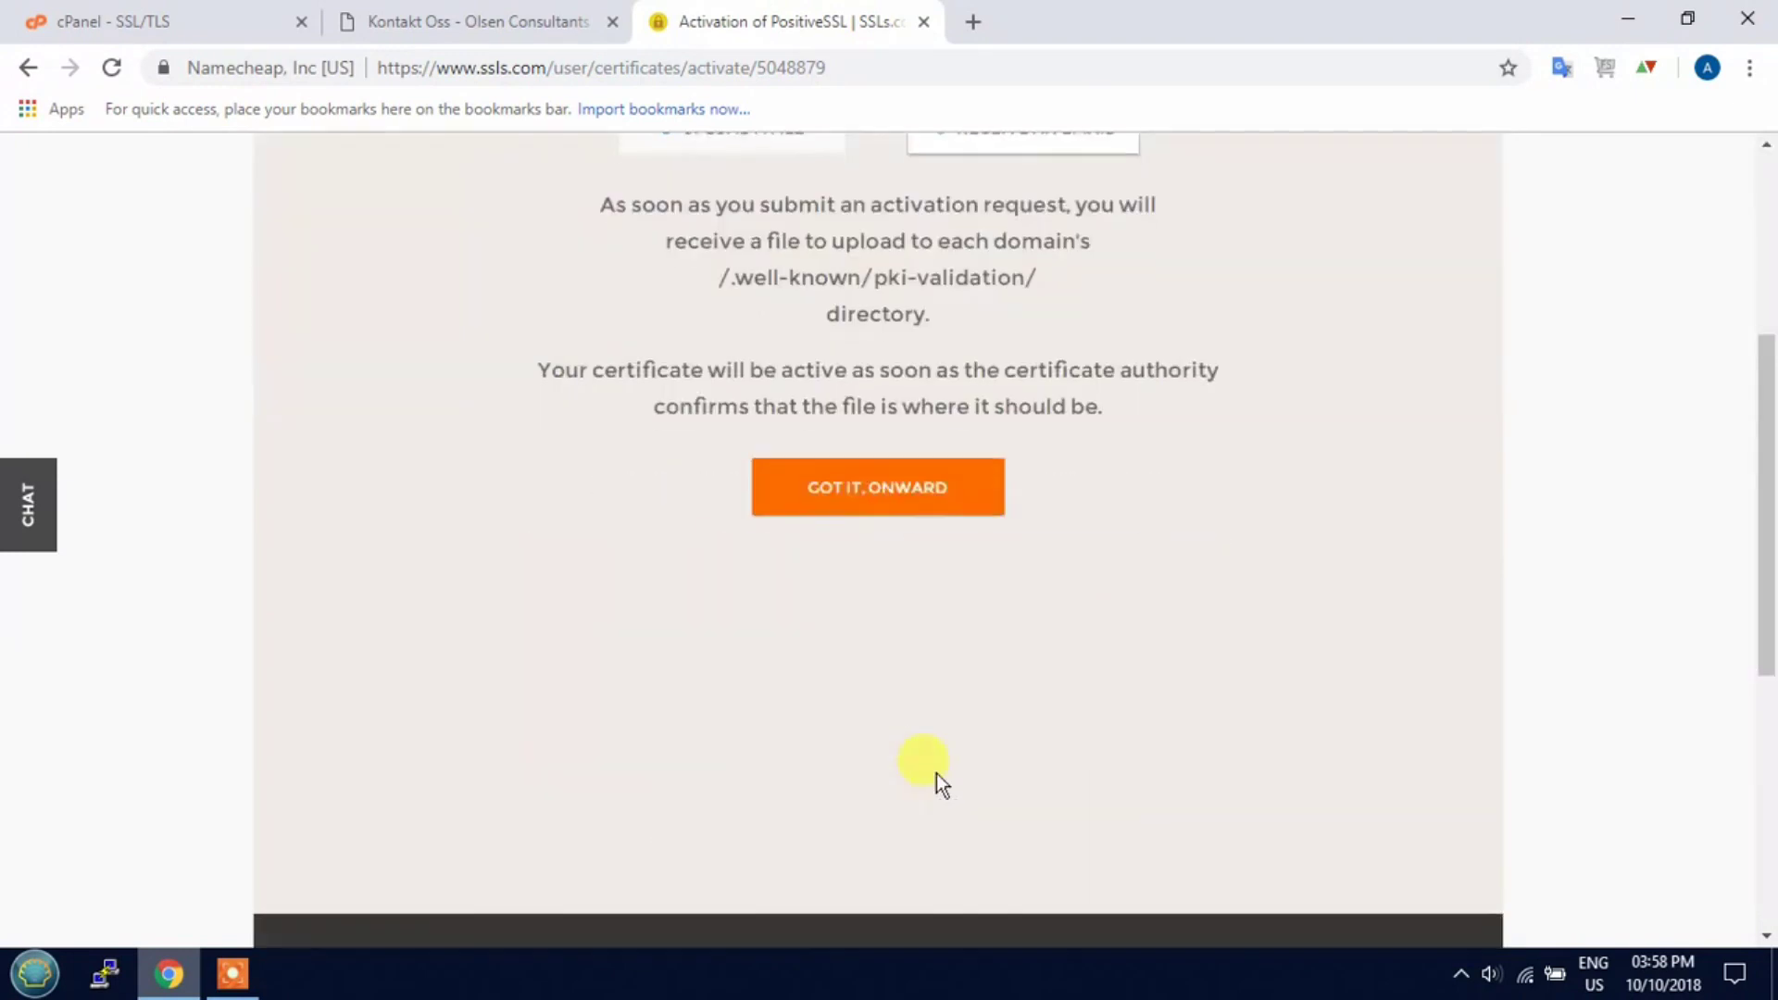
{"action": "left_click", "coordinate": [882, 505]}
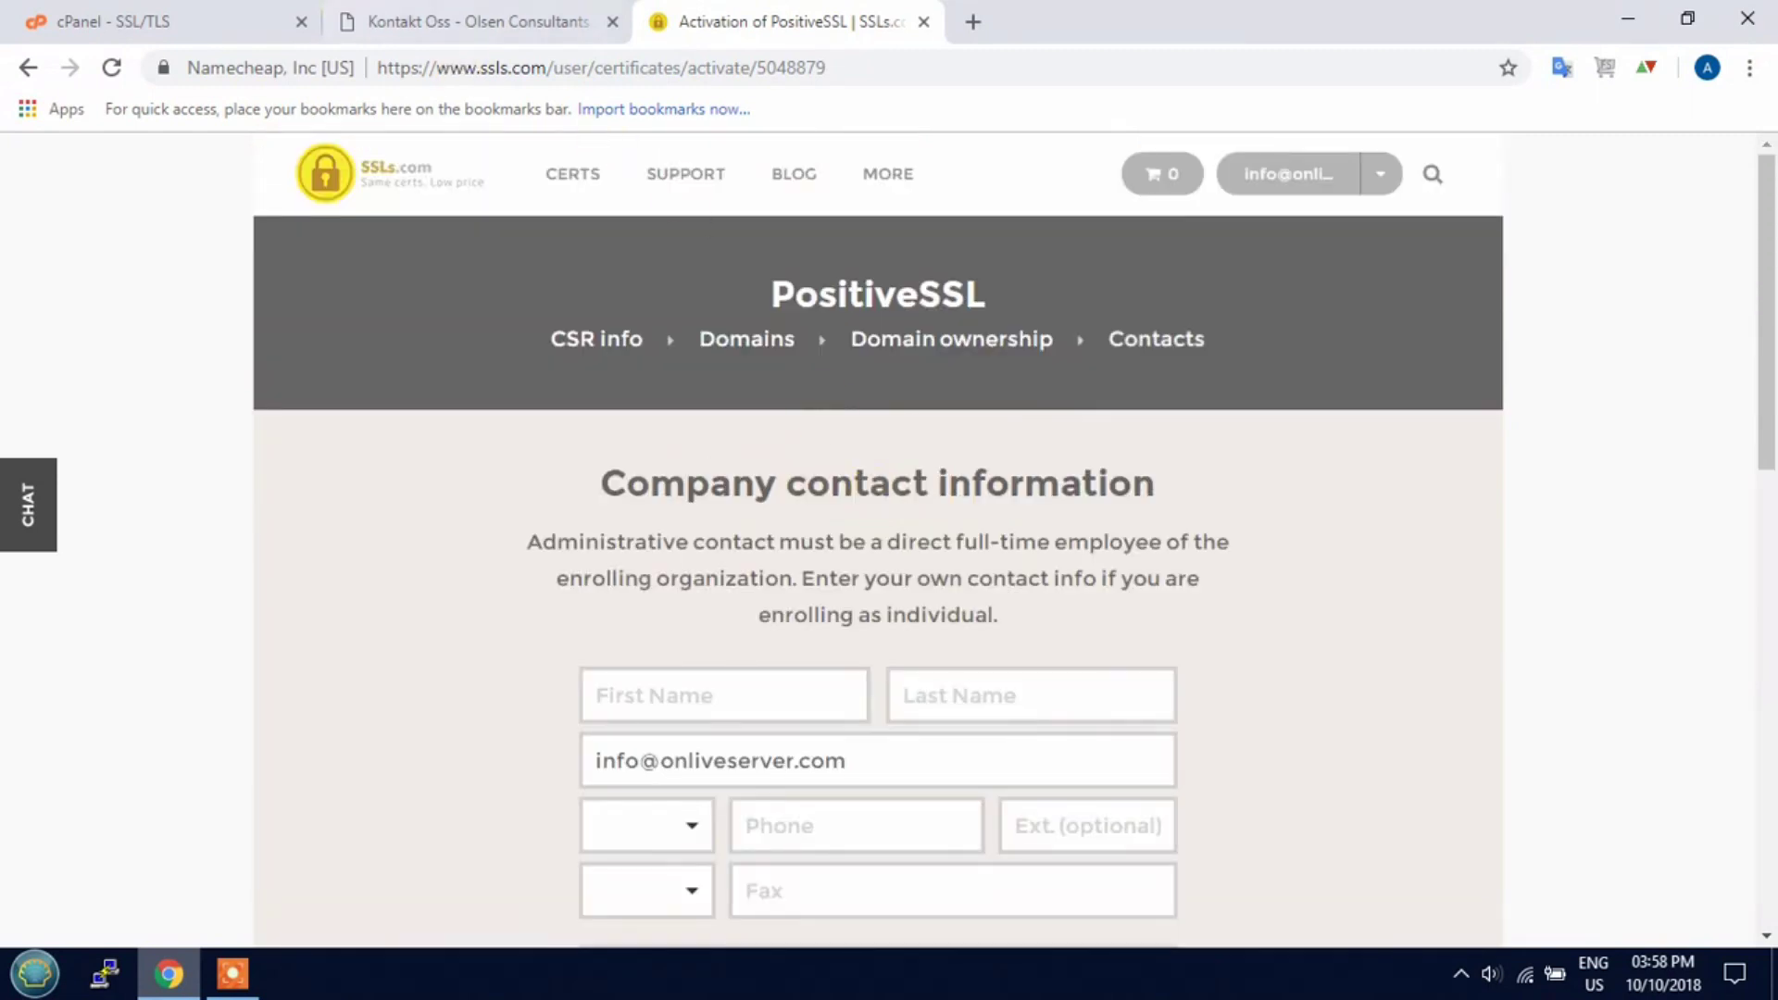
{"action": "left_click", "coordinate": [399, 22]}
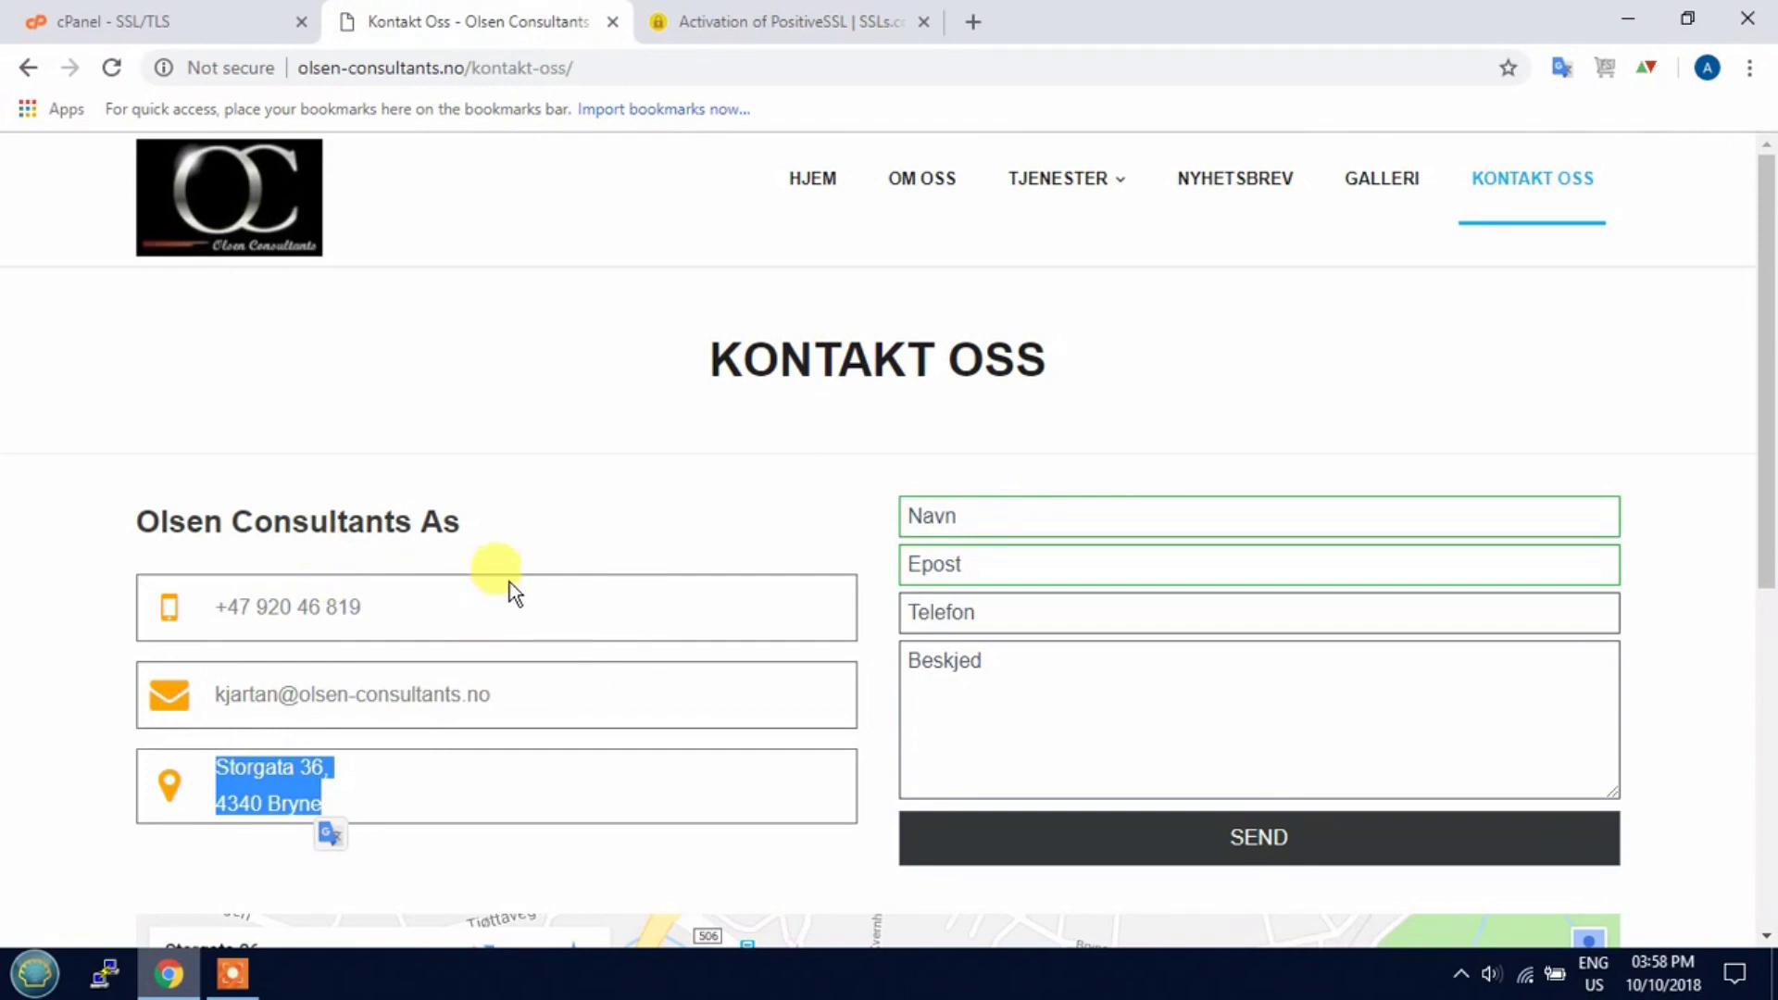
Step: Enter the company phone number from its website with the +47 calling code
{"action": "left_click_drag", "start_coordinate": [254, 606], "coordinate": [363, 599]}
{"action": "key", "text": "ctrl+c"}
{"action": "left_click", "coordinate": [781, 21]}
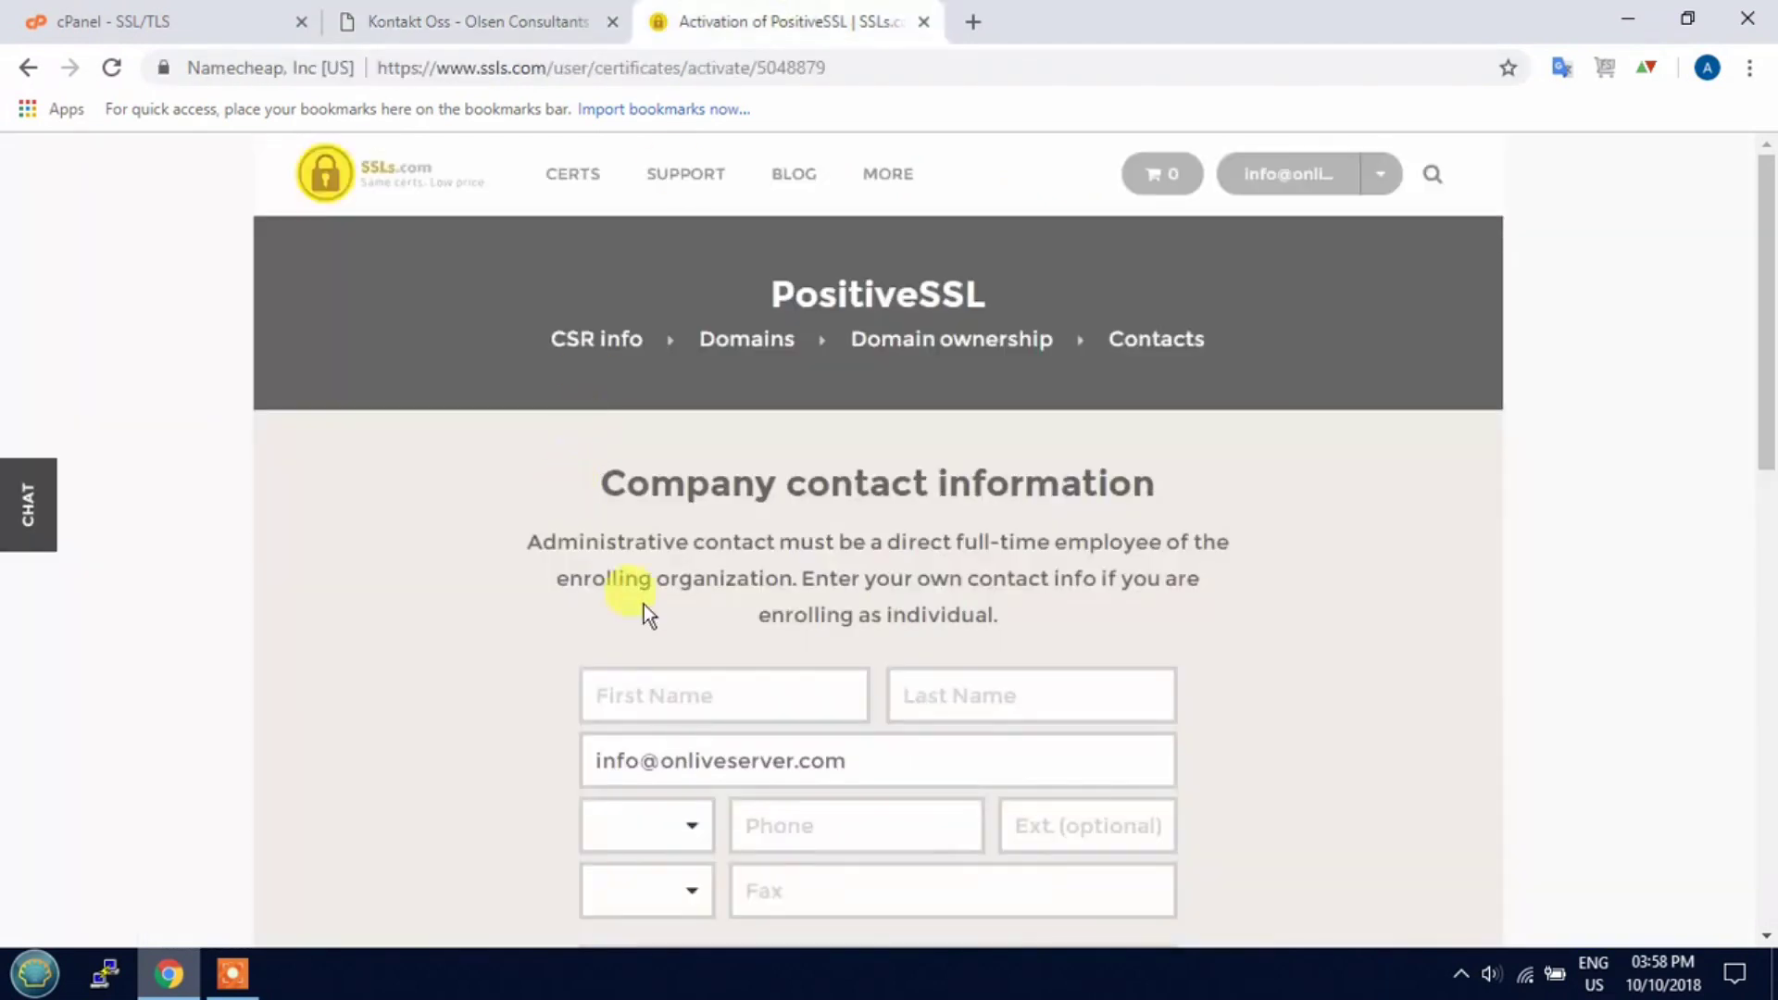
{"action": "scroll", "coordinate": [689, 441], "scroll_direction": "down", "scroll_amount": 5}
{"action": "left_click", "coordinate": [687, 389]}
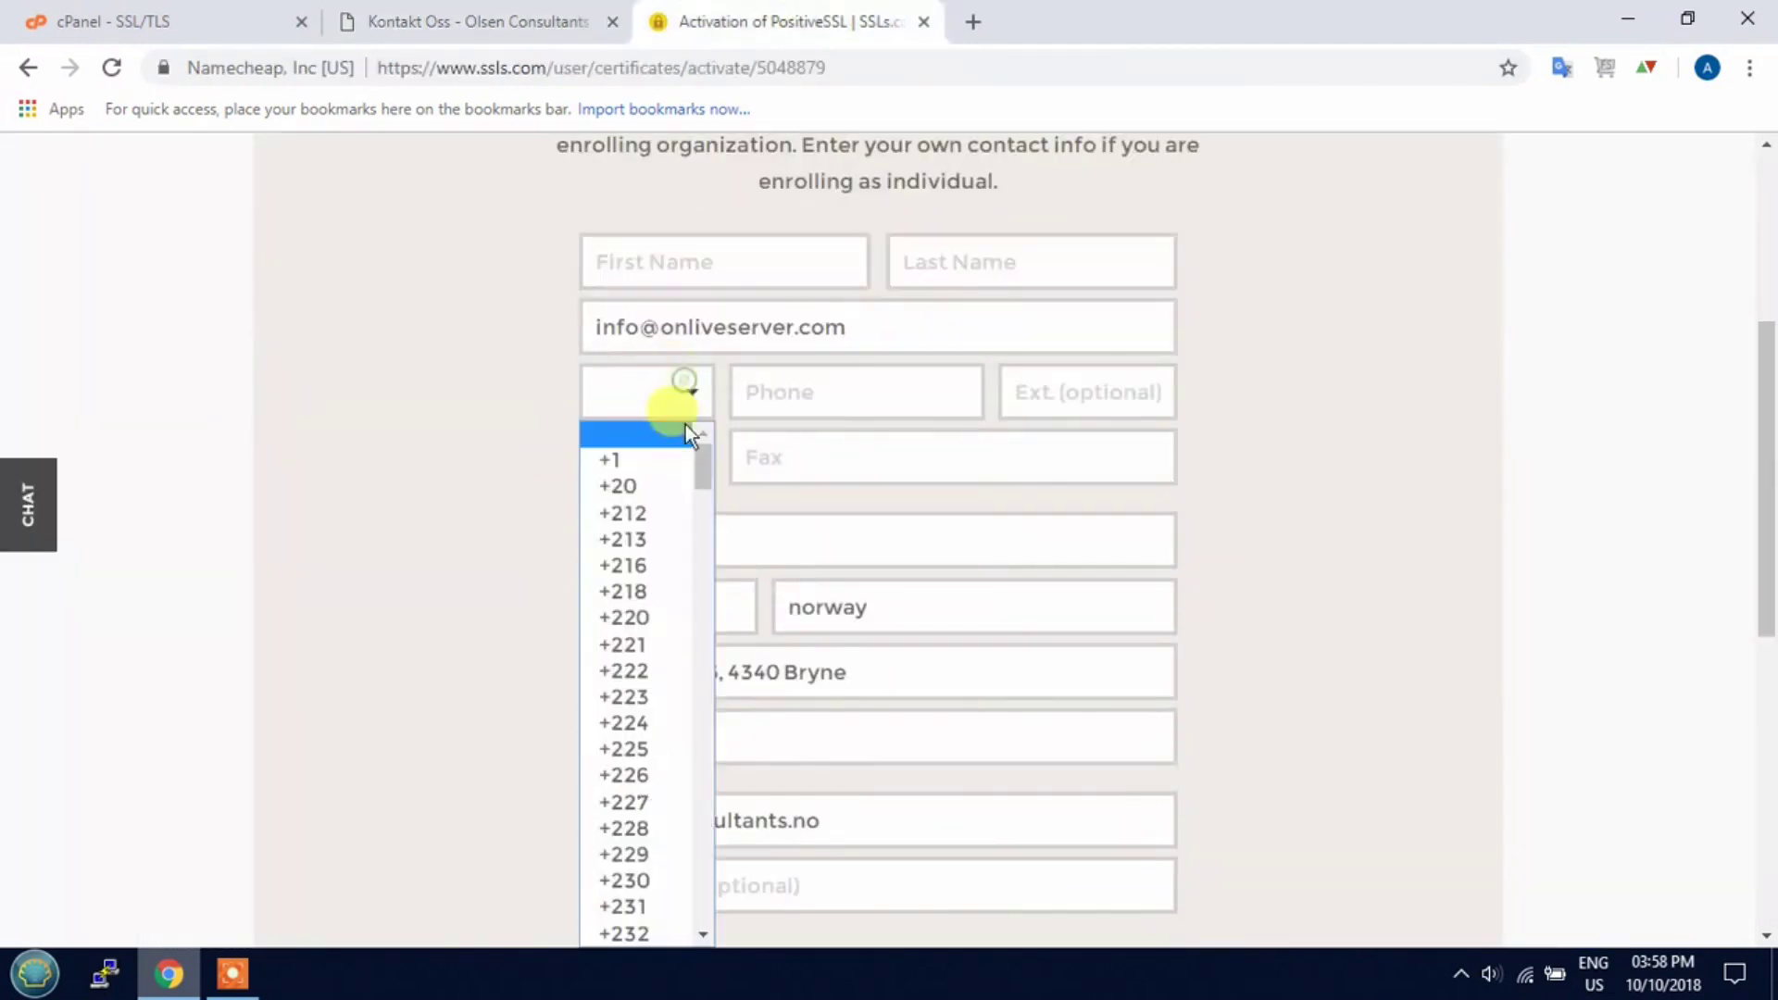
{"action": "scroll", "coordinate": [681, 671], "scroll_direction": "down", "scroll_amount": 15}
{"action": "scroll", "coordinate": [700, 648], "scroll_direction": "down", "scroll_amount": 5}
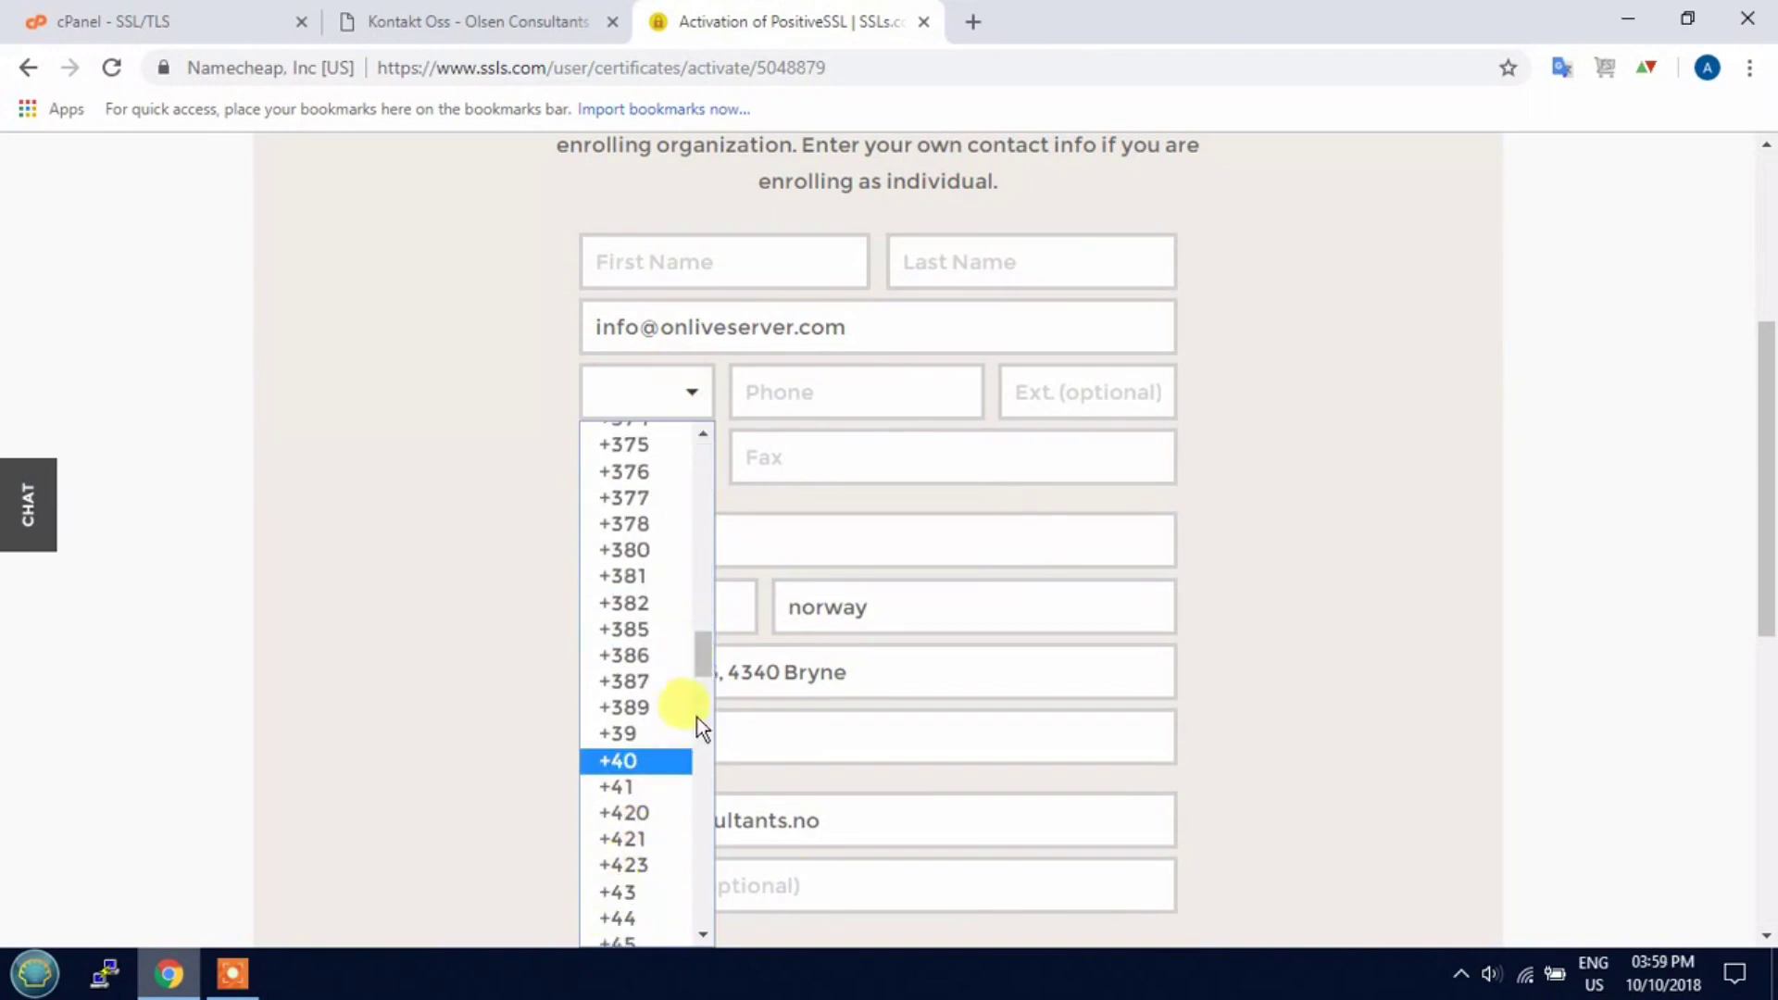
{"action": "left_click_drag", "start_coordinate": [706, 658], "coordinate": [708, 670]}
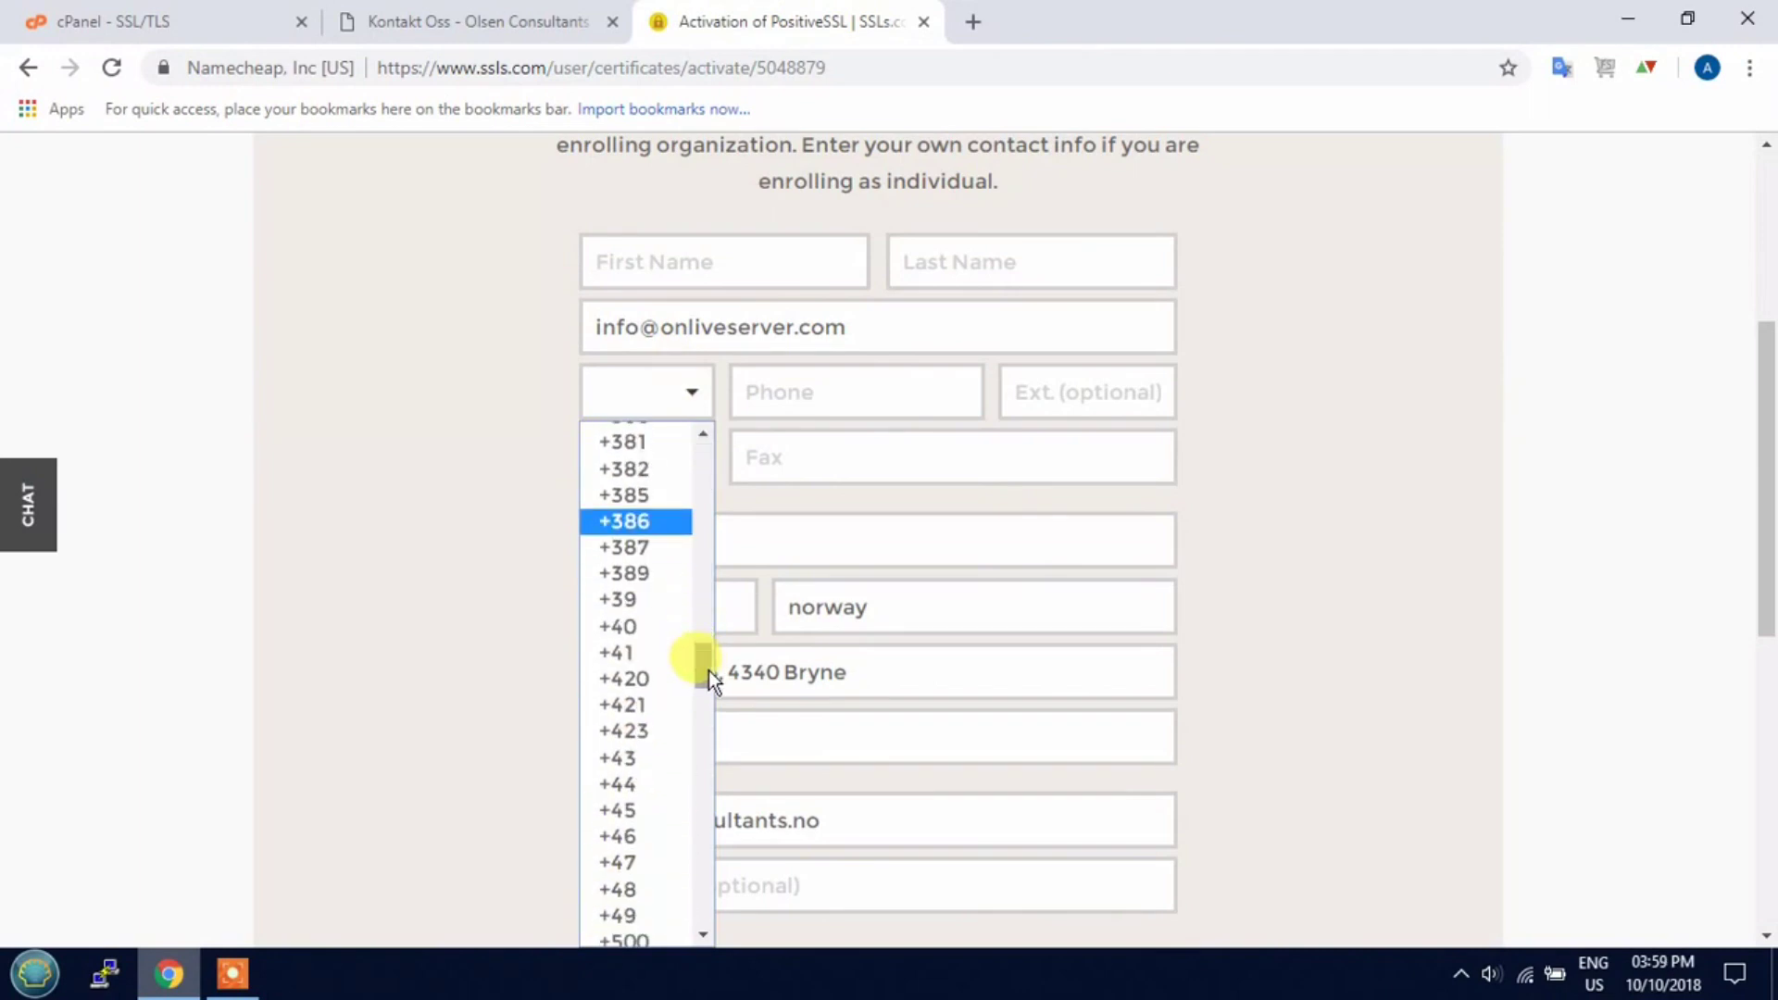
{"action": "left_click", "coordinate": [611, 862]}
{"action": "left_click", "coordinate": [807, 394]}
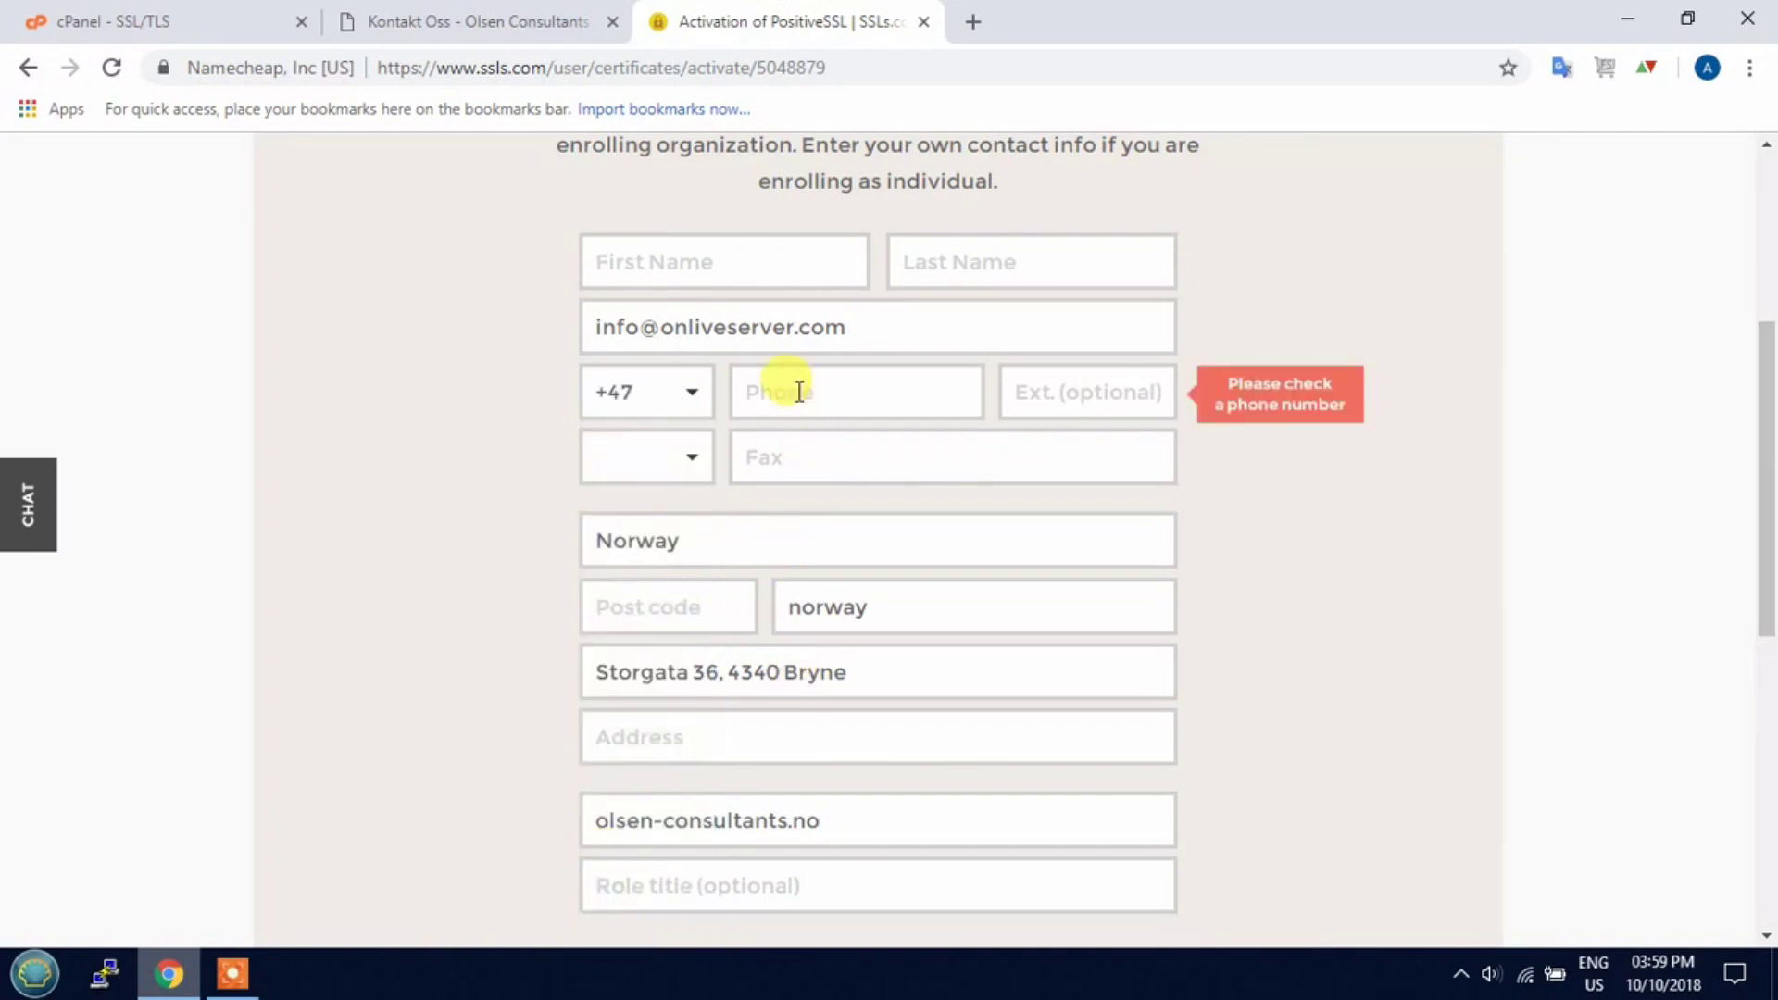
{"action": "key", "text": "ctrl+v"}
{"action": "type", "text": "32"}
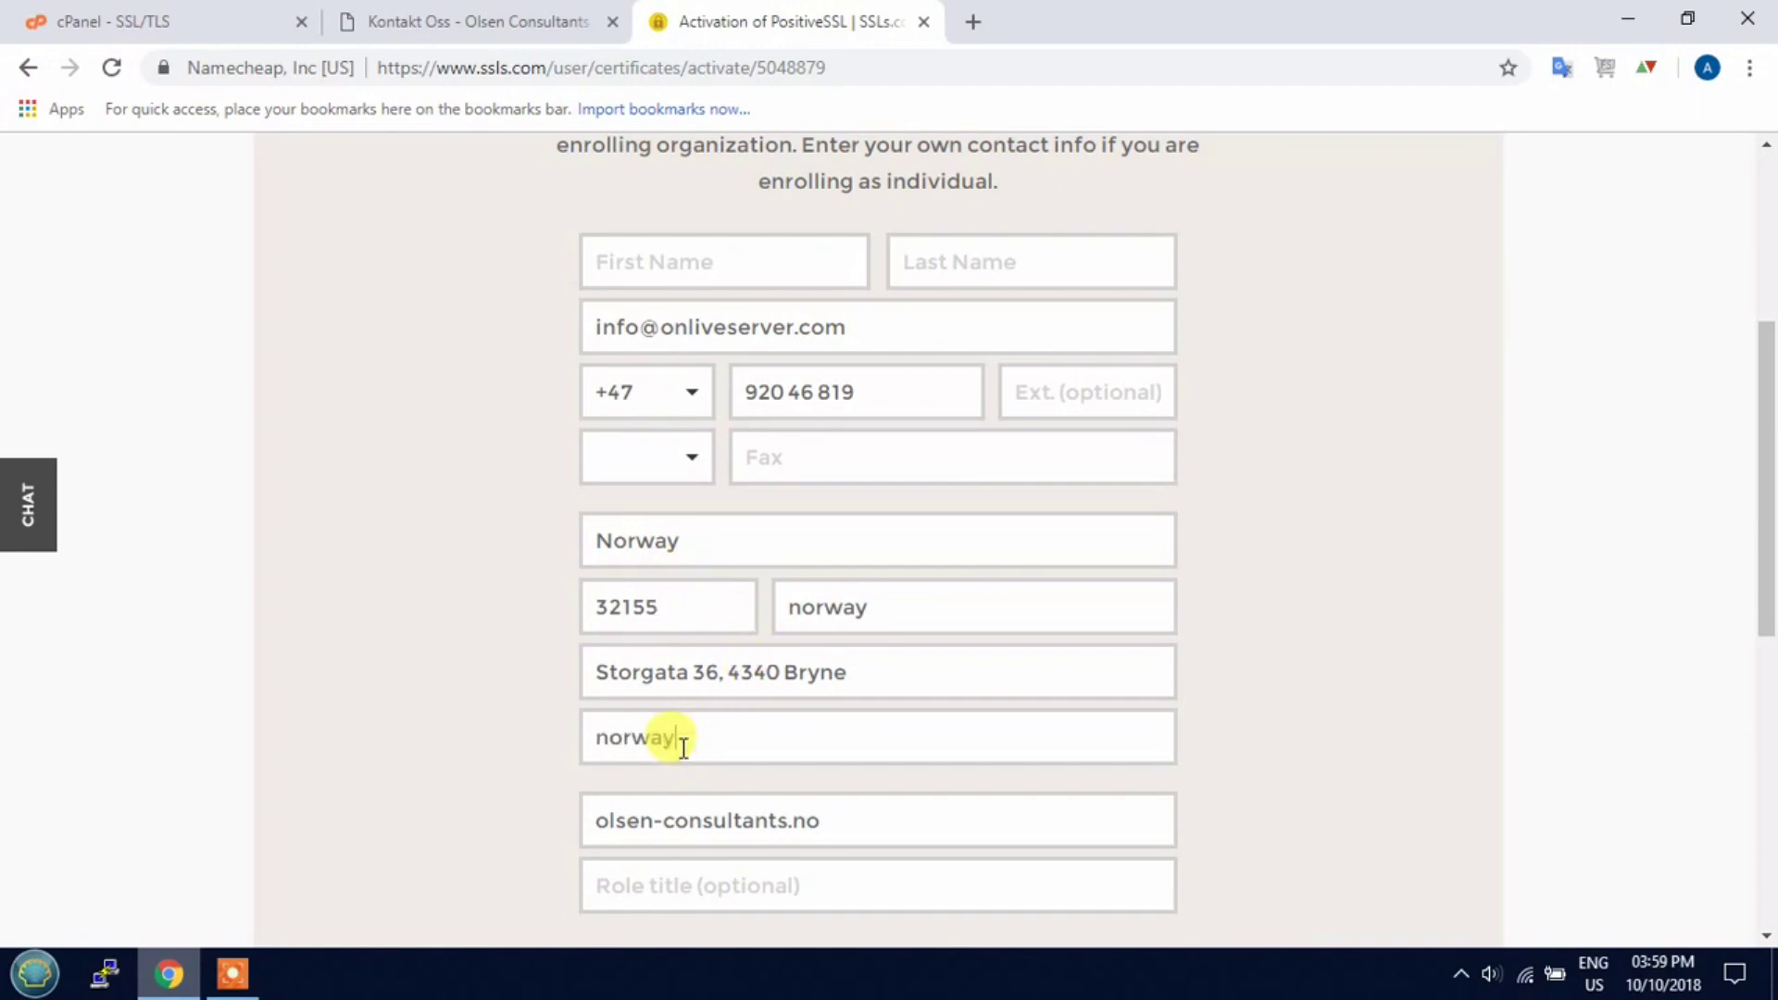
Step: Recheck the company contact page, then submit the contact details with Onward
{"action": "left_click", "coordinate": [439, 21]}
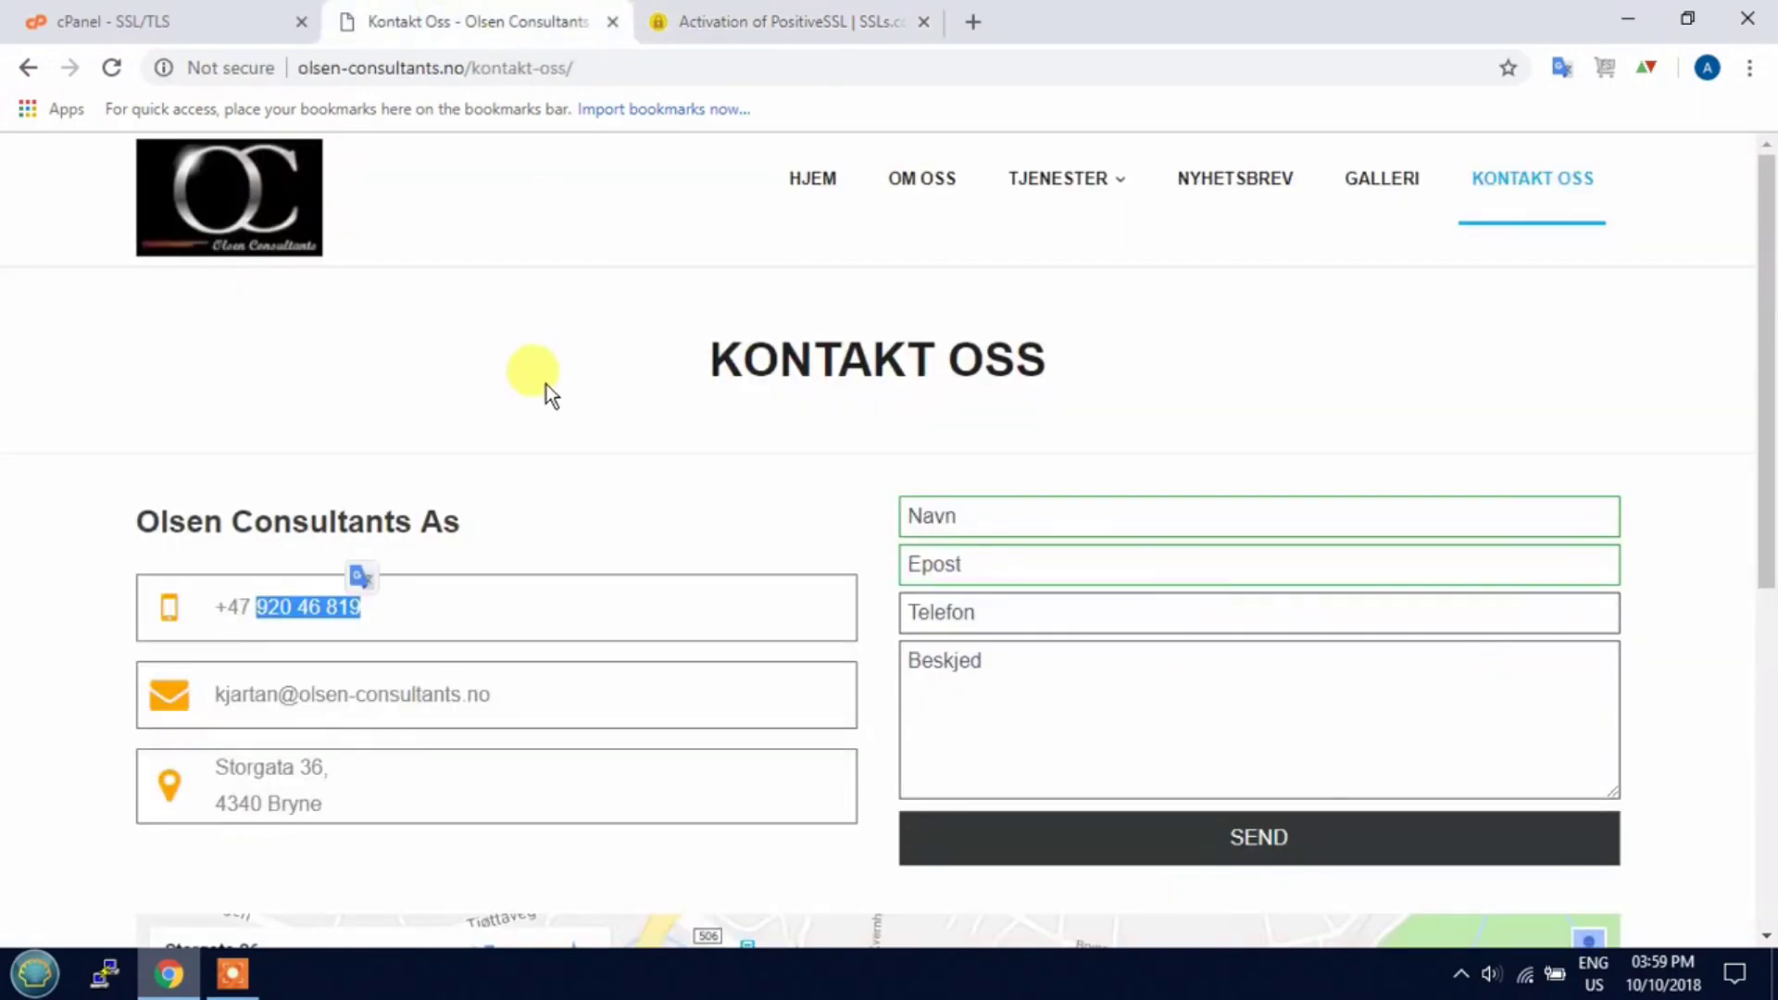
{"action": "left_click", "coordinate": [783, 20]}
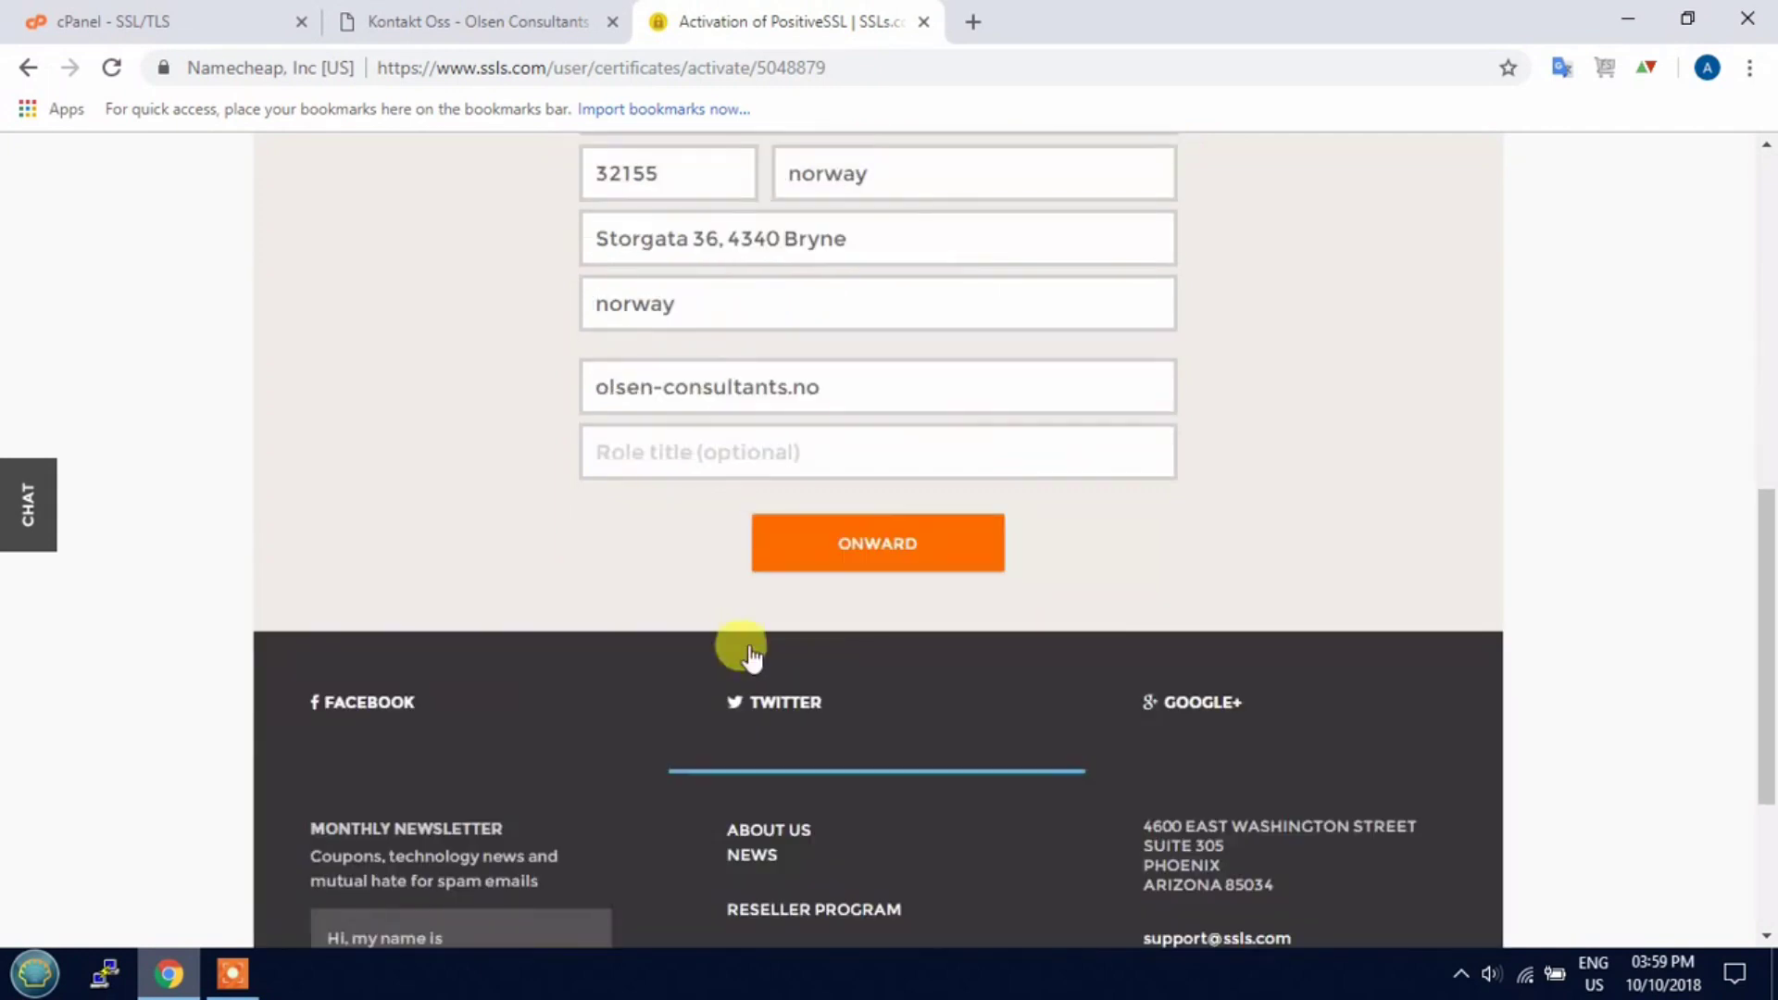
{"action": "scroll", "coordinate": [741, 639], "scroll_direction": "down", "scroll_amount": 5}
{"action": "left_click", "coordinate": [880, 541]}
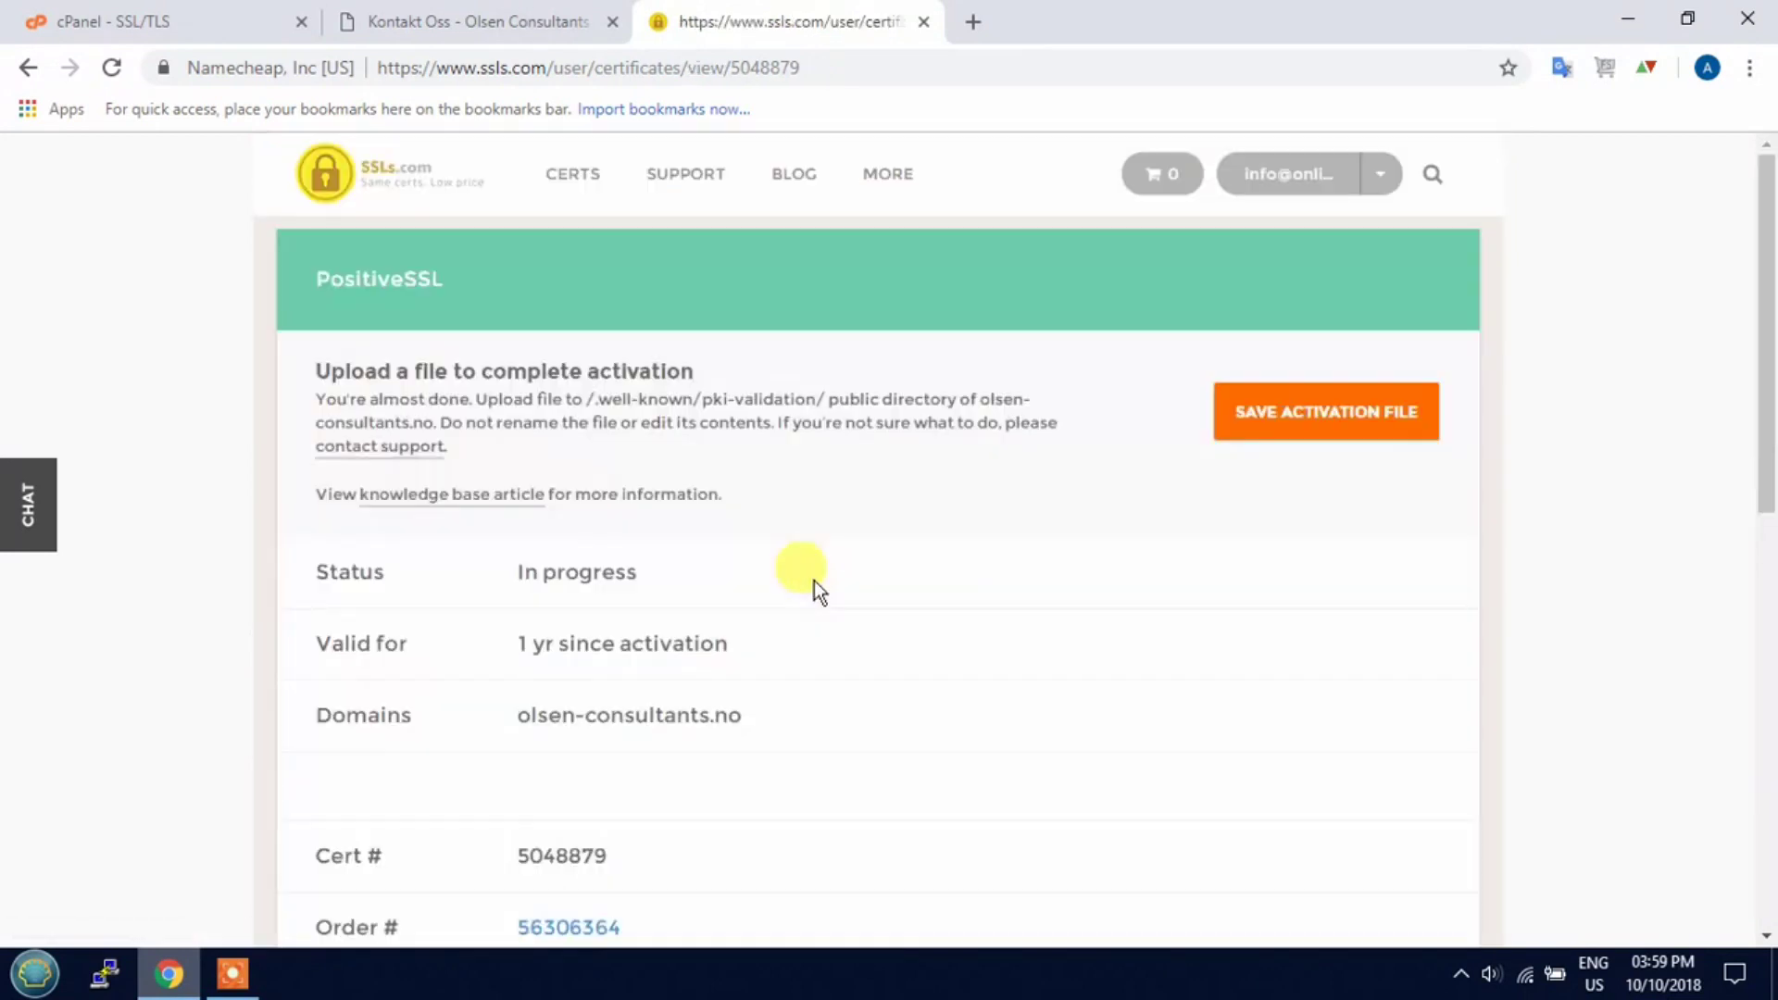
Step: Download the SSLs.com activation file, note its upload path, and open cPanel File Manager settings
{"action": "left_click", "coordinate": [1271, 432]}
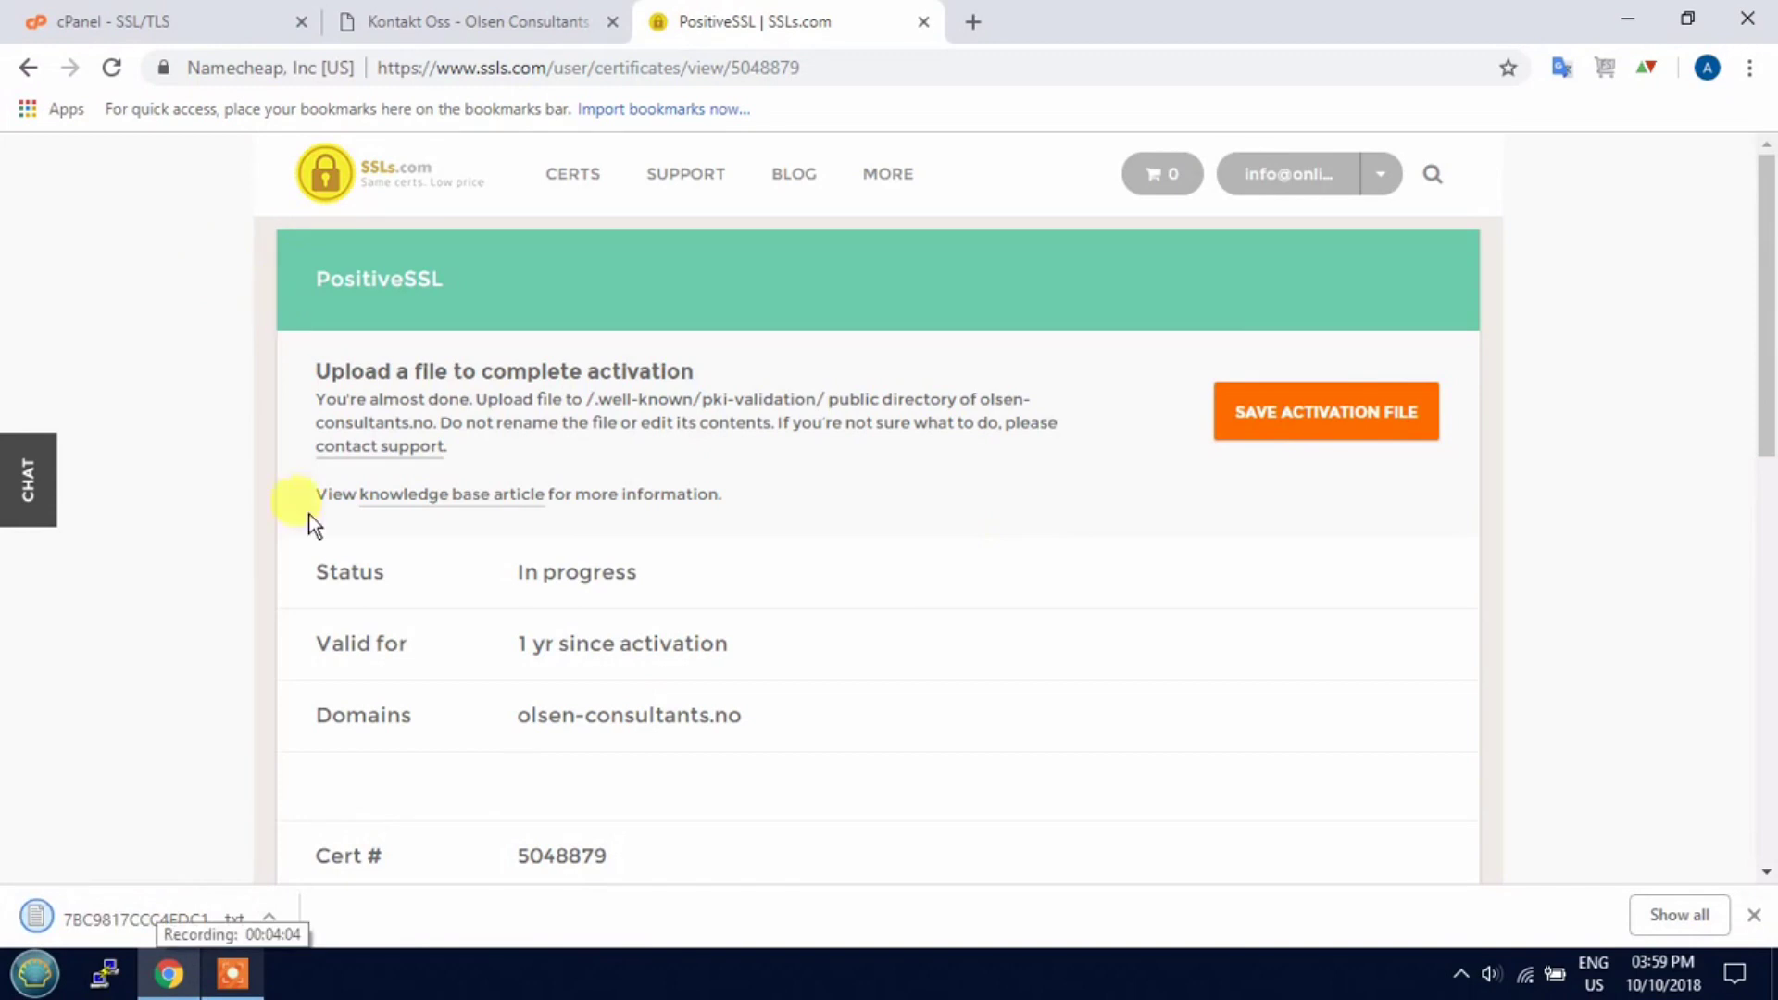
{"action": "left_click", "coordinate": [176, 22]}
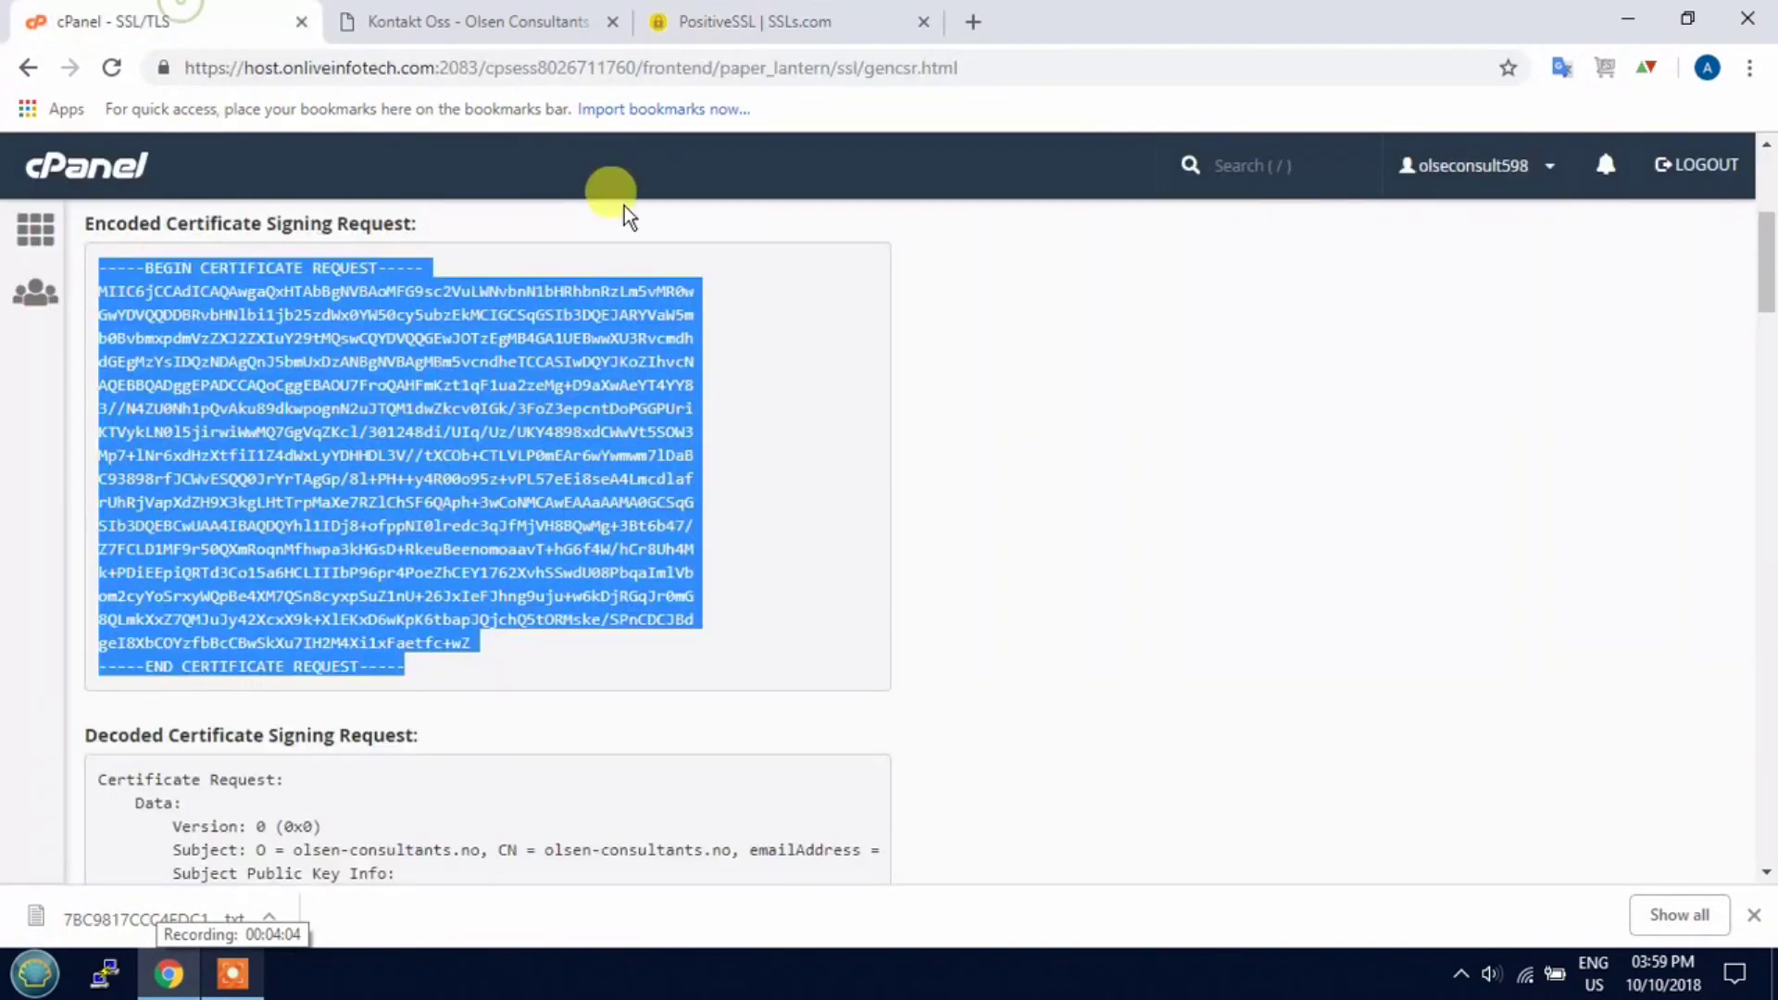
{"action": "left_click", "coordinate": [1232, 167]}
{"action": "type", "text": "file"}
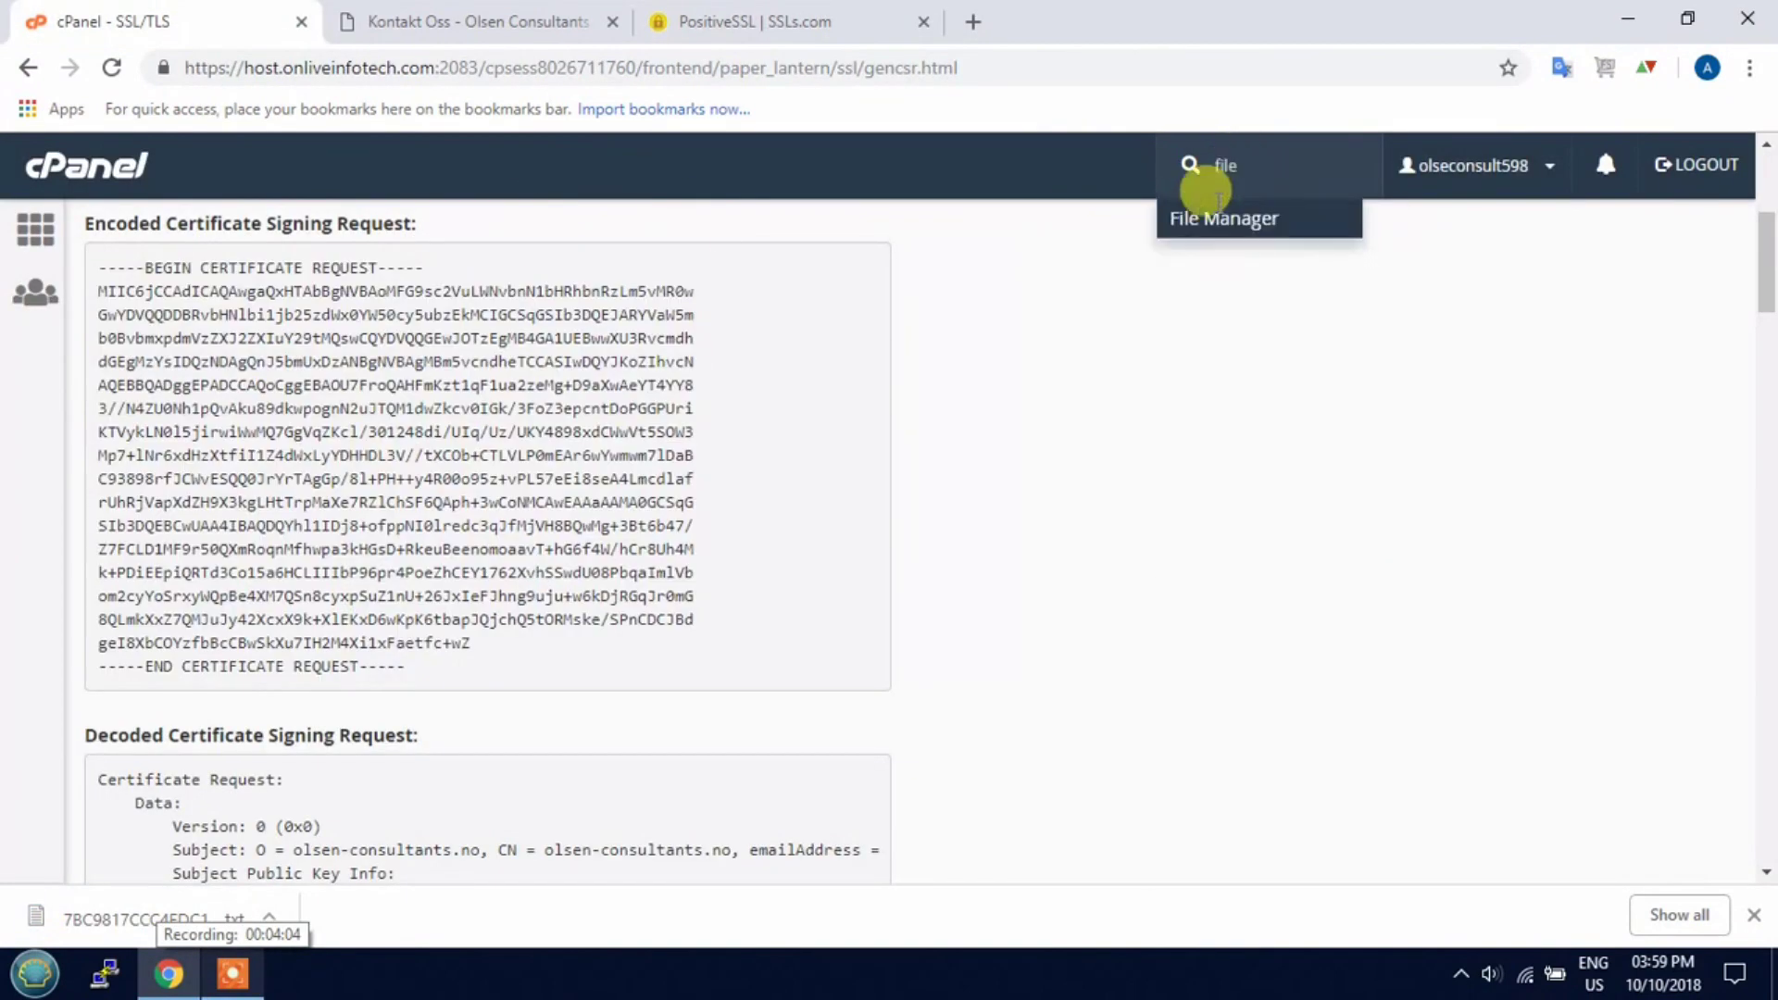
{"action": "left_click", "coordinate": [741, 21]}
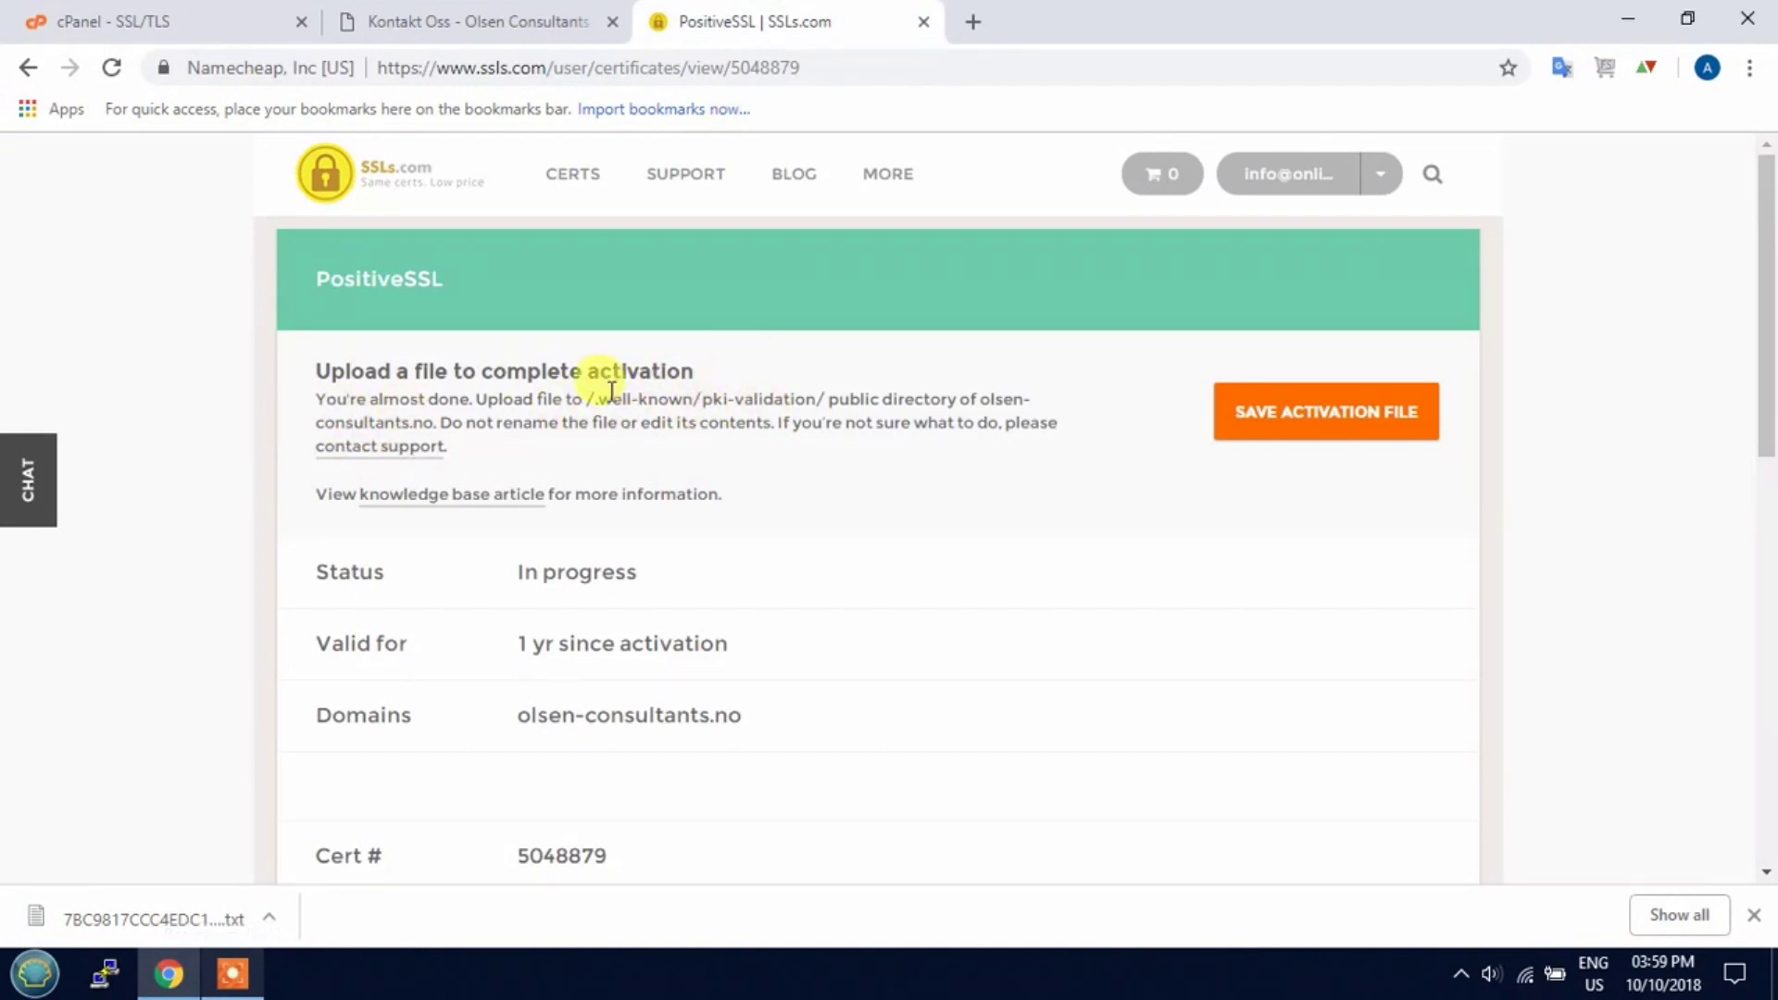
{"action": "left_click_drag", "start_coordinate": [622, 400], "coordinate": [725, 402]}
{"action": "left_click", "coordinate": [176, 22]}
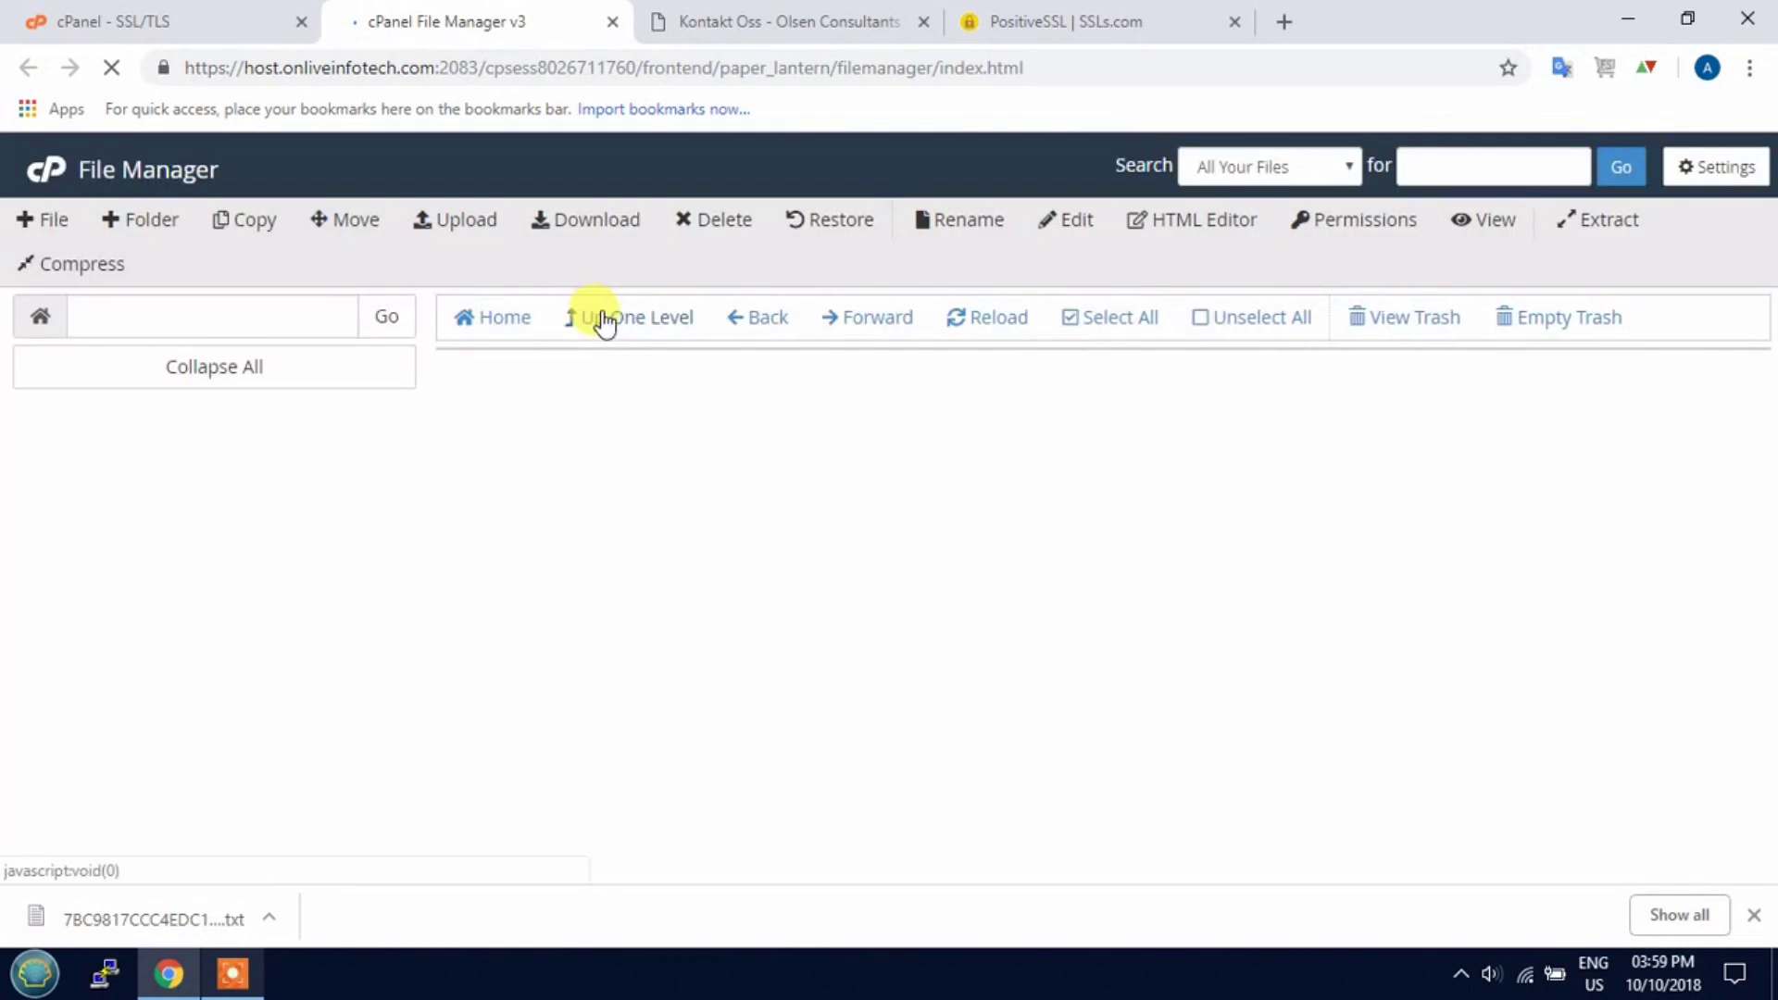
{"action": "left_click", "coordinate": [1719, 169]}
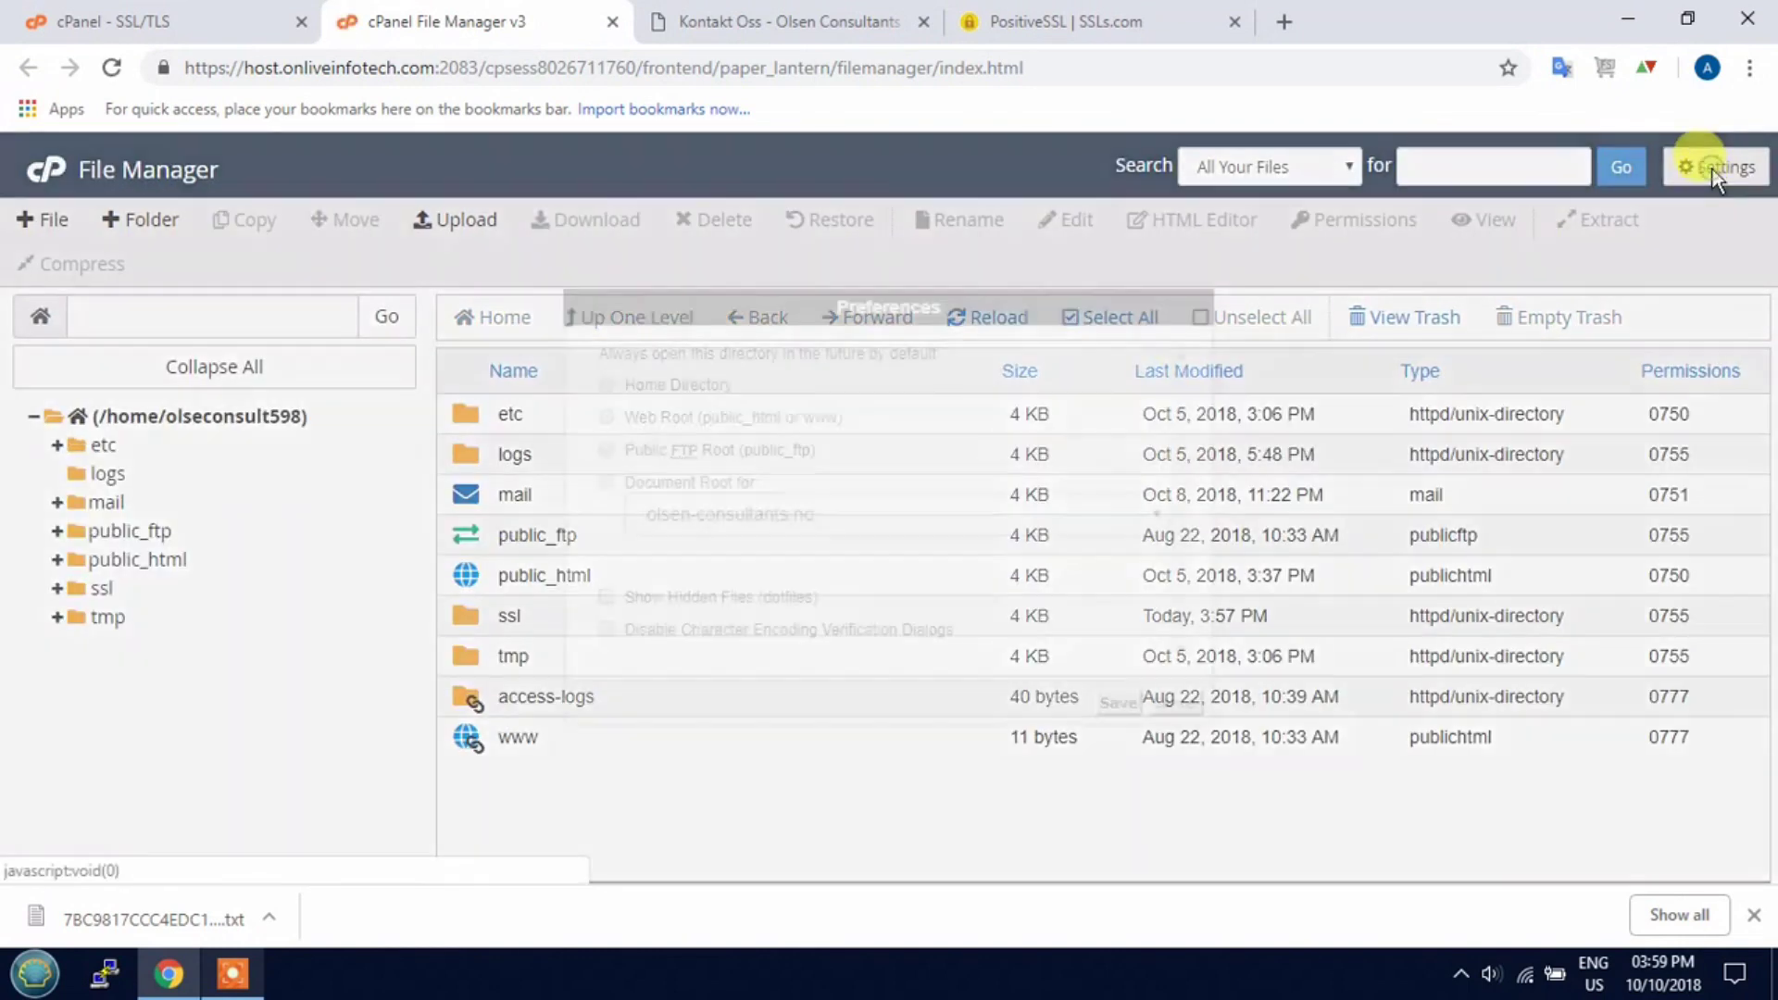
Step: Enable Show Hidden Files, toggle encoding verification, save, then open the public_html folder
{"action": "left_click", "coordinate": [693, 599]}
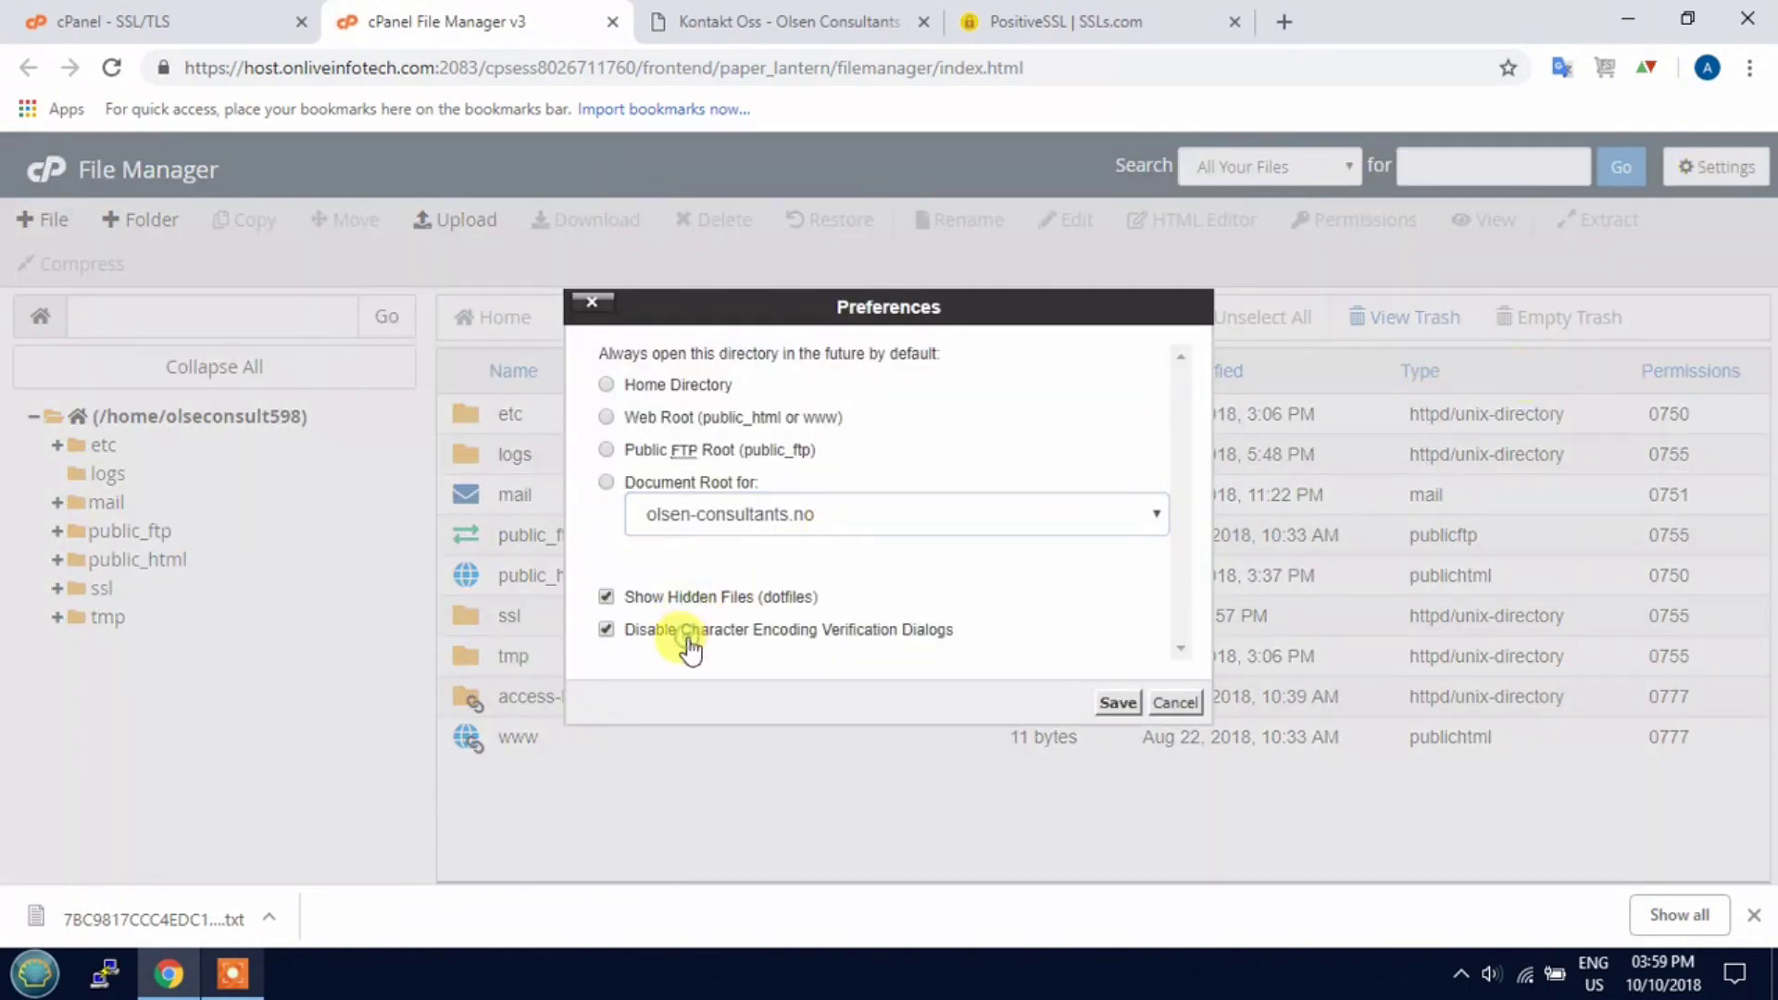
{"action": "left_click", "coordinate": [1128, 705]}
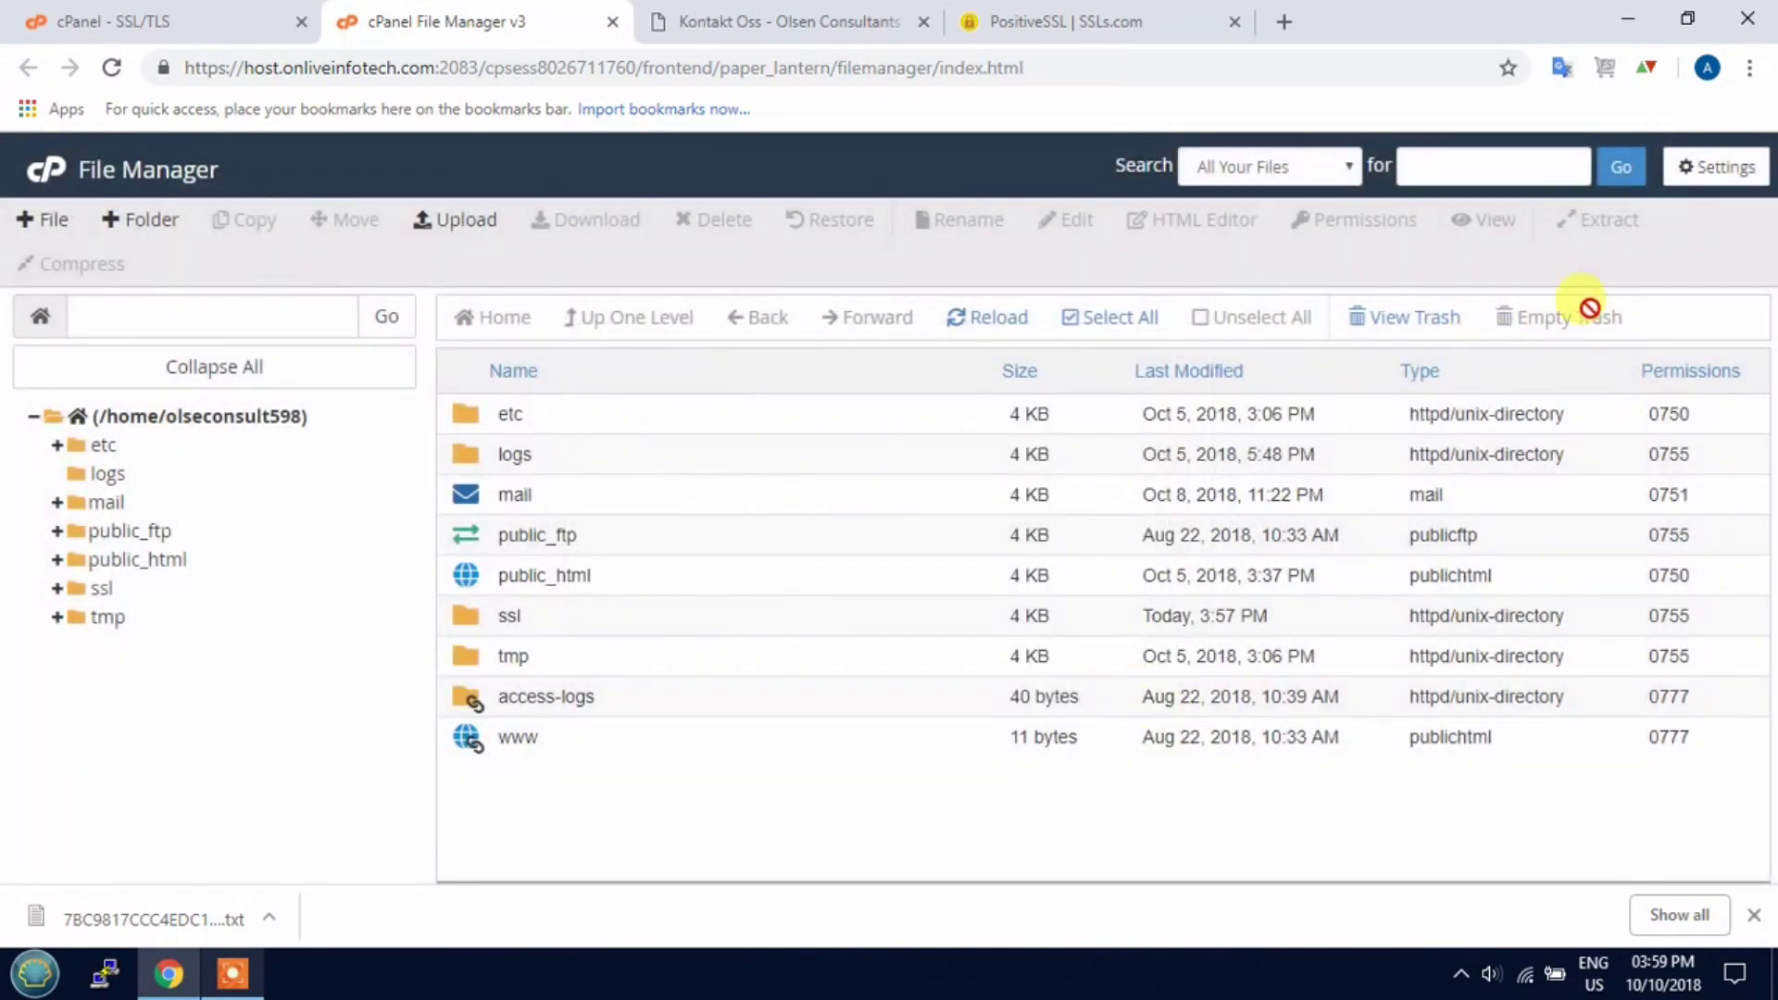
{"action": "left_click", "coordinate": [1709, 176]}
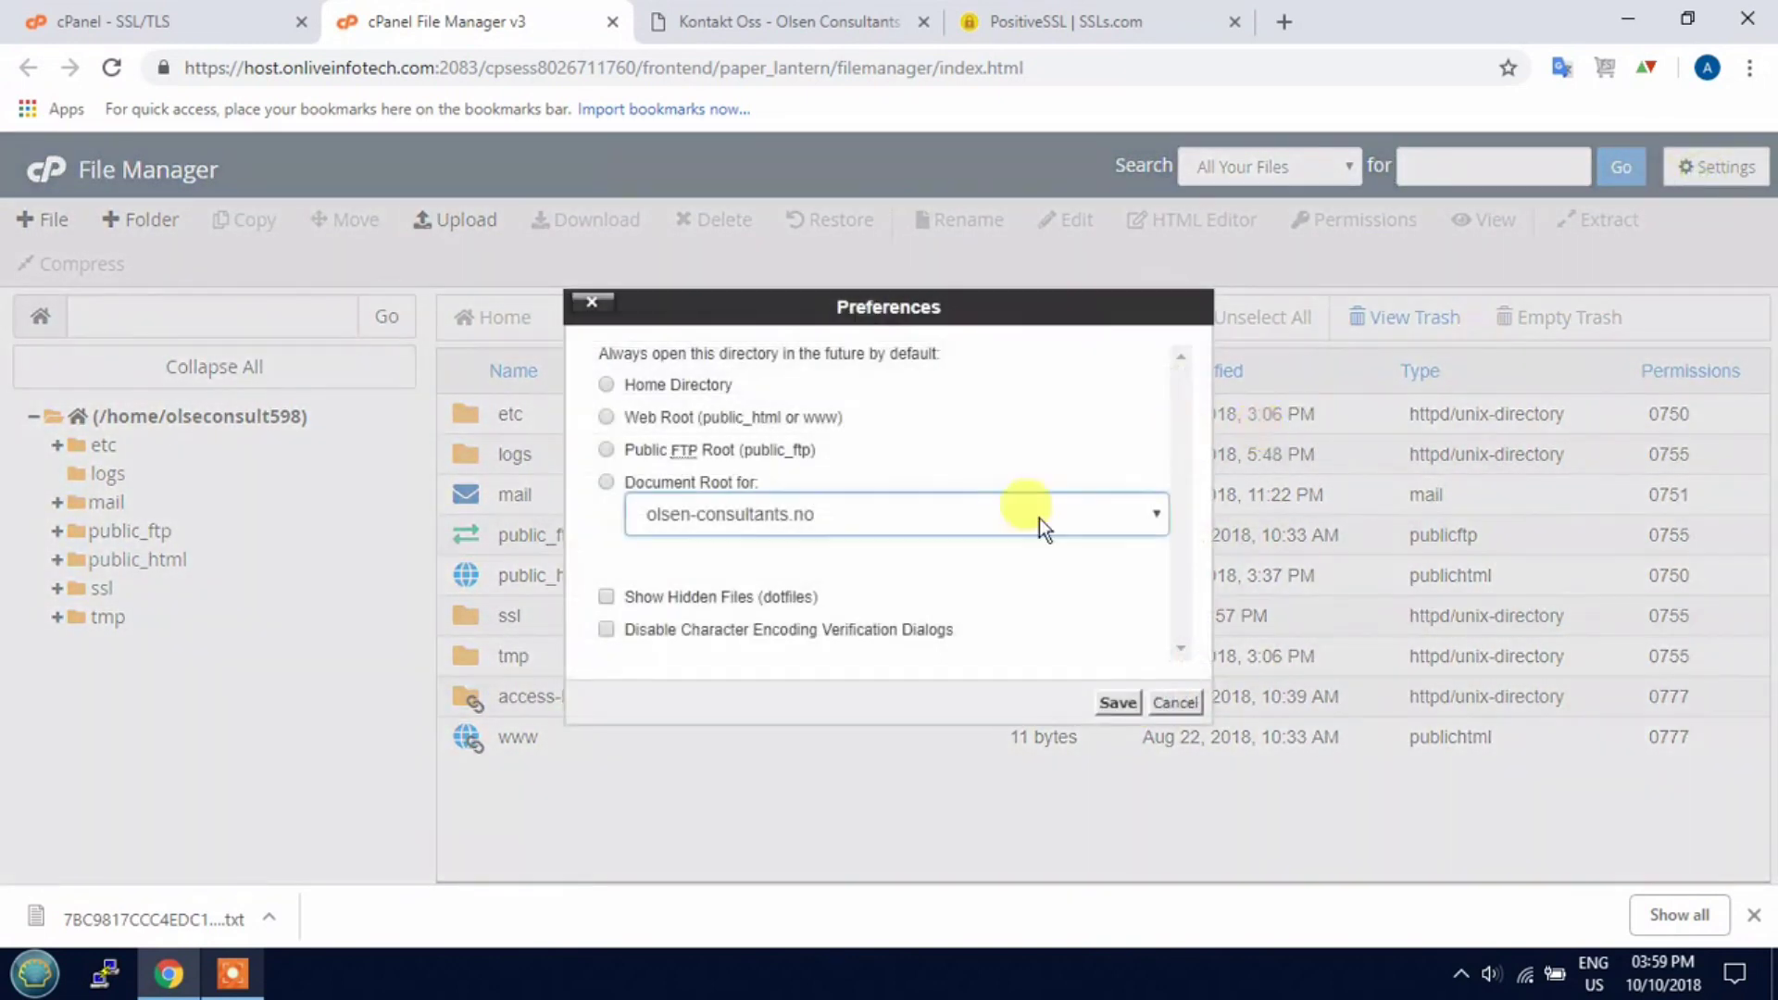
{"action": "left_click", "coordinate": [706, 629]}
{"action": "left_click", "coordinate": [1121, 704]}
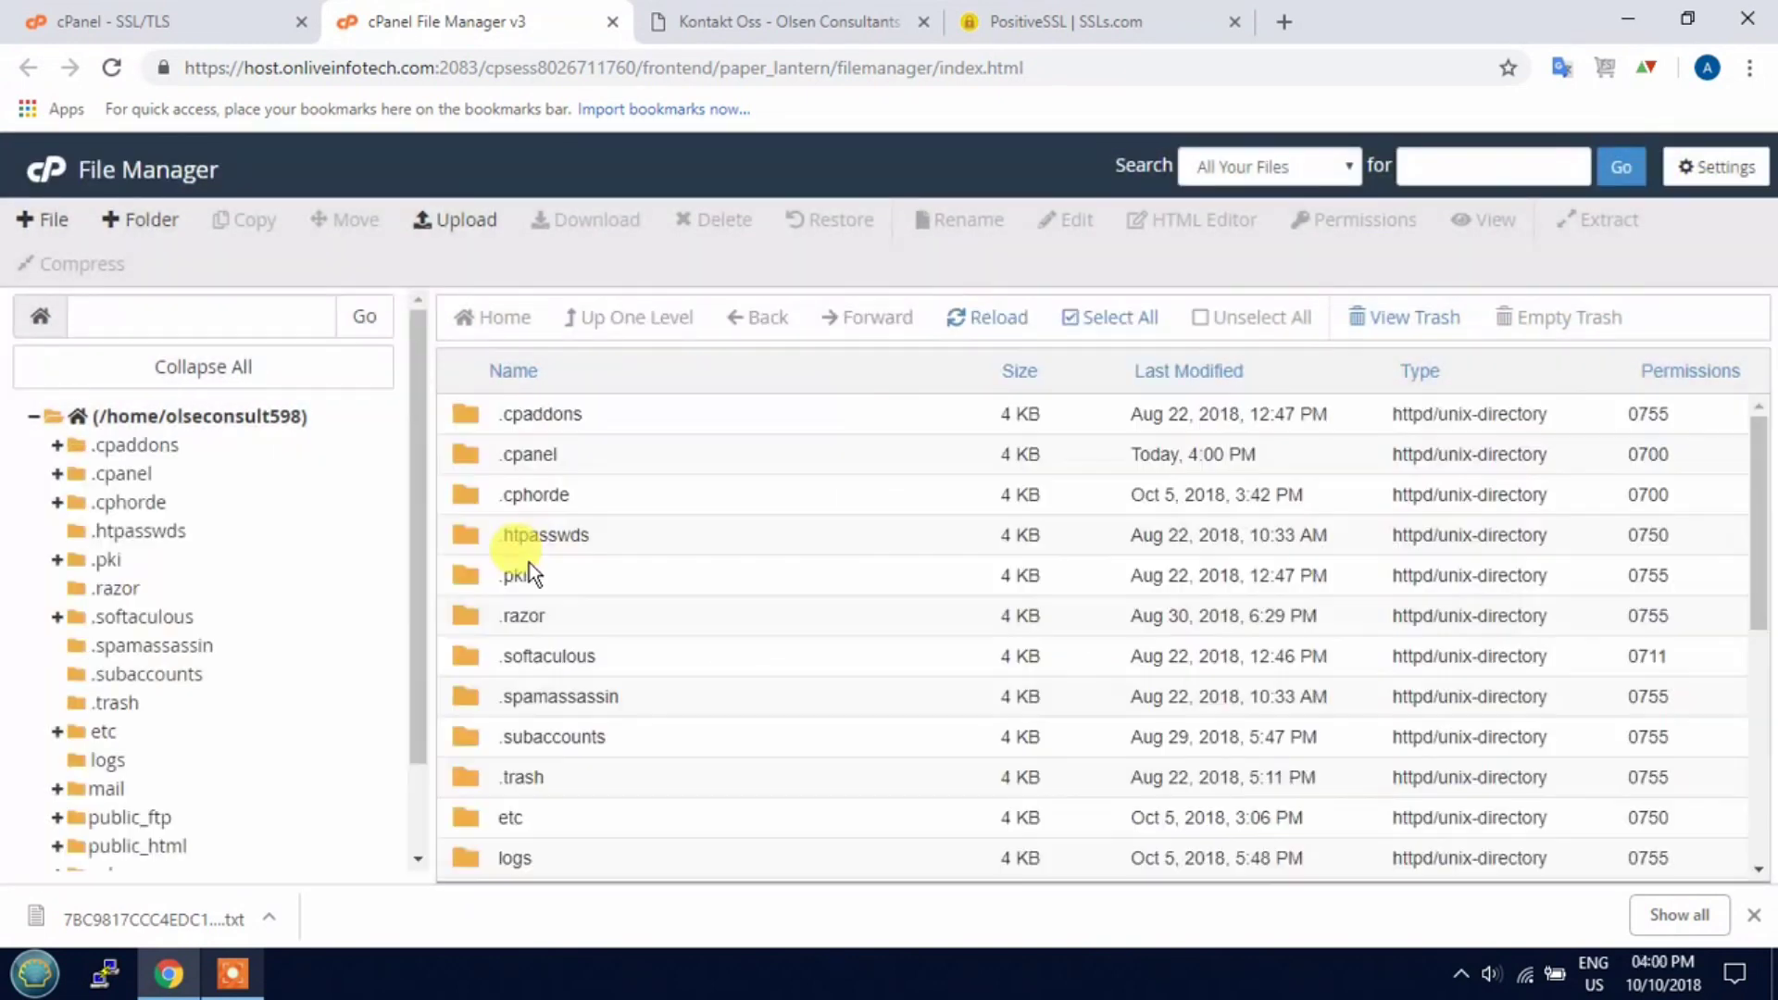
{"action": "scroll", "coordinate": [533, 626], "scroll_direction": "down", "scroll_amount": 5}
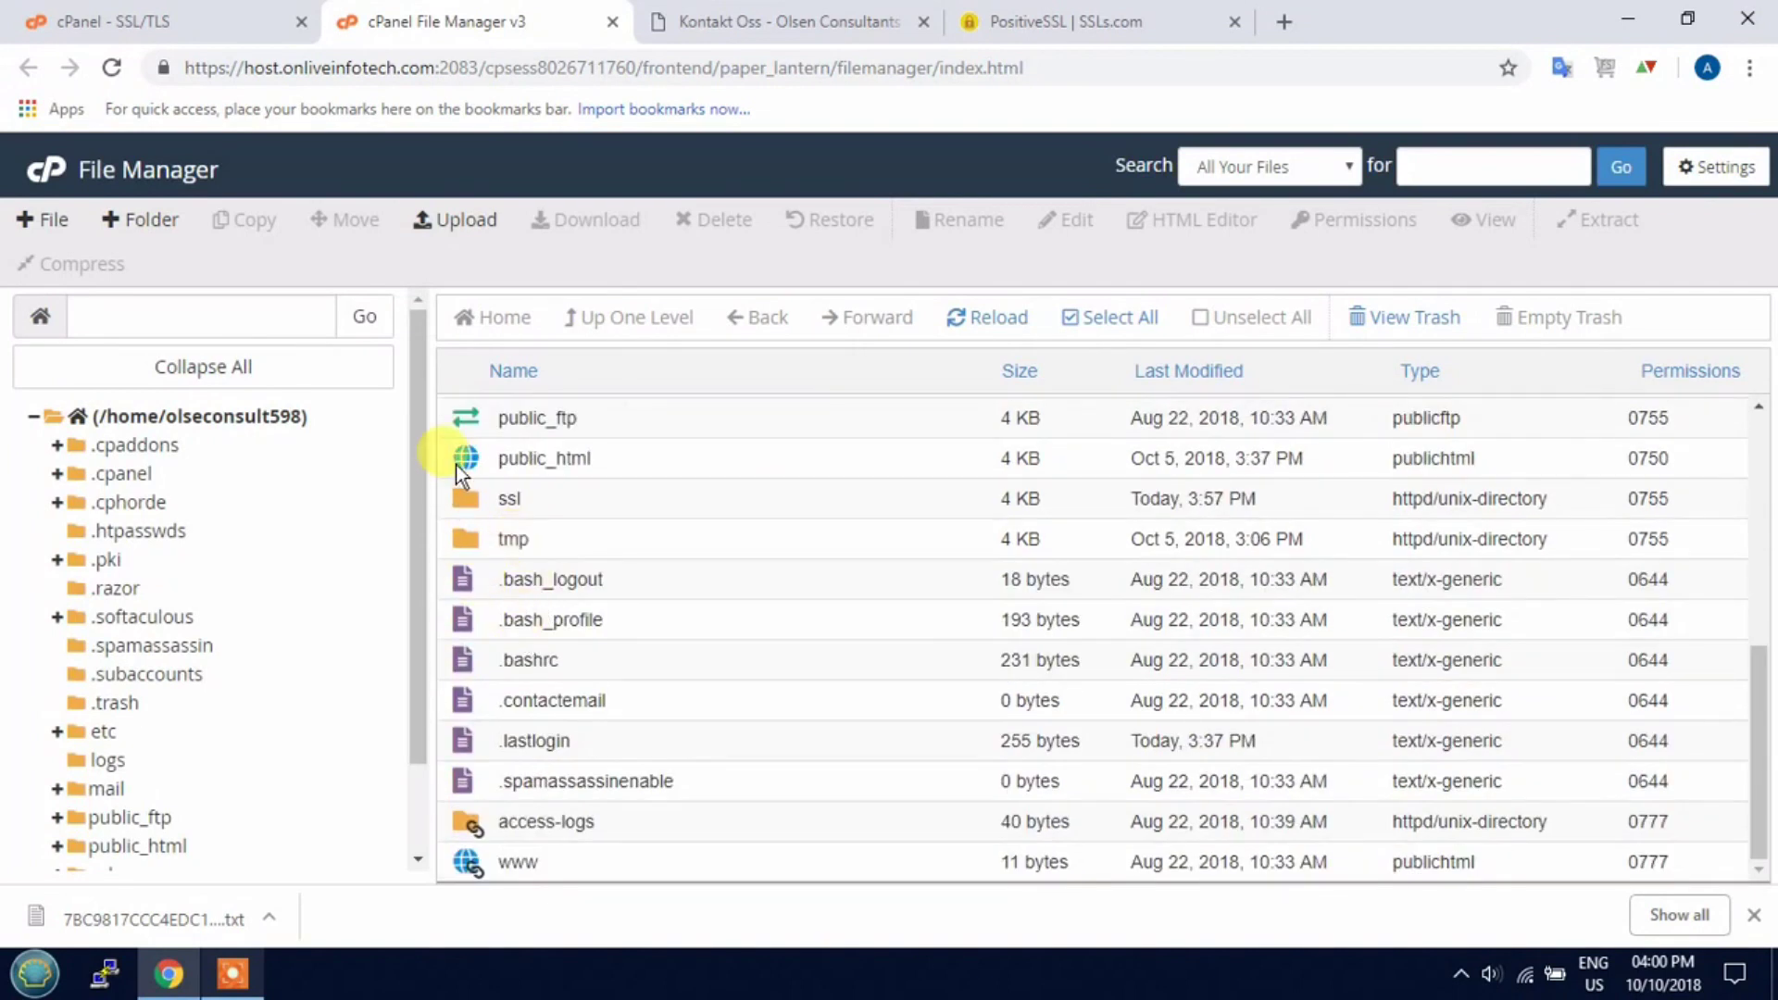
{"action": "double_click", "coordinate": [456, 461]}
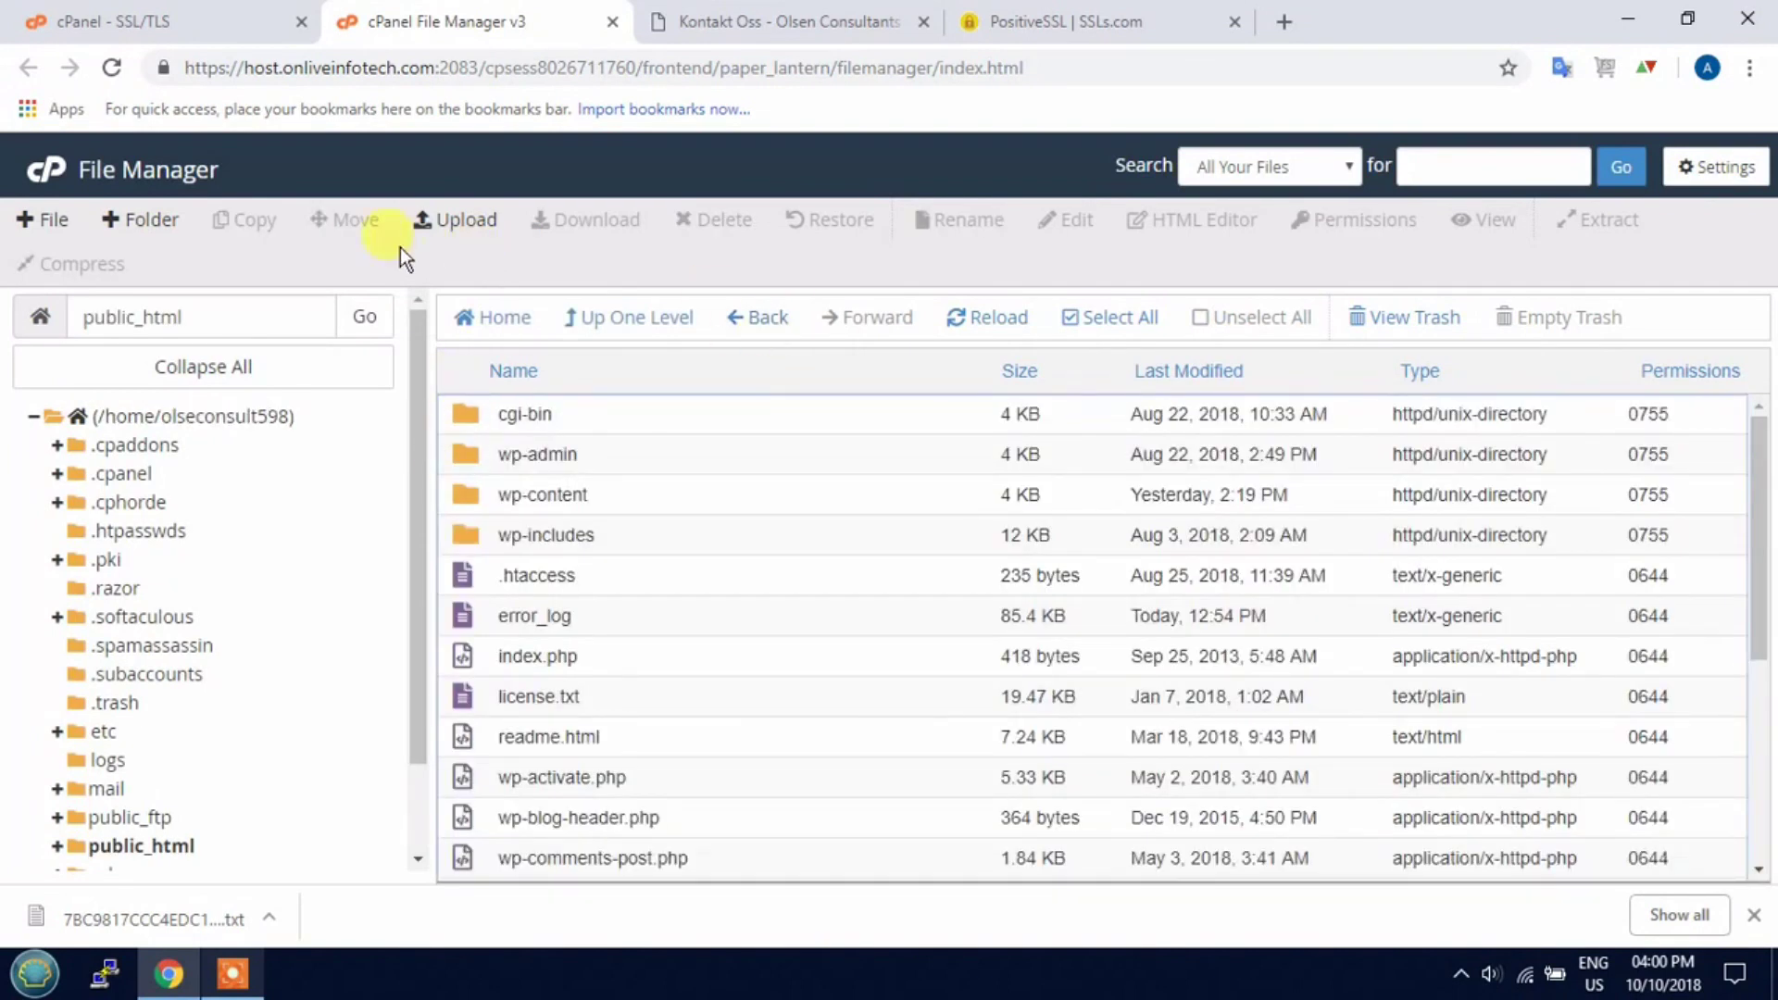
Step: Create a .well-known folder in public_html, copying its name from the activation instructions, and open it
{"action": "left_click", "coordinate": [130, 220]}
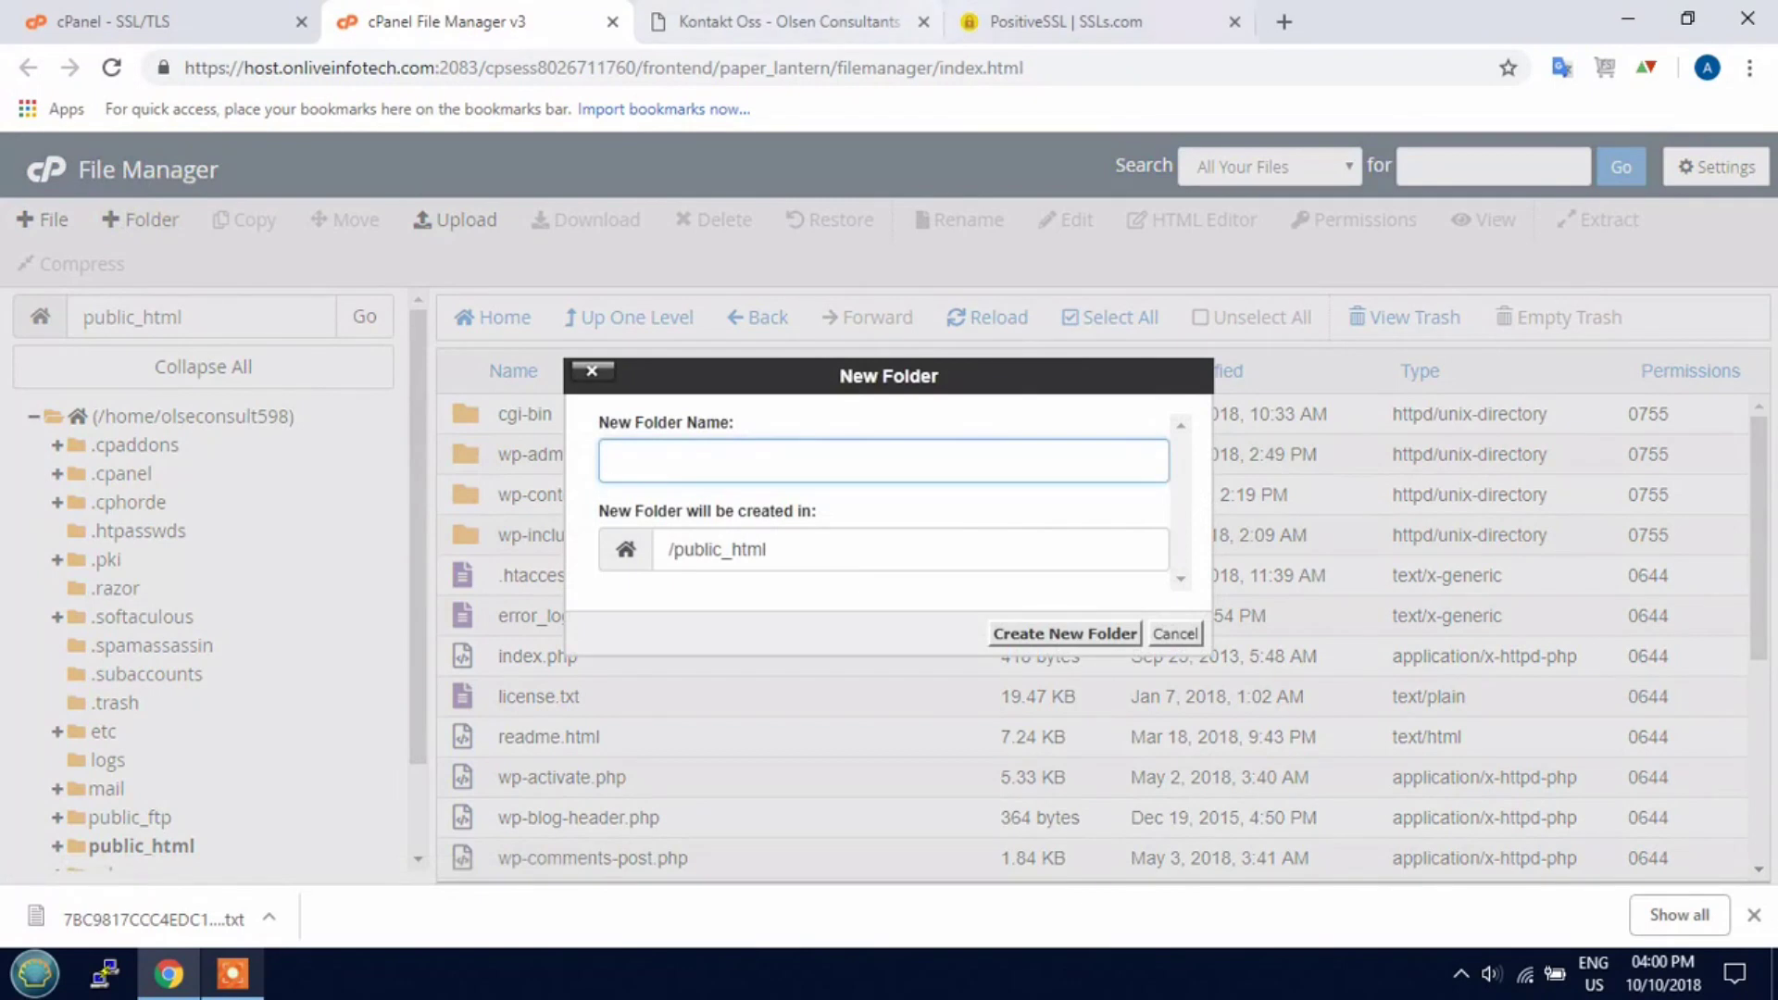
{"action": "left_click", "coordinate": [1000, 21]}
{"action": "left_click", "coordinate": [519, 398]}
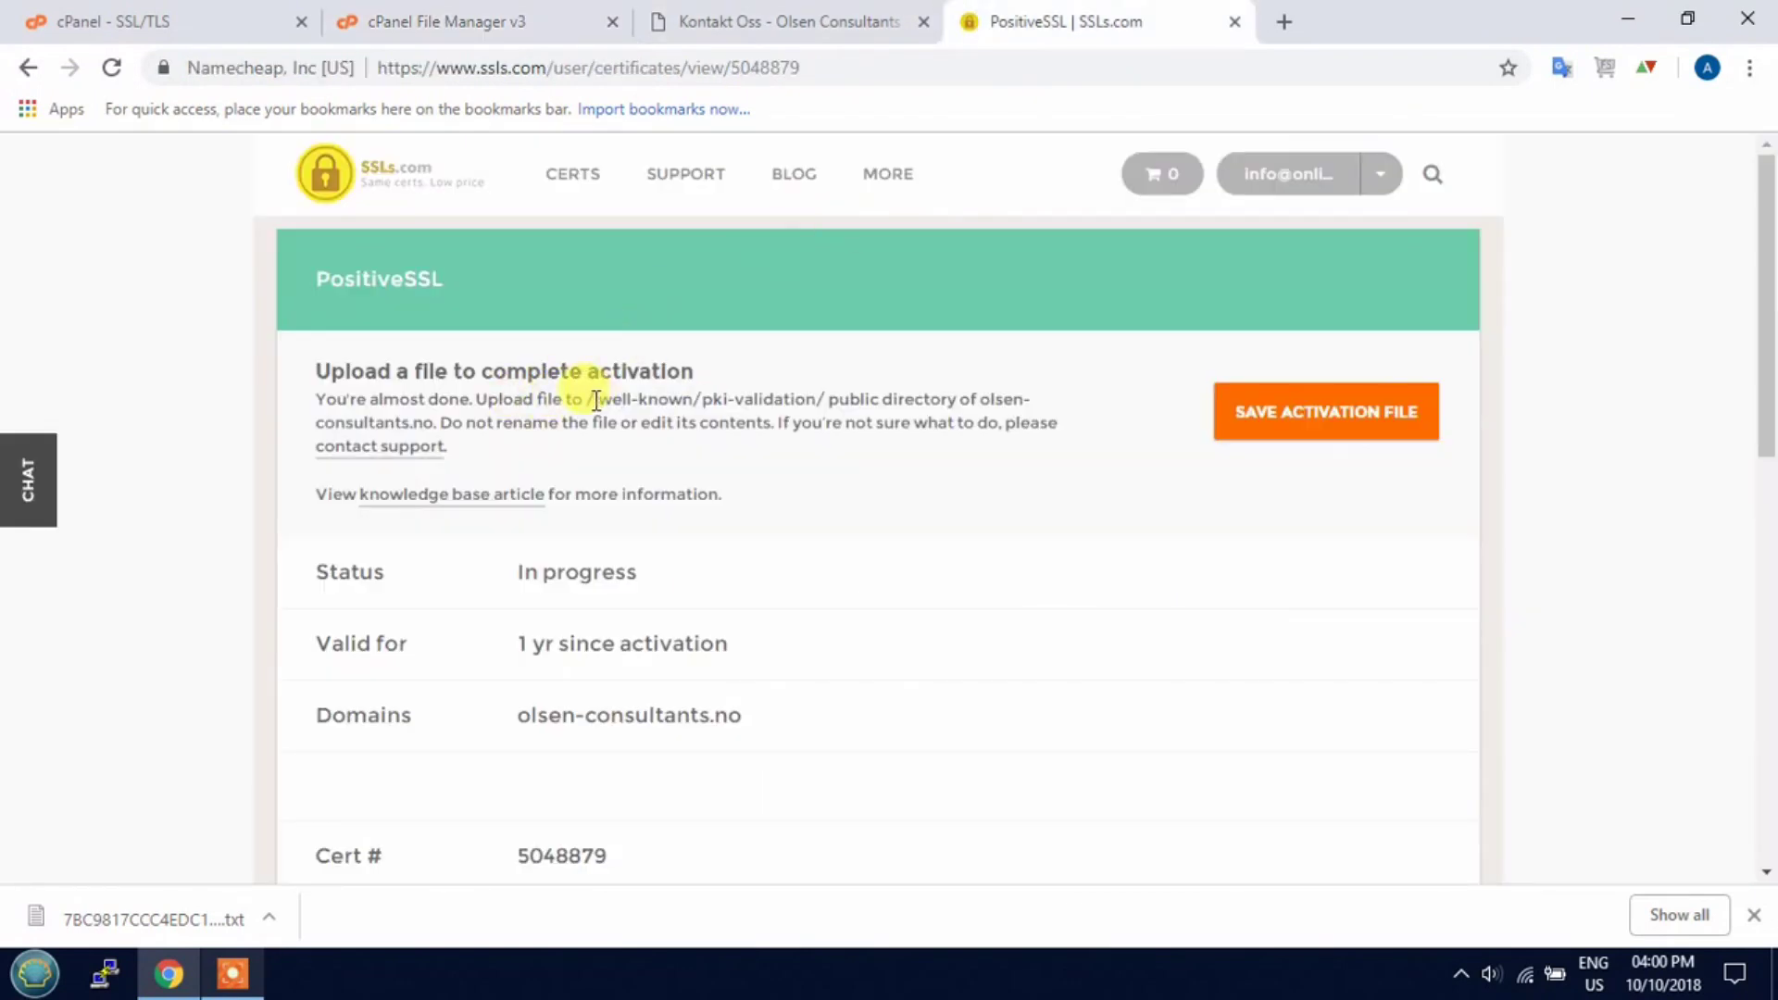
{"action": "left_click_drag", "start_coordinate": [606, 402], "coordinate": [703, 402]}
{"action": "key", "text": "ctrl+c"}
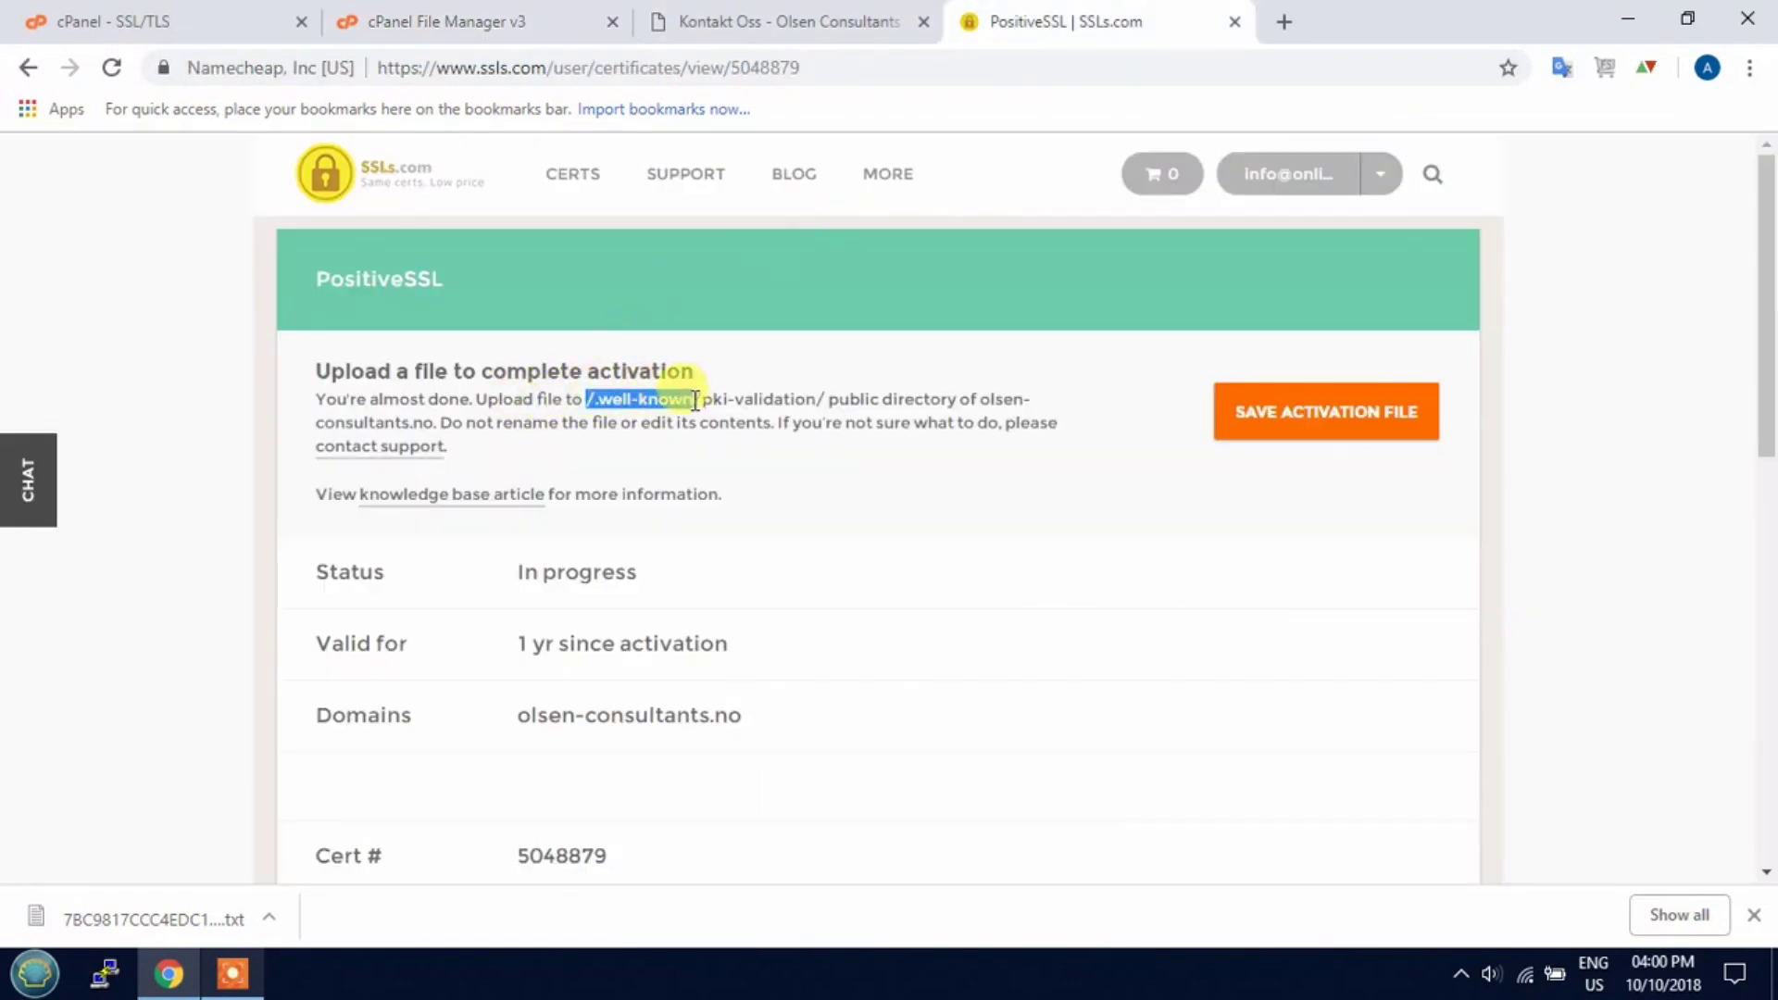
{"action": "left_click", "coordinate": [512, 11]}
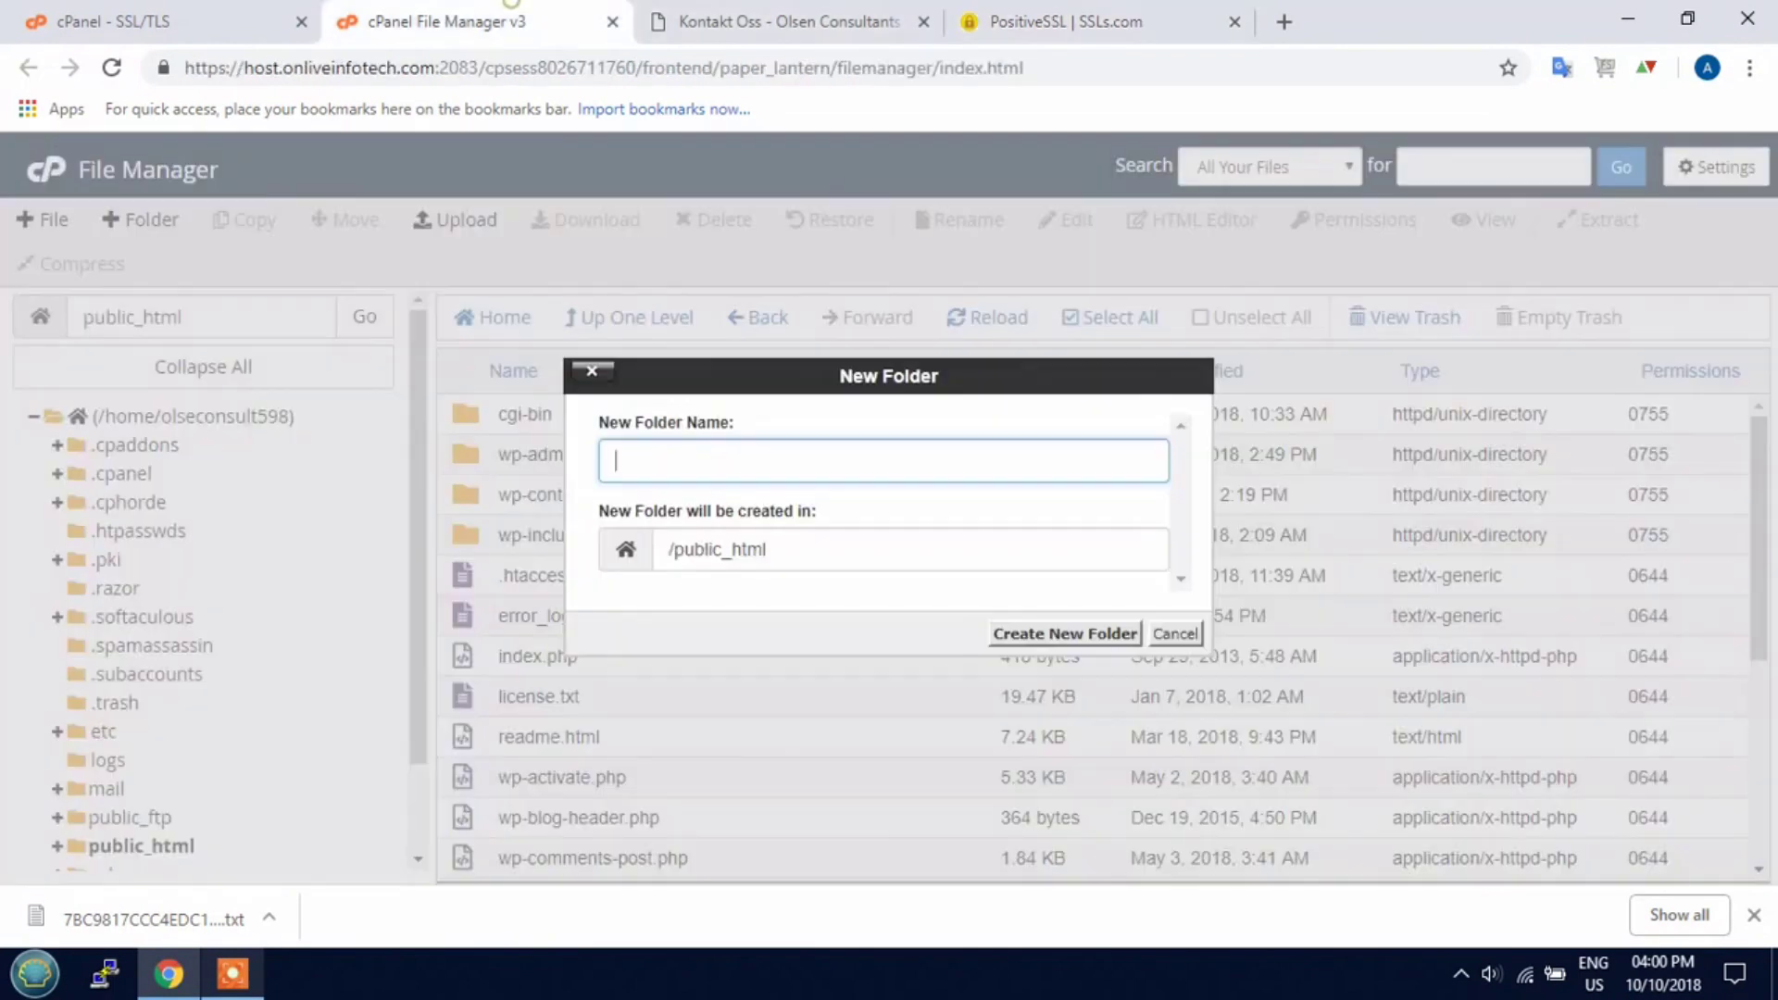
{"action": "left_click", "coordinate": [679, 460]}
{"action": "key", "text": "ctrl+v"}
{"action": "left_click", "coordinate": [621, 461]}
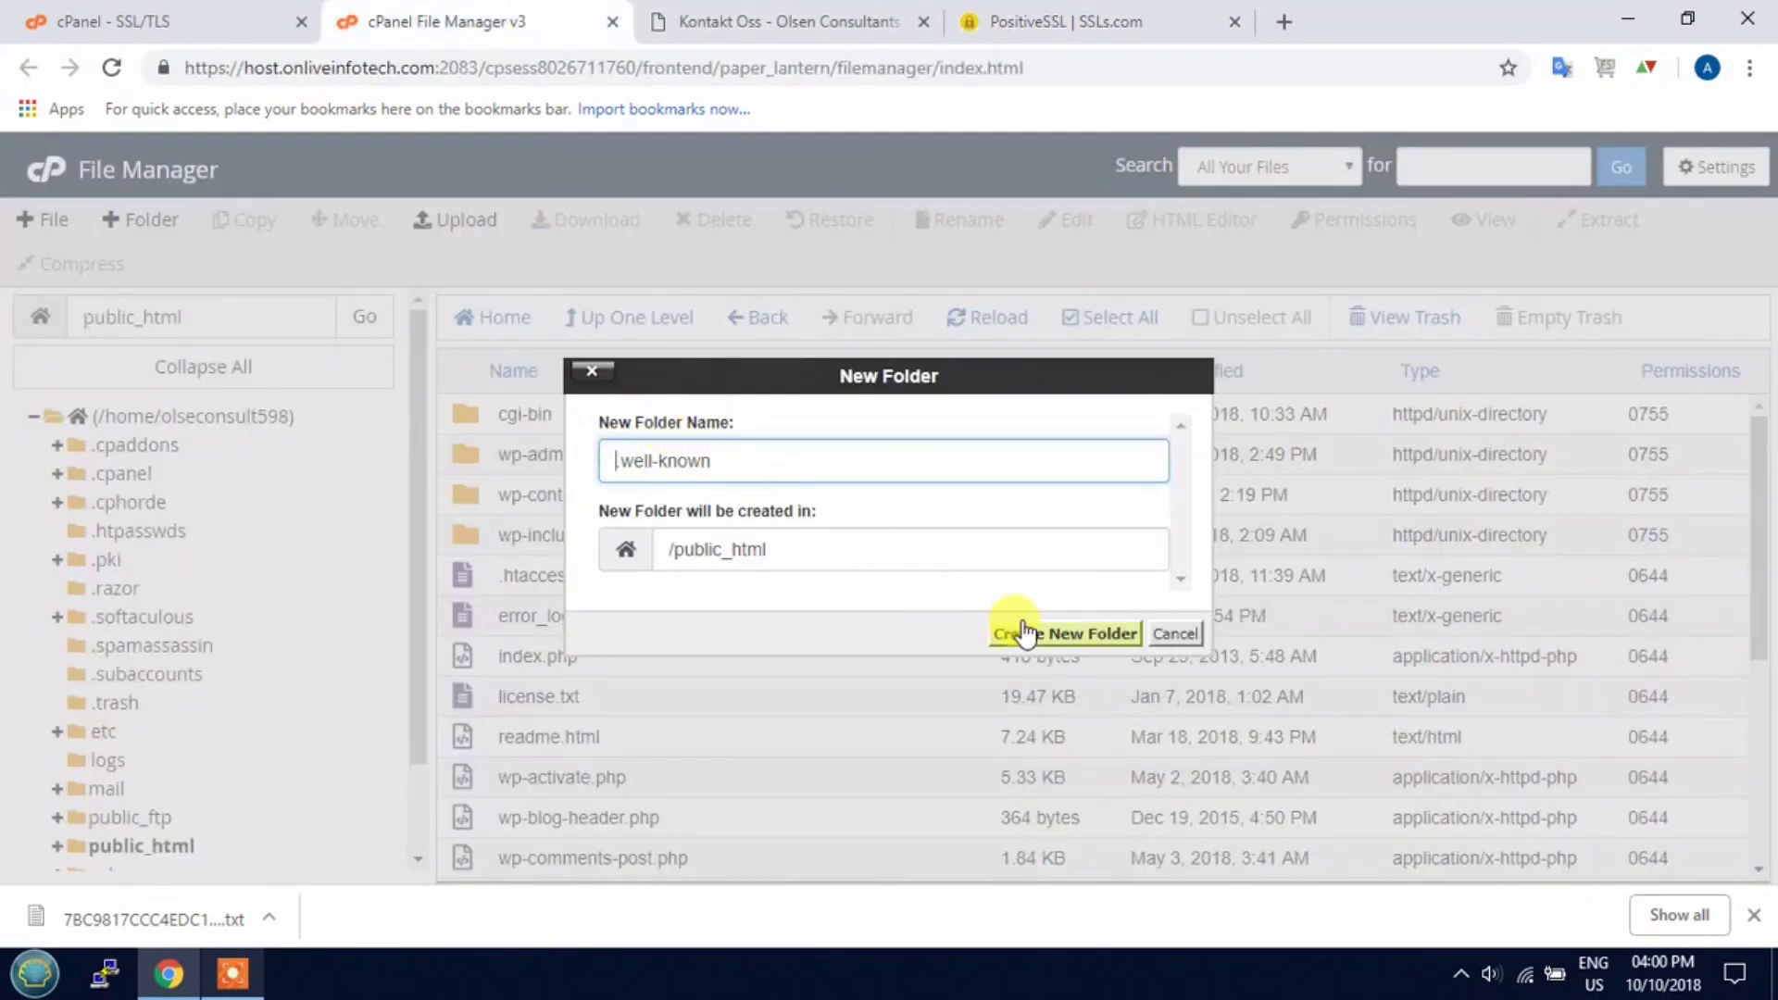
{"action": "left_click", "coordinate": [1019, 633]}
{"action": "double_click", "coordinate": [476, 426]}
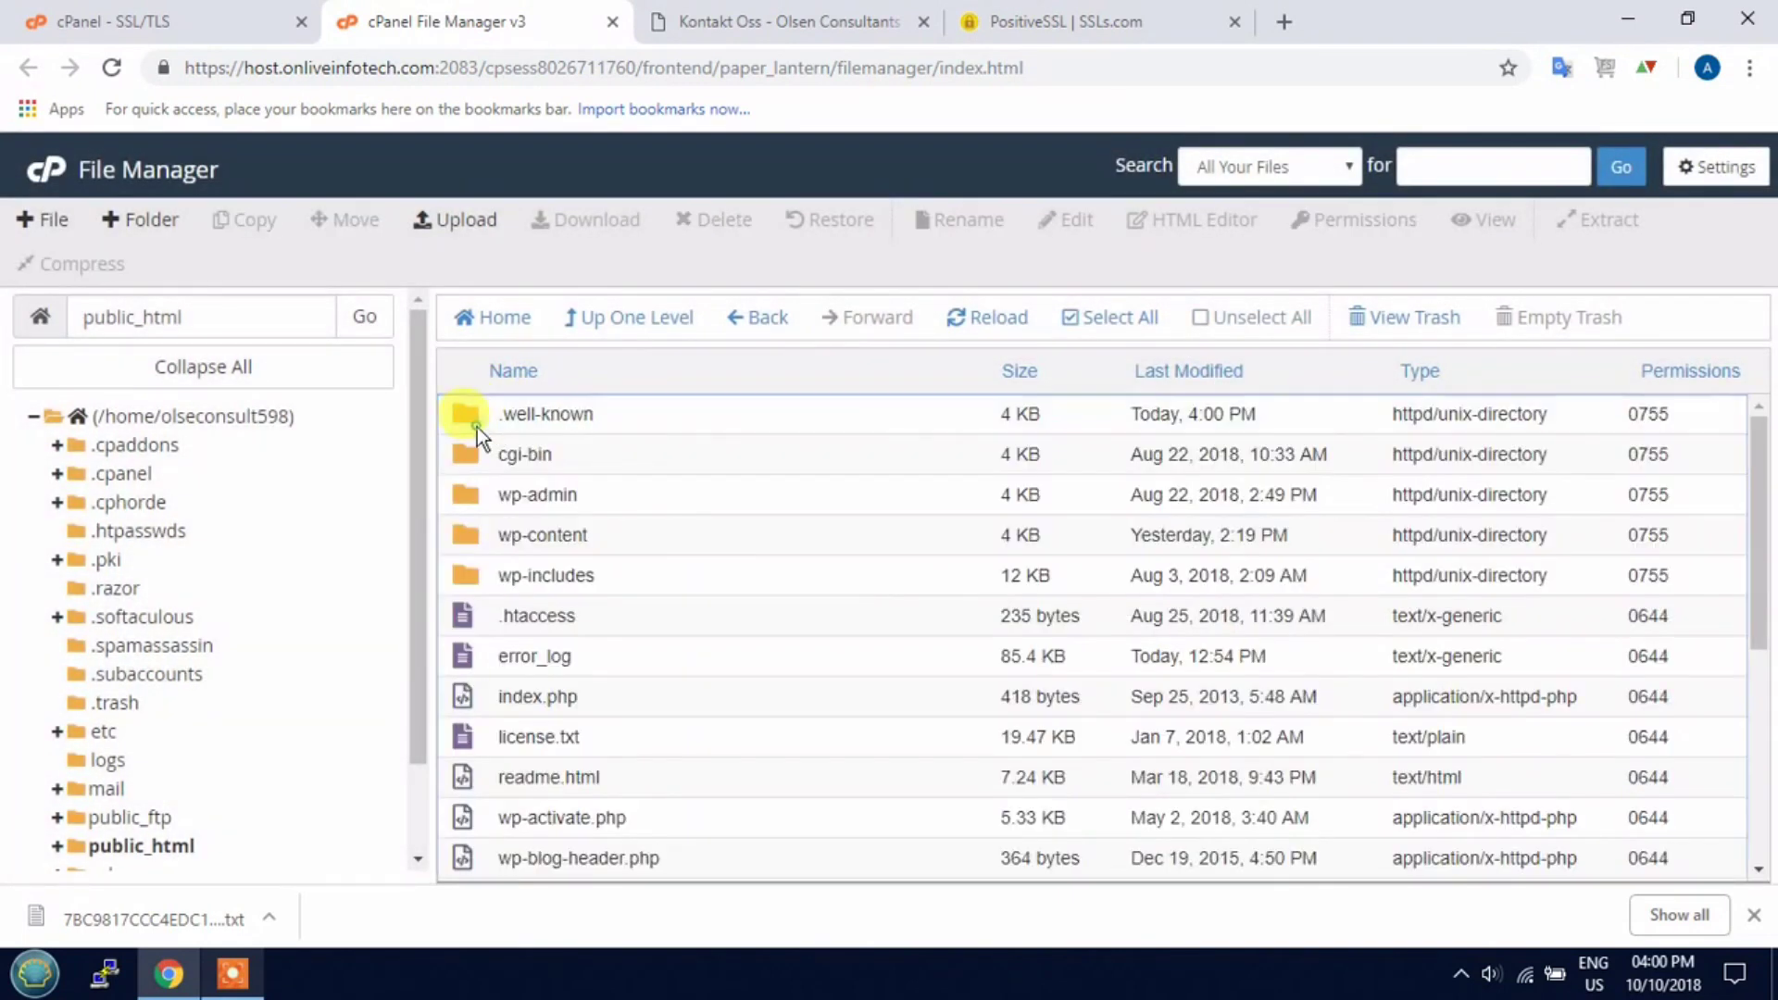
Step: Create a pki-validation folder inside .well-known and open it
{"action": "left_click", "coordinate": [1065, 21]}
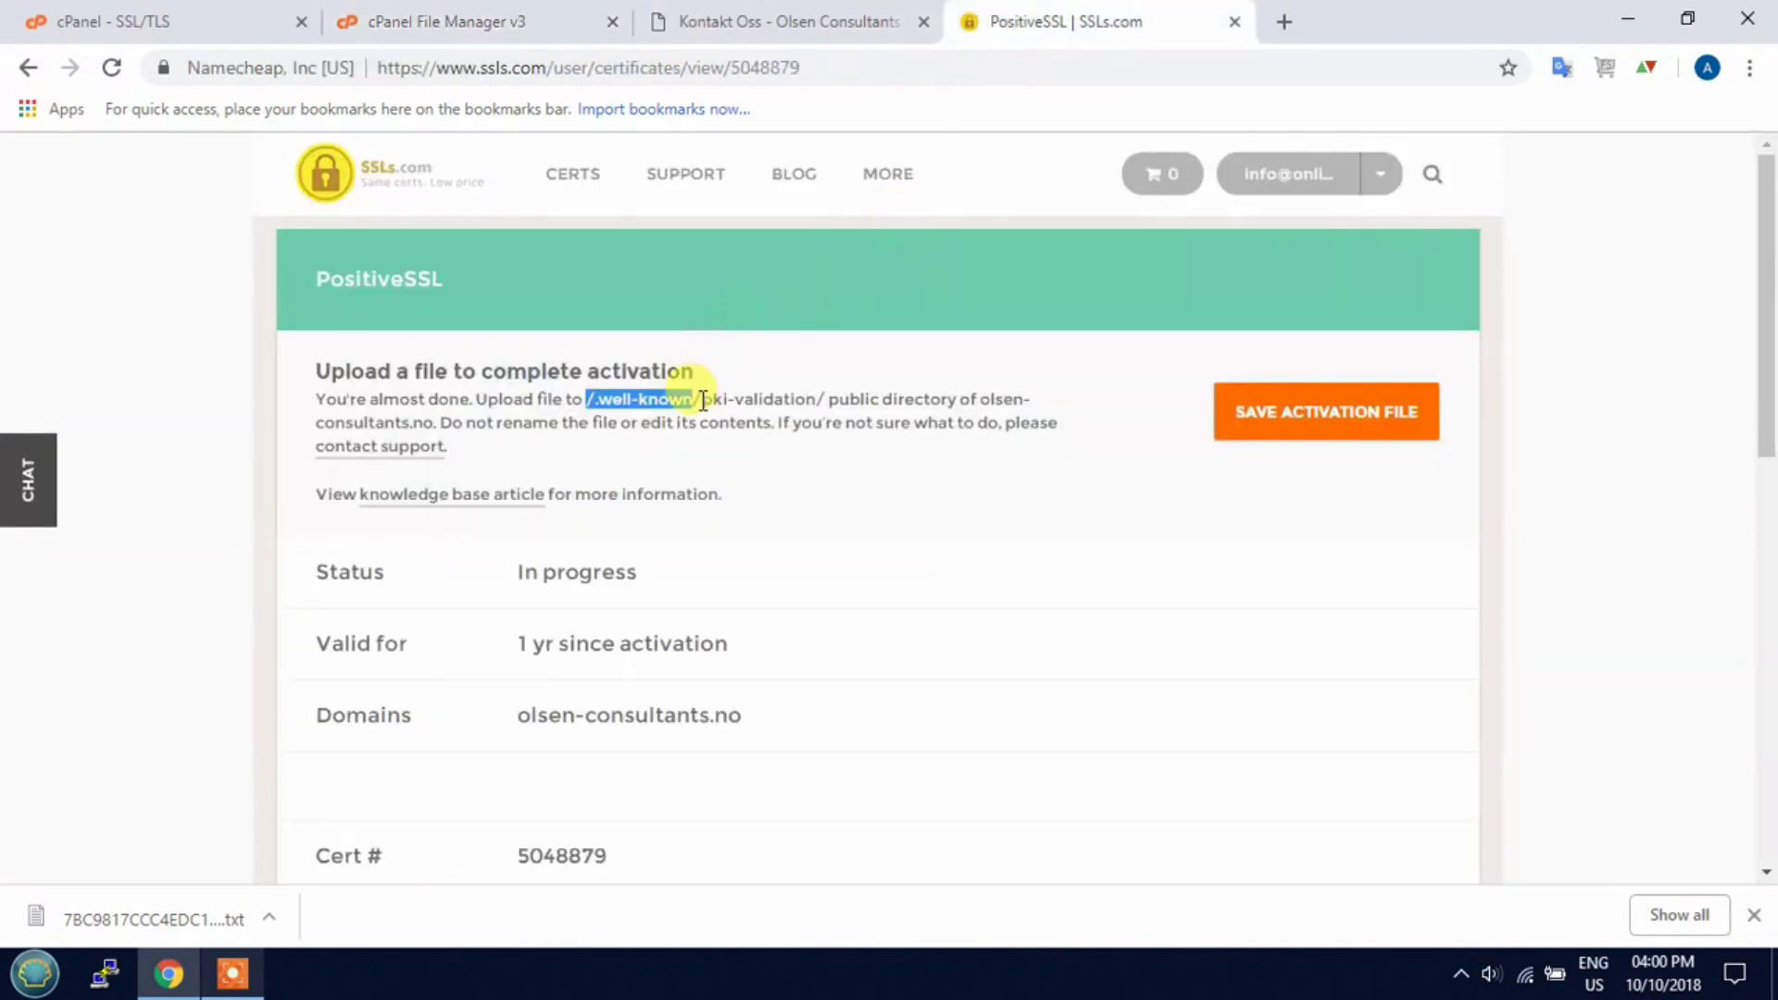
{"action": "left_click_drag", "start_coordinate": [702, 398], "coordinate": [788, 389]}
{"action": "key", "text": "ctrl+c"}
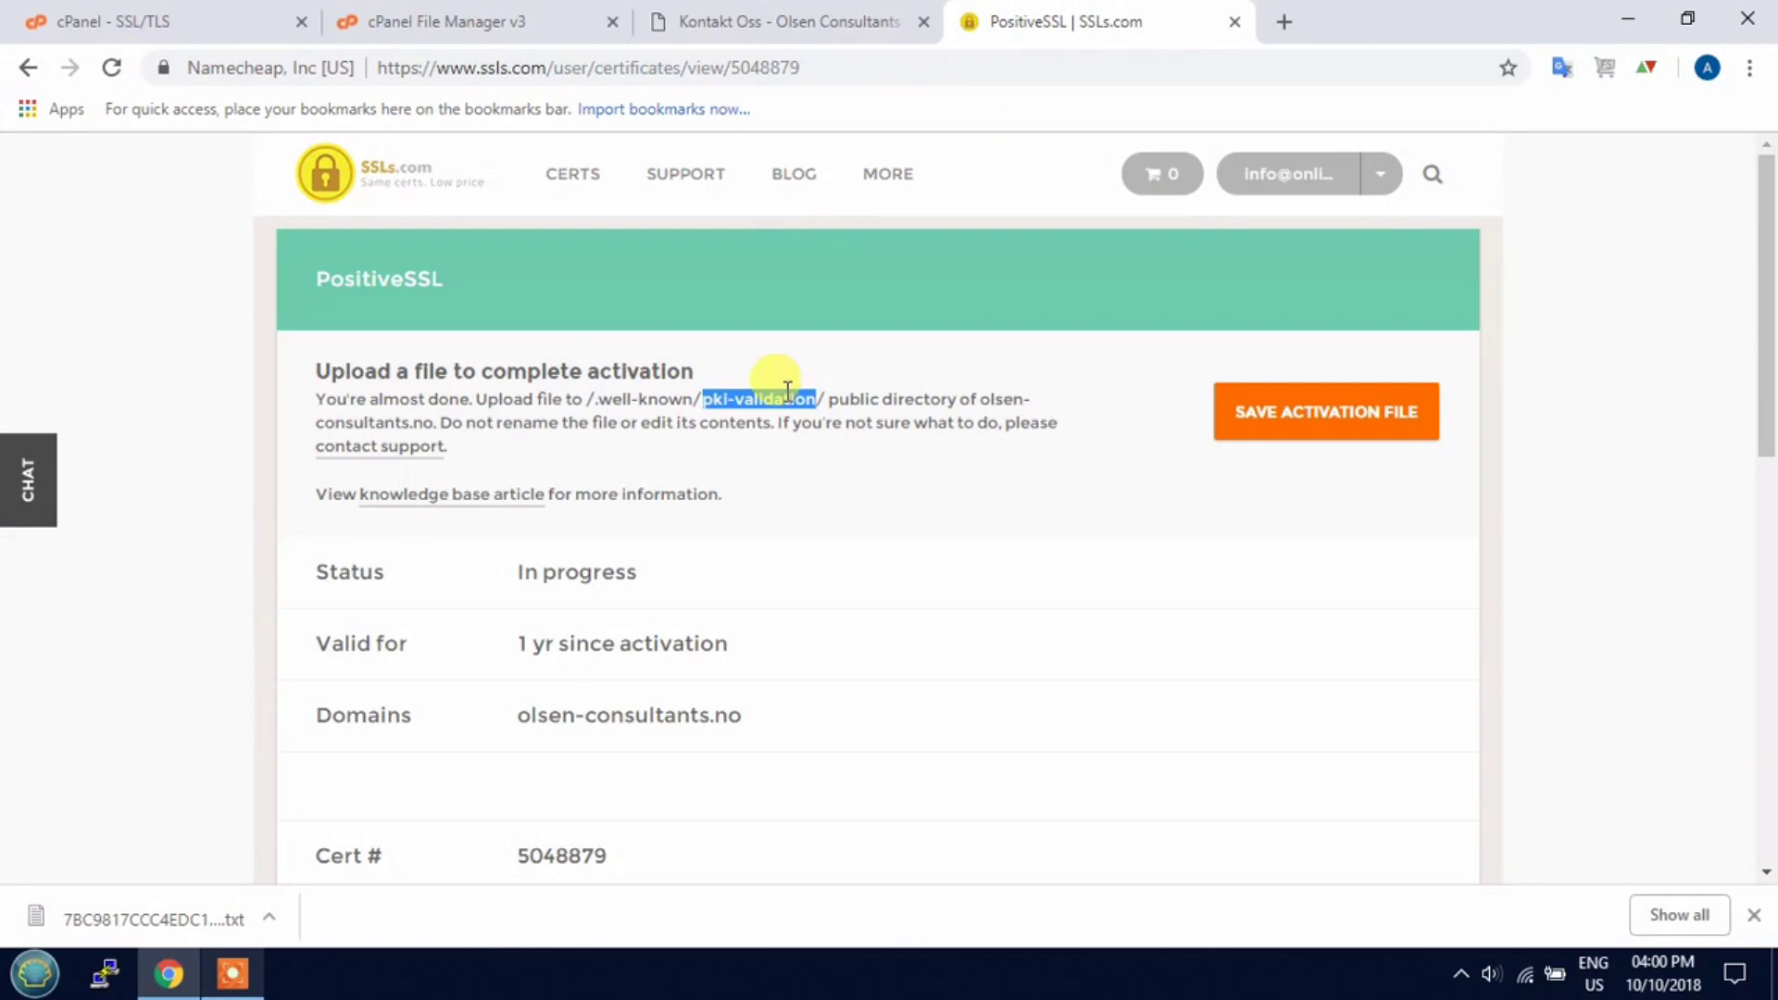
{"action": "left_click", "coordinate": [721, 21]}
{"action": "left_click", "coordinate": [529, 17]}
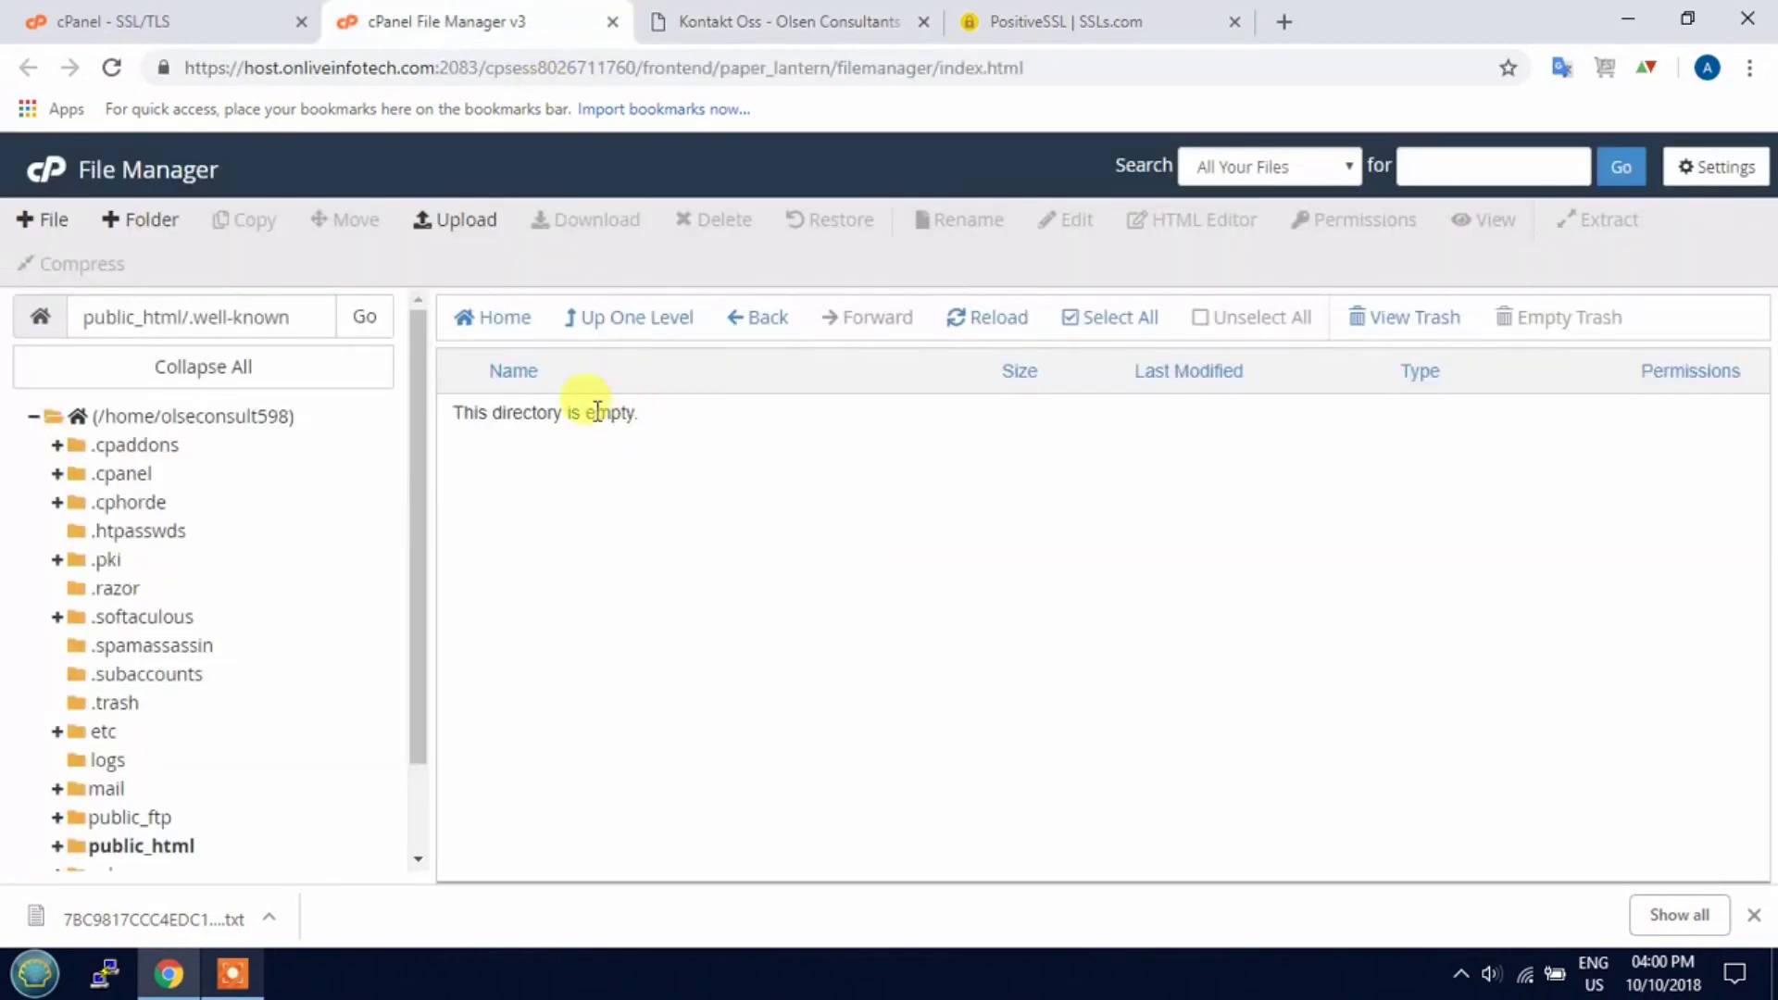
{"action": "left_click", "coordinate": [146, 219]}
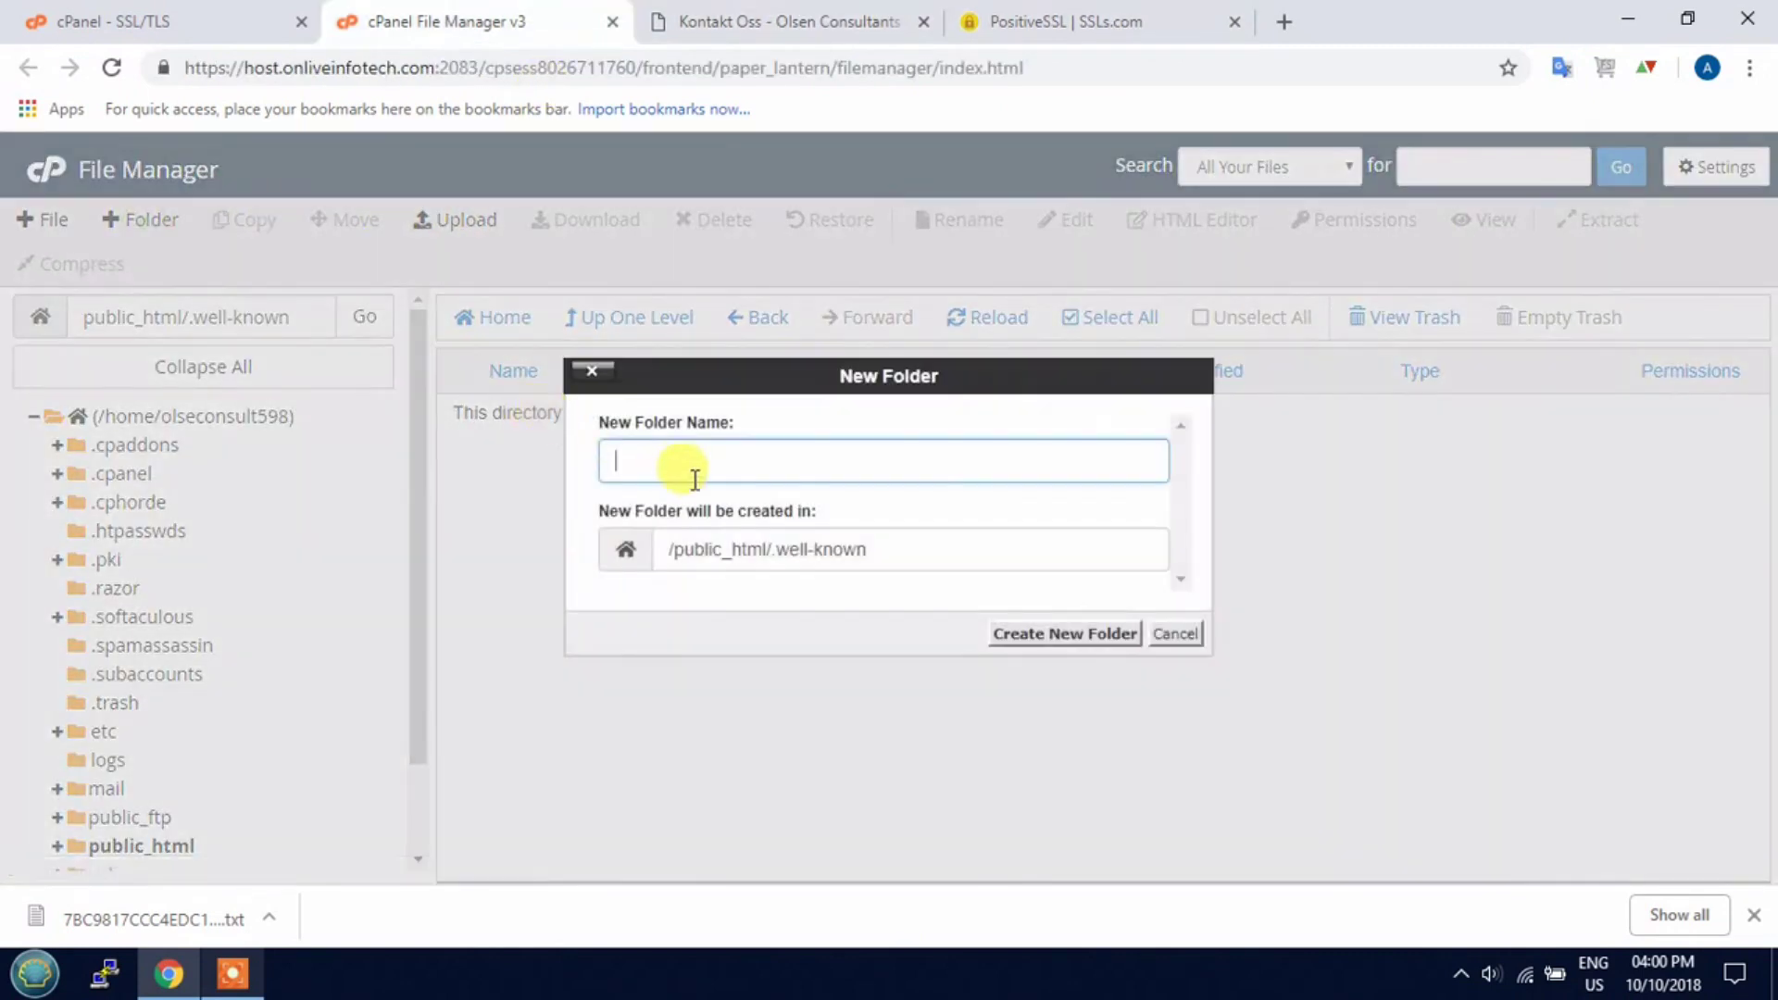
{"action": "left_click", "coordinate": [695, 479]}
{"action": "key", "text": "ctrl+v"}
{"action": "left_click", "coordinate": [1048, 643]}
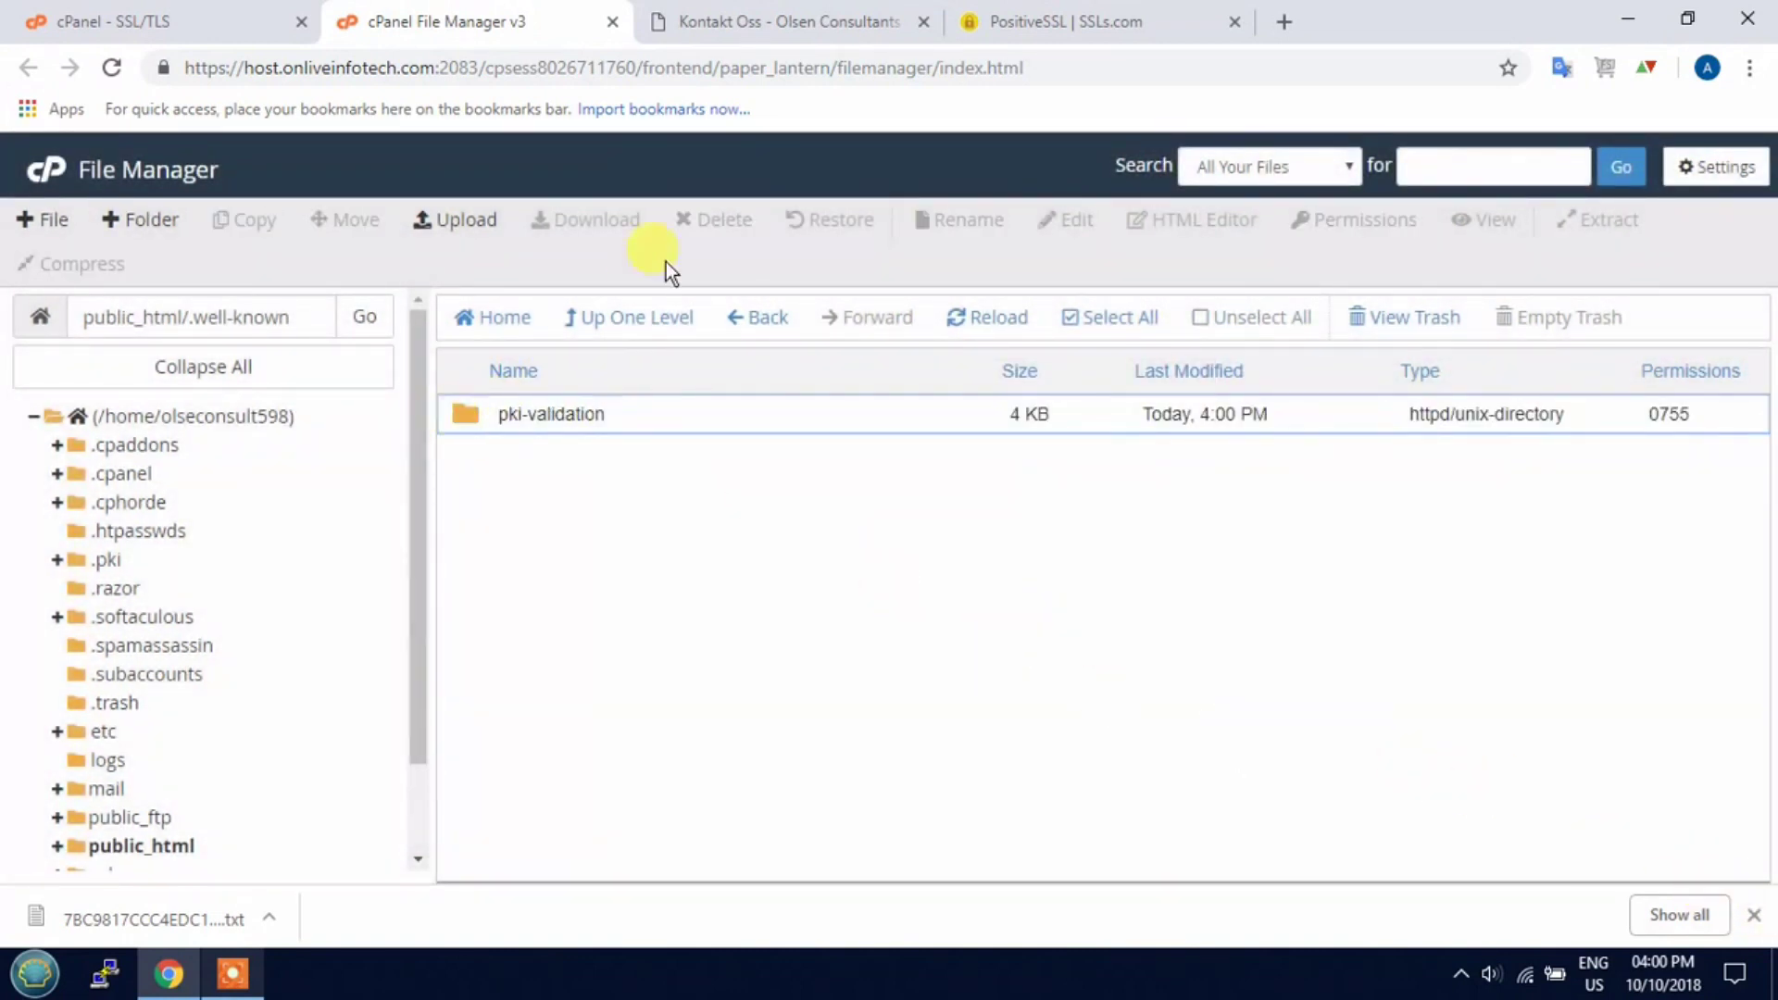
{"action": "double_click", "coordinate": [461, 417]}
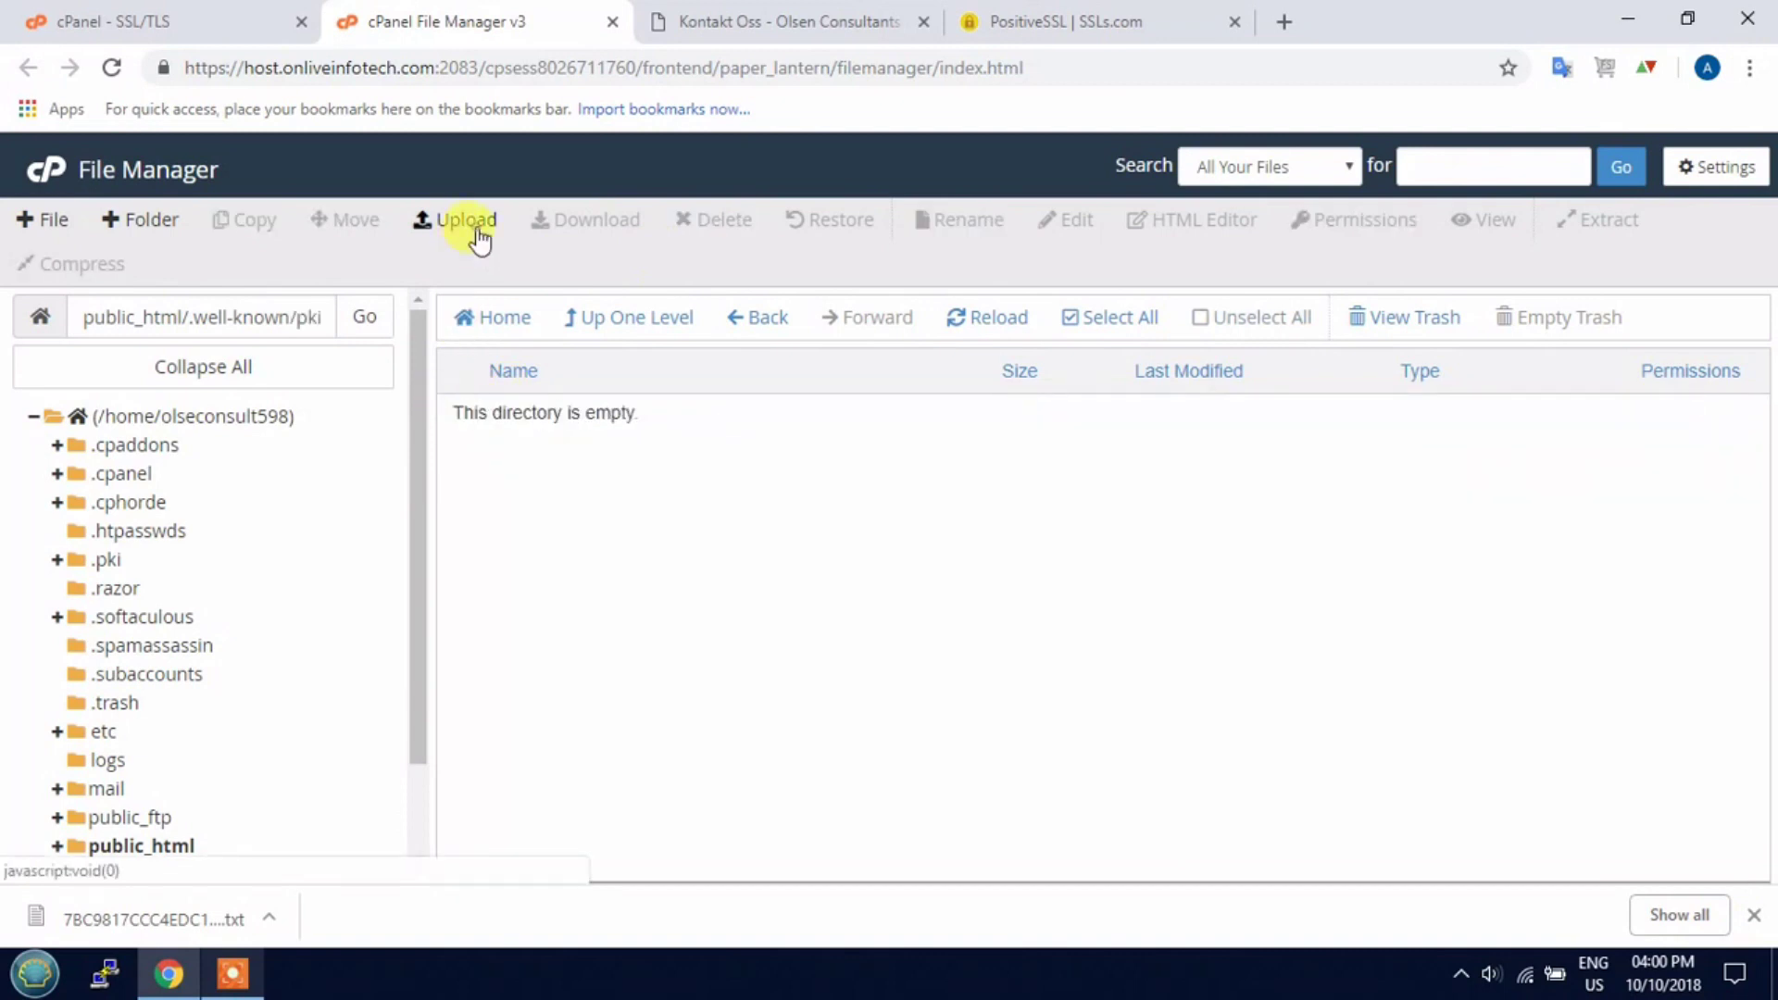
Step: Upload the 91-byte activation .txt file from Downloads into the pki-validation folder
{"action": "left_click", "coordinate": [472, 227]}
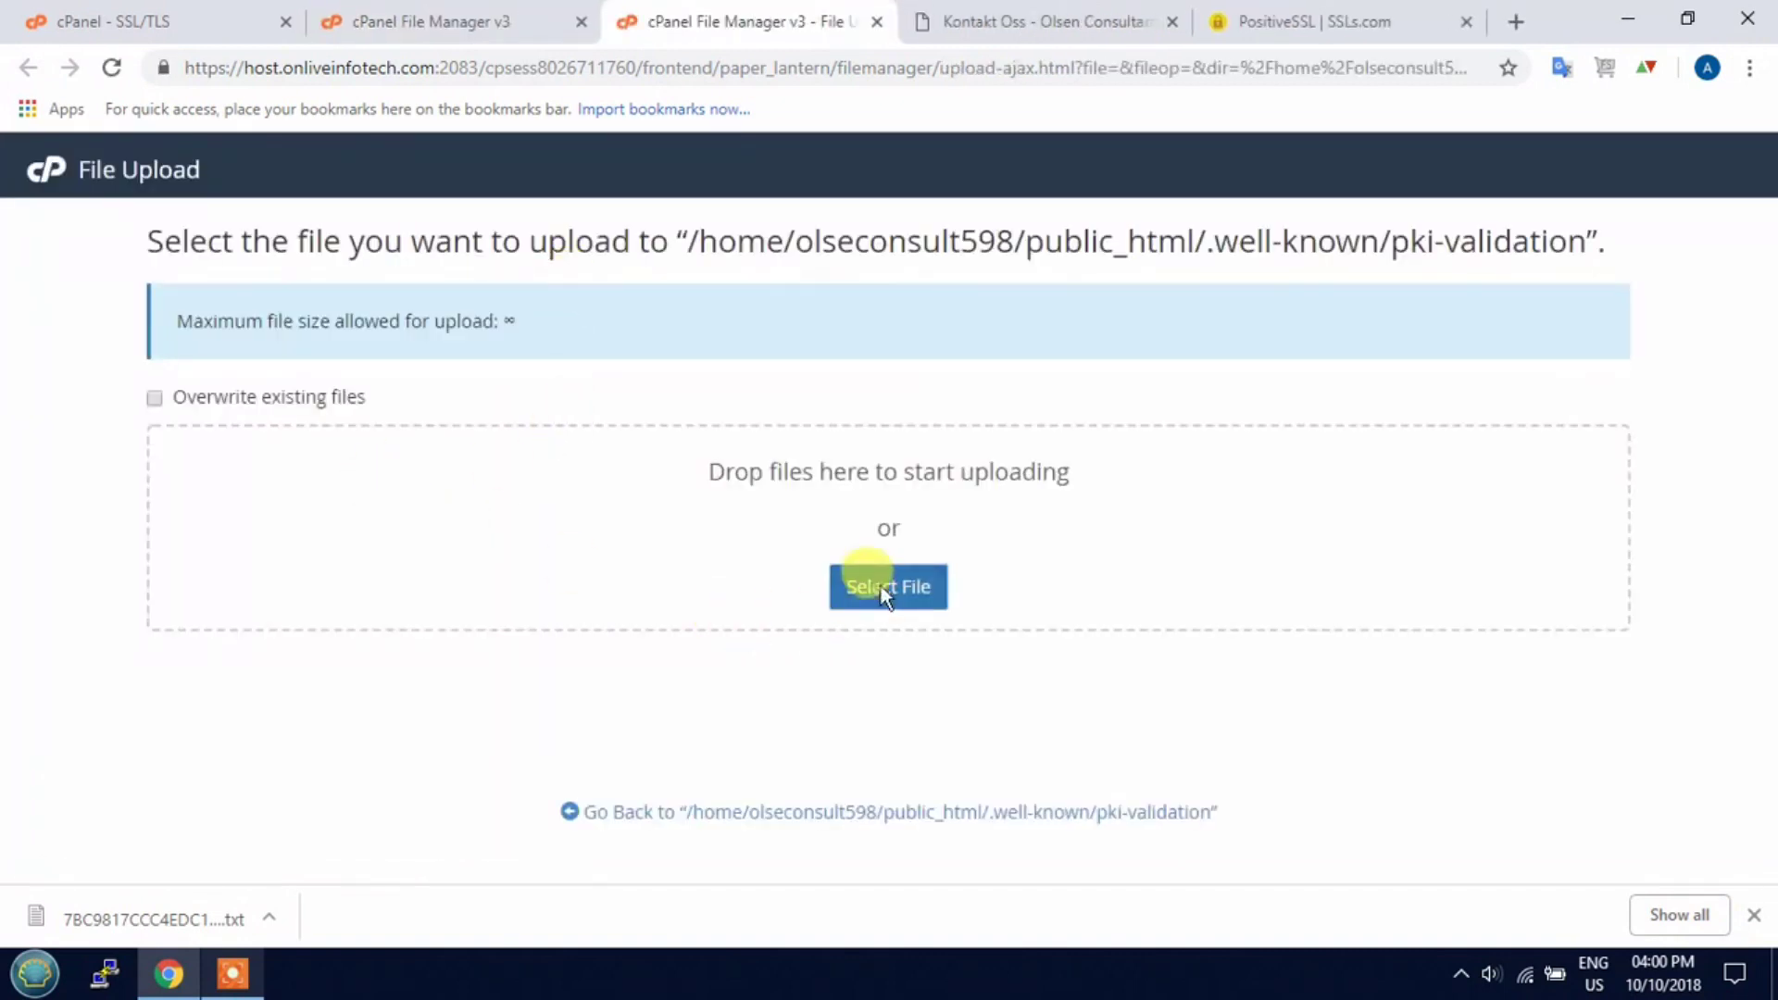
{"action": "left_click", "coordinate": [871, 576]}
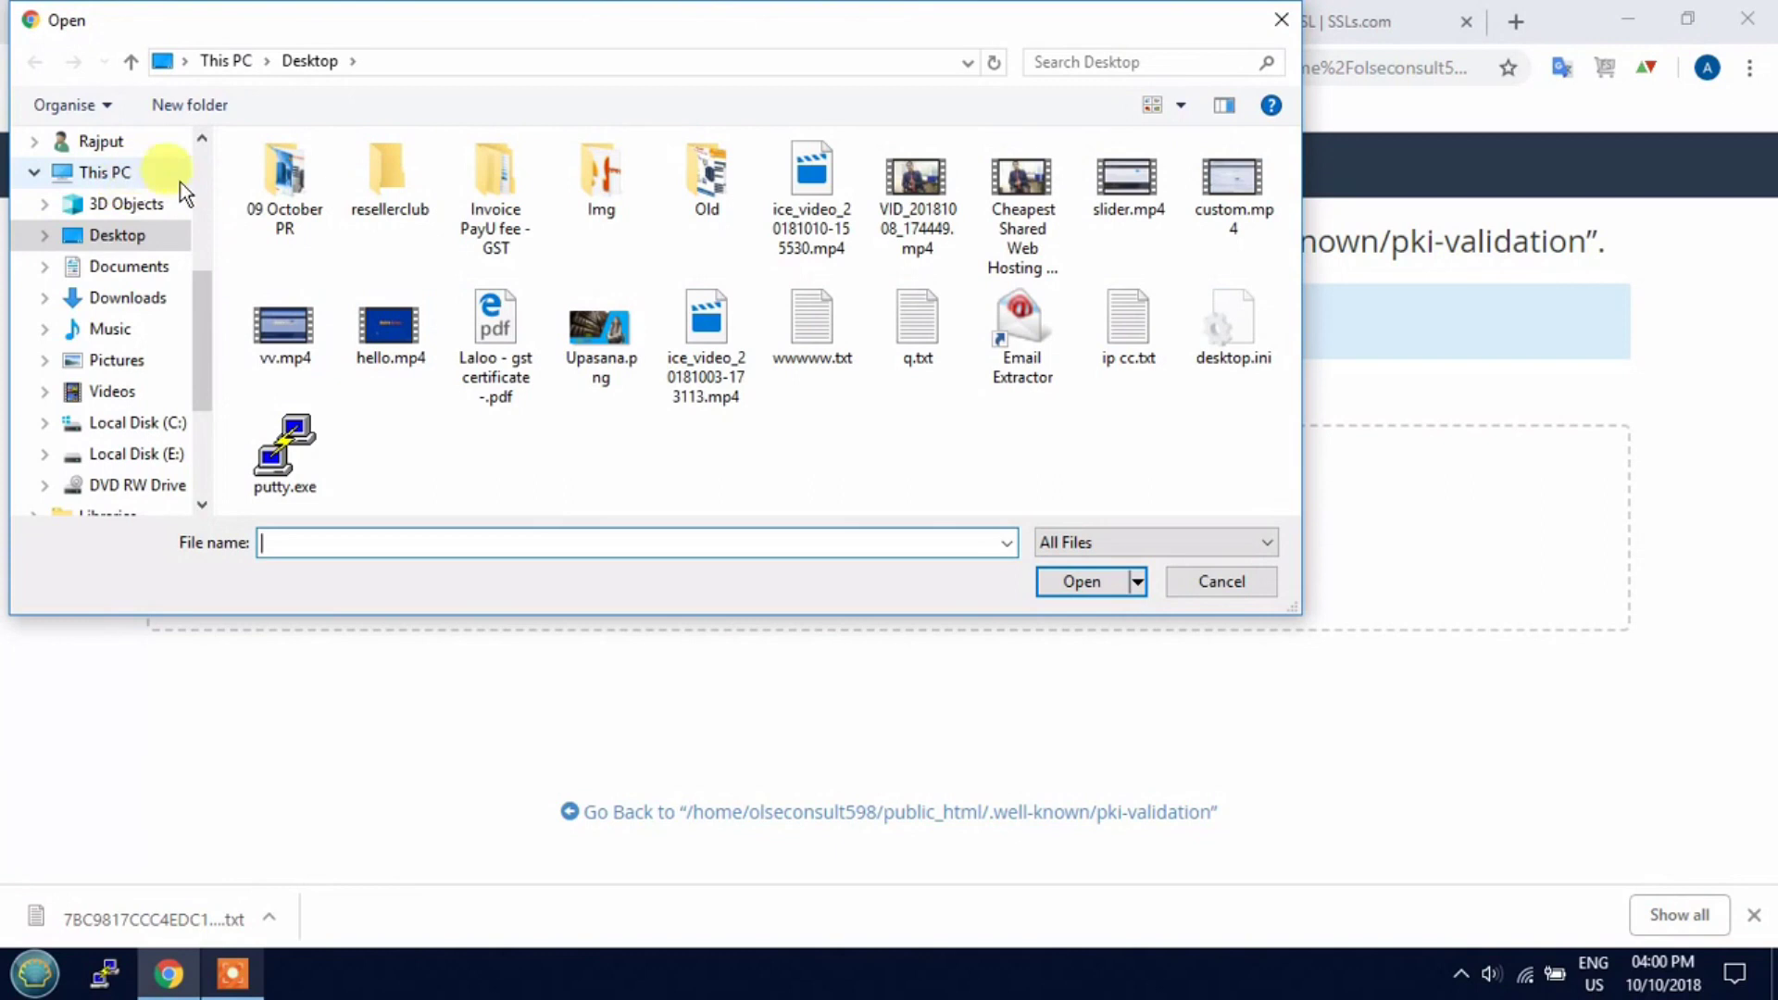
{"action": "scroll", "coordinate": [185, 181], "scroll_direction": "up", "scroll_amount": 4}
{"action": "left_click", "coordinate": [130, 185]}
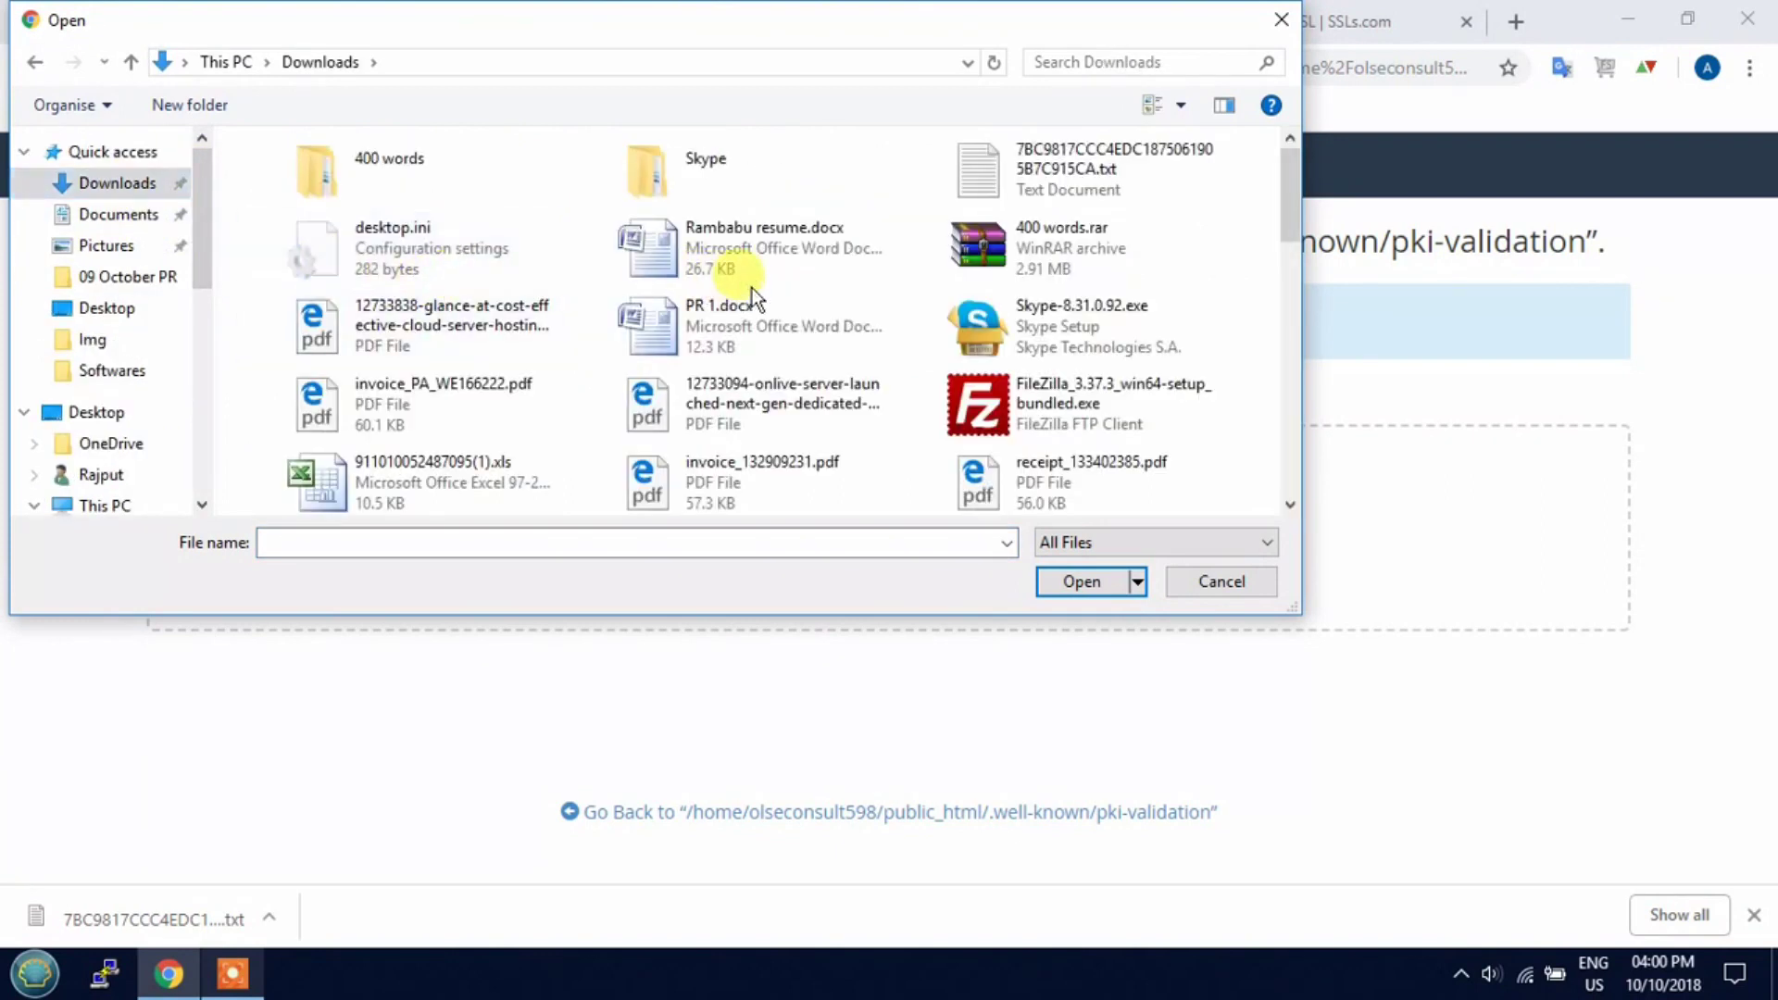
{"action": "key", "text": "7"}
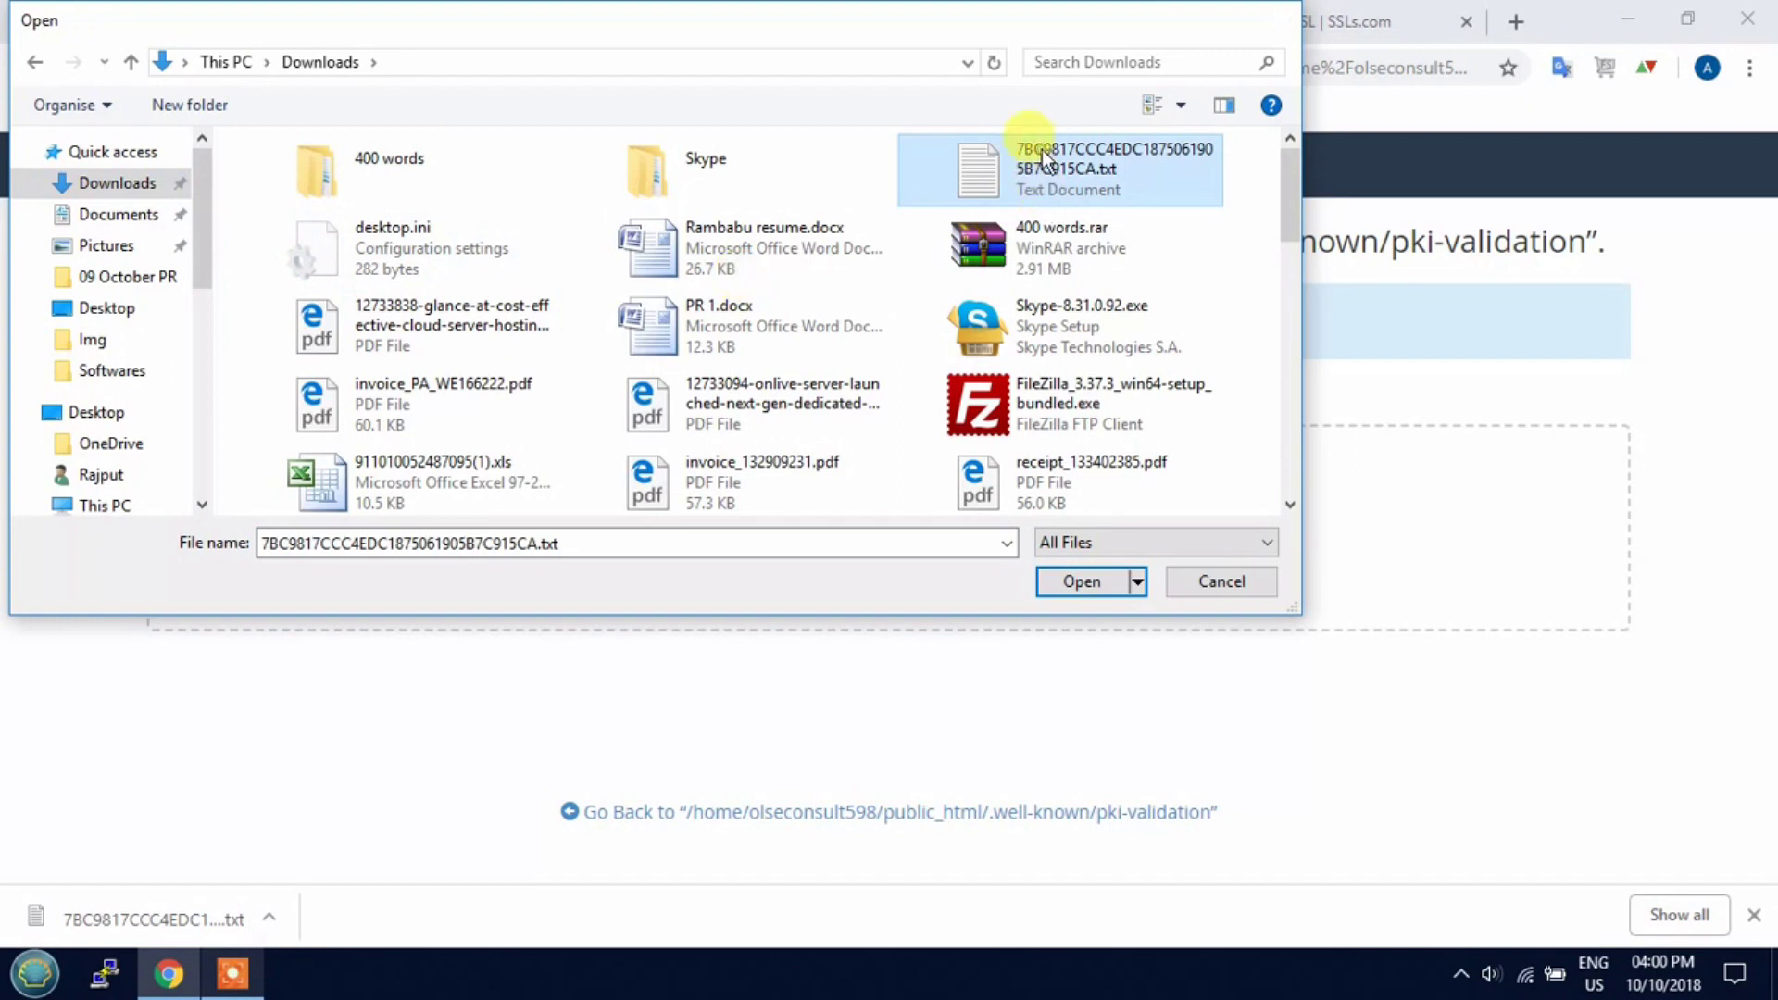
{"action": "double_click", "coordinate": [1045, 159]}
{"action": "left_click_drag", "start_coordinate": [151, 667], "coordinate": [474, 668]}
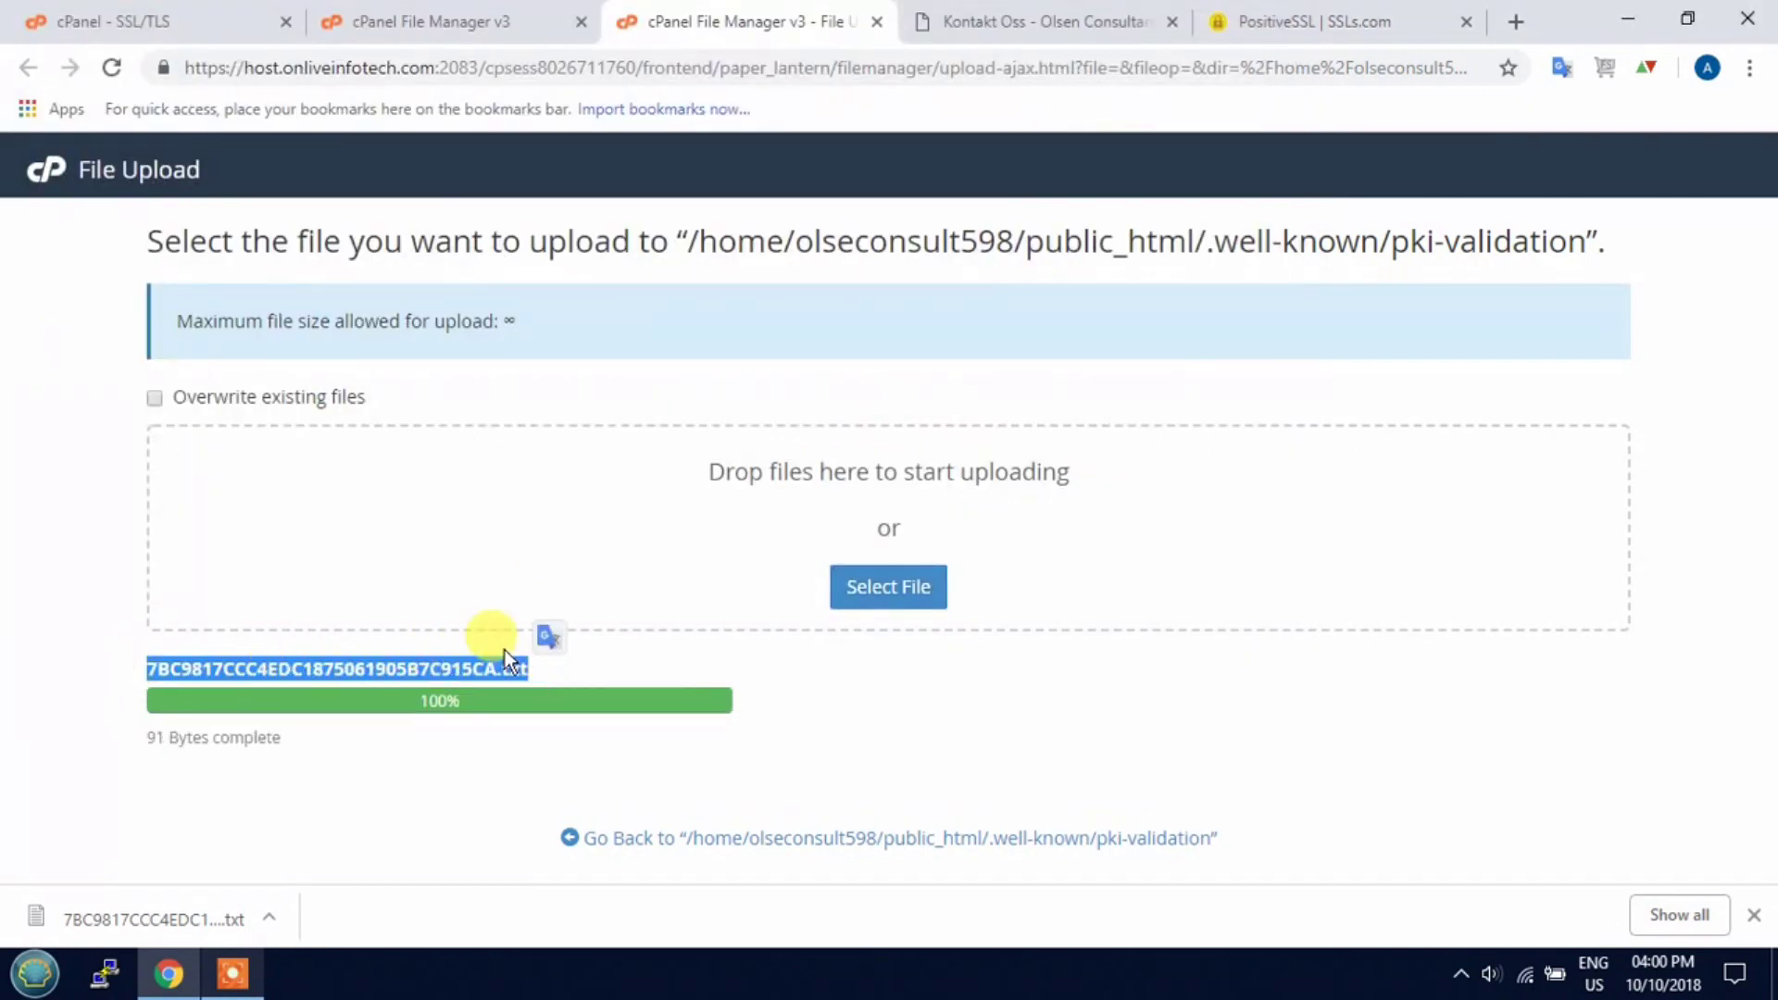
Step: In Notepad, paste the activation file name and prefix it with .well-known/pki-validation/
{"action": "key", "text": "super"}
{"action": "type", "text": "note"}
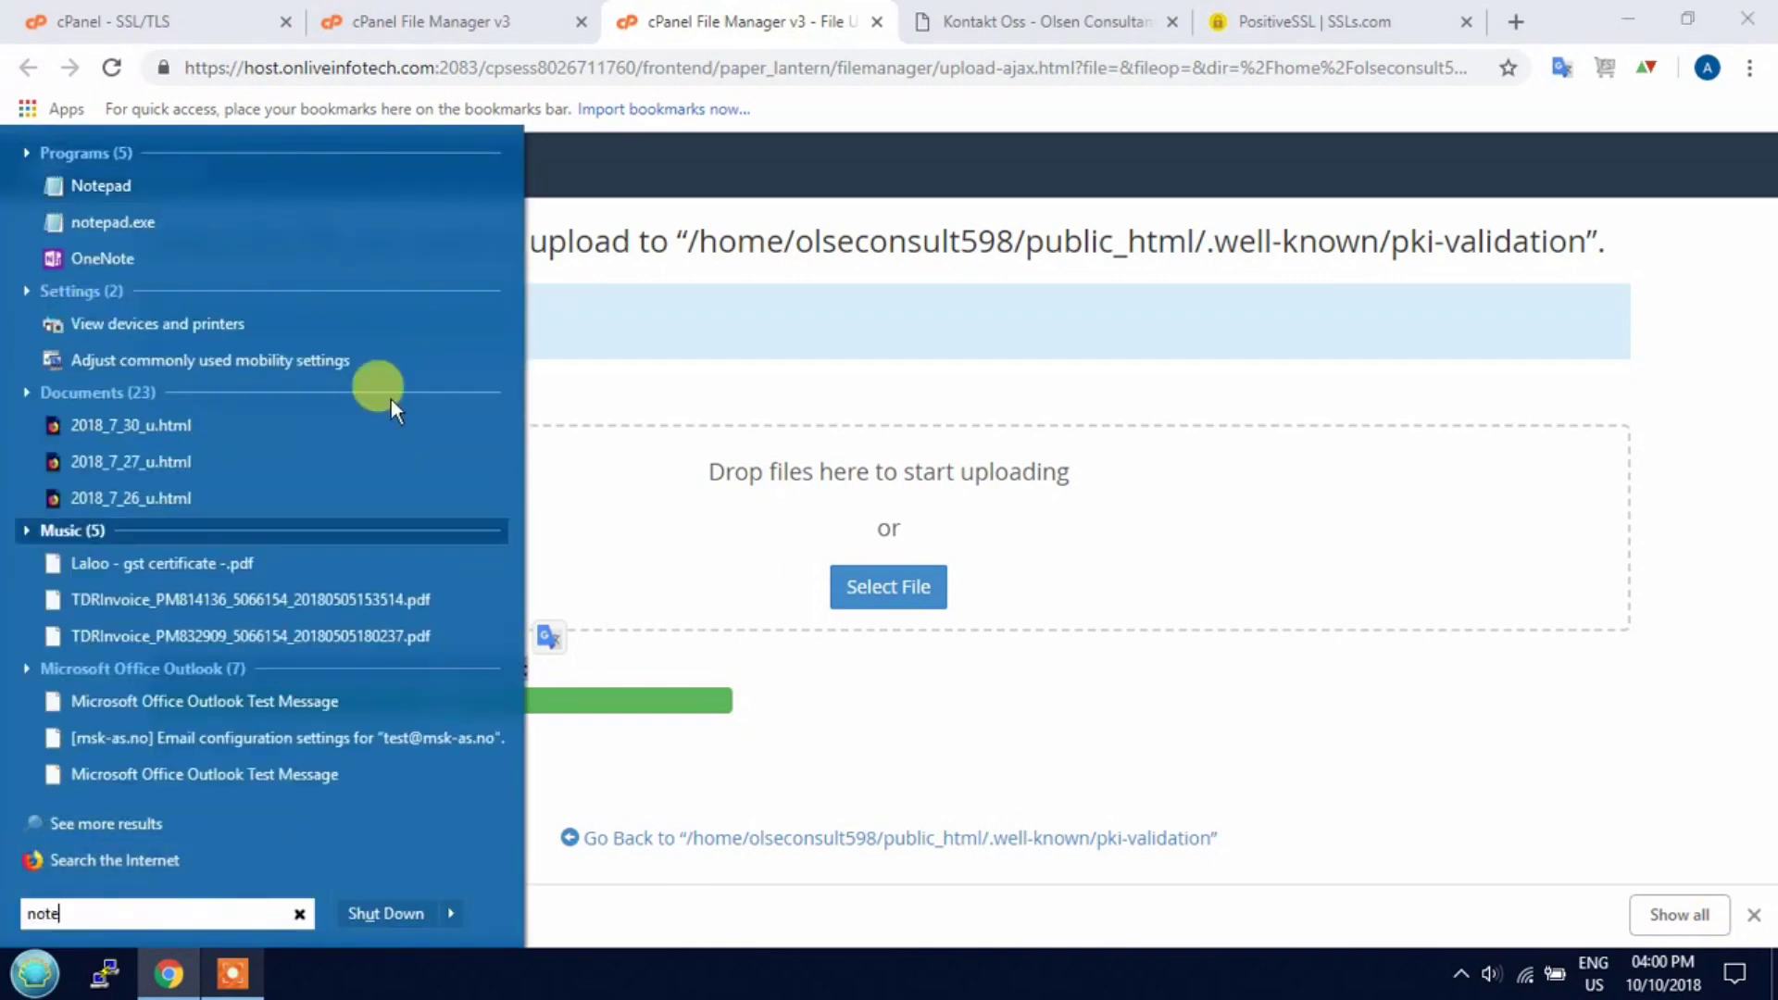
{"action": "left_click", "coordinate": [152, 182]}
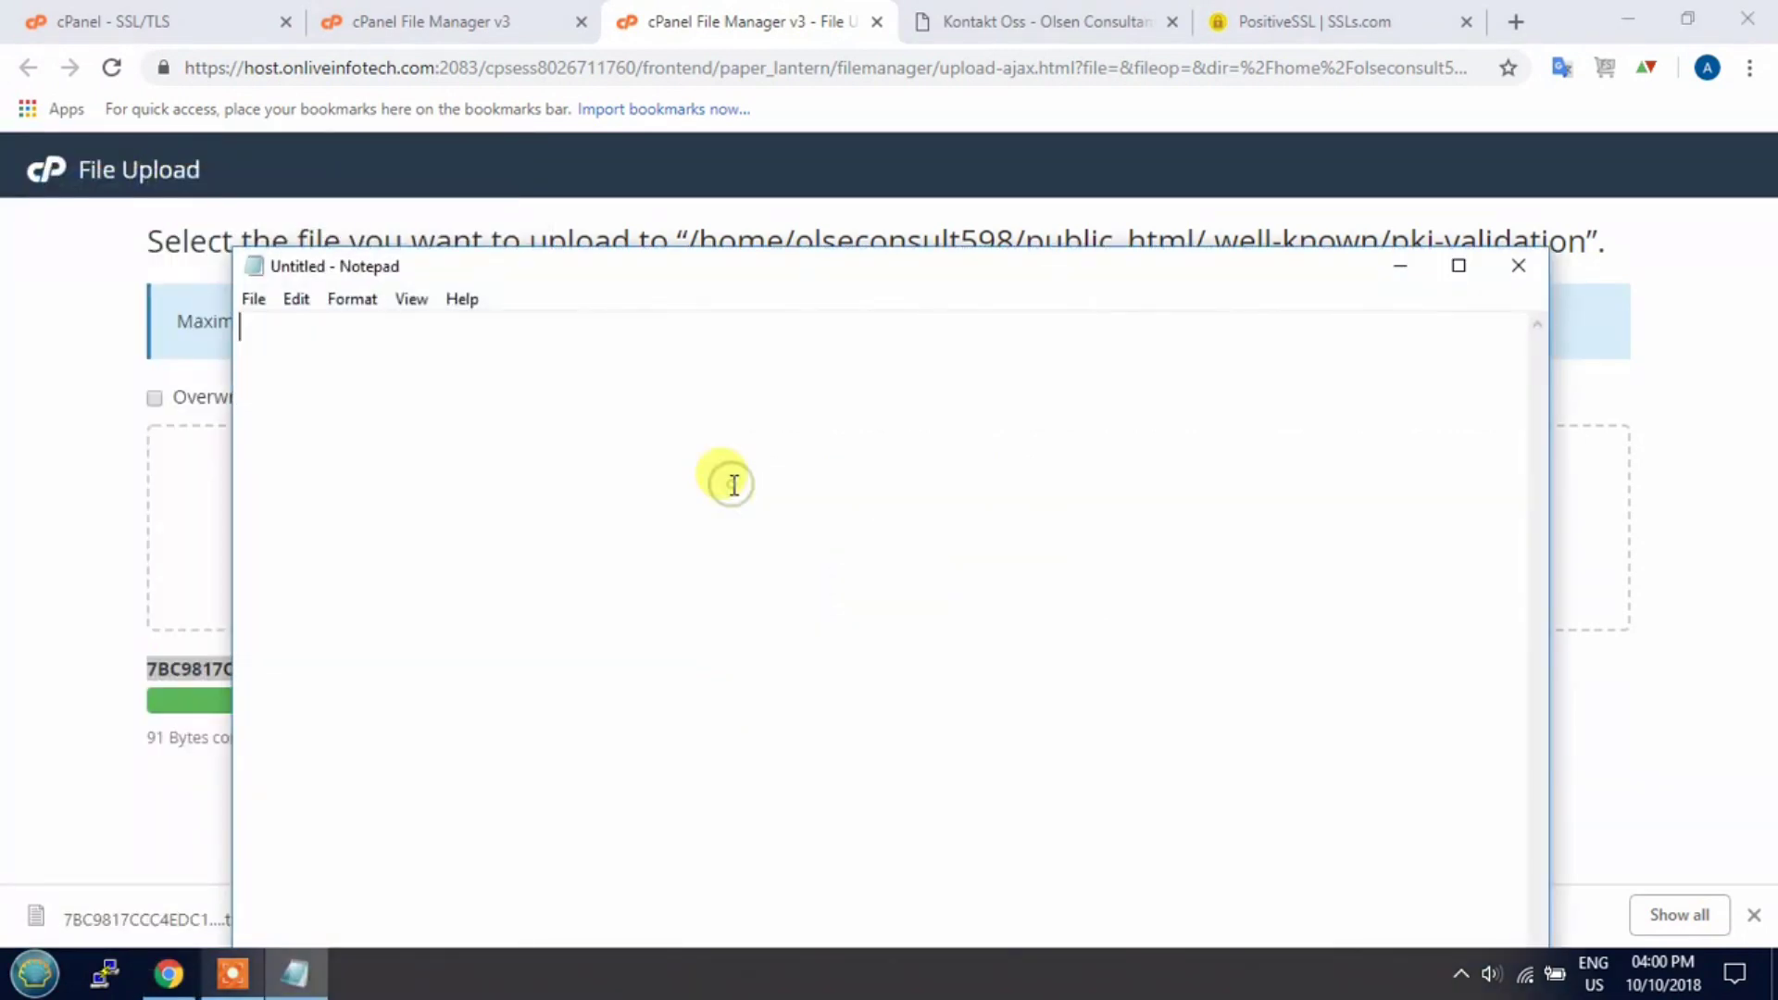
{"action": "key", "text": "ctrl+v"}
{"action": "left_click", "coordinate": [419, 111]}
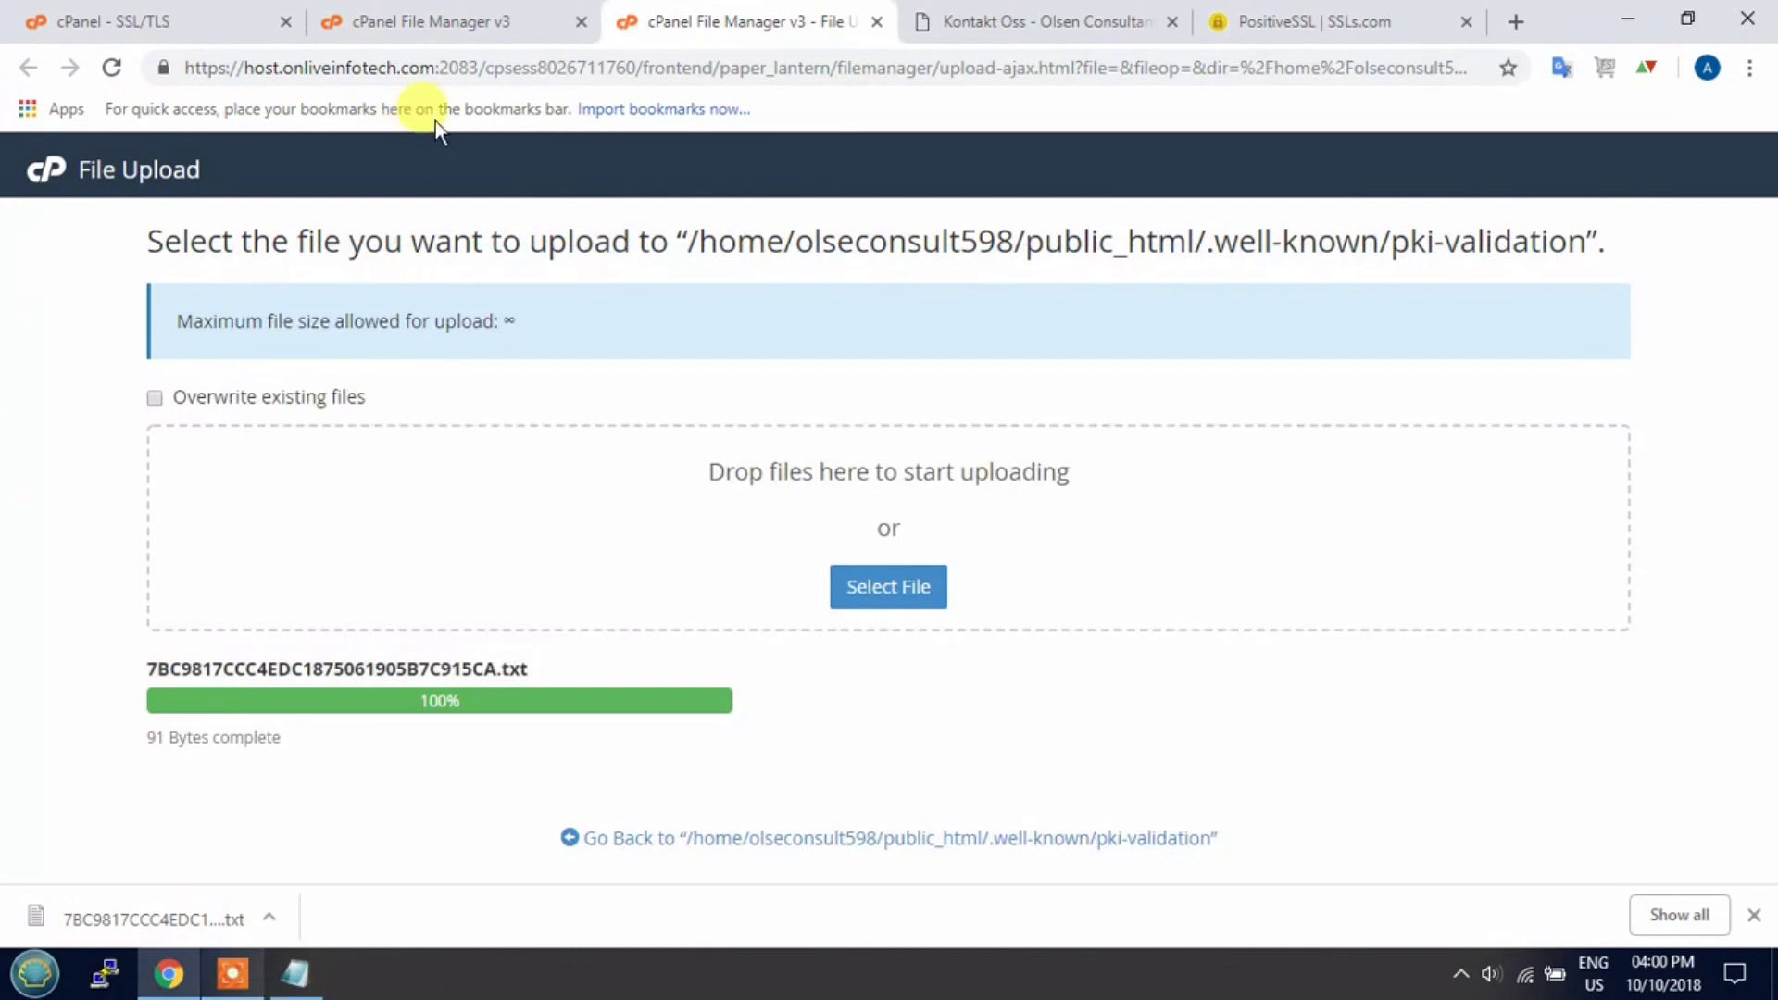
{"action": "left_click", "coordinate": [435, 20]}
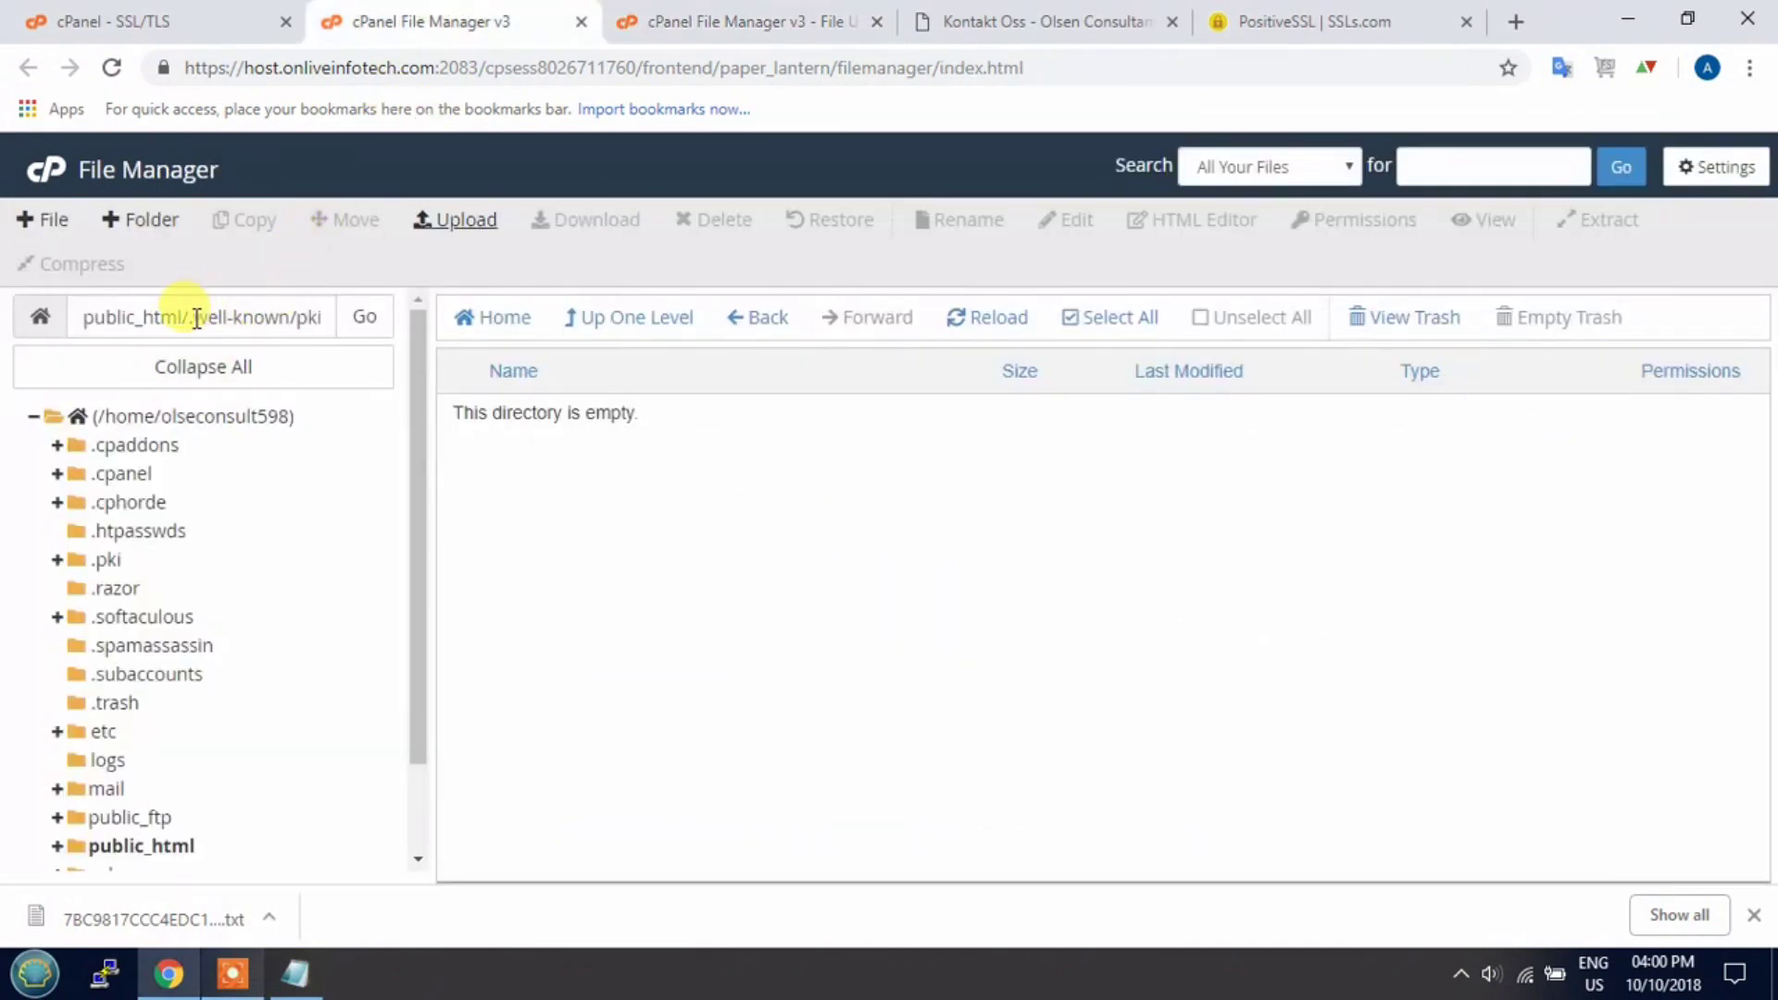
{"action": "left_click_drag", "start_coordinate": [190, 319], "coordinate": [368, 343]}
{"action": "key", "text": "ctrl+c"}
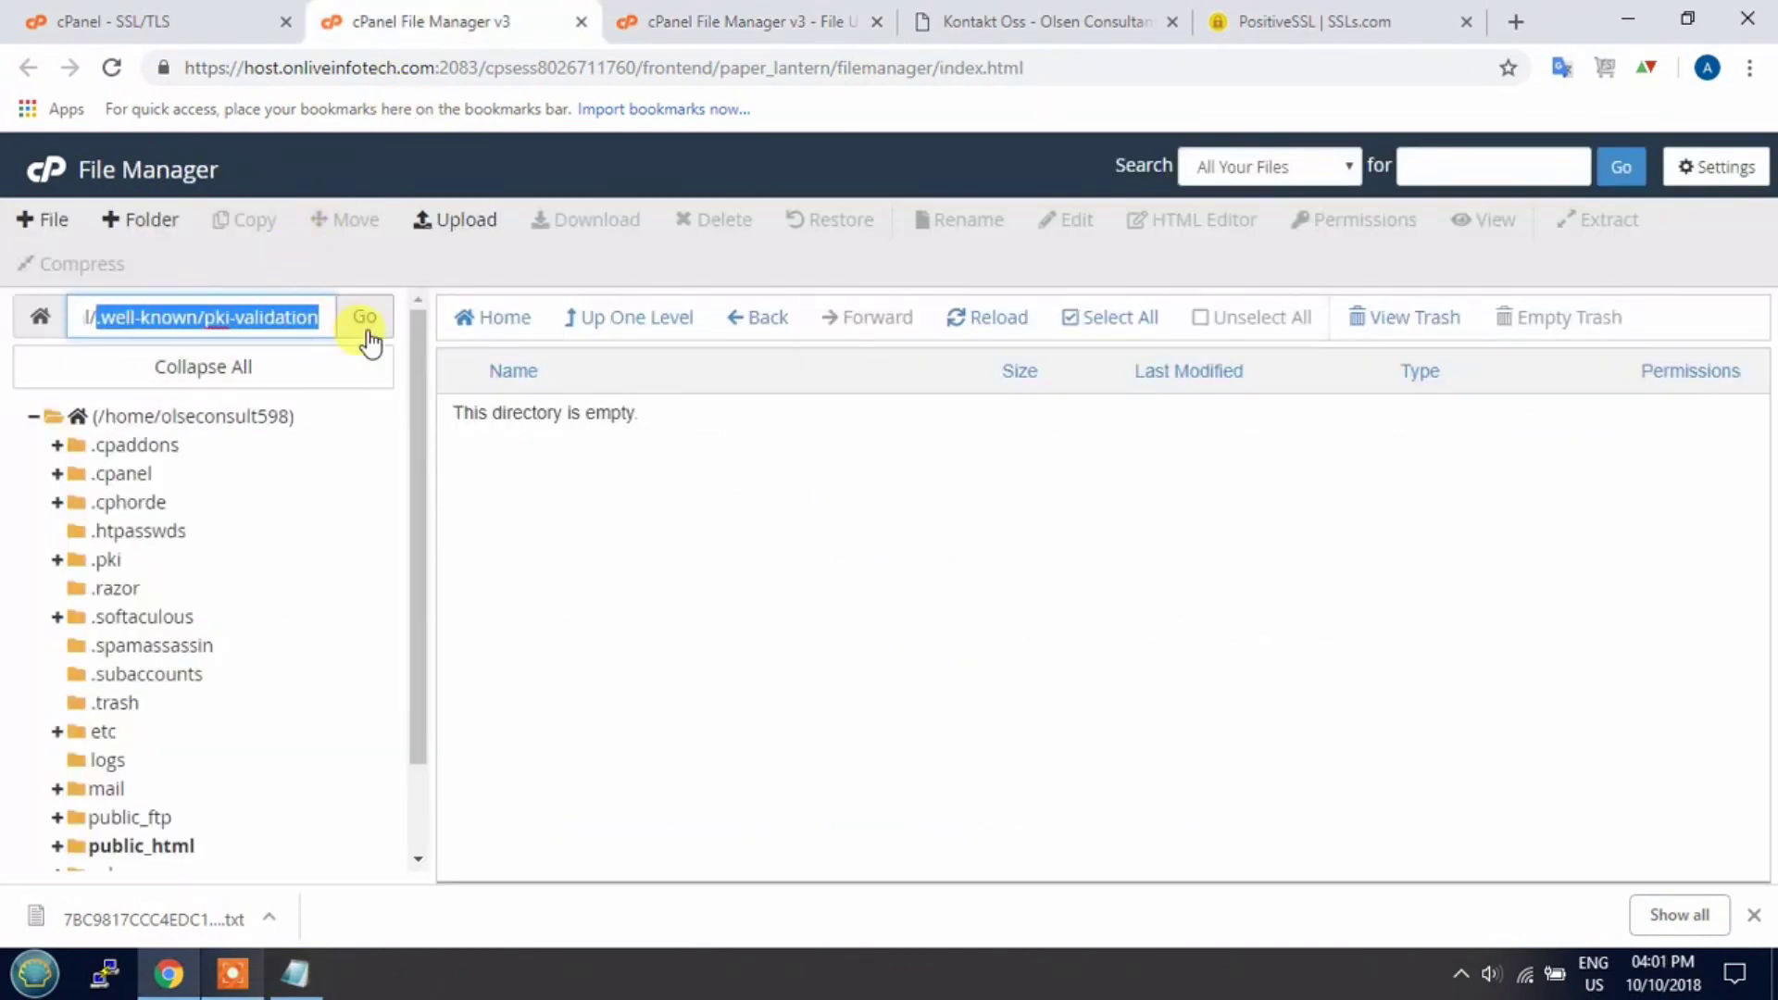
{"action": "key", "text": "alt+Tab"}
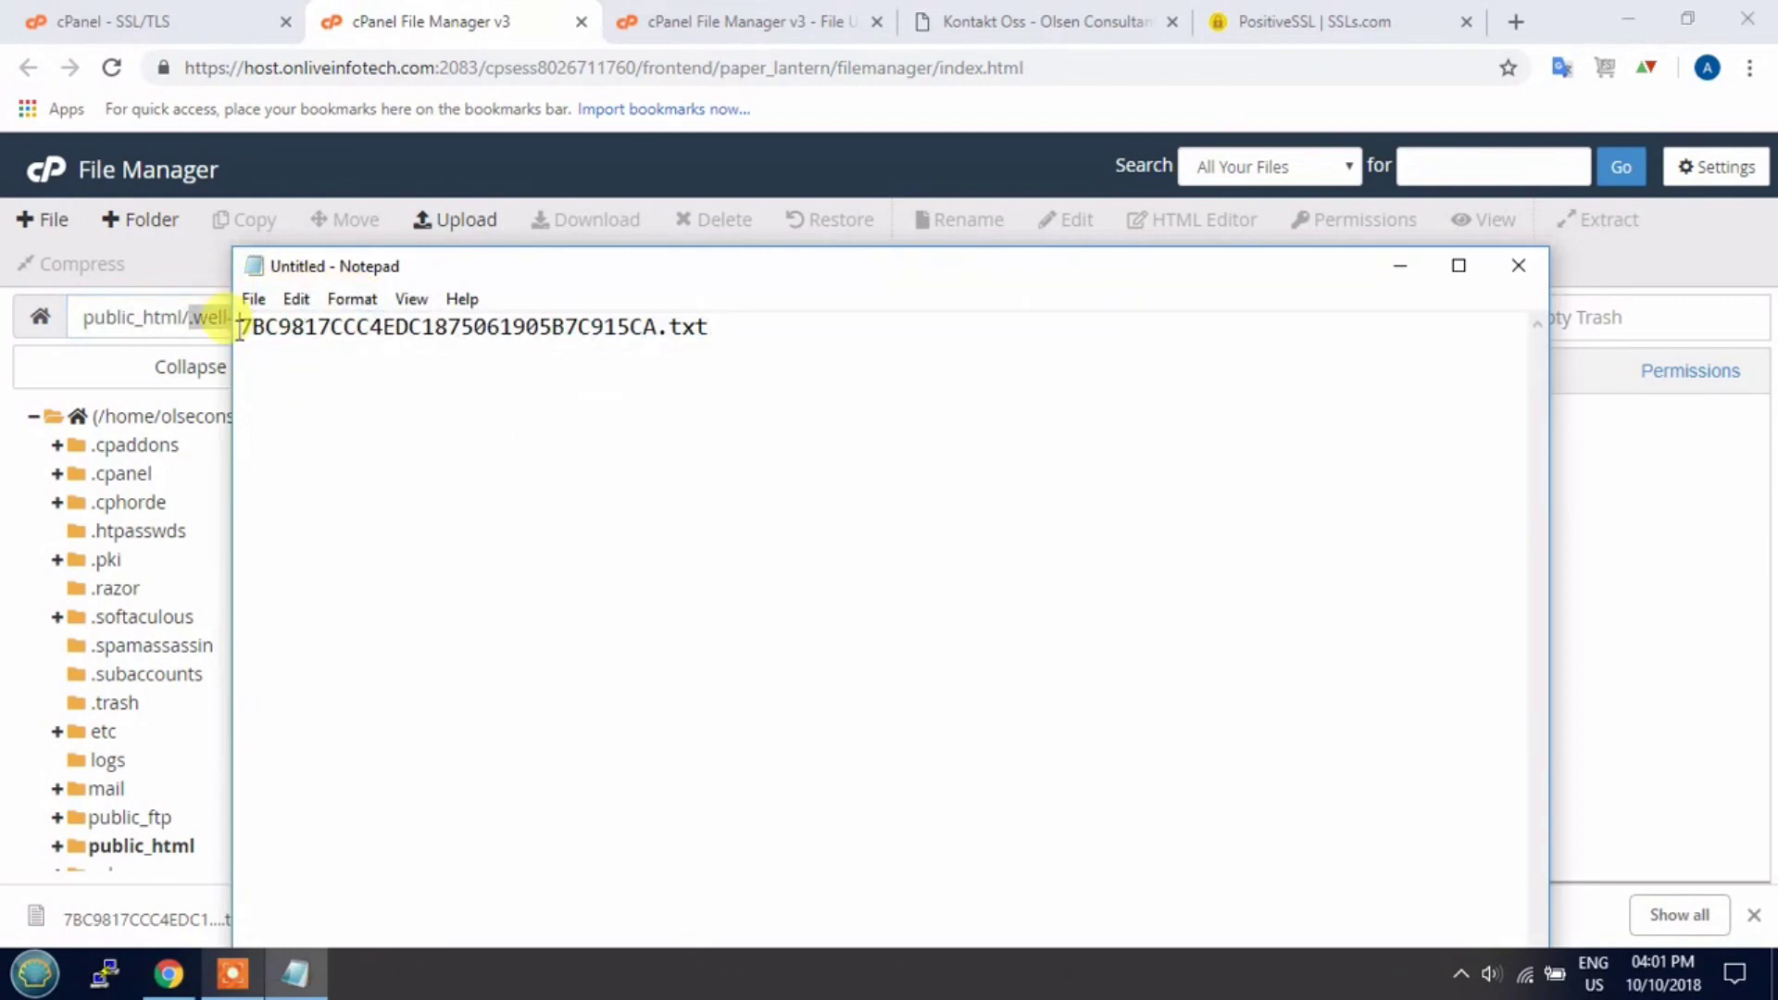
{"action": "type", "text": "/"}
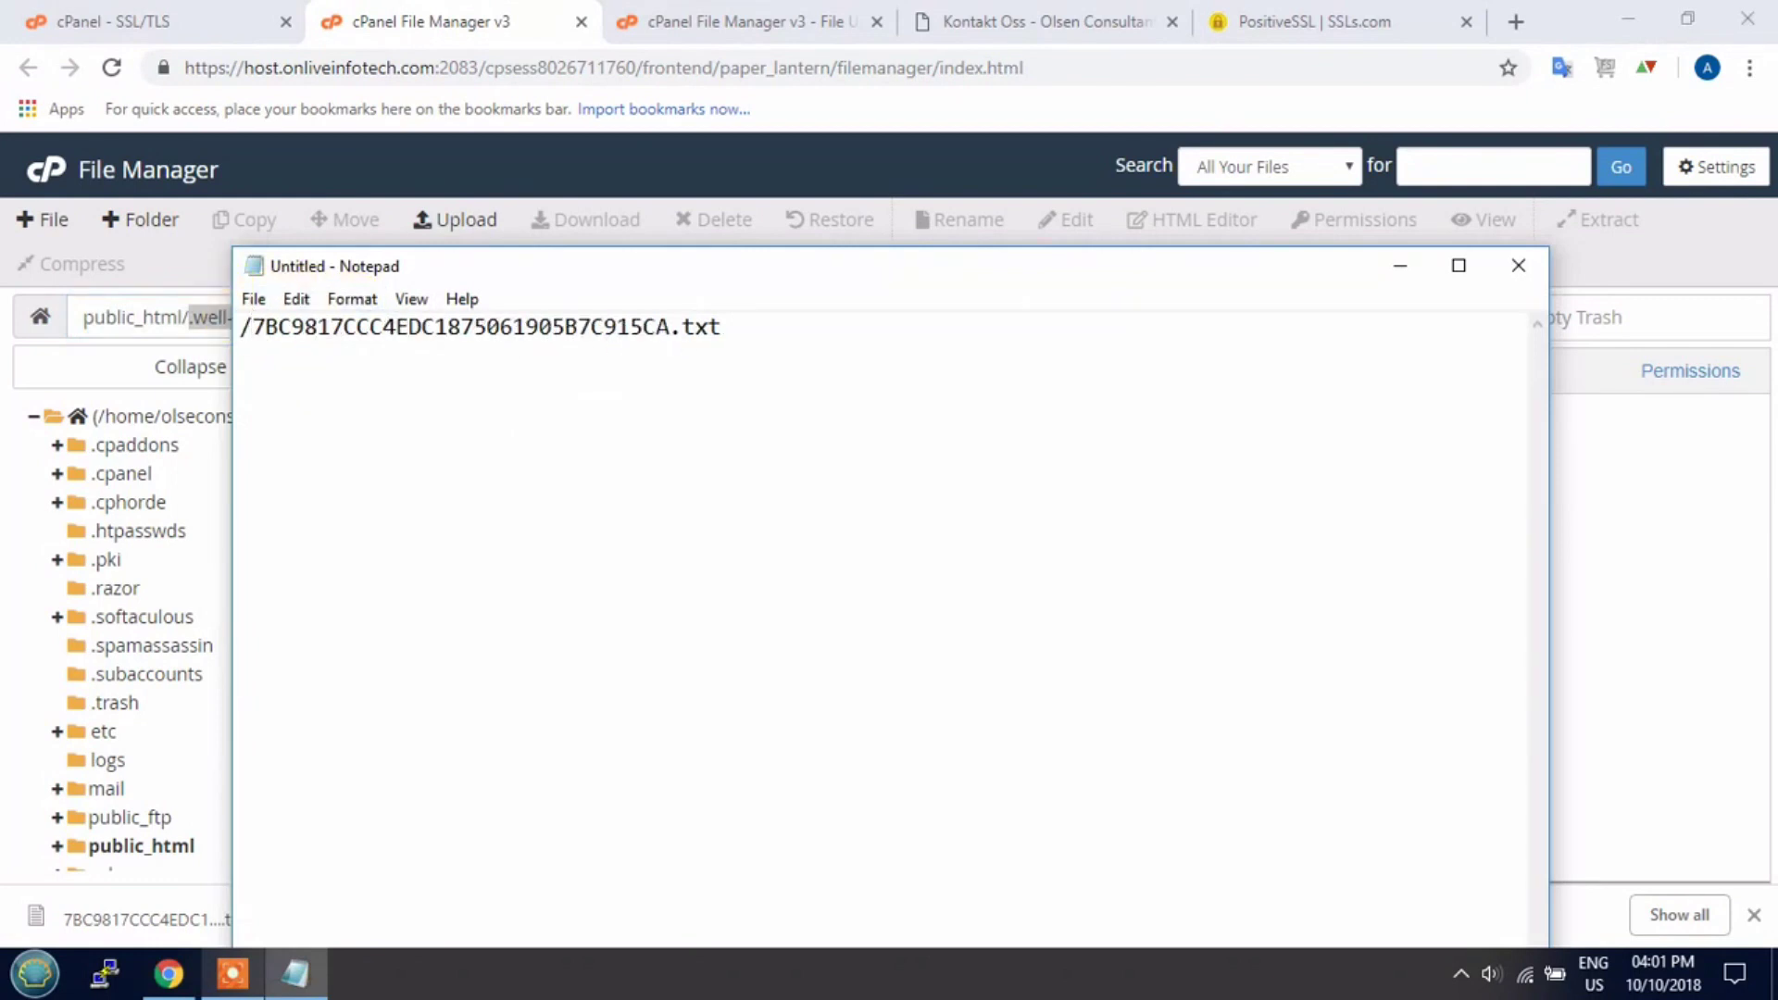
{"action": "key", "text": "ctrl+v"}
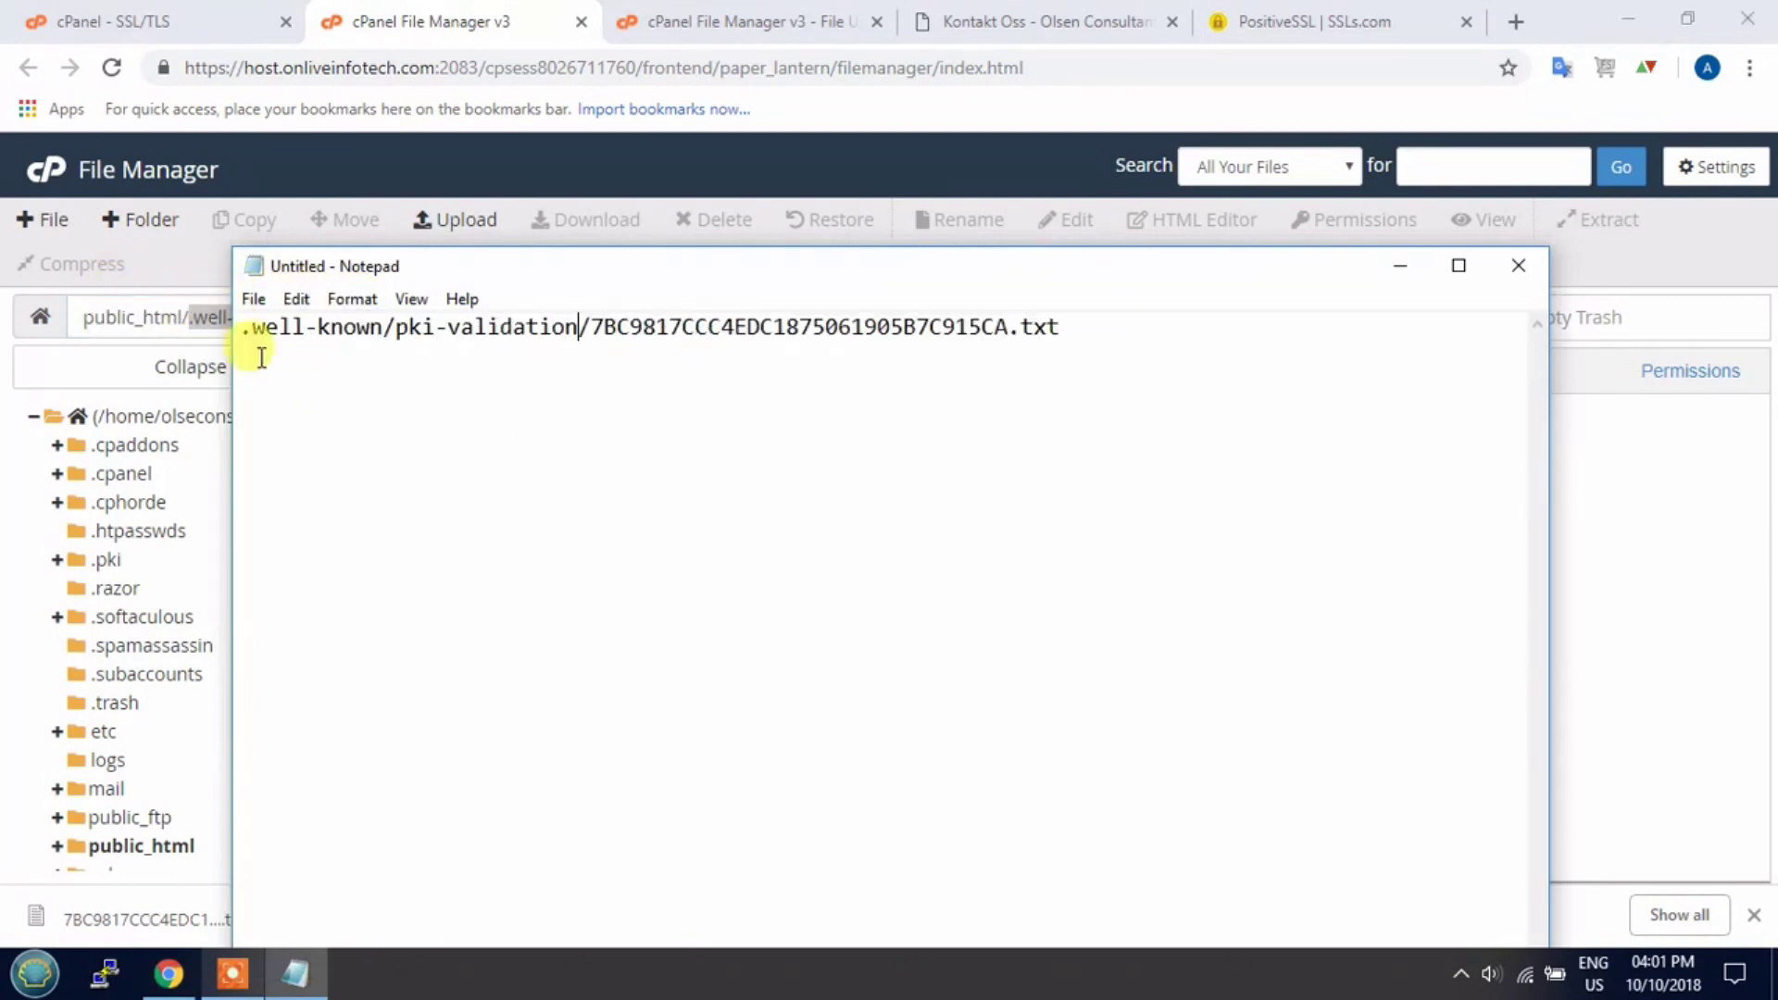
{"action": "type", "text": "/"}
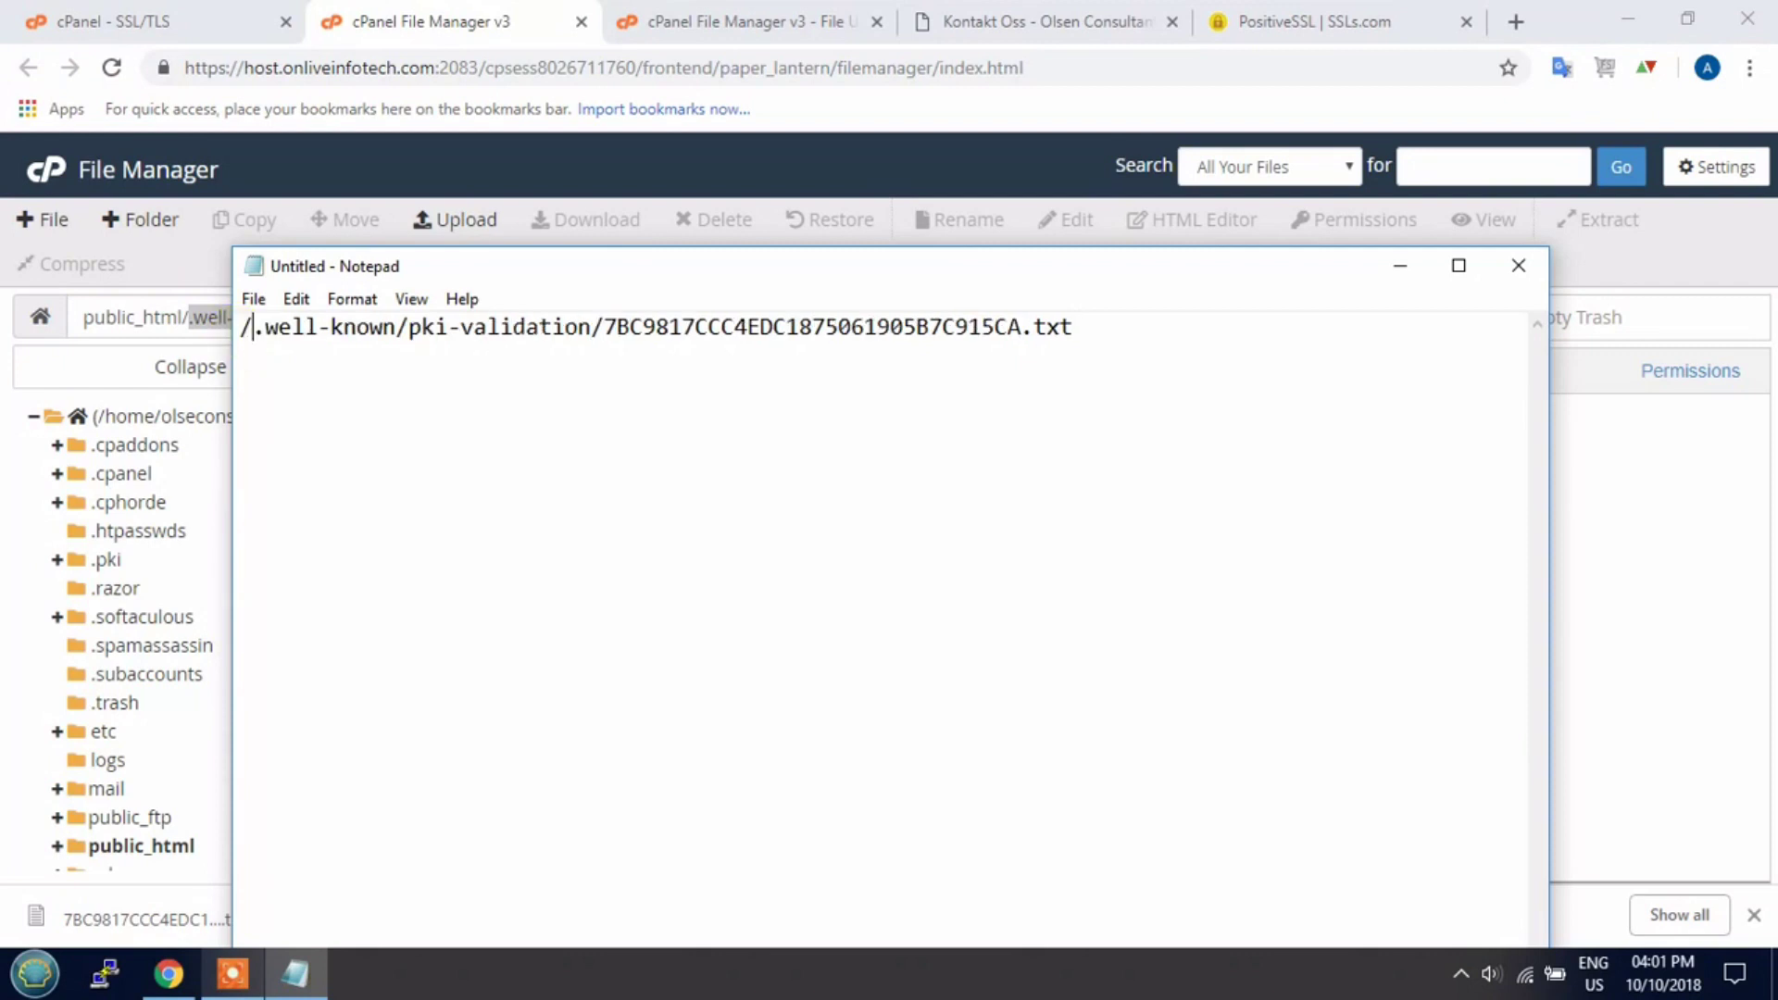
Step: Prefix the path with the domain olsen-consultants.no and select the full validation address
{"action": "left_click", "coordinate": [1135, 26]}
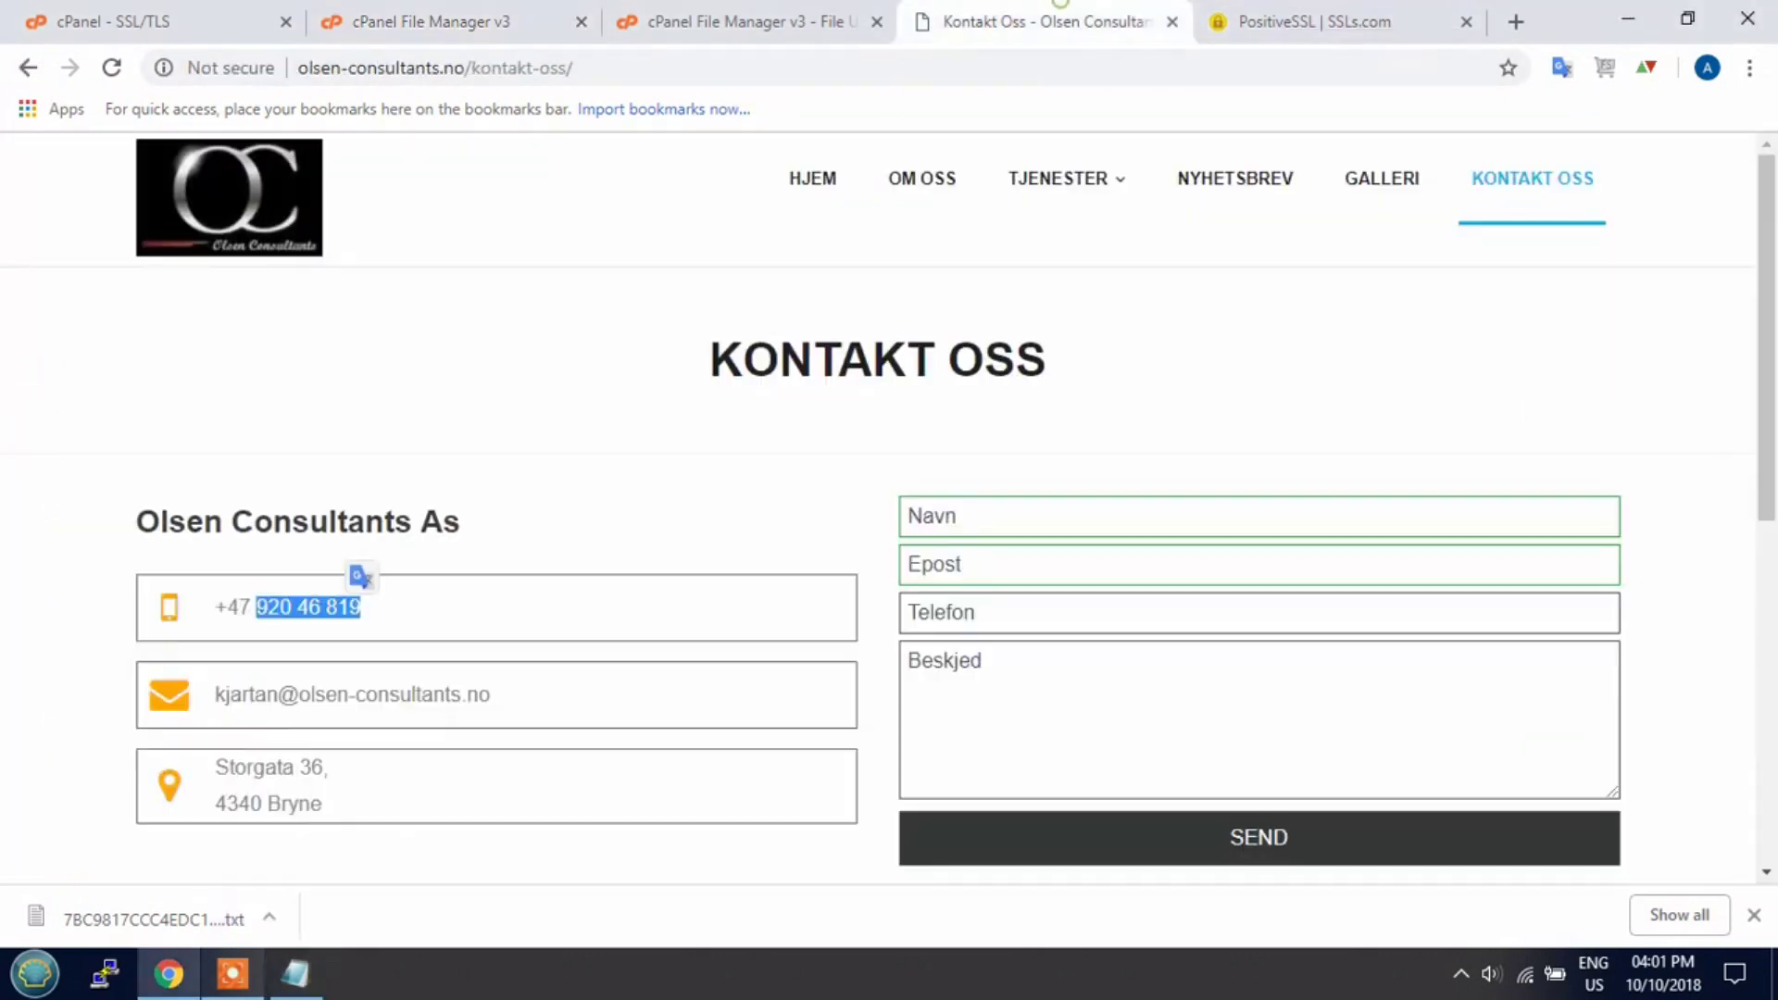
{"action": "left_click", "coordinate": [301, 67]}
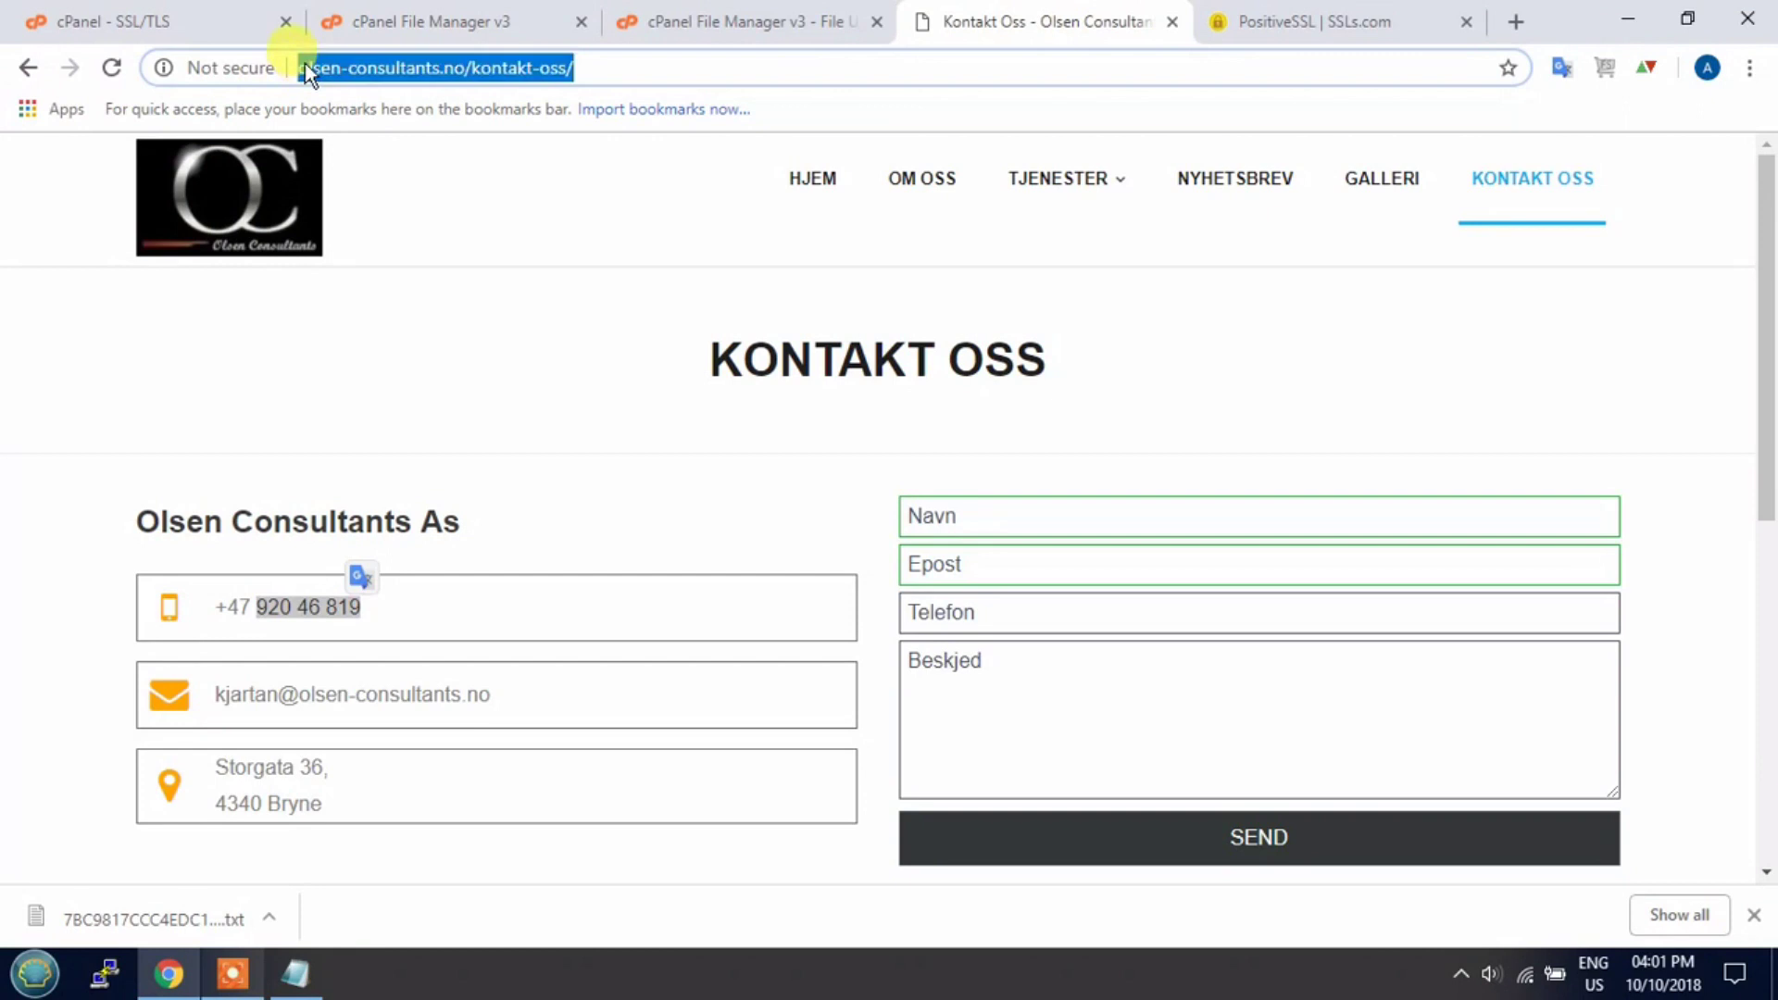
{"action": "left_click", "coordinate": [338, 65]}
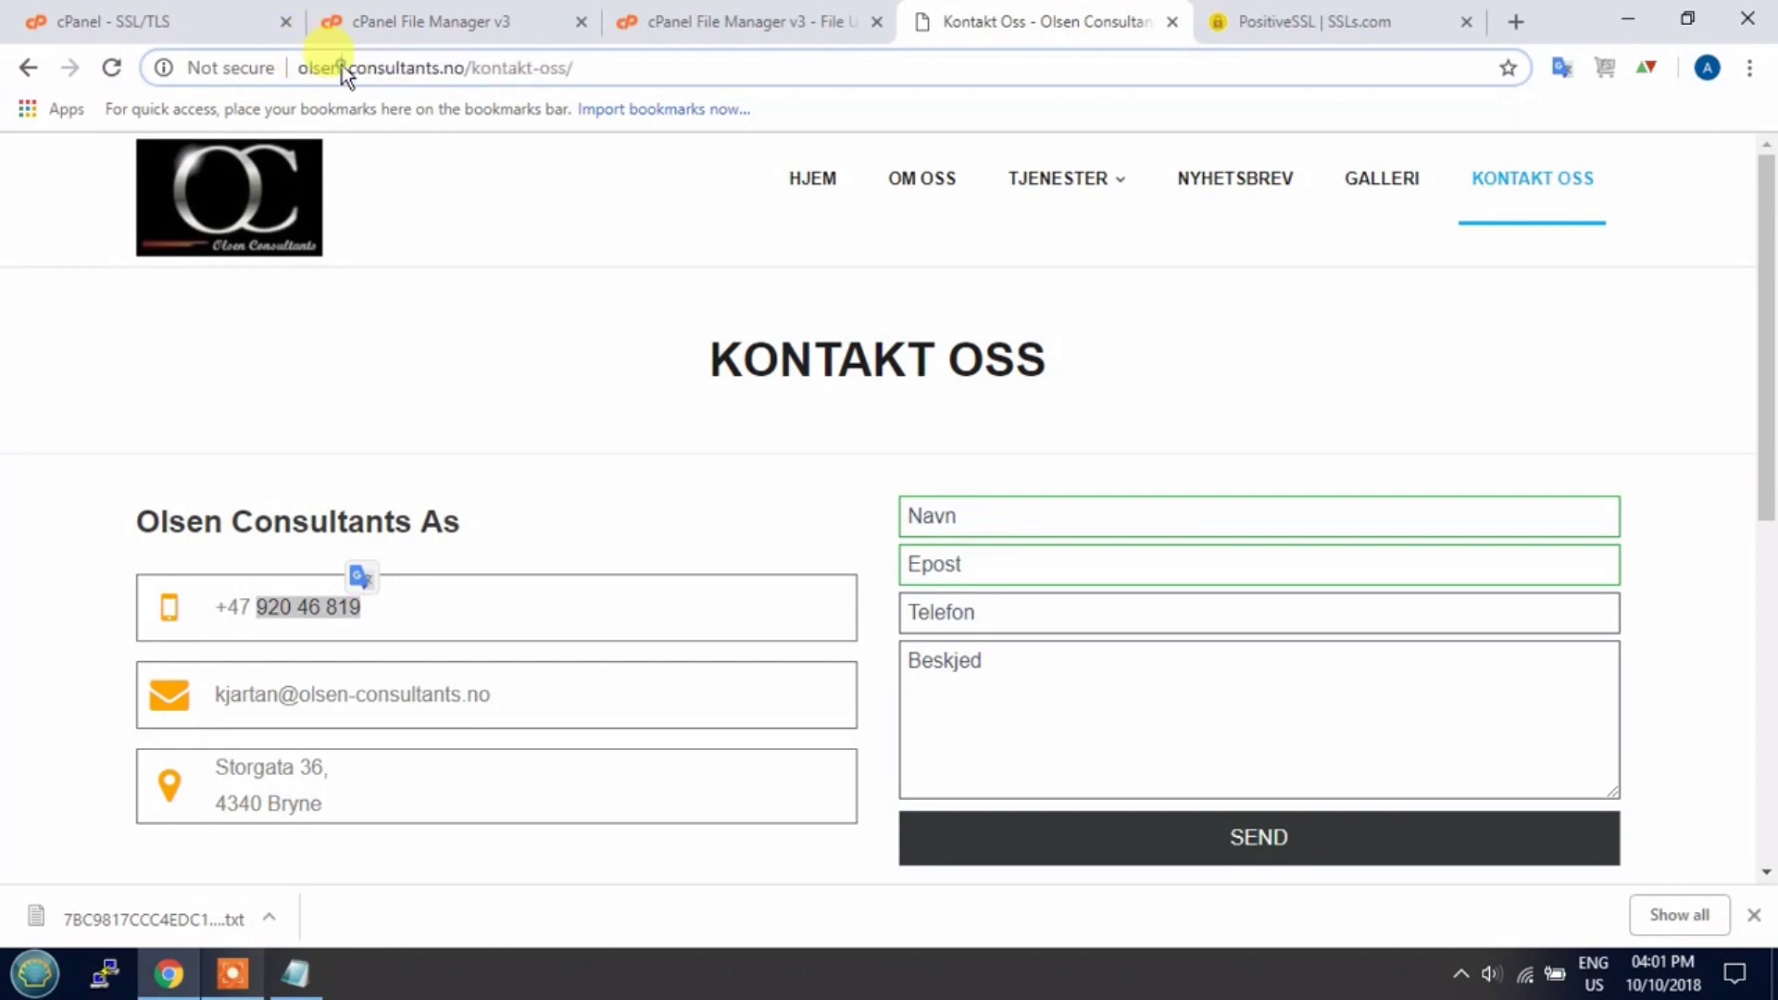
{"action": "left_click_drag", "start_coordinate": [301, 71], "coordinate": [474, 71]}
{"action": "key", "text": "ctrl+c"}
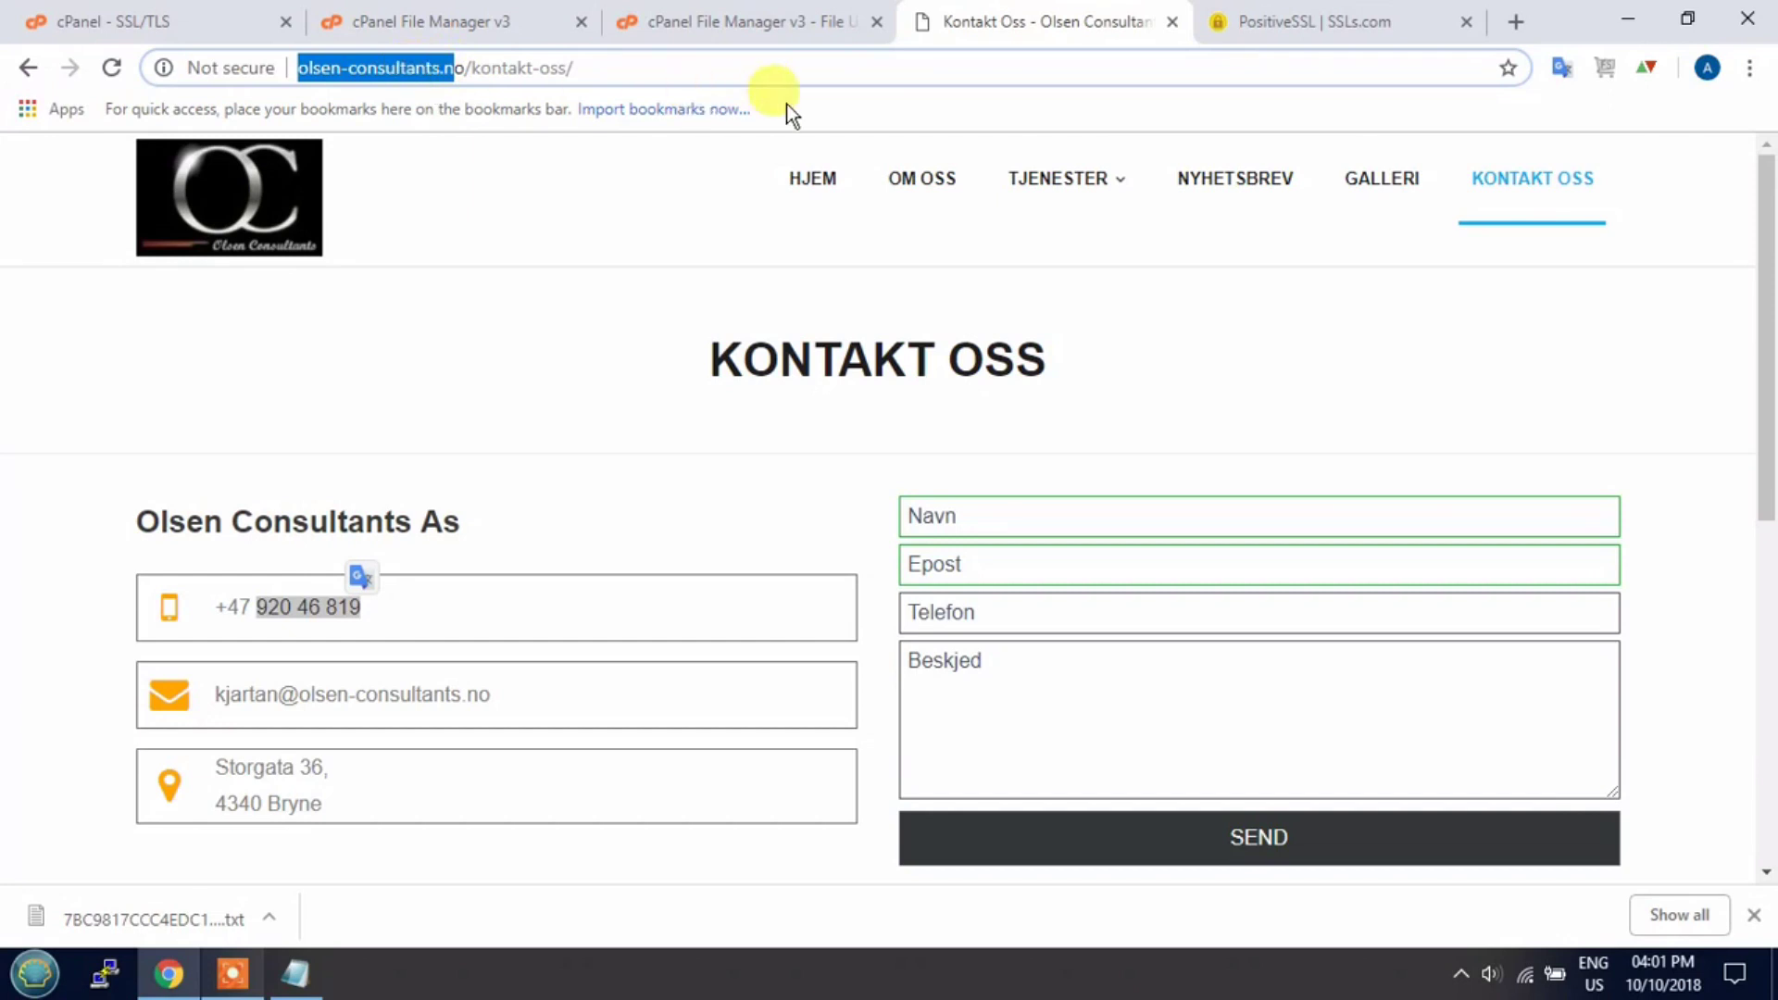
{"action": "key", "text": "alt+Tab"}
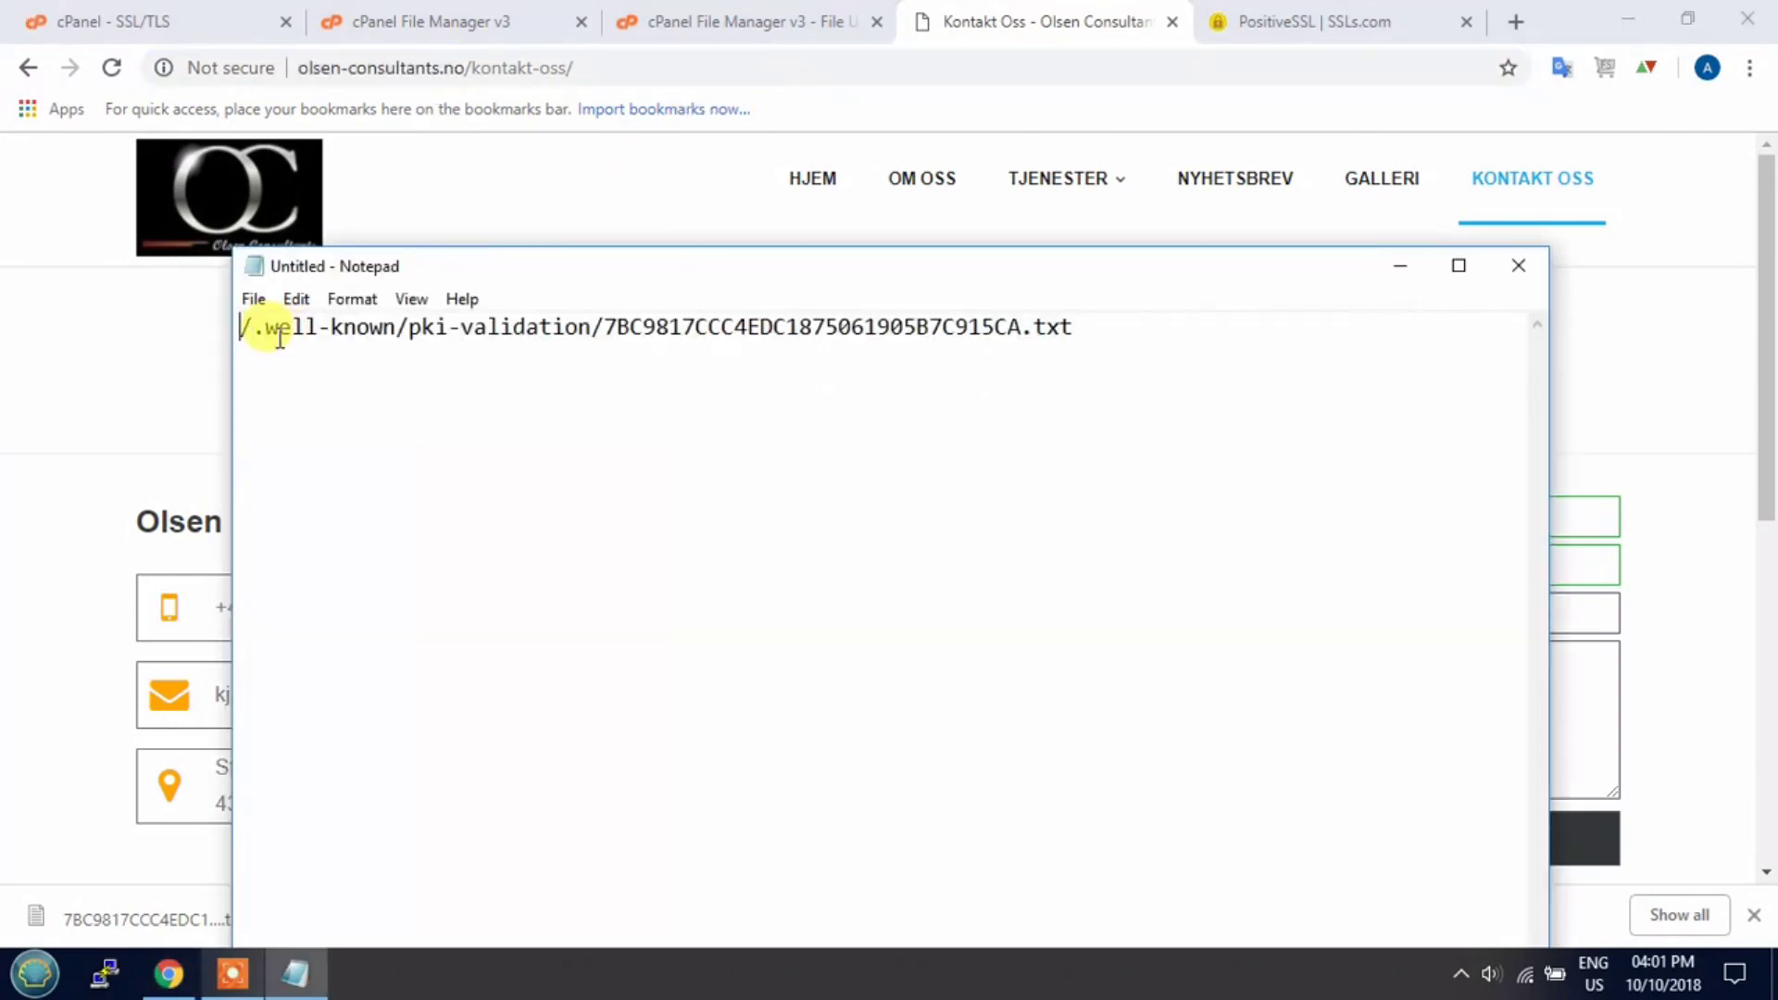
{"action": "key", "text": "ctrl+v"}
{"action": "type", "text": "o"}
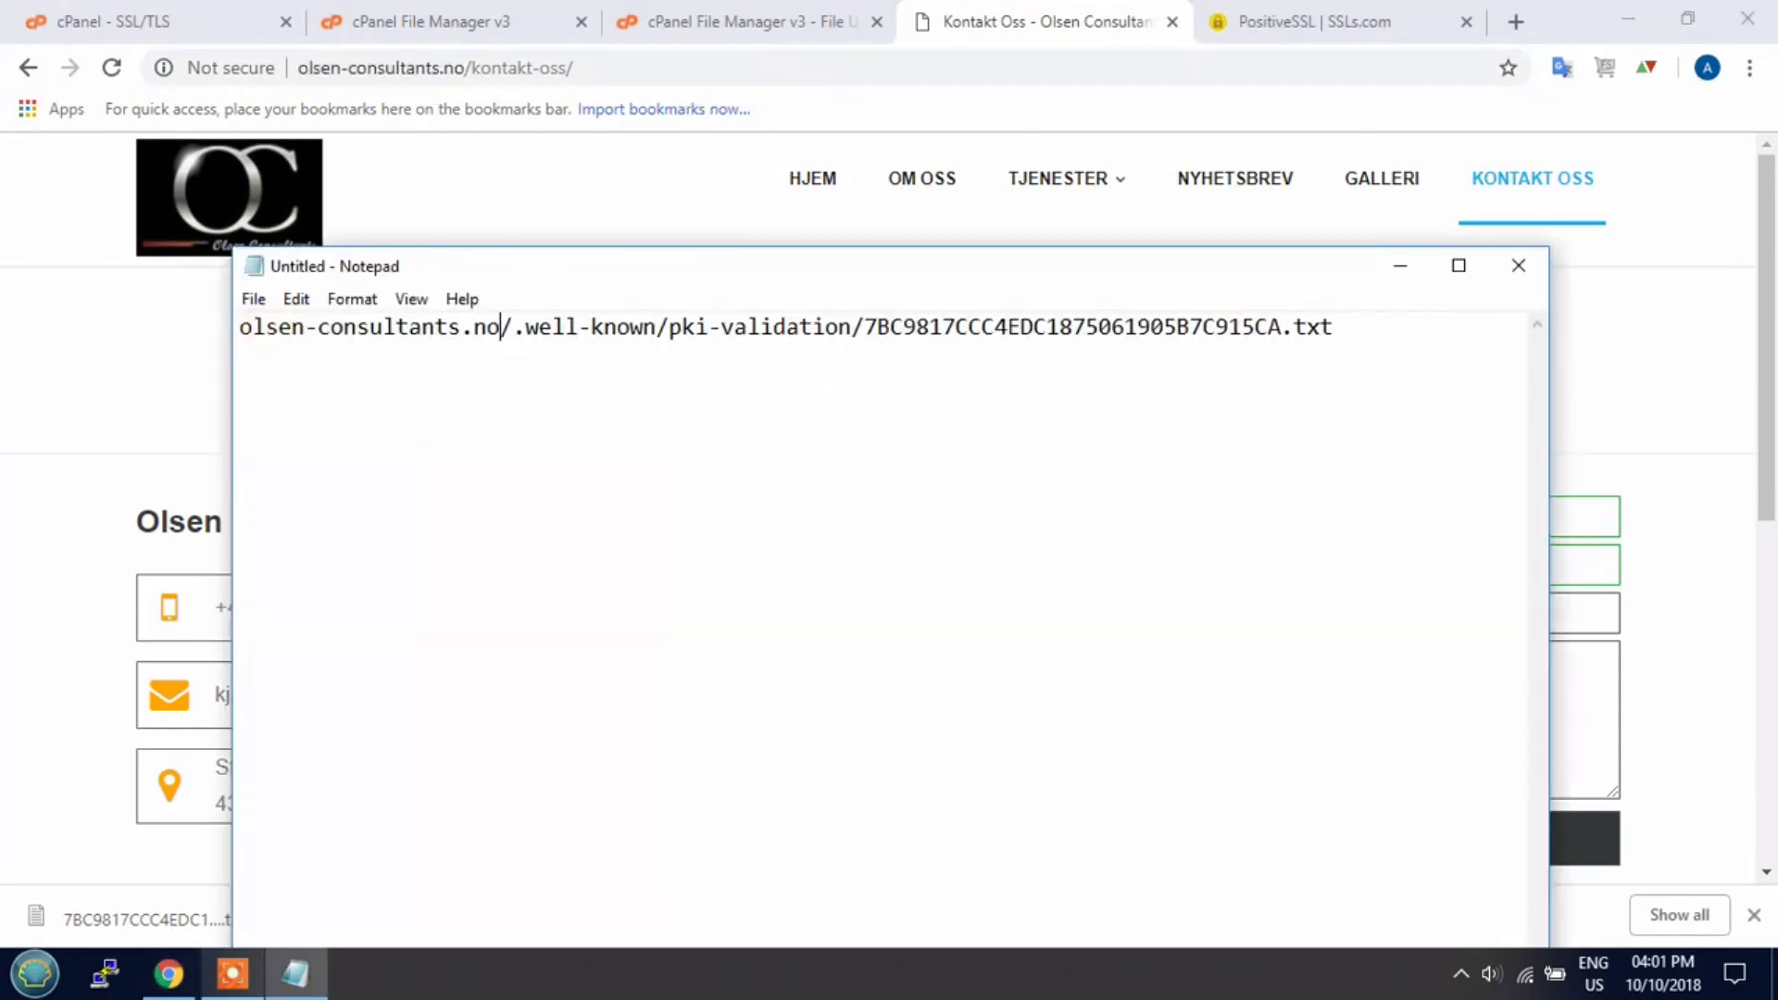
{"action": "key", "text": "ctrl+a"}
{"action": "key", "text": "ctrl+c"}
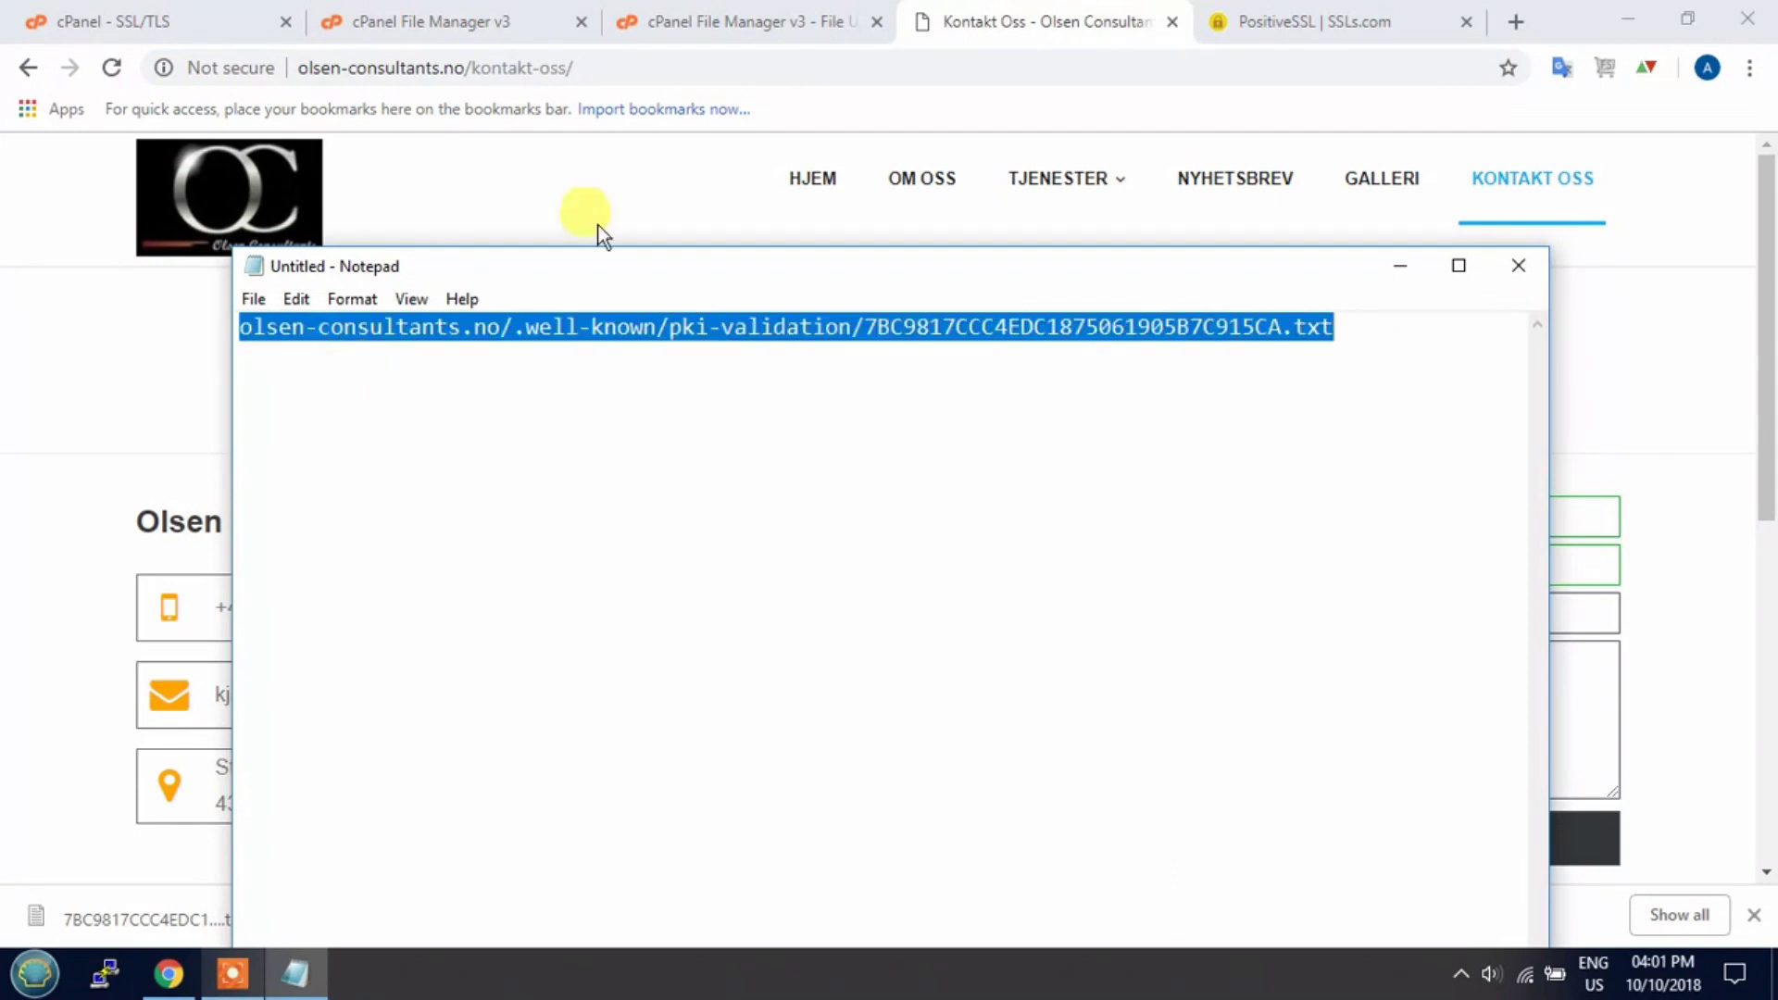
{"action": "left_click", "coordinate": [741, 20]}
Step: Refresh the pki-validation folder and load the validation file URL in a new tab
{"action": "left_click", "coordinate": [509, 23]}
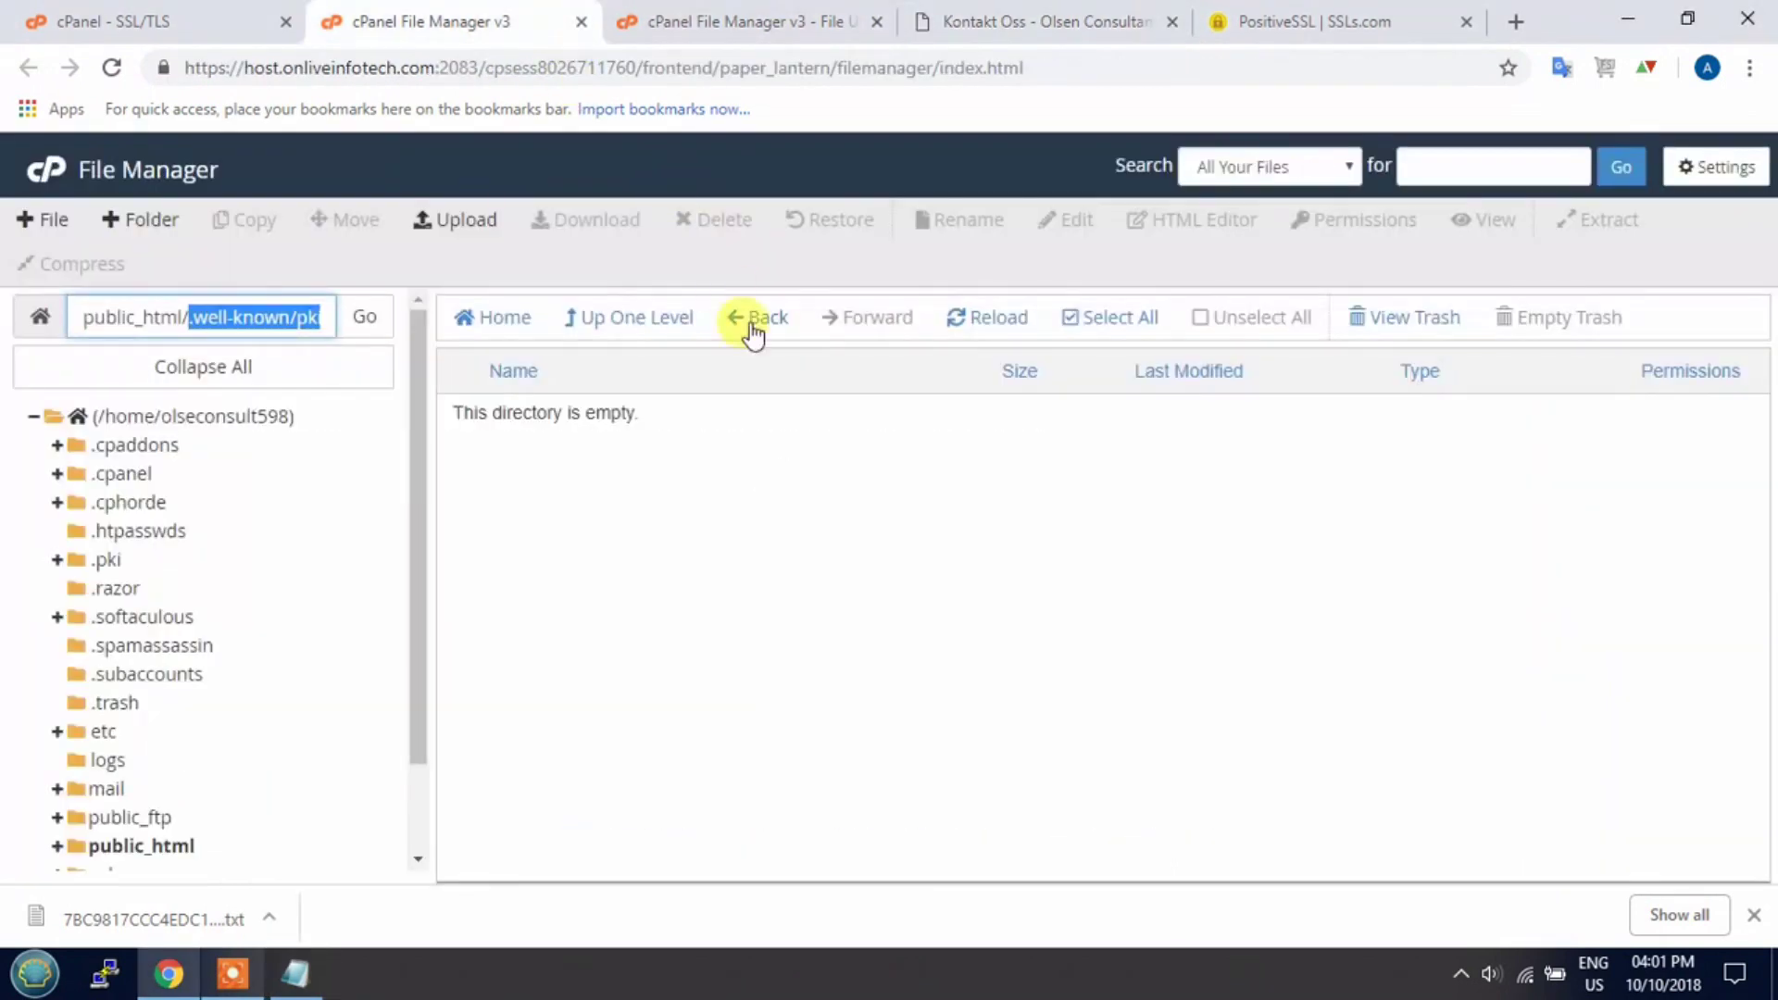
{"action": "left_click", "coordinate": [943, 324]}
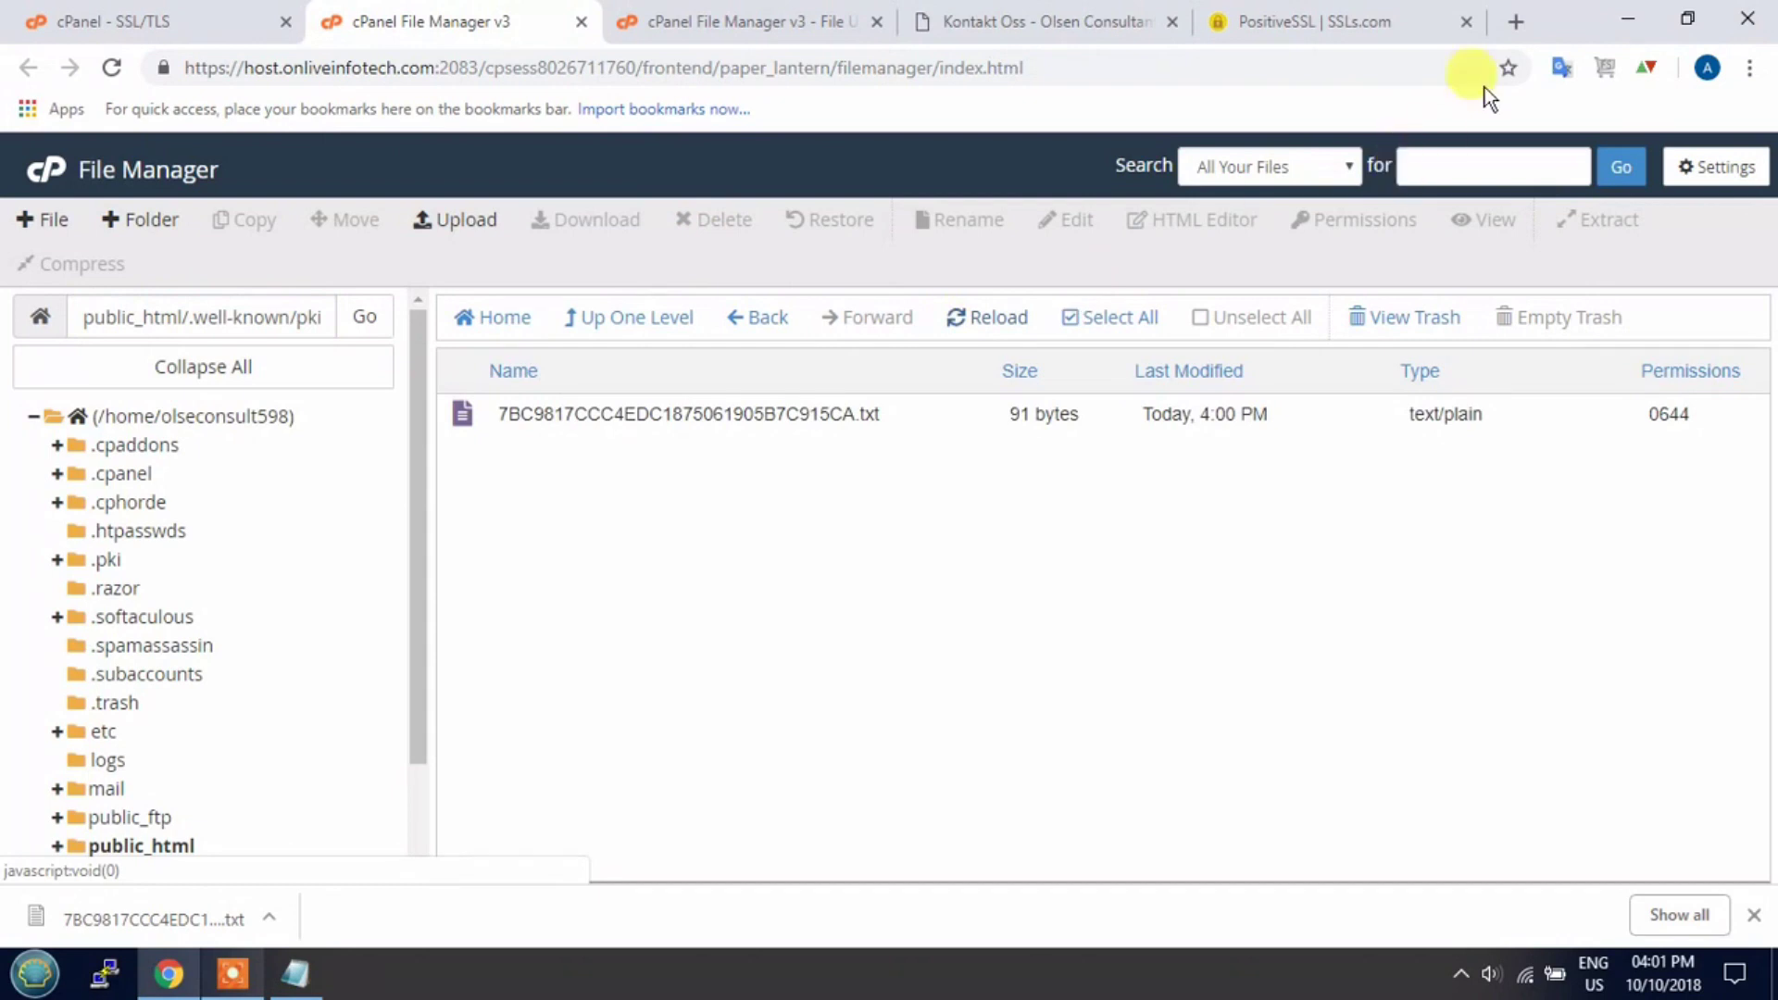
{"action": "left_click", "coordinate": [1517, 23]}
{"action": "key", "text": "ctrl+v"}
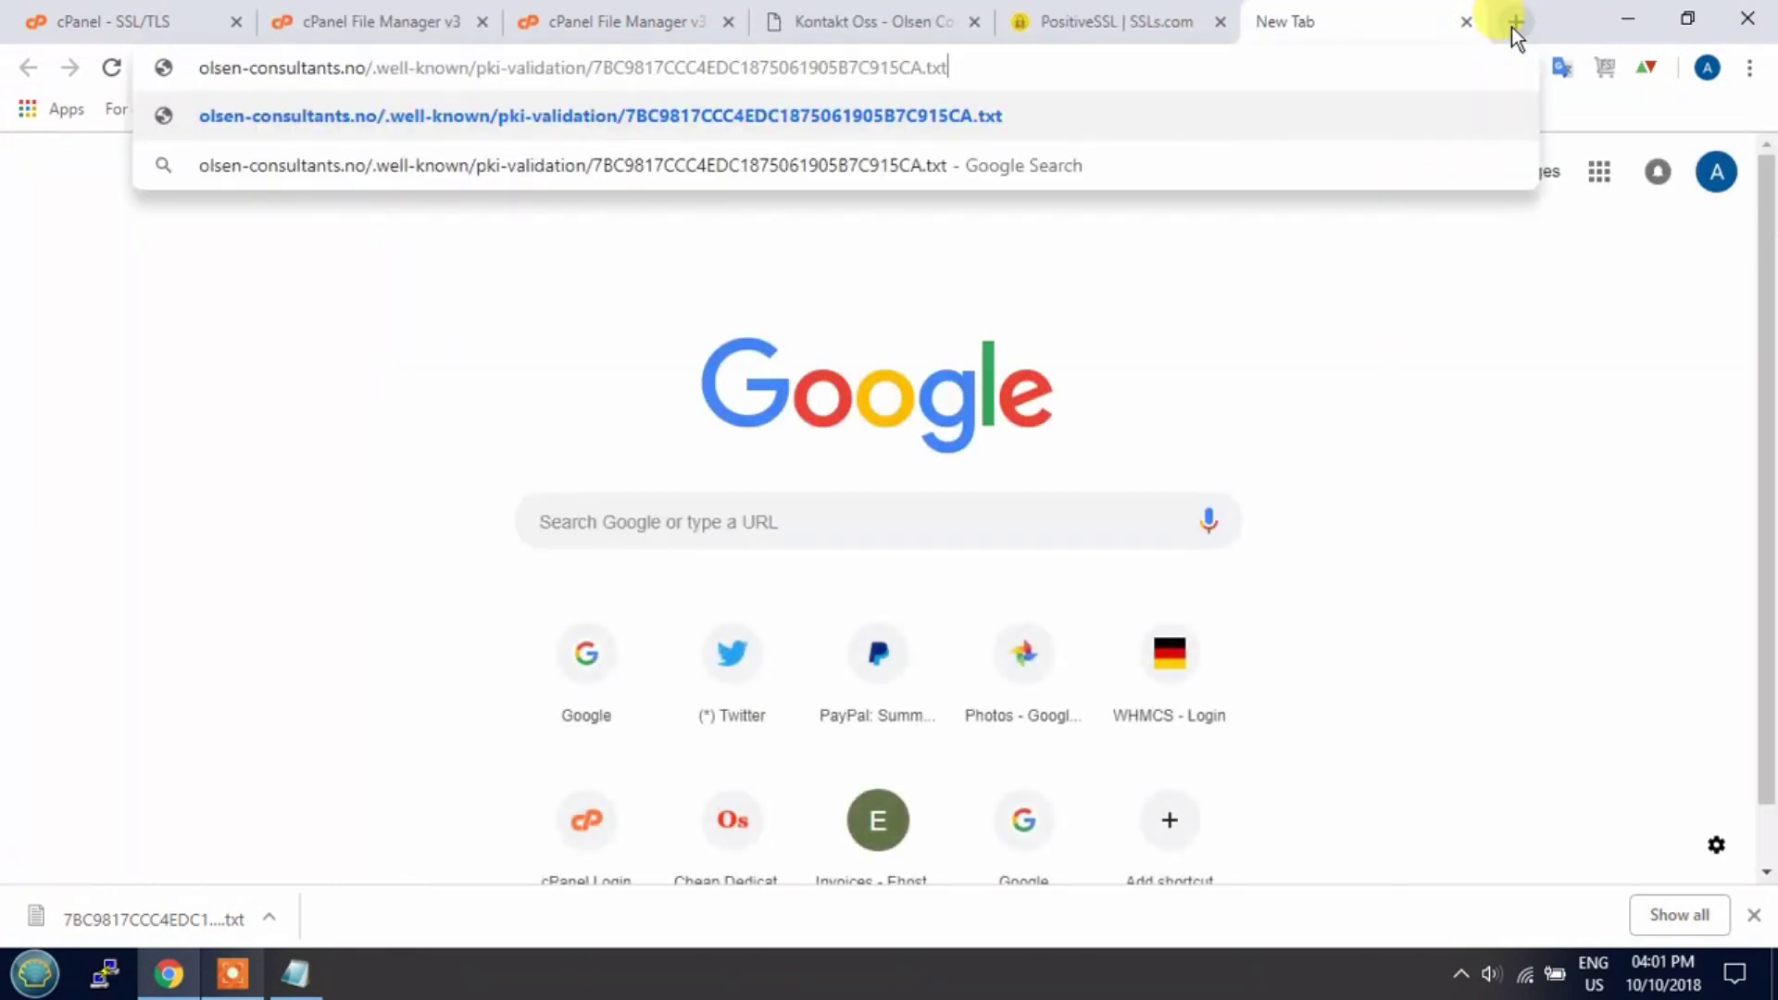
{"action": "key", "text": "Return"}
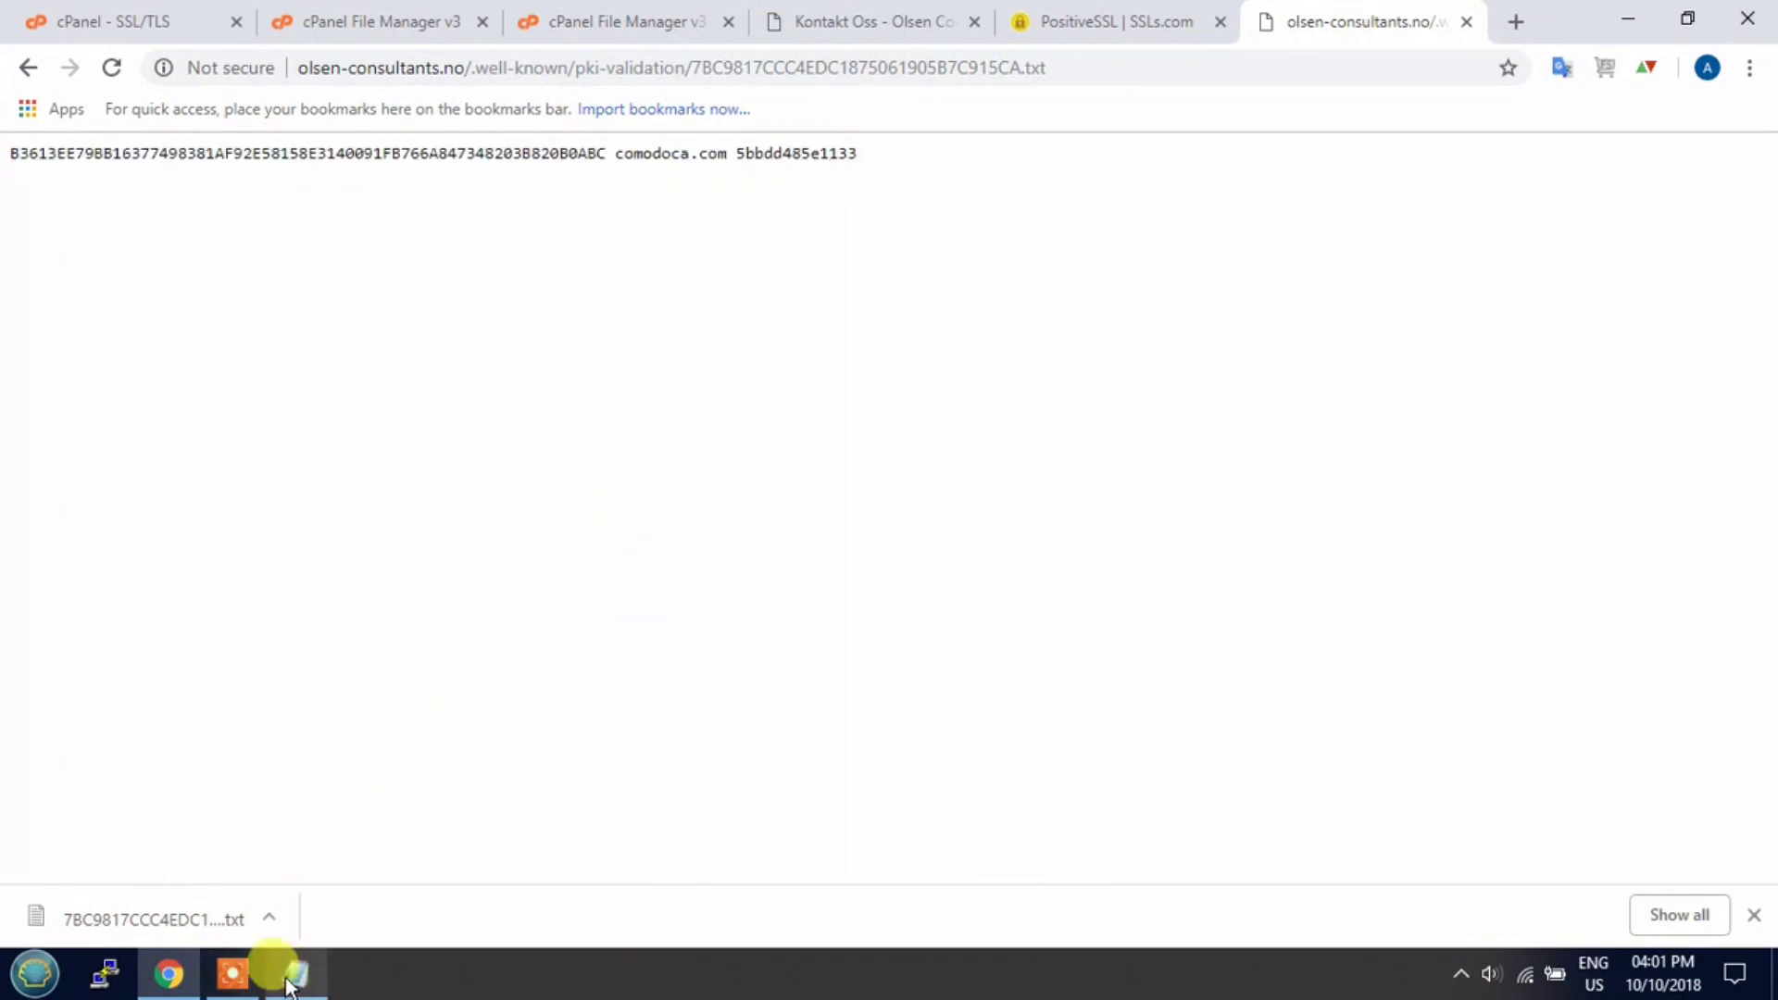
Step: Close the Kontakt Oss and validation-file tabs
{"action": "left_click", "coordinate": [1116, 21]}
{"action": "left_click", "coordinate": [918, 32]}
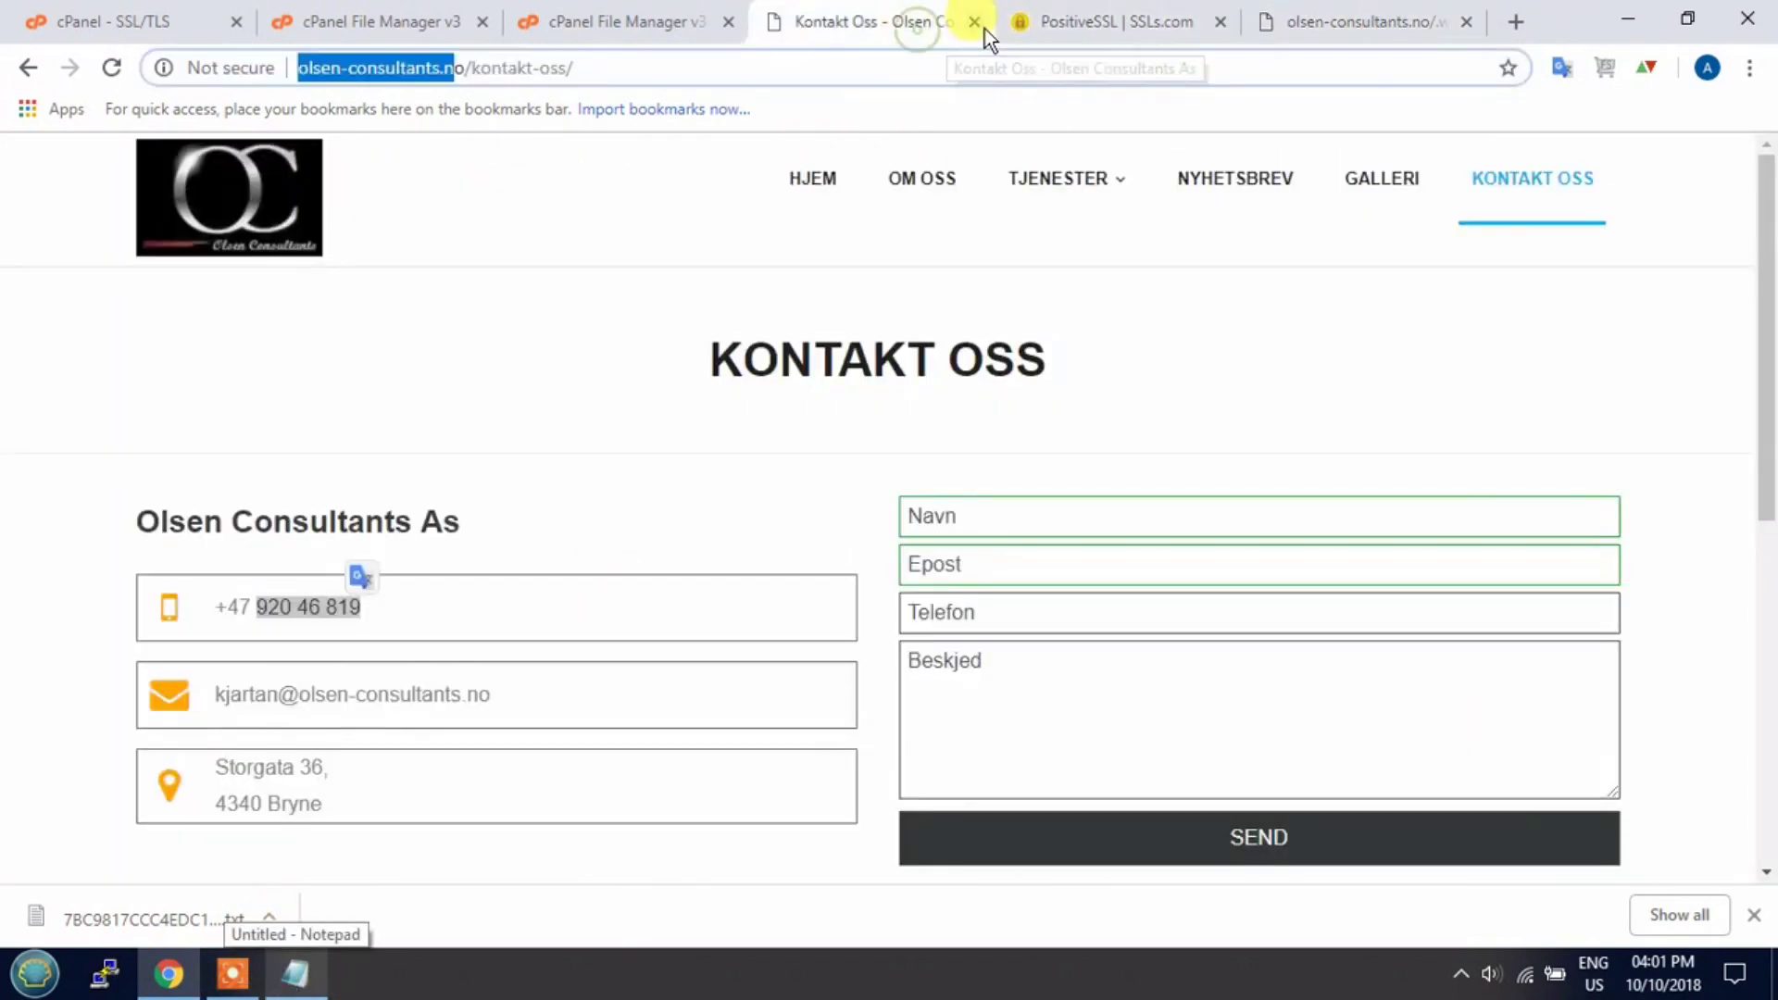
{"action": "left_click", "coordinate": [975, 25]}
{"action": "left_click", "coordinate": [1196, 26]}
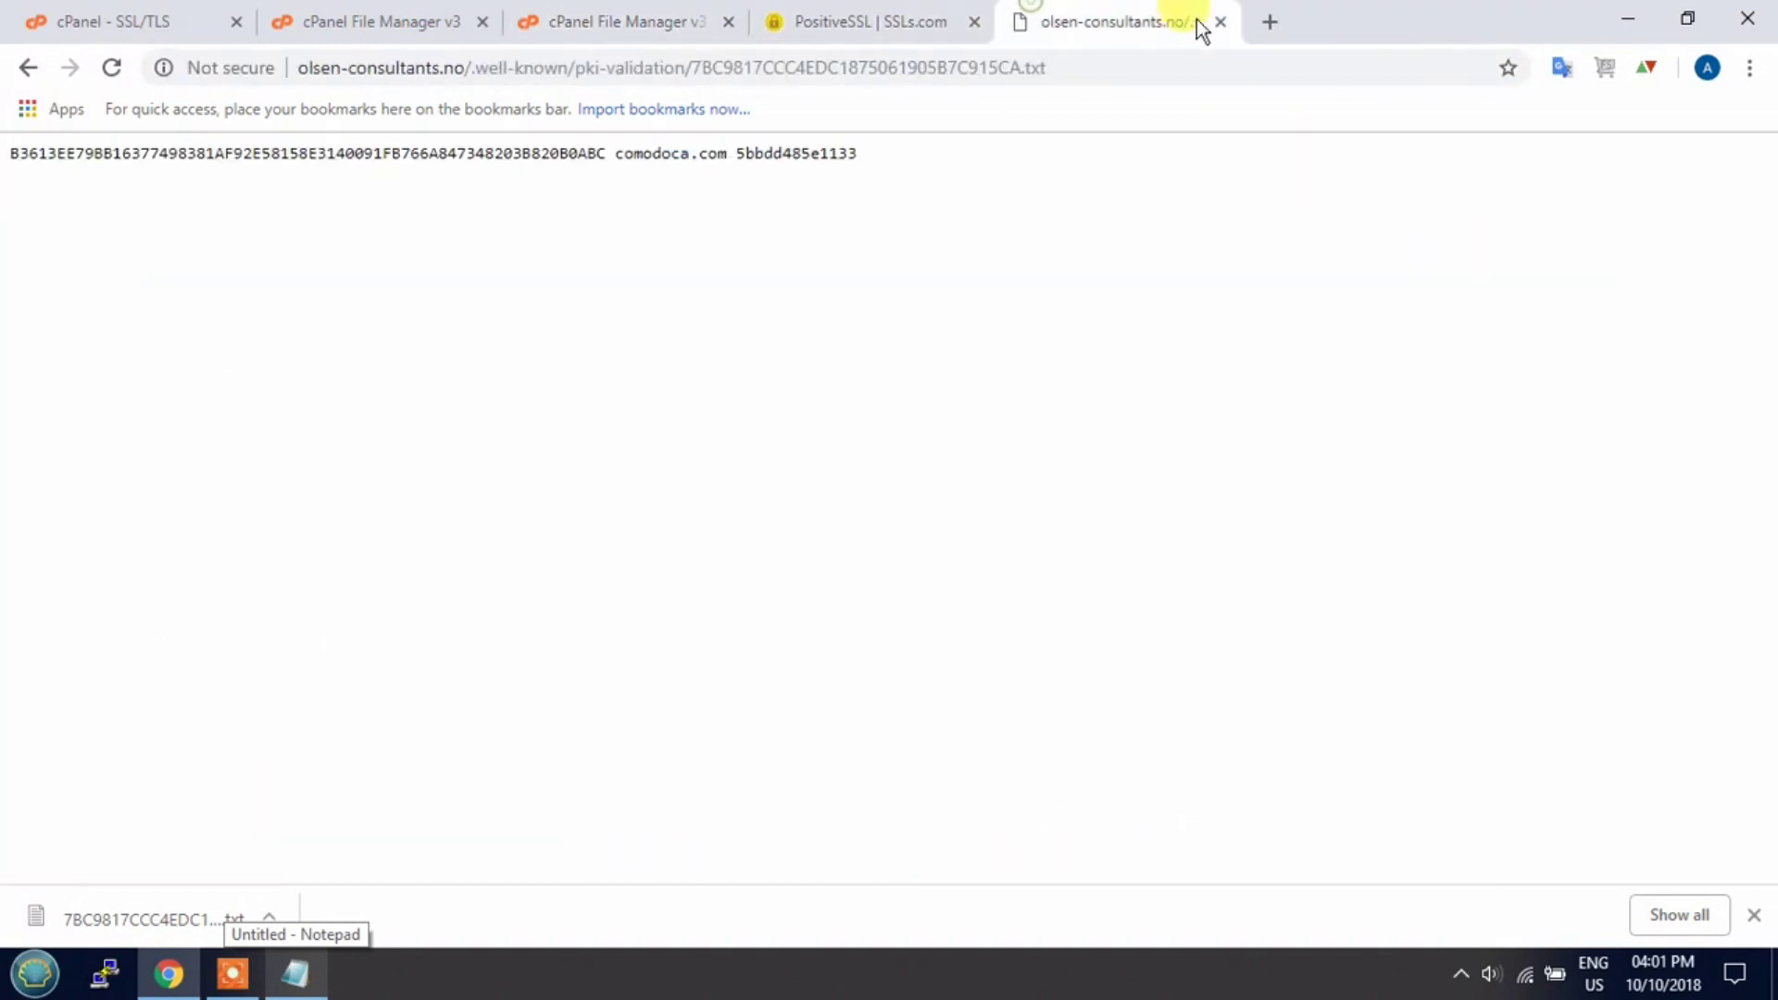
Step: From Purchased certs, open the now-Active olsen-consultants.no PositiveSSL certificate and download olsen-consultants.no.zip
{"action": "left_click", "coordinate": [1221, 22]}
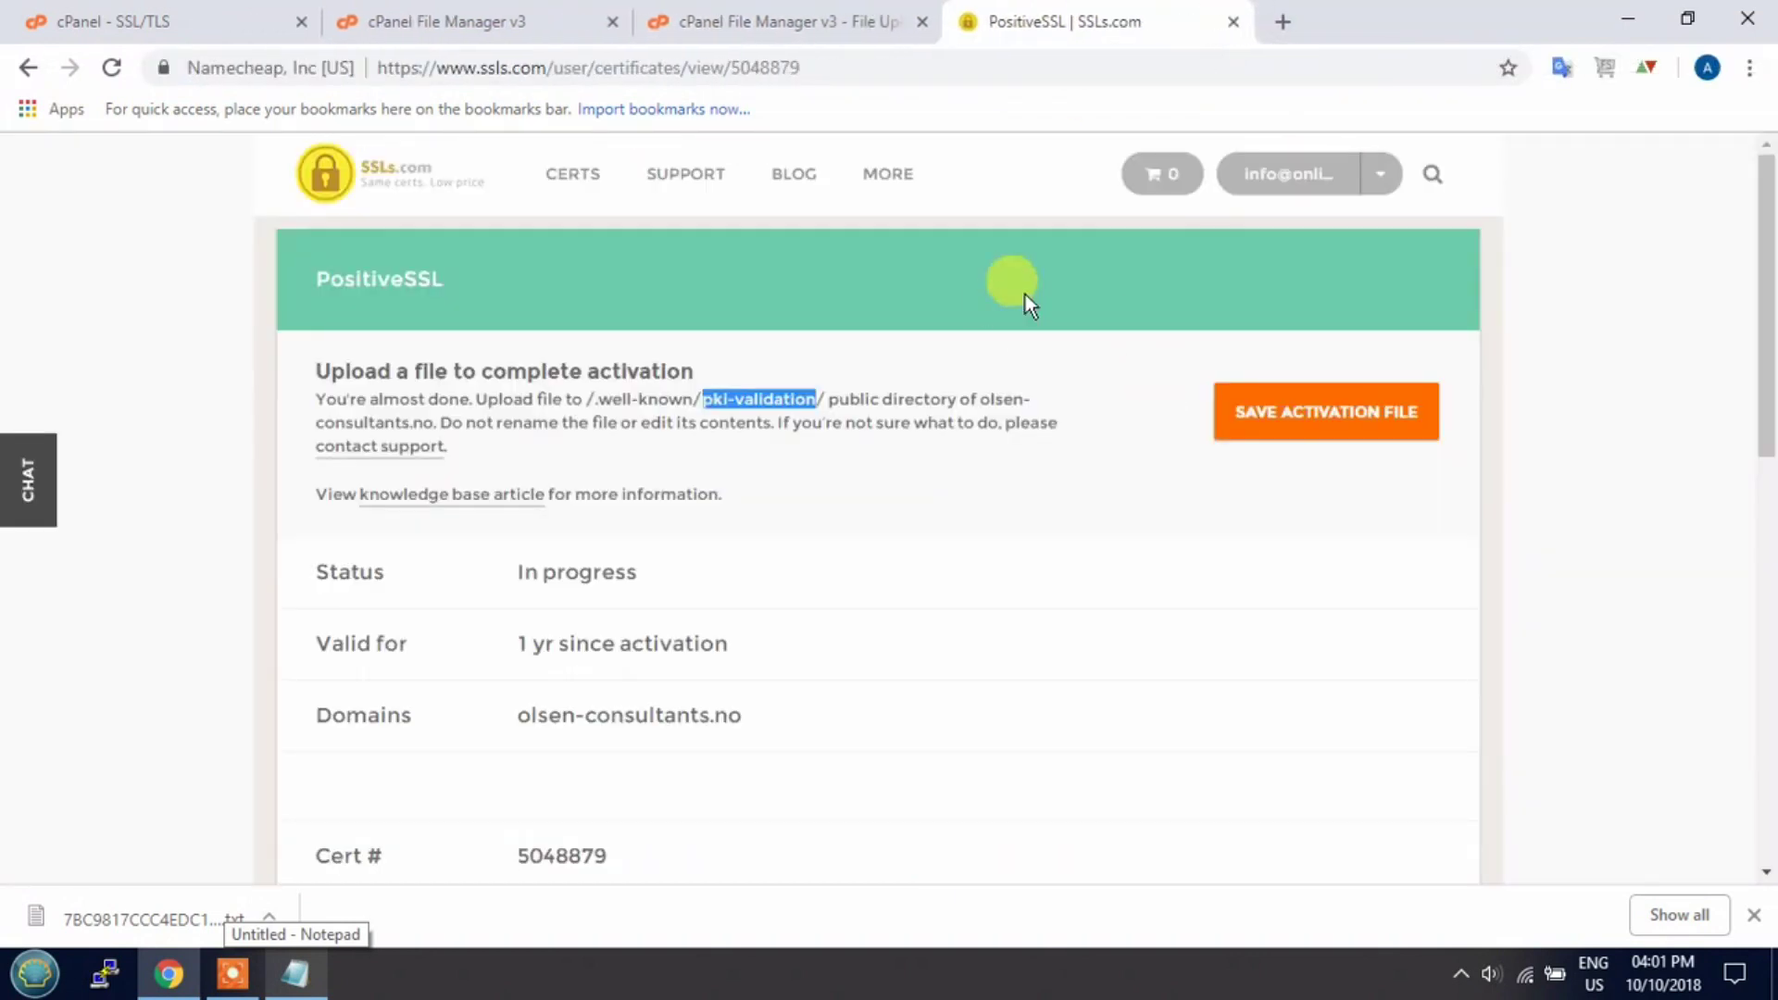
{"action": "left_click", "coordinate": [1381, 174]}
{"action": "left_click", "coordinate": [1257, 243]}
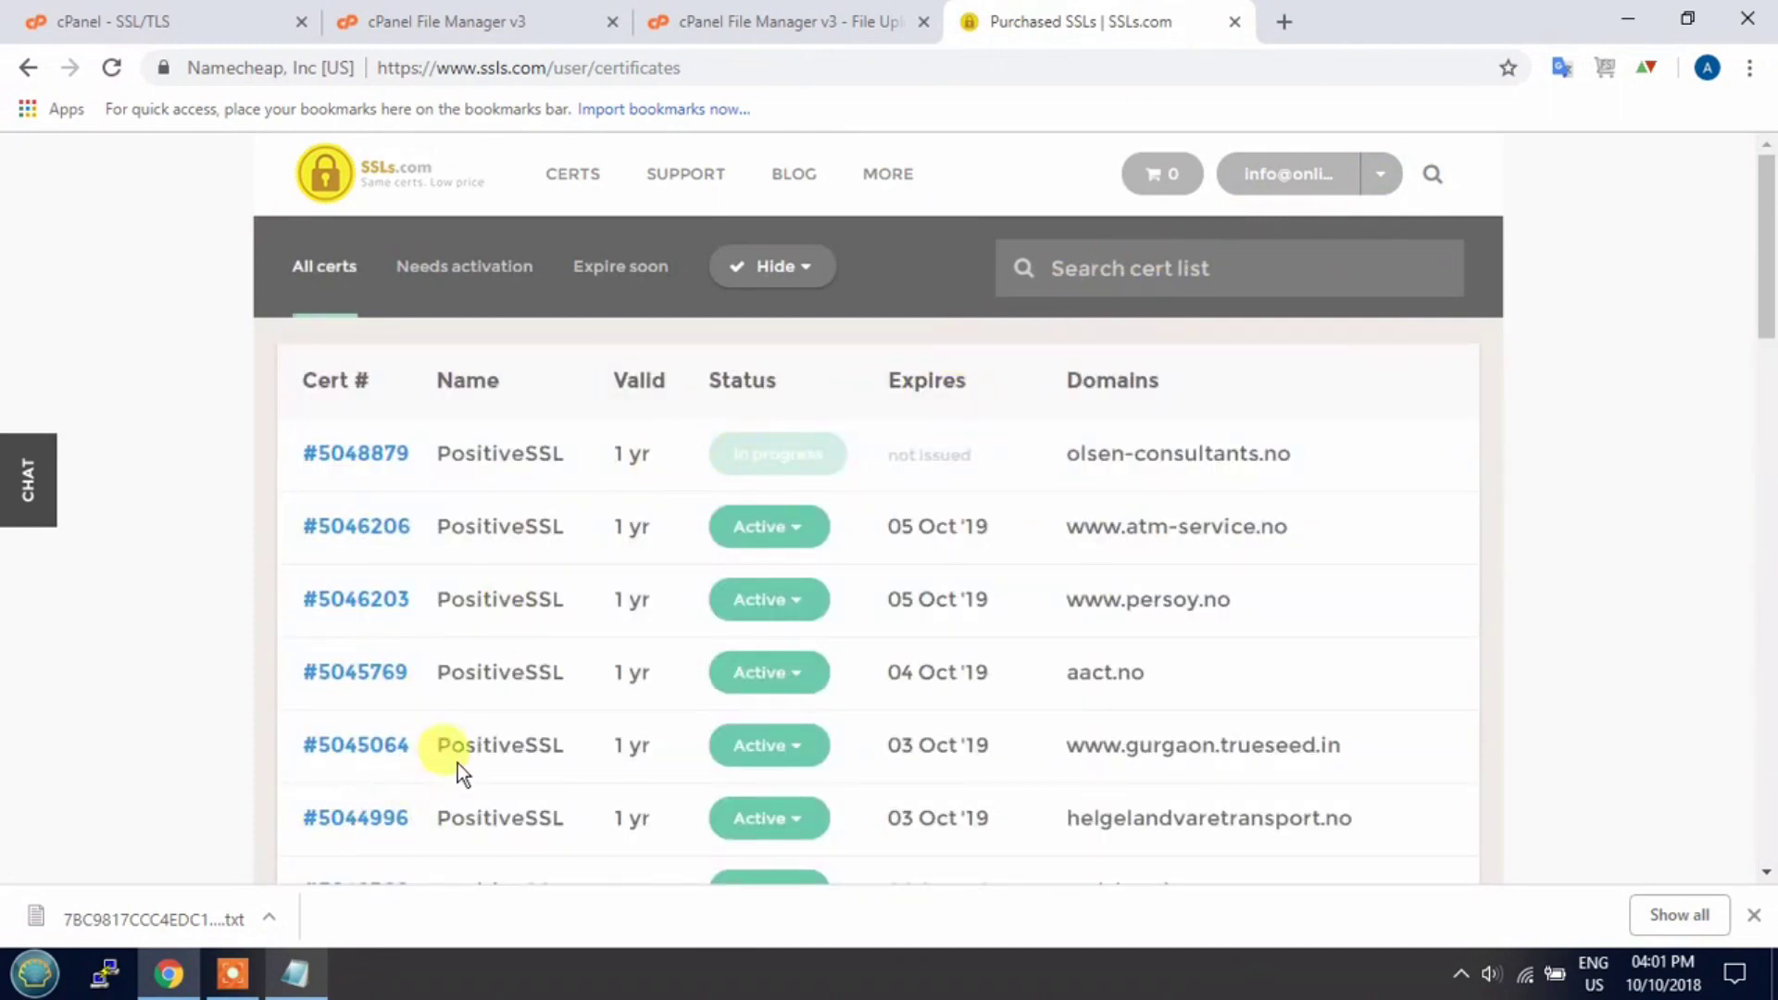
{"action": "left_click", "coordinate": [243, 974]}
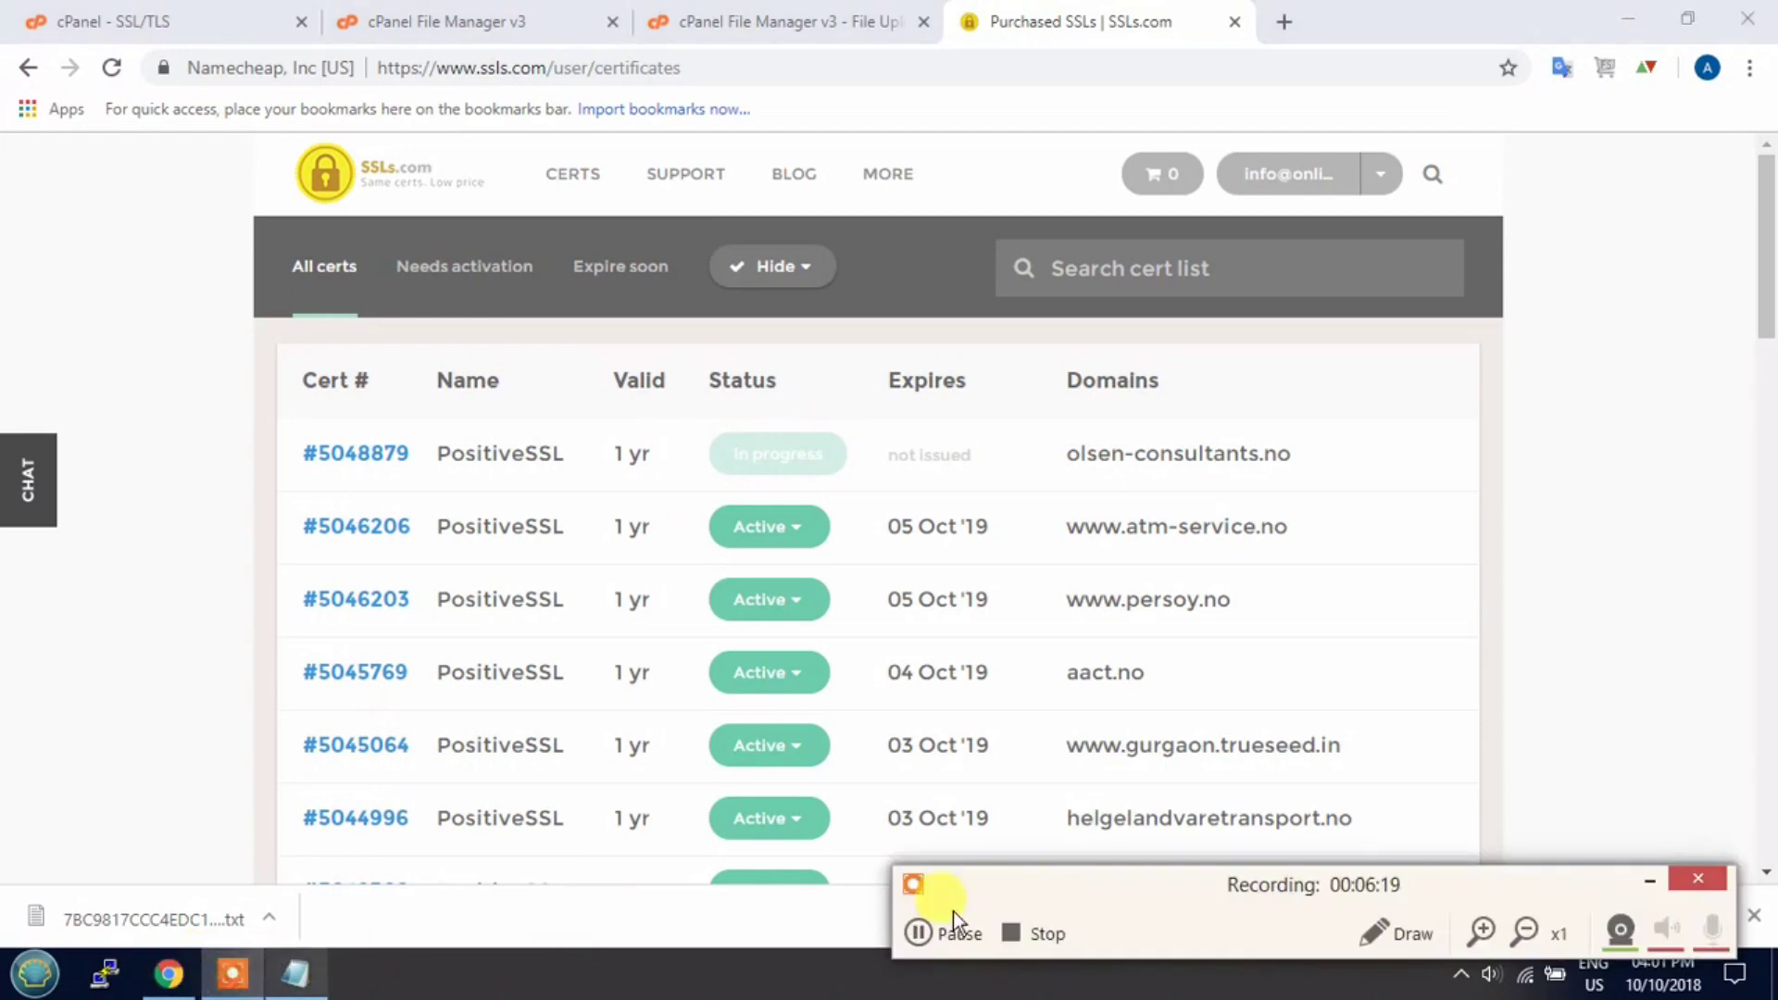
{"action": "left_click", "coordinate": [969, 944]}
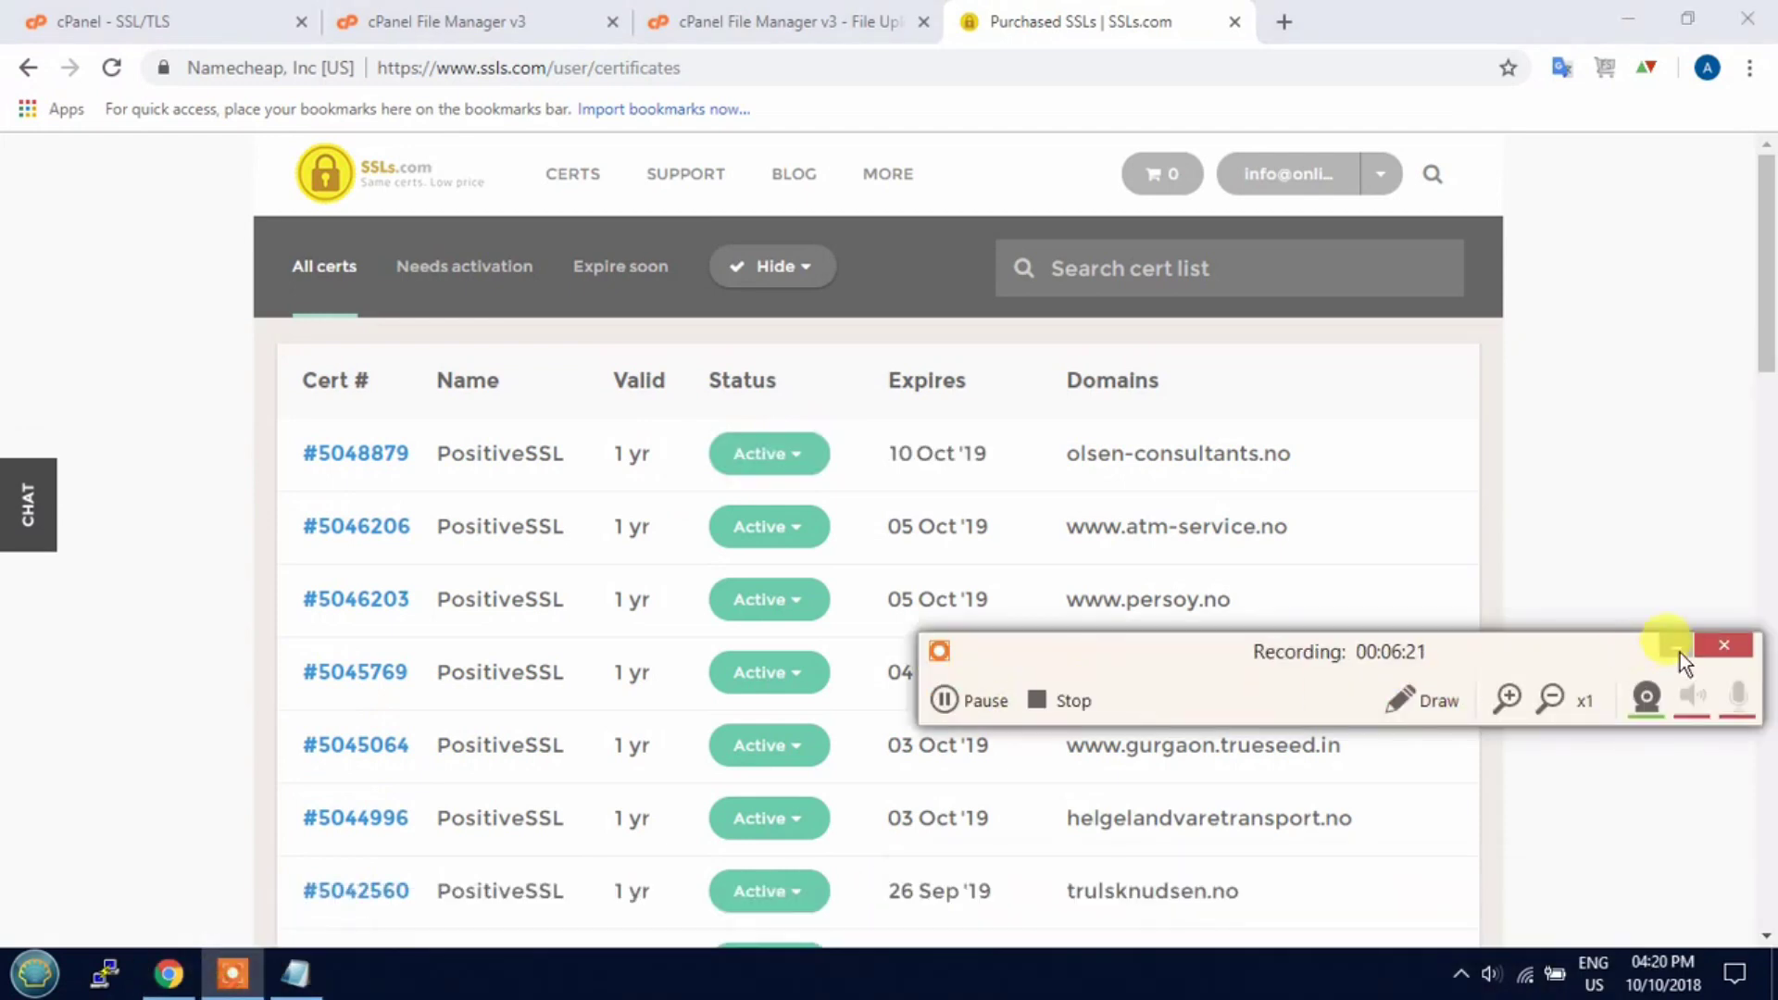
{"action": "left_click", "coordinate": [1680, 652]}
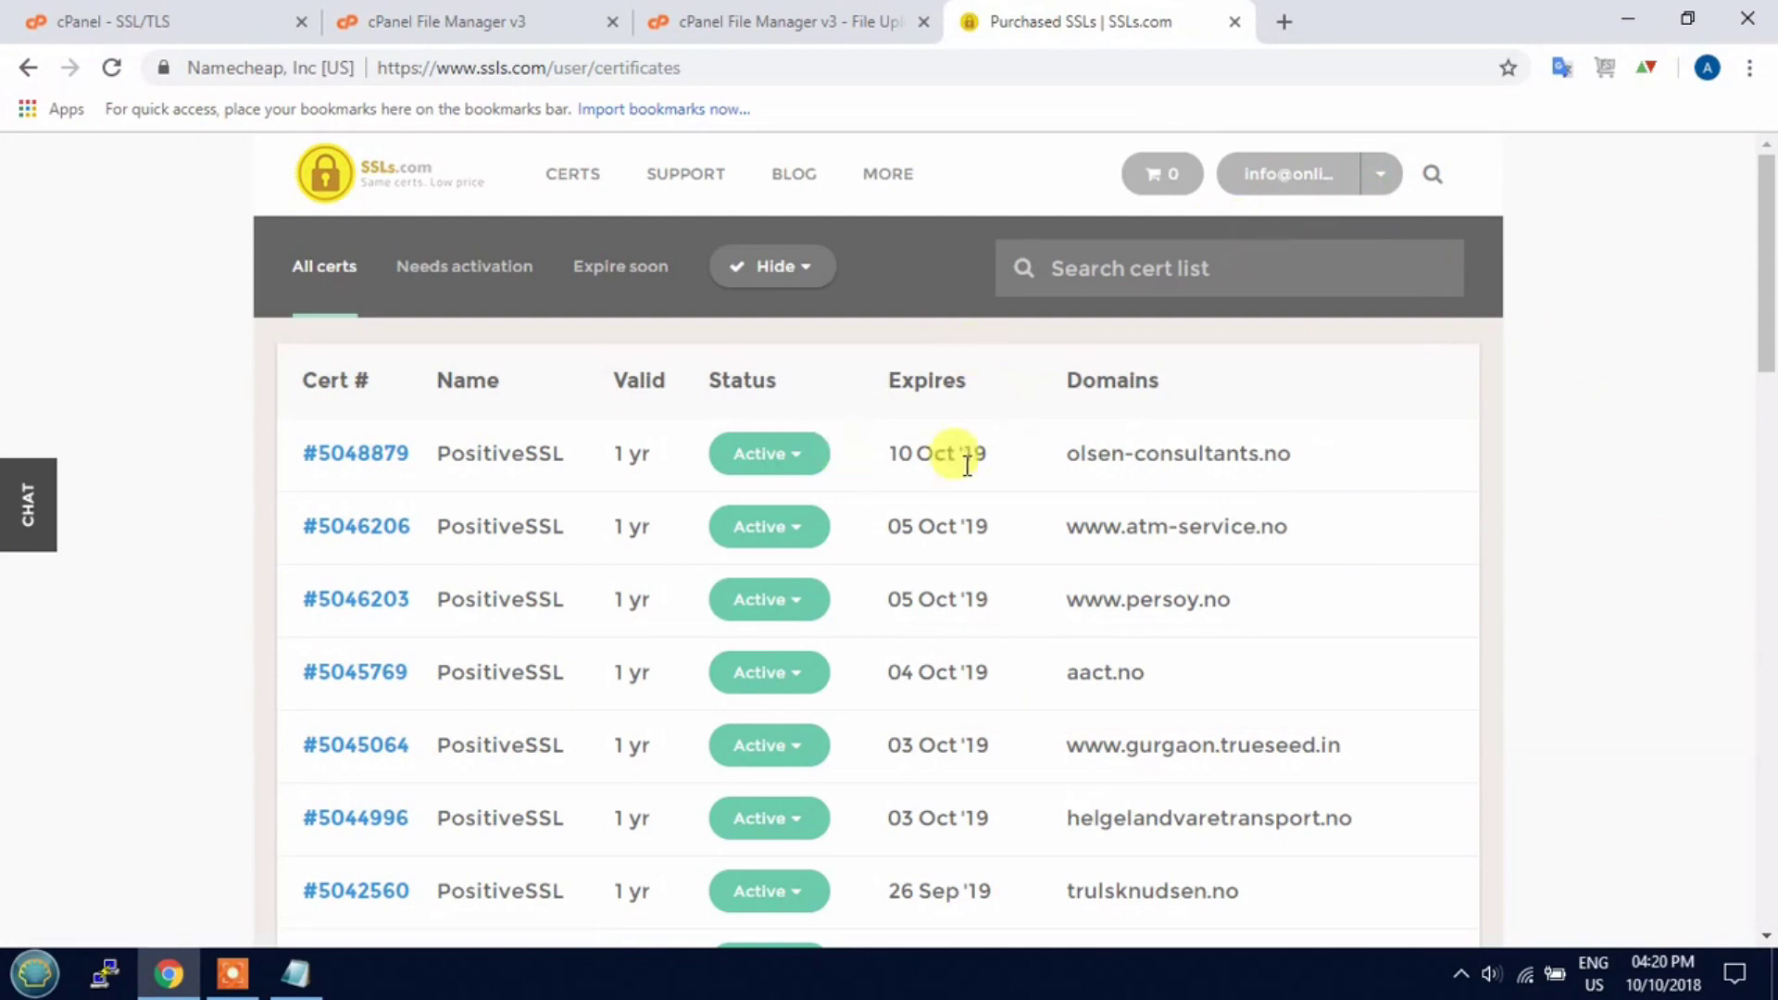
{"action": "left_click", "coordinate": [383, 467]}
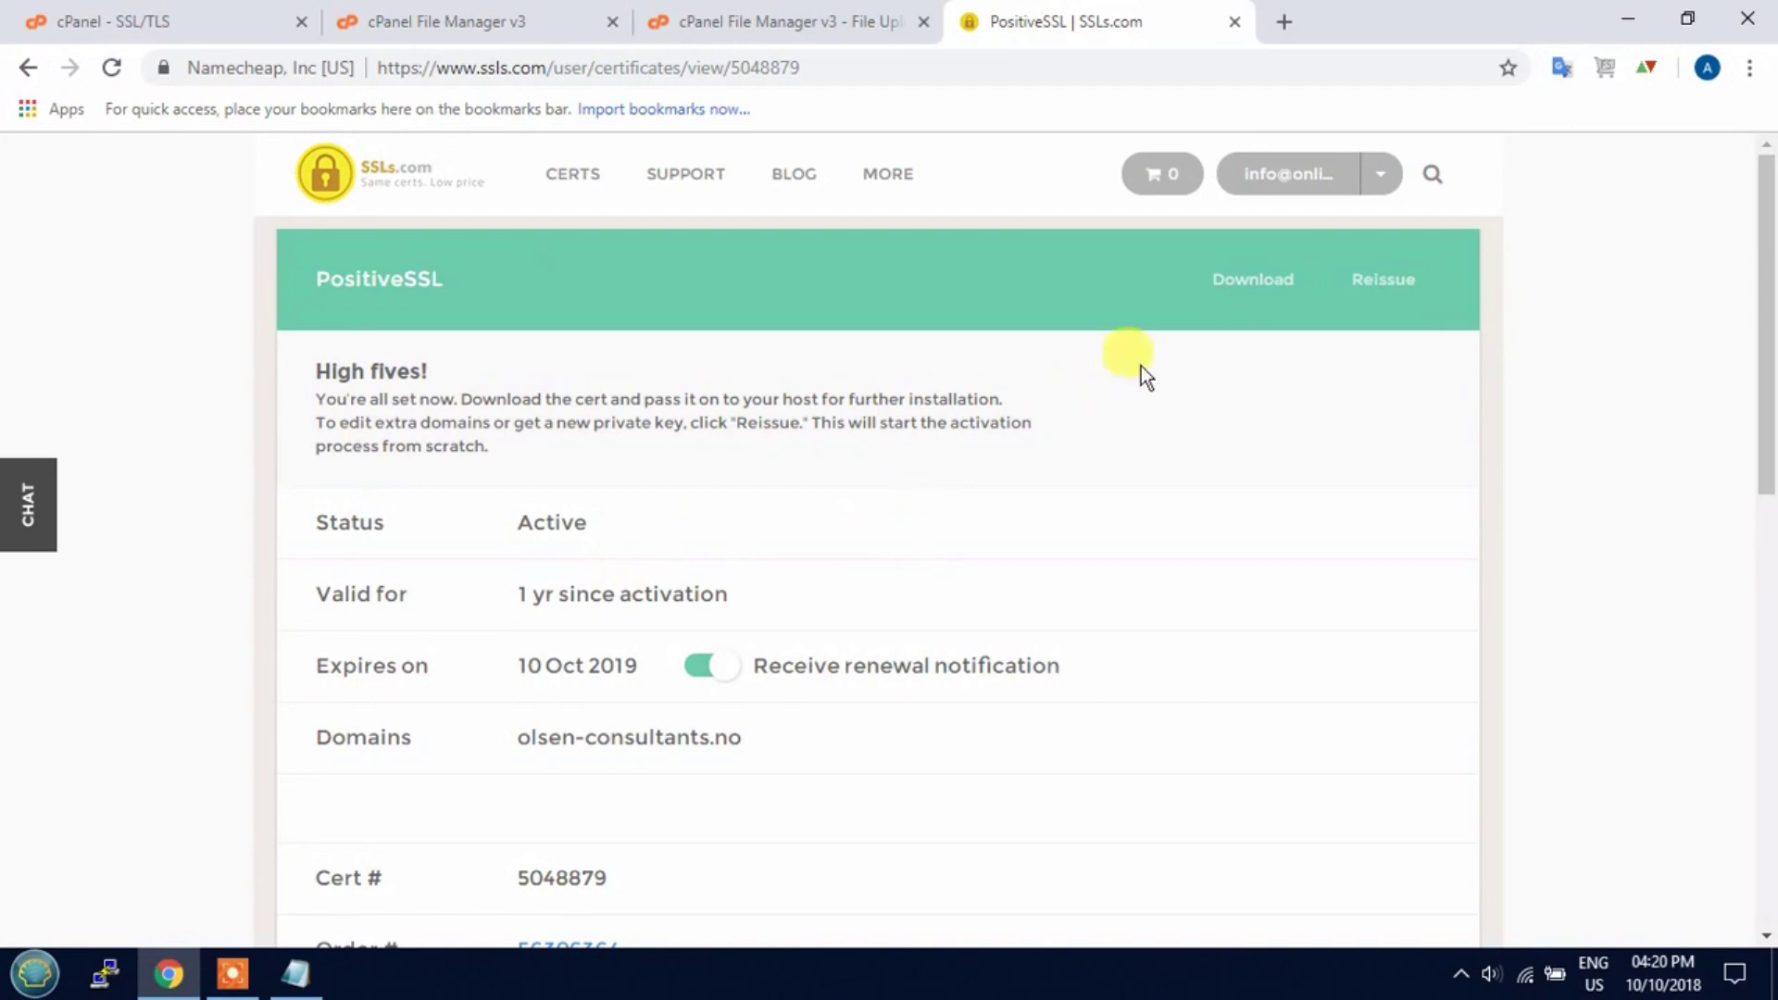
{"action": "left_click", "coordinate": [1257, 283]}
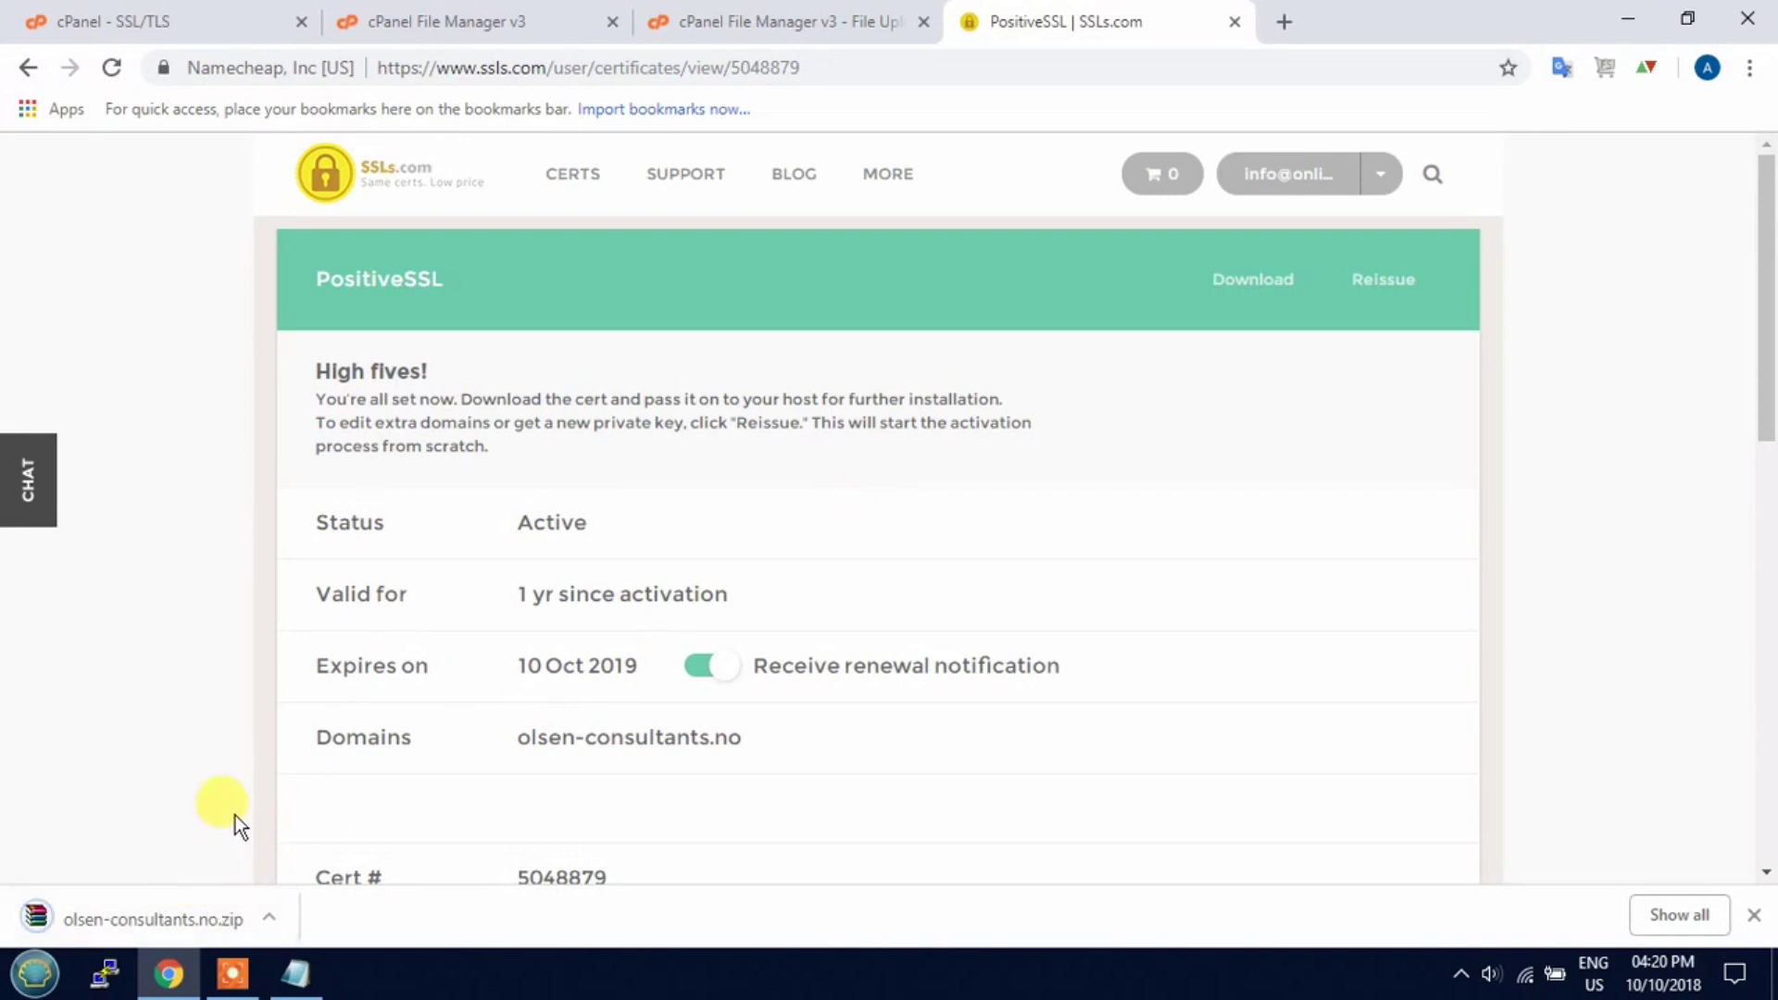
Step: Find olsen-consultants.no.zip in Music and extract it with WinRAR into an olsen-consultants.no folder
{"action": "key", "text": "super+e"}
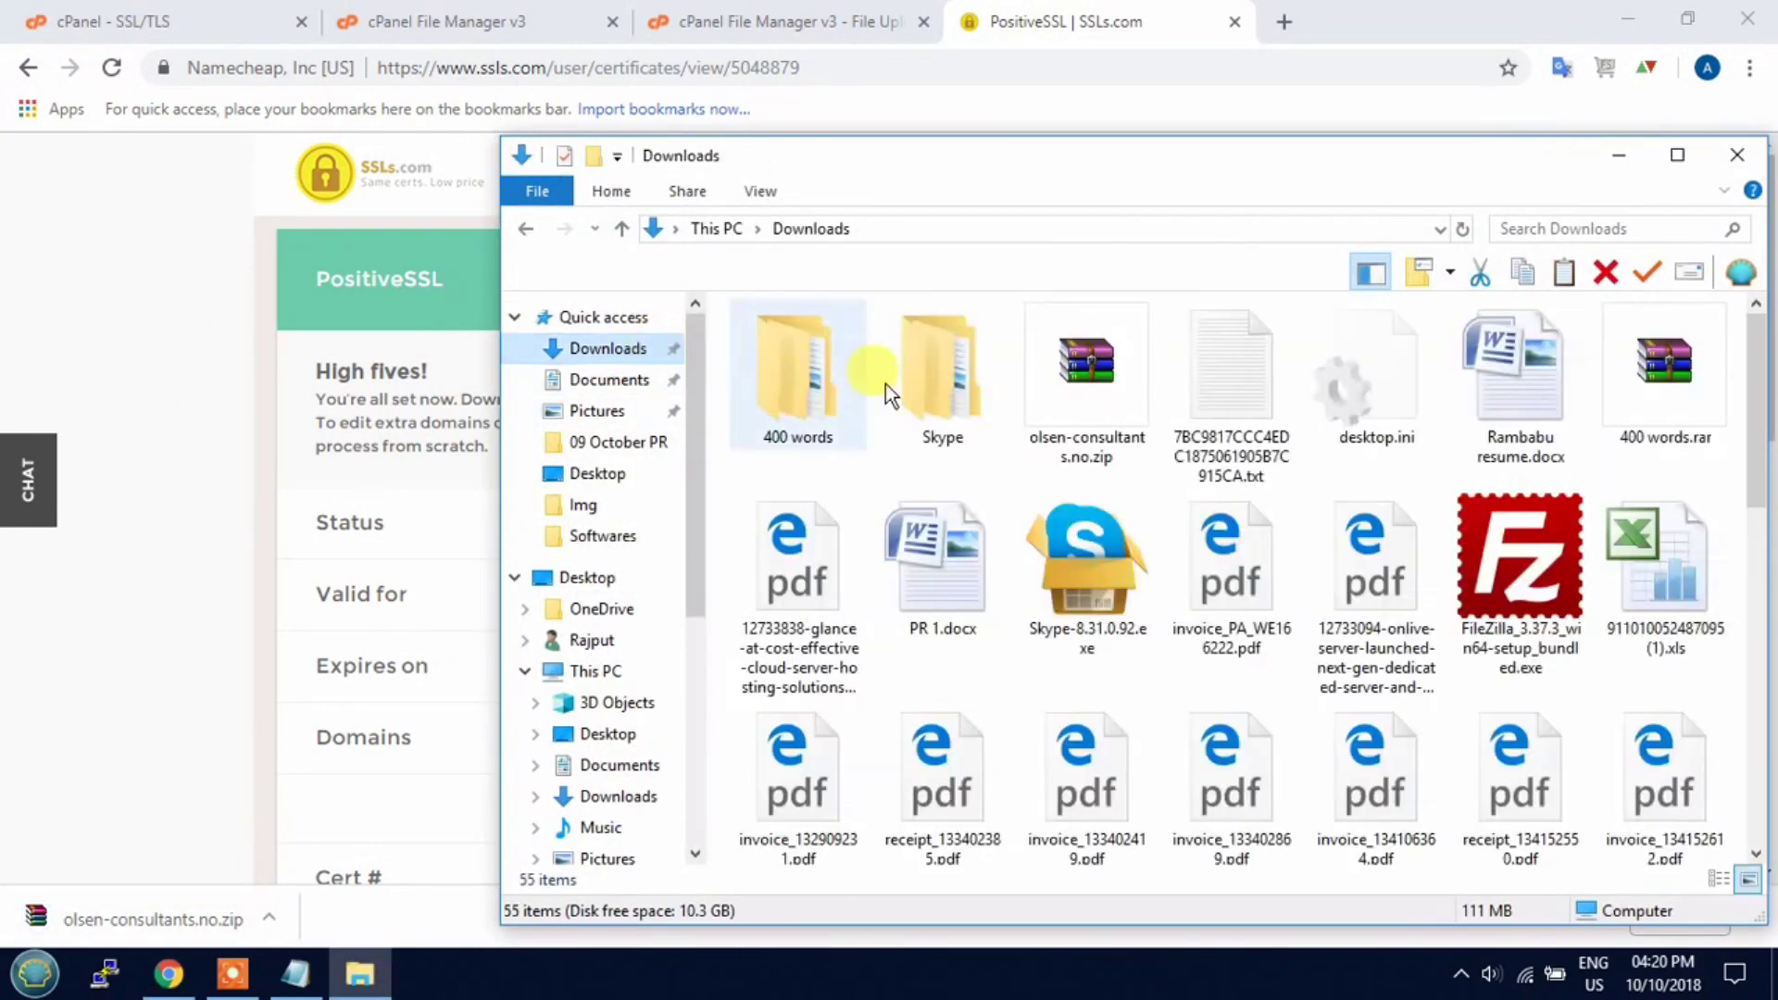
{"action": "left_click", "coordinate": [1100, 437]}
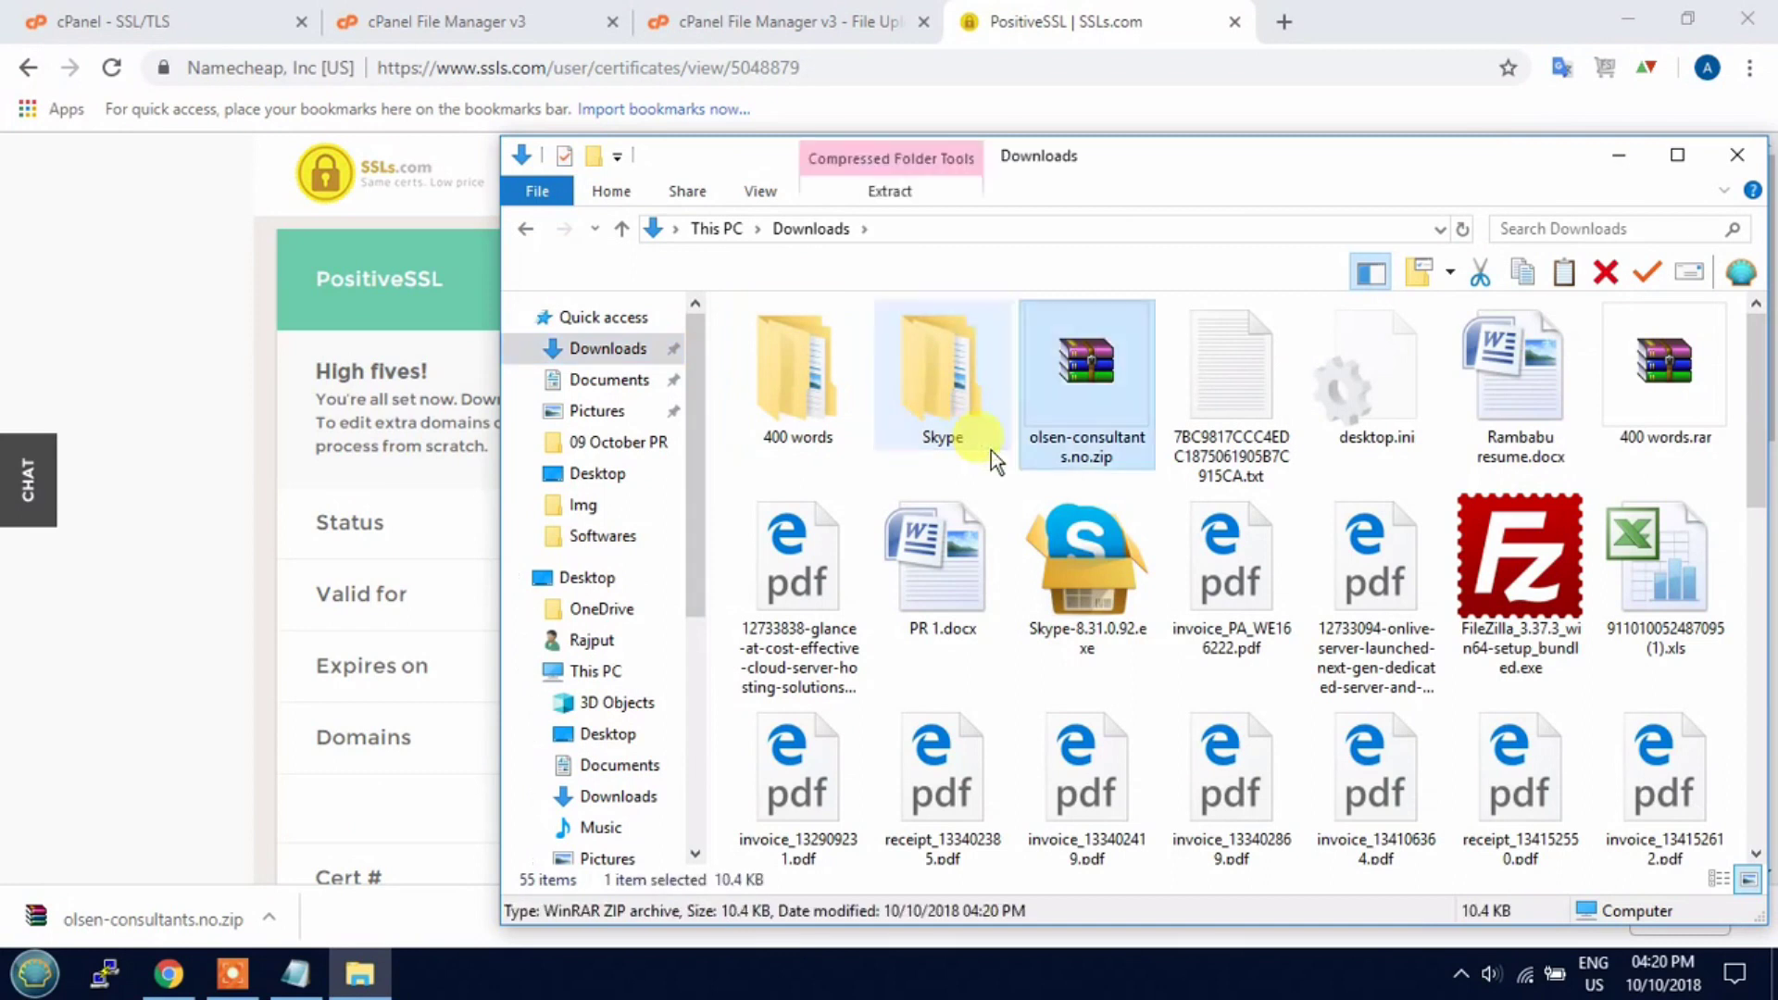
{"action": "left_click", "coordinate": [1105, 419]}
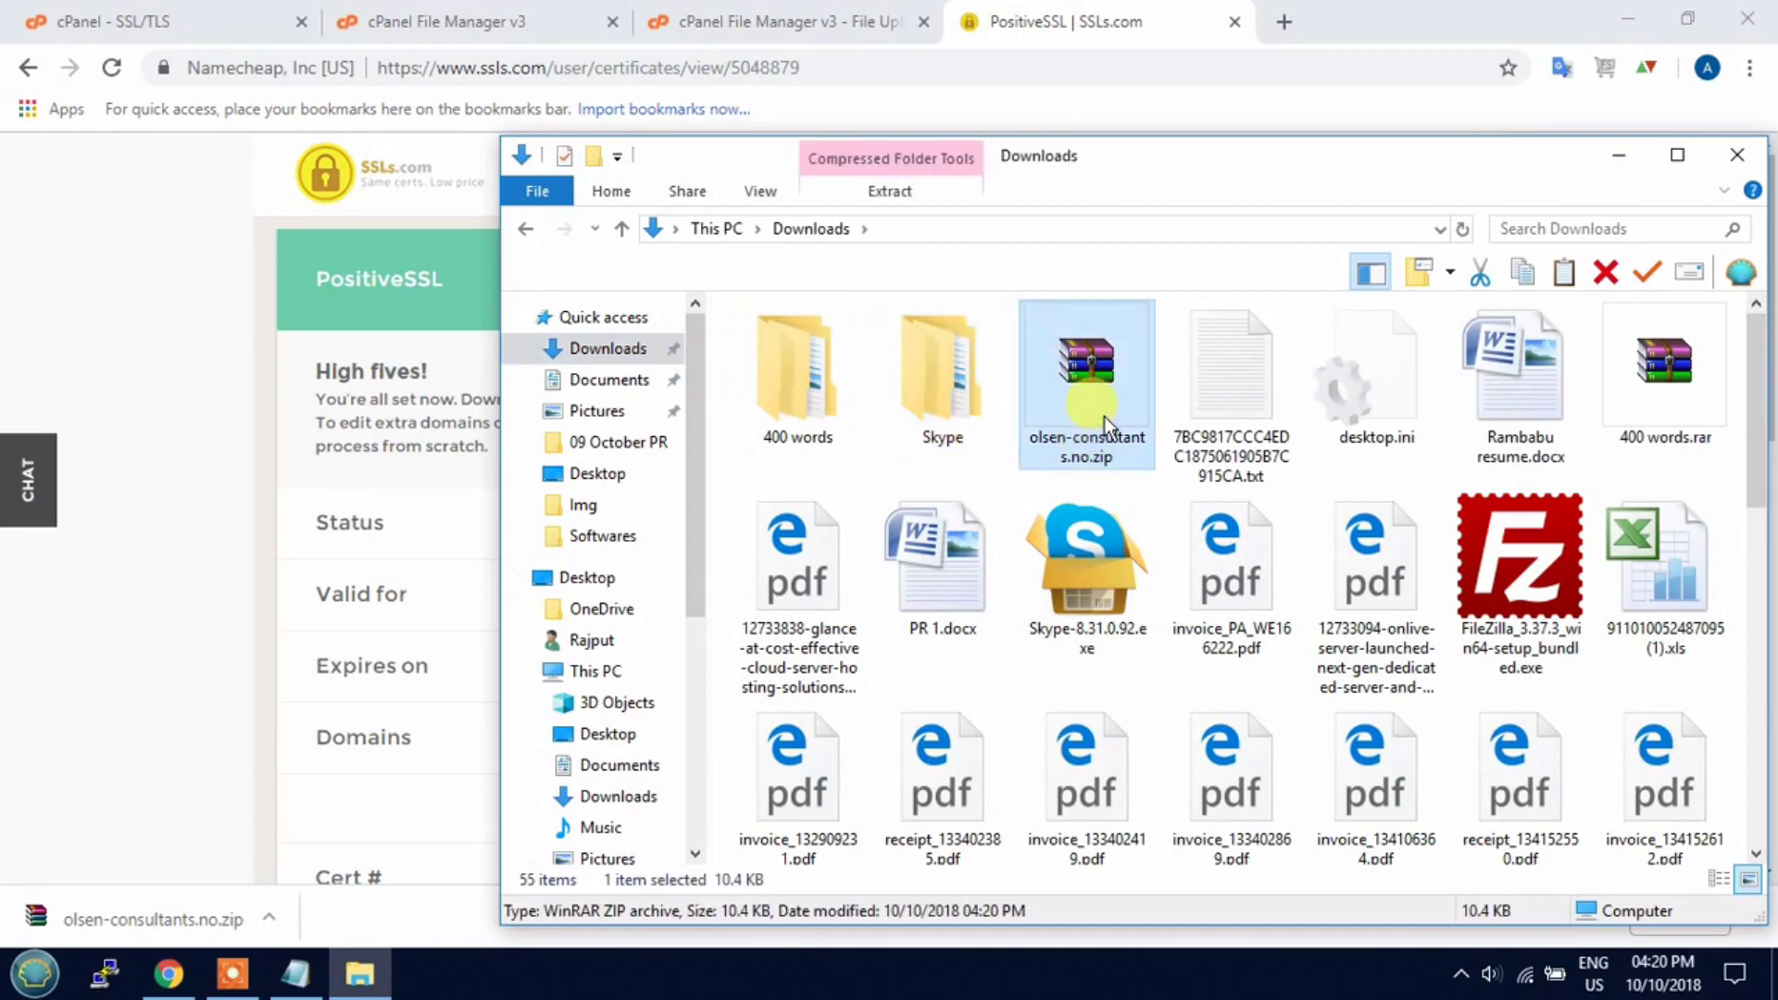
{"action": "left_click", "coordinate": [665, 472]}
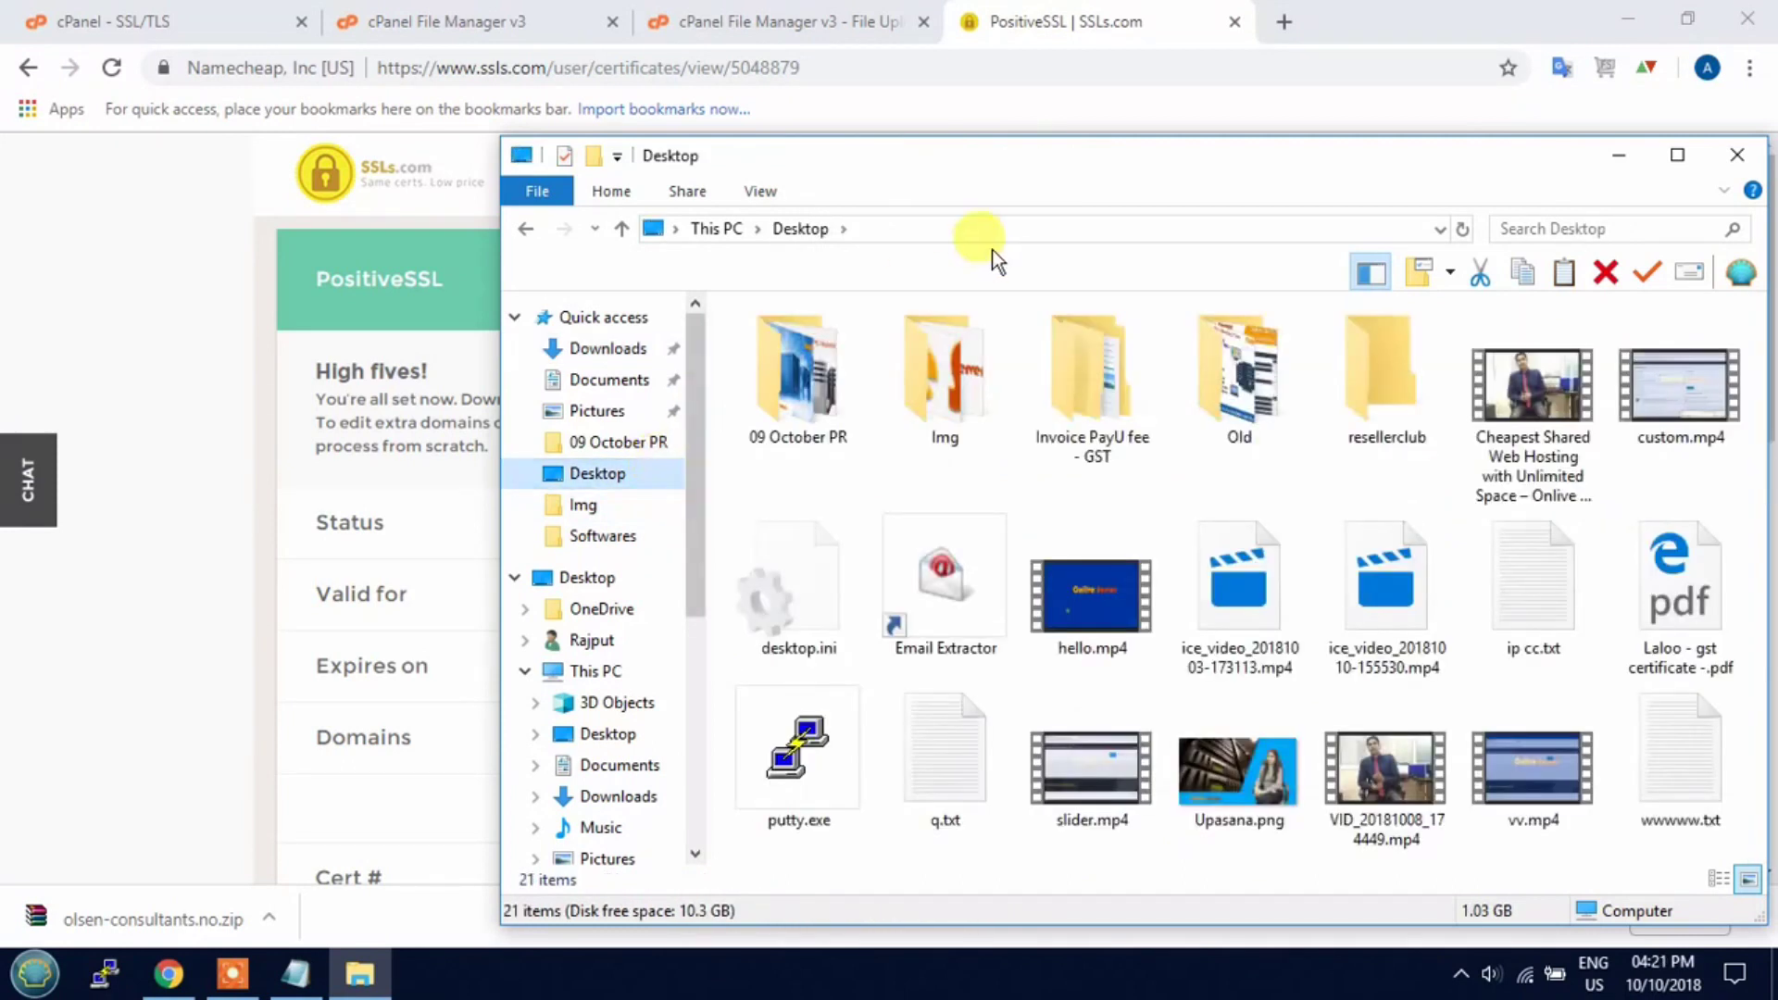
{"action": "key", "text": "super+Up"}
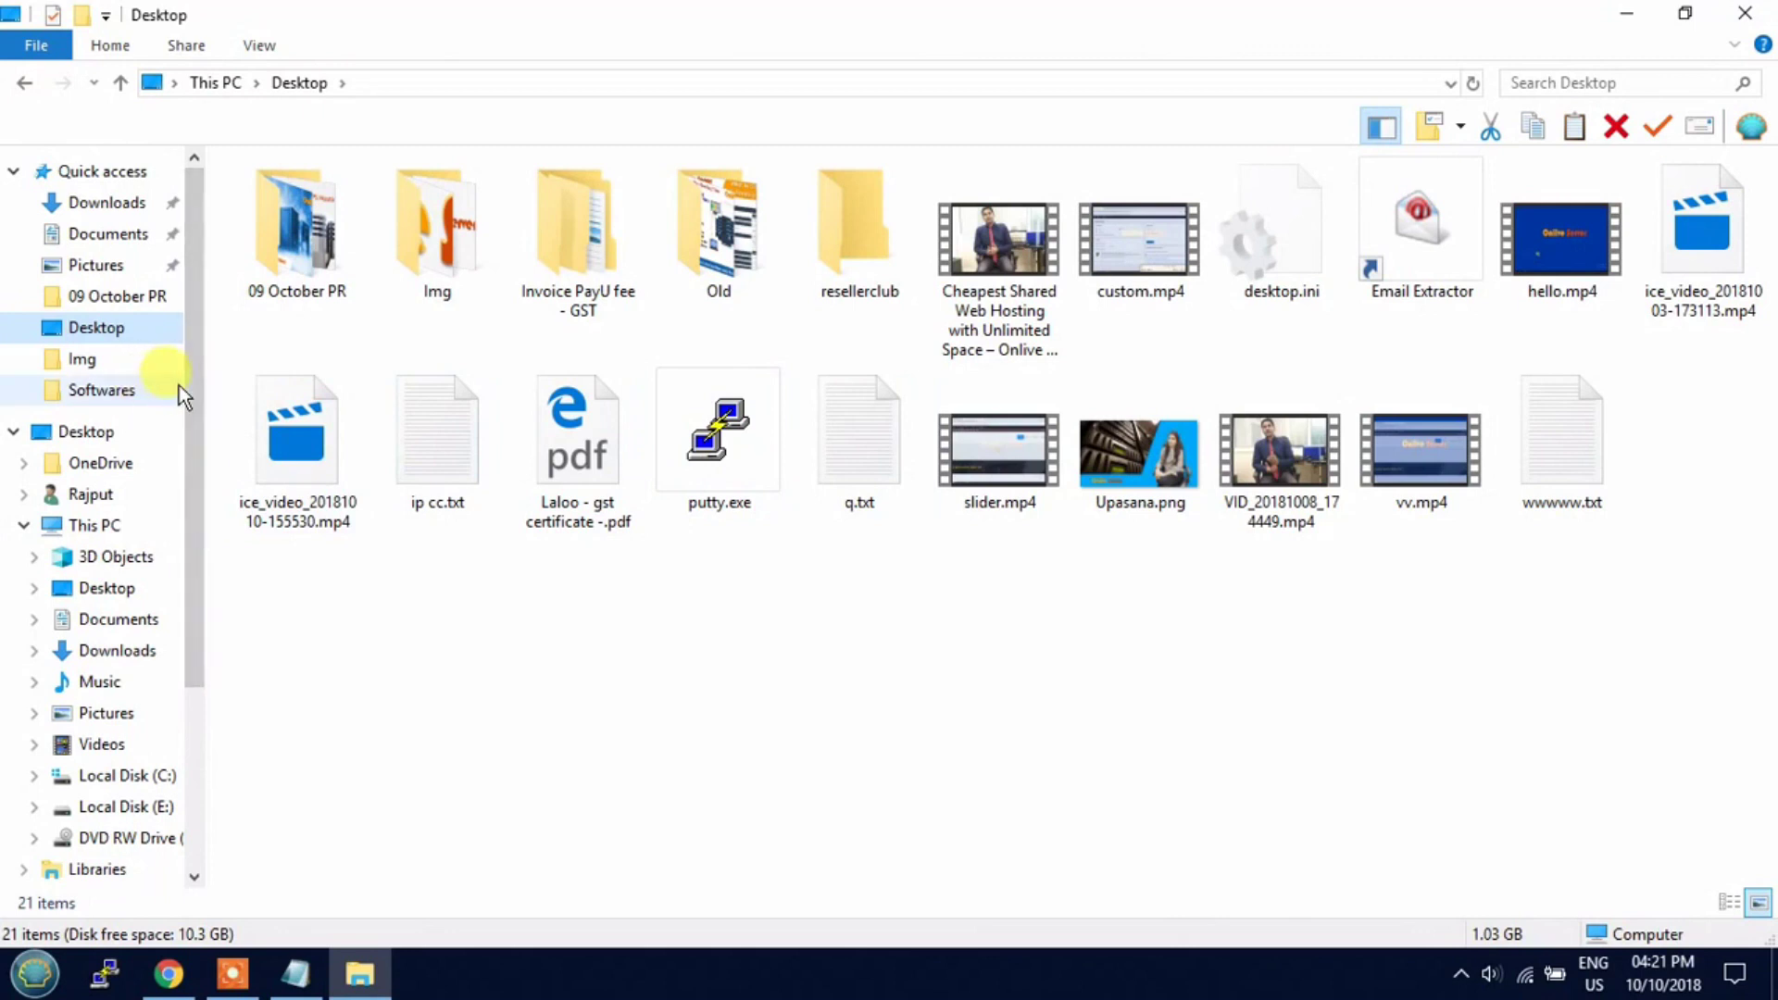
{"action": "scroll", "coordinate": [167, 398], "scroll_direction": "down", "scroll_amount": 1}
{"action": "left_click", "coordinate": [99, 546]}
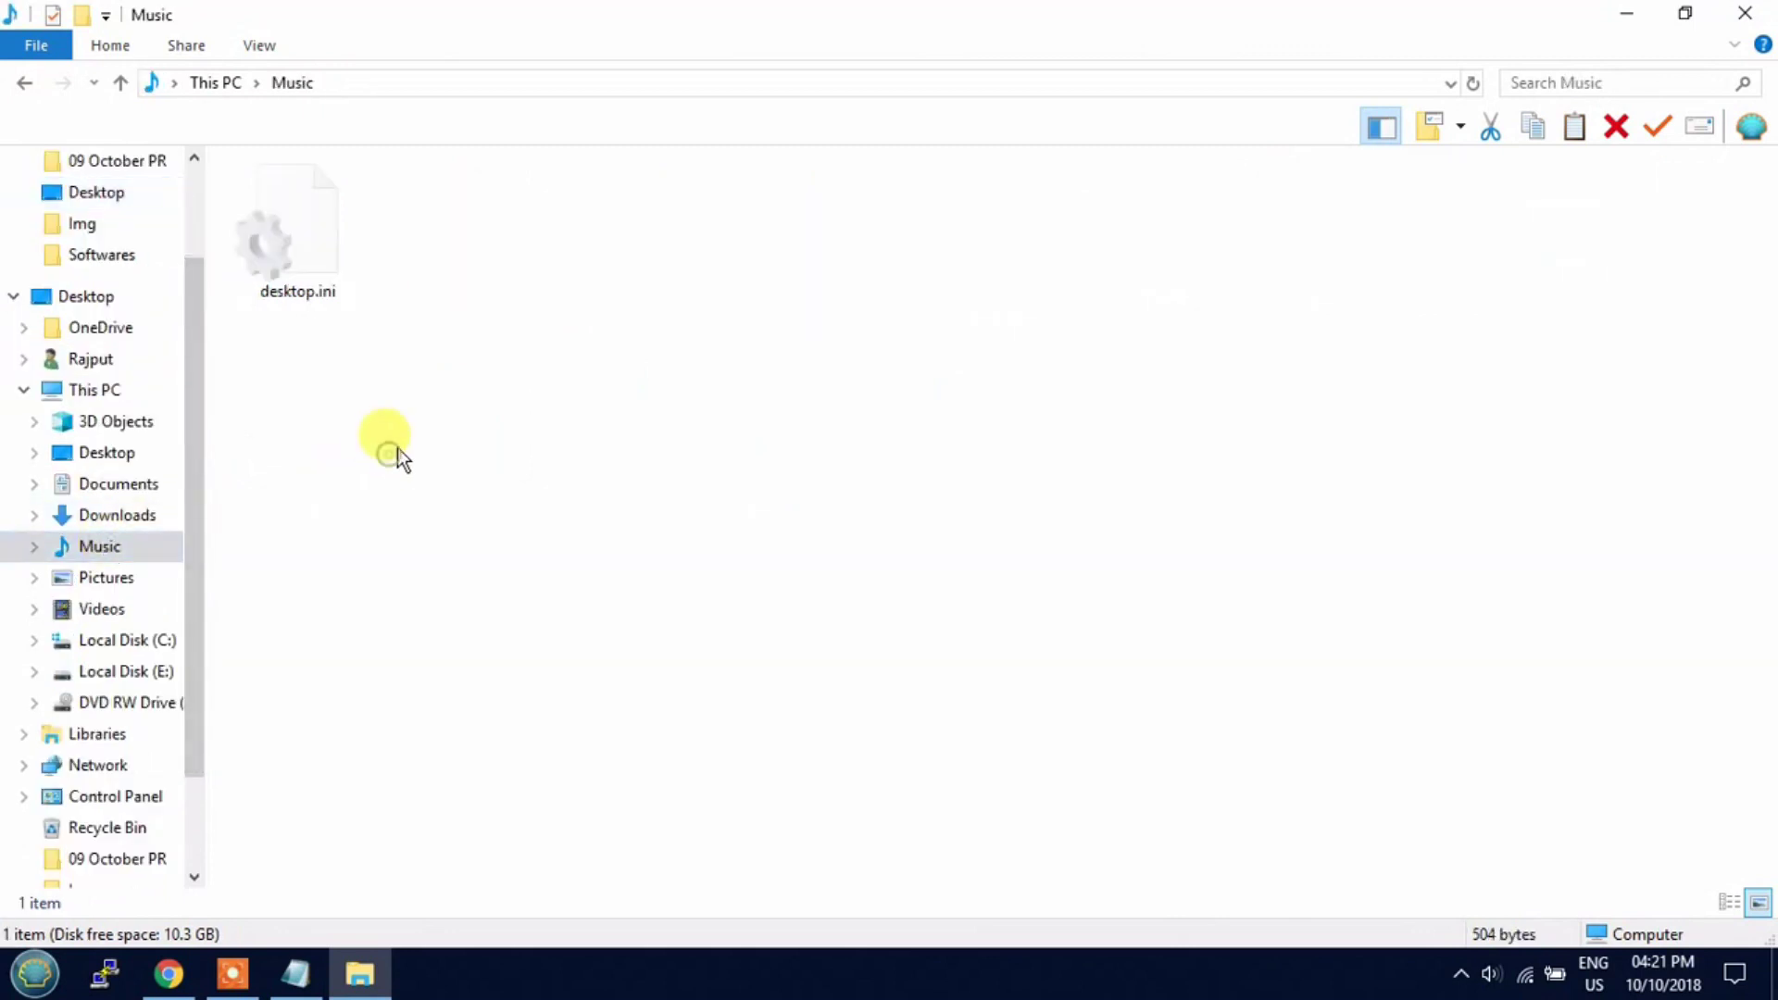
{"action": "key", "text": "ctrl+v"}
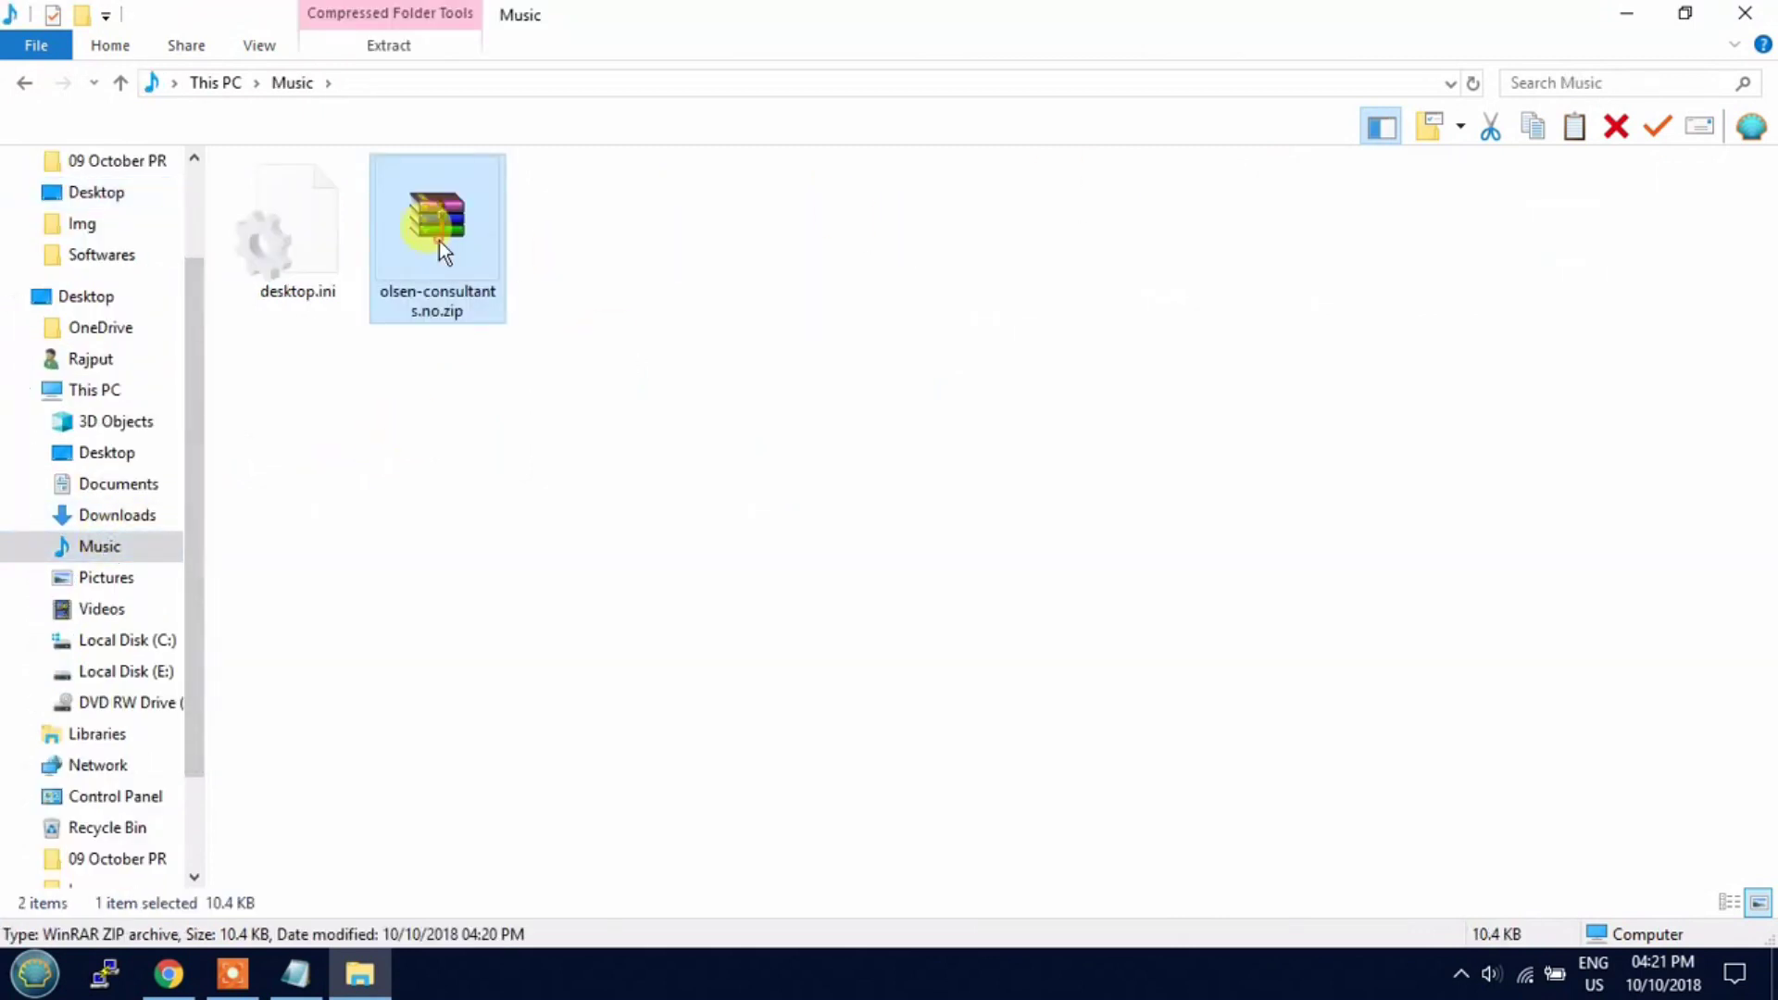
{"action": "right_click", "coordinate": [439, 241]}
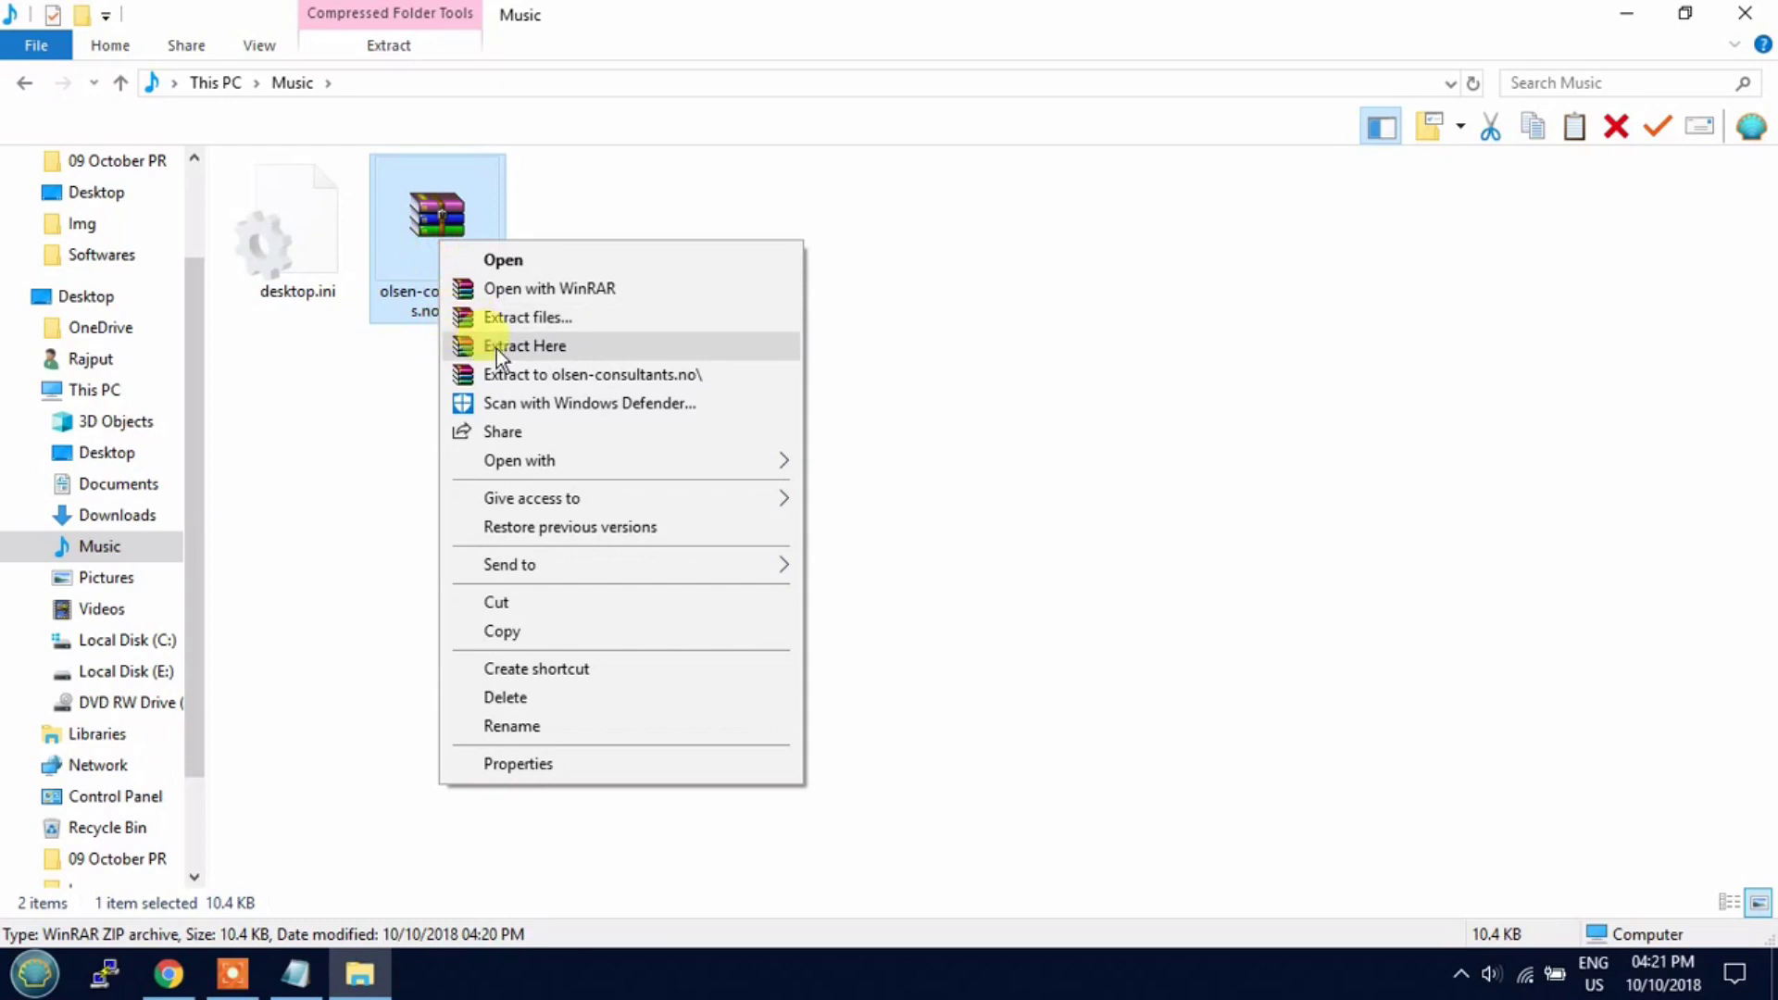
{"action": "left_click", "coordinate": [495, 319]}
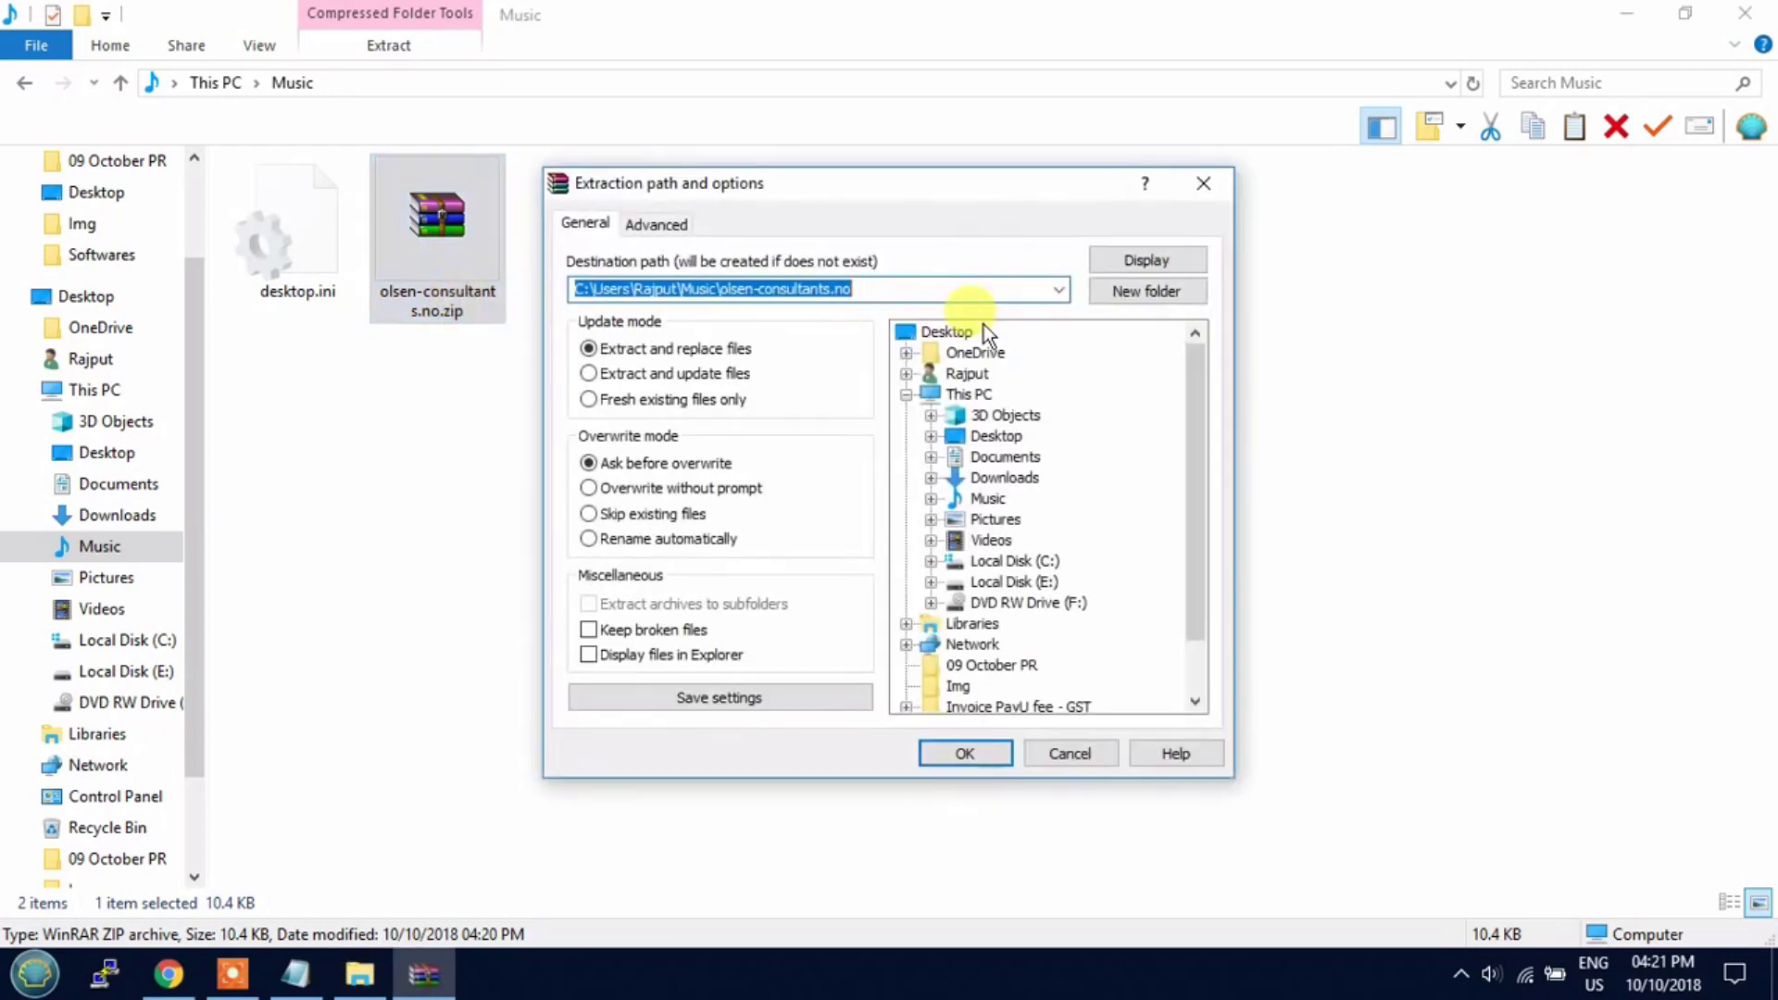
{"action": "left_click", "coordinate": [959, 753]}
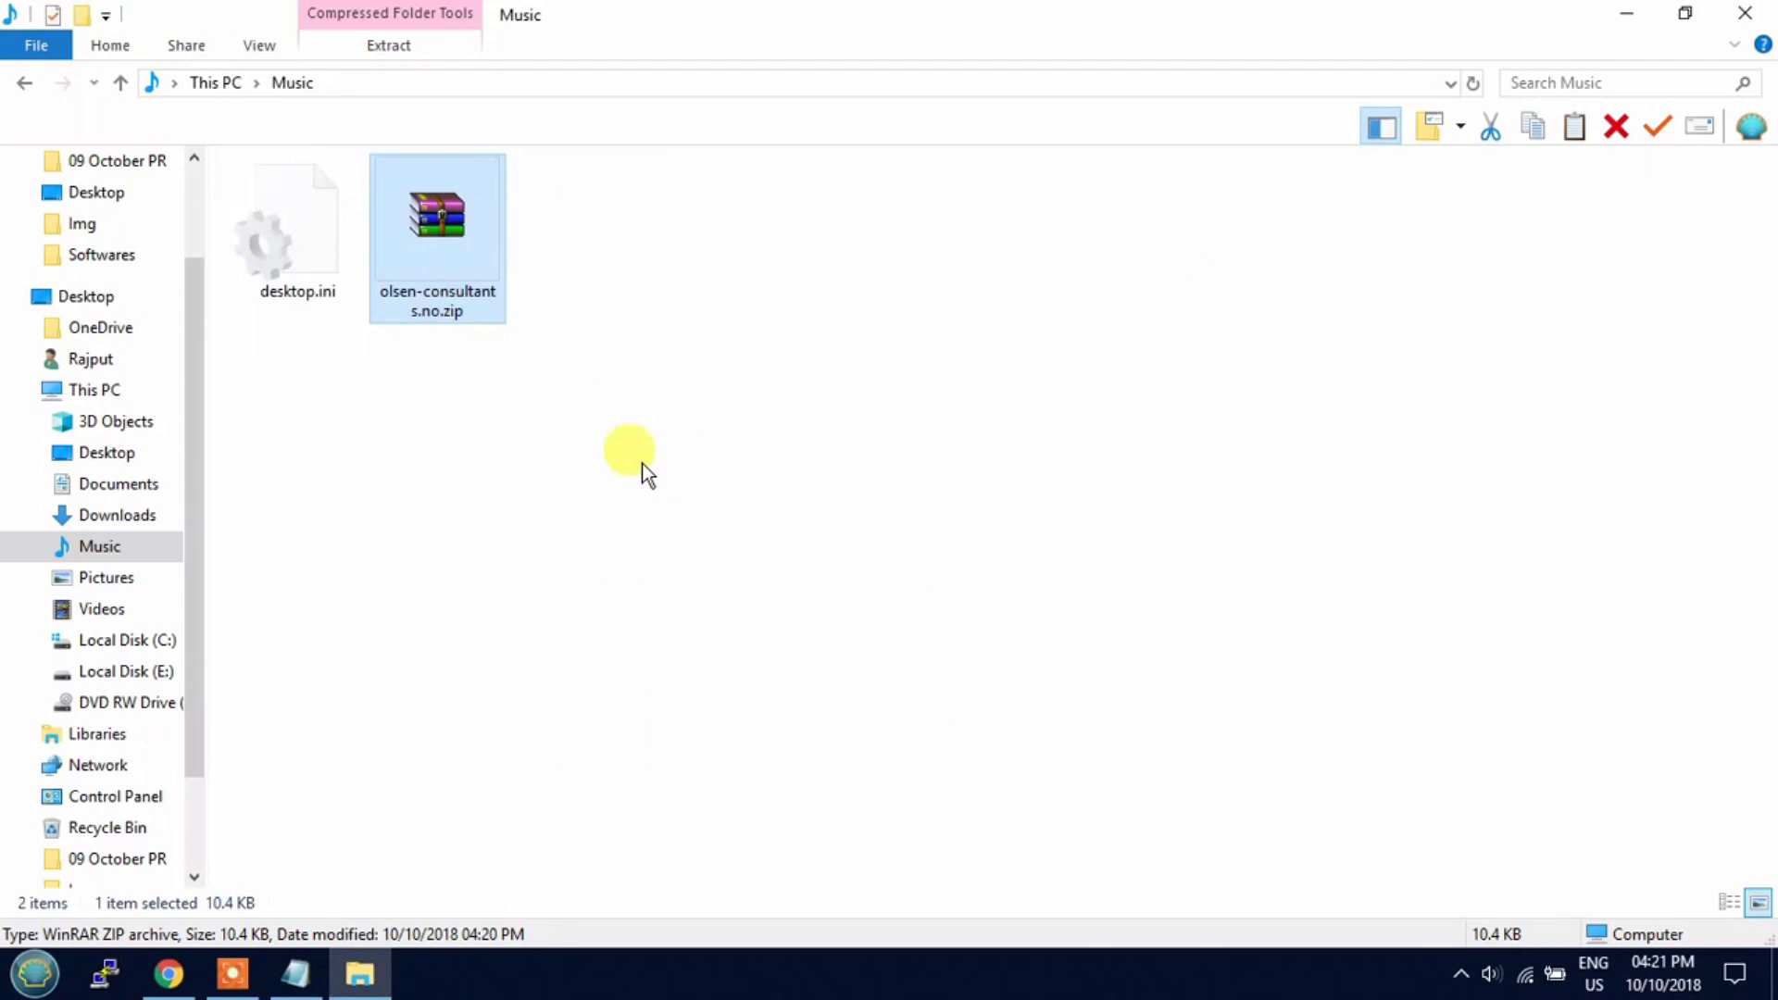
{"action": "left_click", "coordinate": [1753, 26]}
Step: Search 'ssl' in cPanel and open the SSL/TLS certificates management page
{"action": "left_click", "coordinate": [468, 22]}
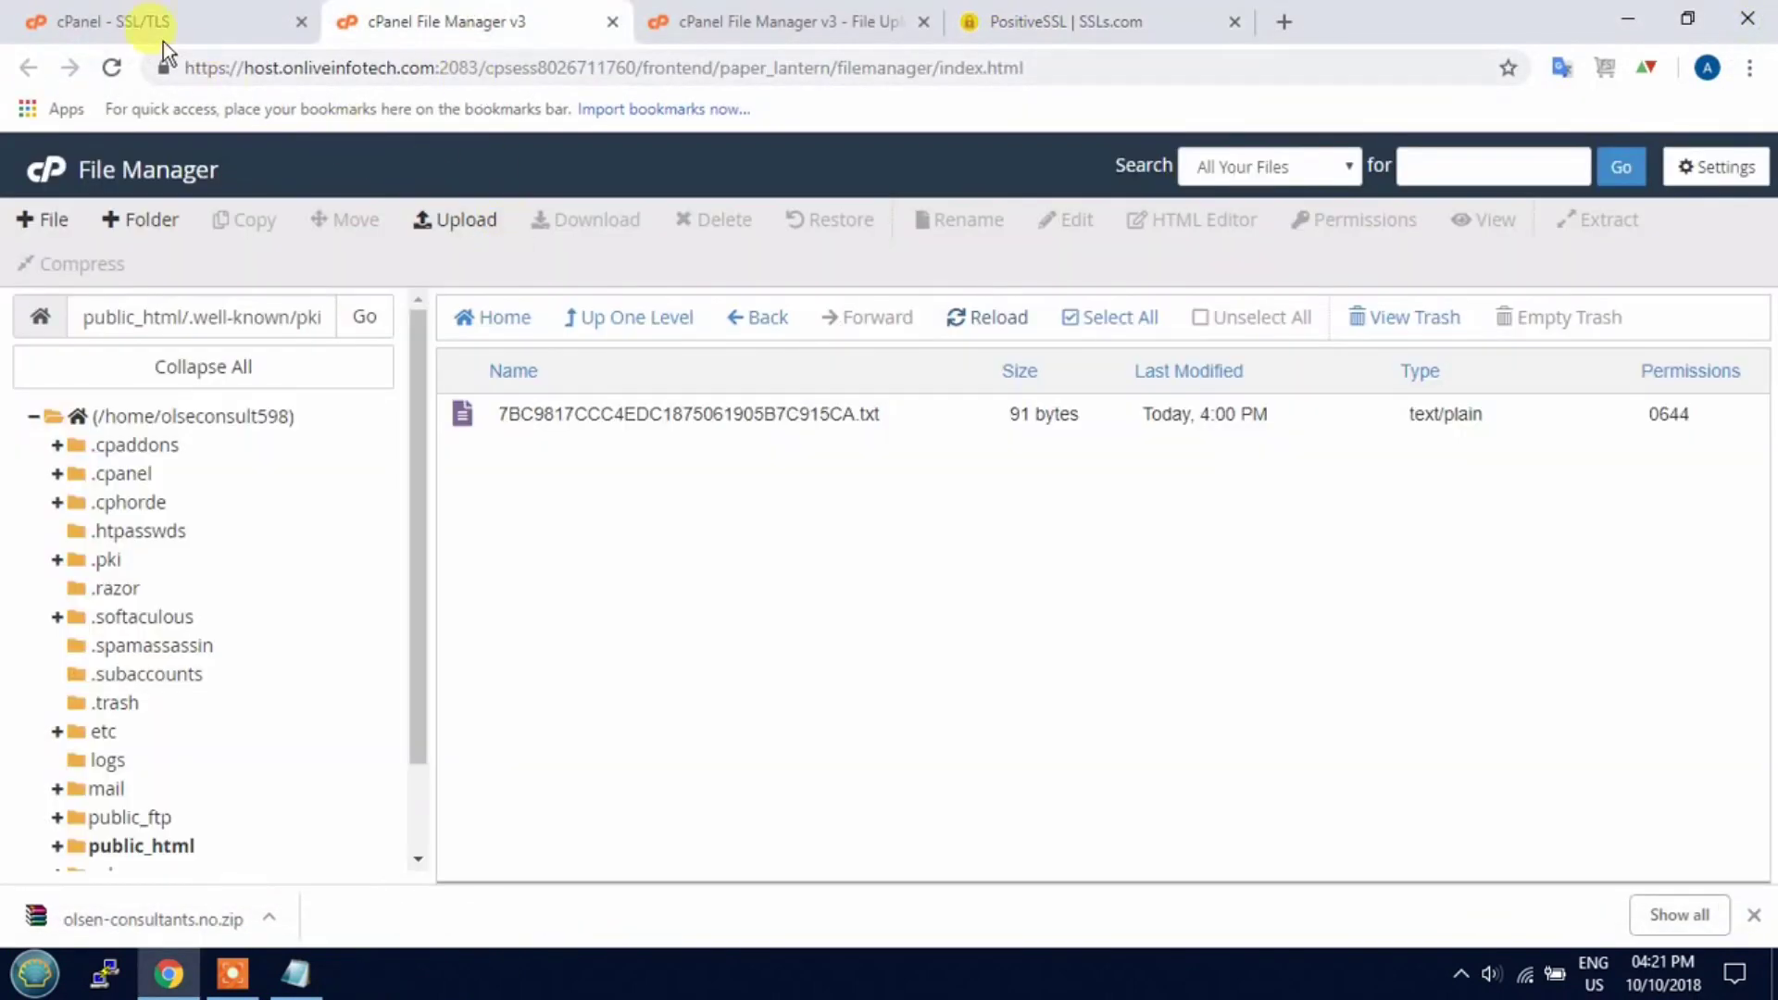
{"action": "left_click", "coordinate": [139, 20]}
{"action": "left_click", "coordinate": [1287, 170]}
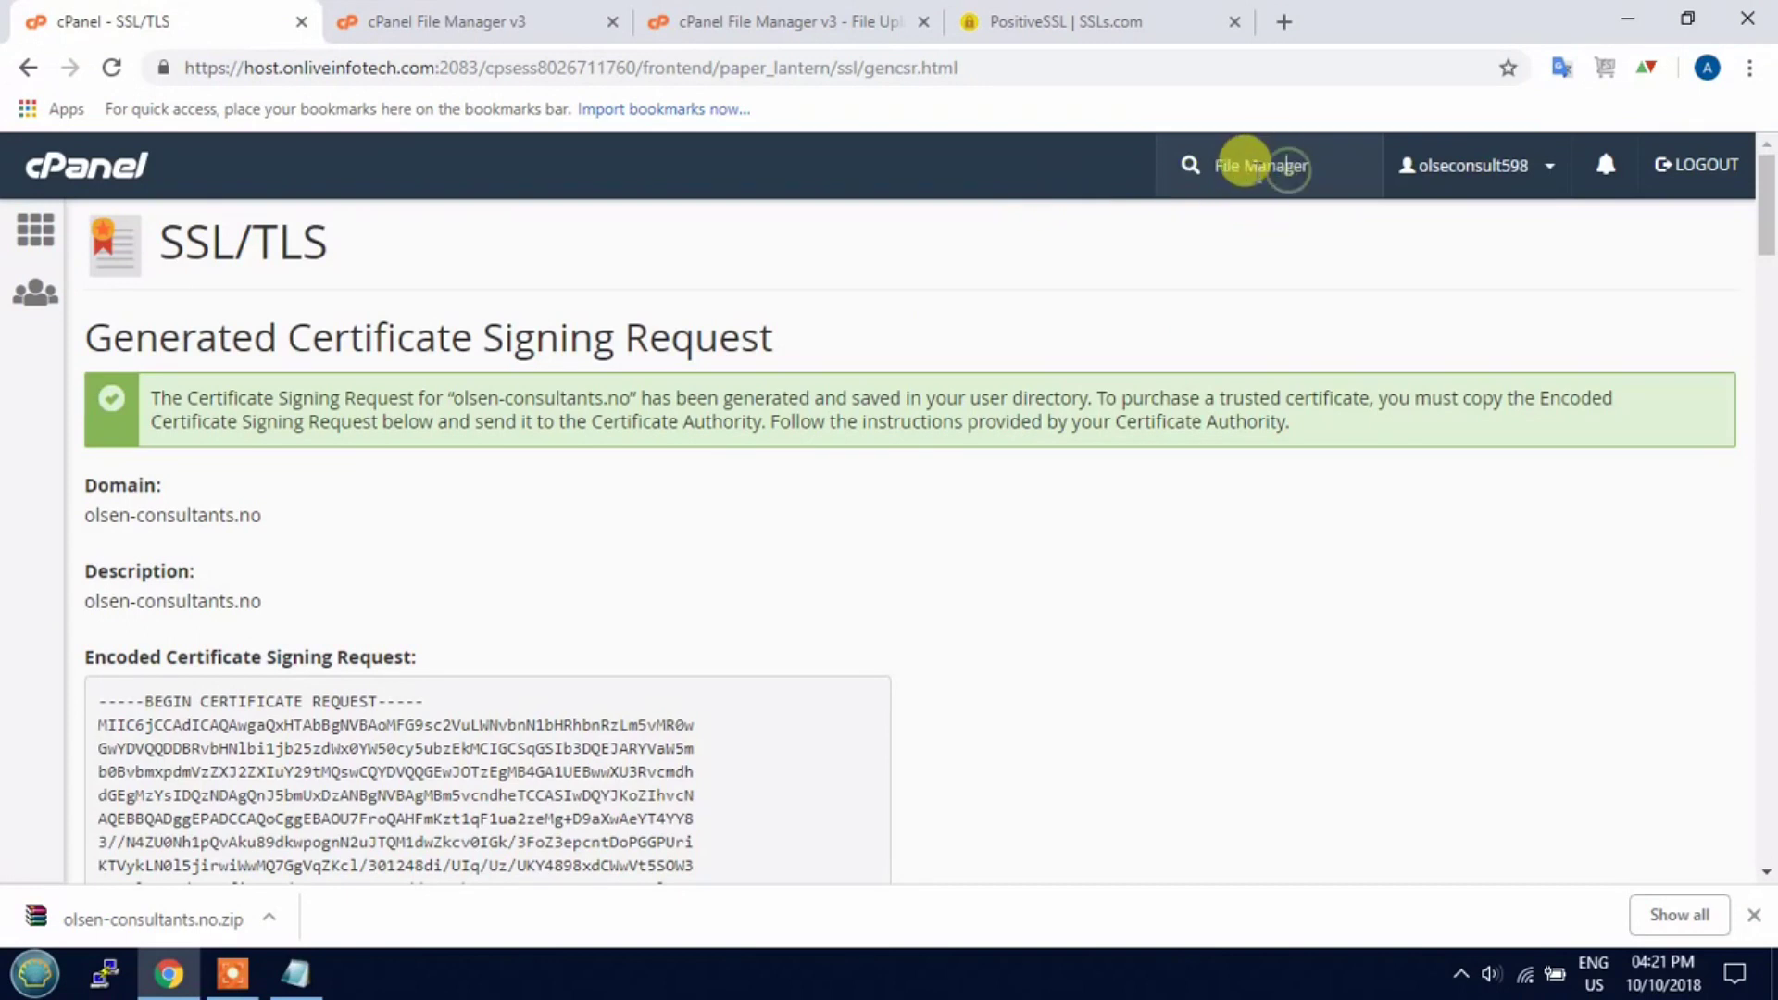
{"action": "type", "text": "ssl"}
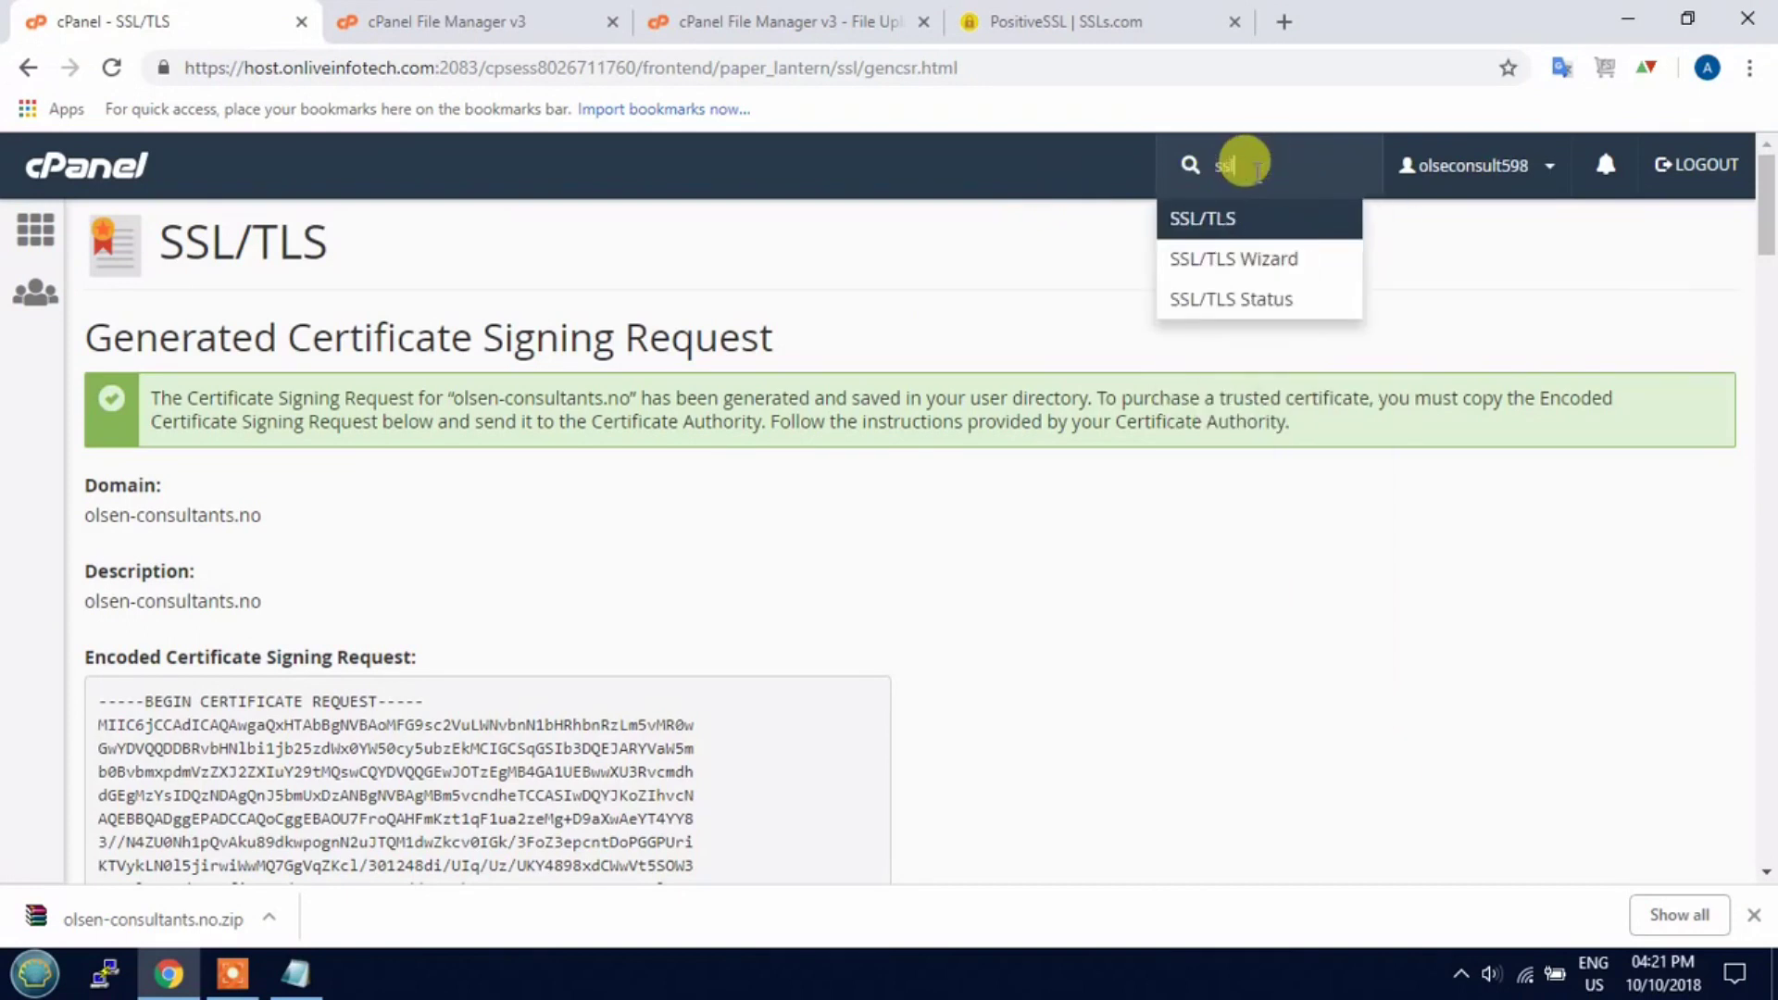
{"action": "left_click", "coordinate": [1204, 219]}
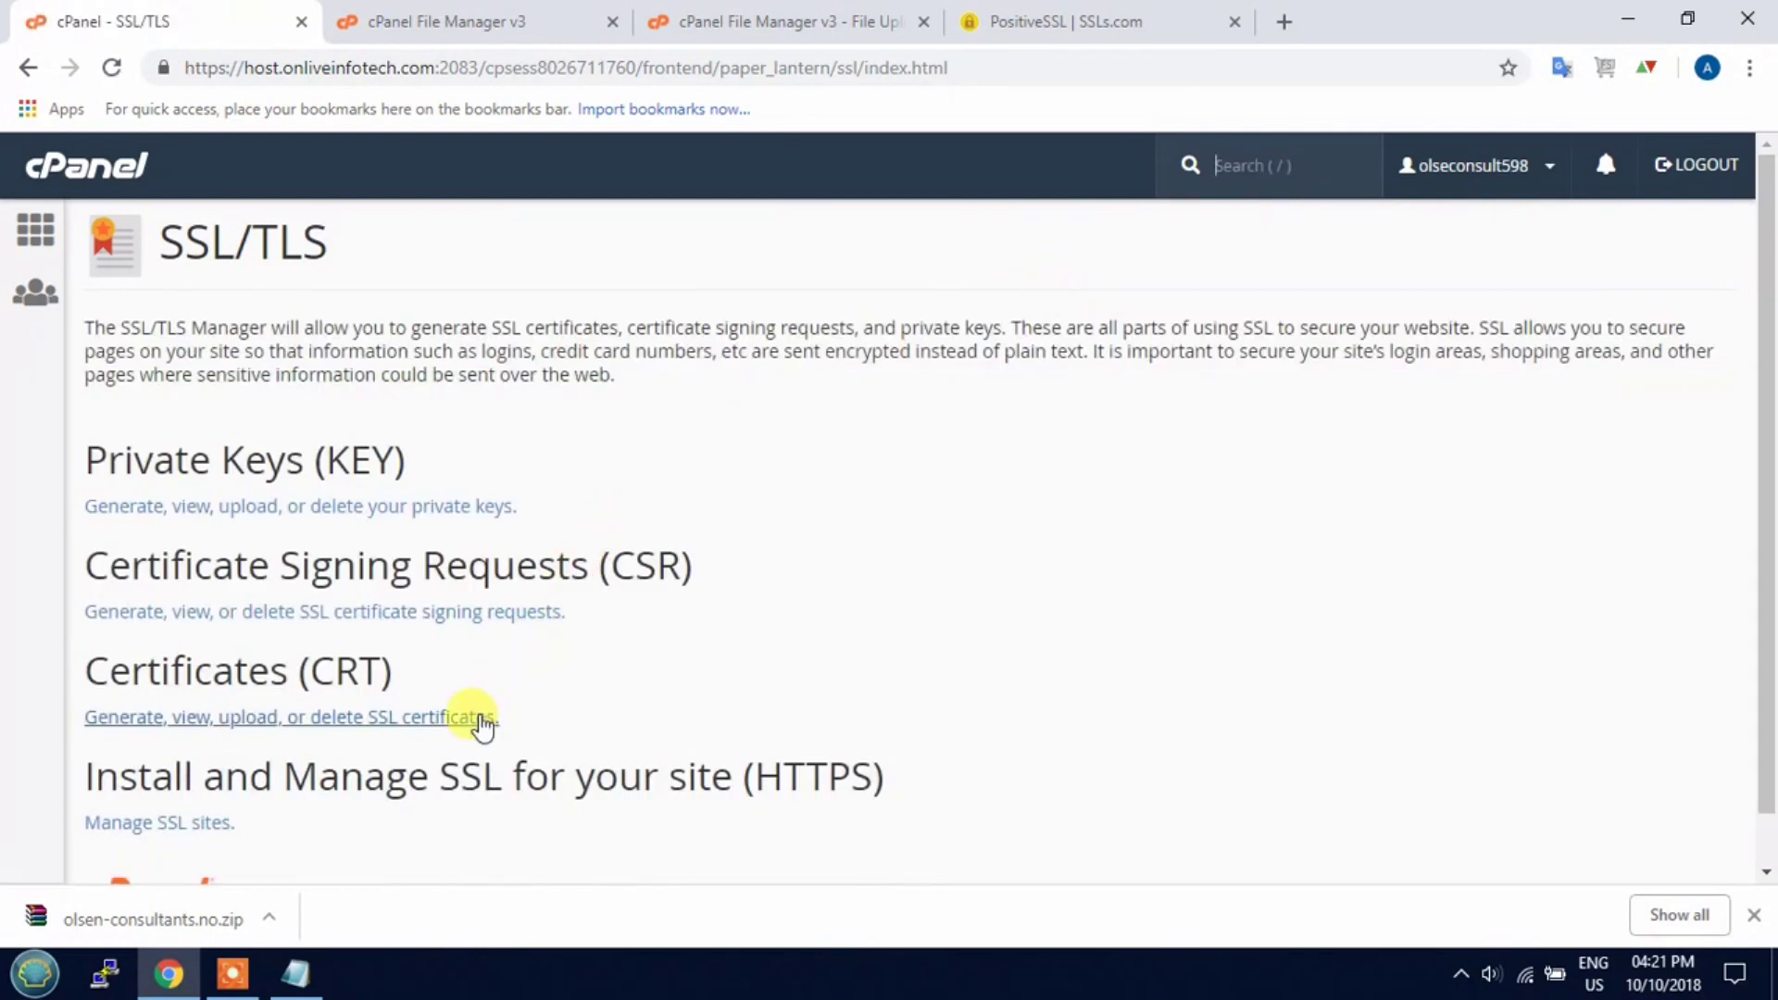
{"action": "left_click", "coordinate": [479, 719]}
{"action": "scroll", "coordinate": [926, 519], "scroll_direction": "down", "scroll_amount": 10}
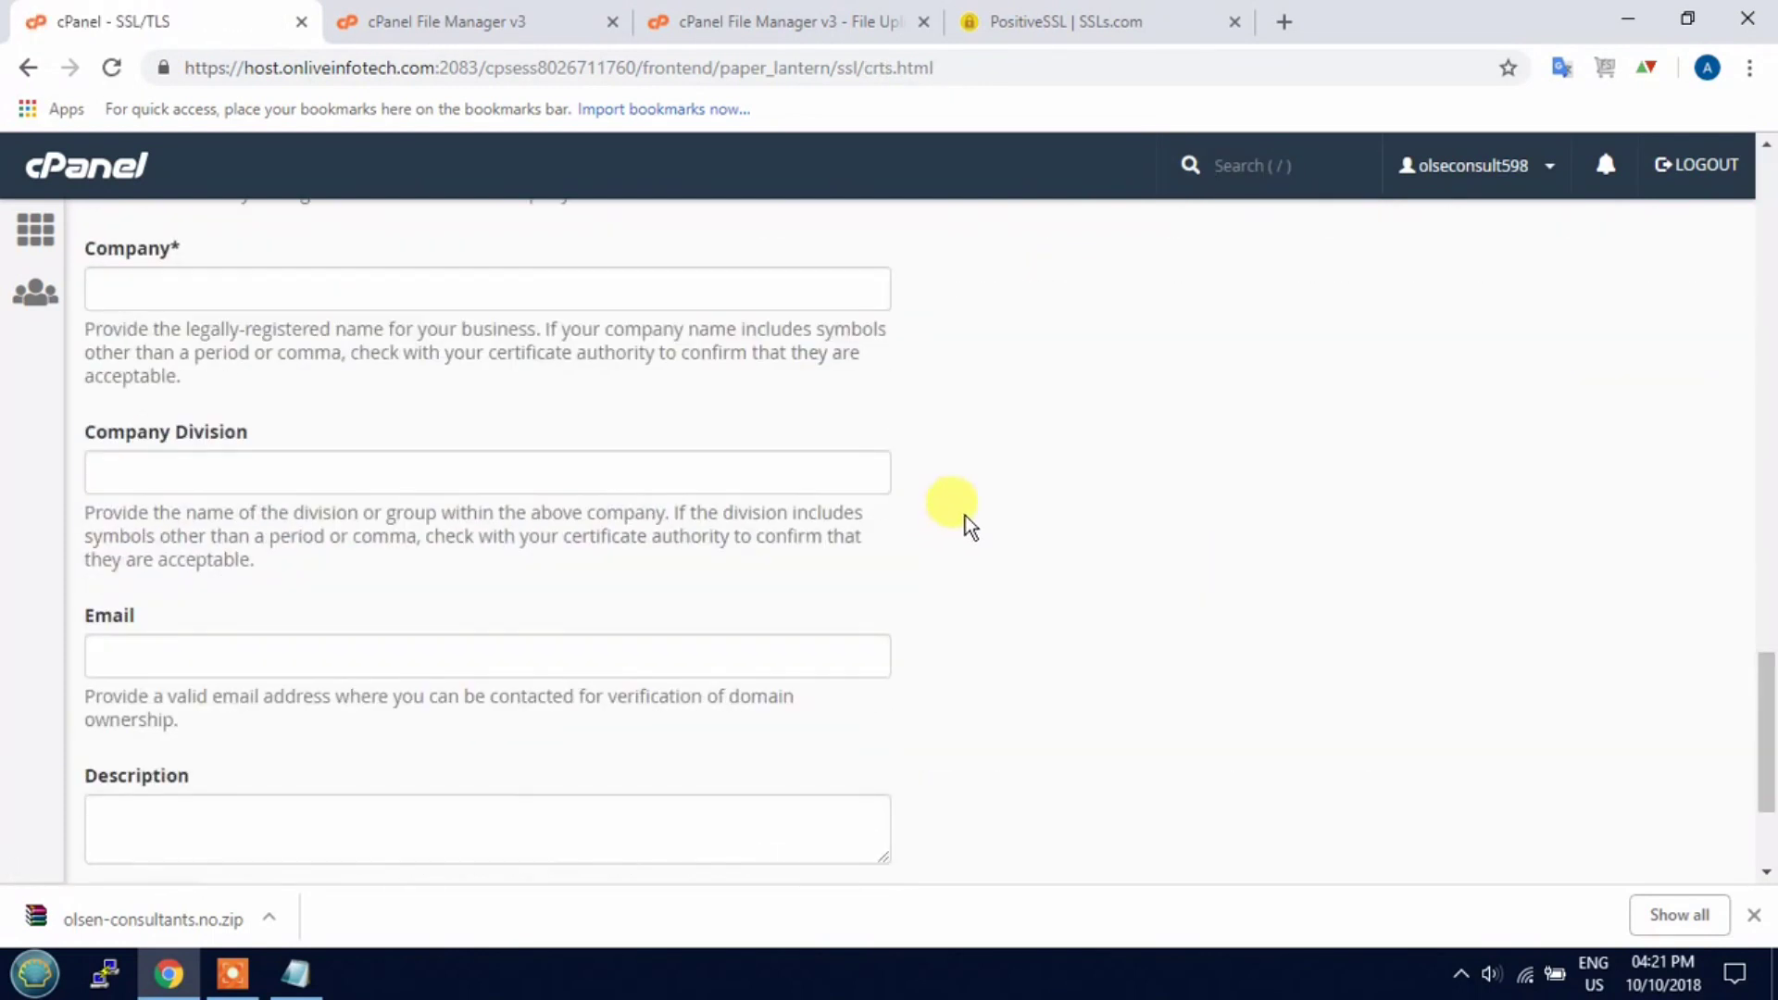
{"action": "scroll", "coordinate": [926, 528], "scroll_direction": "up", "scroll_amount": 15}
{"action": "scroll", "coordinate": [579, 527], "scroll_direction": "down", "scroll_amount": 5}
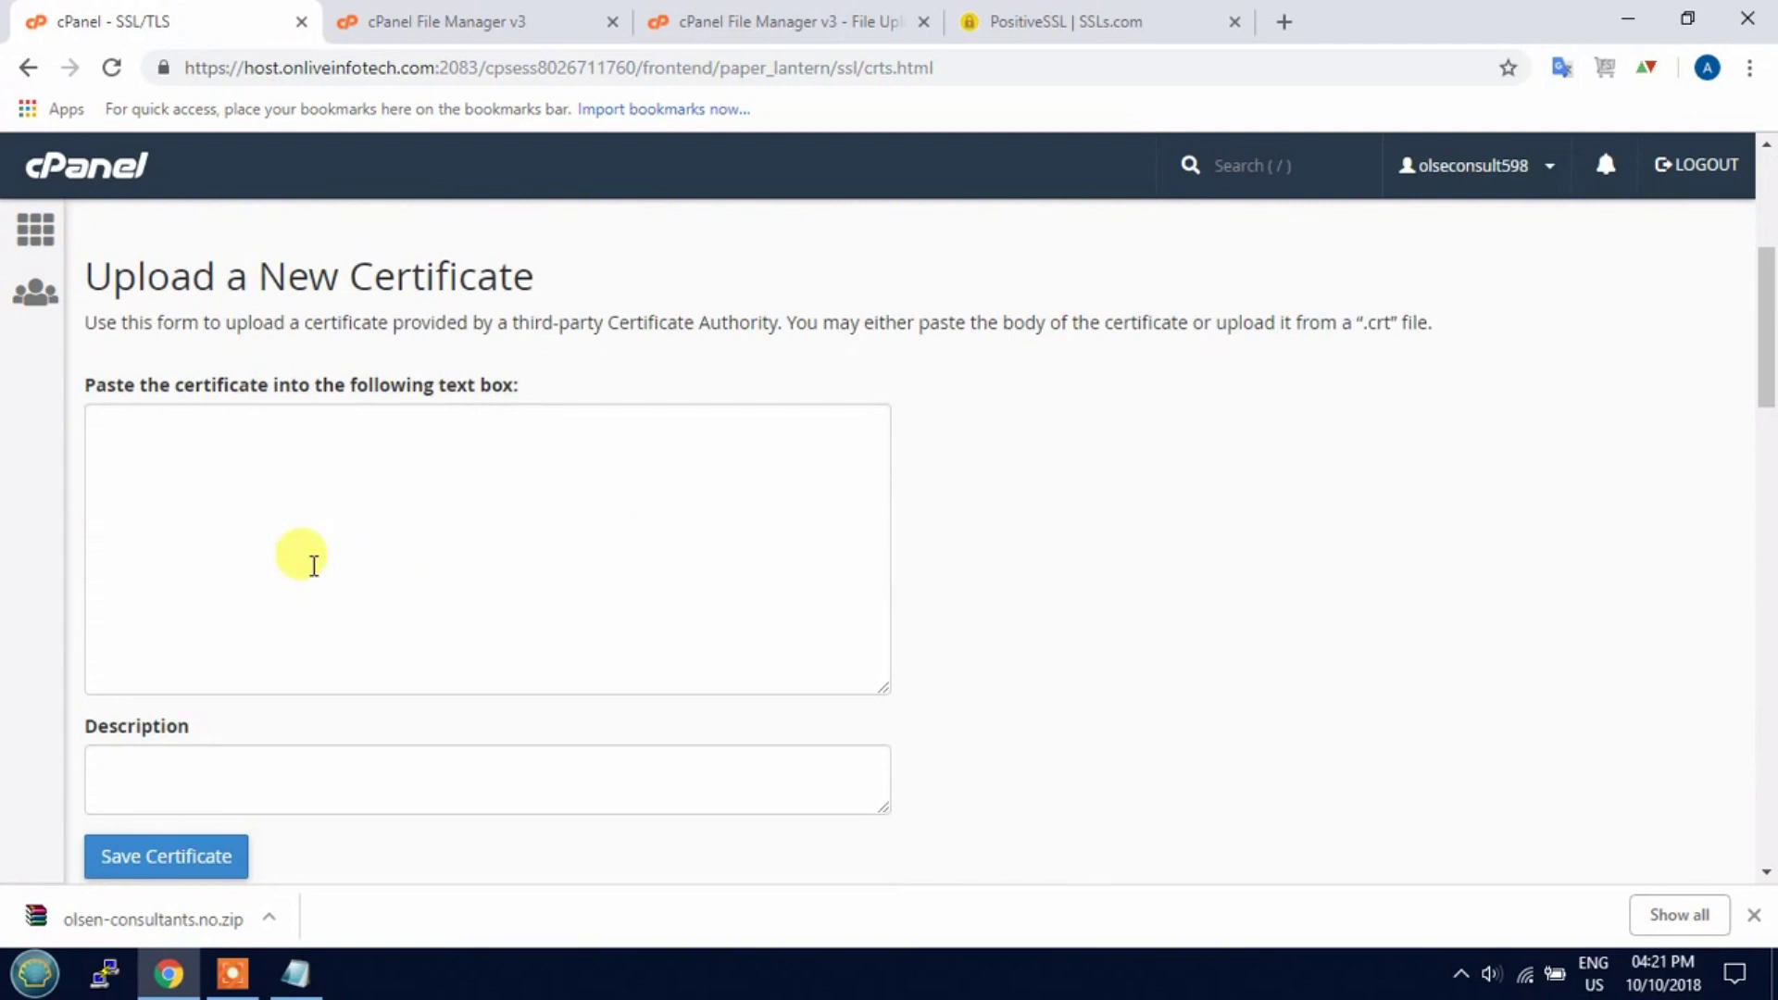
{"action": "scroll", "coordinate": [312, 563], "scroll_direction": "down", "scroll_amount": 5}
Step: Upload olsen-consultants.no.crt from Music\olsen-consultants.no as the certificate
{"action": "left_click", "coordinate": [132, 532]}
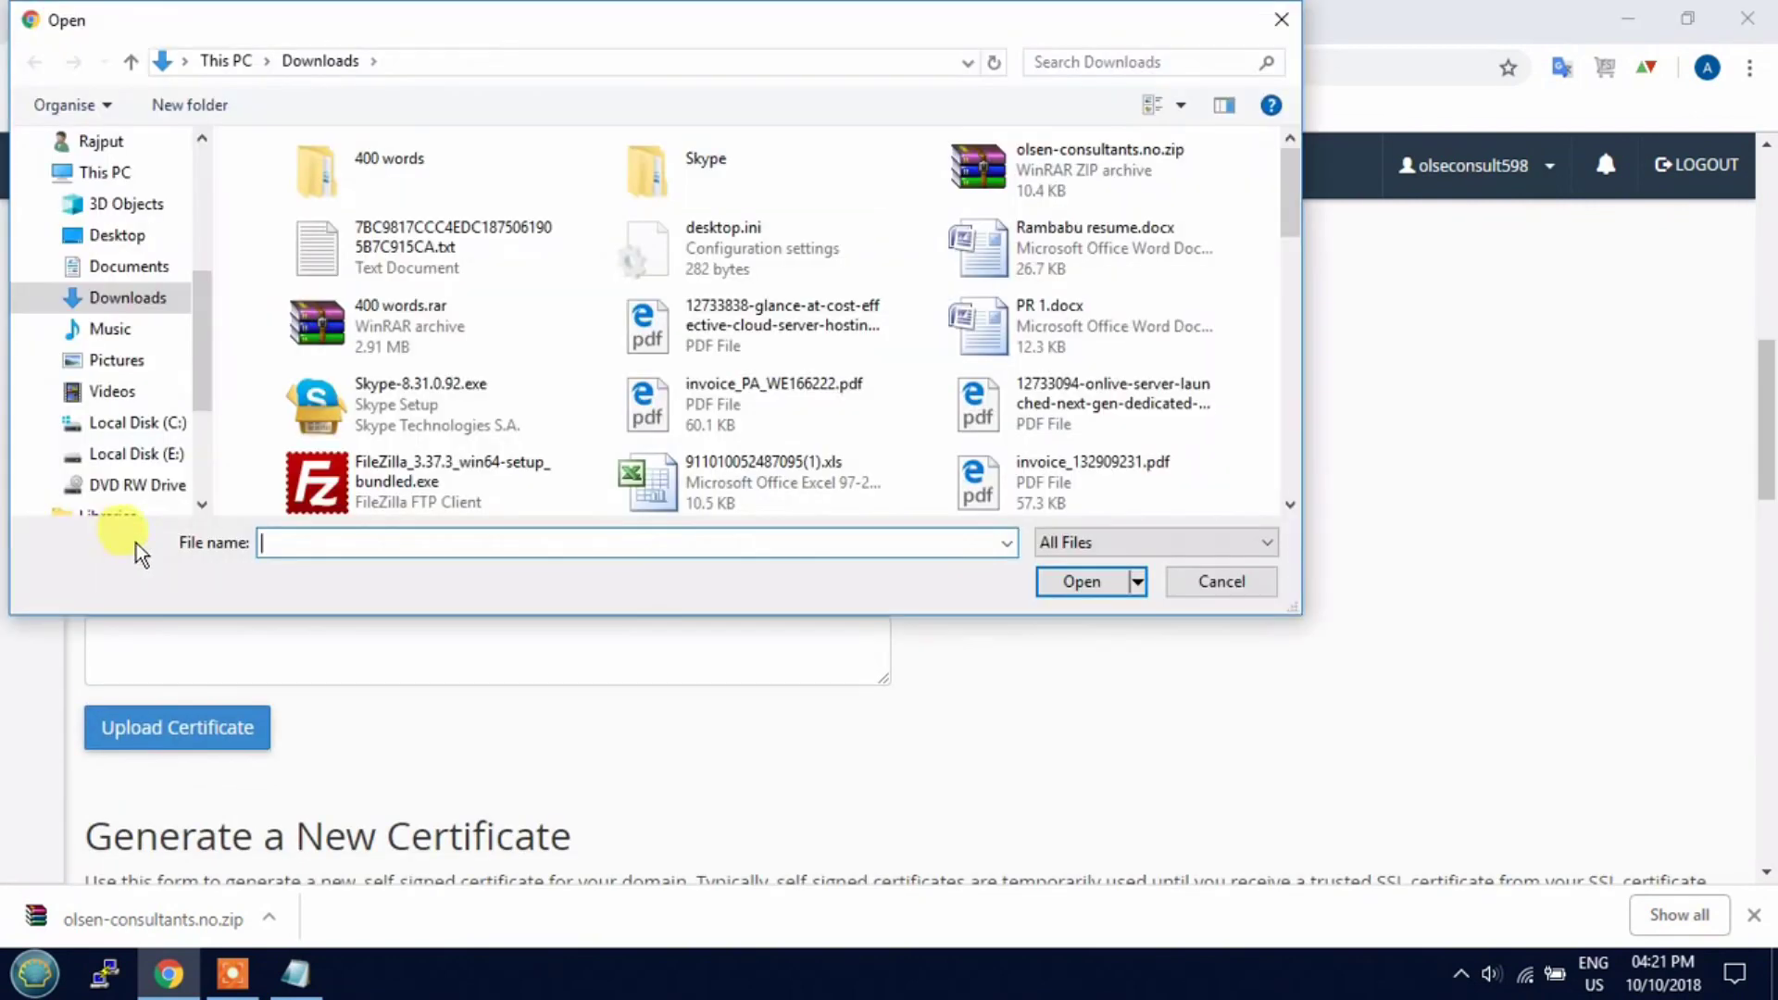
{"action": "double_click", "coordinate": [402, 36]}
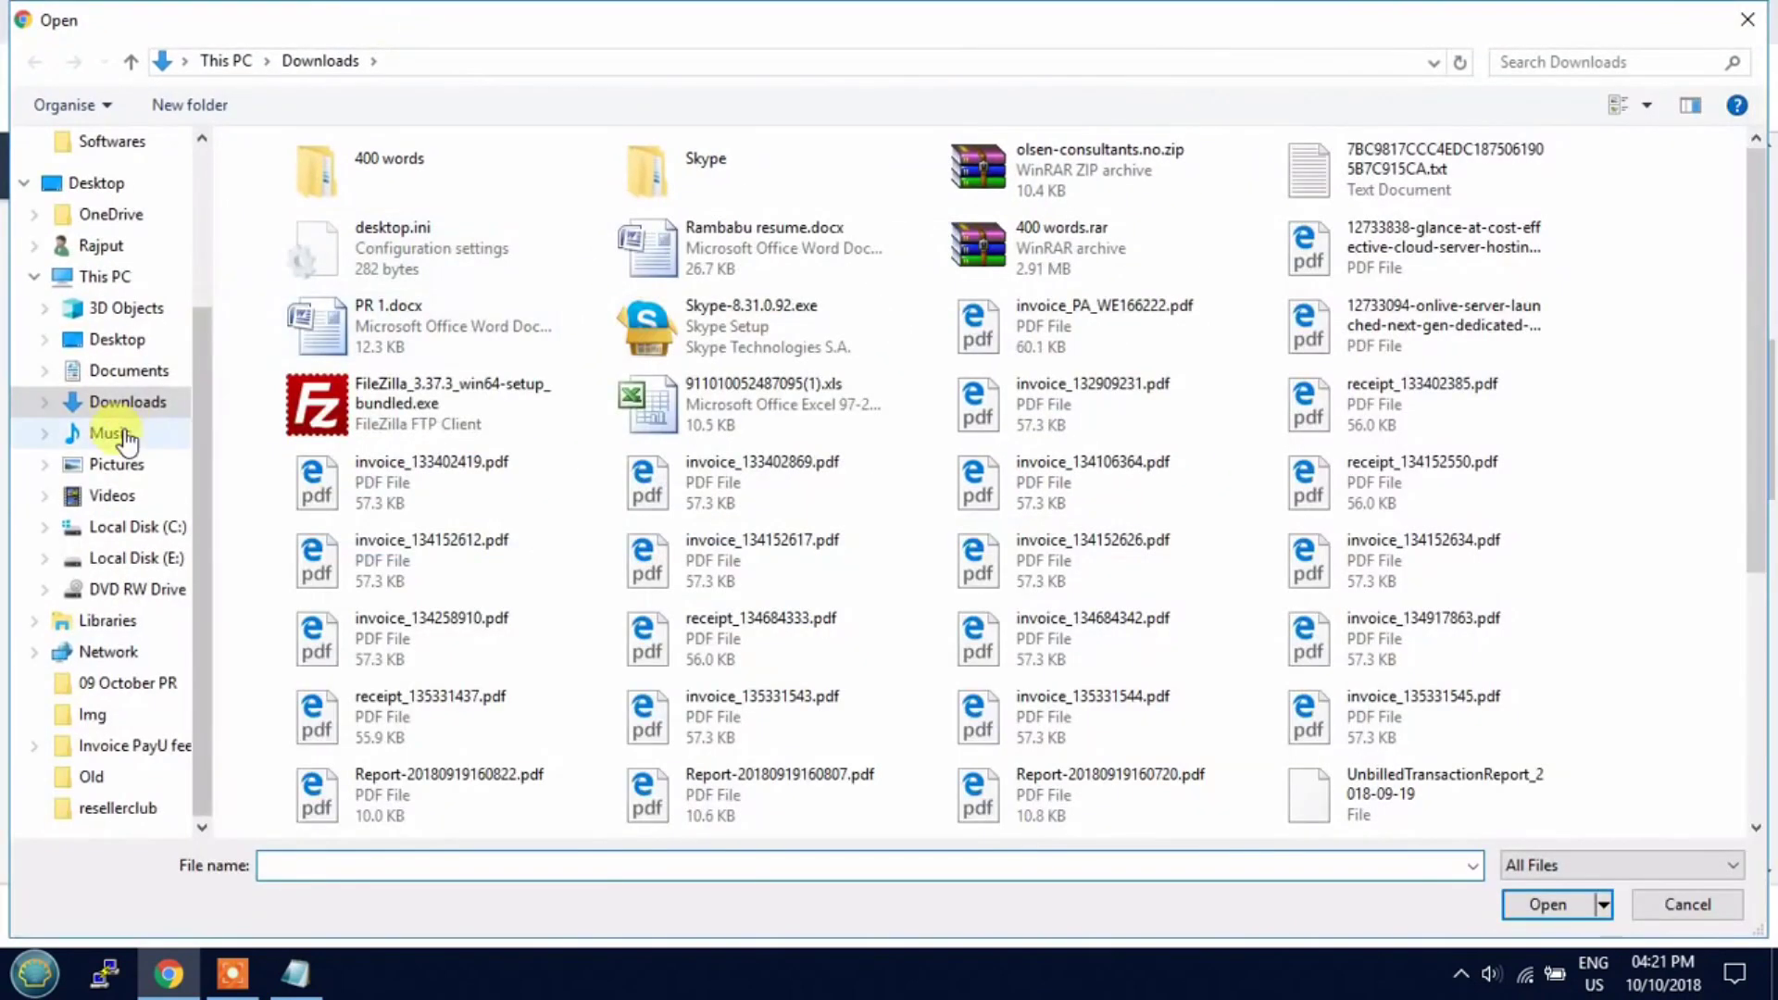
{"action": "left_click", "coordinate": [109, 432]}
{"action": "double_click", "coordinate": [282, 269]}
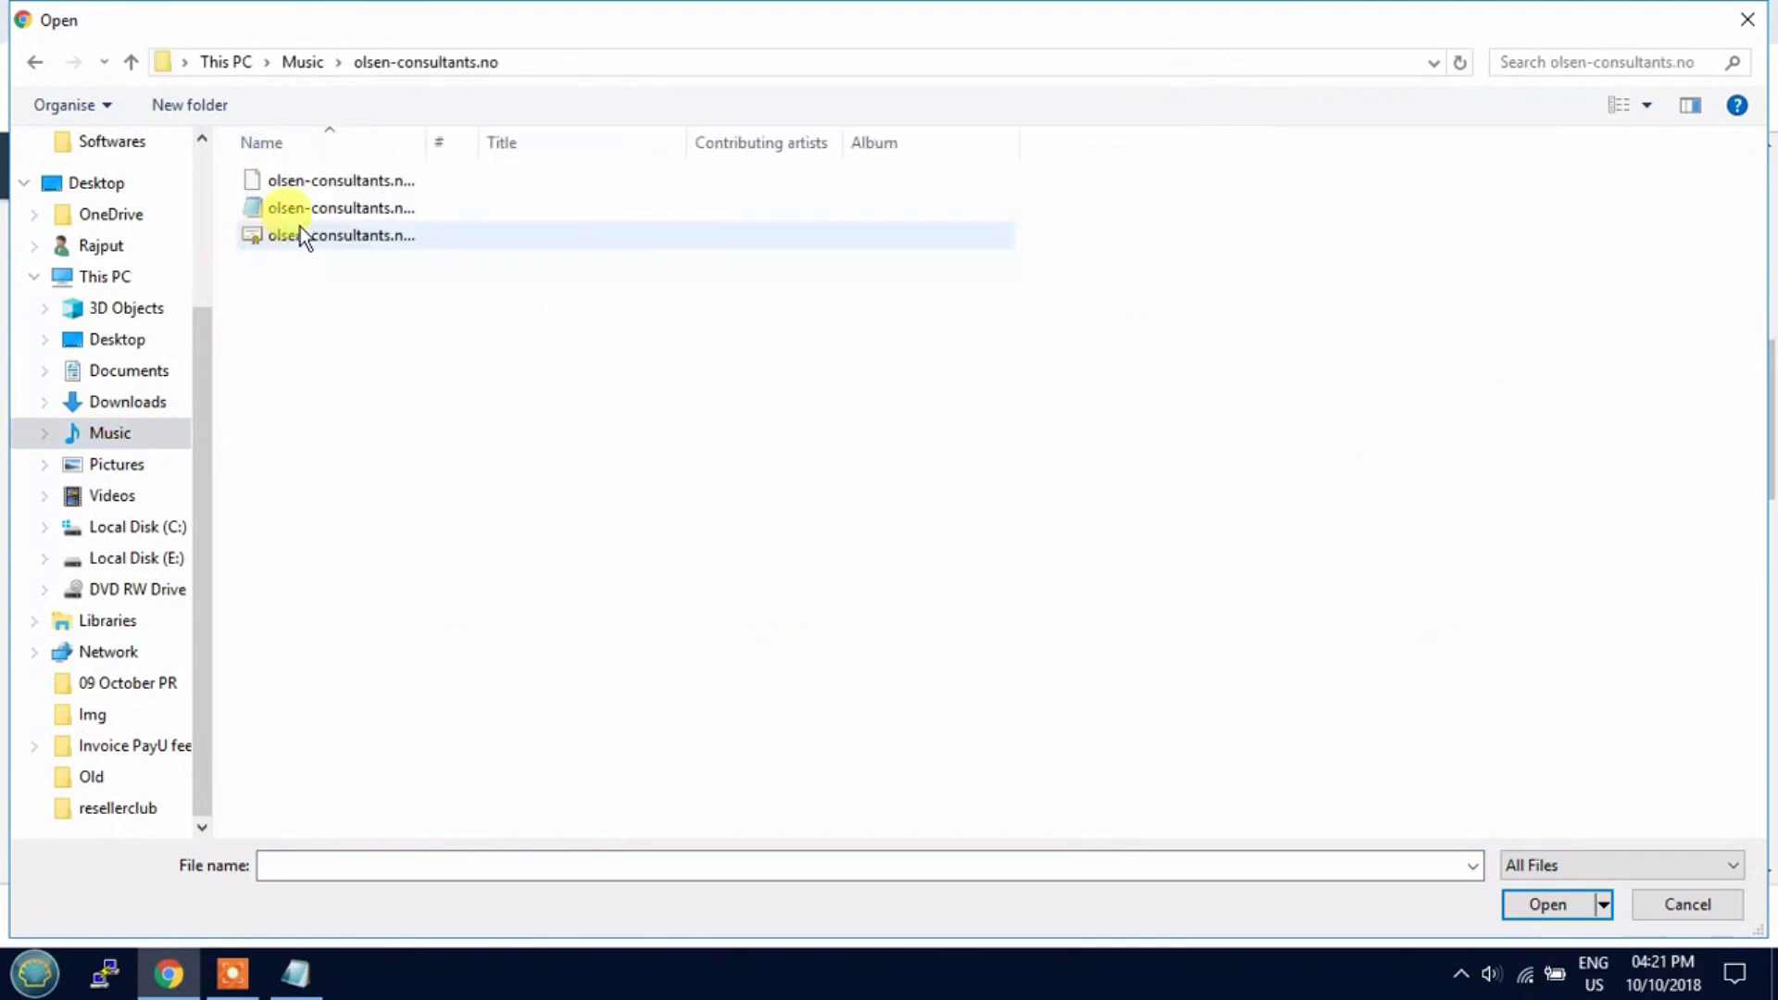
{"action": "left_click", "coordinate": [1619, 104]}
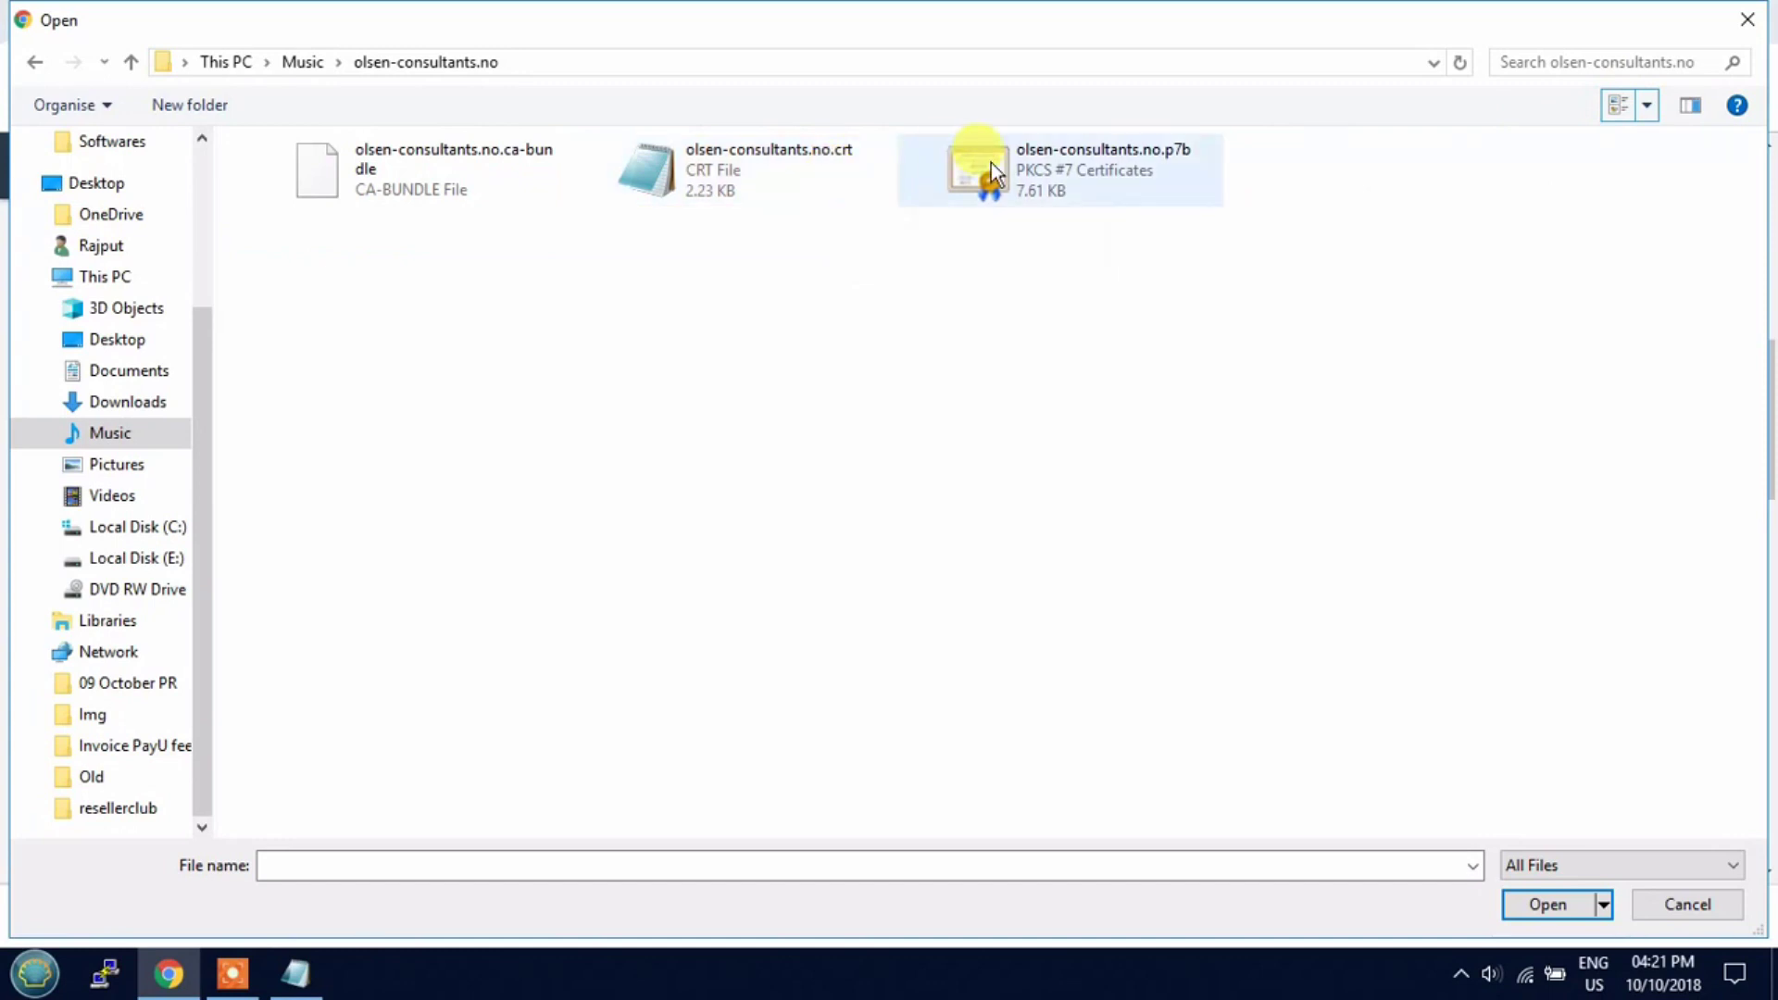
{"action": "double_click", "coordinate": [730, 204]}
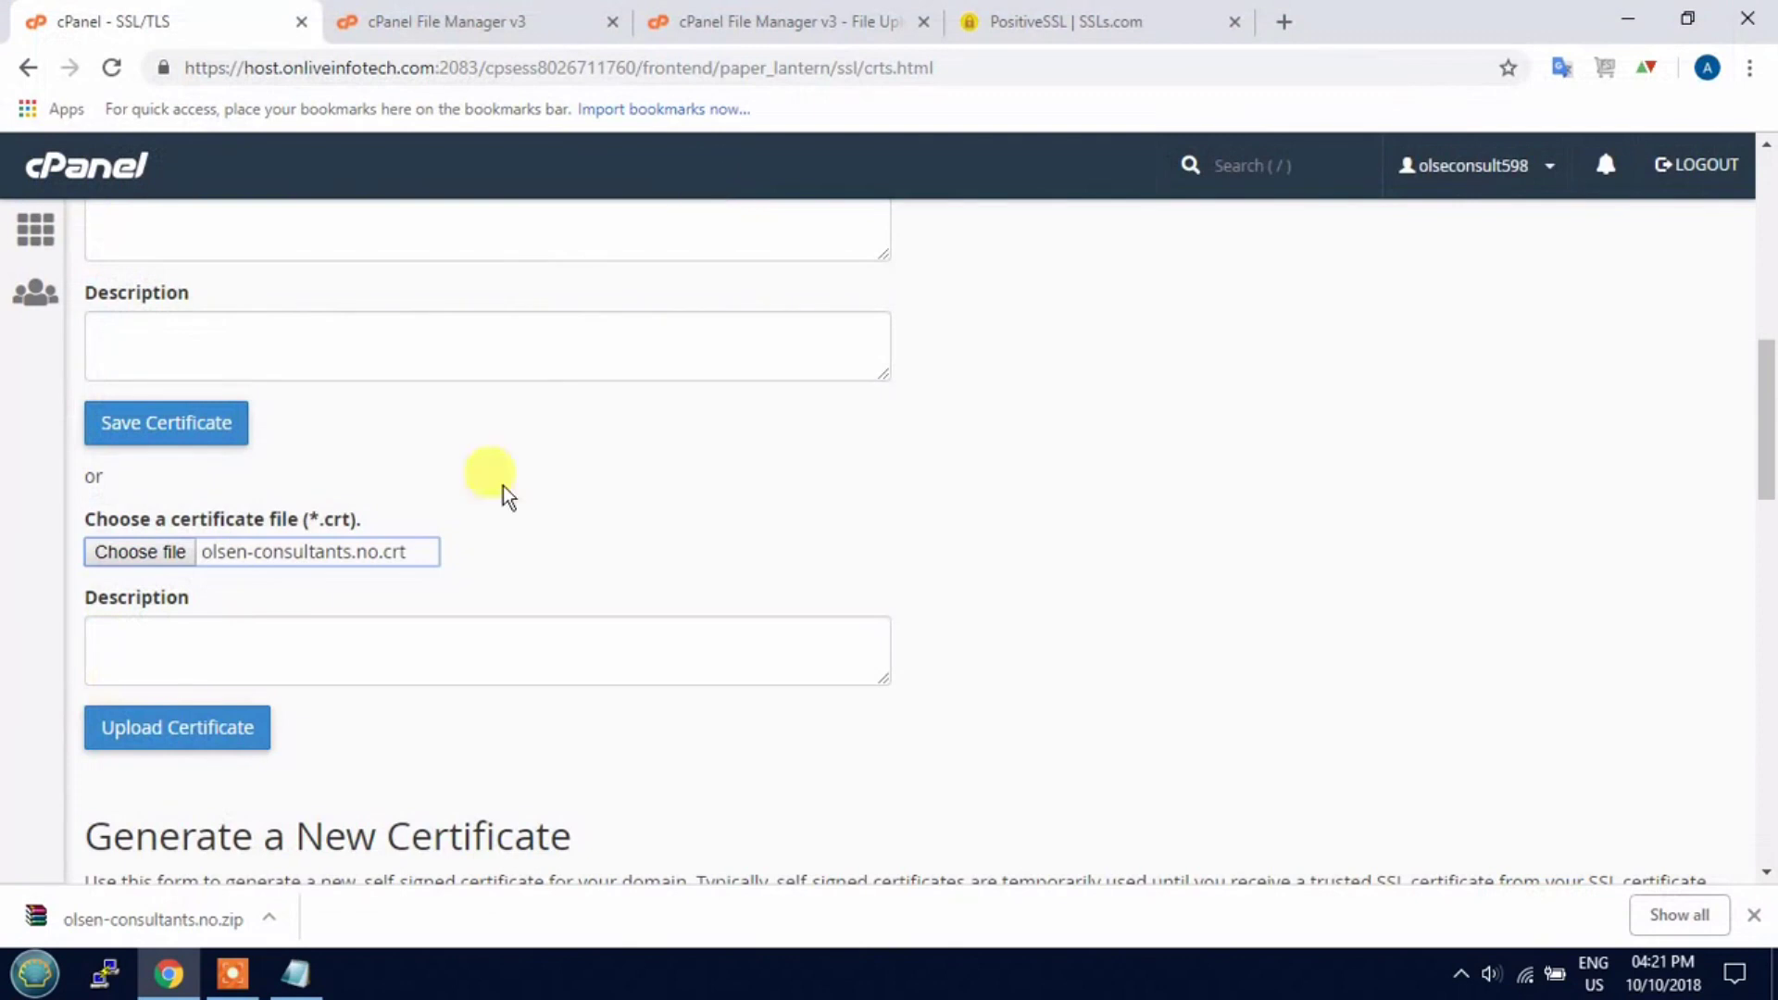
{"action": "left_click", "coordinate": [171, 743]}
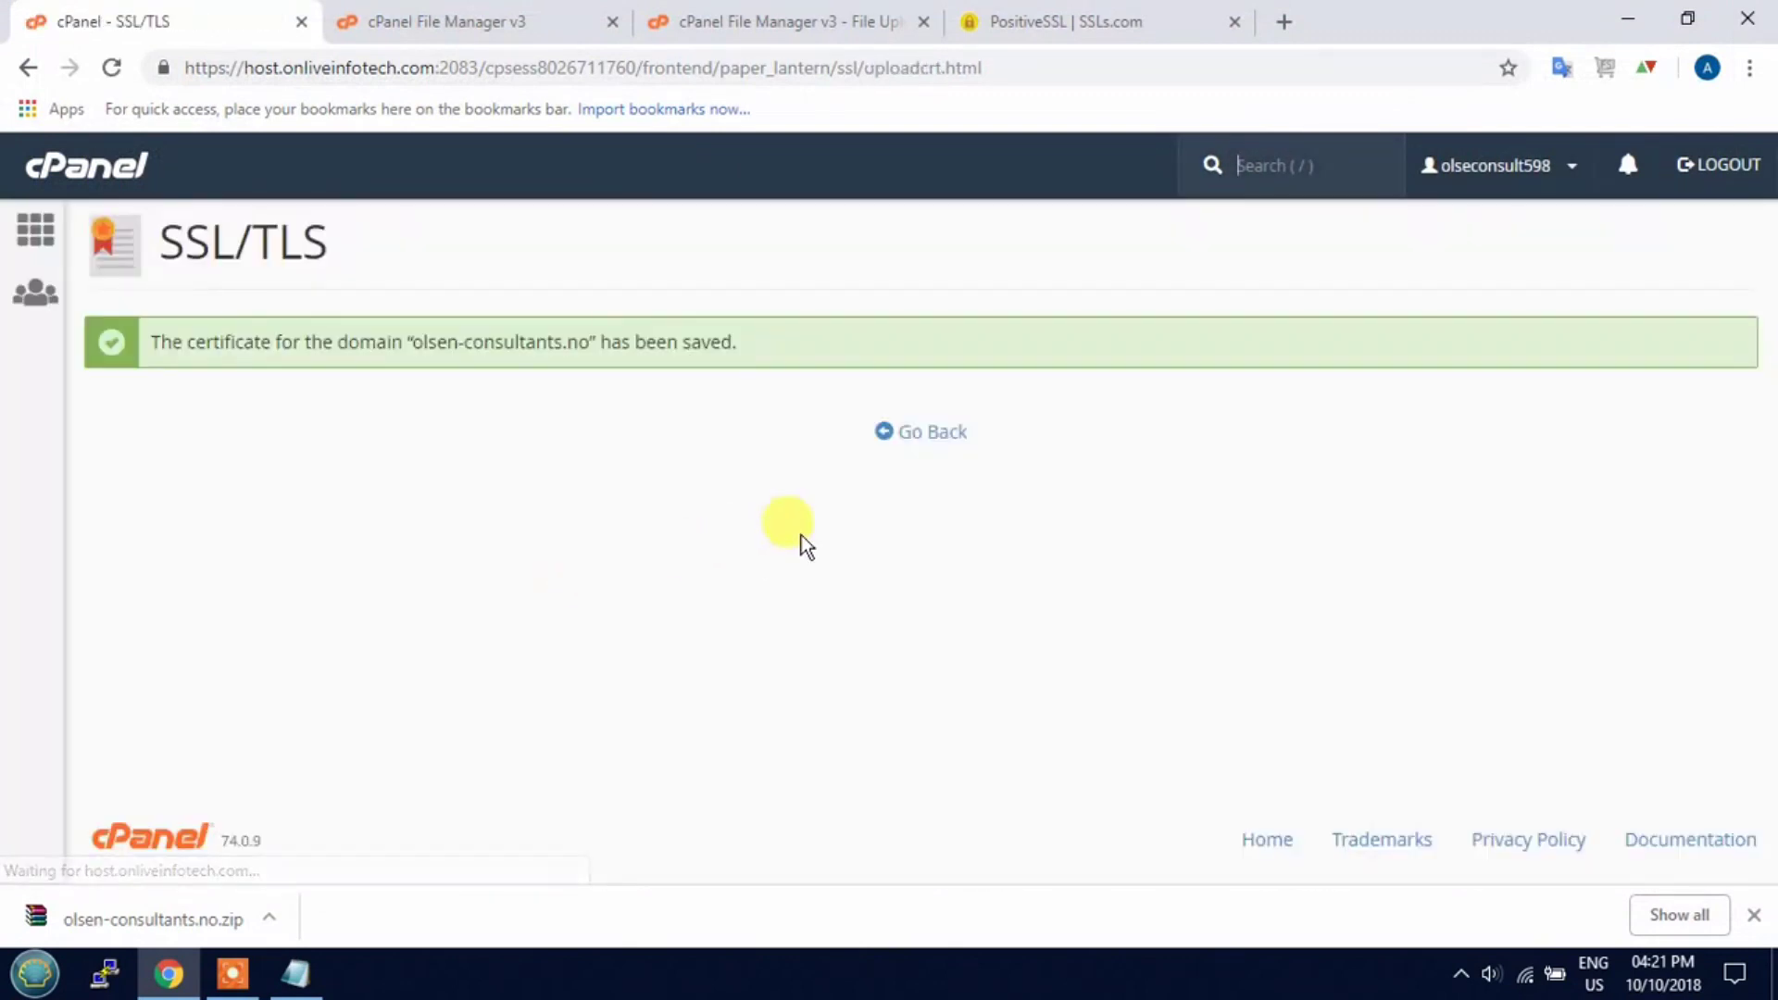
Step: Install the COMODO certificate on olsen-consultants.no and acknowledge the success message
{"action": "left_click", "coordinate": [919, 443]}
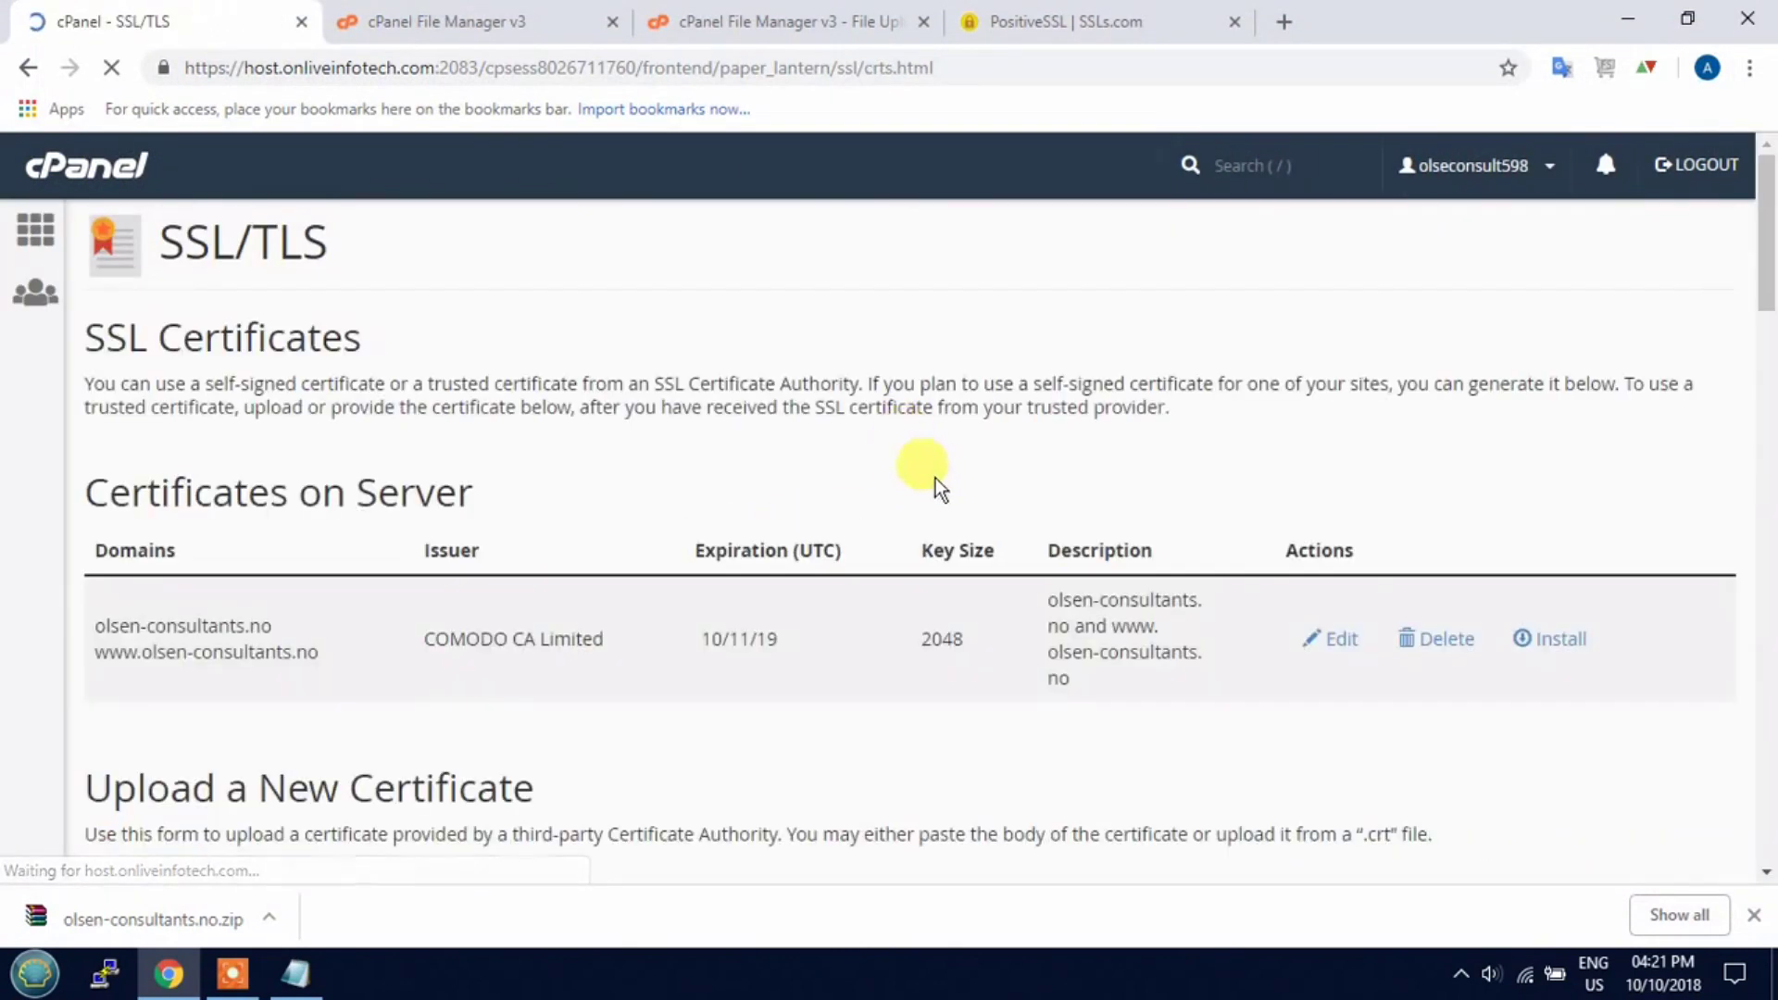
{"action": "left_click", "coordinate": [1754, 915]}
{"action": "scroll", "coordinate": [738, 642], "scroll_direction": "down", "scroll_amount": 15}
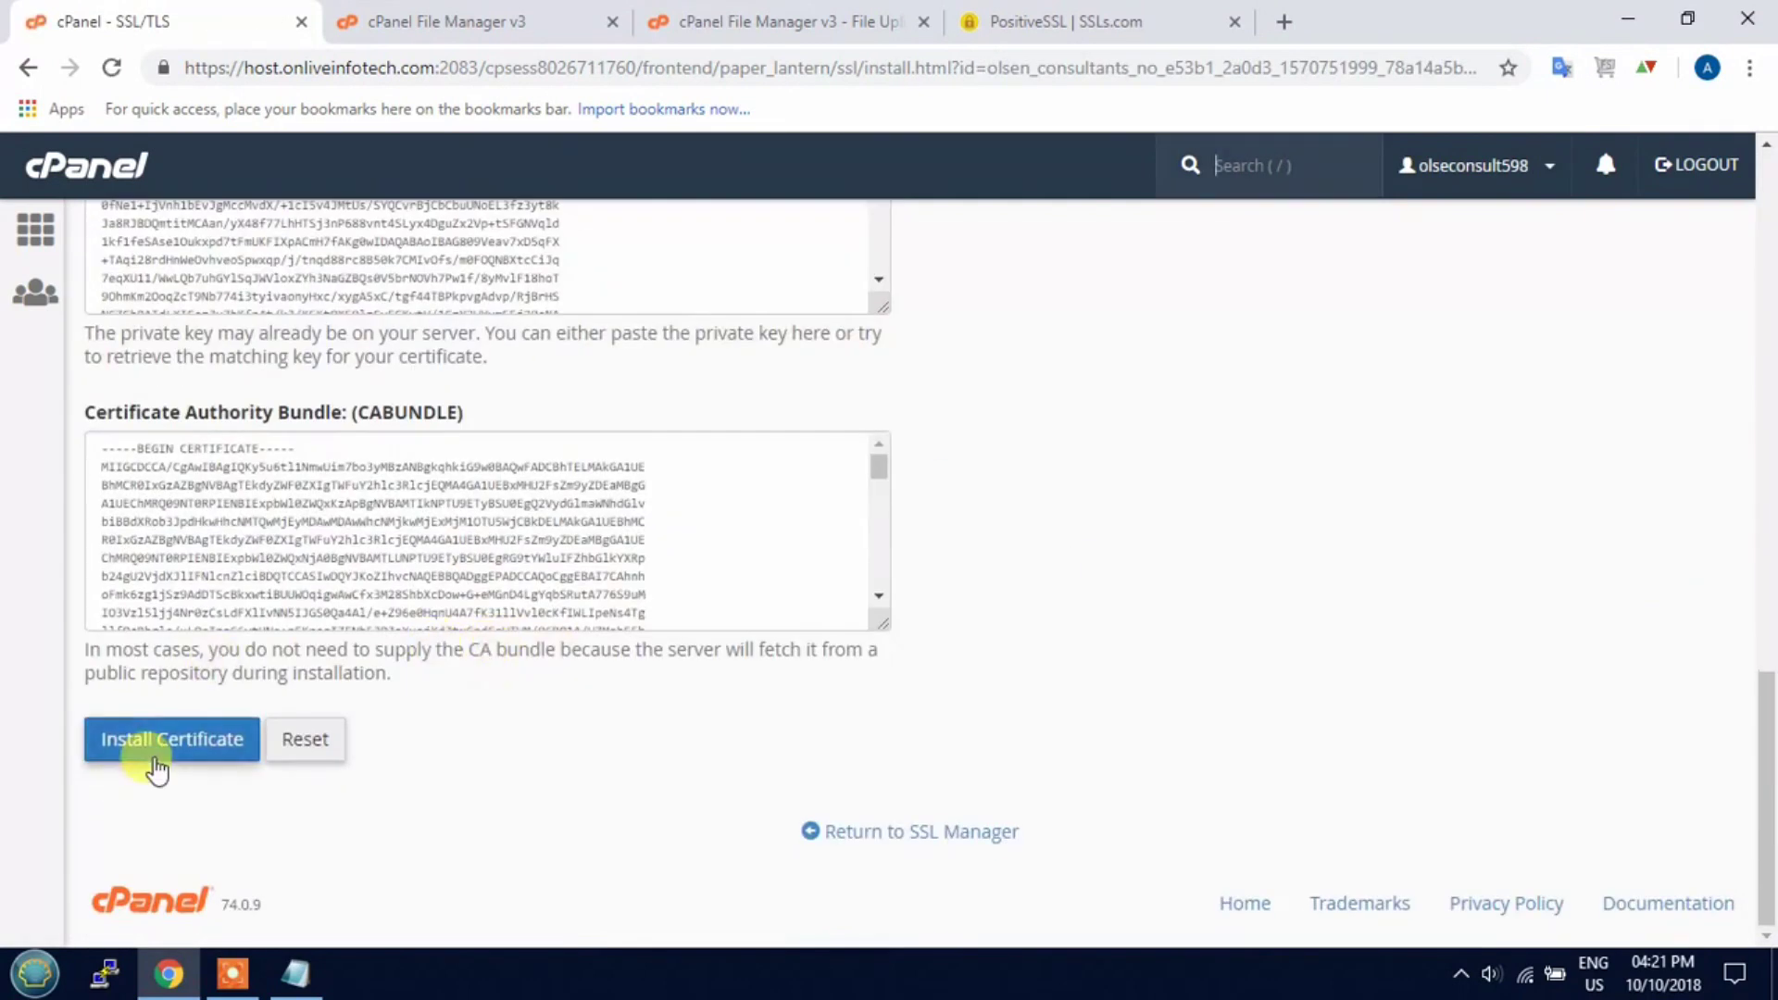
{"action": "left_click", "coordinate": [153, 745]}
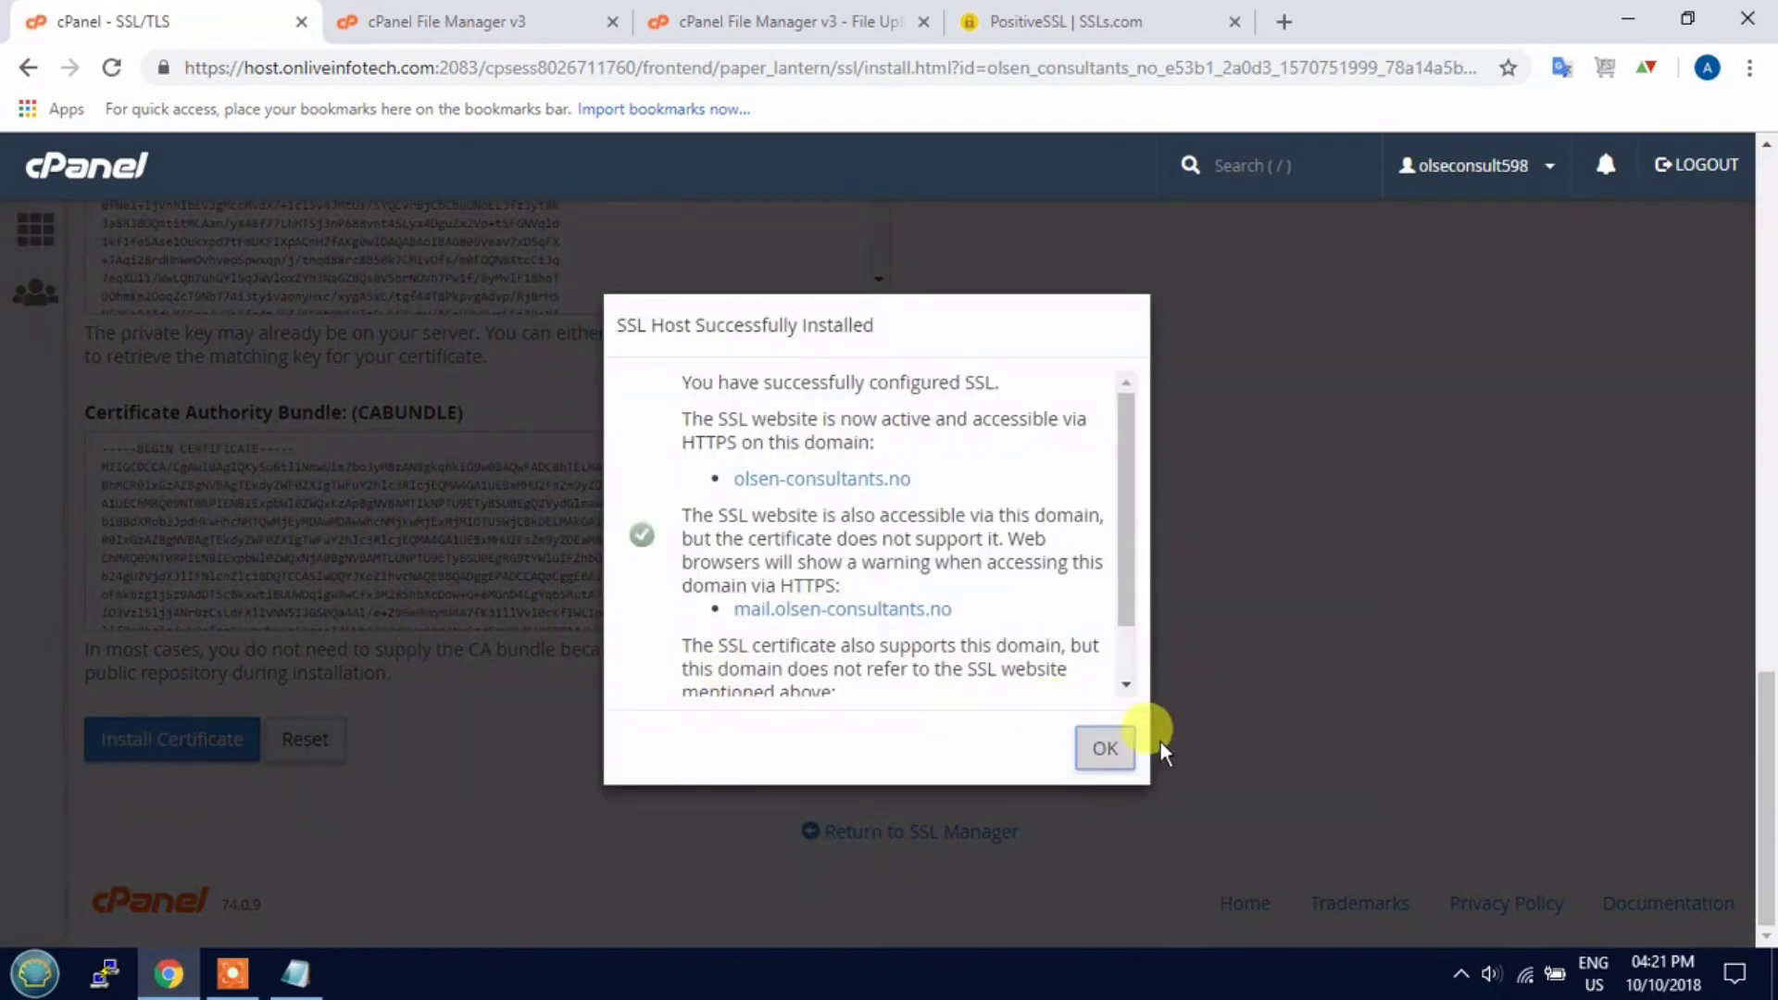
{"action": "left_click", "coordinate": [1119, 750]}
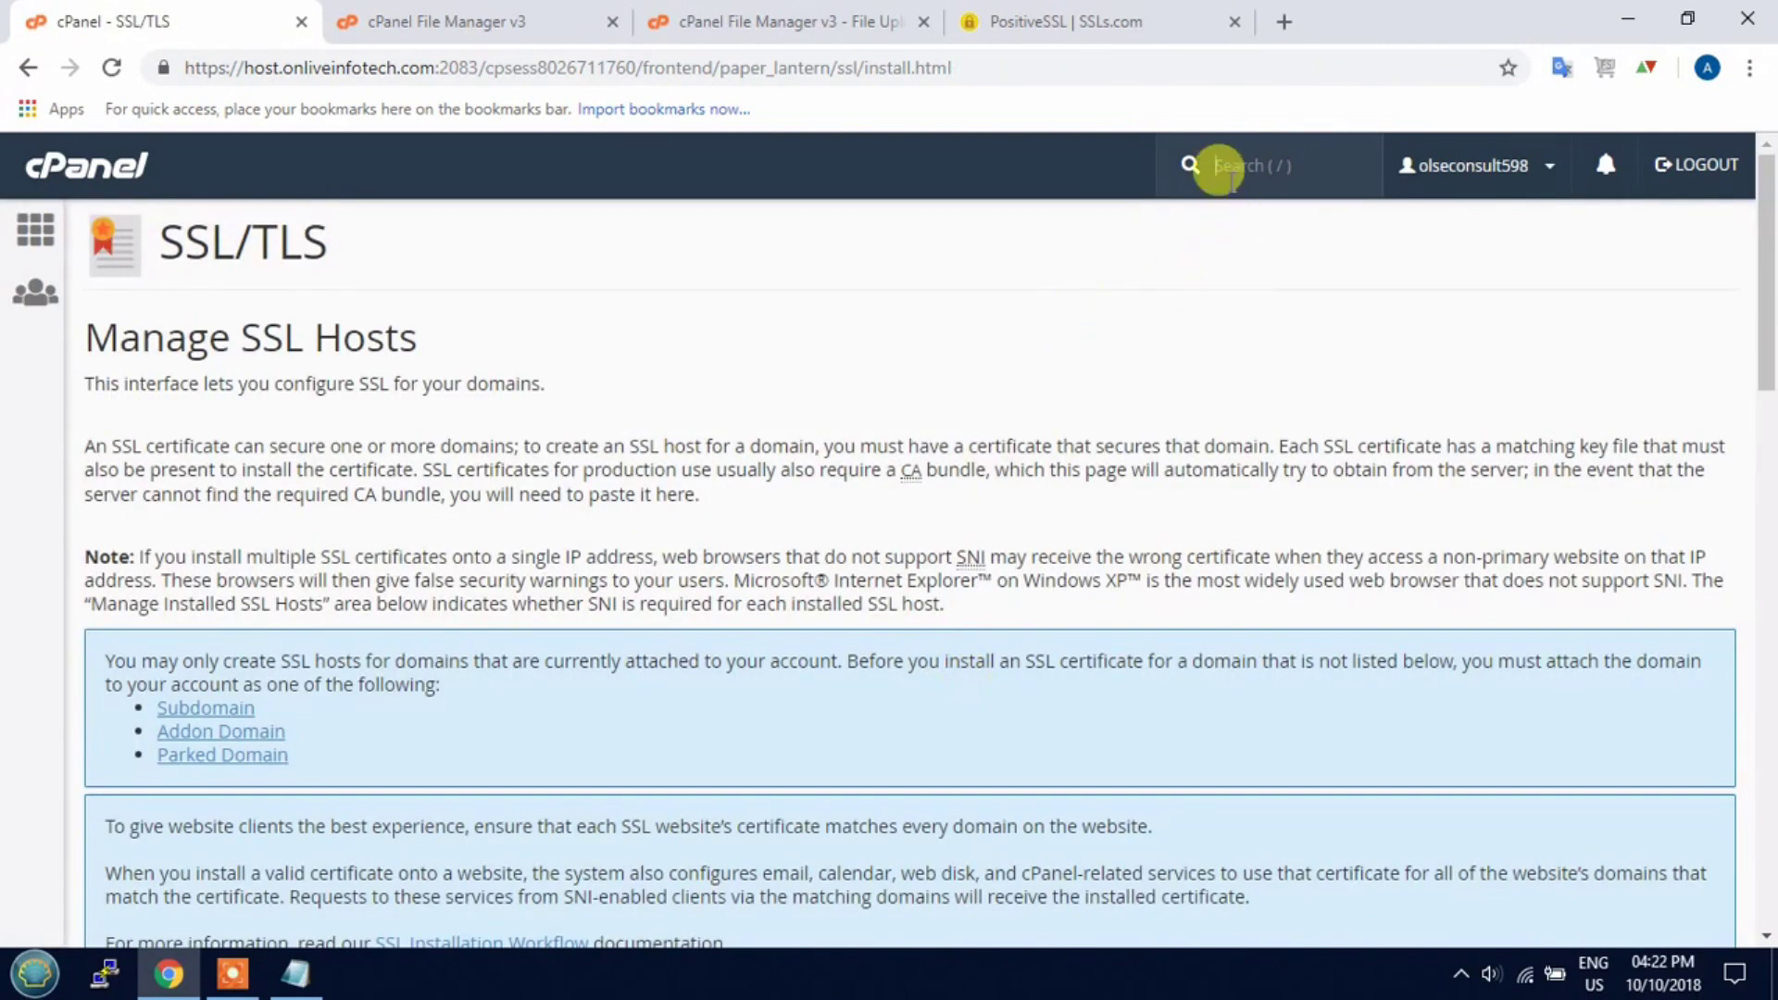
Step: Search 'php' in cPanel and launch phpMyAdmin
{"action": "type", "text": "php"}
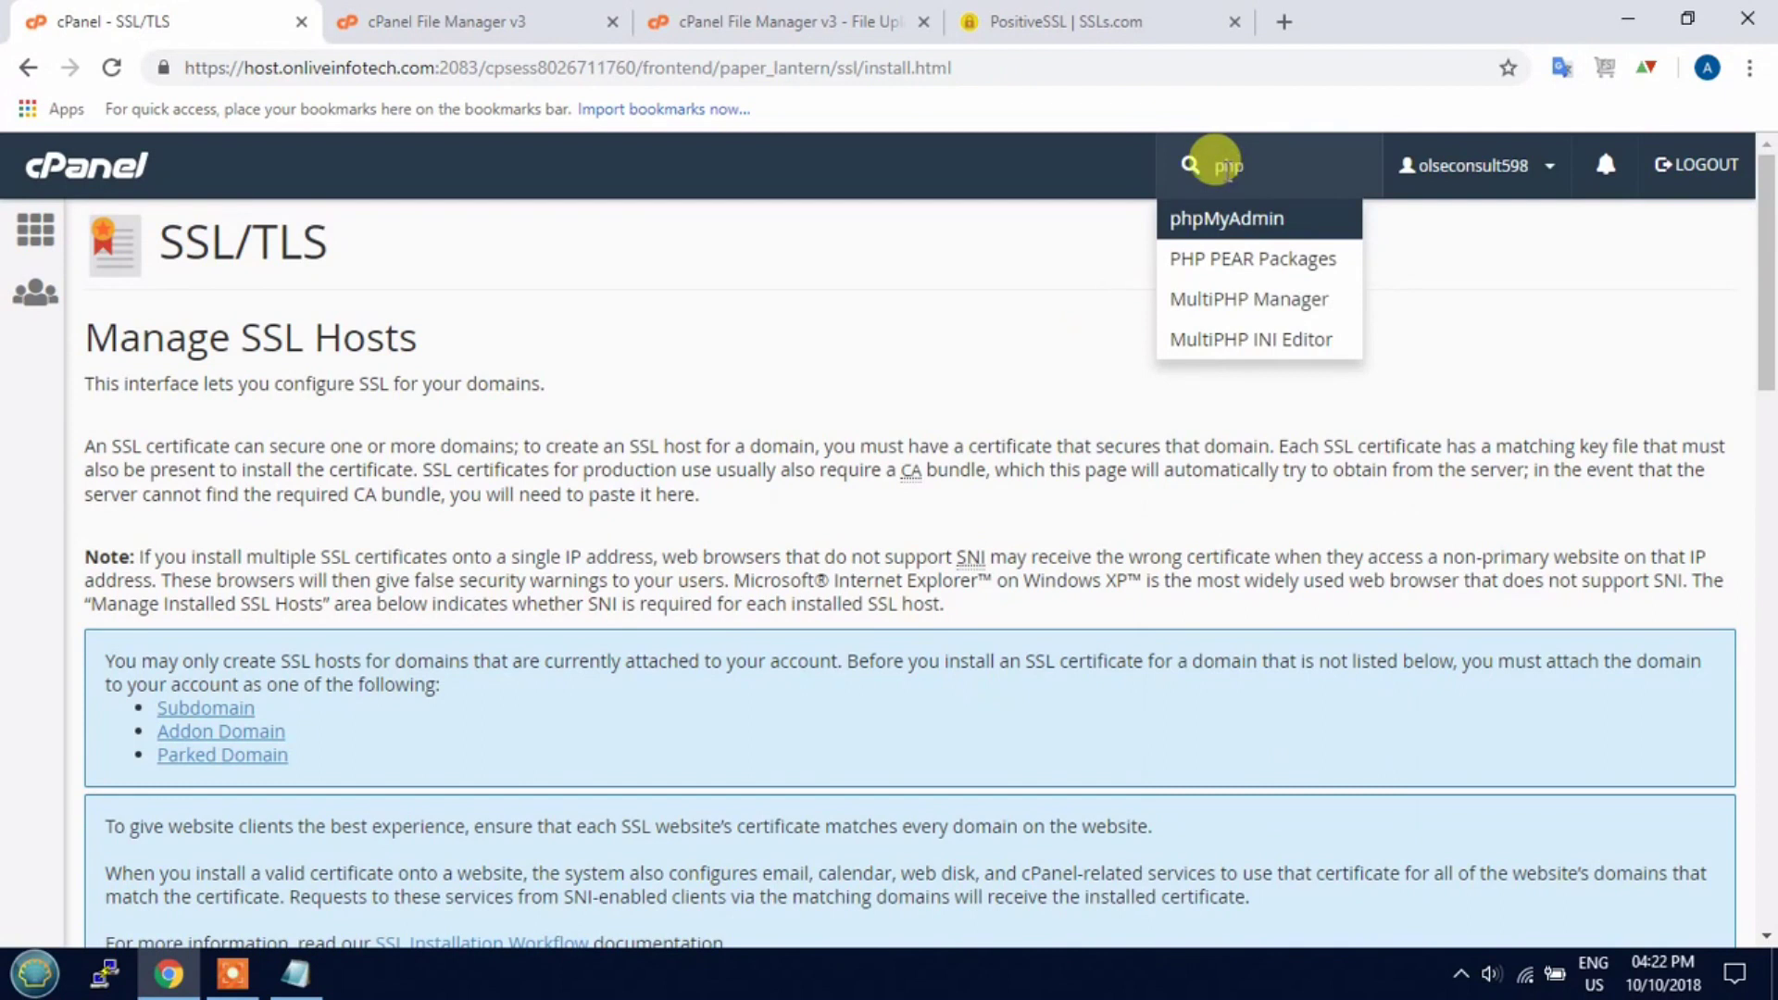
{"action": "scroll", "coordinate": [1179, 451], "scroll_direction": "down", "scroll_amount": 5}
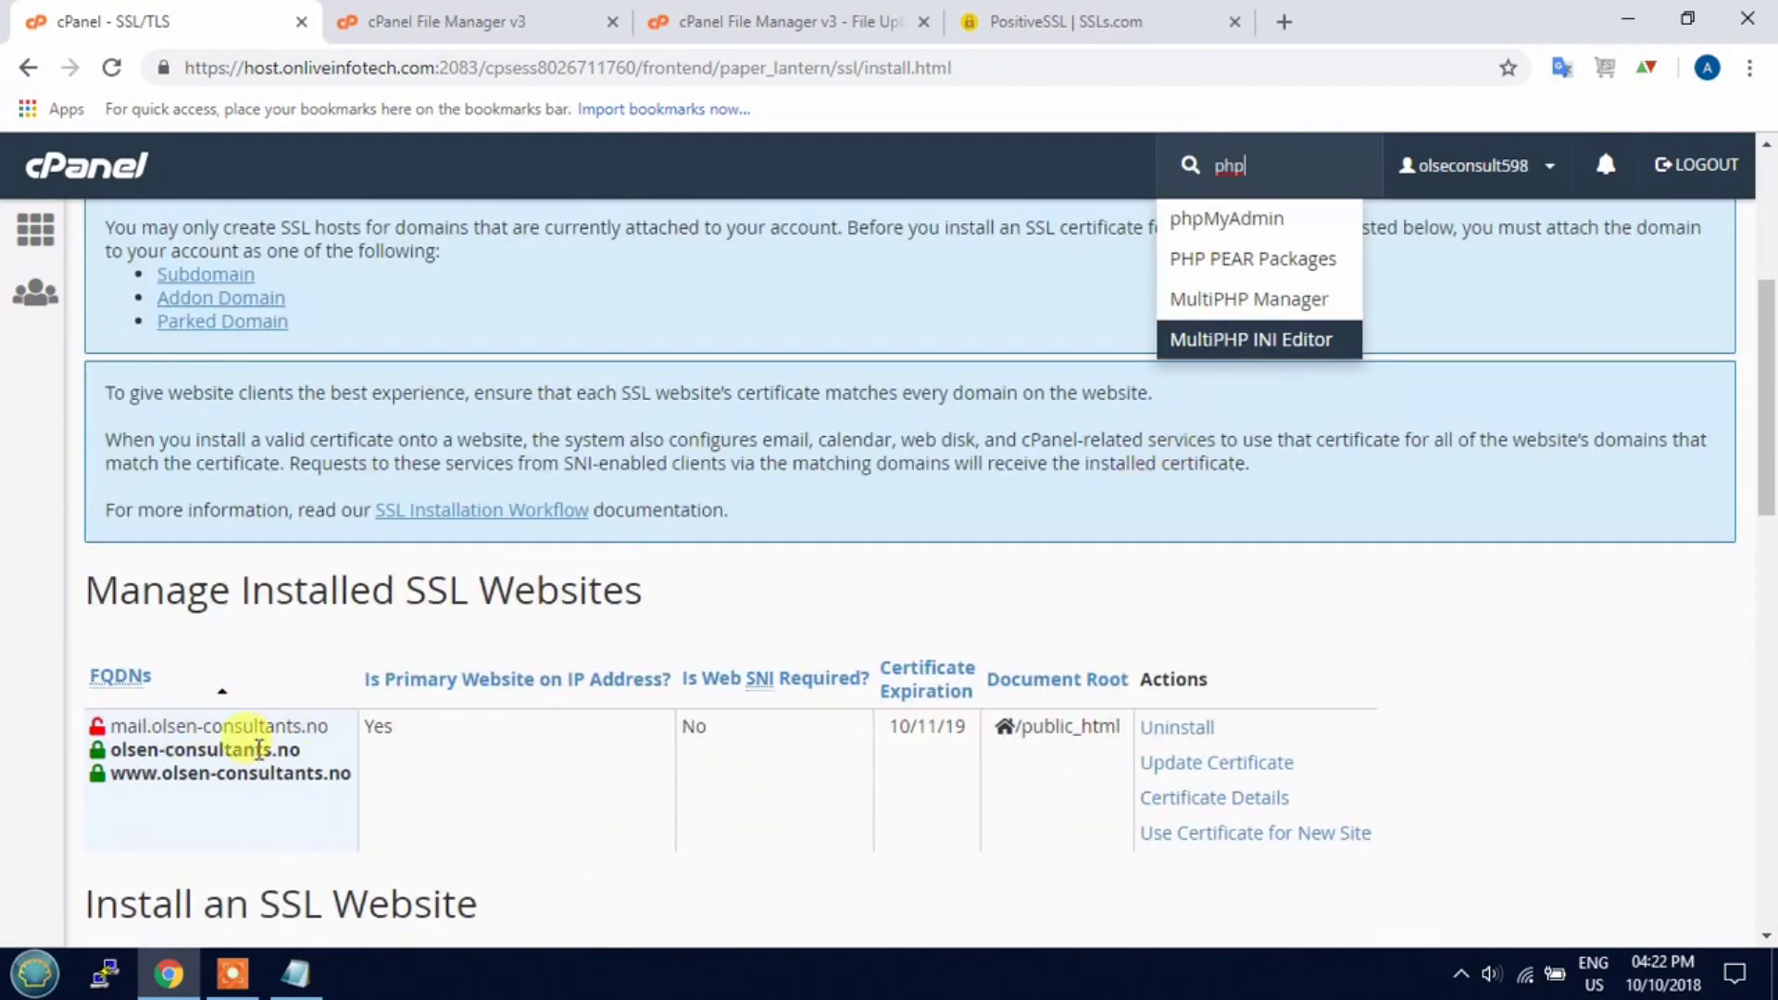
{"action": "left_click", "coordinate": [1176, 216]}
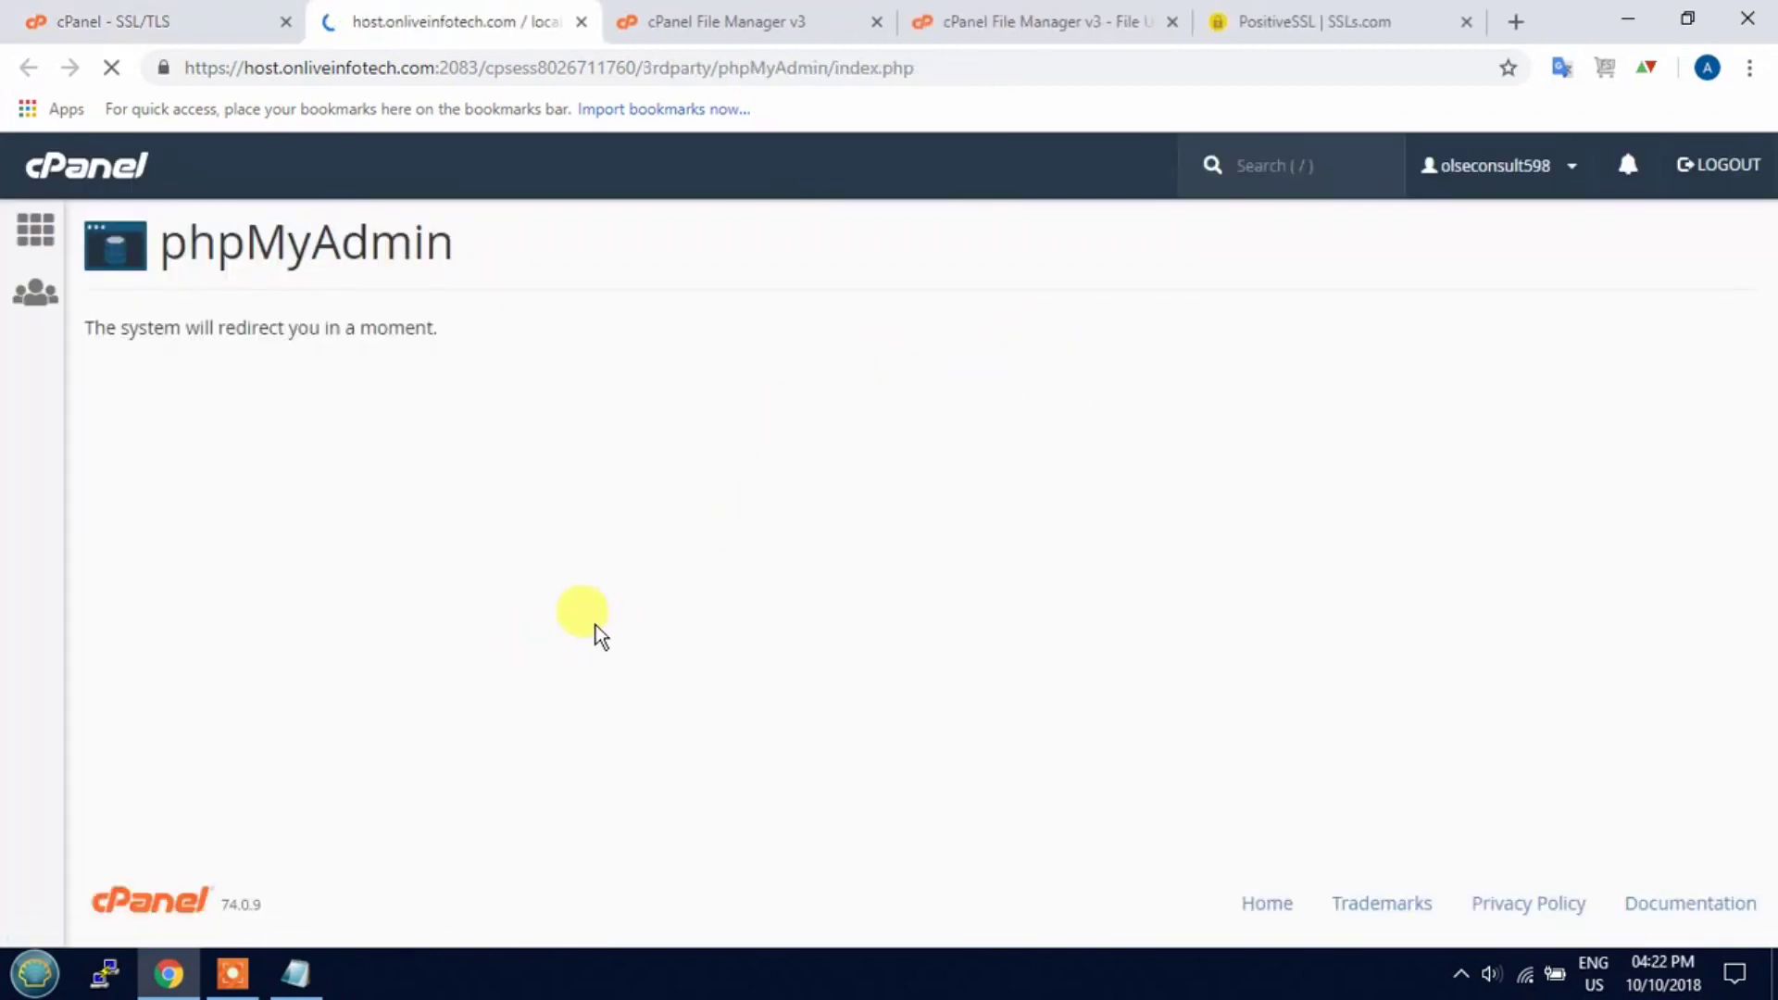
Step: Copy the domain olsen-consultants.no from Notepad and browse the olsecons_wp wp_options table
{"action": "left_click", "coordinate": [296, 974]}
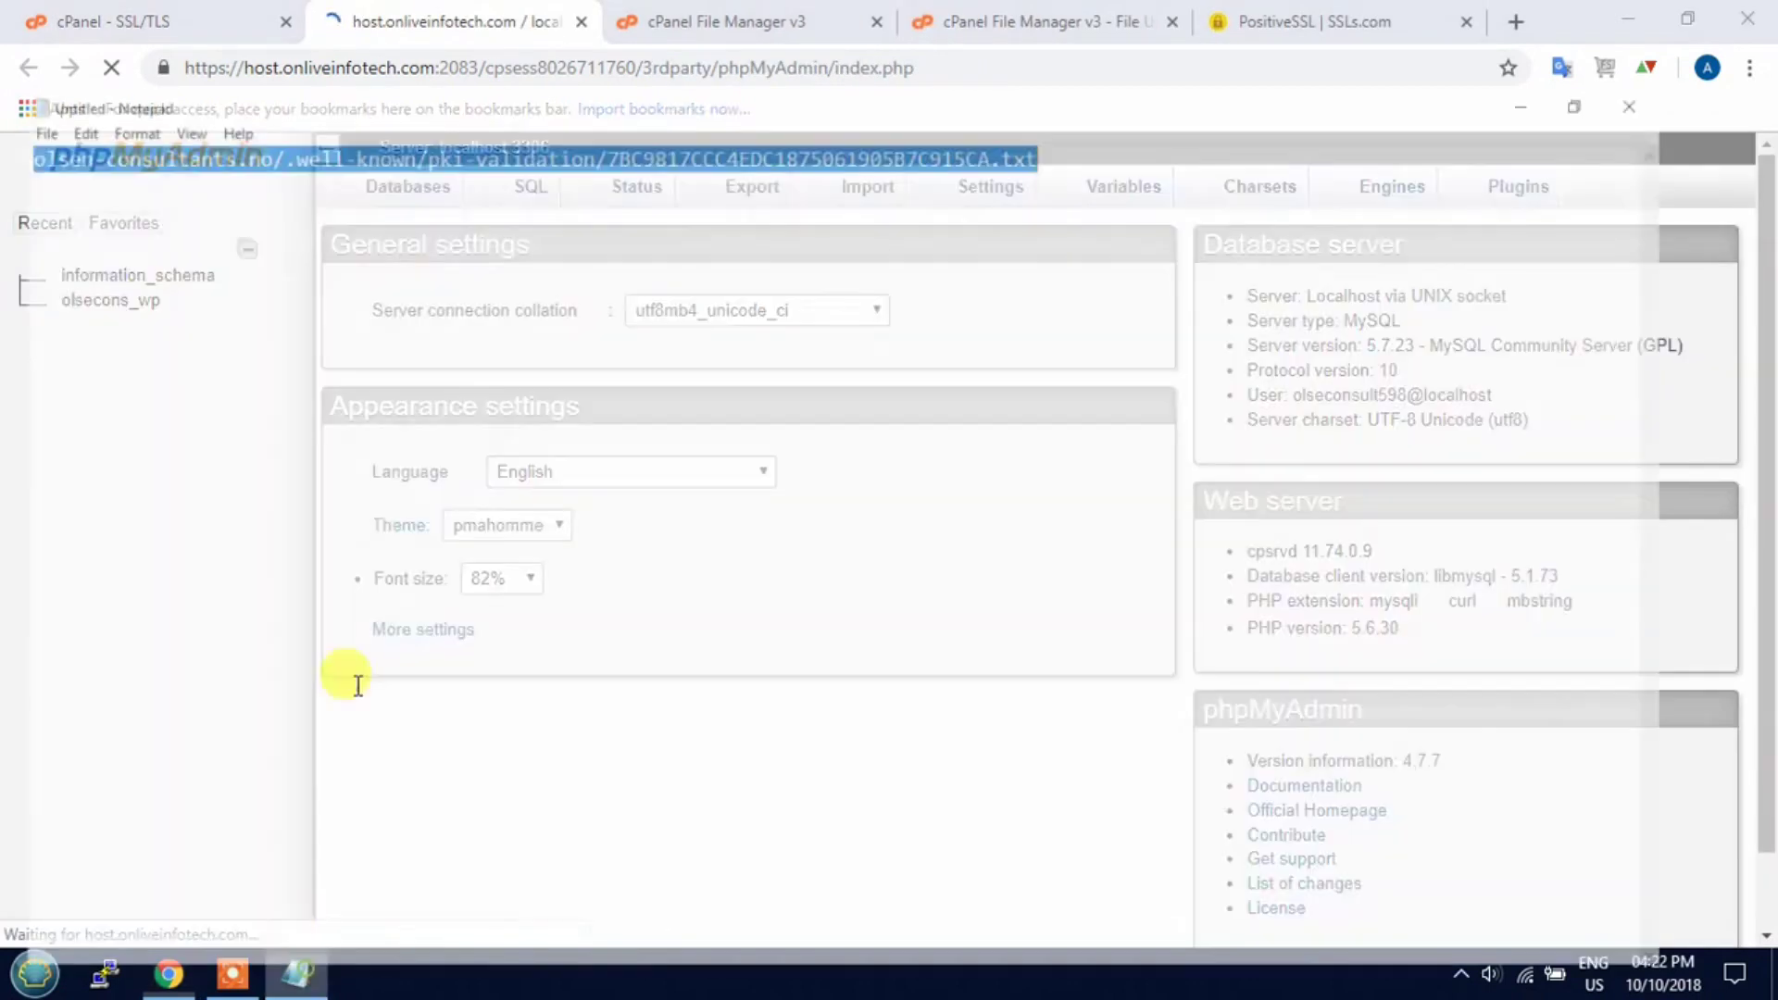
{"action": "left_click_drag", "start_coordinate": [6, 70], "coordinate": [263, 83]}
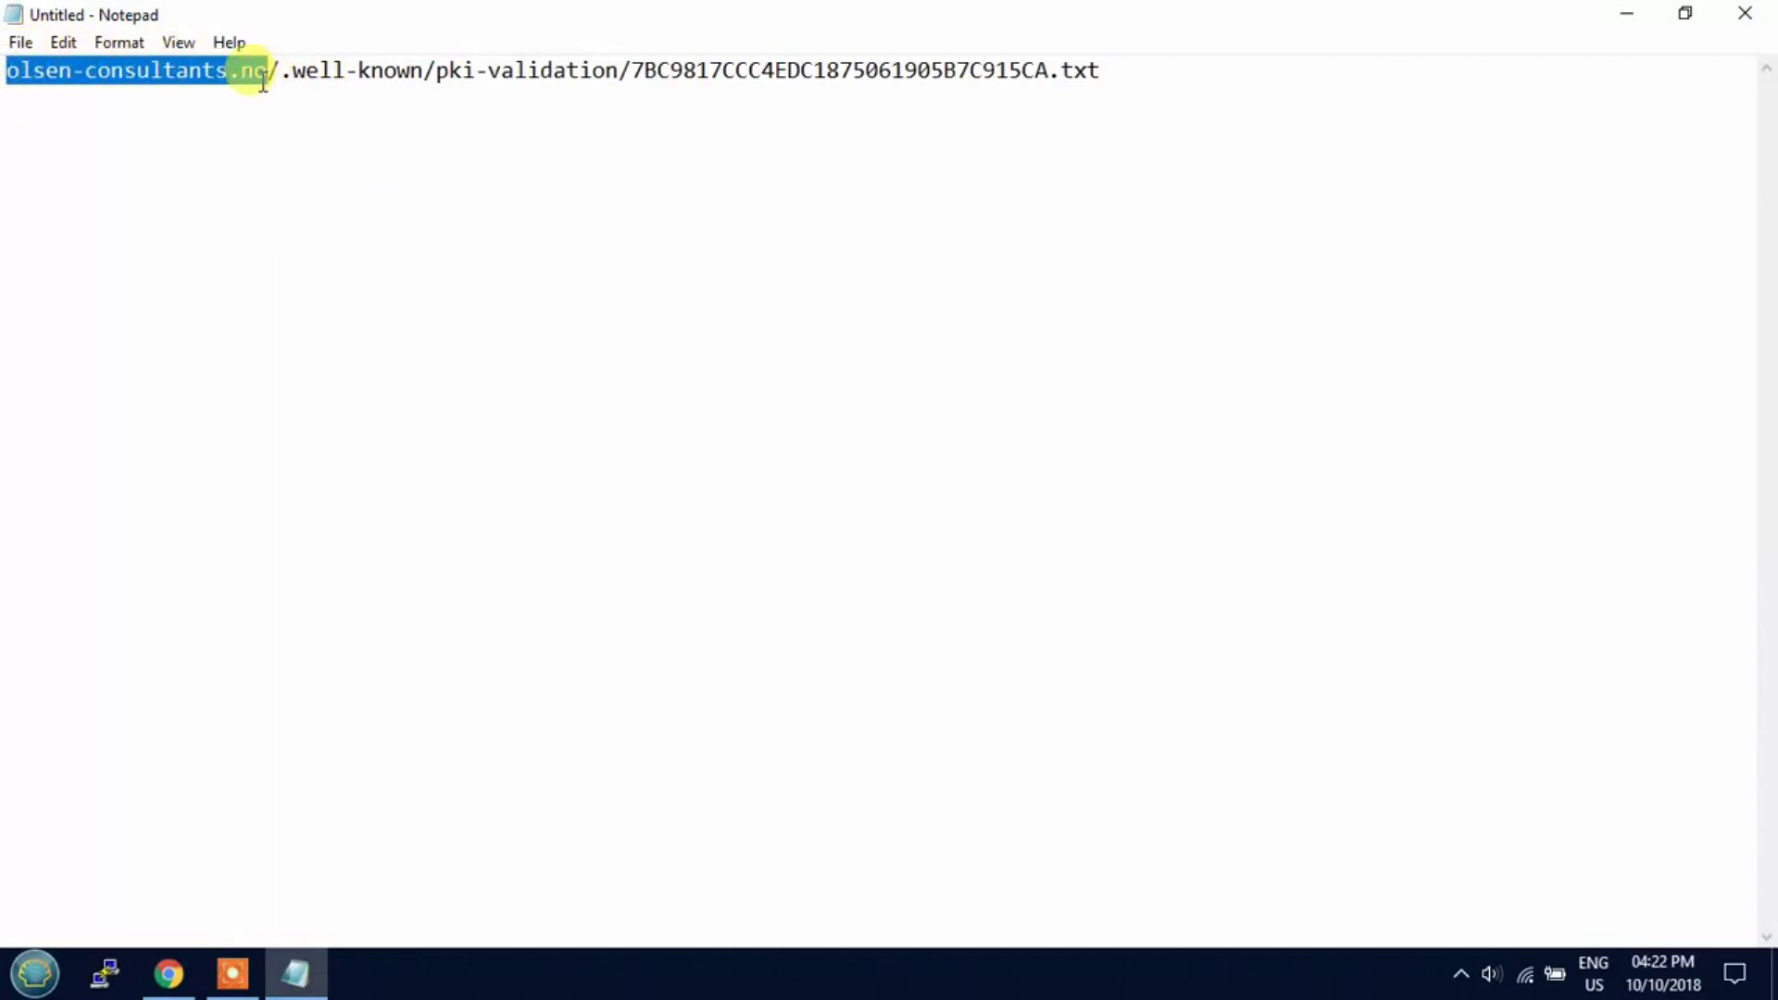
{"action": "key", "text": "alt+Tab"}
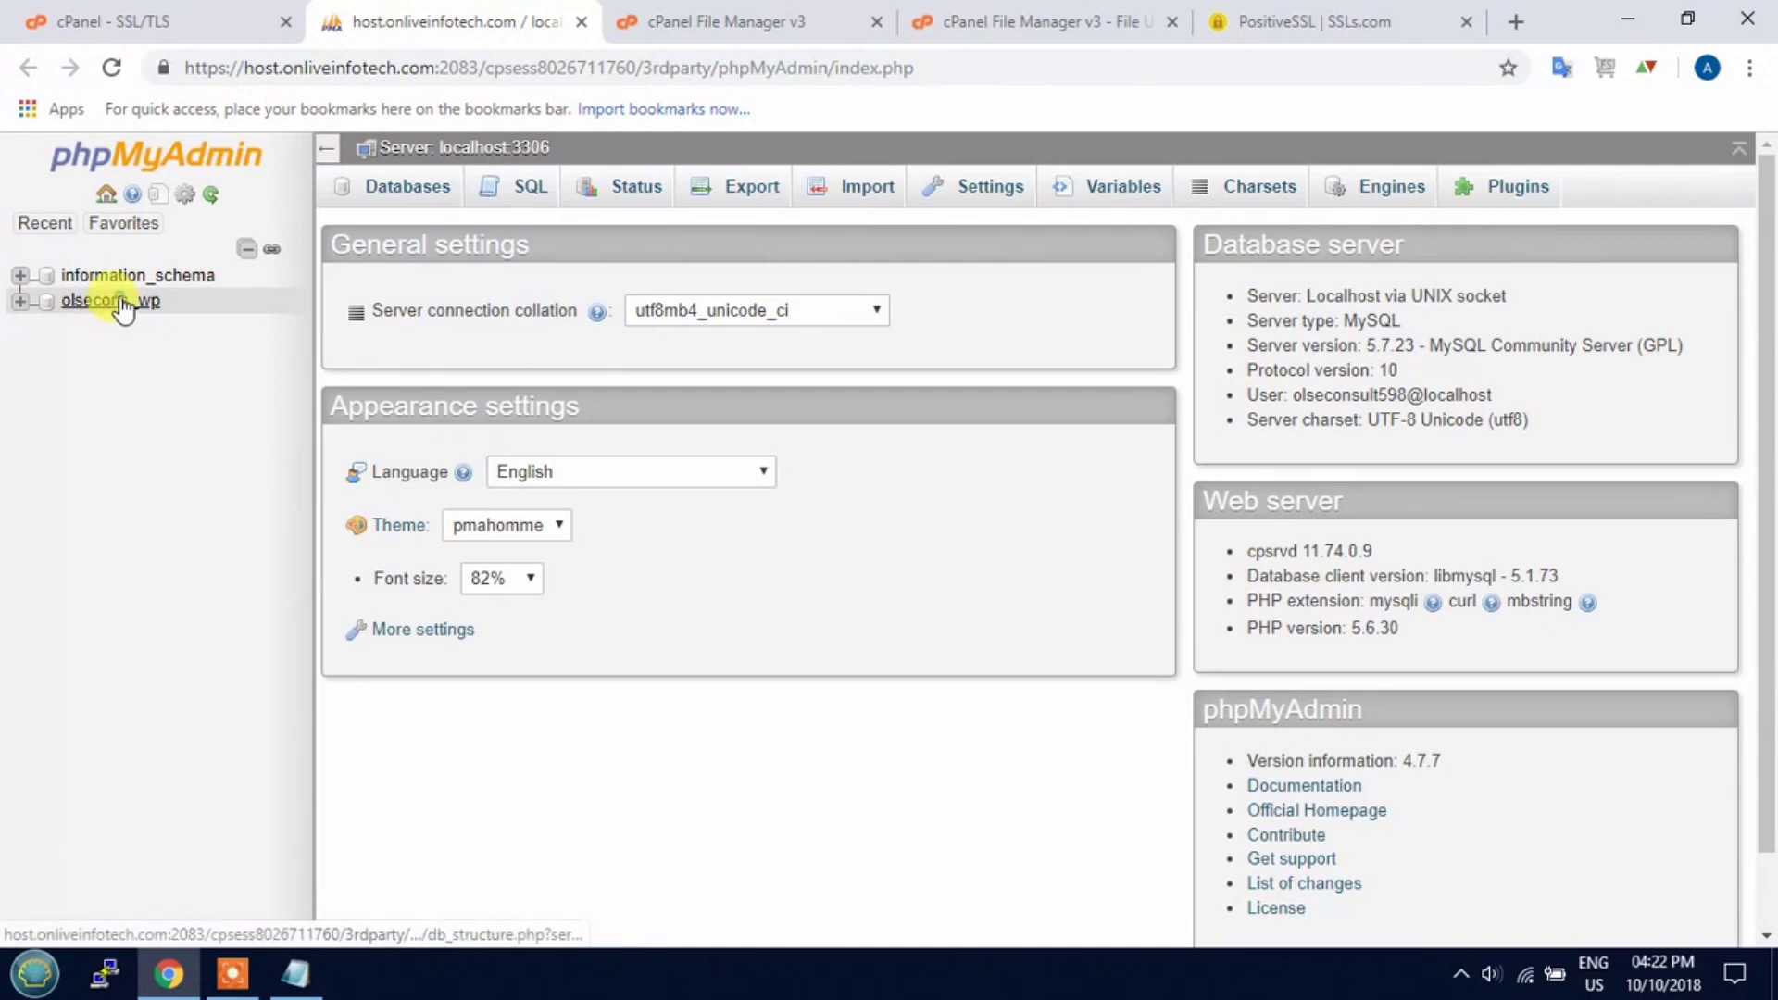
{"action": "left_click", "coordinate": [117, 300]}
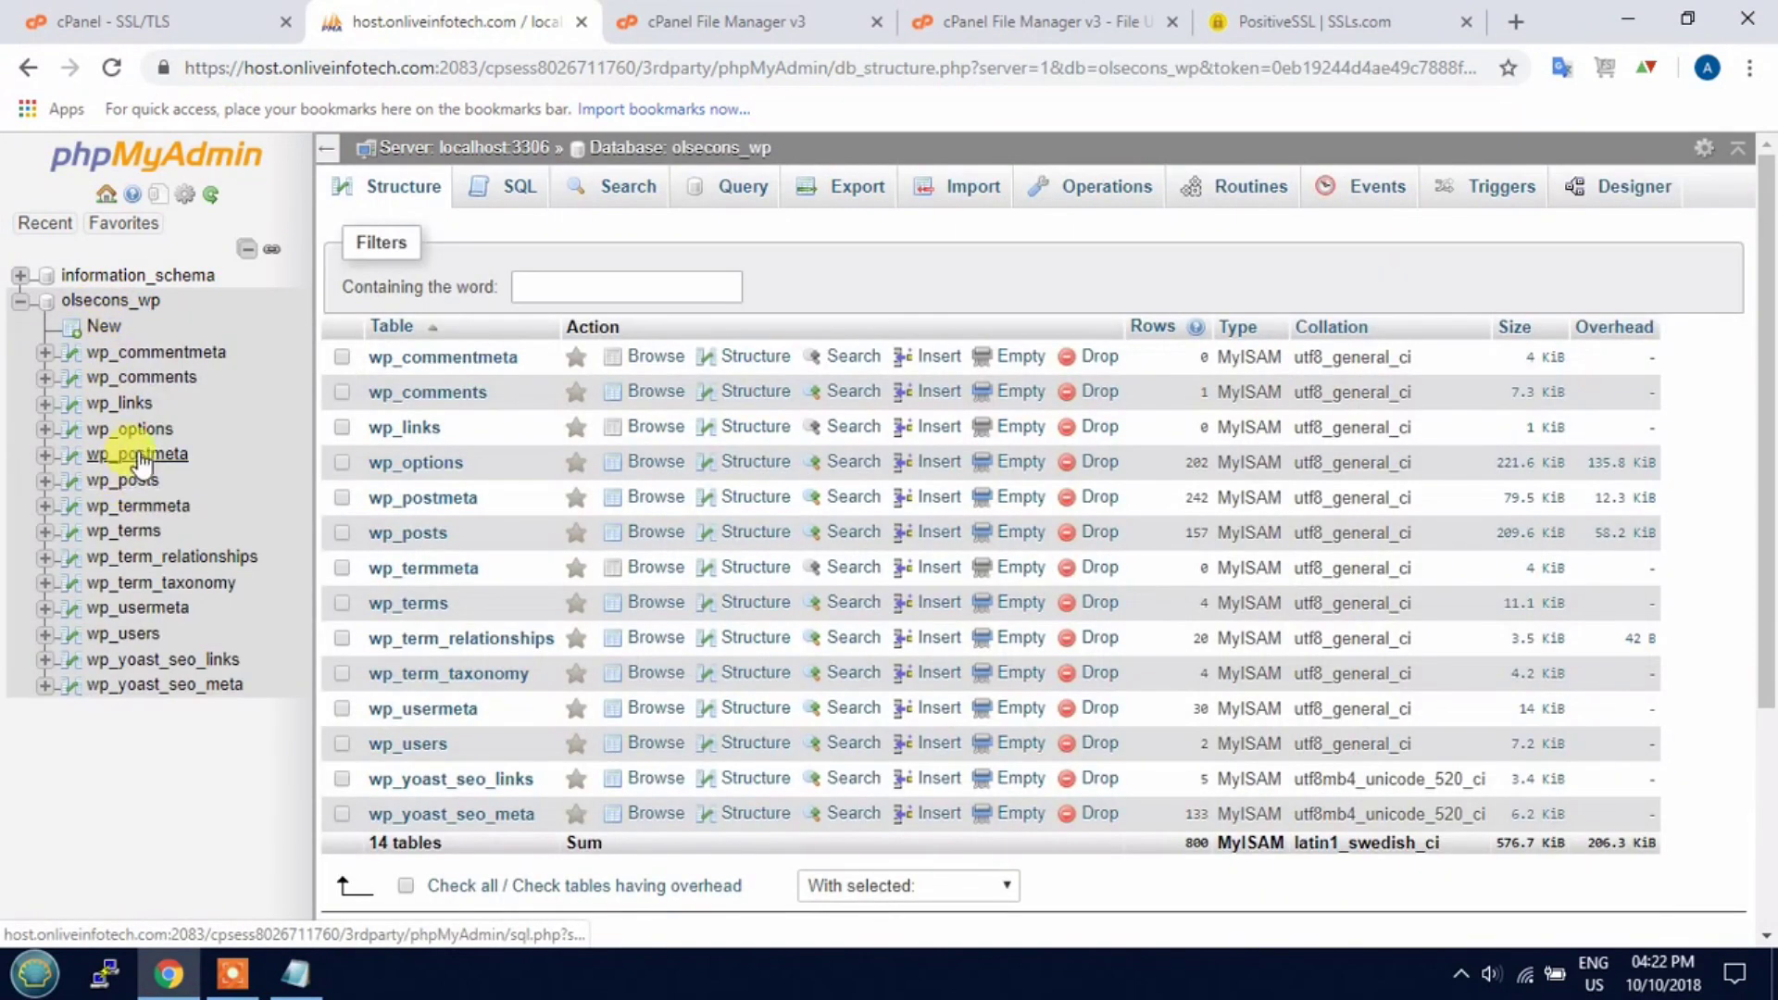
{"action": "left_click", "coordinate": [146, 432]}
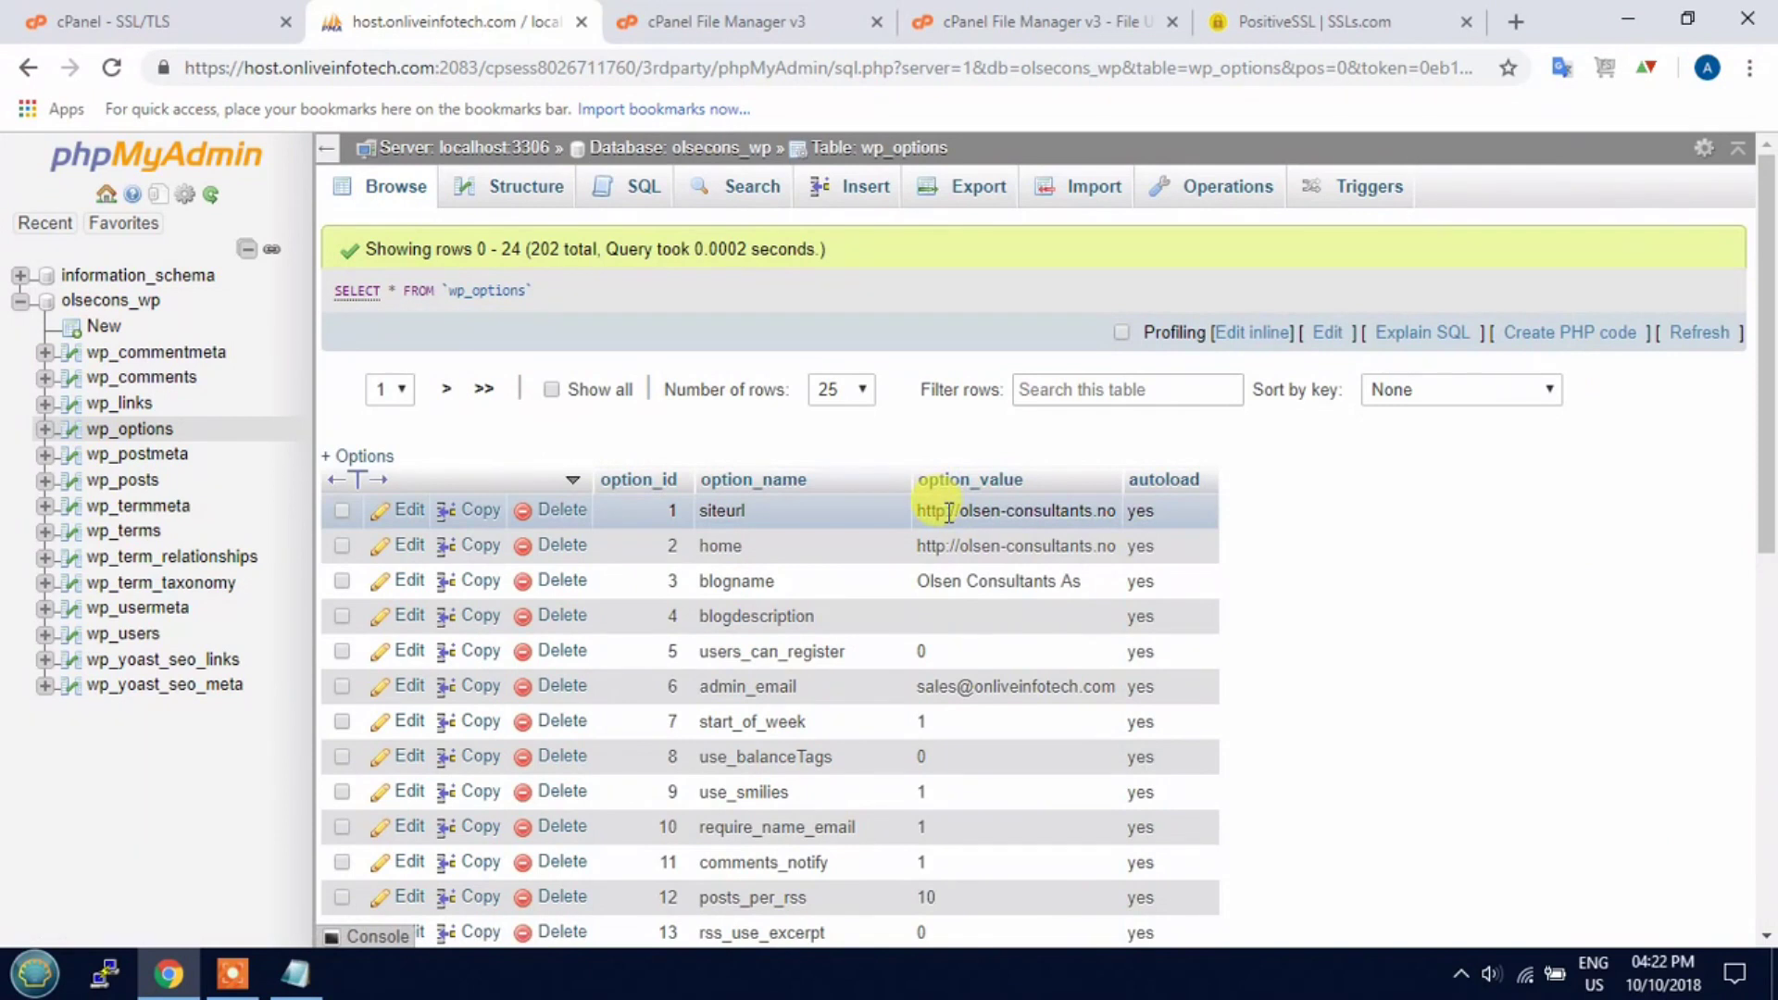
{"action": "double_click", "coordinate": [949, 512]}
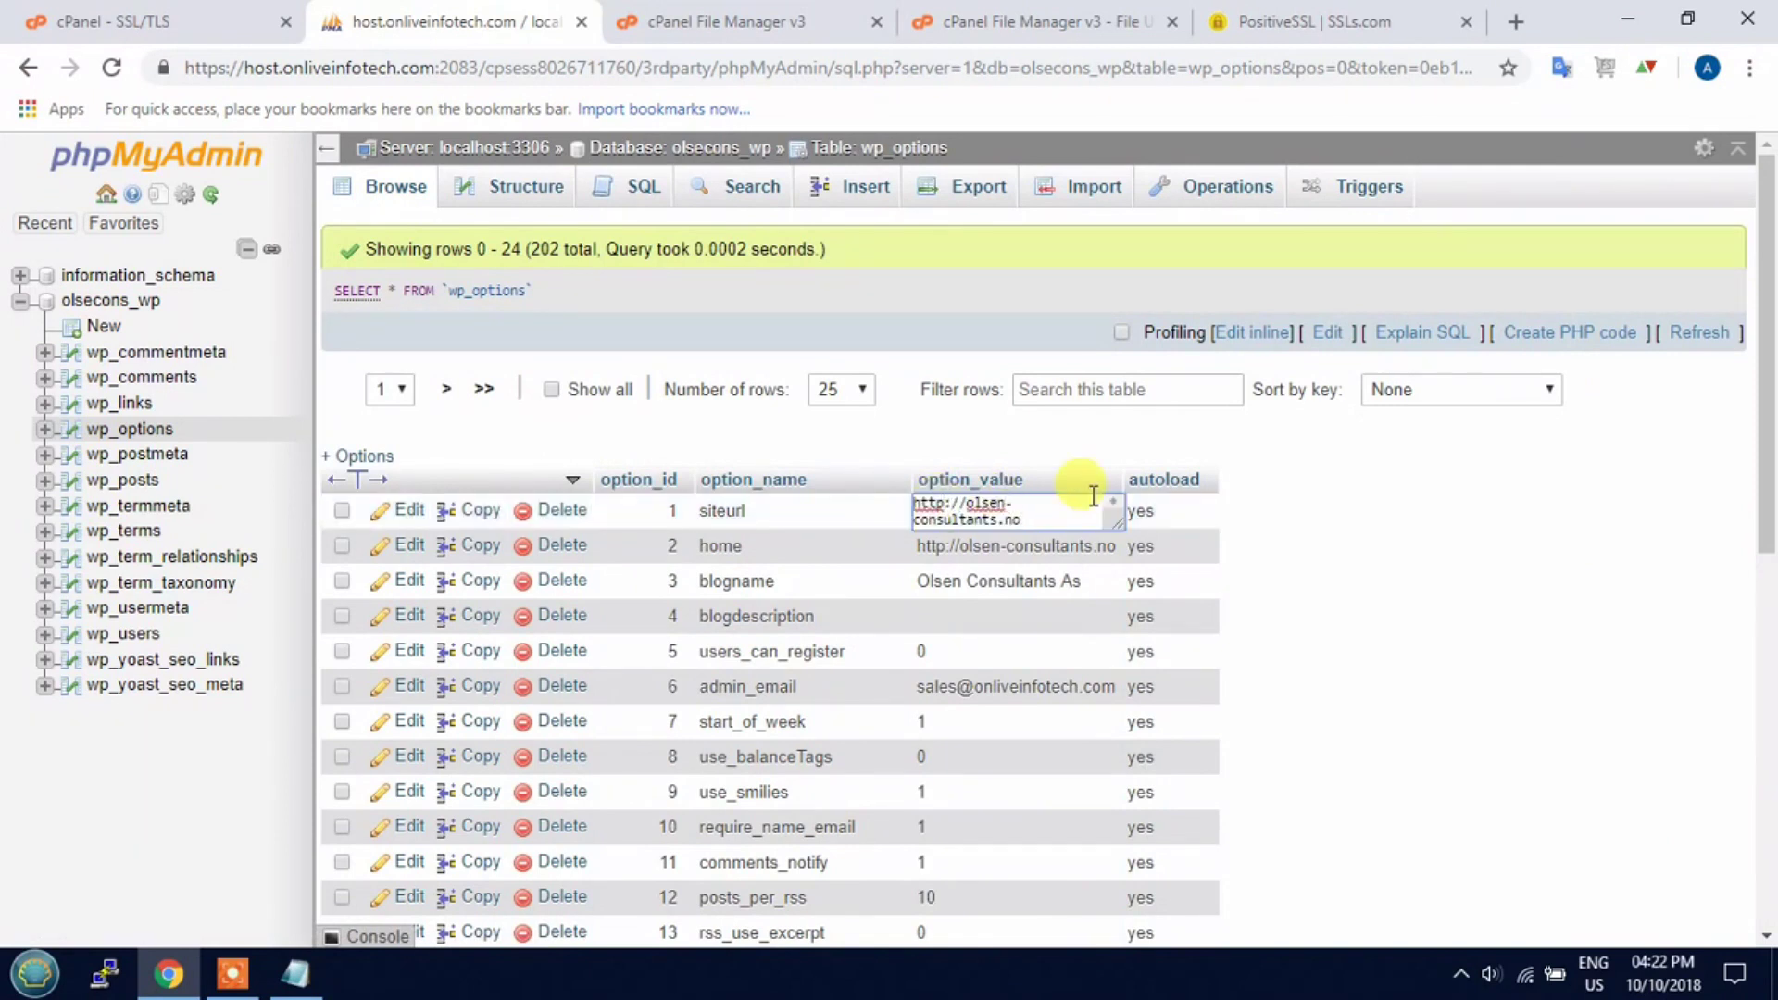
{"action": "key", "text": "ctrl+a"}
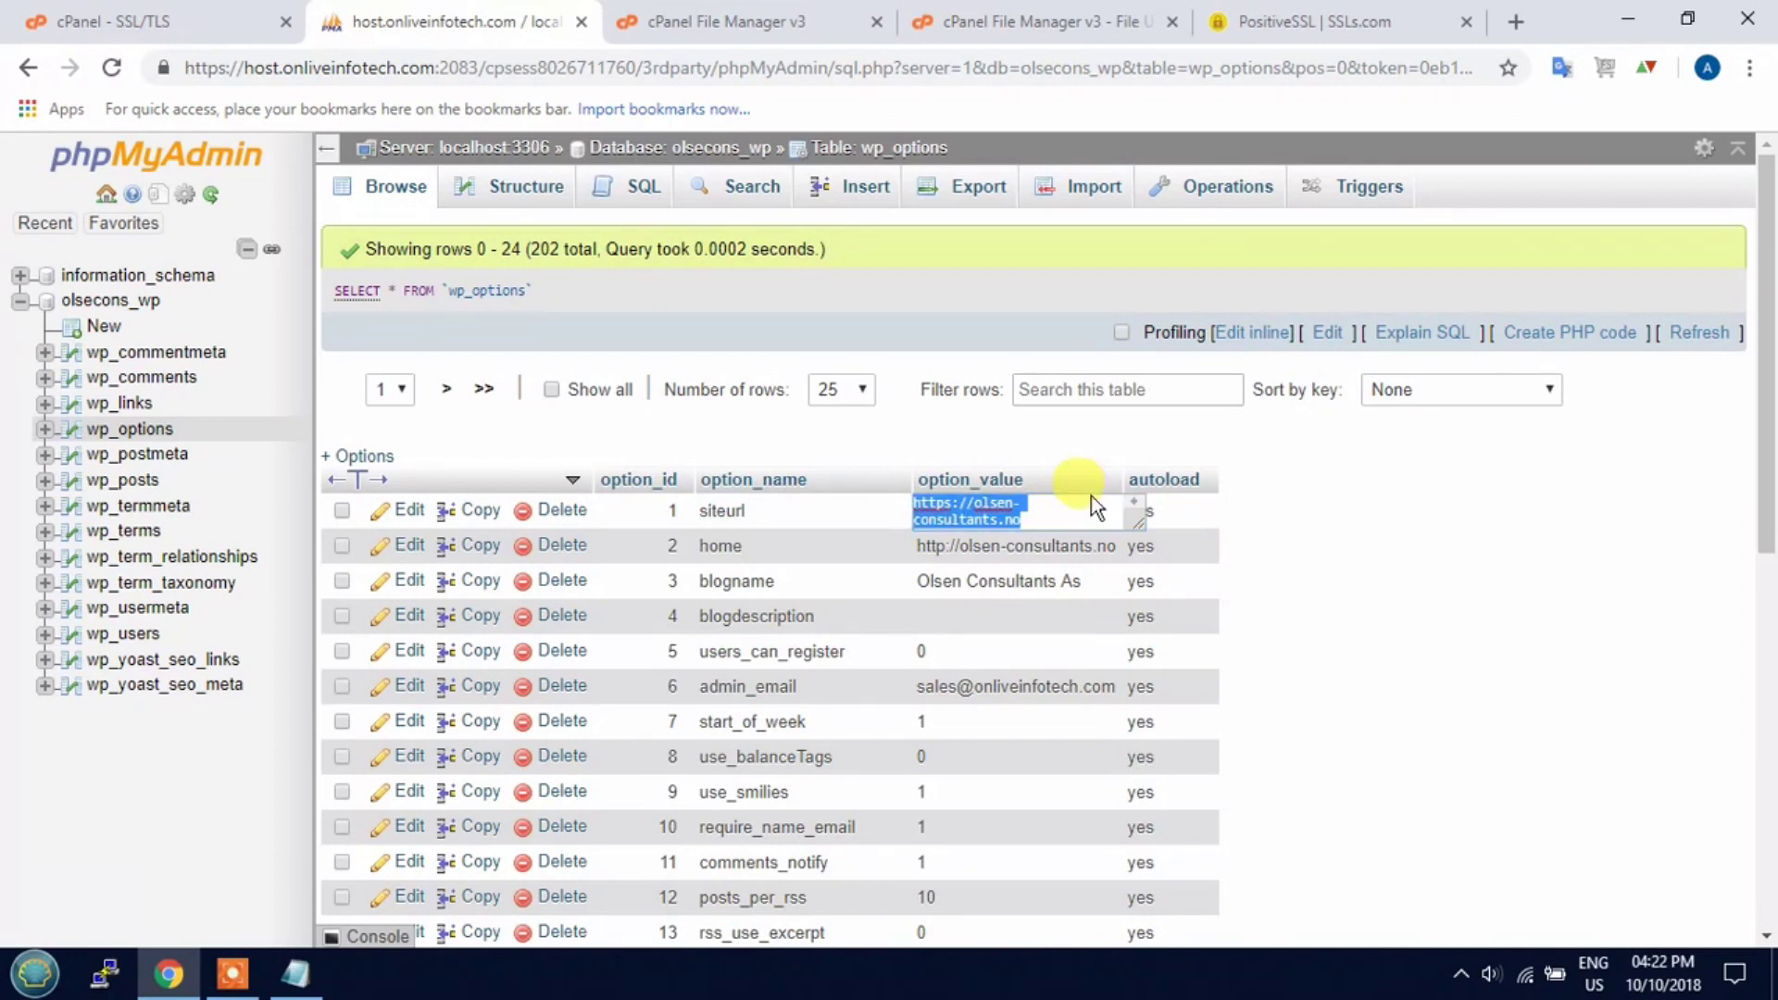
{"action": "key", "text": "Tab"}
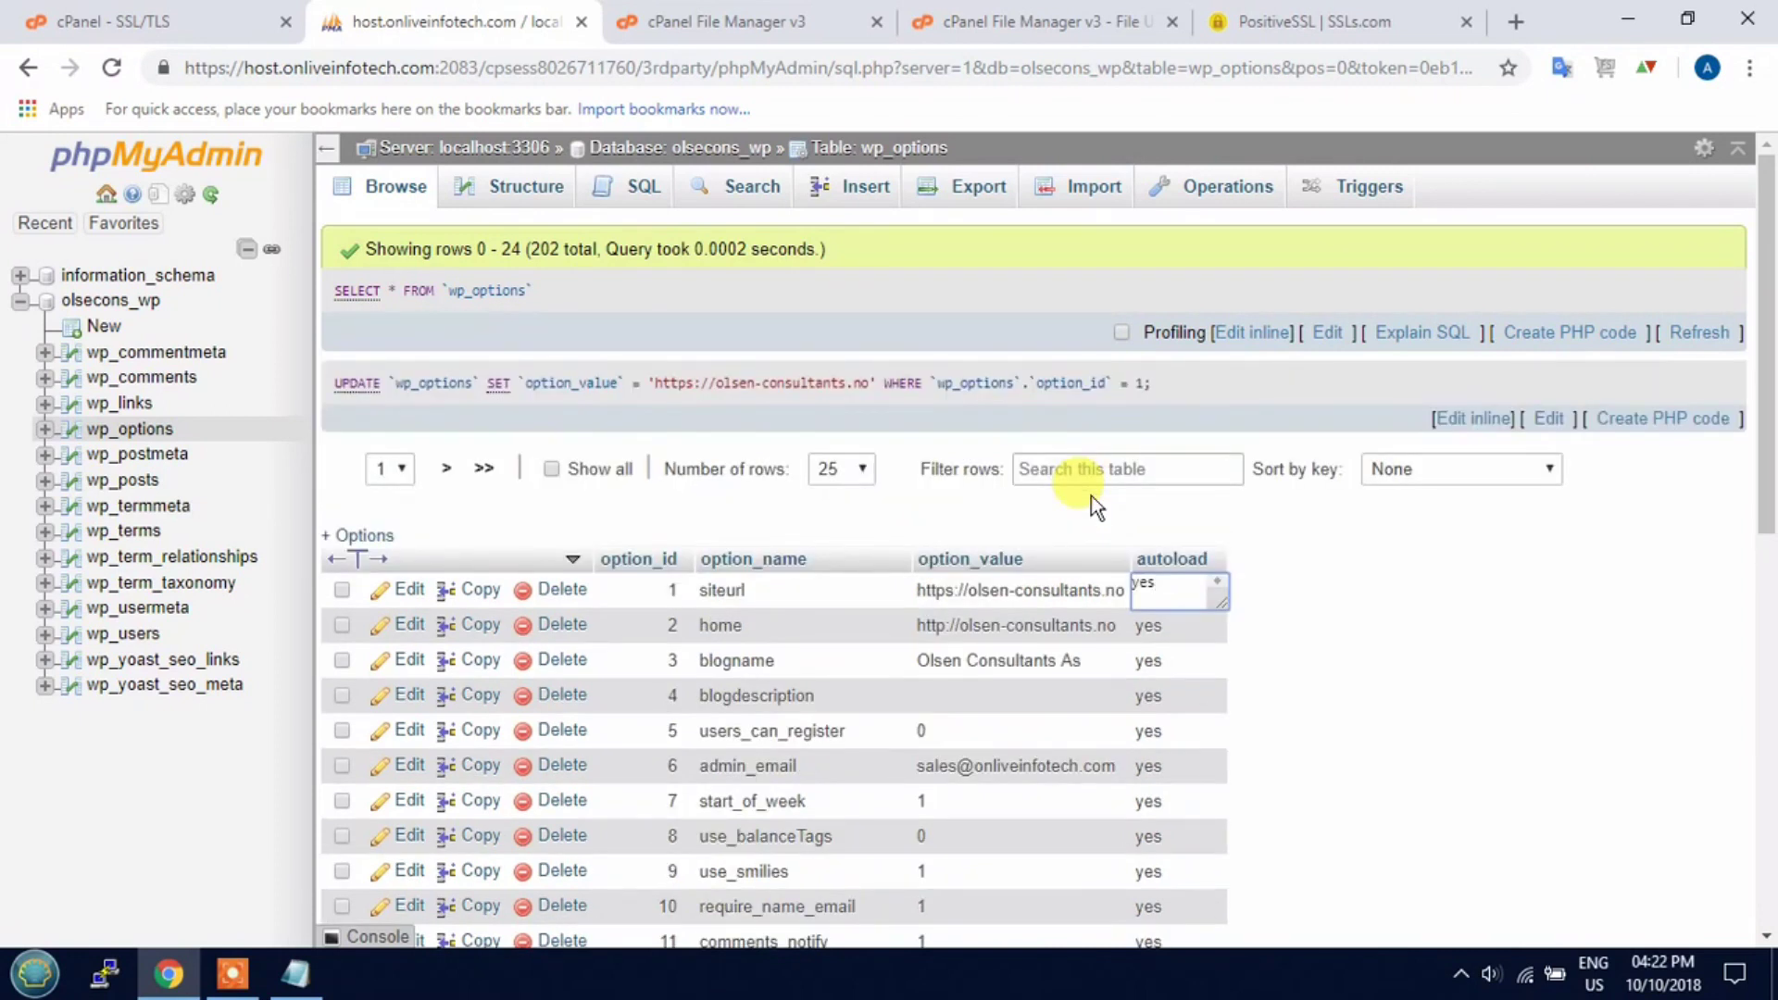
{"action": "double_click", "coordinate": [947, 629]}
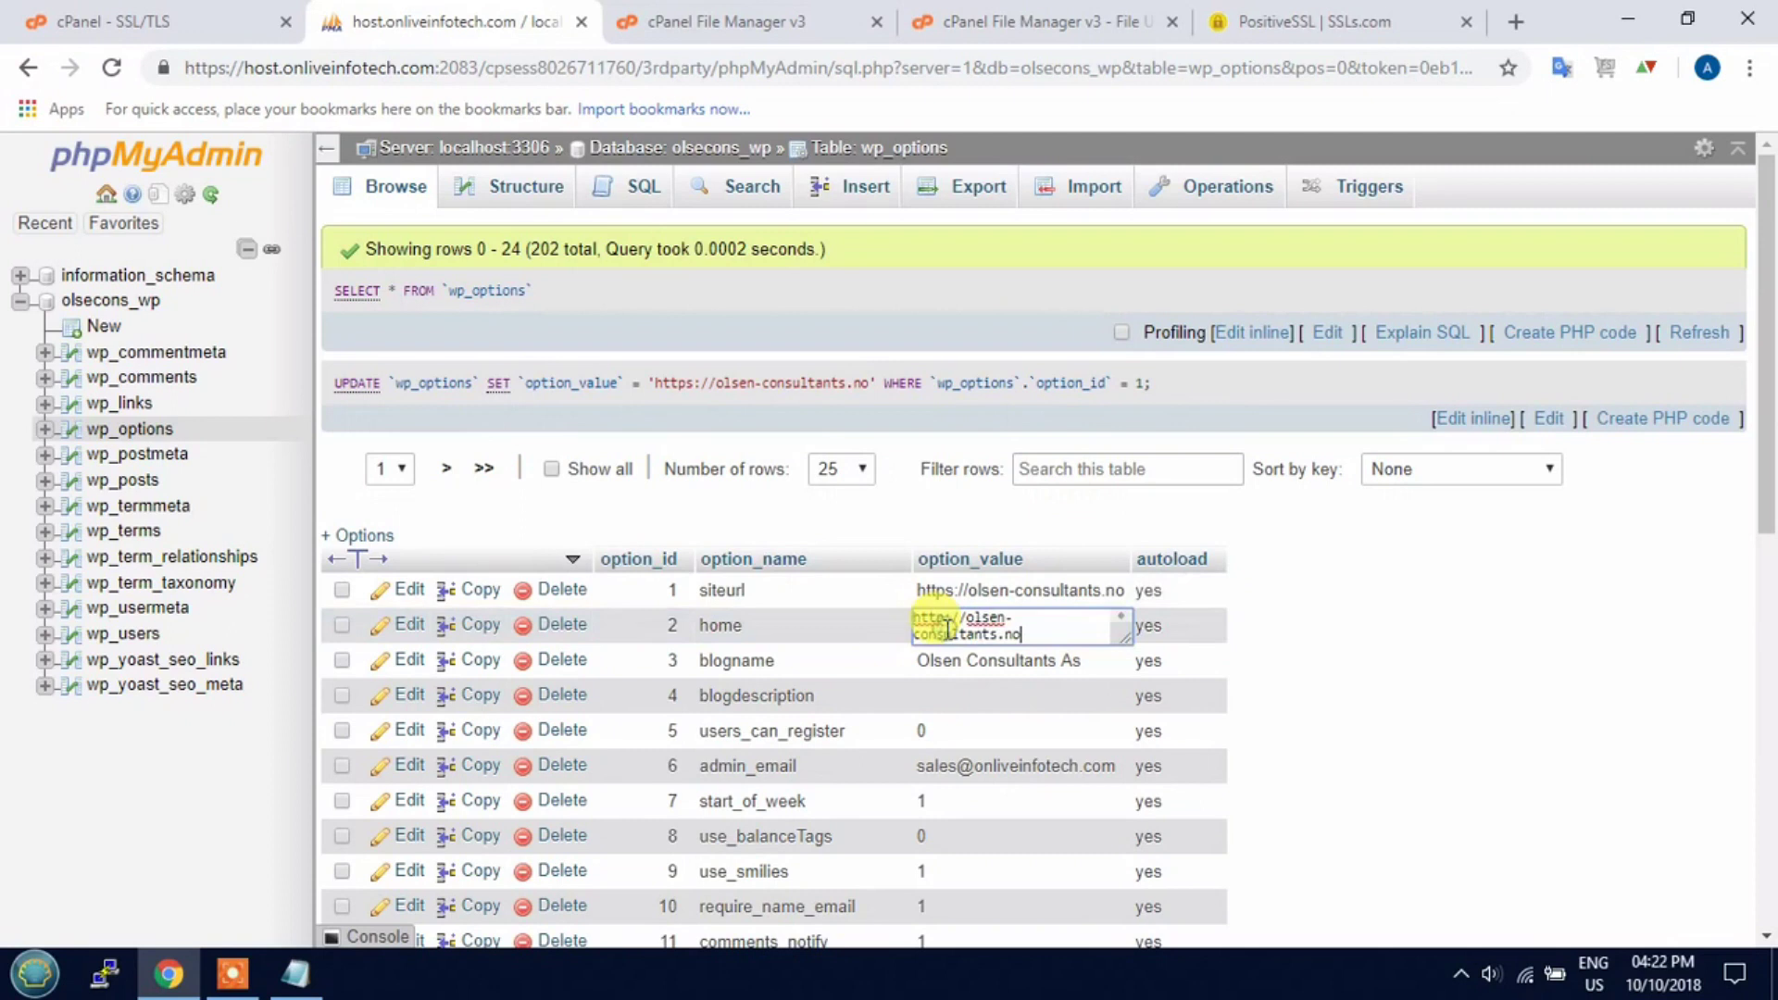
{"action": "key", "text": "Escape"}
{"action": "double_click", "coordinate": [948, 616]}
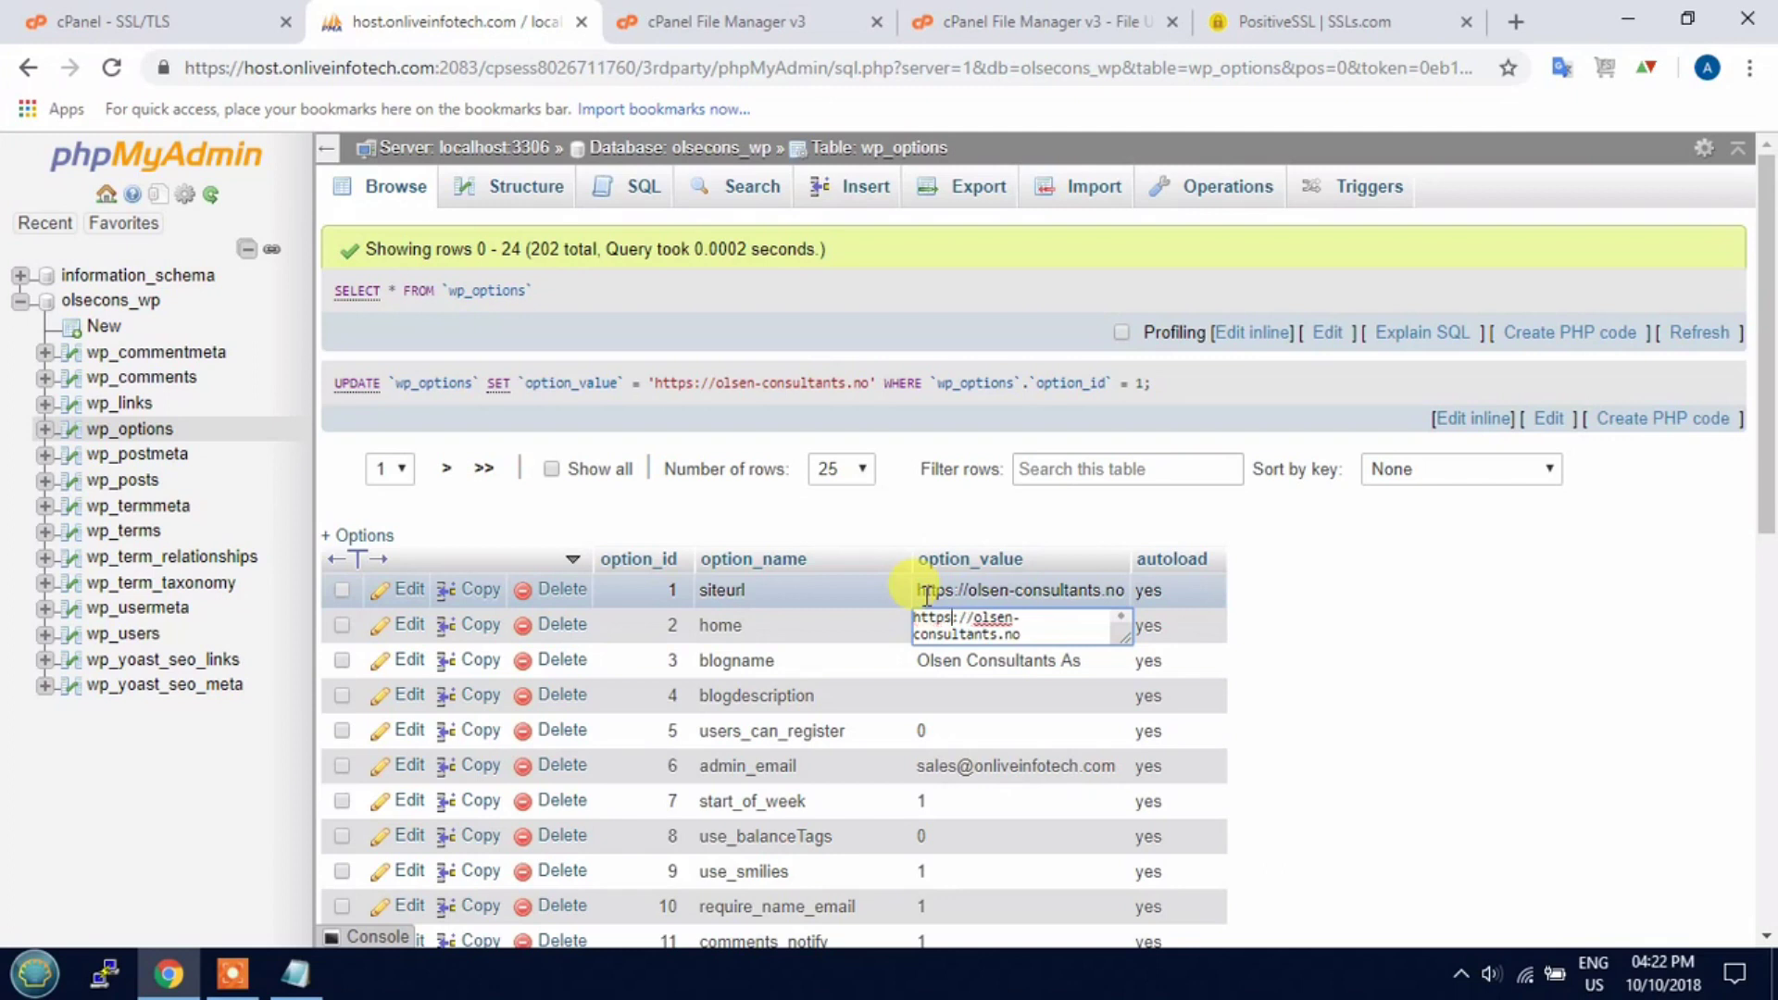
{"action": "left_click", "coordinate": [1456, 699]}
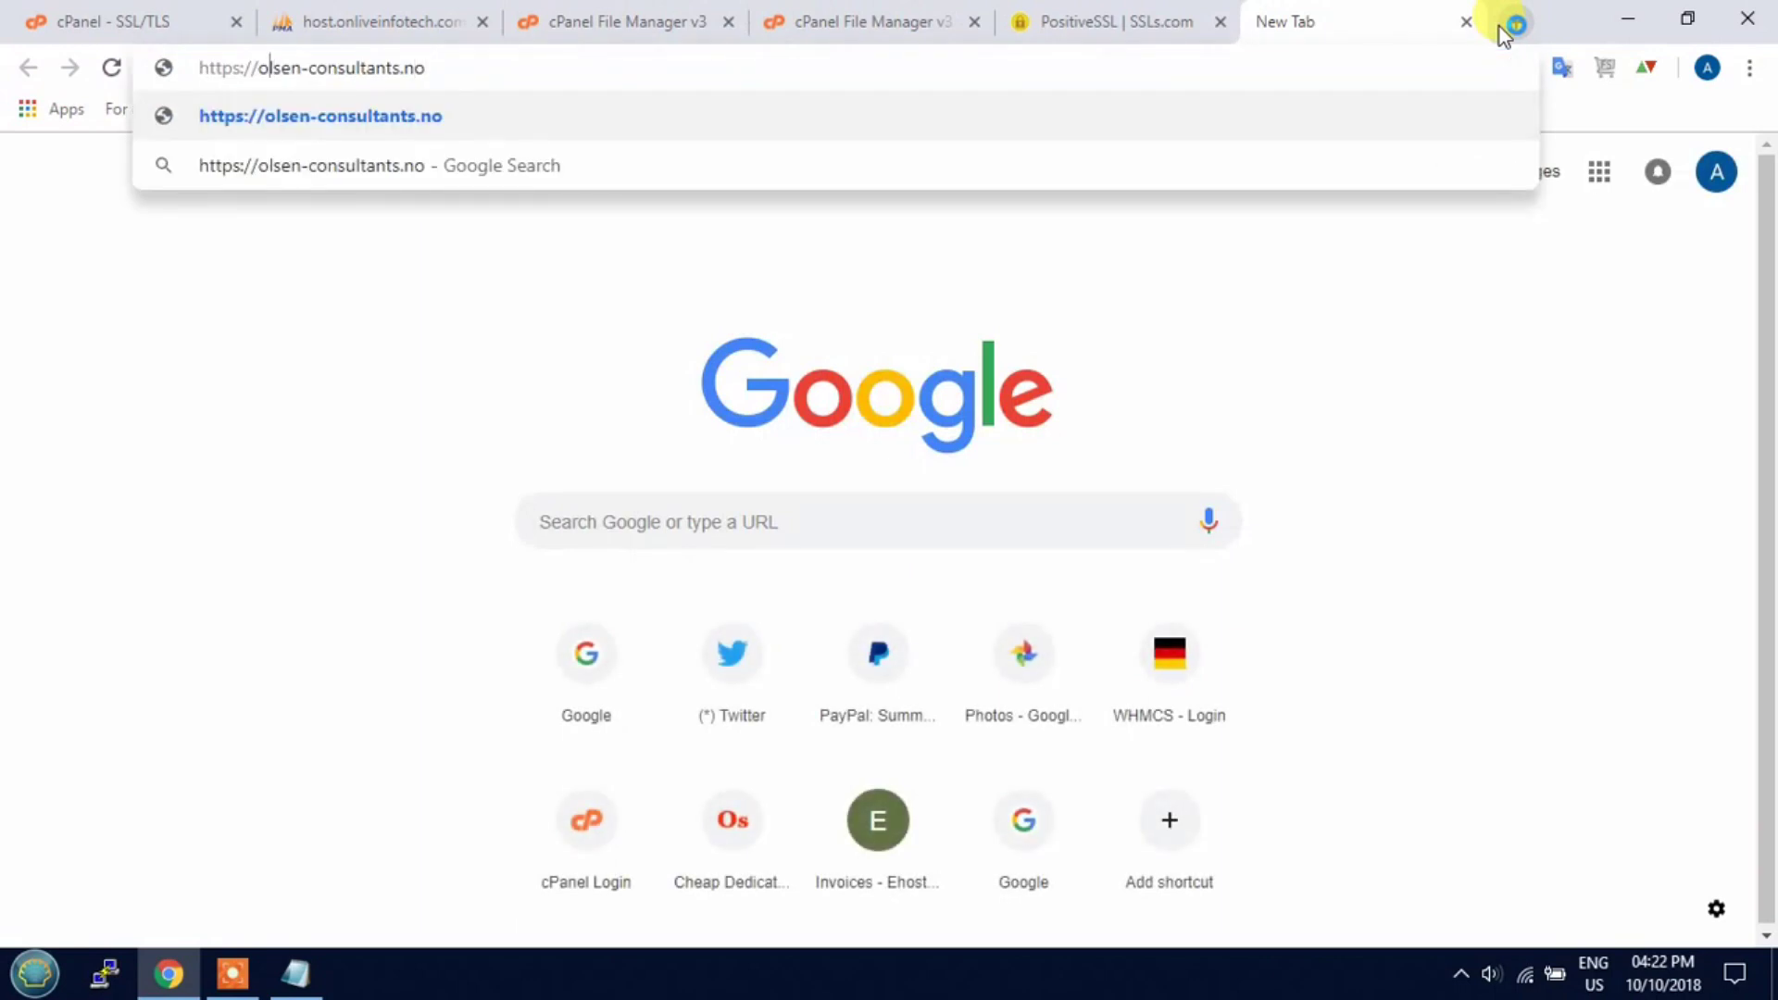
{"action": "key", "text": "BackSpace"}
{"action": "key", "text": "BackSpace"}
{"action": "key", "text": "BackSpace"}
{"action": "key", "text": "BackSpace"}
{"action": "key", "text": "BackSpace"}
{"action": "key", "text": "BackSpace"}
{"action": "key", "text": "BackSpace"}
{"action": "key", "text": "BackSpace"}
{"action": "key", "text": "ctrl+w"}
{"action": "key", "text": "BackSpace"}
{"action": "key", "text": "BackSpace"}
{"action": "key", "text": "BackSpace"}
{"action": "key", "text": "BackSpace"}
{"action": "key", "text": "BackSpace"}
{"action": "key", "text": "BackSpace"}
{"action": "key", "text": "BackSpace"}
{"action": "key", "text": "BackSpace"}
{"action": "key", "text": "ctrl+a"}
{"action": "key", "text": "ctrl+c"}
{"action": "key", "text": "End"}
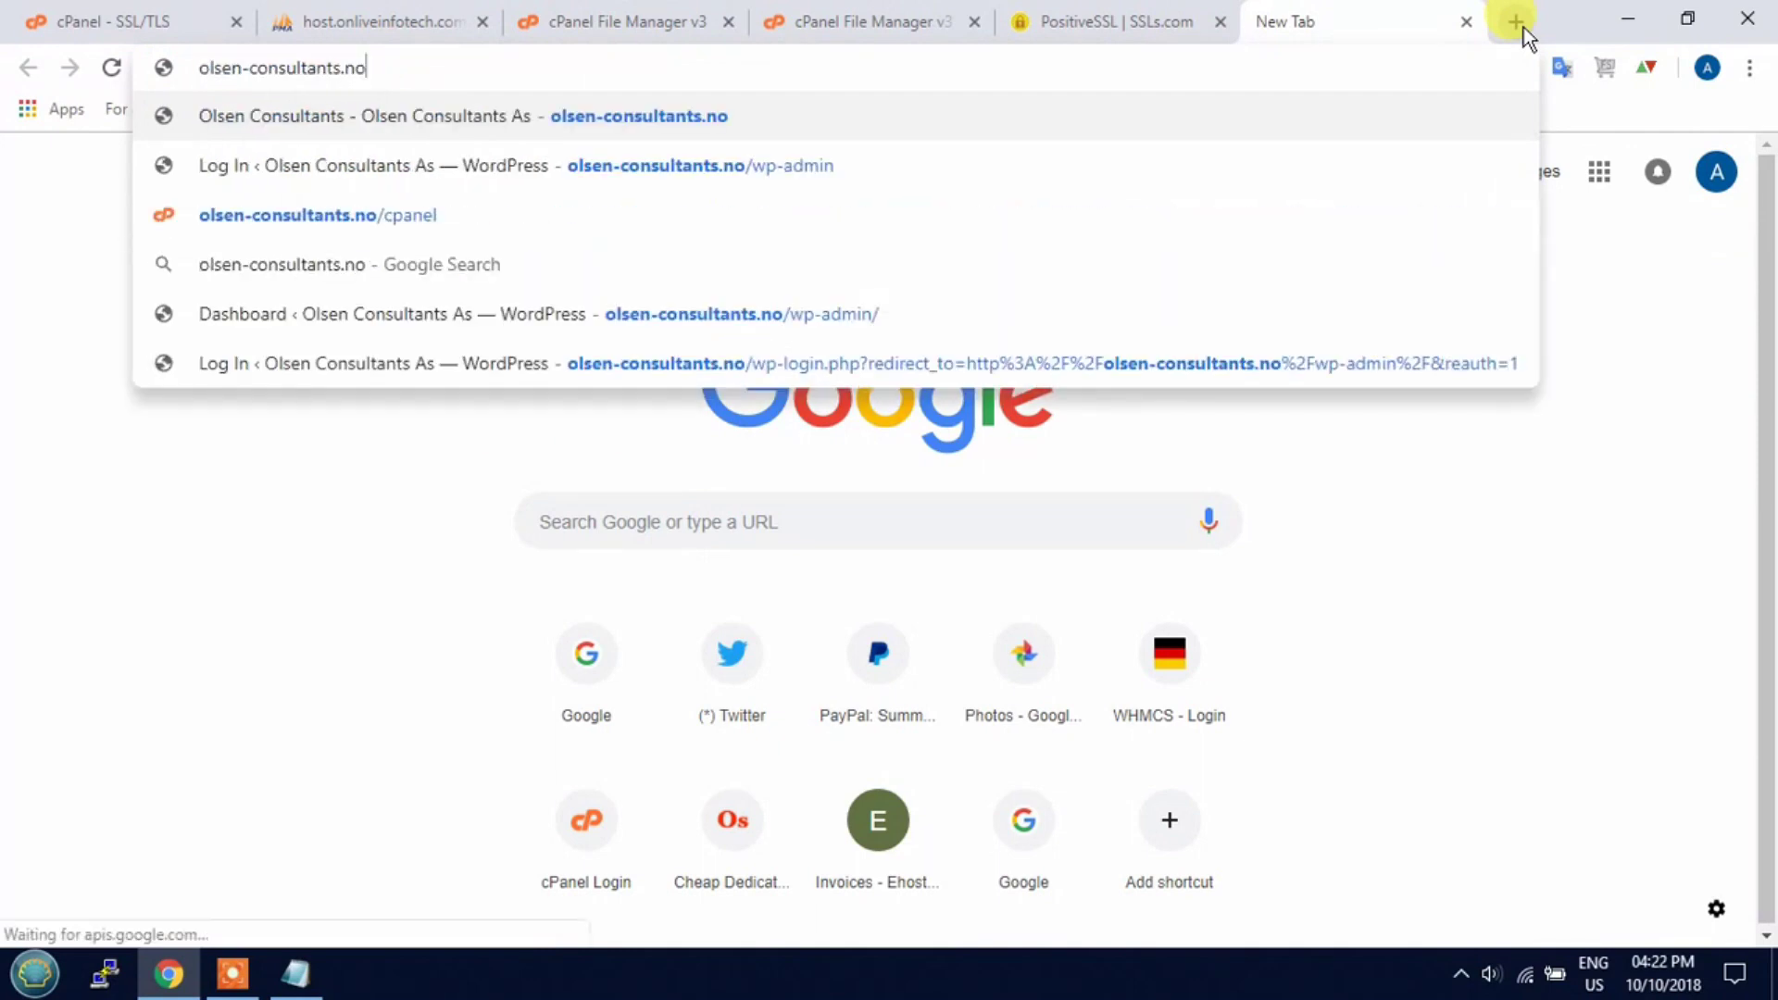
{"action": "type", "text": "/wp-ad"}
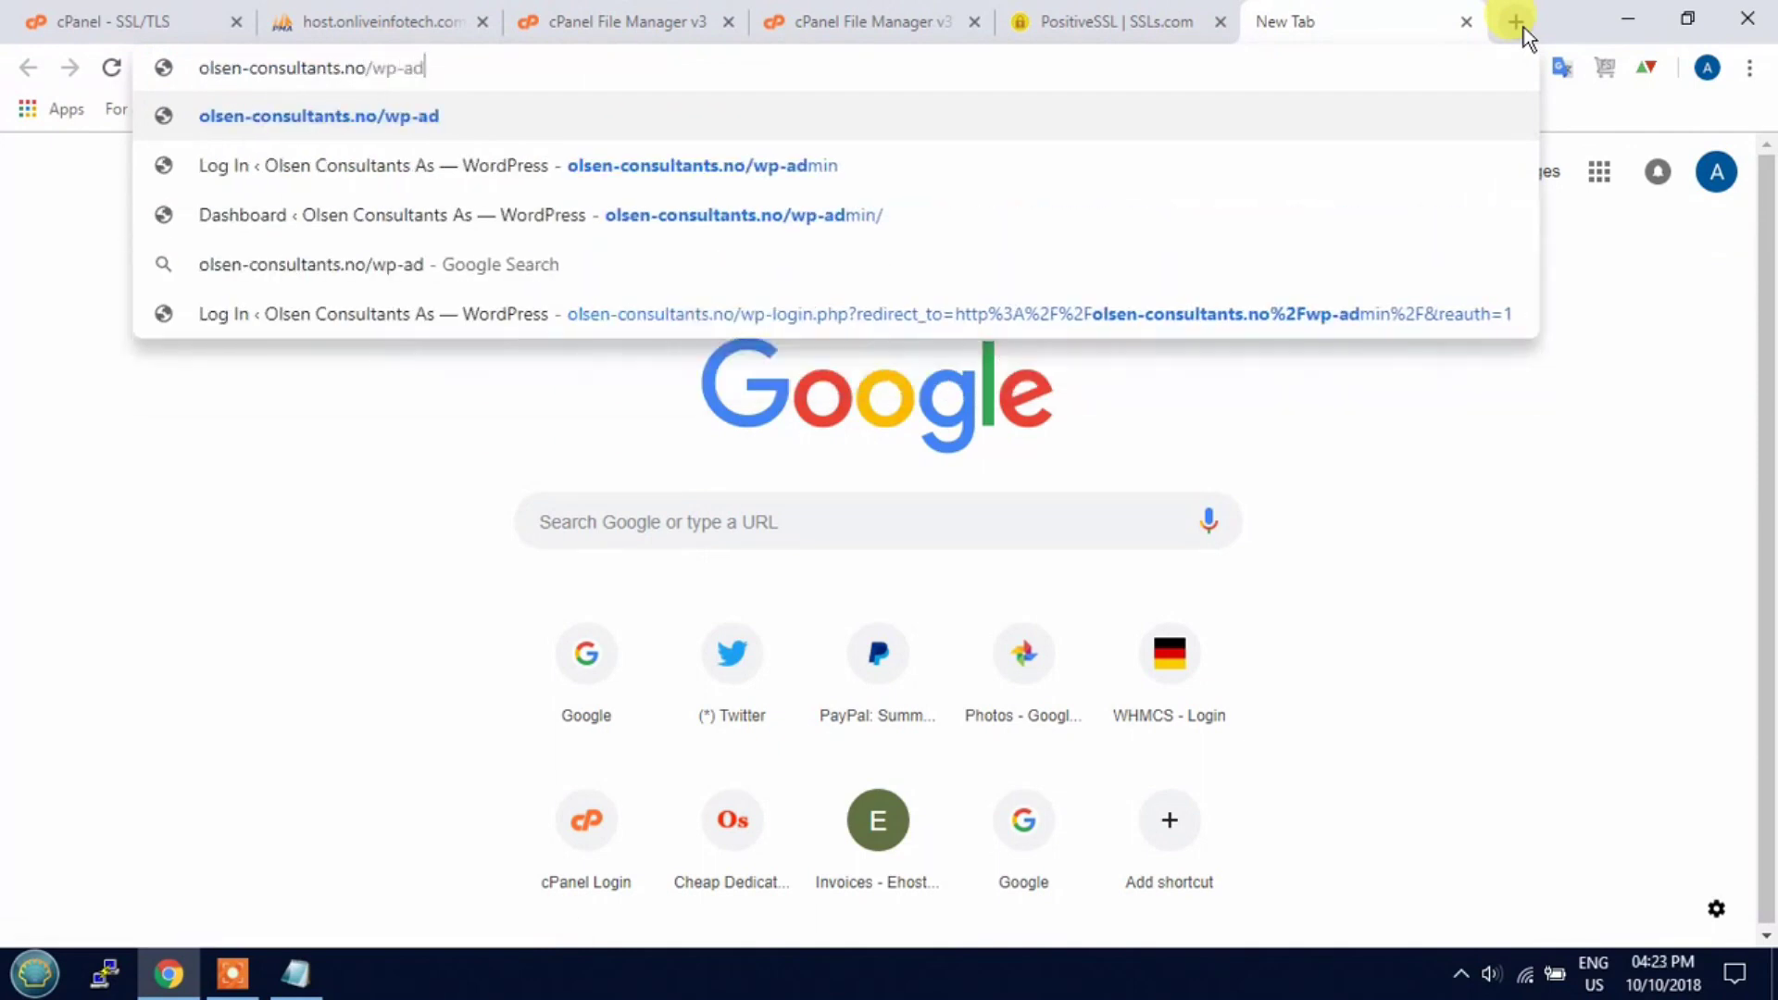
{"action": "type", "text": "min"}
{"action": "key", "text": "Return"}
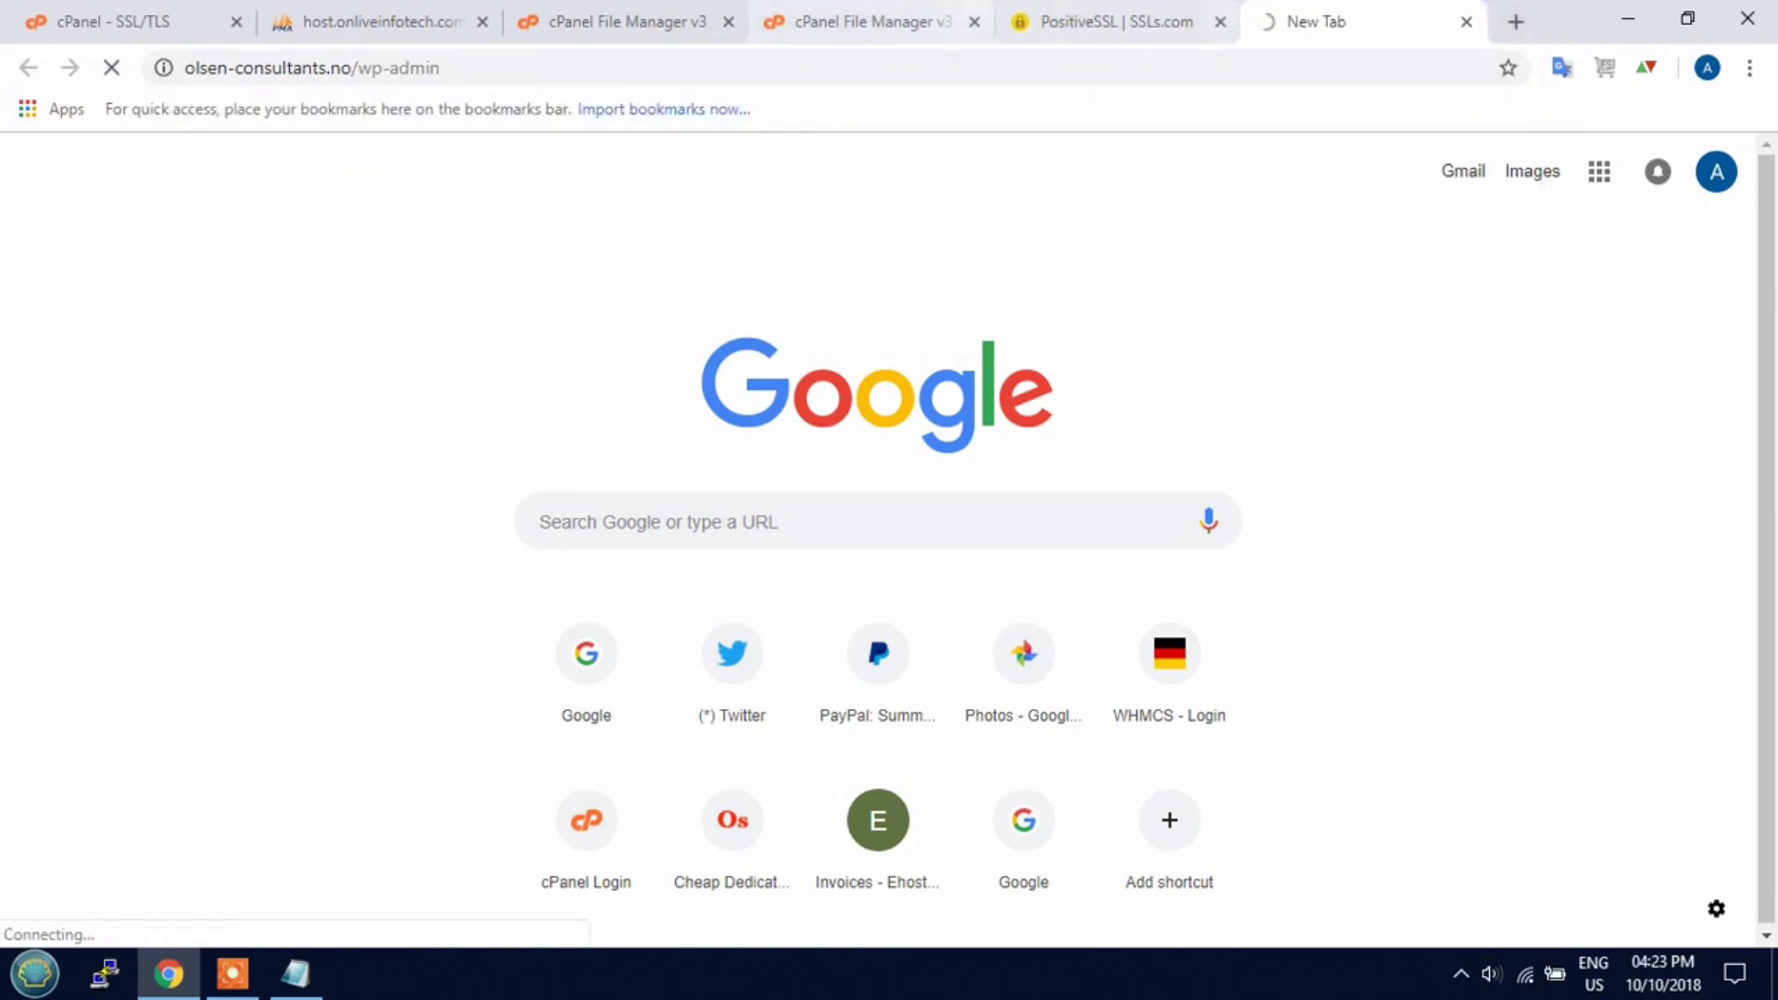
Step: Open the site's home page over HTTPS in a new tab
{"action": "left_click", "coordinate": [1519, 23]}
{"action": "key", "text": "ctrl+v"}
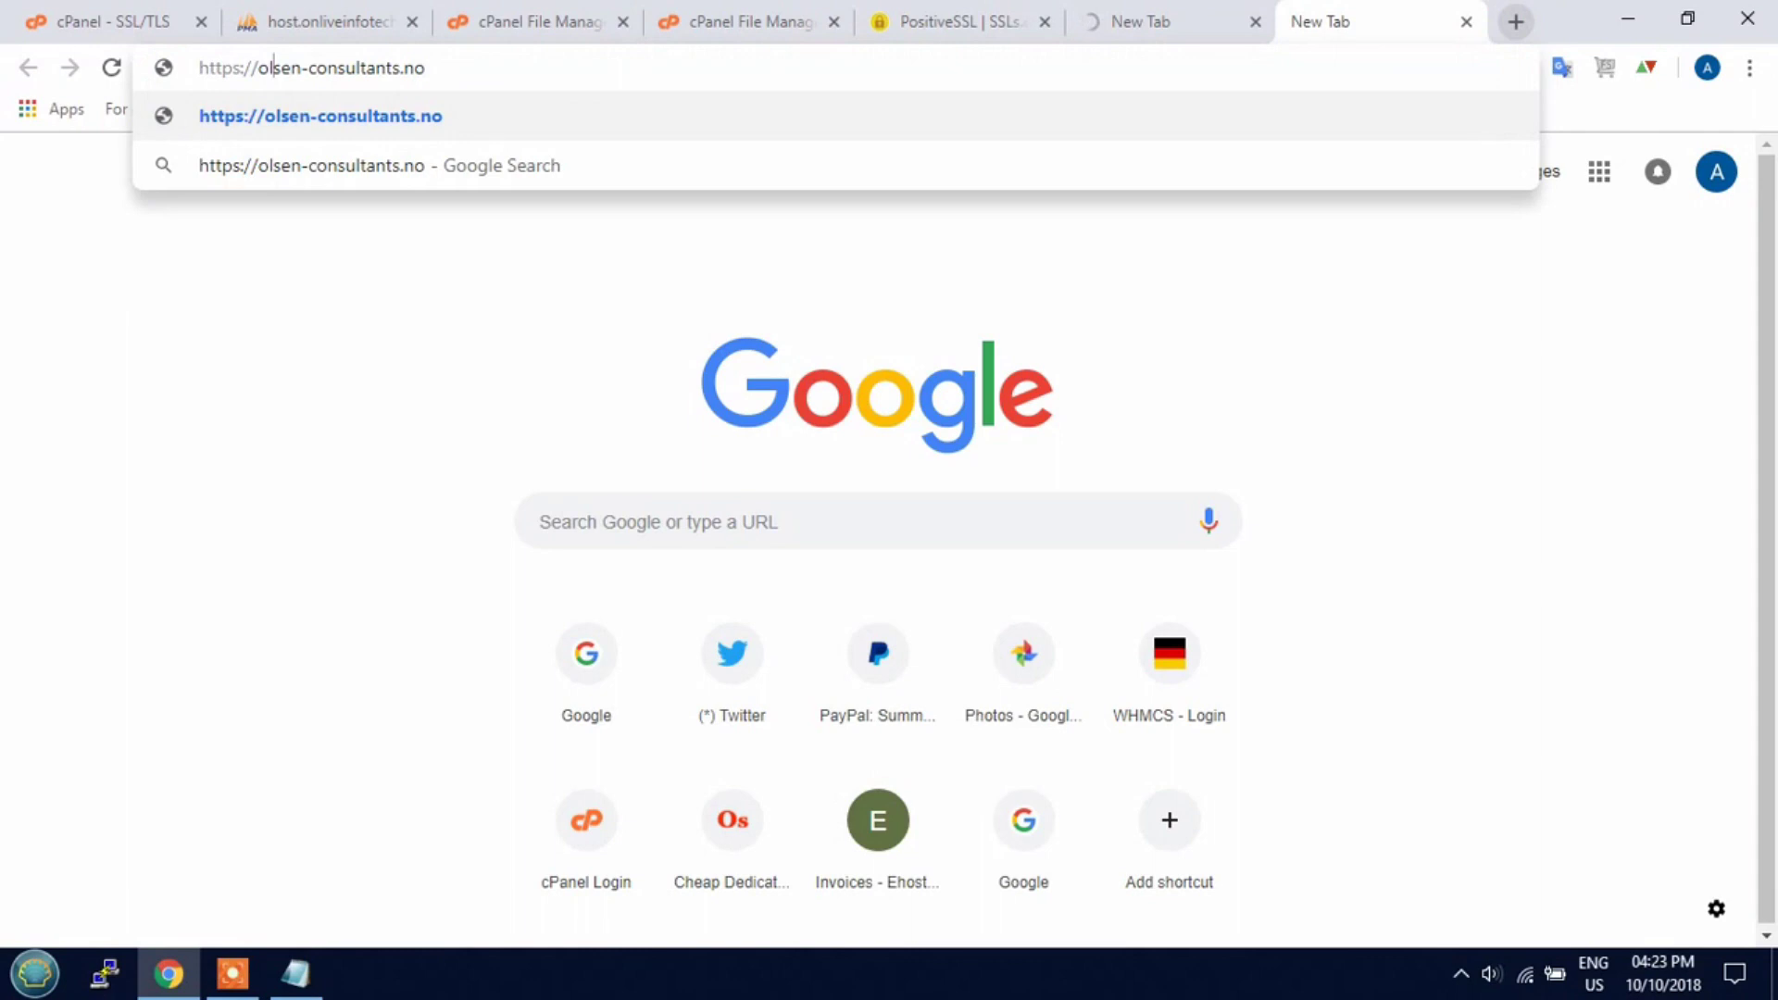
{"action": "key", "text": "BackSpace"}
{"action": "key", "text": "BackSpace"}
{"action": "key", "text": "BackSpace"}
{"action": "key", "text": "BackSpace"}
{"action": "key", "text": "BackSpace"}
{"action": "key", "text": "BackSpace"}
{"action": "key", "text": "BackSpace"}
{"action": "key", "text": "BackSpace"}
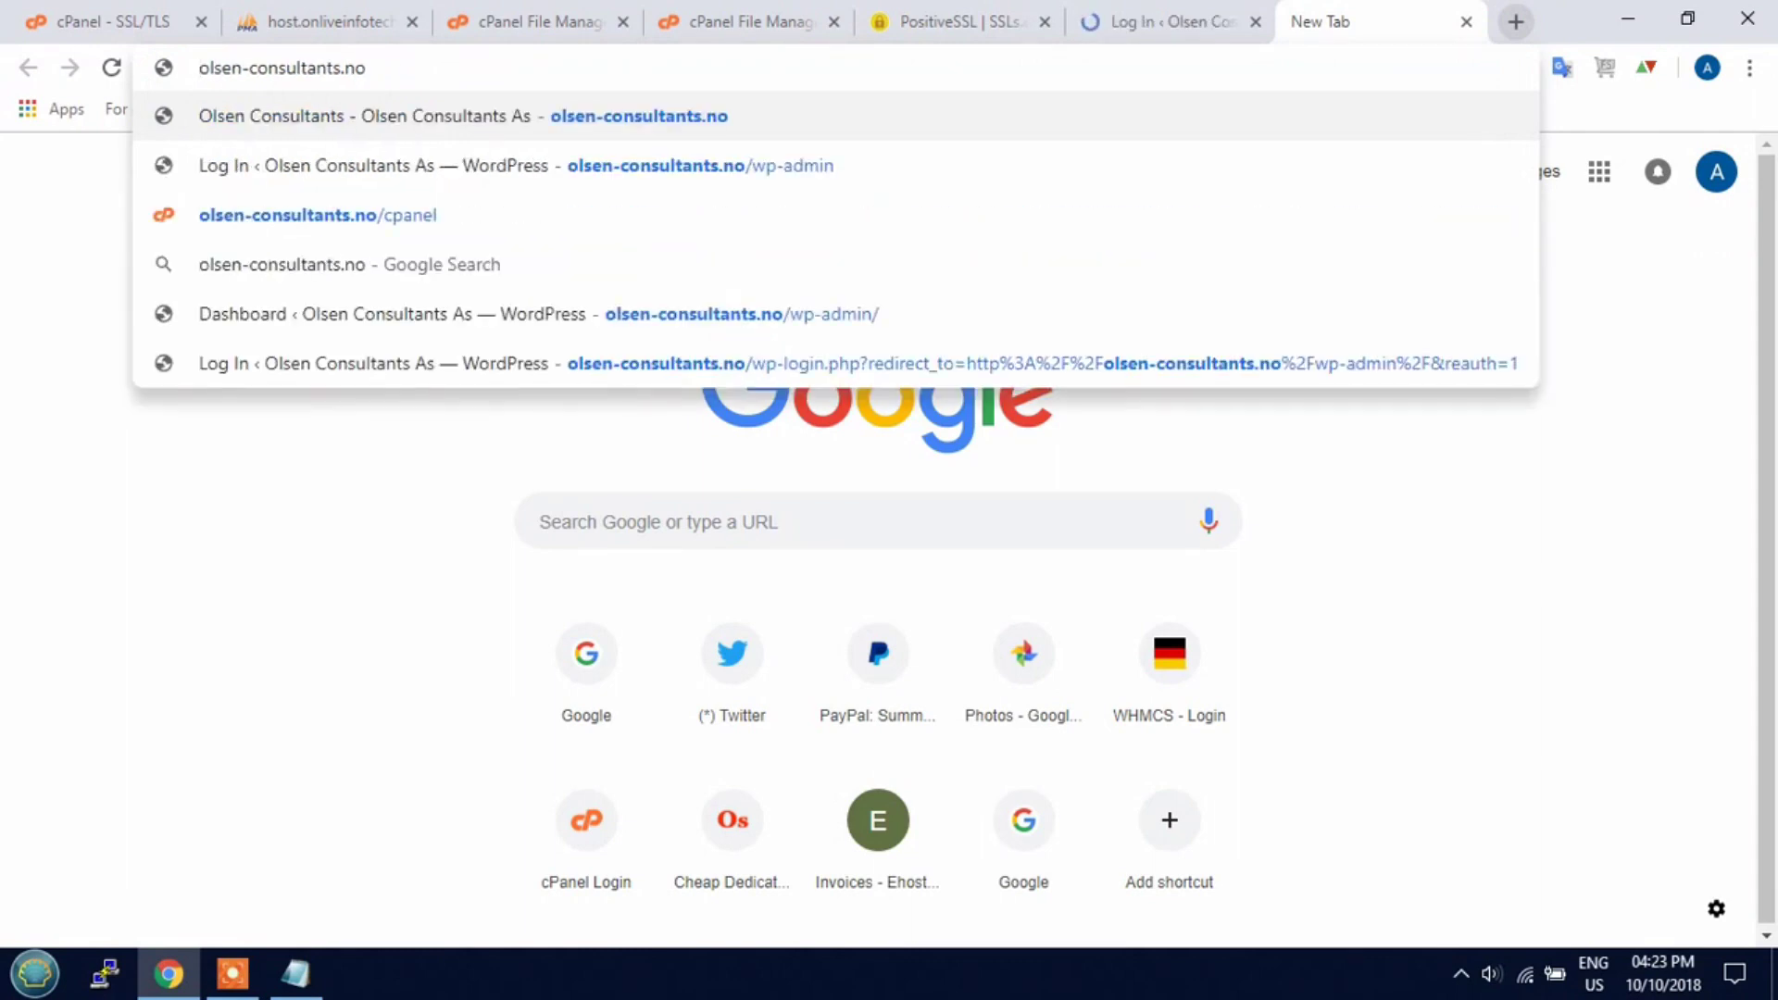
{"action": "key", "text": "Return"}
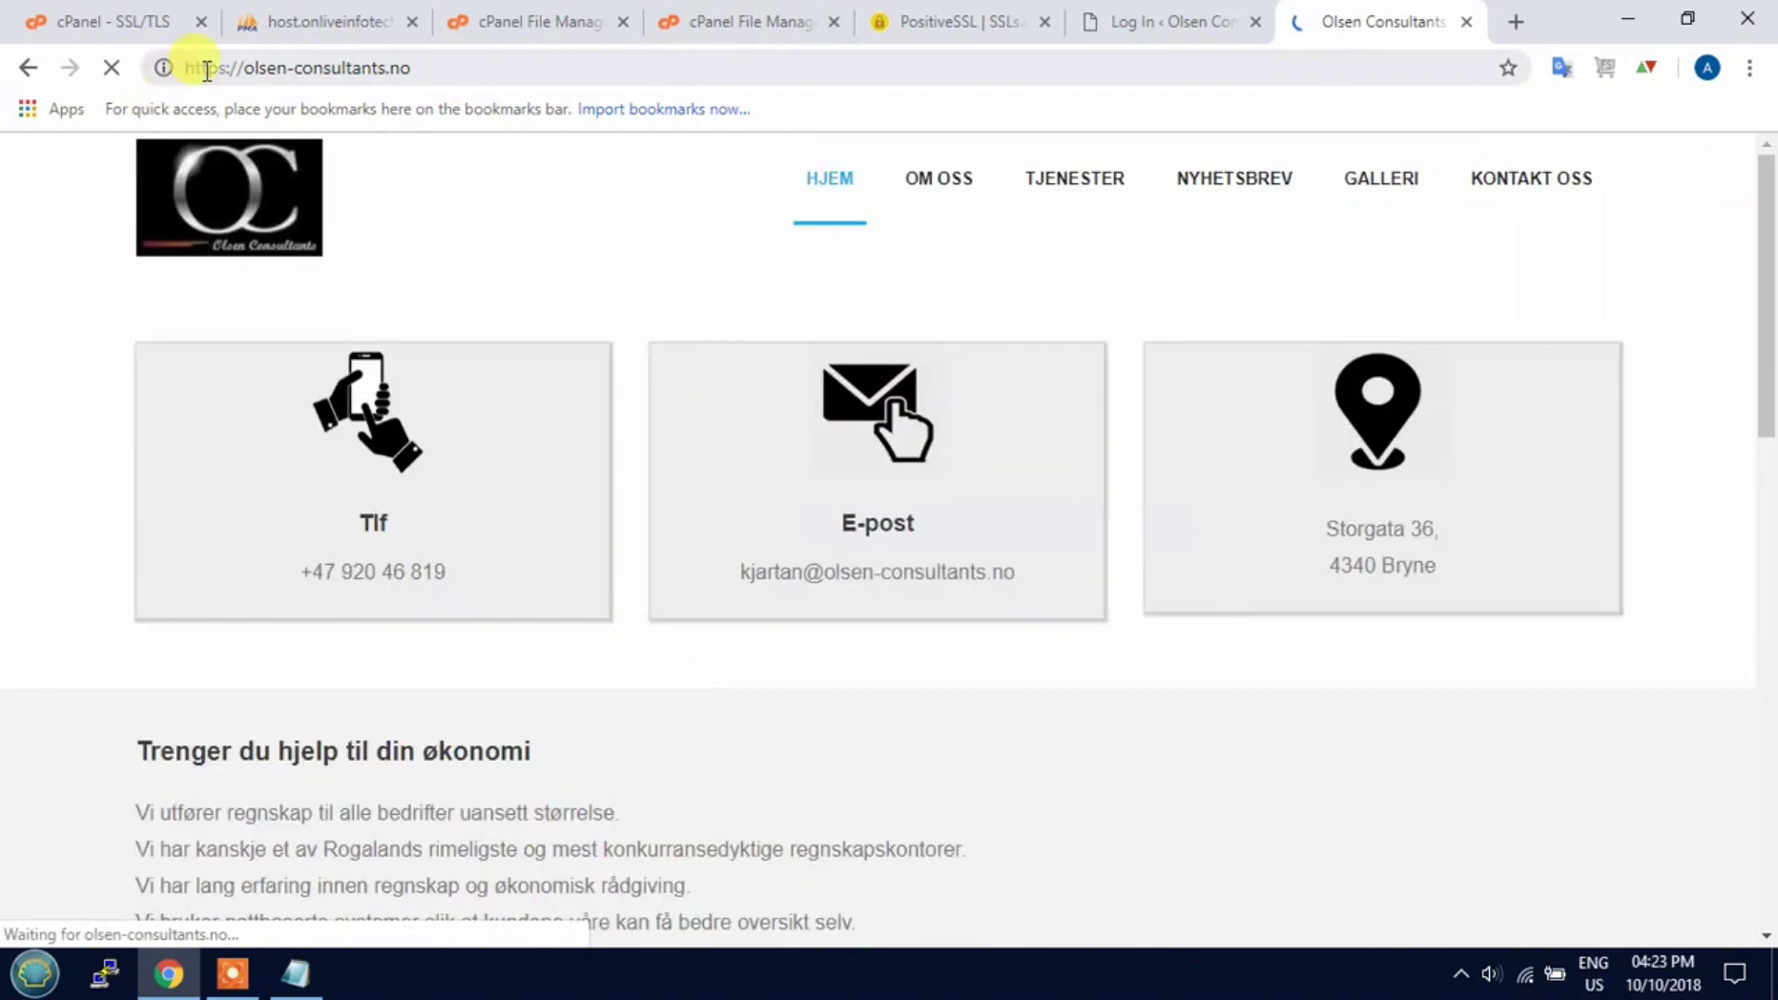
Step: Enter the admin username and password and log in to the WordPress Dashboard
{"action": "left_click", "coordinate": [1169, 22]}
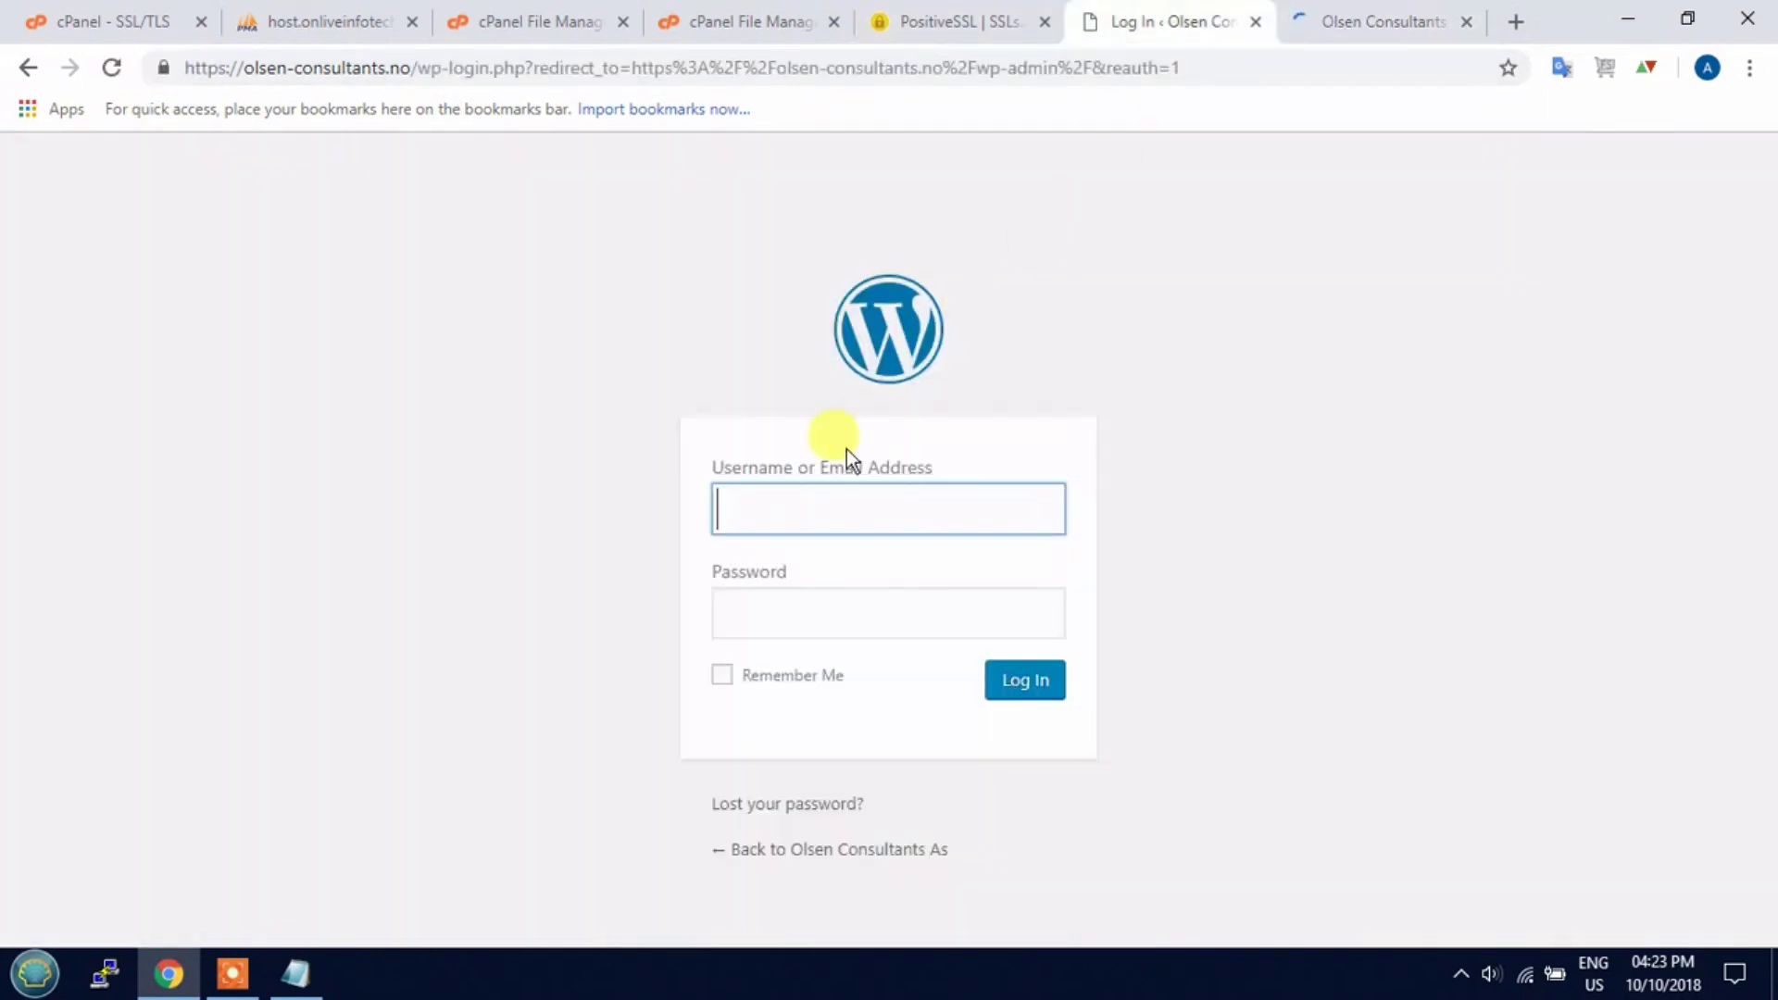
{"action": "left_click", "coordinate": [798, 502]}
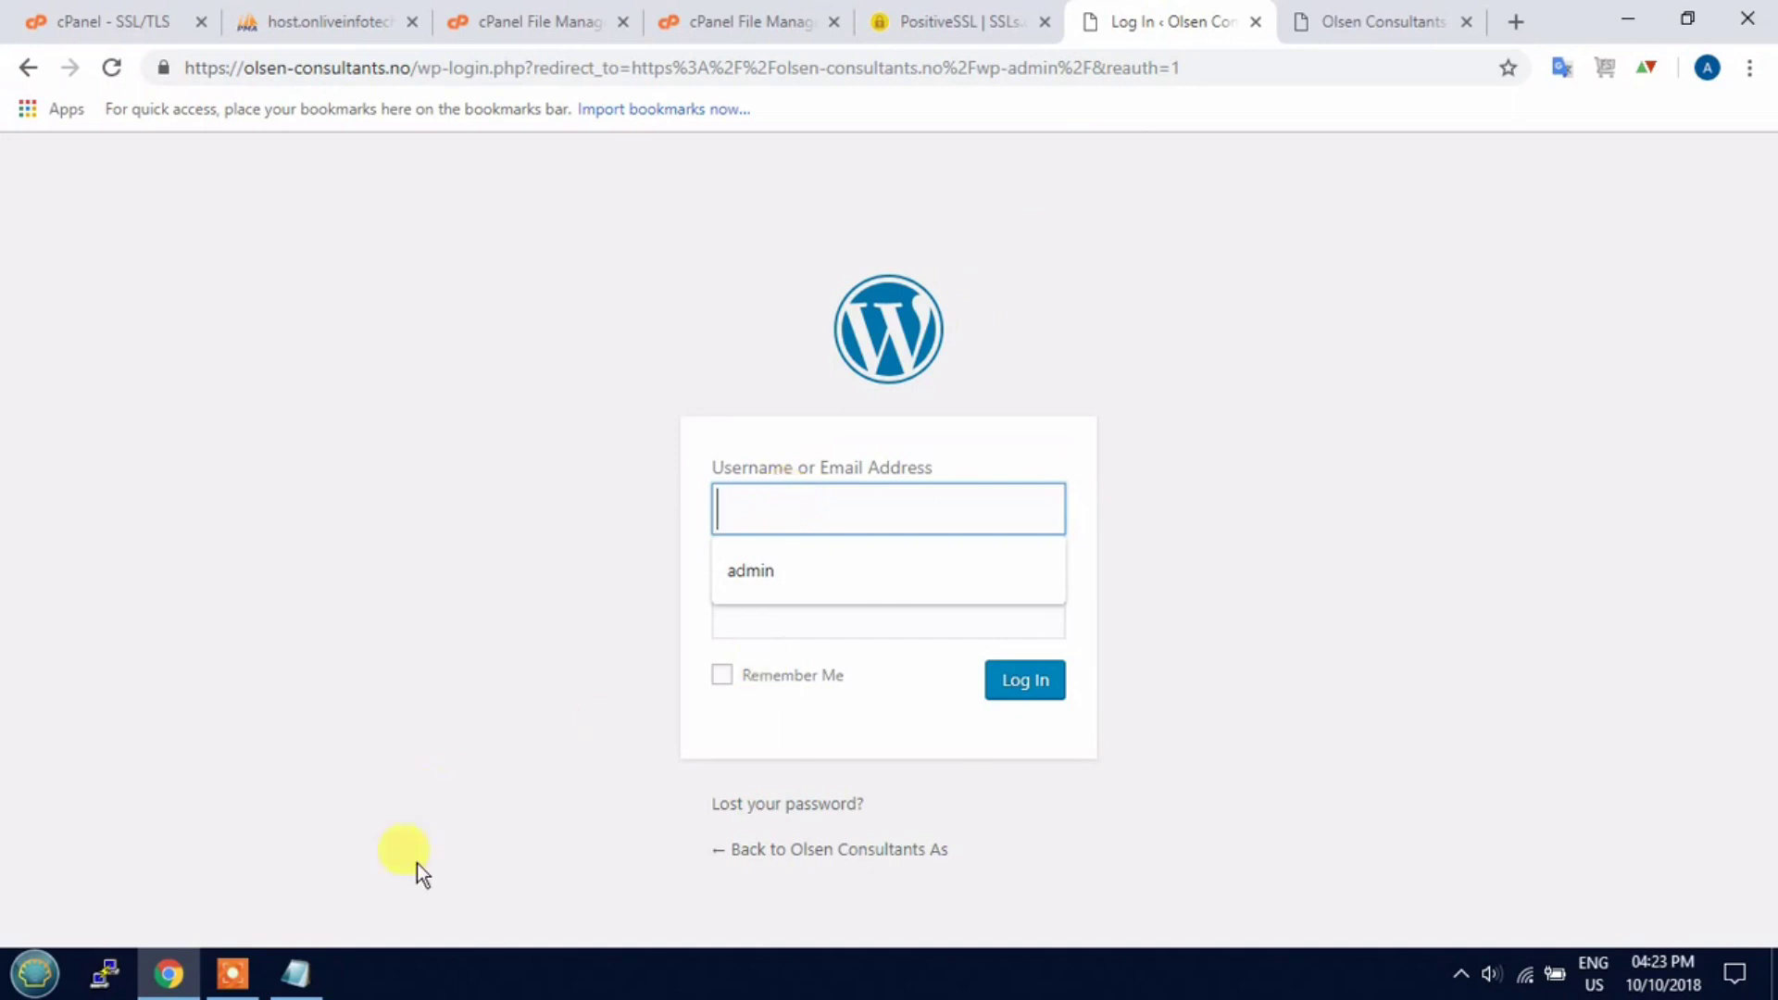
{"action": "left_click", "coordinate": [232, 972]}
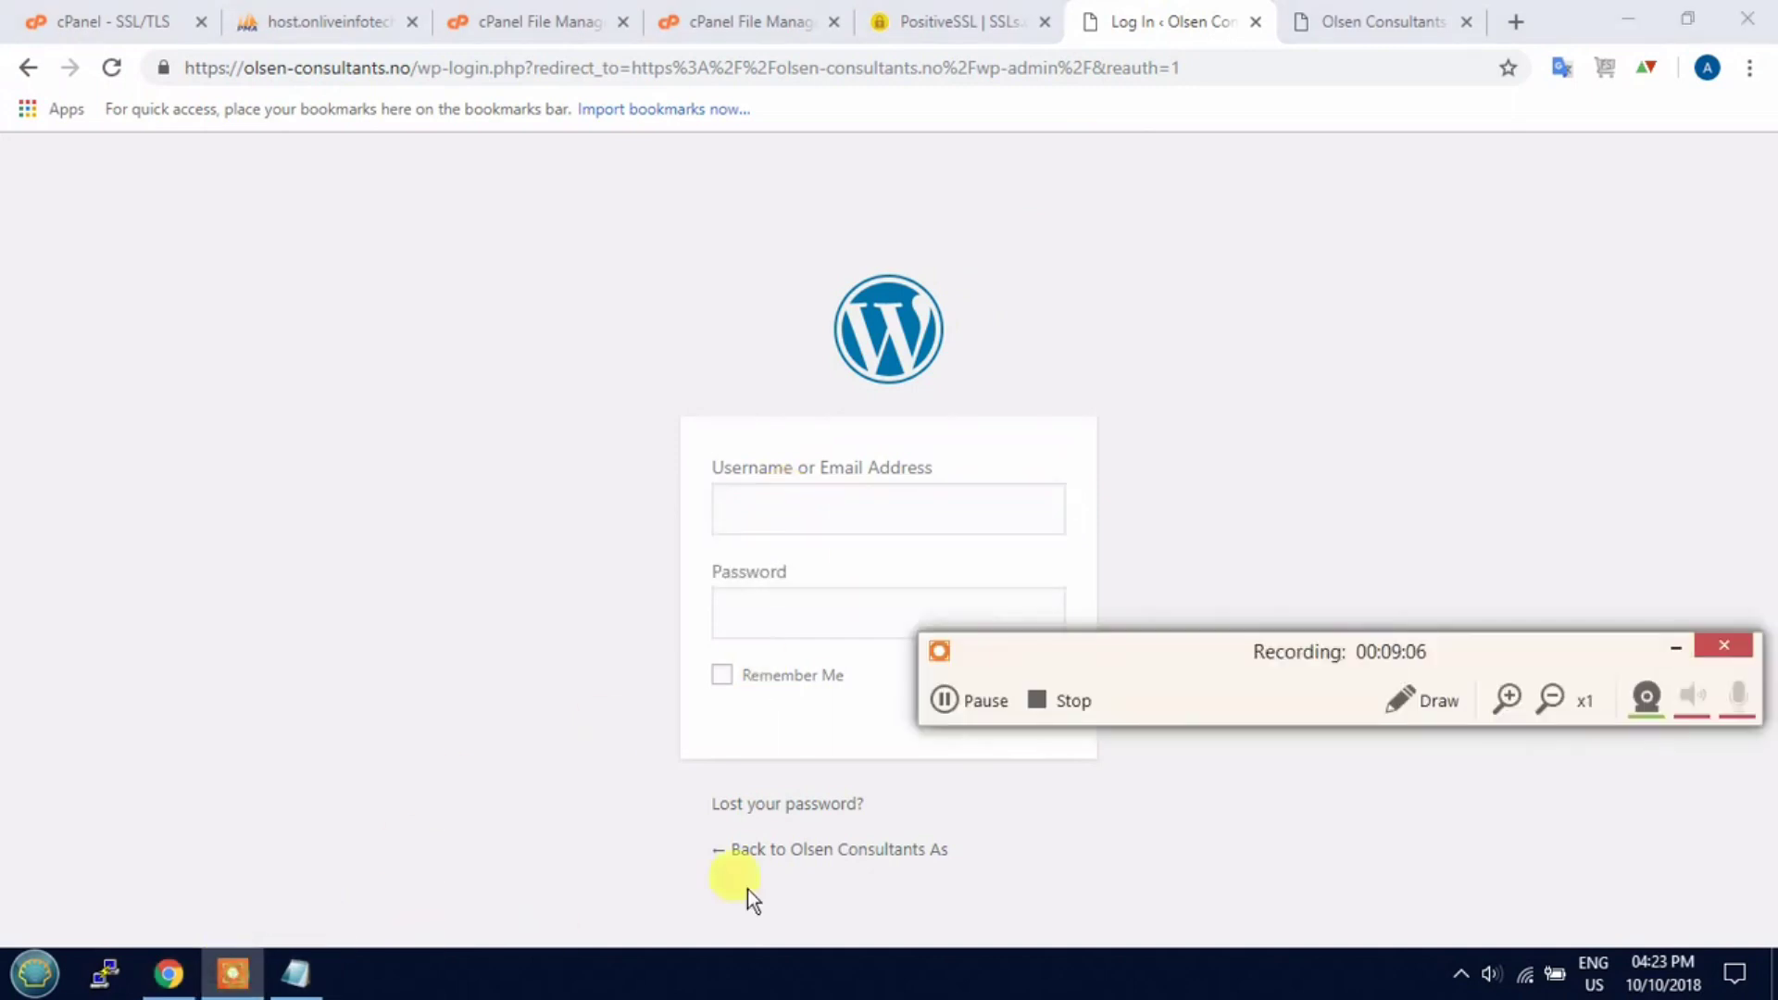
{"action": "left_click", "coordinate": [1196, 541]}
{"action": "left_click", "coordinate": [1674, 649]}
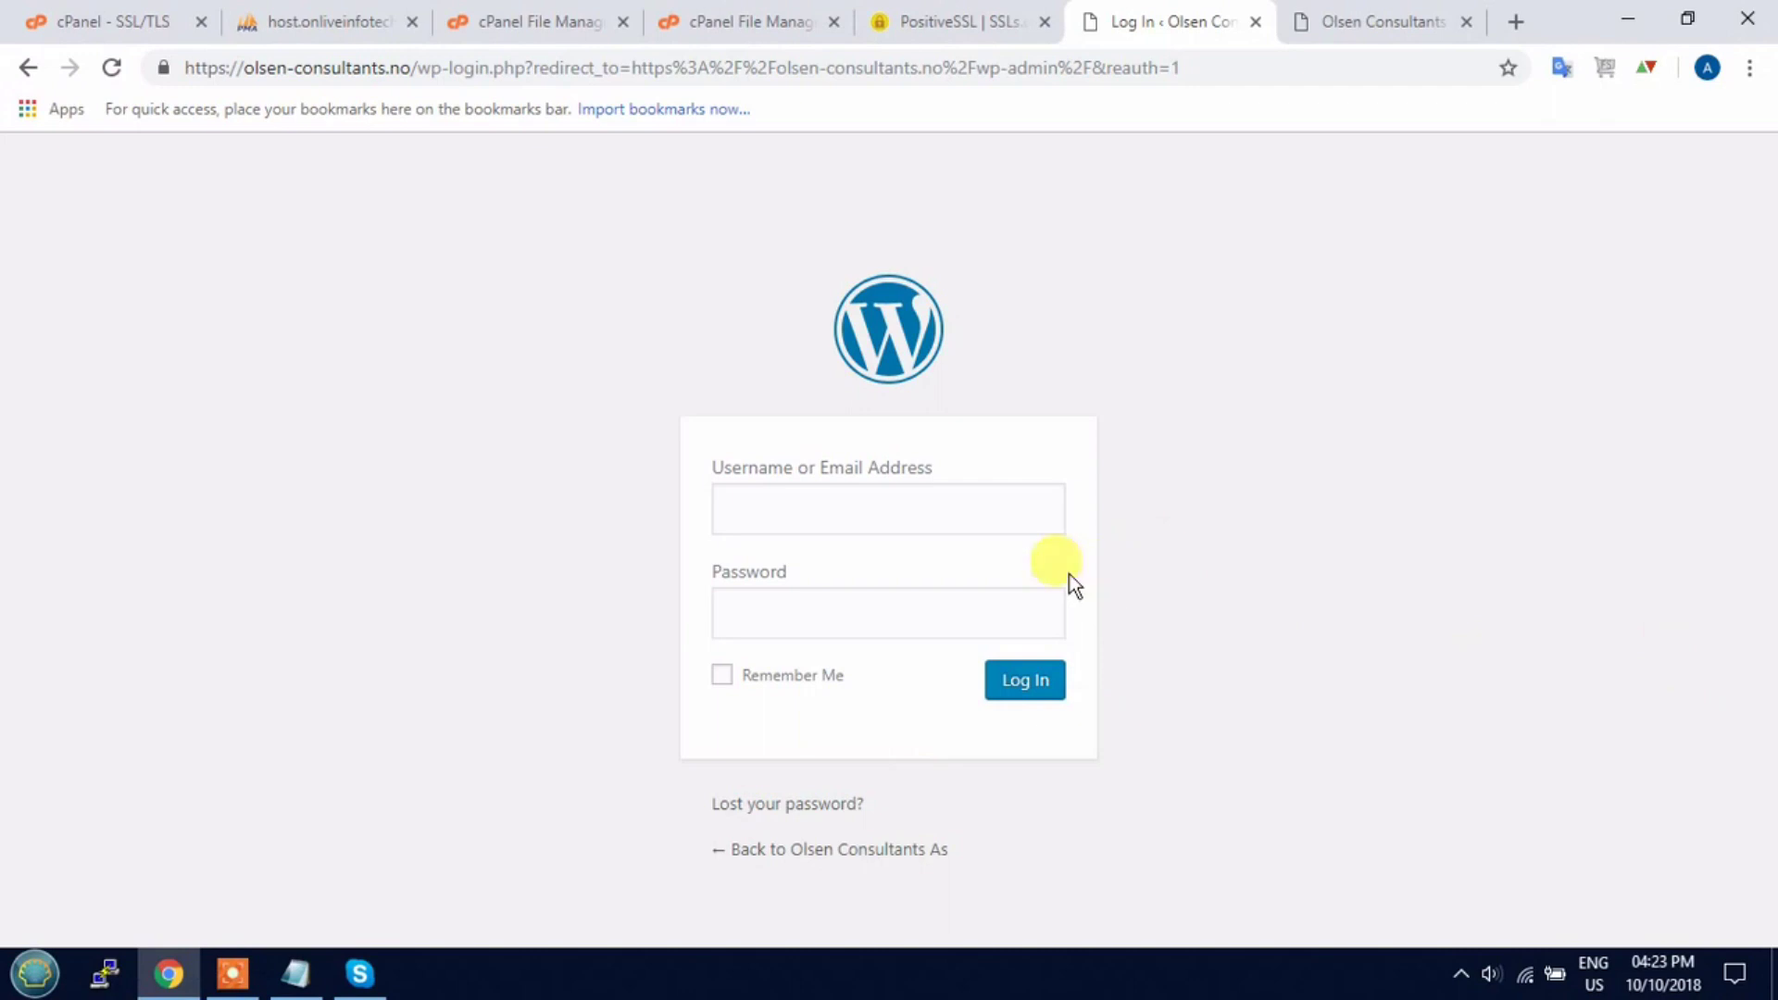
{"action": "left_click", "coordinate": [921, 508]}
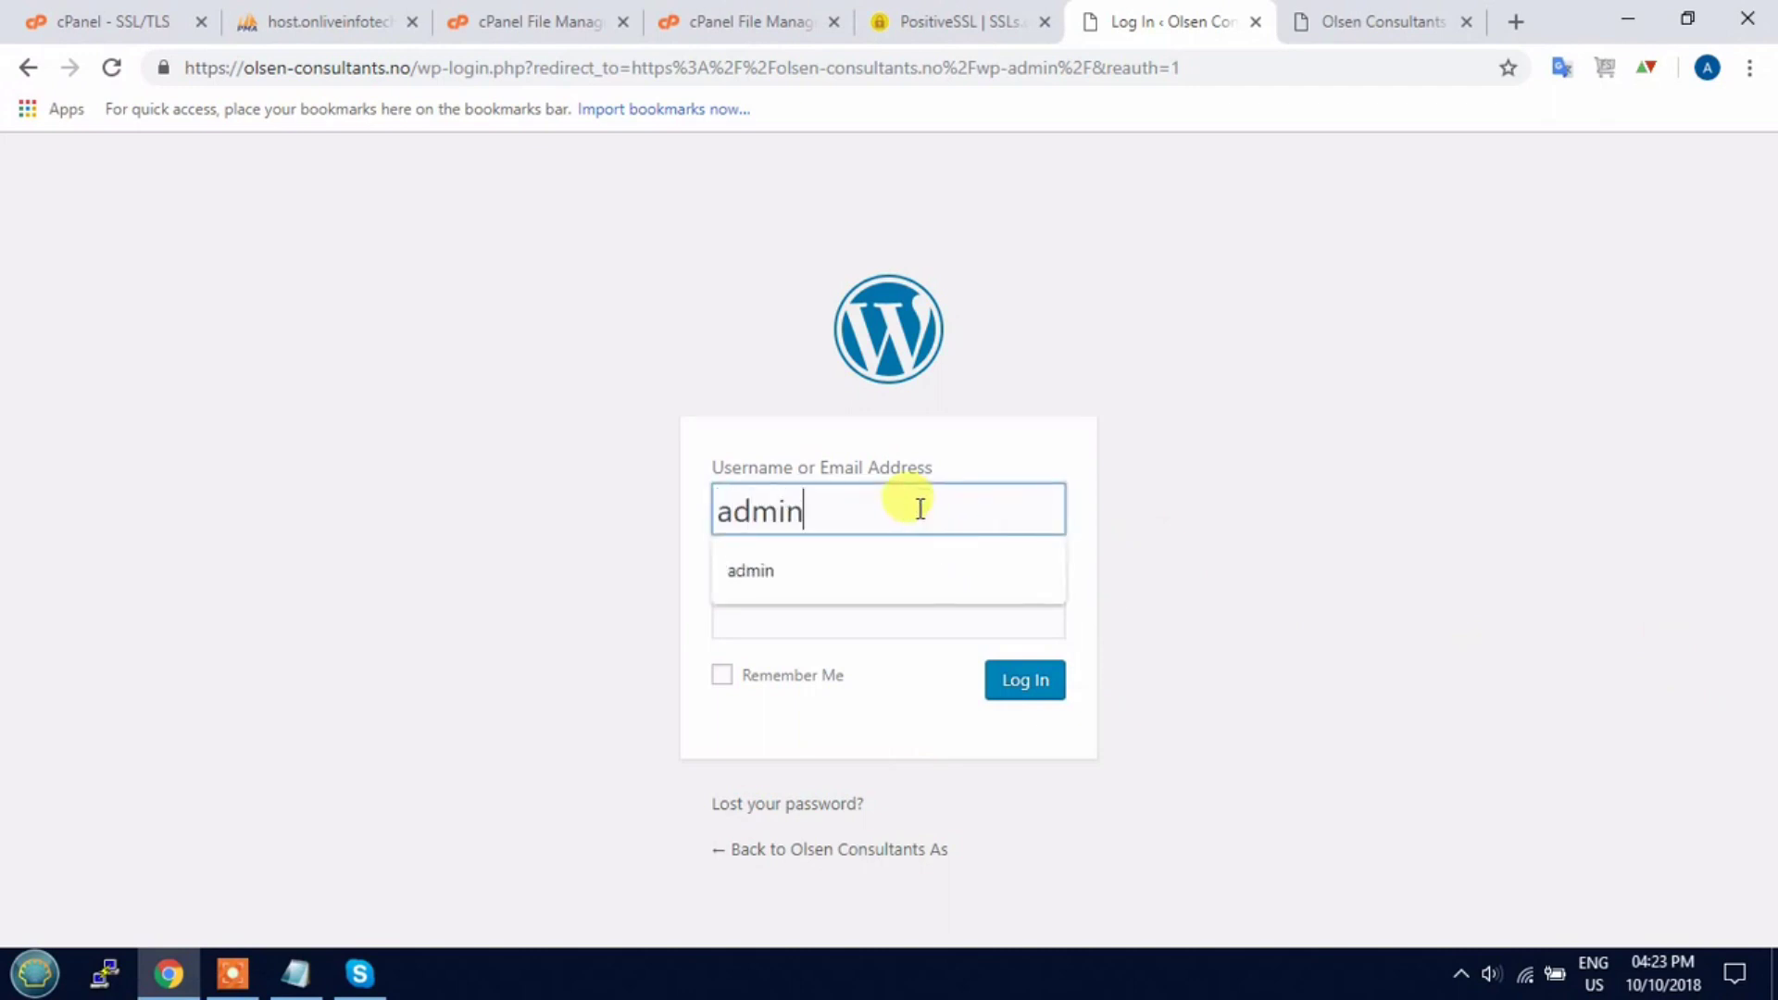
{"action": "key", "text": "Tab"}
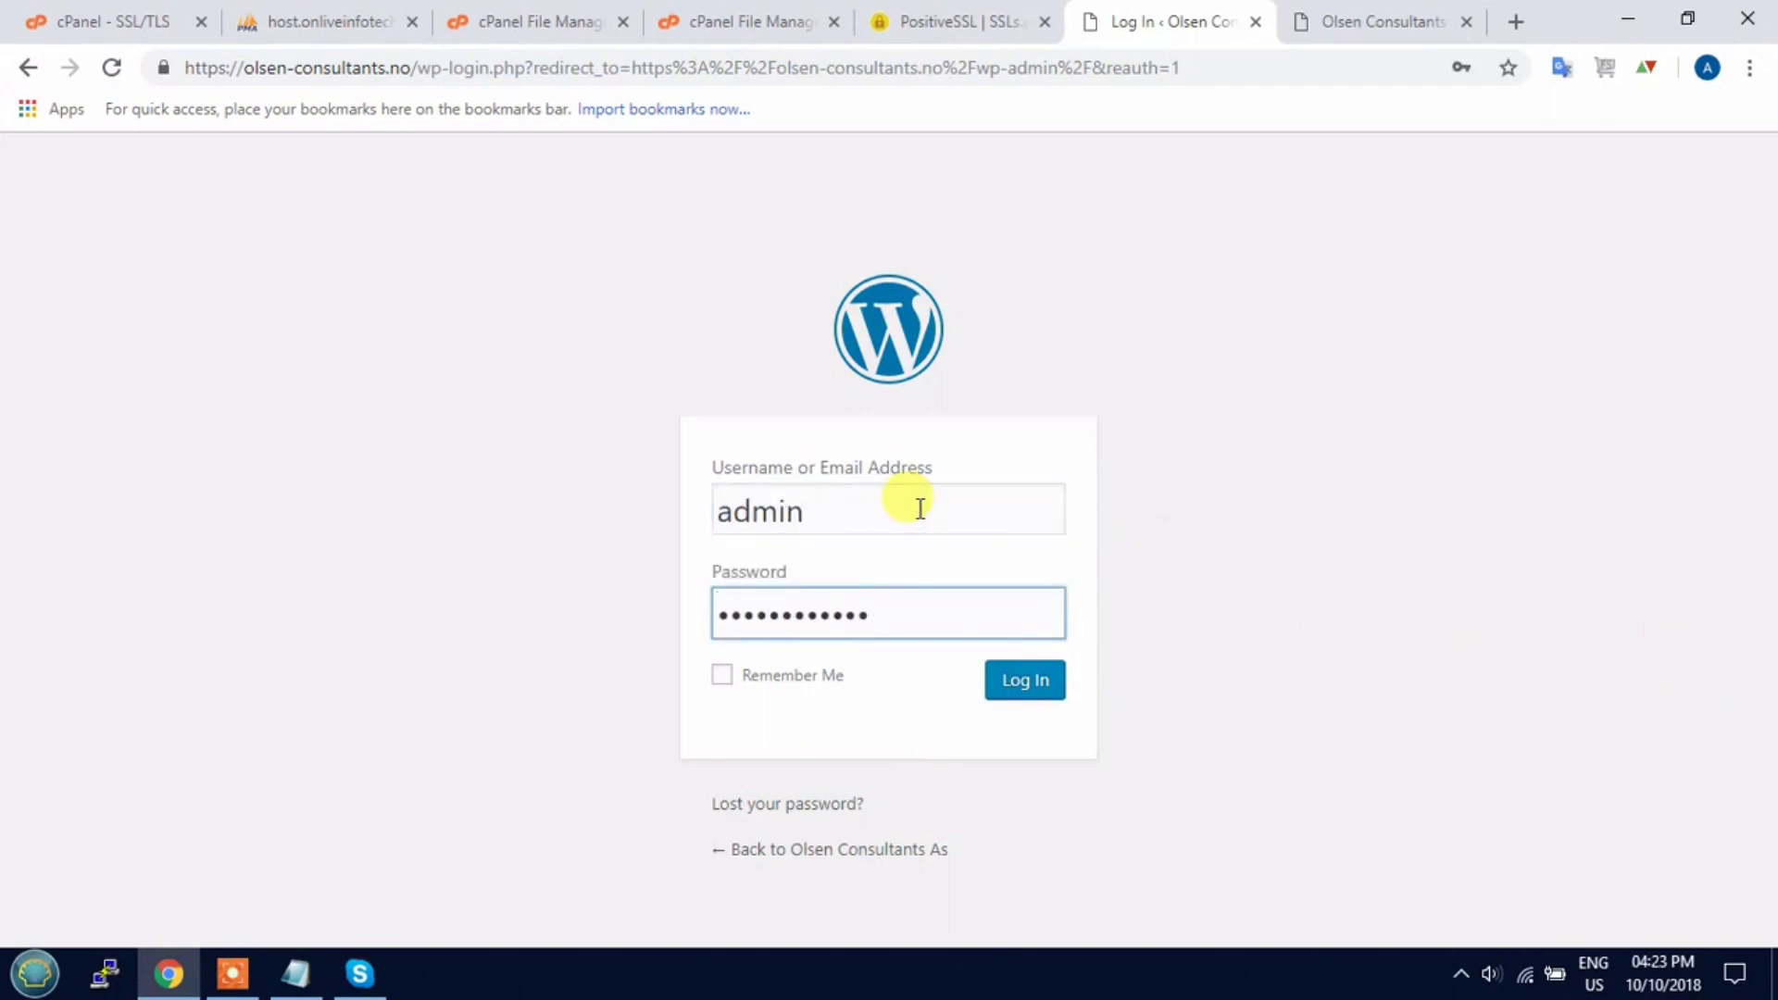
{"action": "left_click", "coordinate": [1004, 704]}
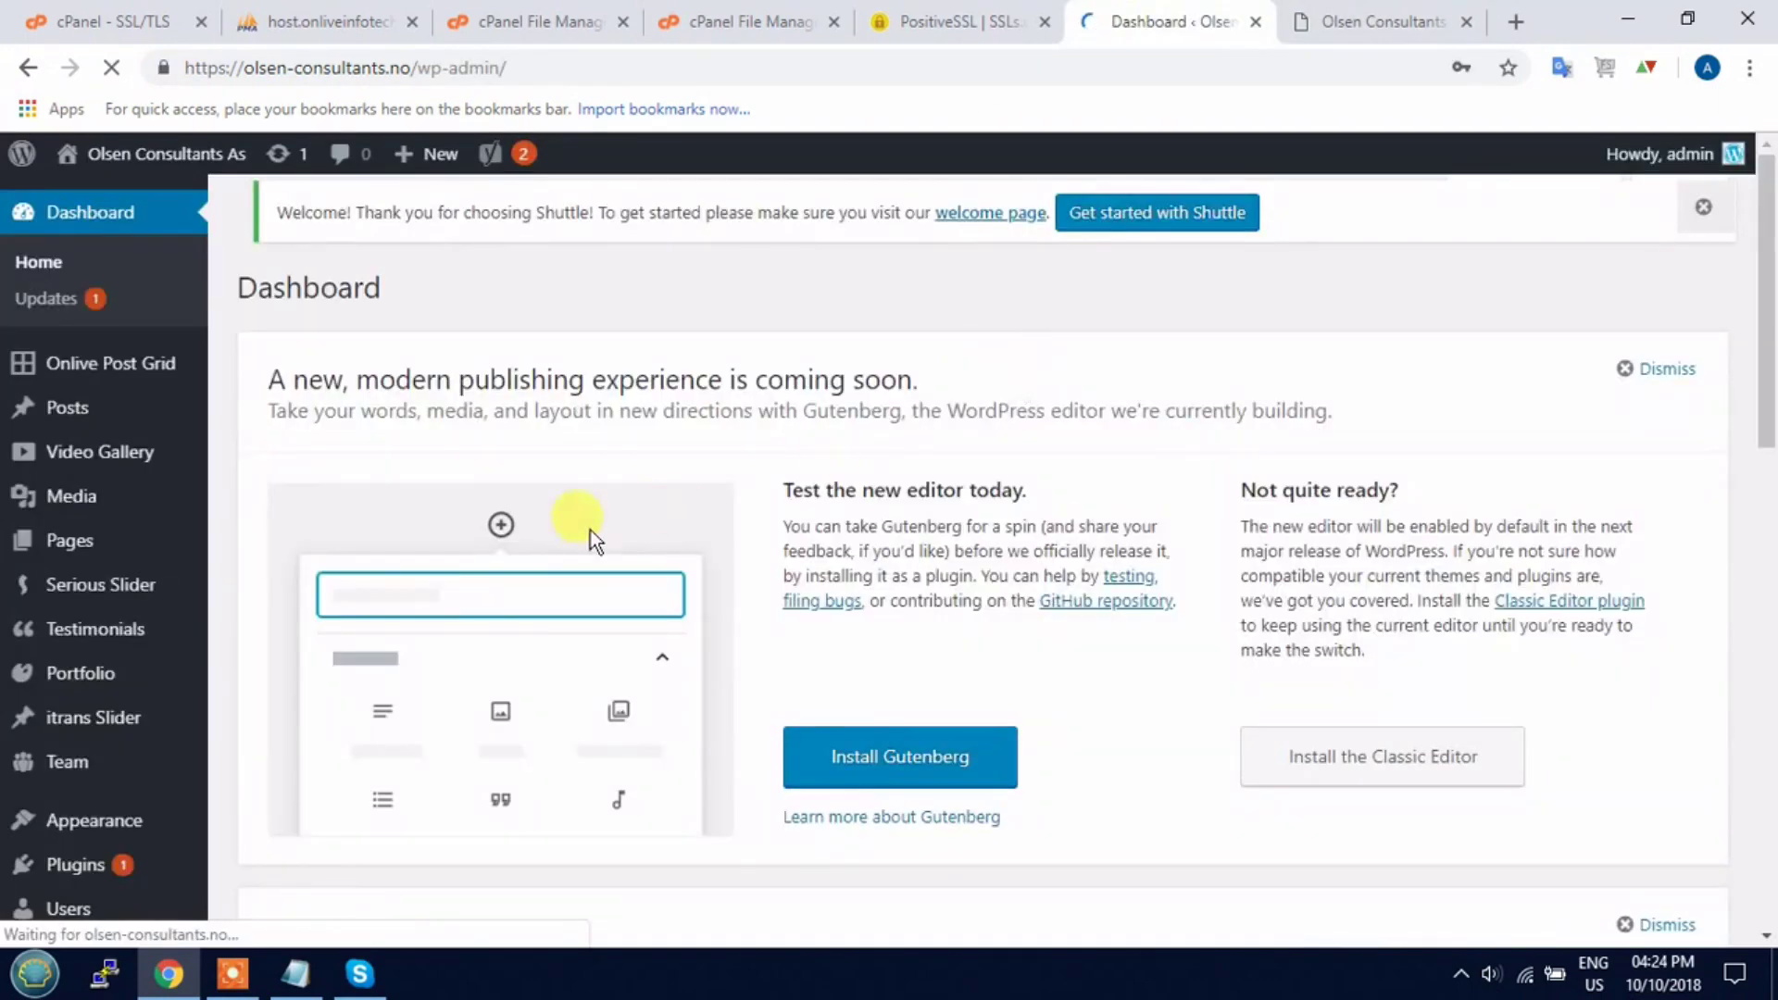
Step: Decline saving the password and search the WordPress Add New plugins page for 'ssl'
{"action": "mouse_move", "coordinate": [109, 876]}
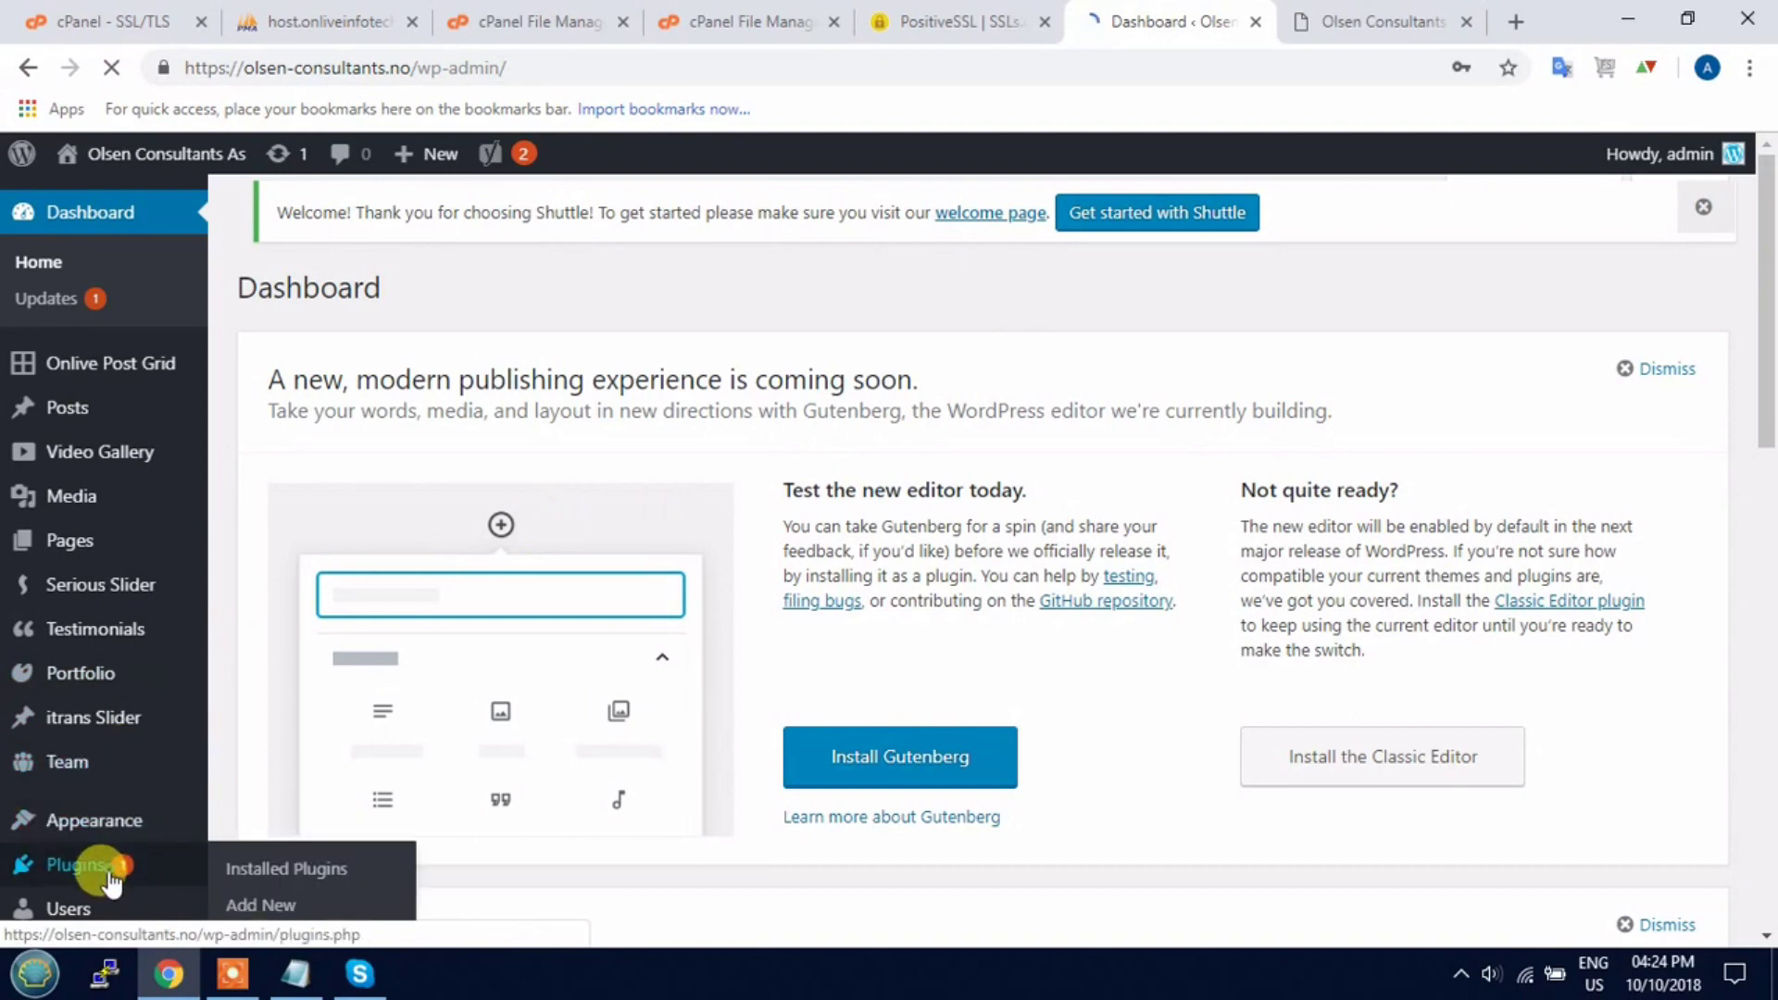
{"action": "left_click", "coordinate": [278, 871]}
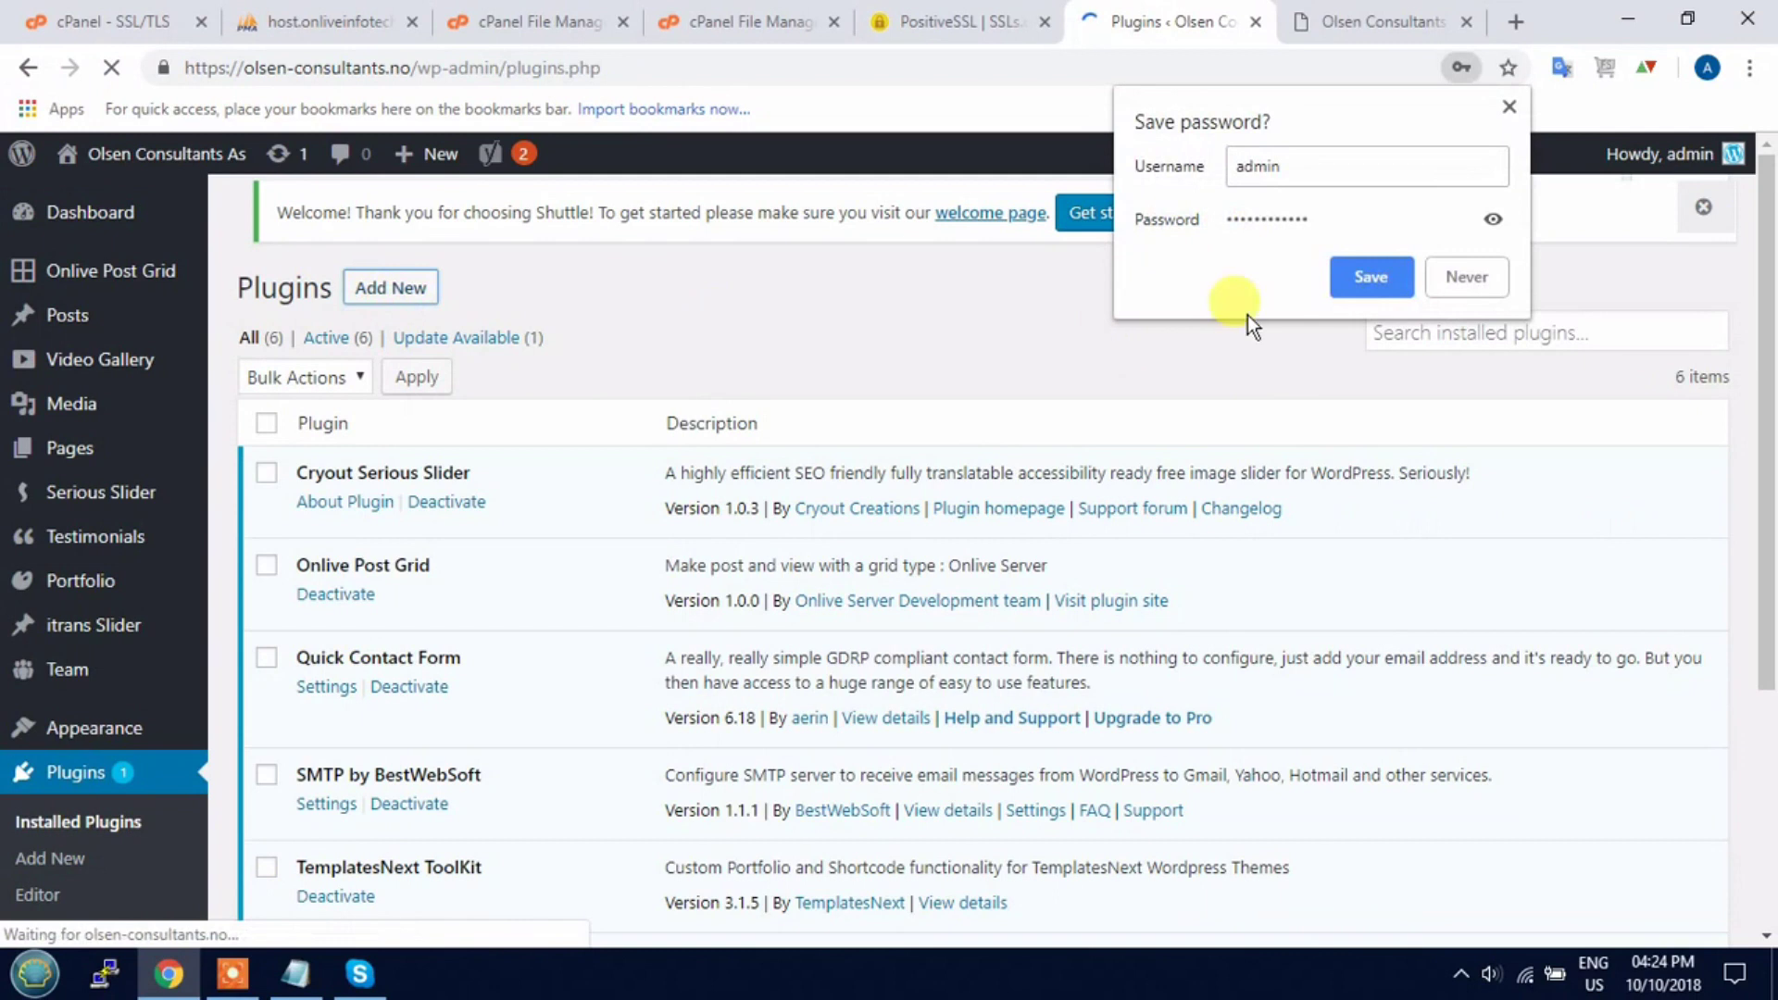
{"action": "left_click", "coordinate": [1452, 276]}
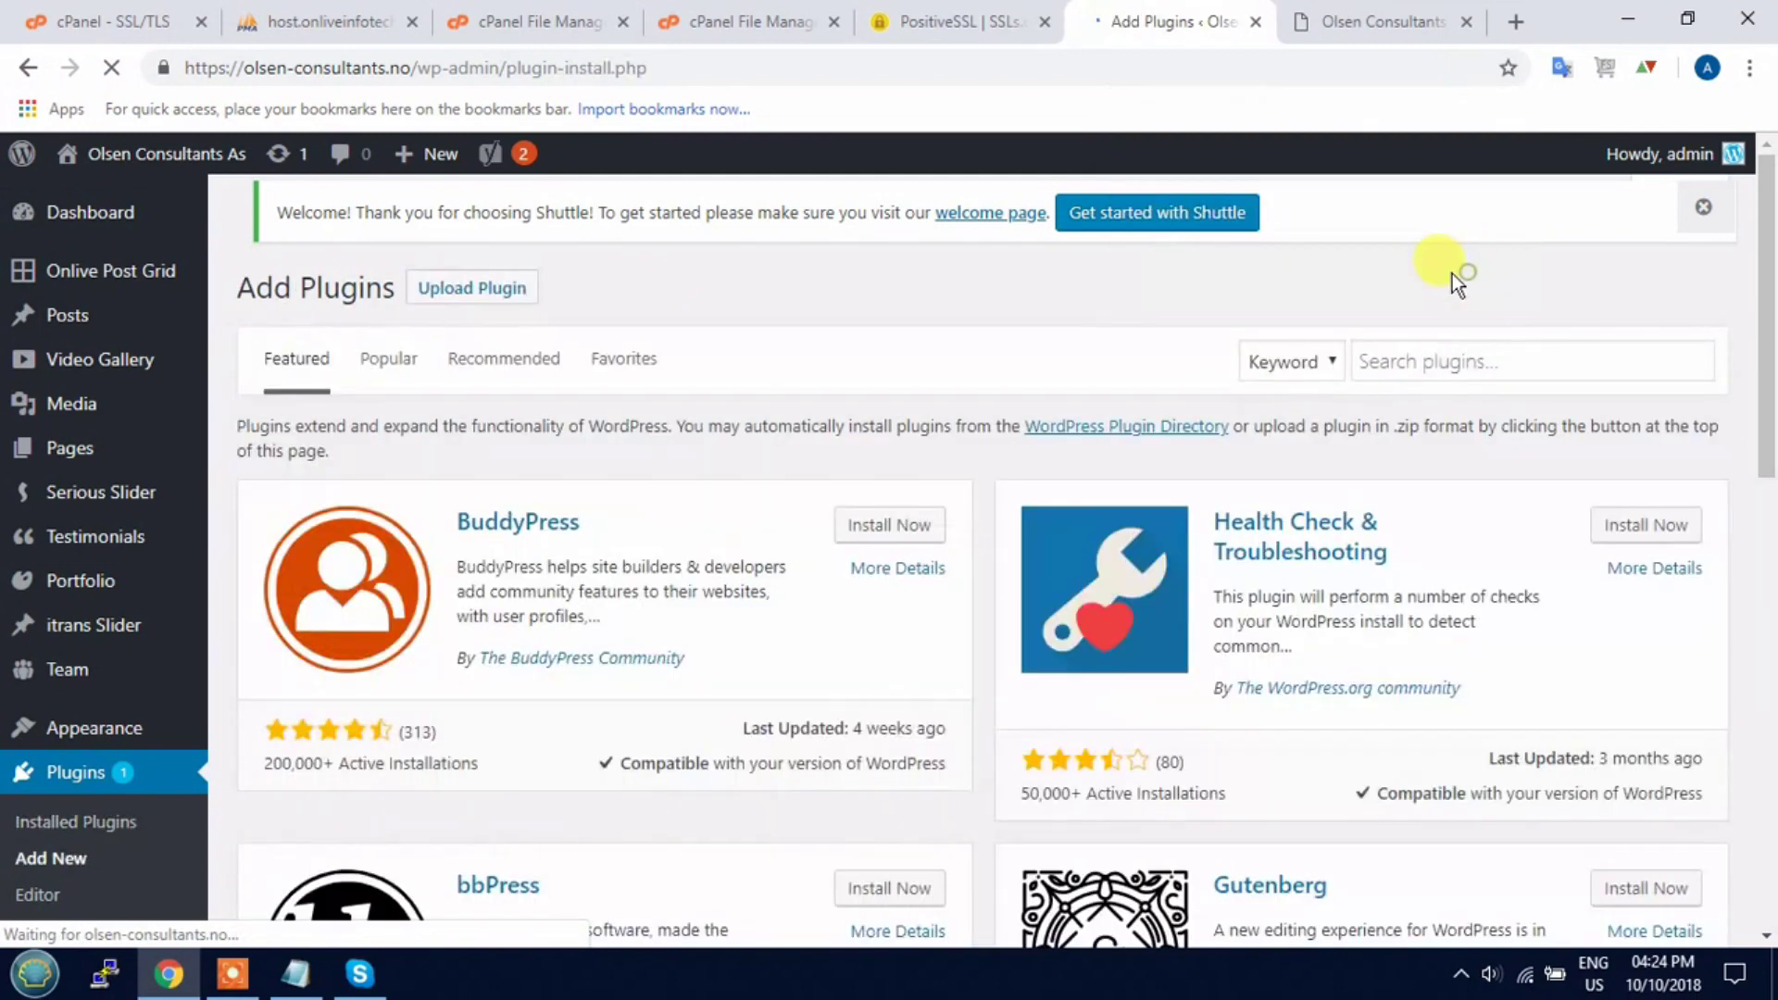
{"action": "left_click", "coordinate": [1383, 375]}
{"action": "type", "text": "ssl"}
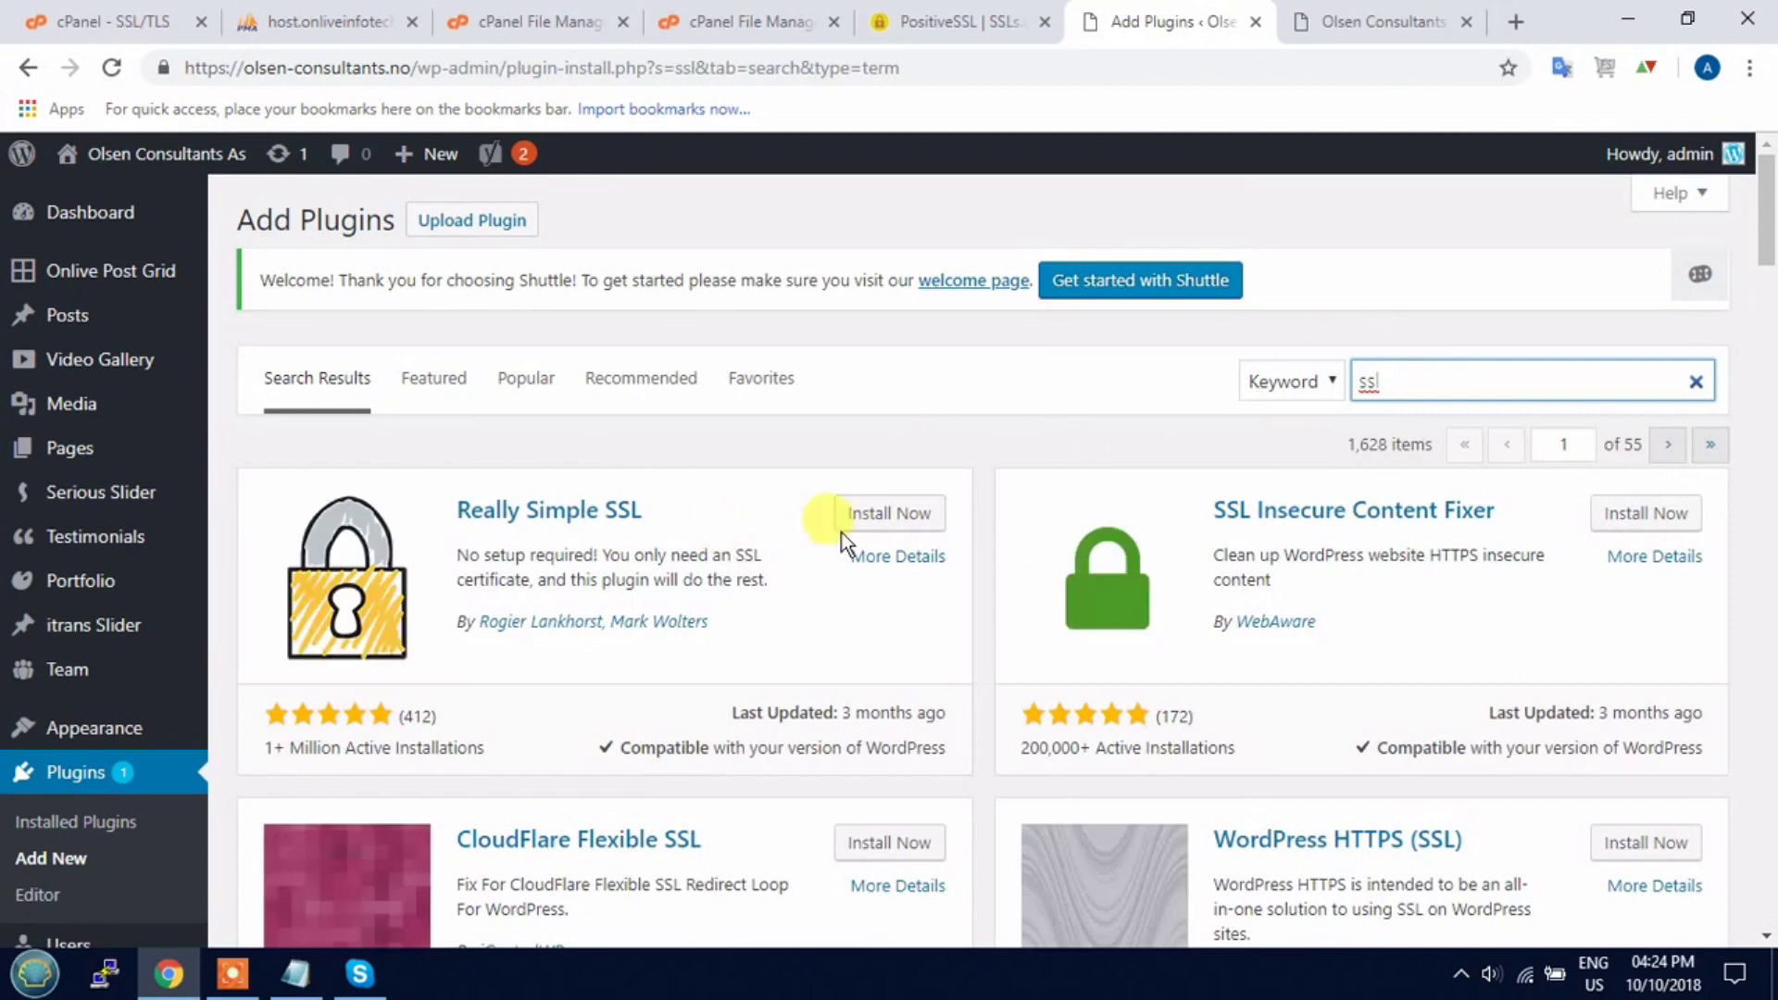
Step: Install and activate the Really Simple SSL plugin
{"action": "left_click", "coordinate": [839, 514]}
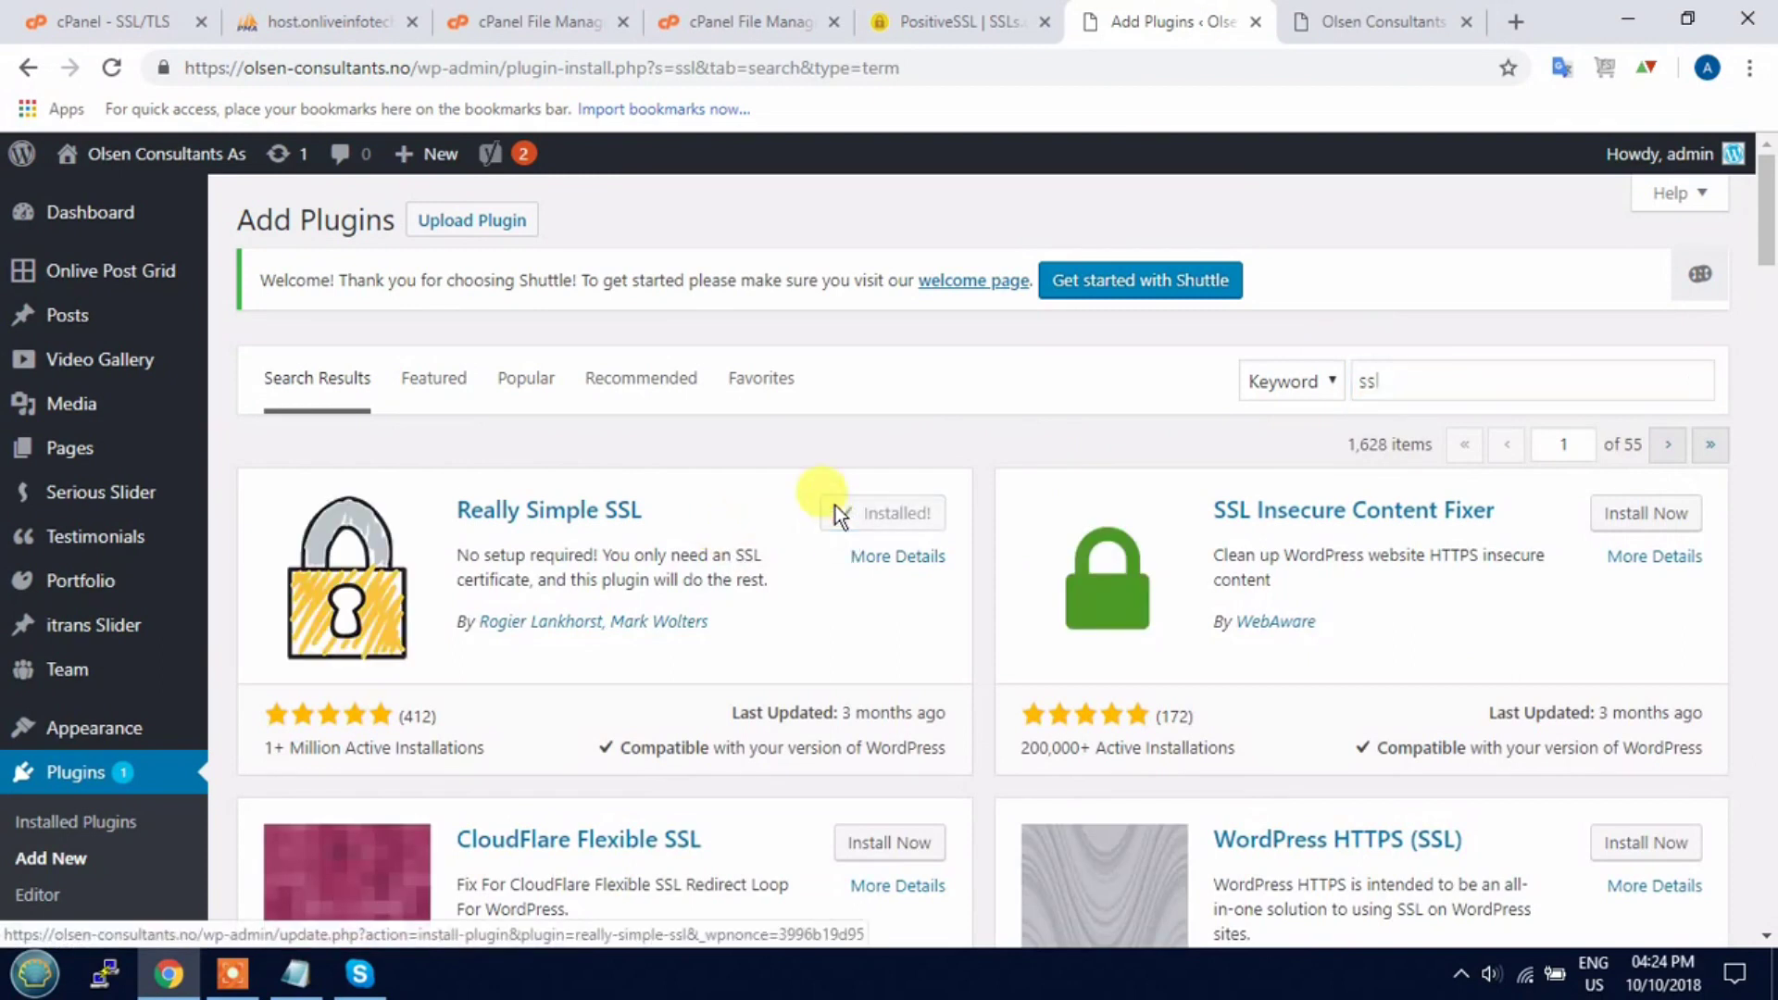
{"action": "left_click", "coordinate": [901, 512]}
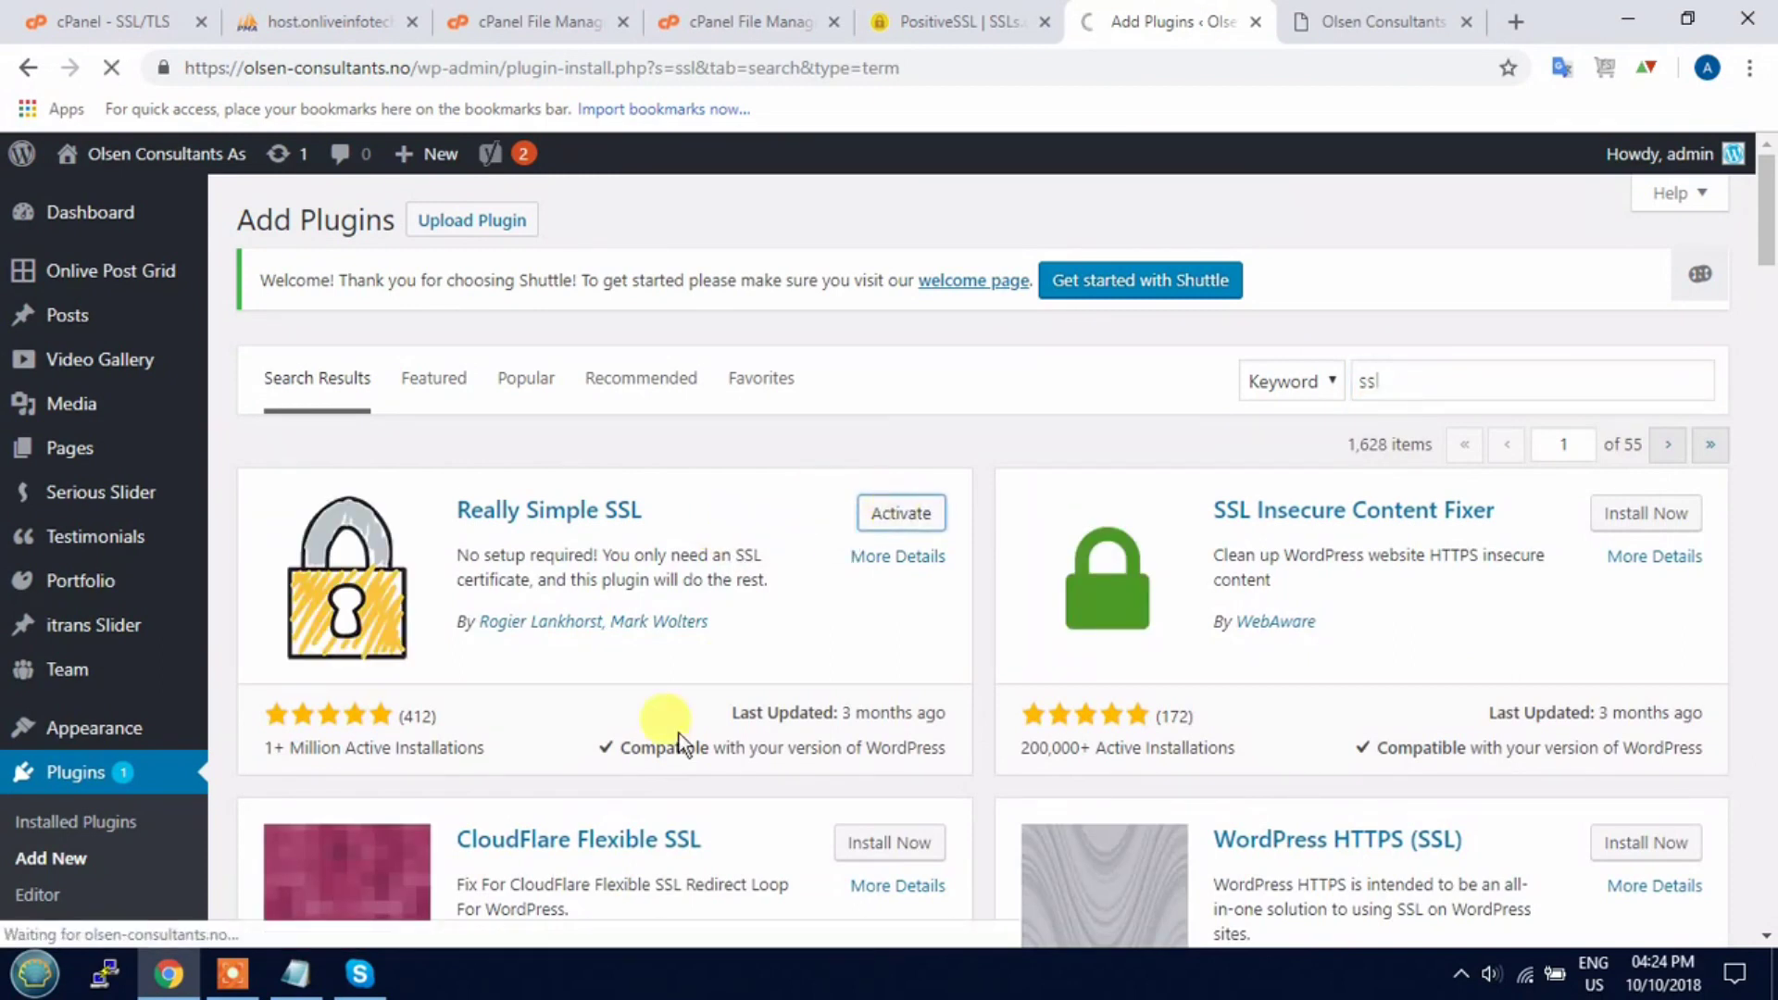
{"action": "left_click", "coordinate": [233, 974]}
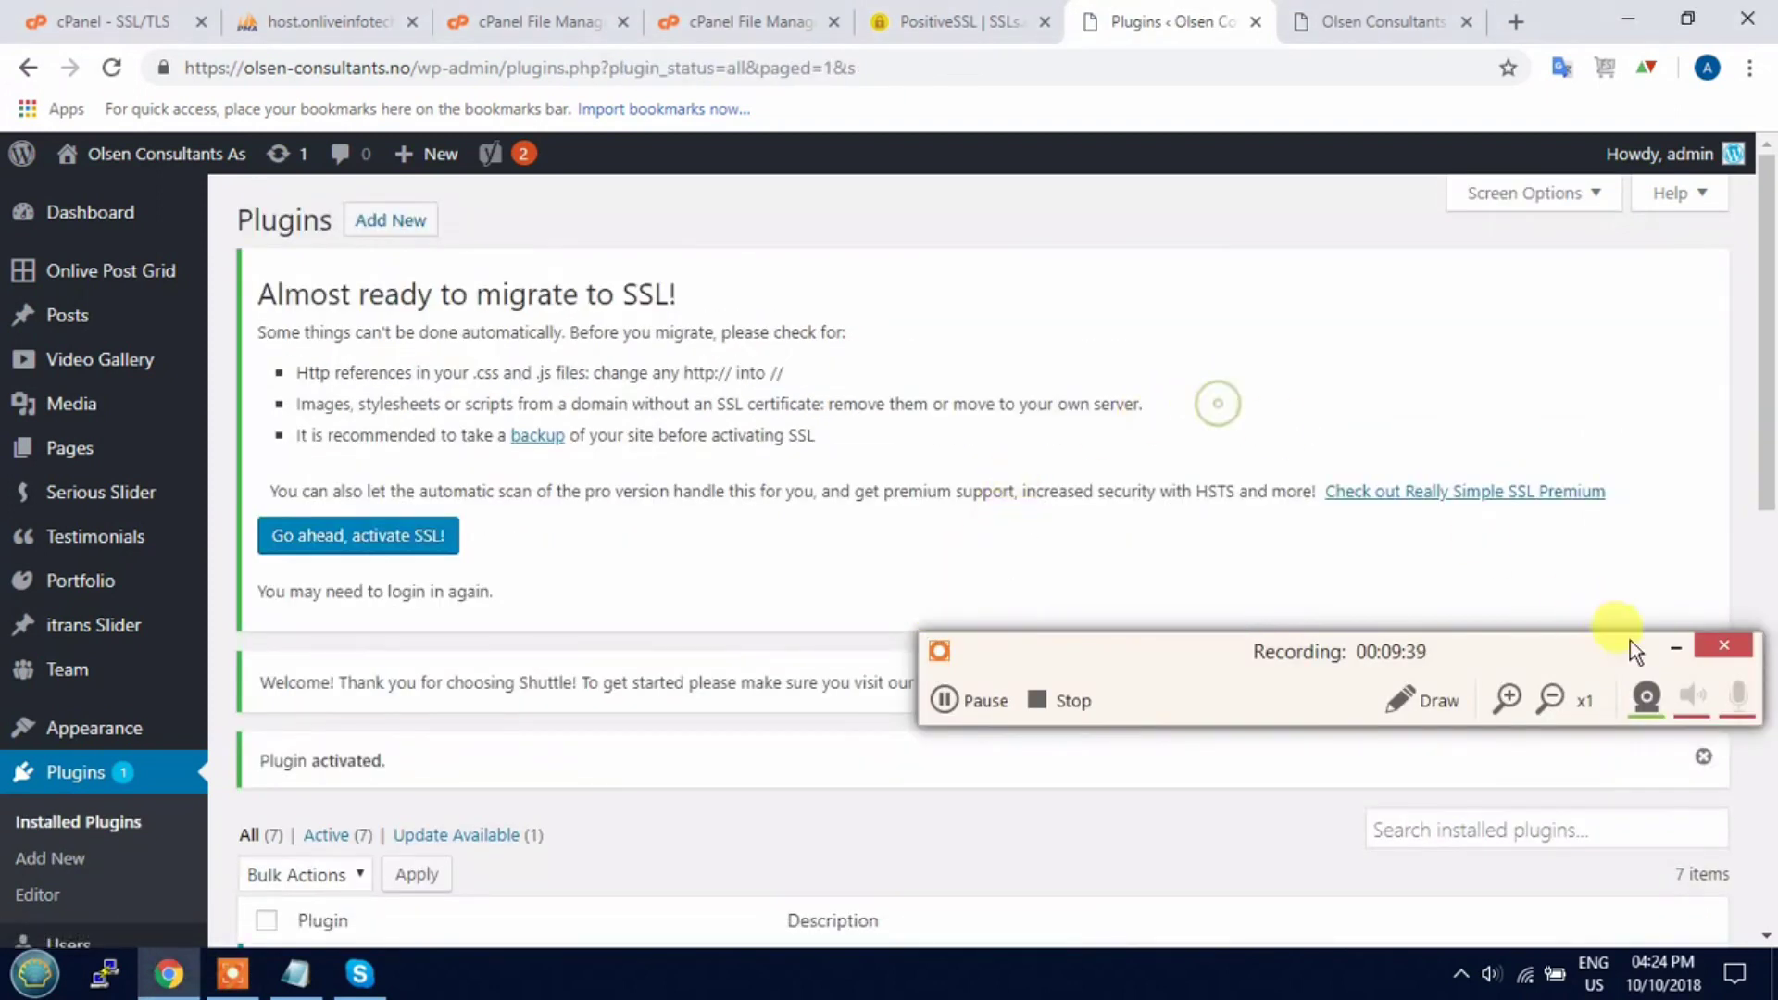
Step: Confirm 'Go ahead, activate SSL!' to switch the WordPress site to HTTPS
{"action": "left_click", "coordinate": [1670, 646]}
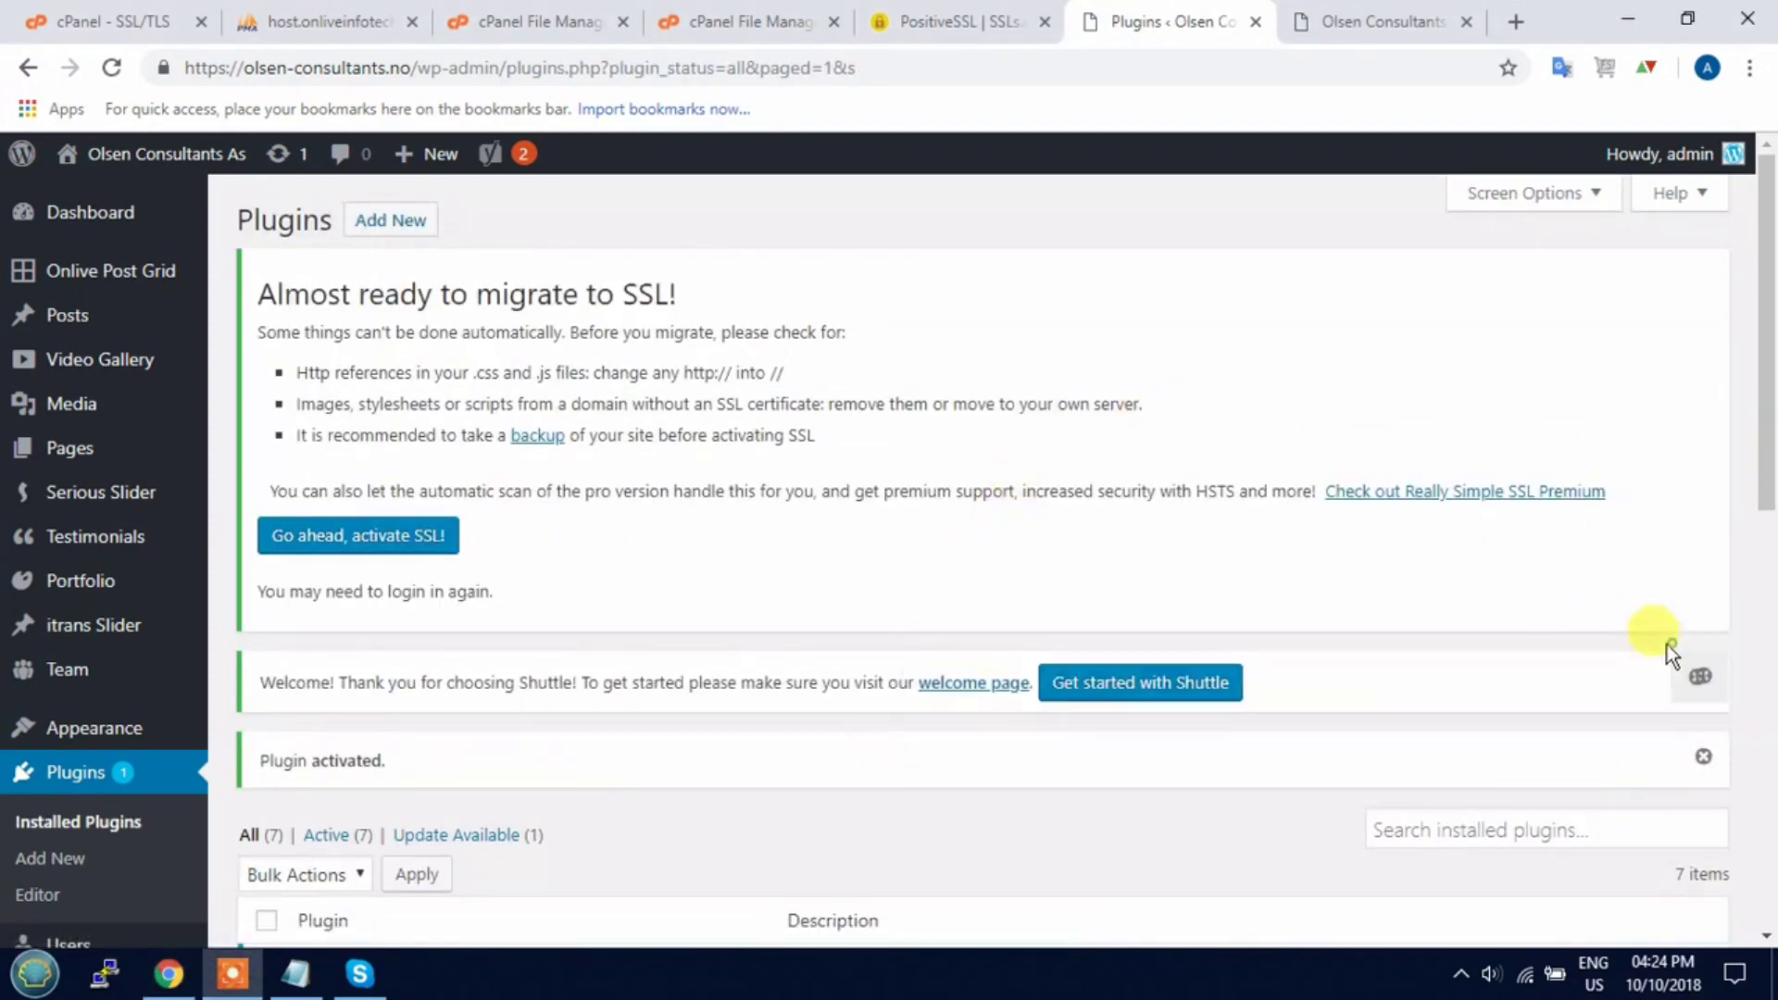
{"action": "left_click", "coordinate": [431, 542]}
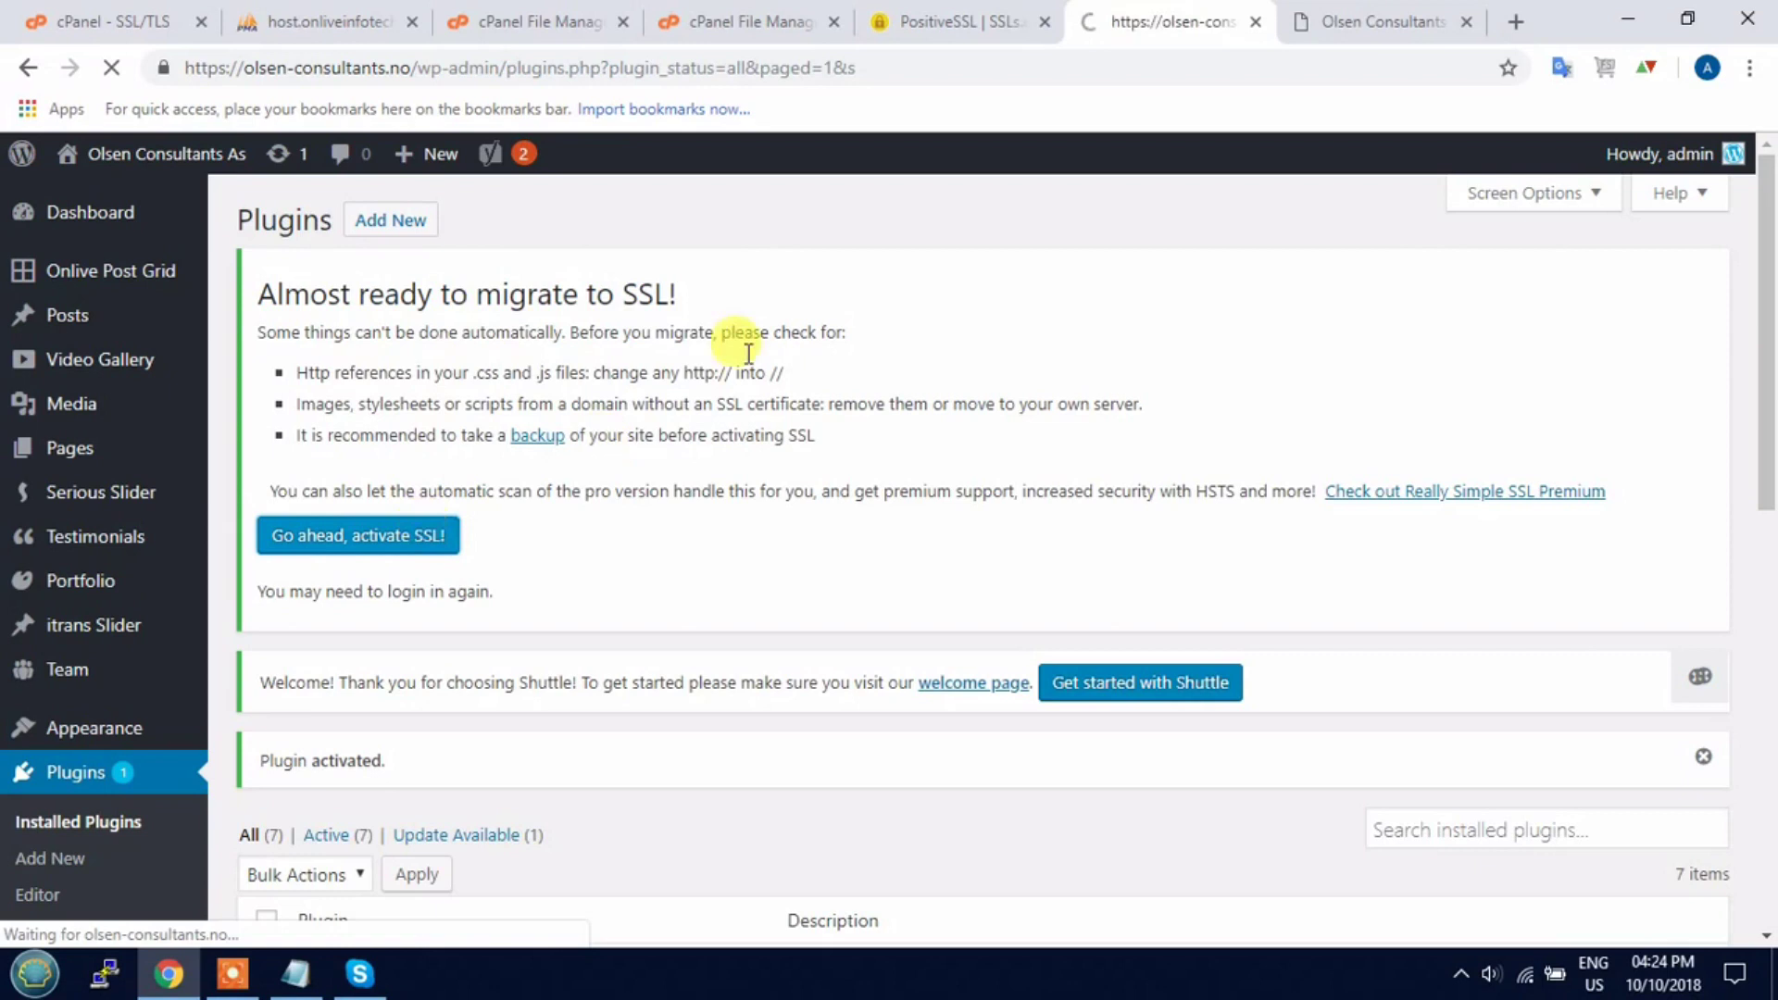
{"action": "scroll", "coordinate": [574, 495], "scroll_direction": "down", "scroll_amount": 5}
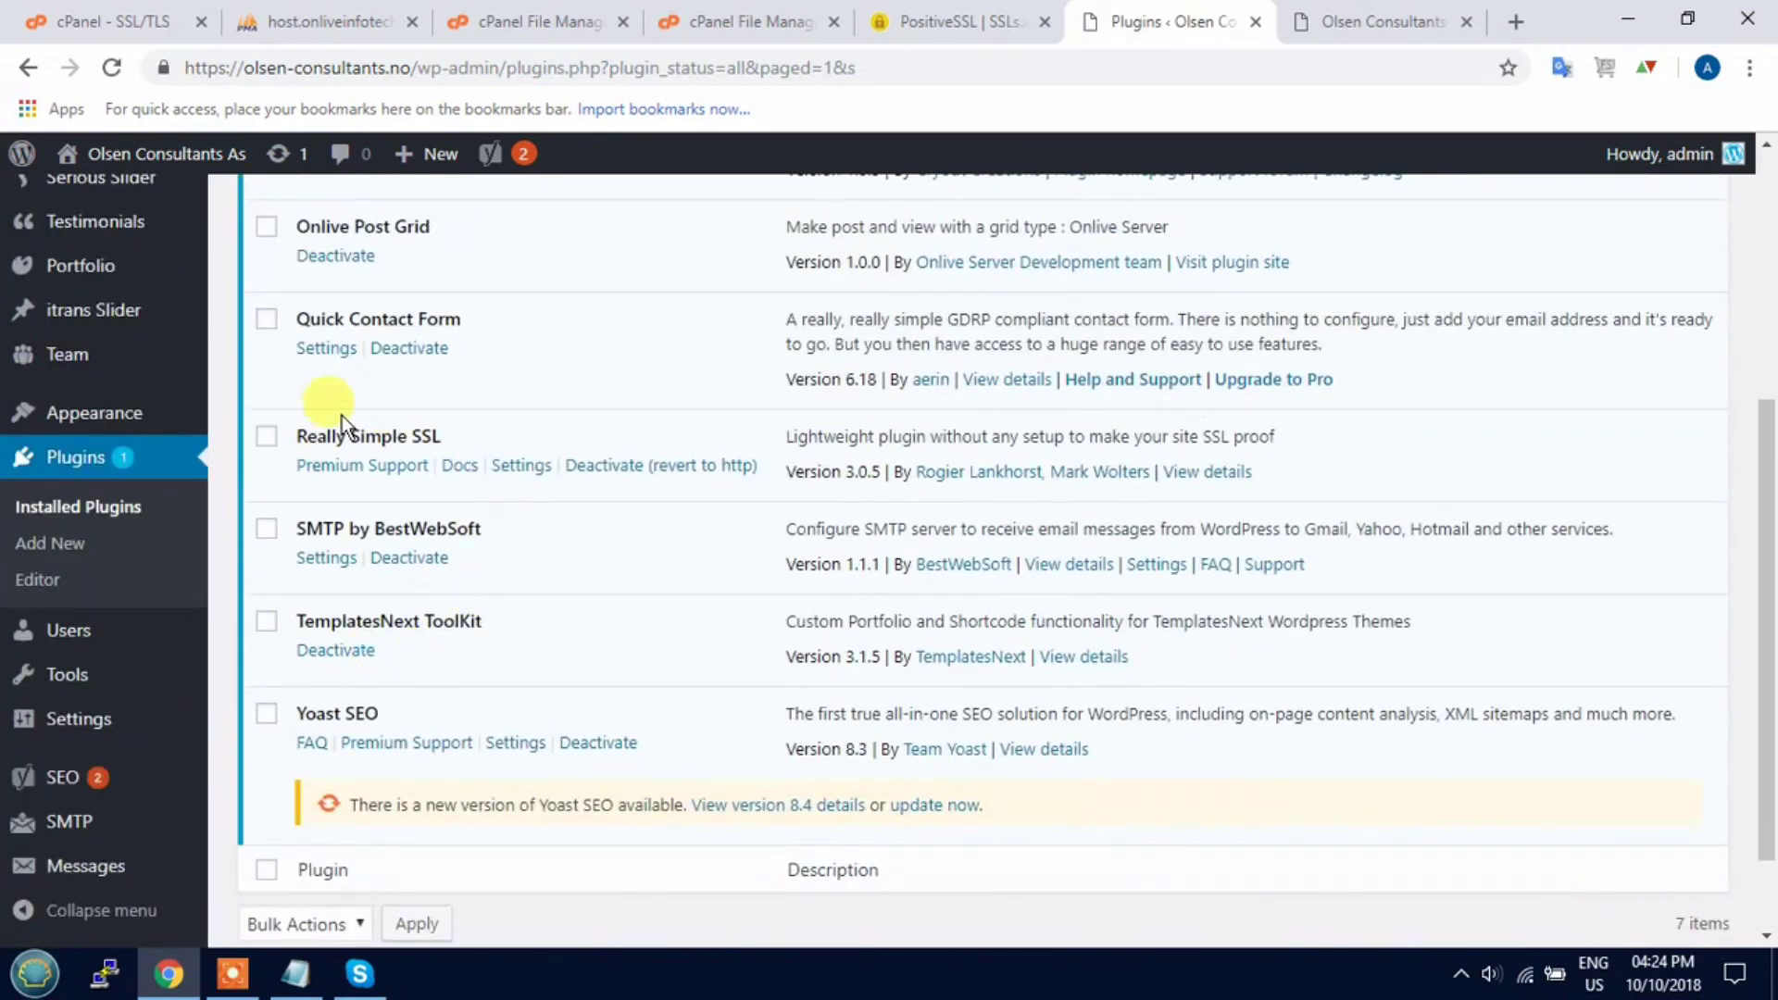
Step: Reload the homepage over HTTPS and check the padlock shows 'Connection is secure'
{"action": "left_click", "coordinate": [1380, 22]}
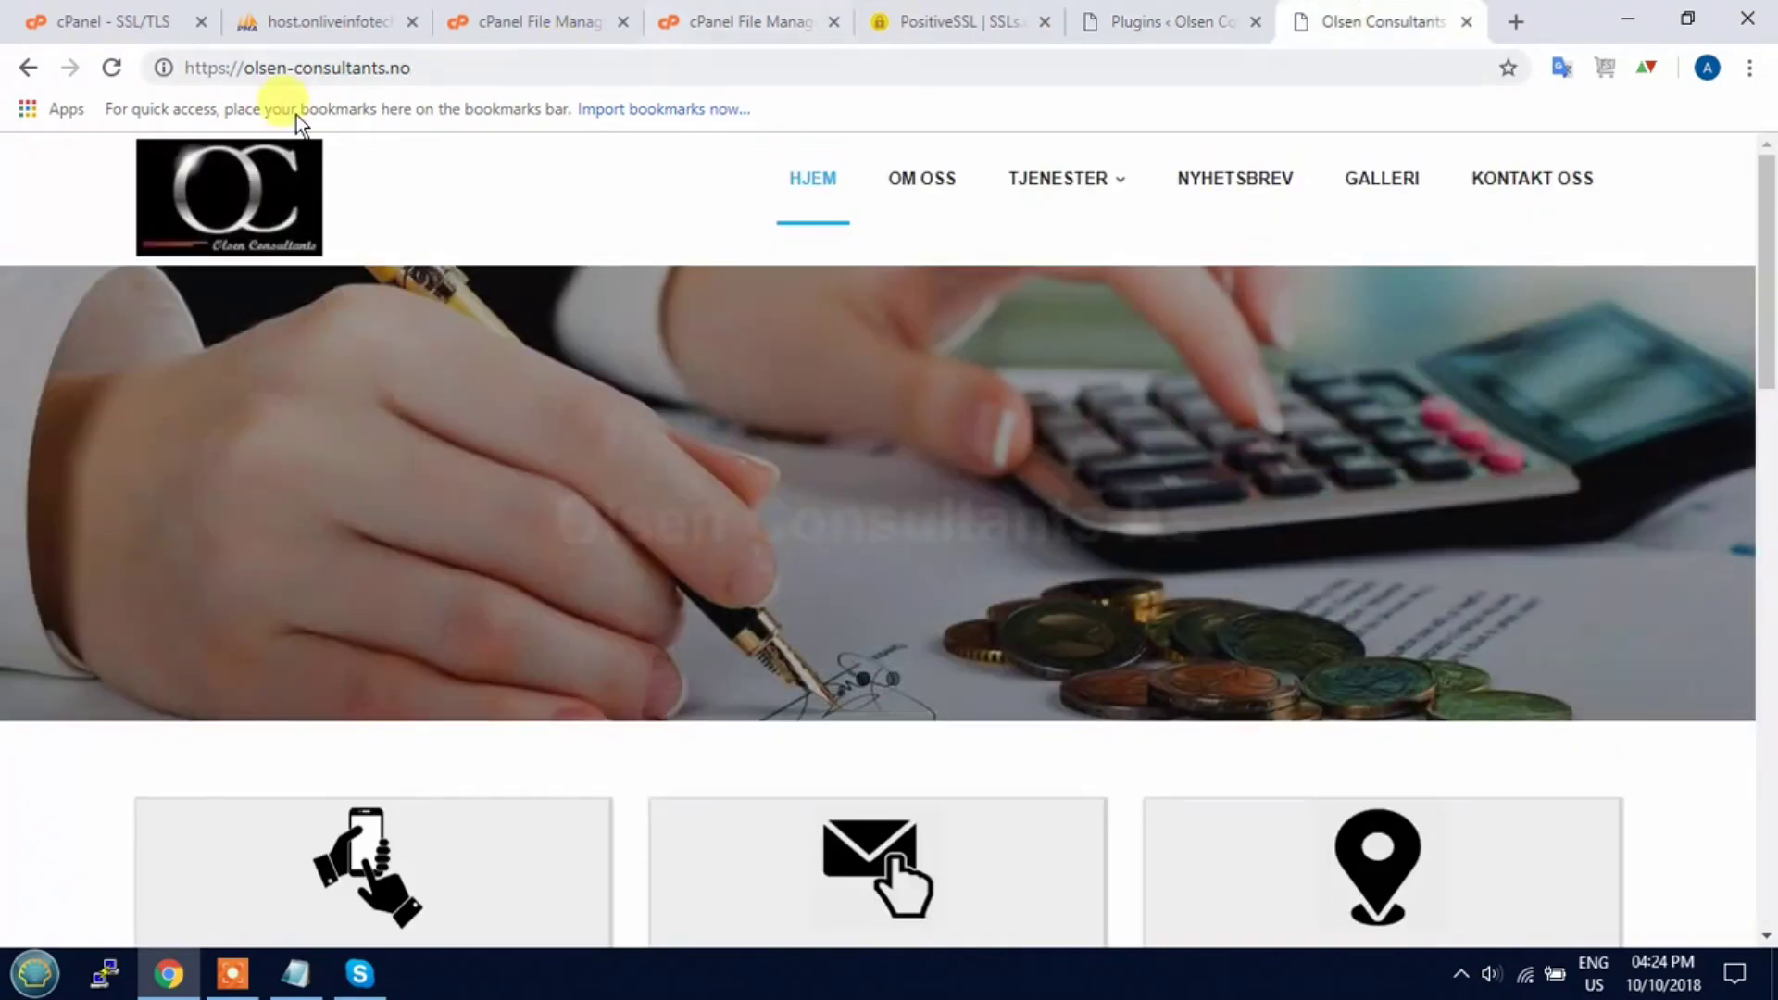
{"action": "left_click", "coordinate": [105, 75]}
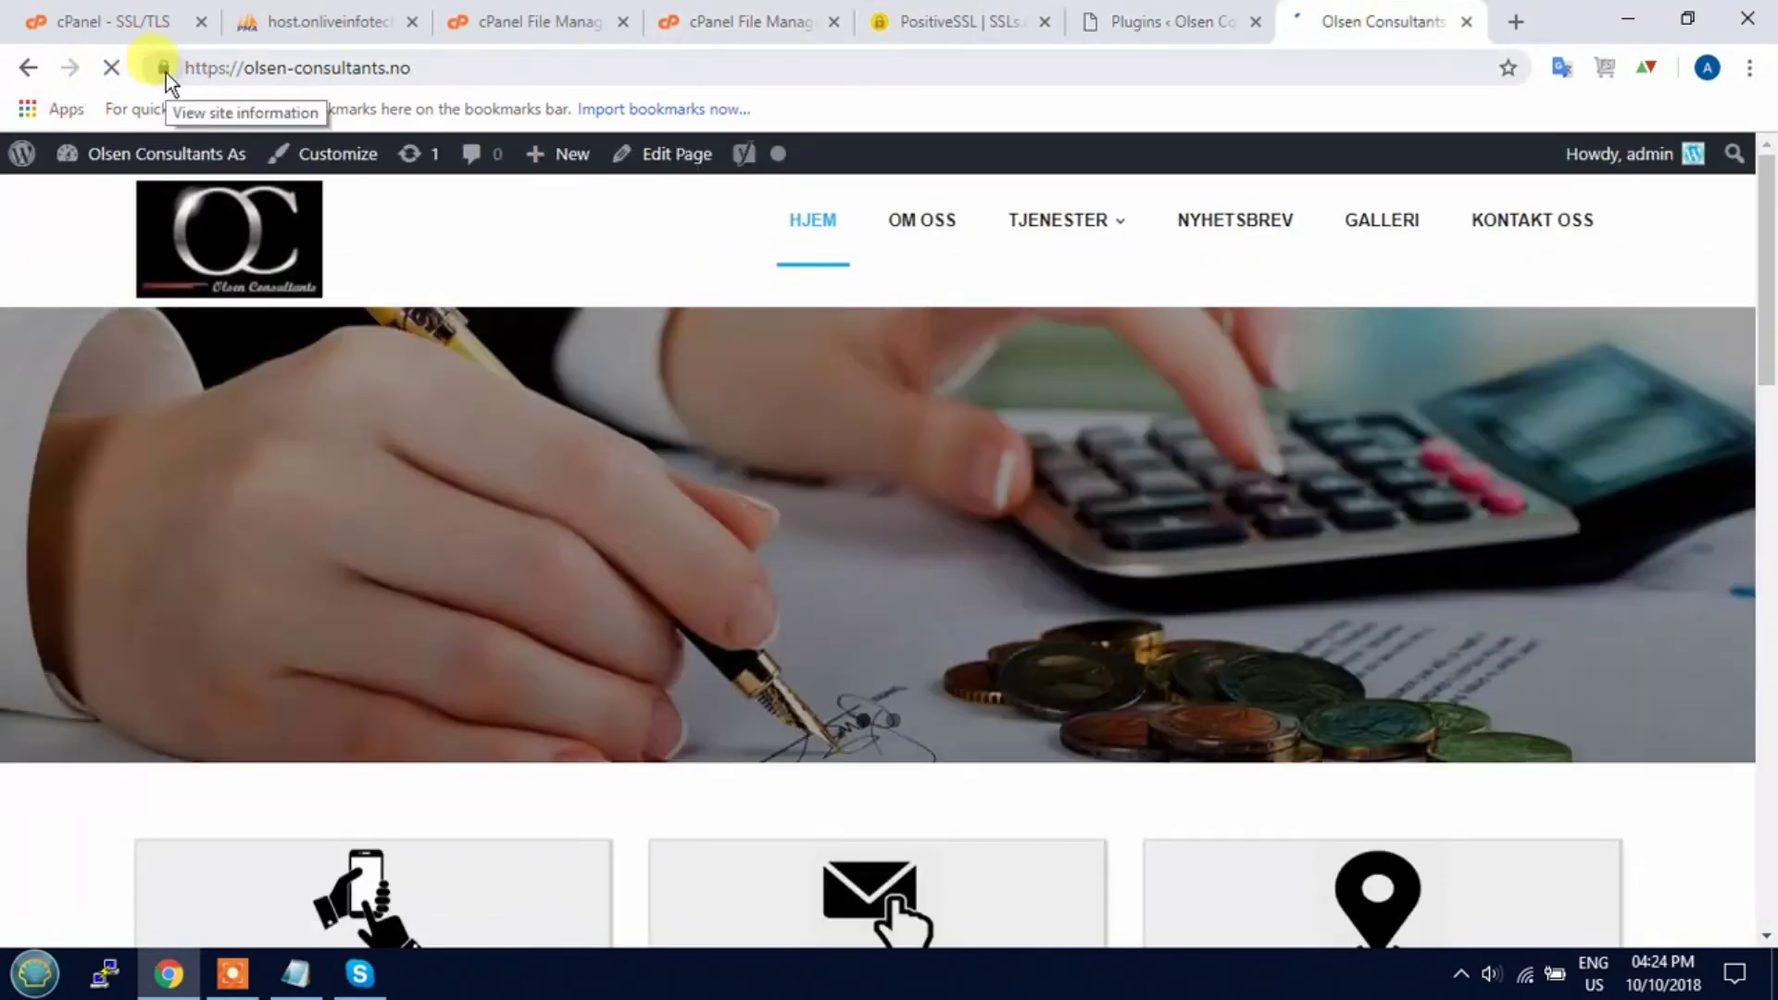
{"action": "left_click", "coordinate": [164, 70]}
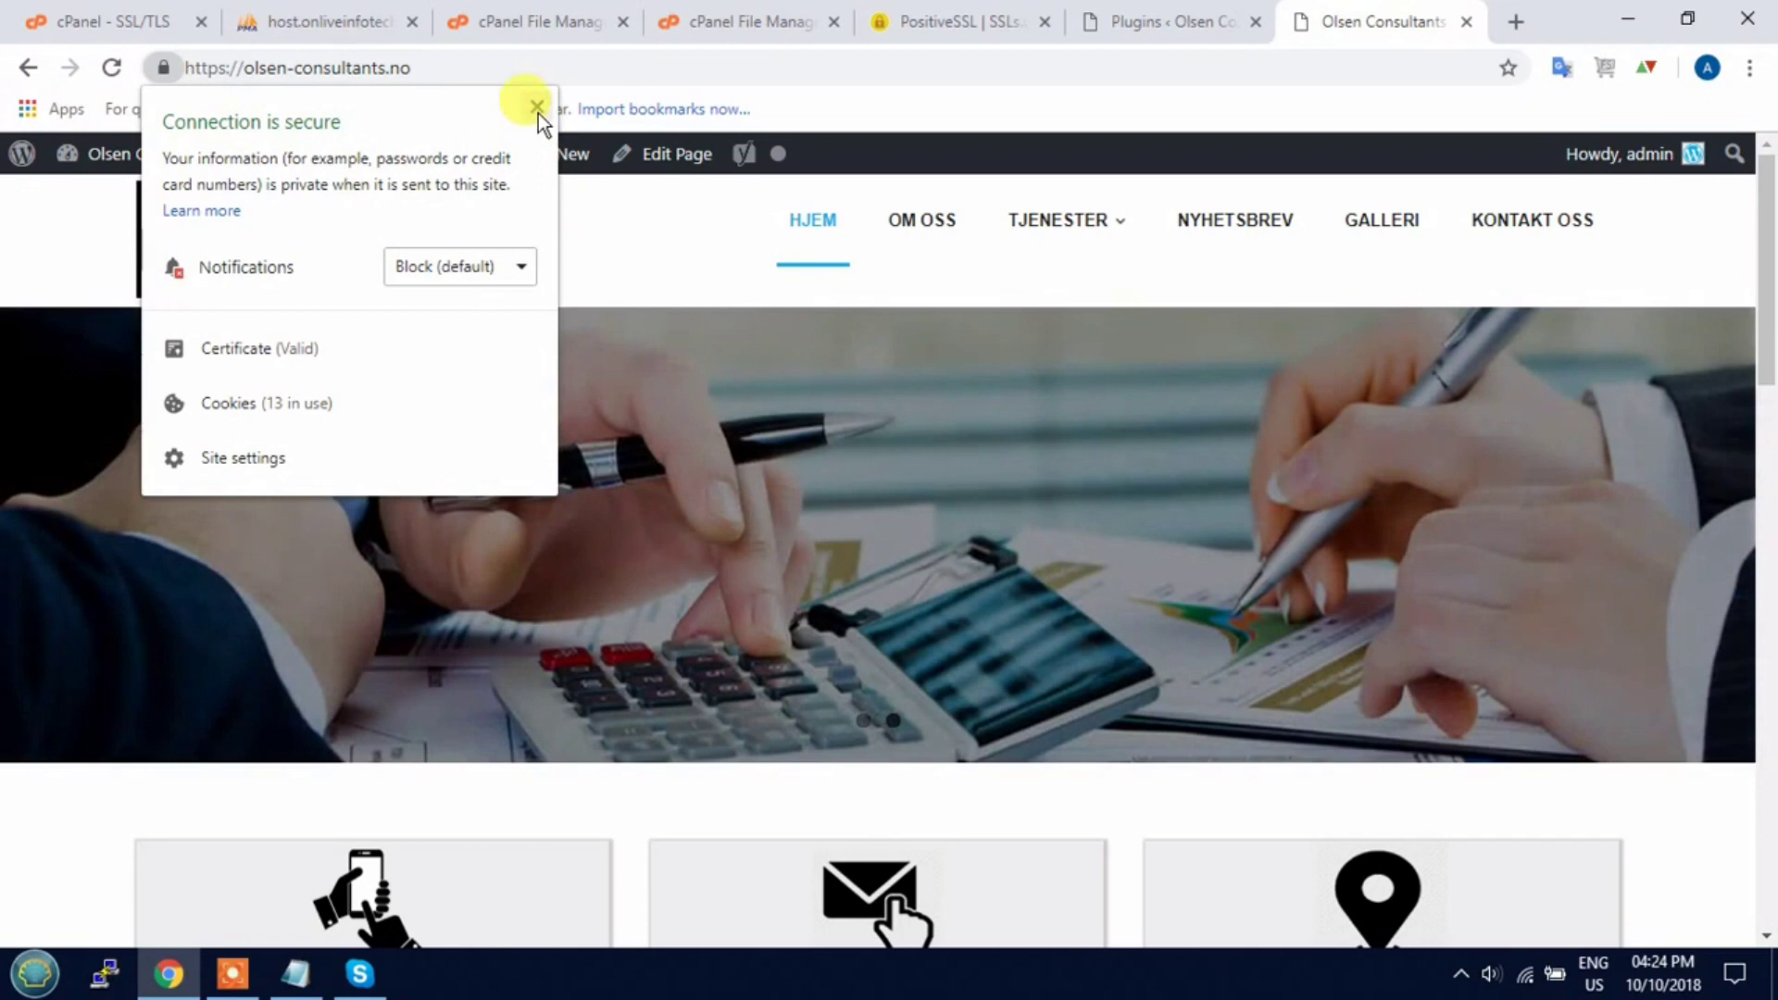
{"action": "left_click", "coordinate": [537, 106]}
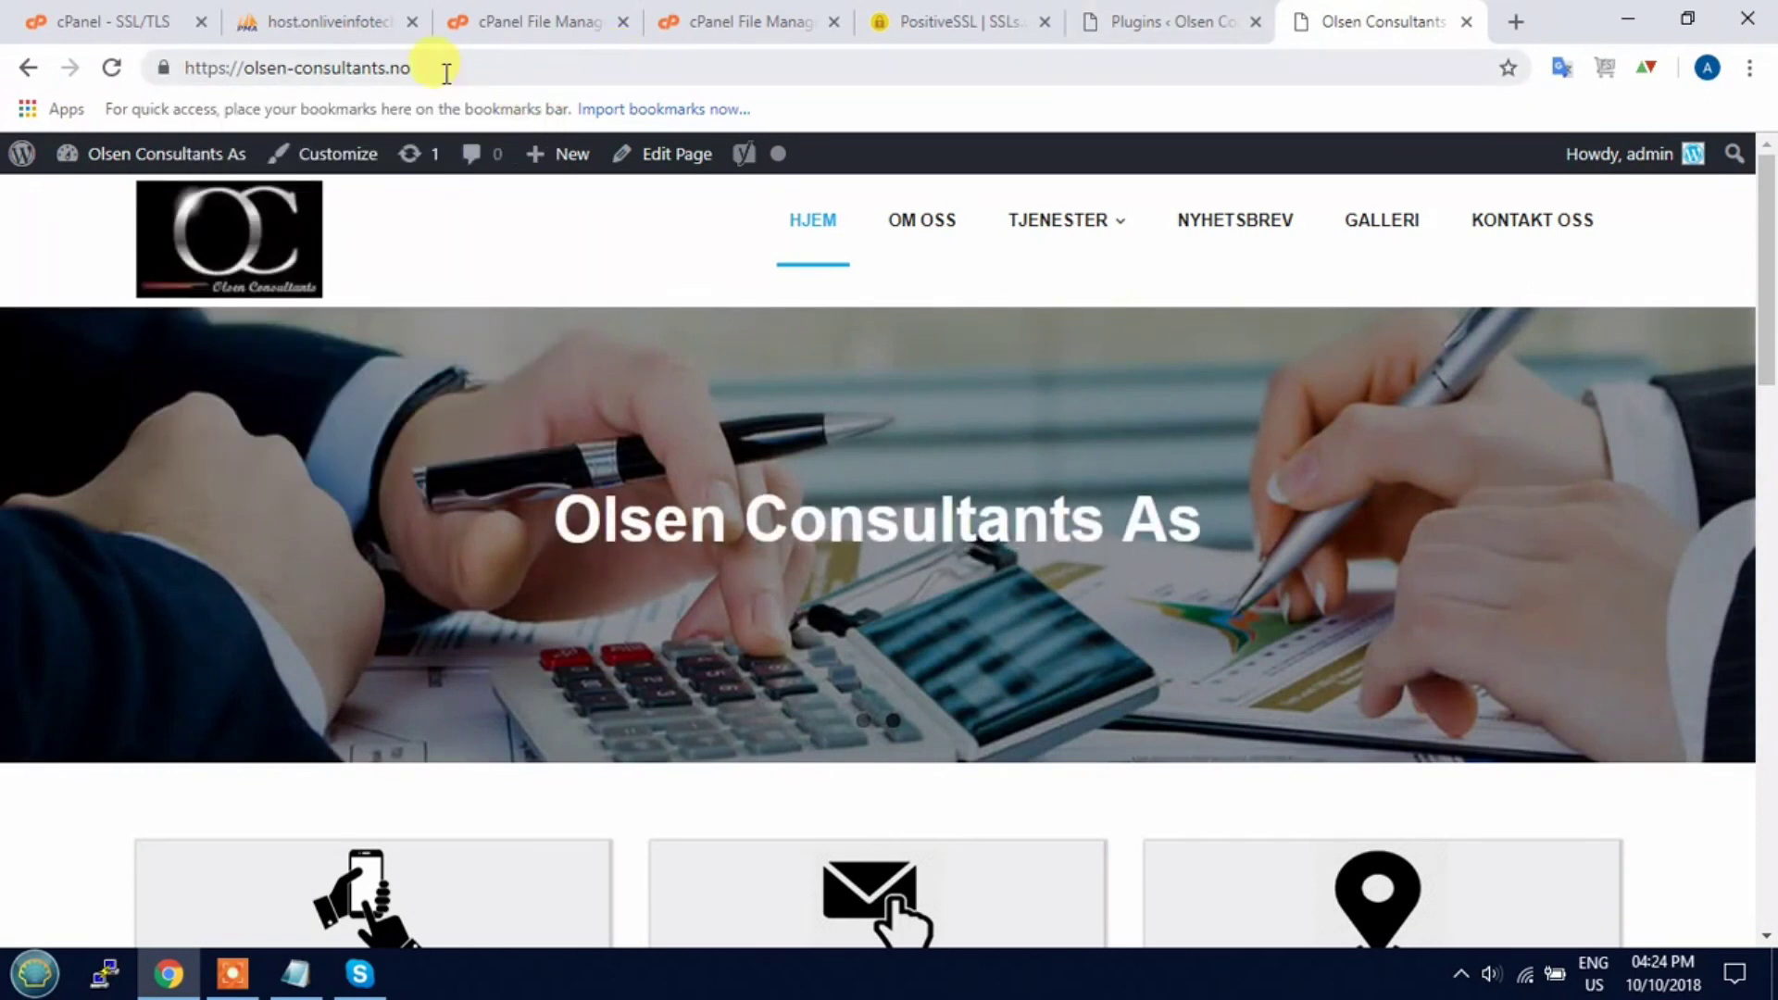
Step: Copy the site's domain name and start an 'ssl chek' search in a new tab
{"action": "left_click_drag", "start_coordinate": [446, 72], "coordinate": [251, 65]}
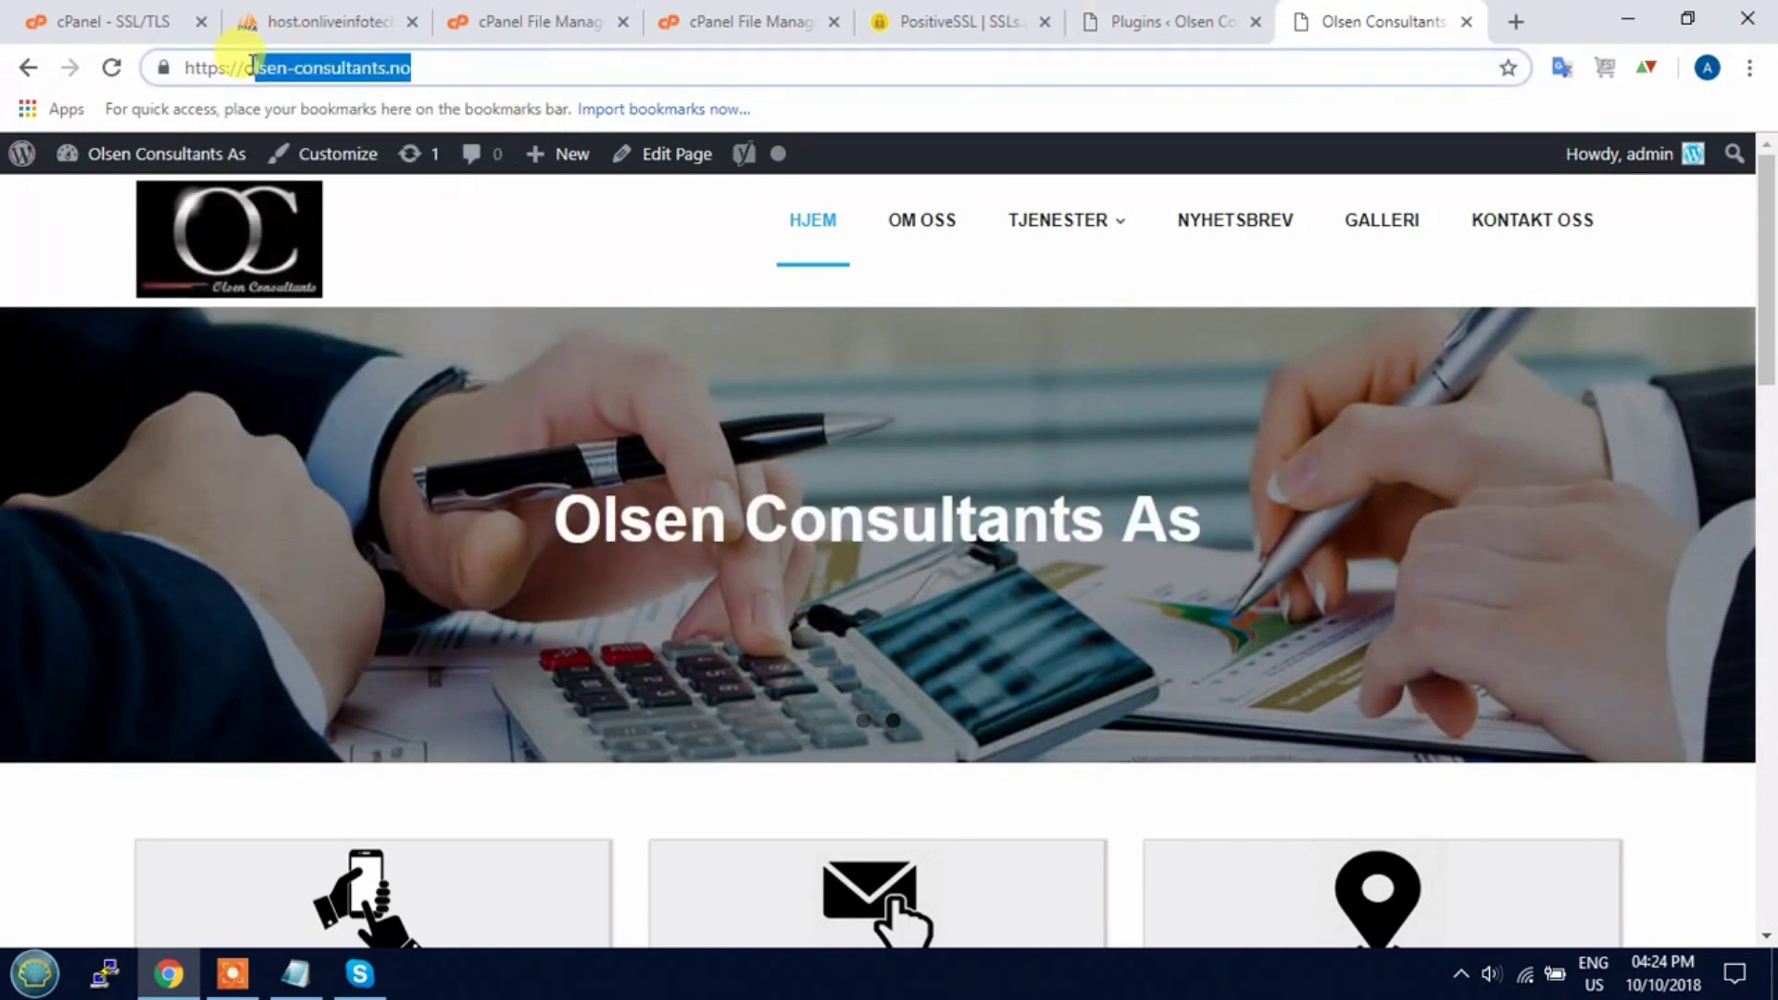
{"action": "left_click", "coordinate": [1516, 21]}
{"action": "type", "text": "ssl "}
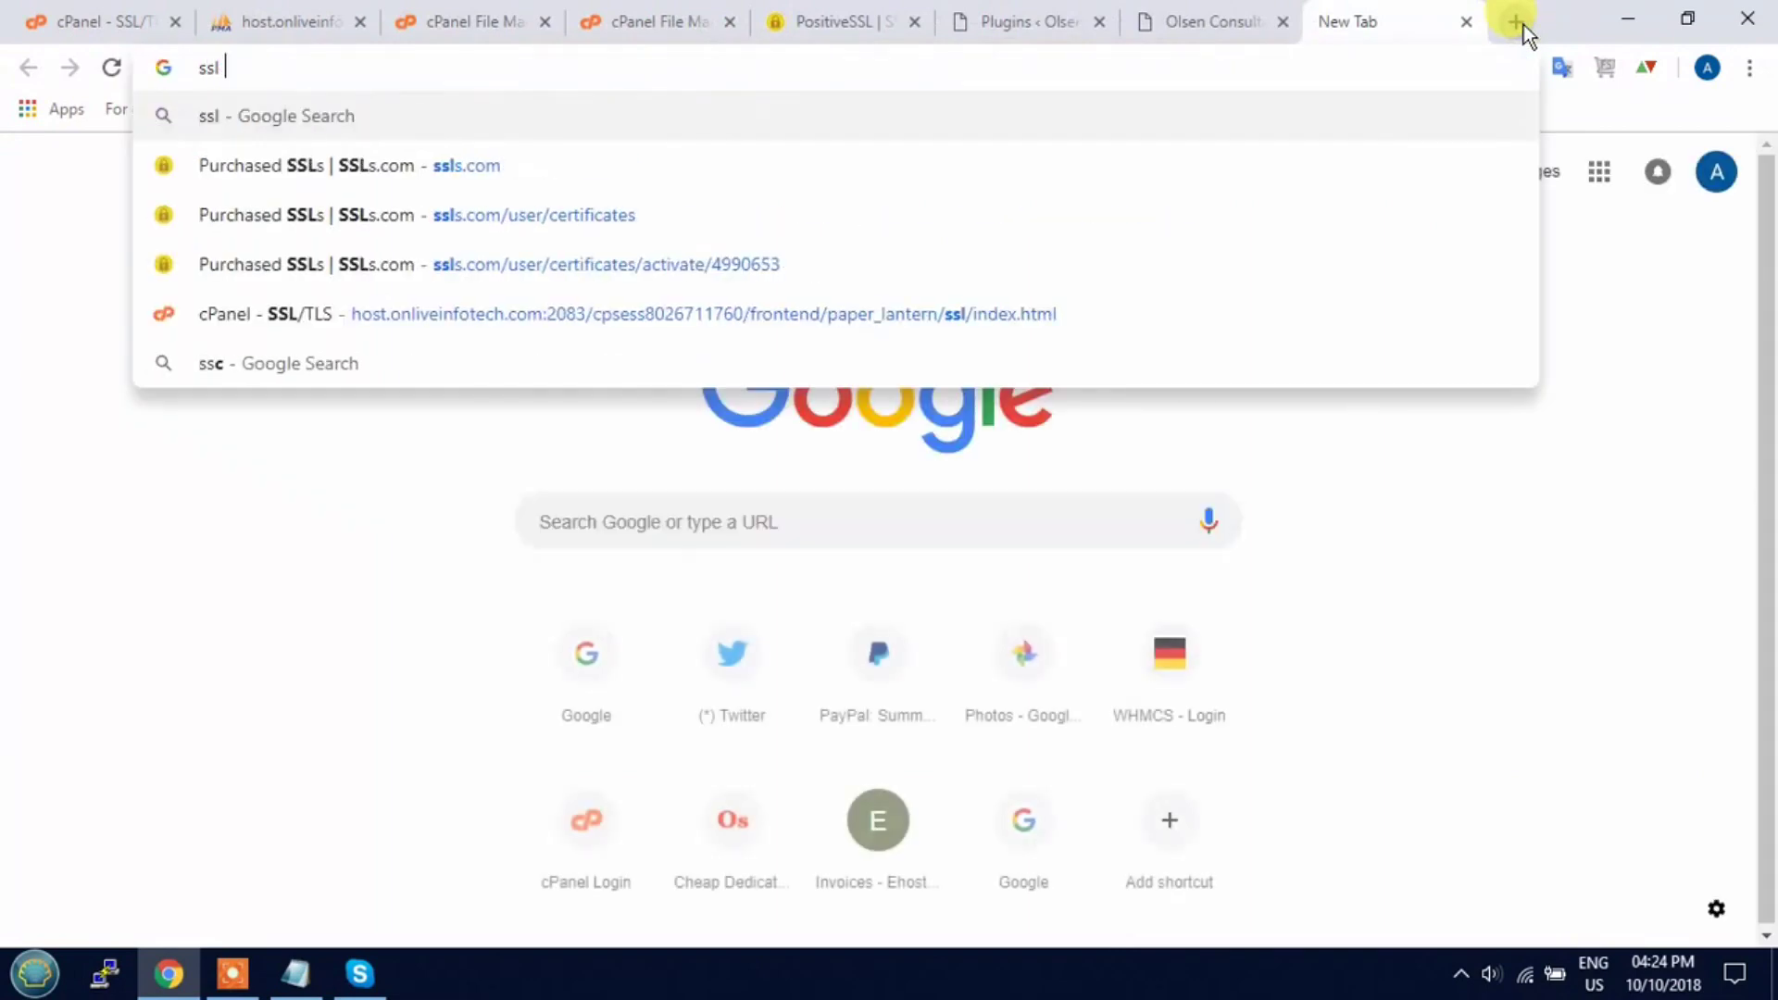
{"action": "type", "text": "chek"}
Step: Correct the search to 'ssl check' and try loading the SSL Shopper certificate checker
{"action": "key", "text": "BackSpace"}
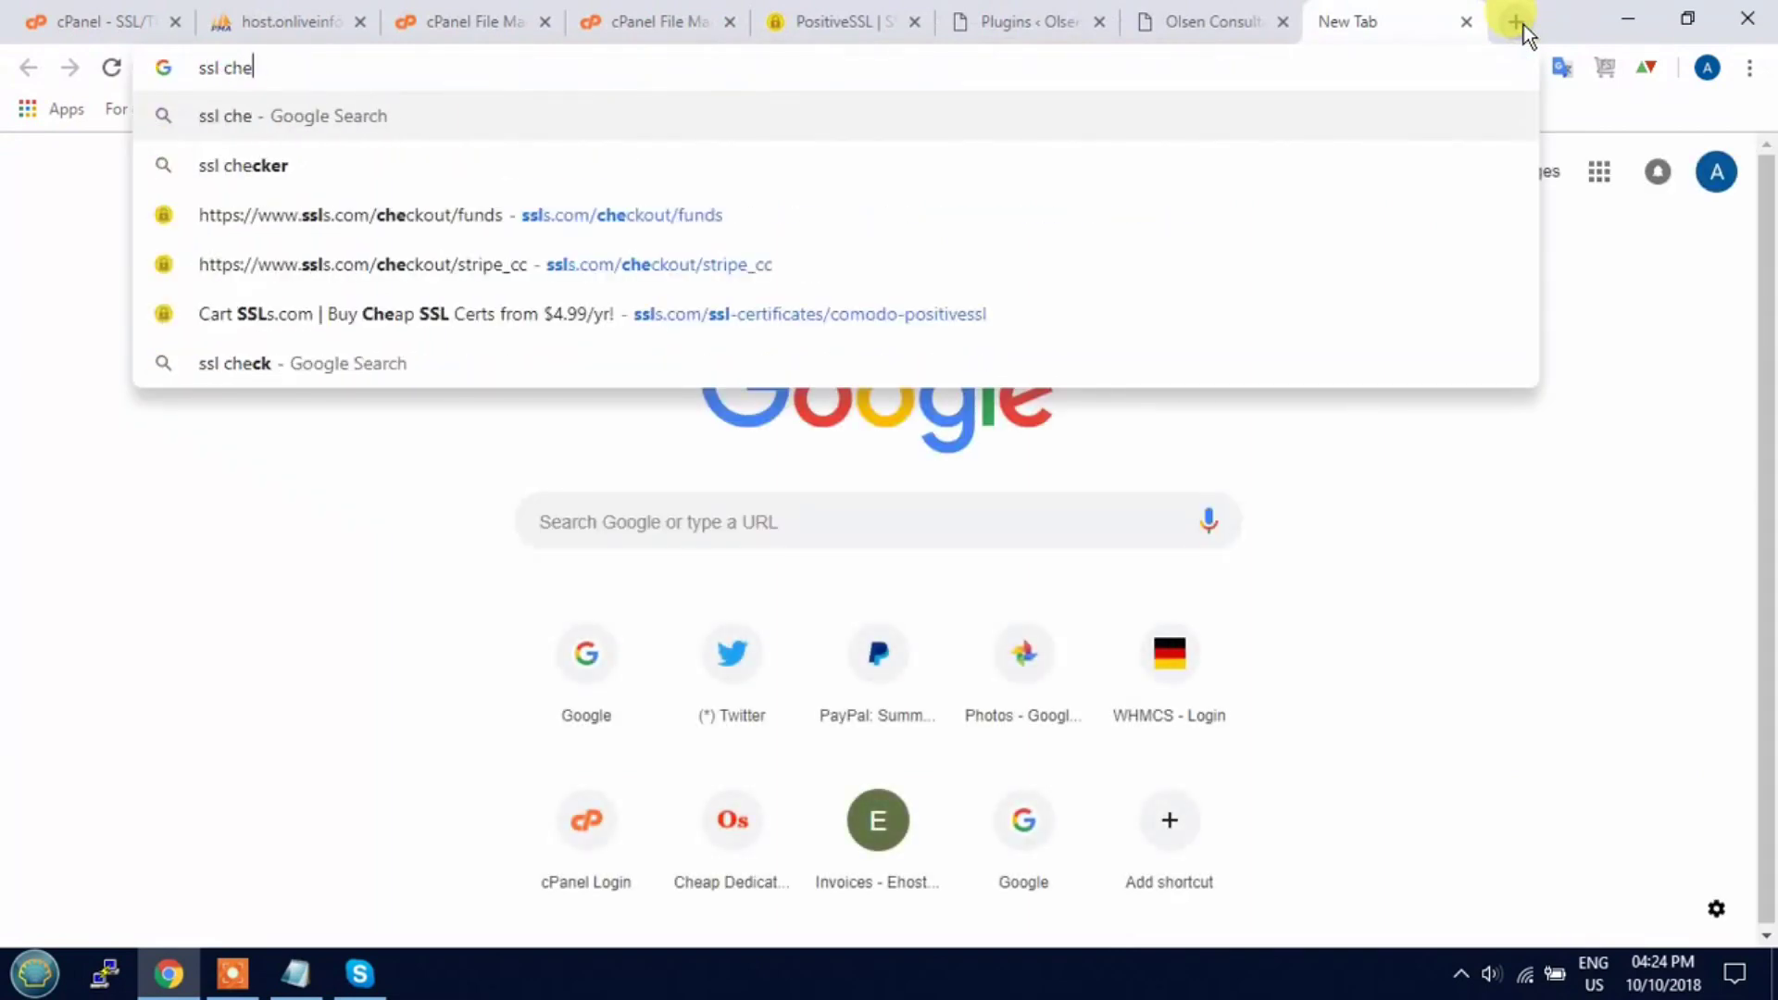
{"action": "type", "text": "ck"}
{"action": "key", "text": "Return"}
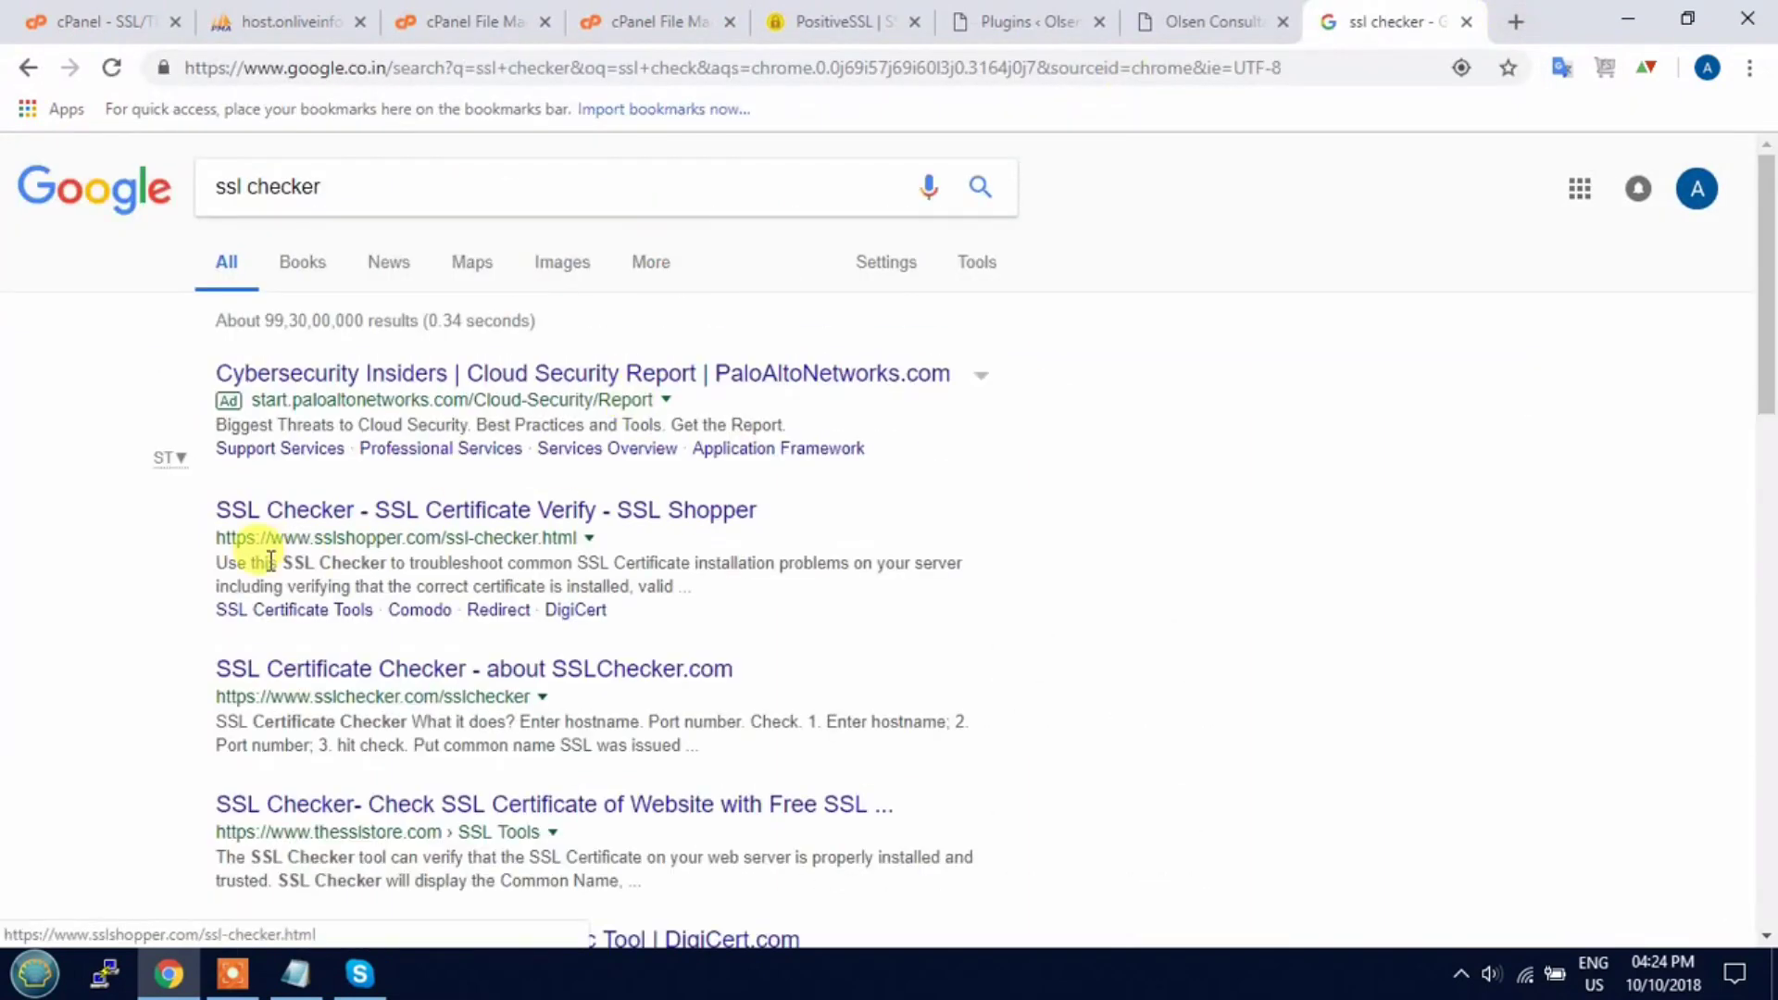
{"action": "left_click", "coordinate": [283, 508]}
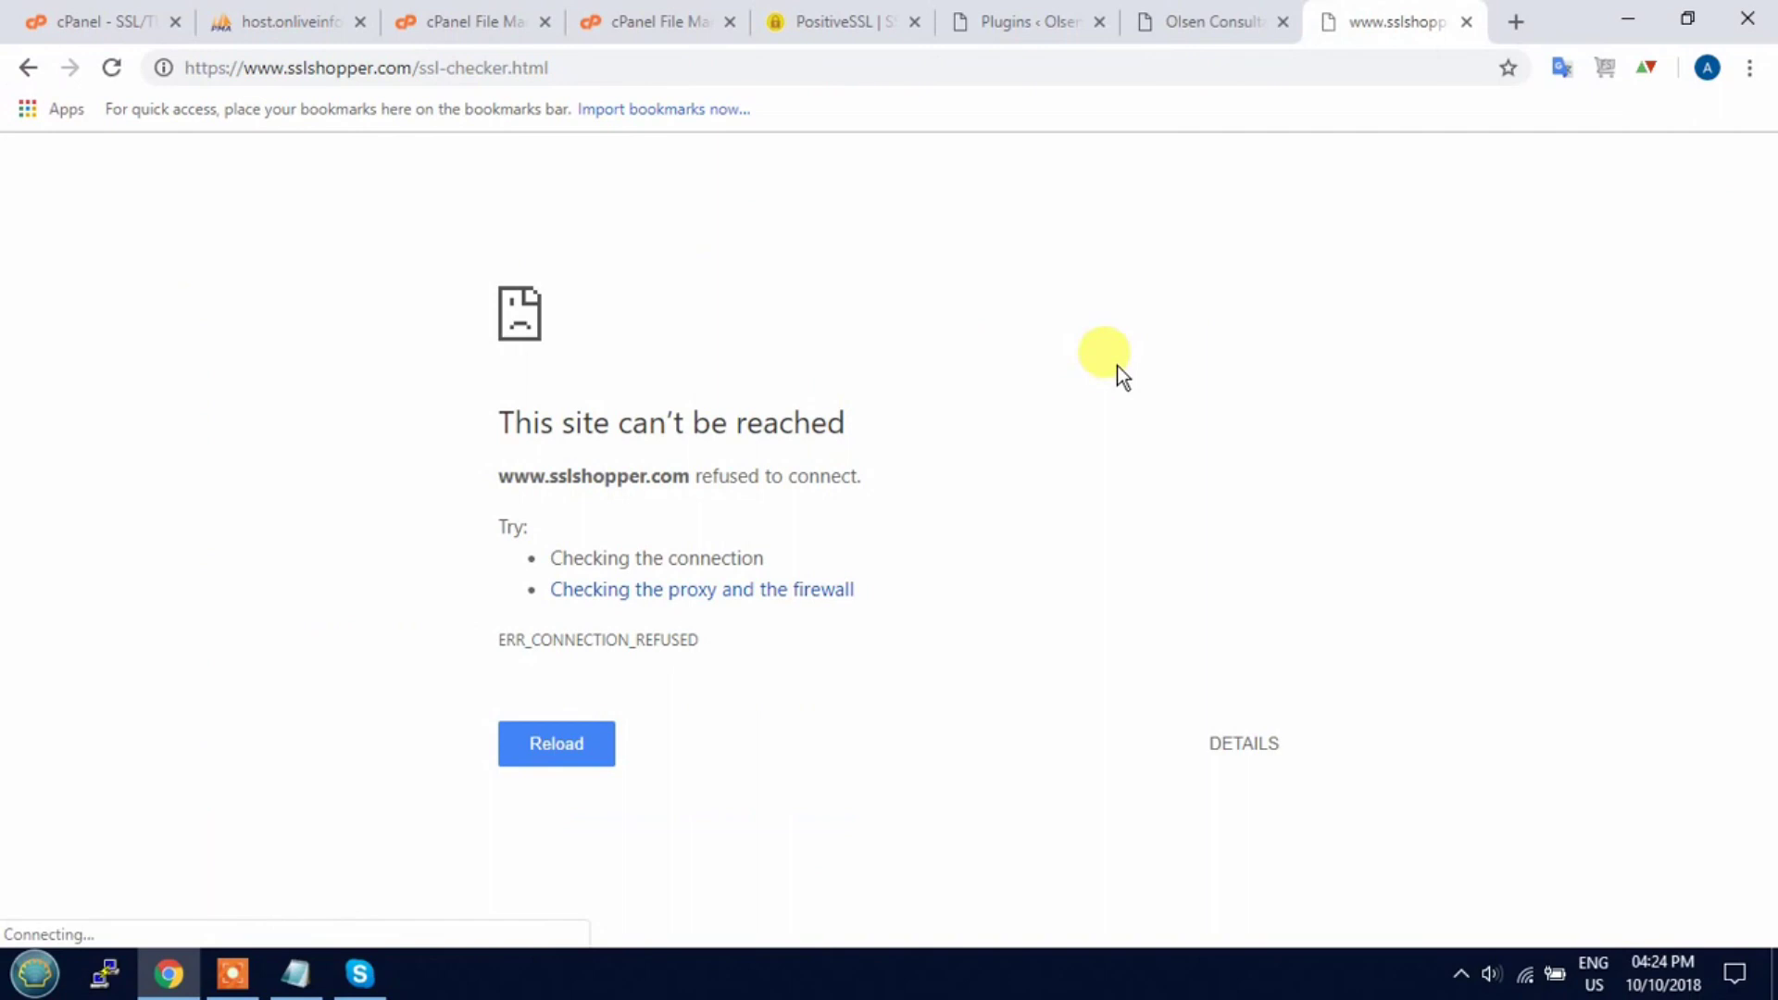
{"action": "right_click", "coordinate": [917, 264]}
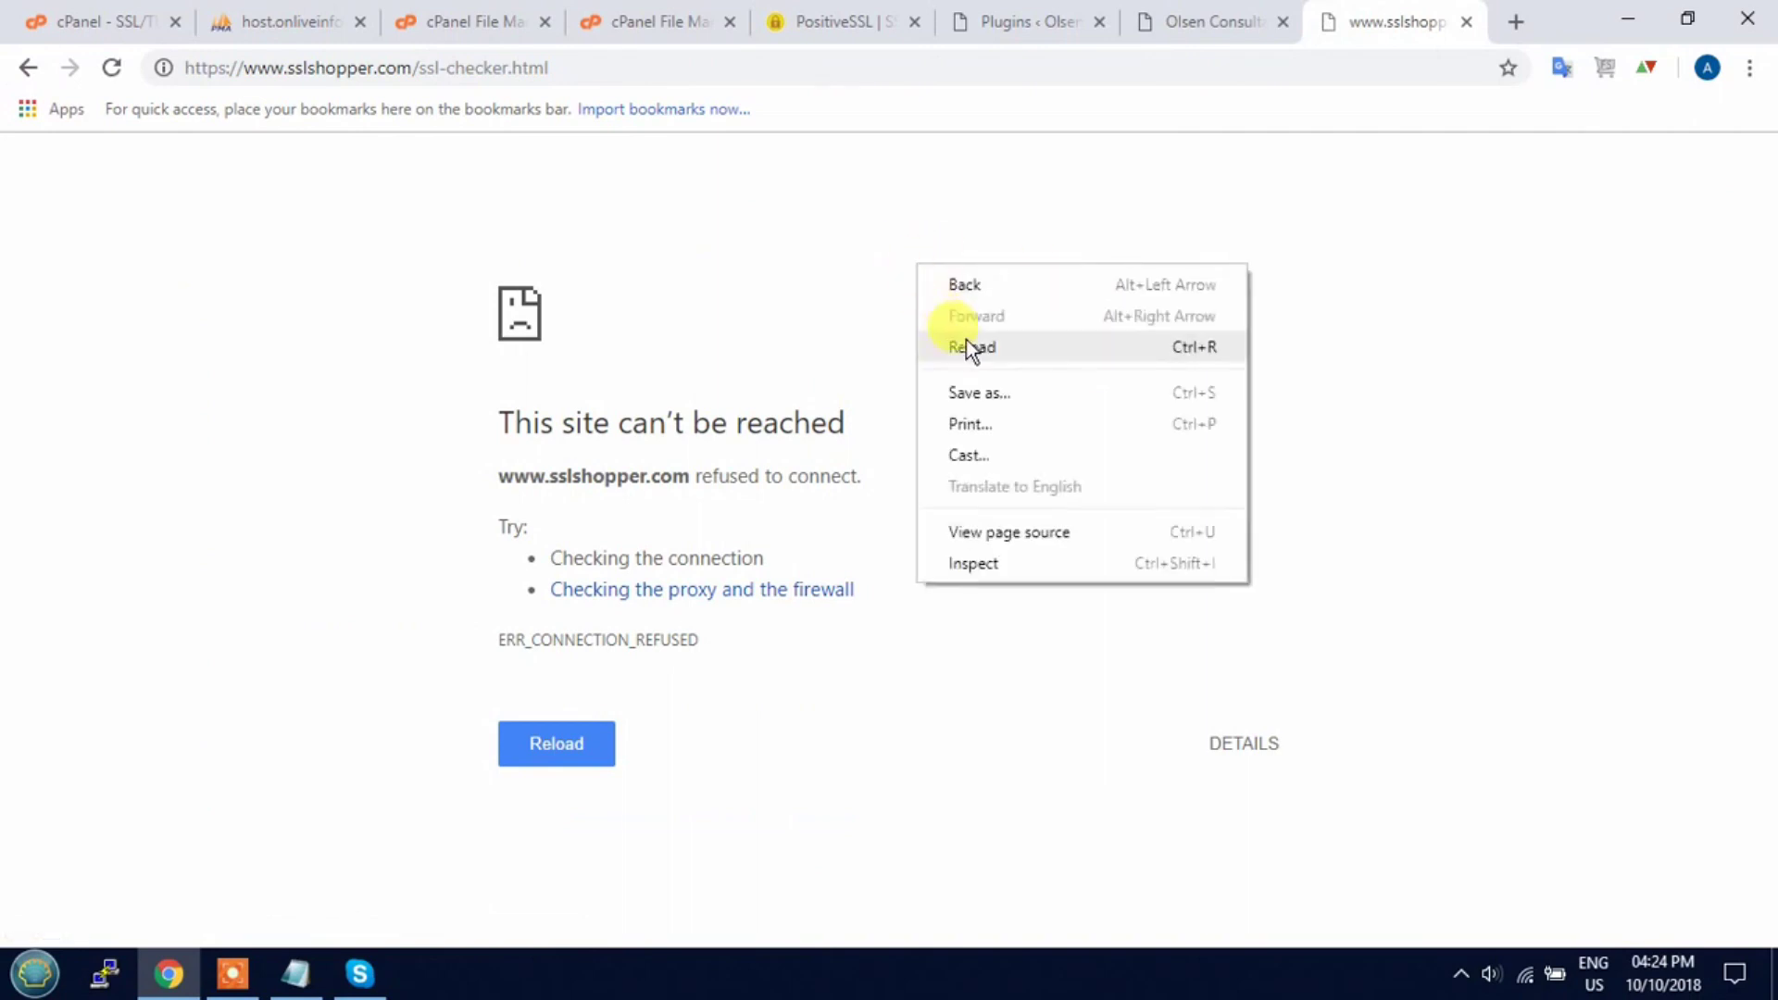
{"action": "left_click", "coordinate": [956, 344]}
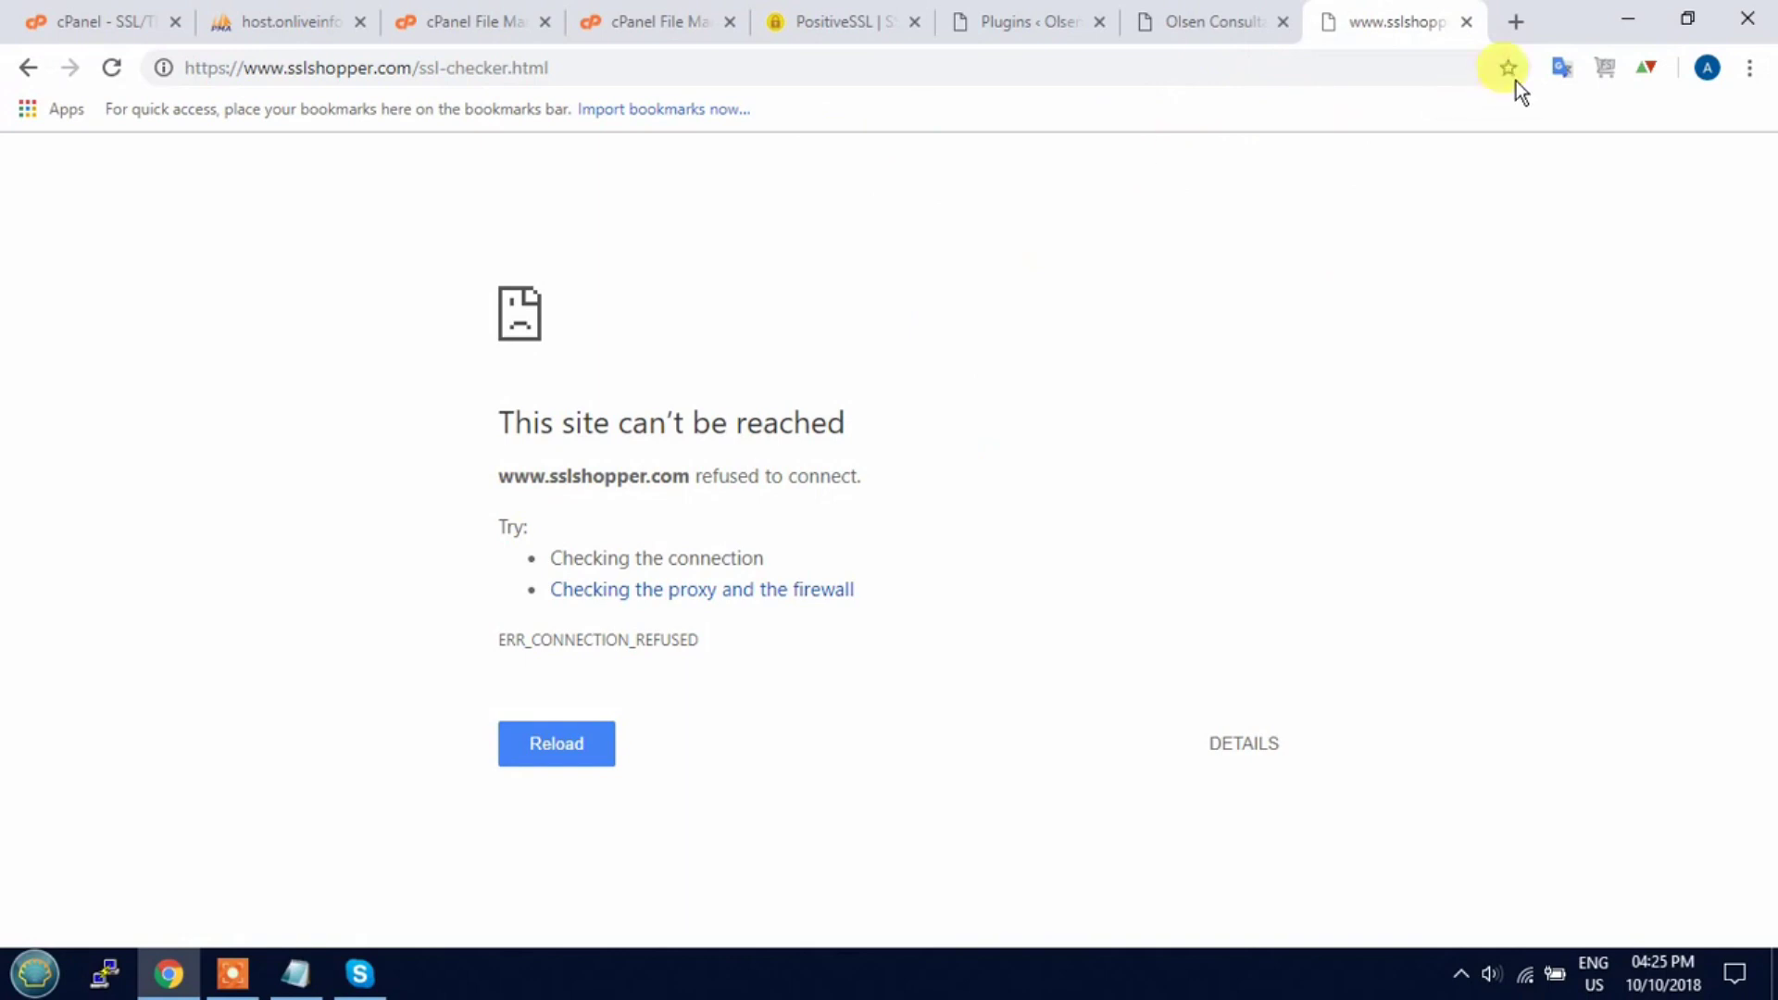
Step: Search 'ssl check' in a new tab and open the Qualys SSL Server Test page
{"action": "left_click", "coordinate": [1515, 35]}
{"action": "type", "text": "ssl "}
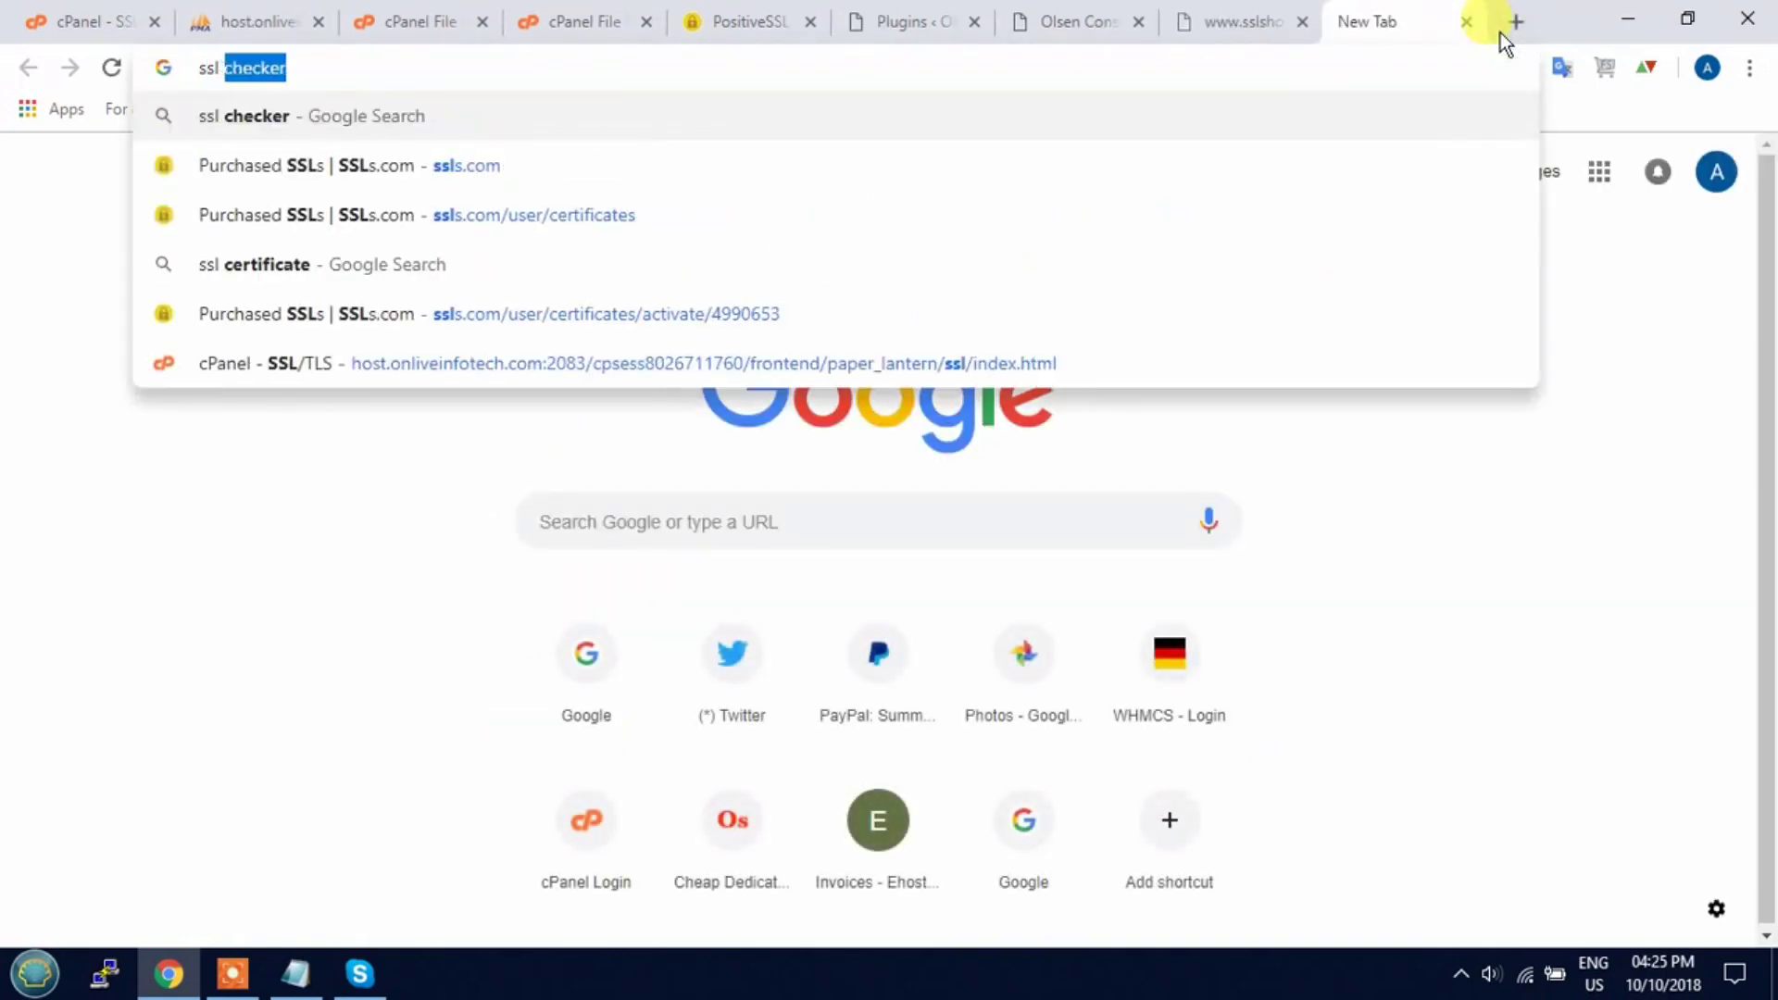
{"action": "type", "text": "check"}
{"action": "key", "text": "Return"}
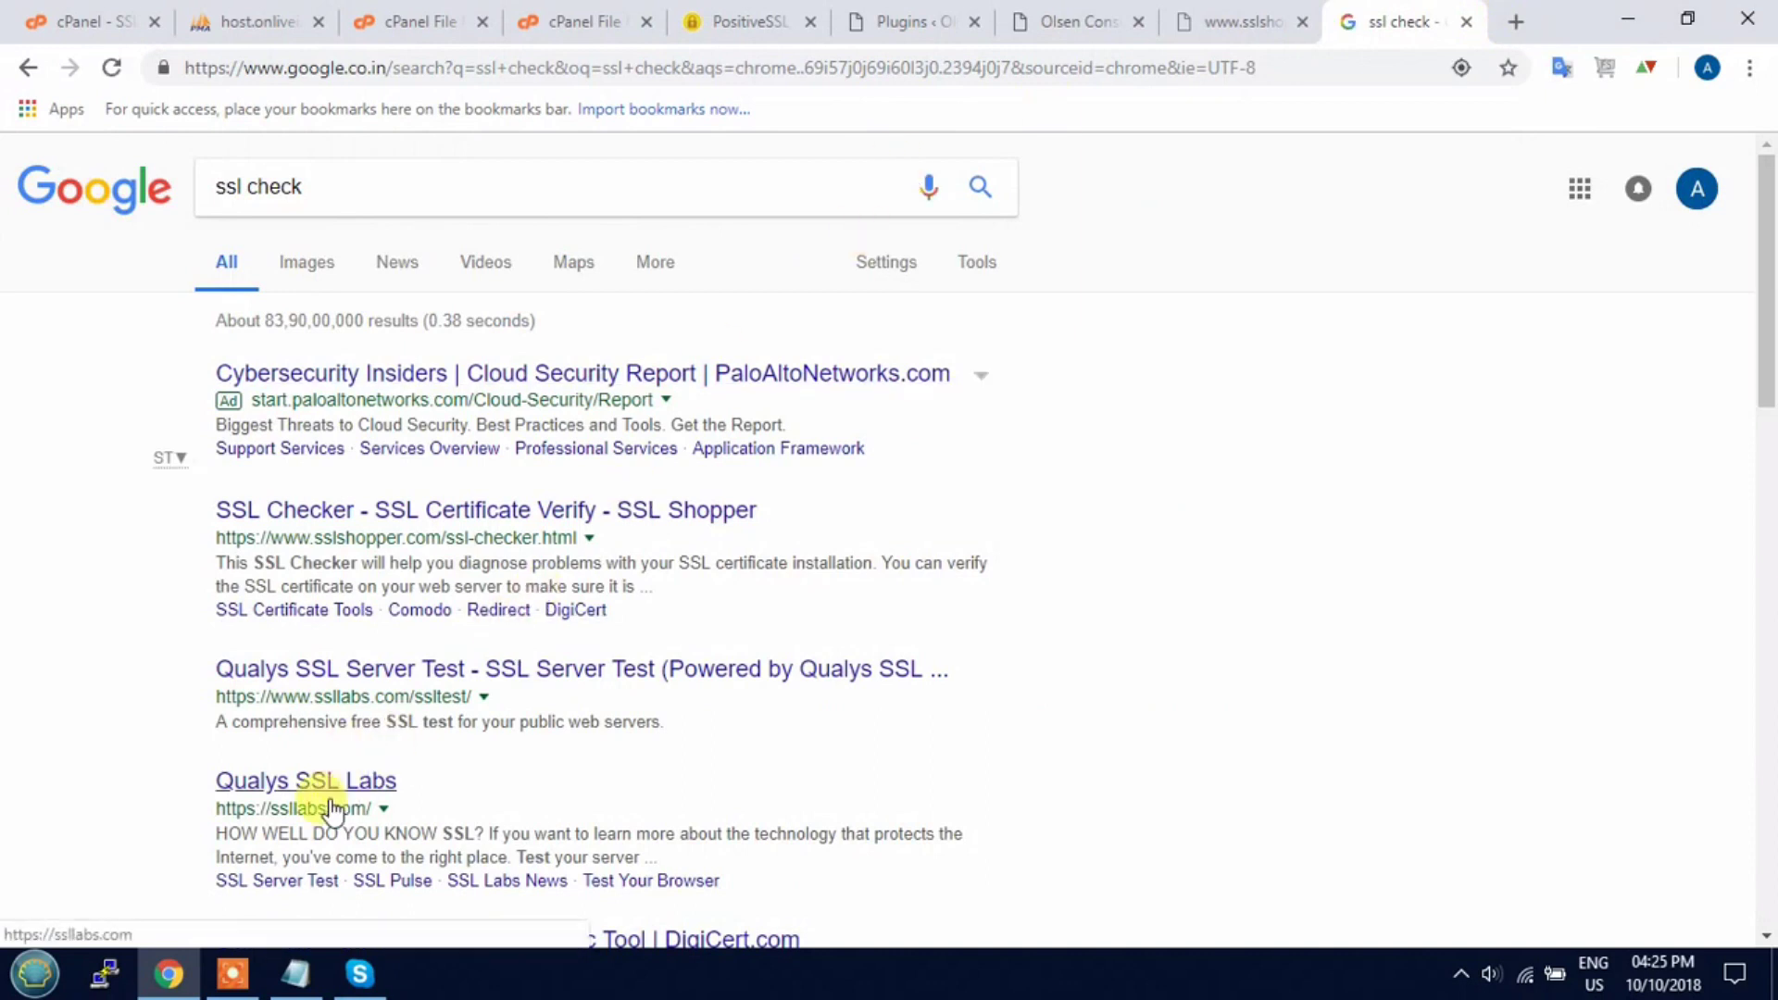
{"action": "left_click", "coordinate": [460, 685], "text": "ctrl"}
{"action": "scroll", "coordinate": [673, 545], "scroll_direction": "down", "scroll_amount": 8}
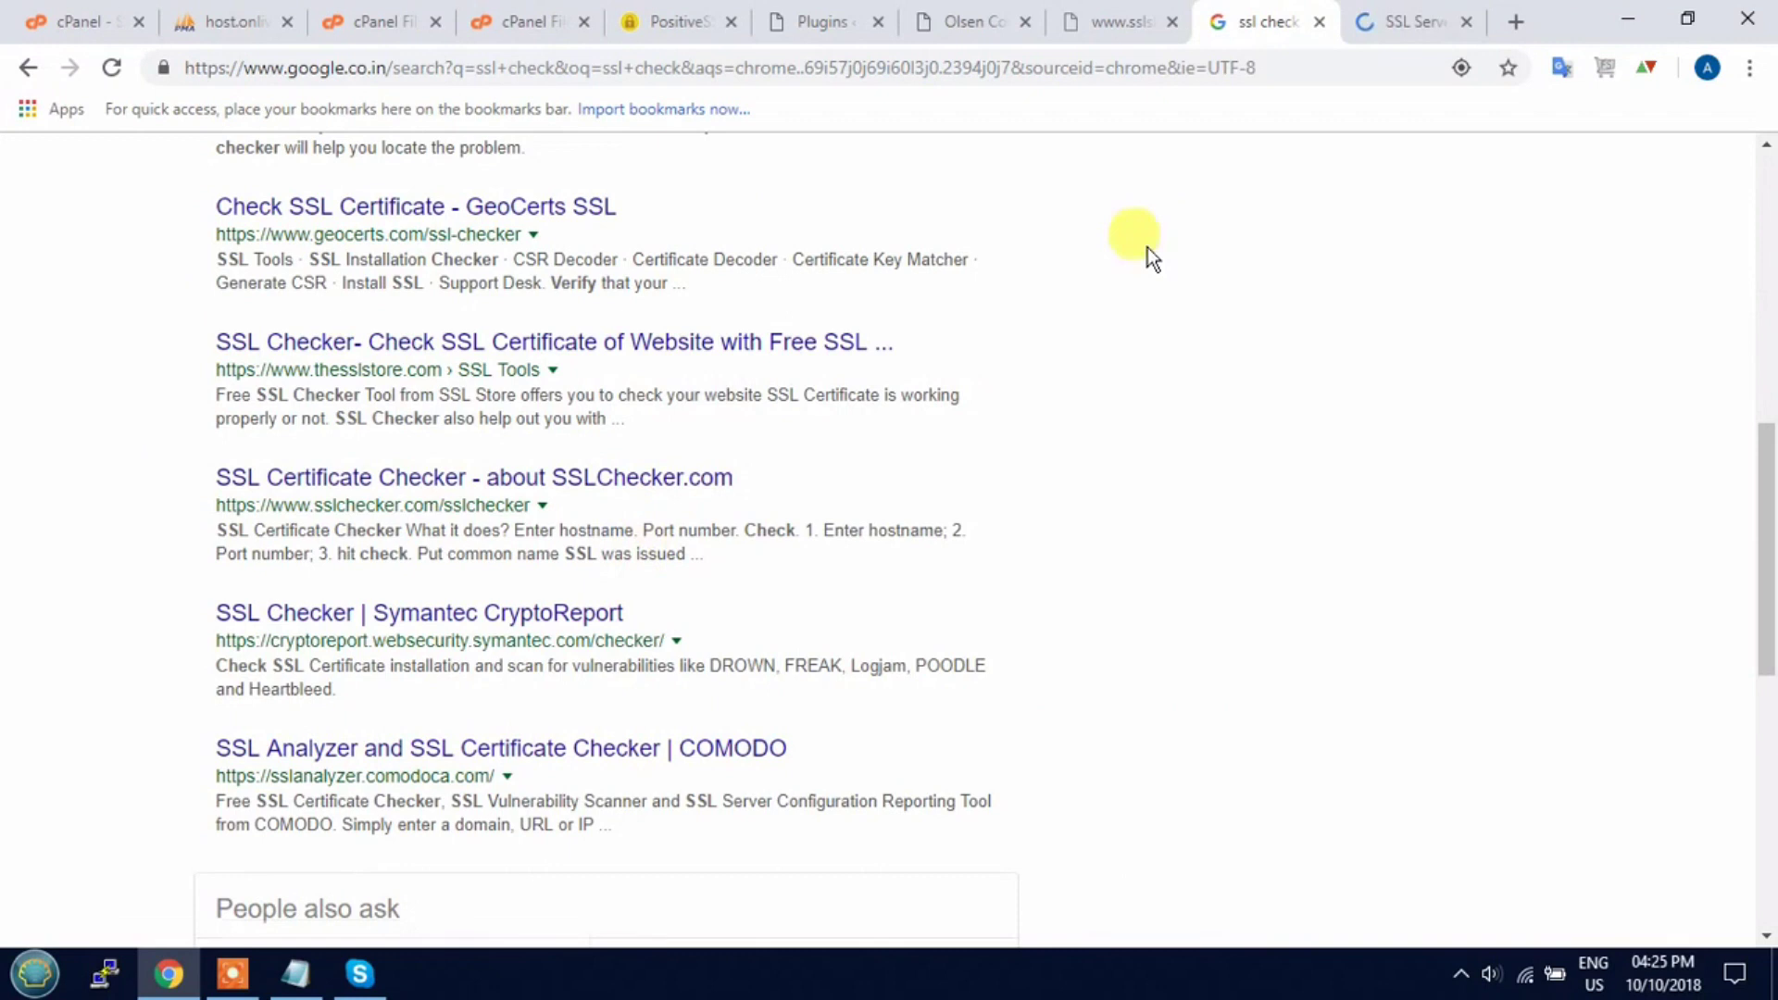
{"action": "left_click", "coordinate": [1417, 21]}
Step: Paste the domain into Hostname, correcting it to olsen-consultants.no, and run the test
{"action": "left_click", "coordinate": [774, 578]}
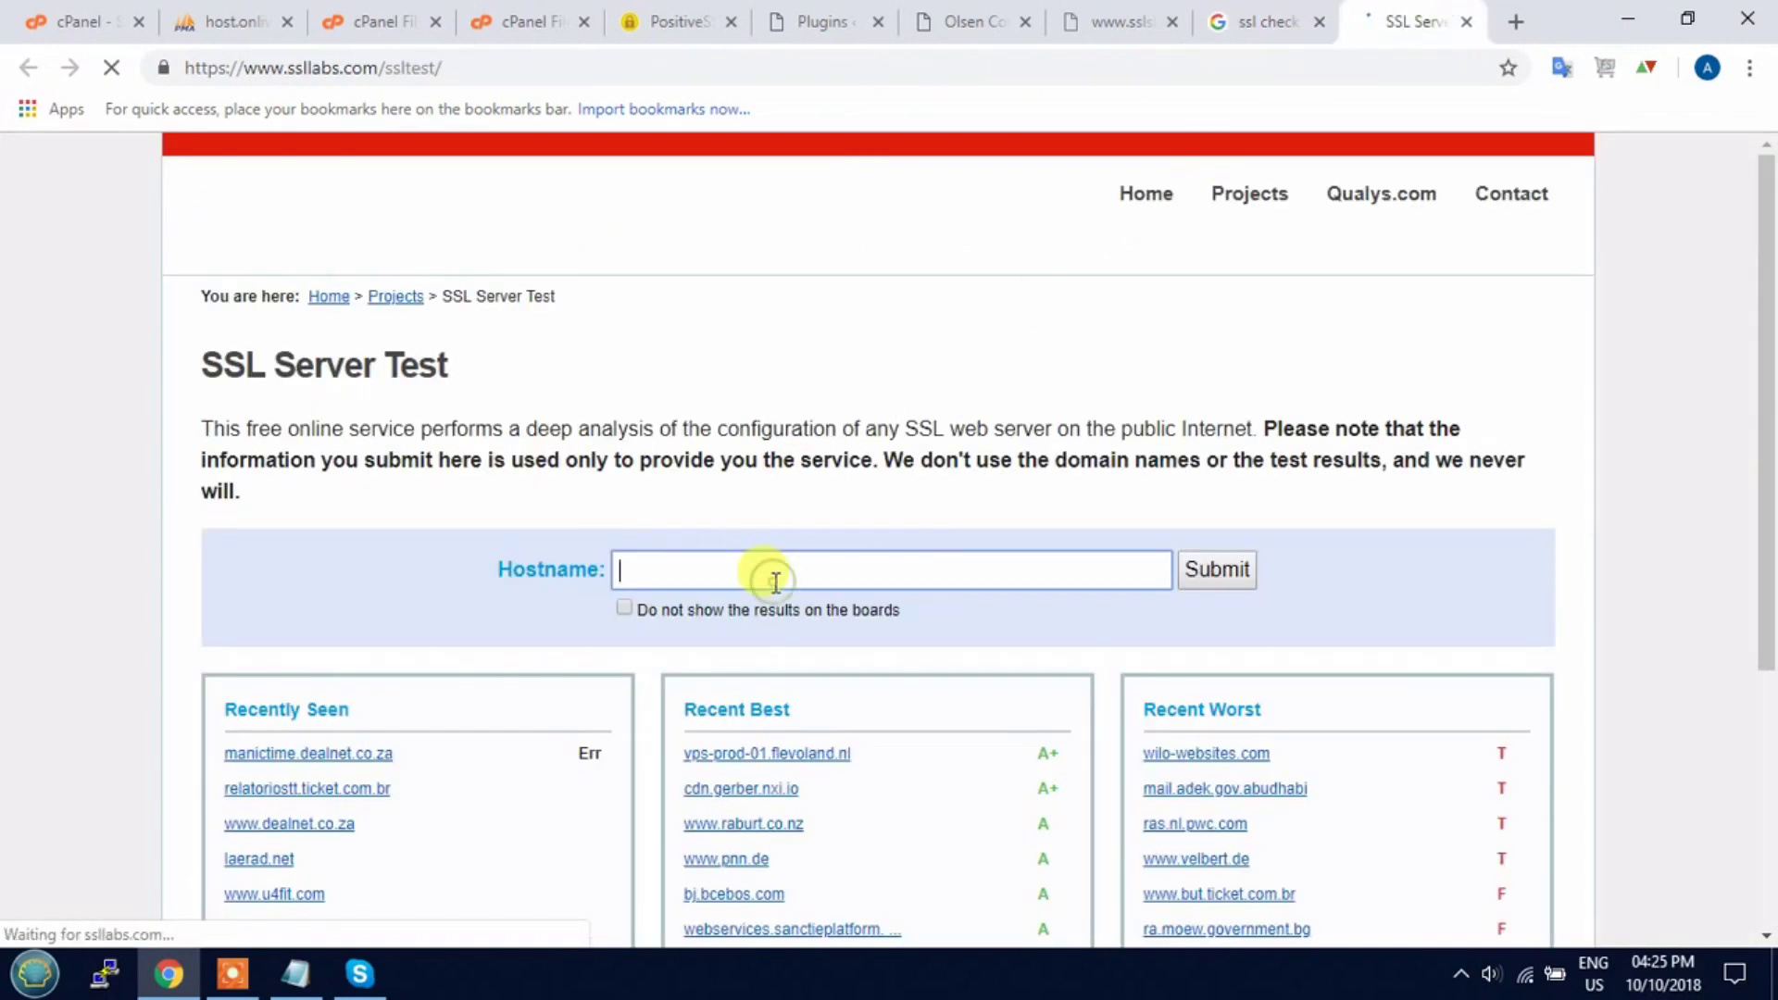
{"action": "type", "text": "lsen-consultants.no"}
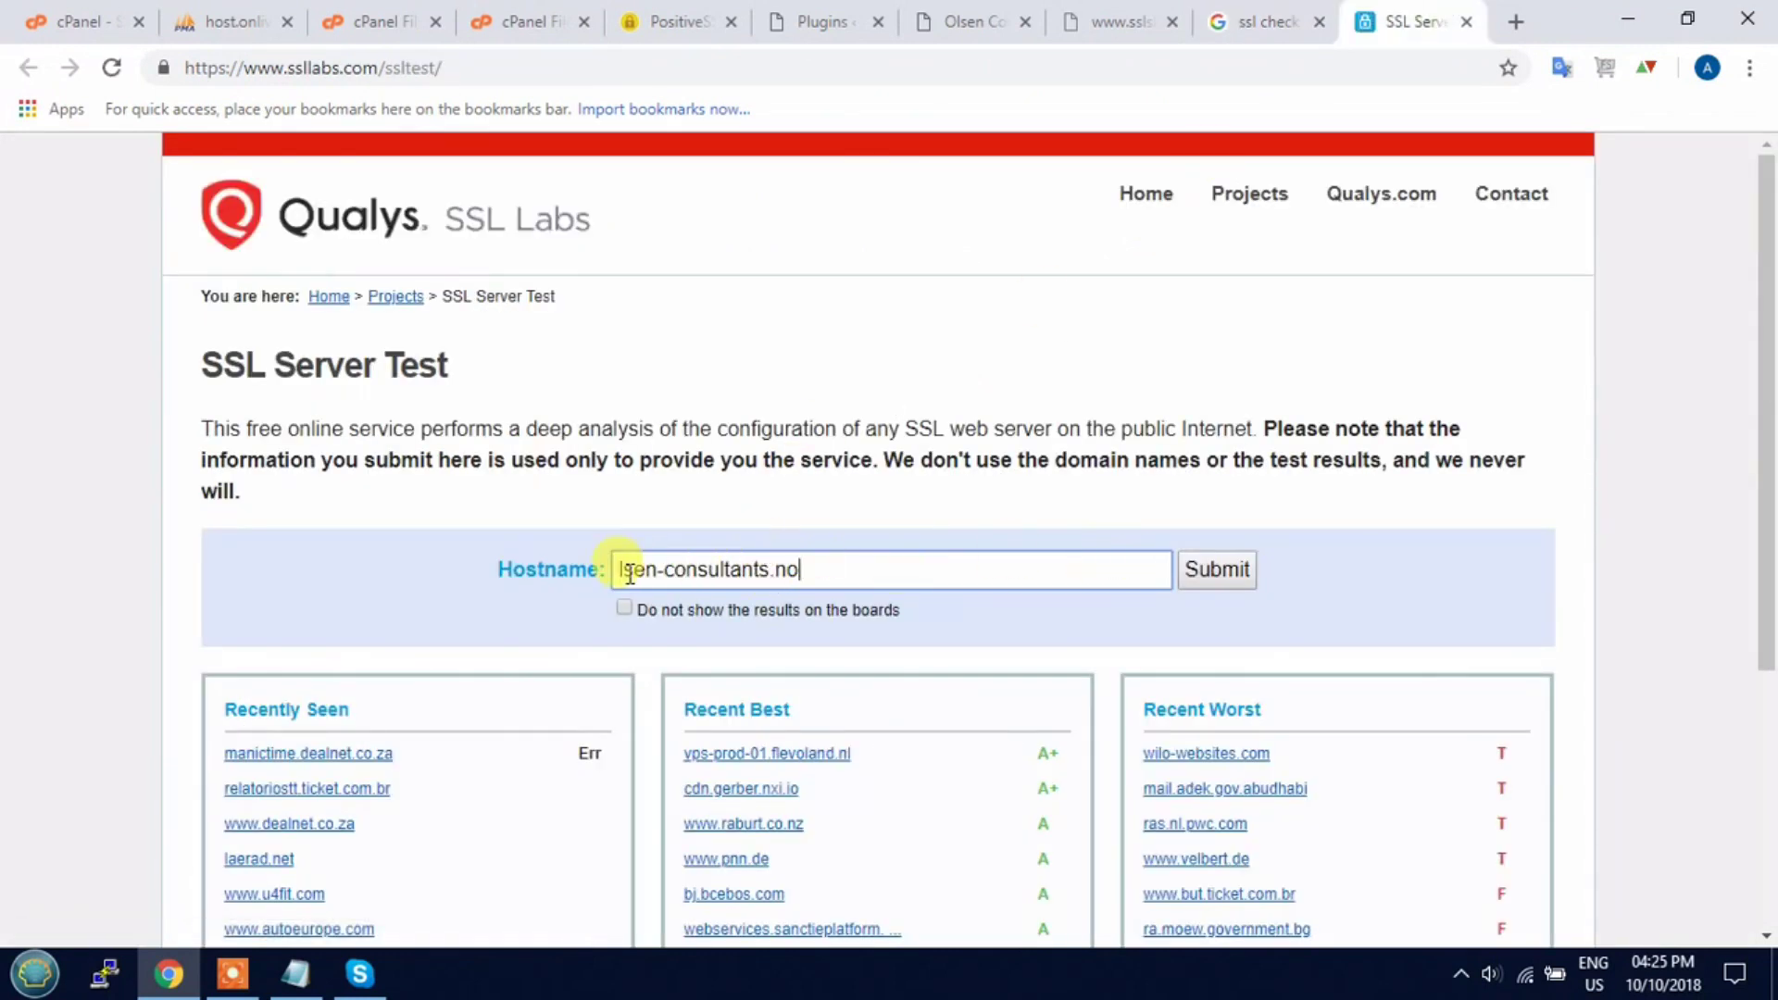
{"action": "left_click", "coordinate": [619, 570]}
{"action": "type", "text": "o"}
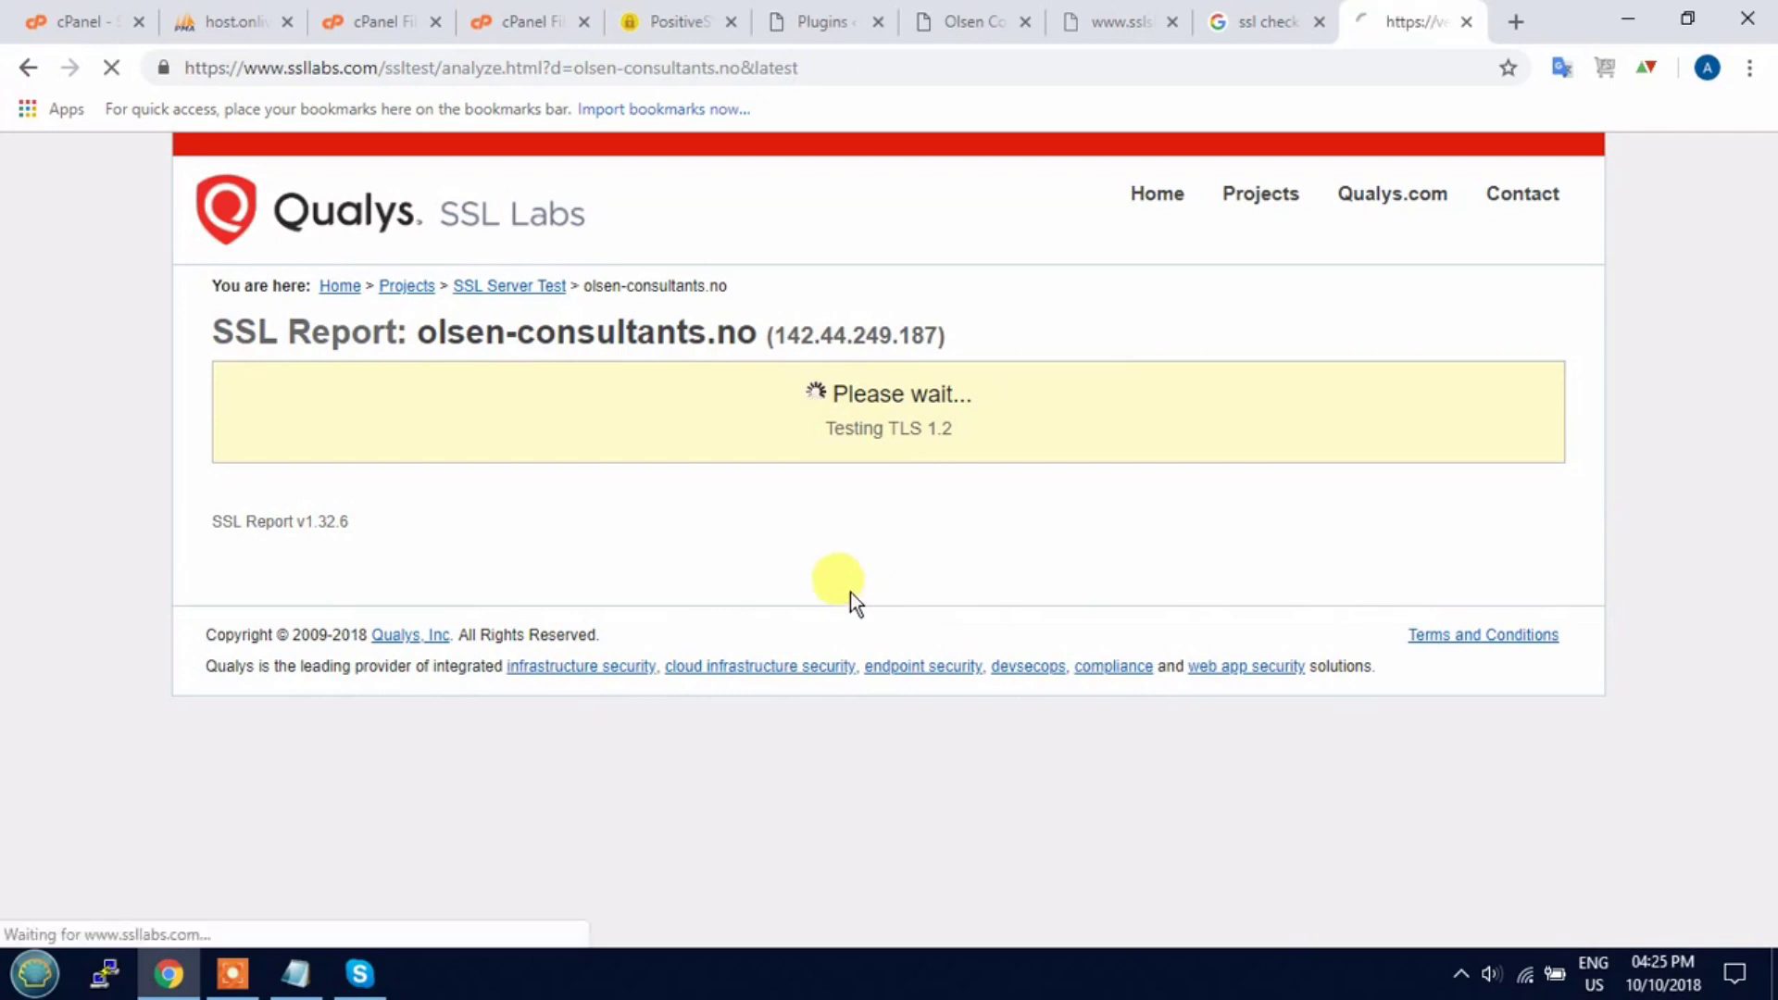
Step: Review the report's IP address, signature algorithm, RSA 2048-bit key and 10 Oct 2019 expiry
{"action": "left_click_drag", "start_coordinate": [771, 334], "coordinate": [946, 342]}
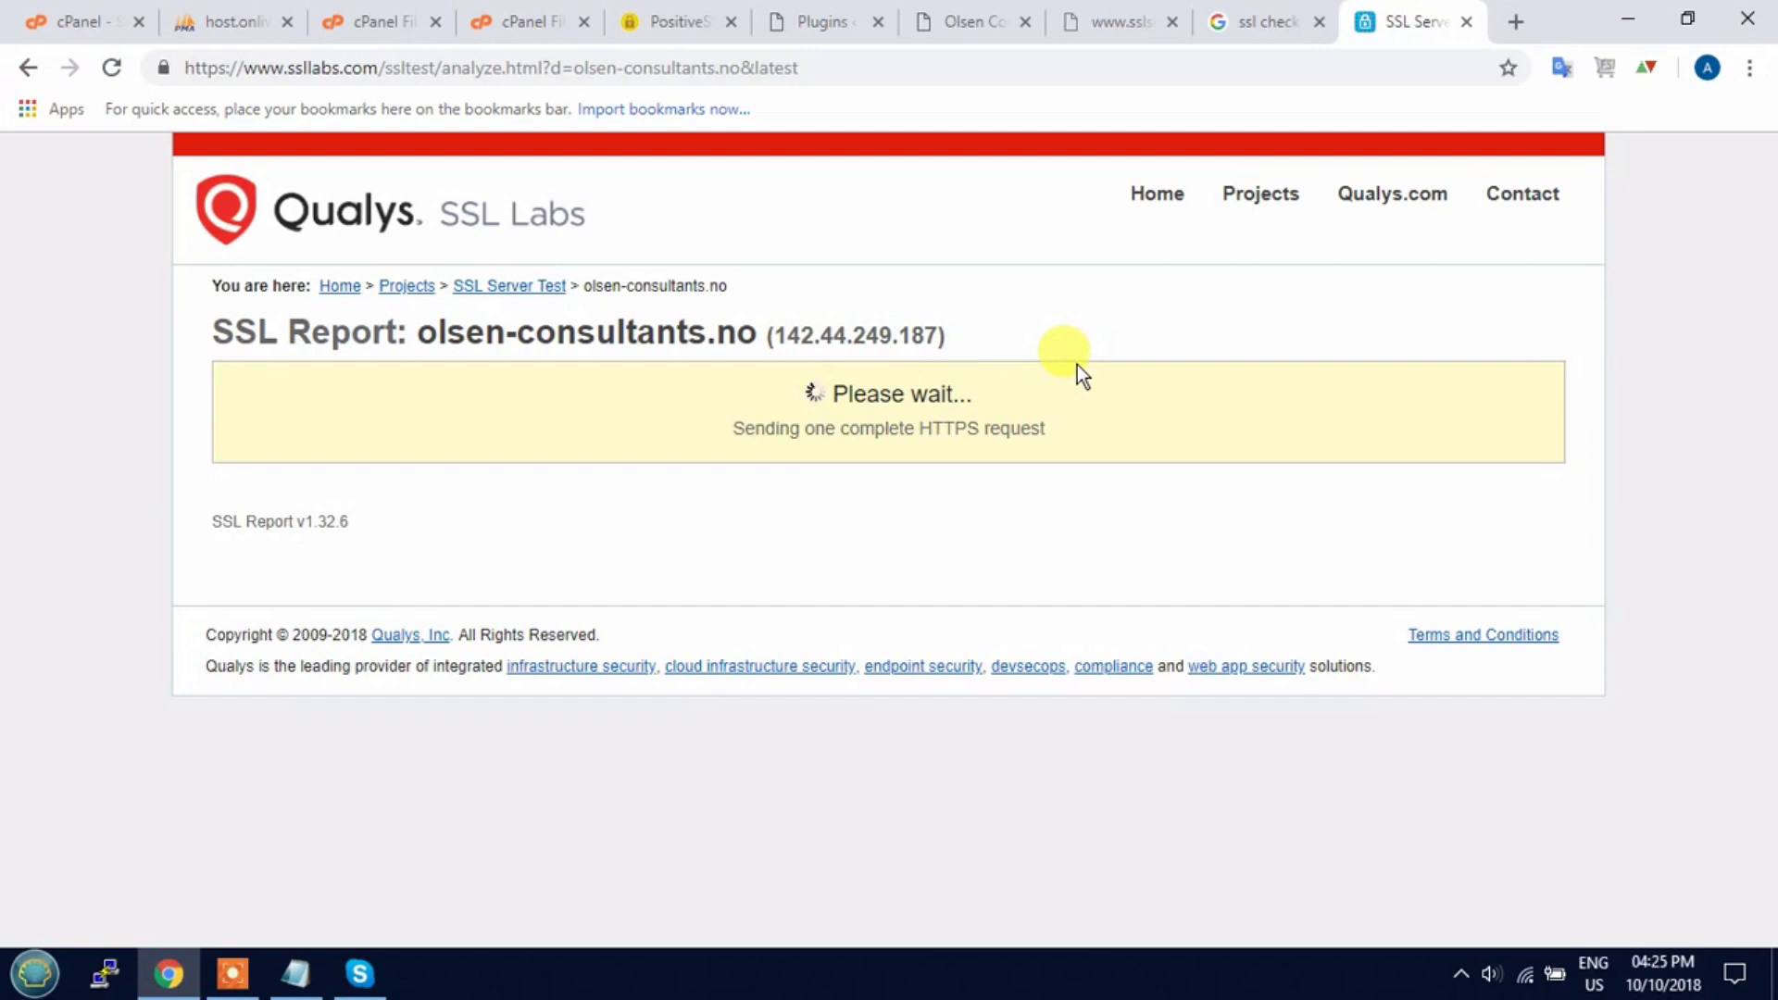
{"action": "scroll", "coordinate": [959, 571], "scroll_direction": "down", "scroll_amount": 5}
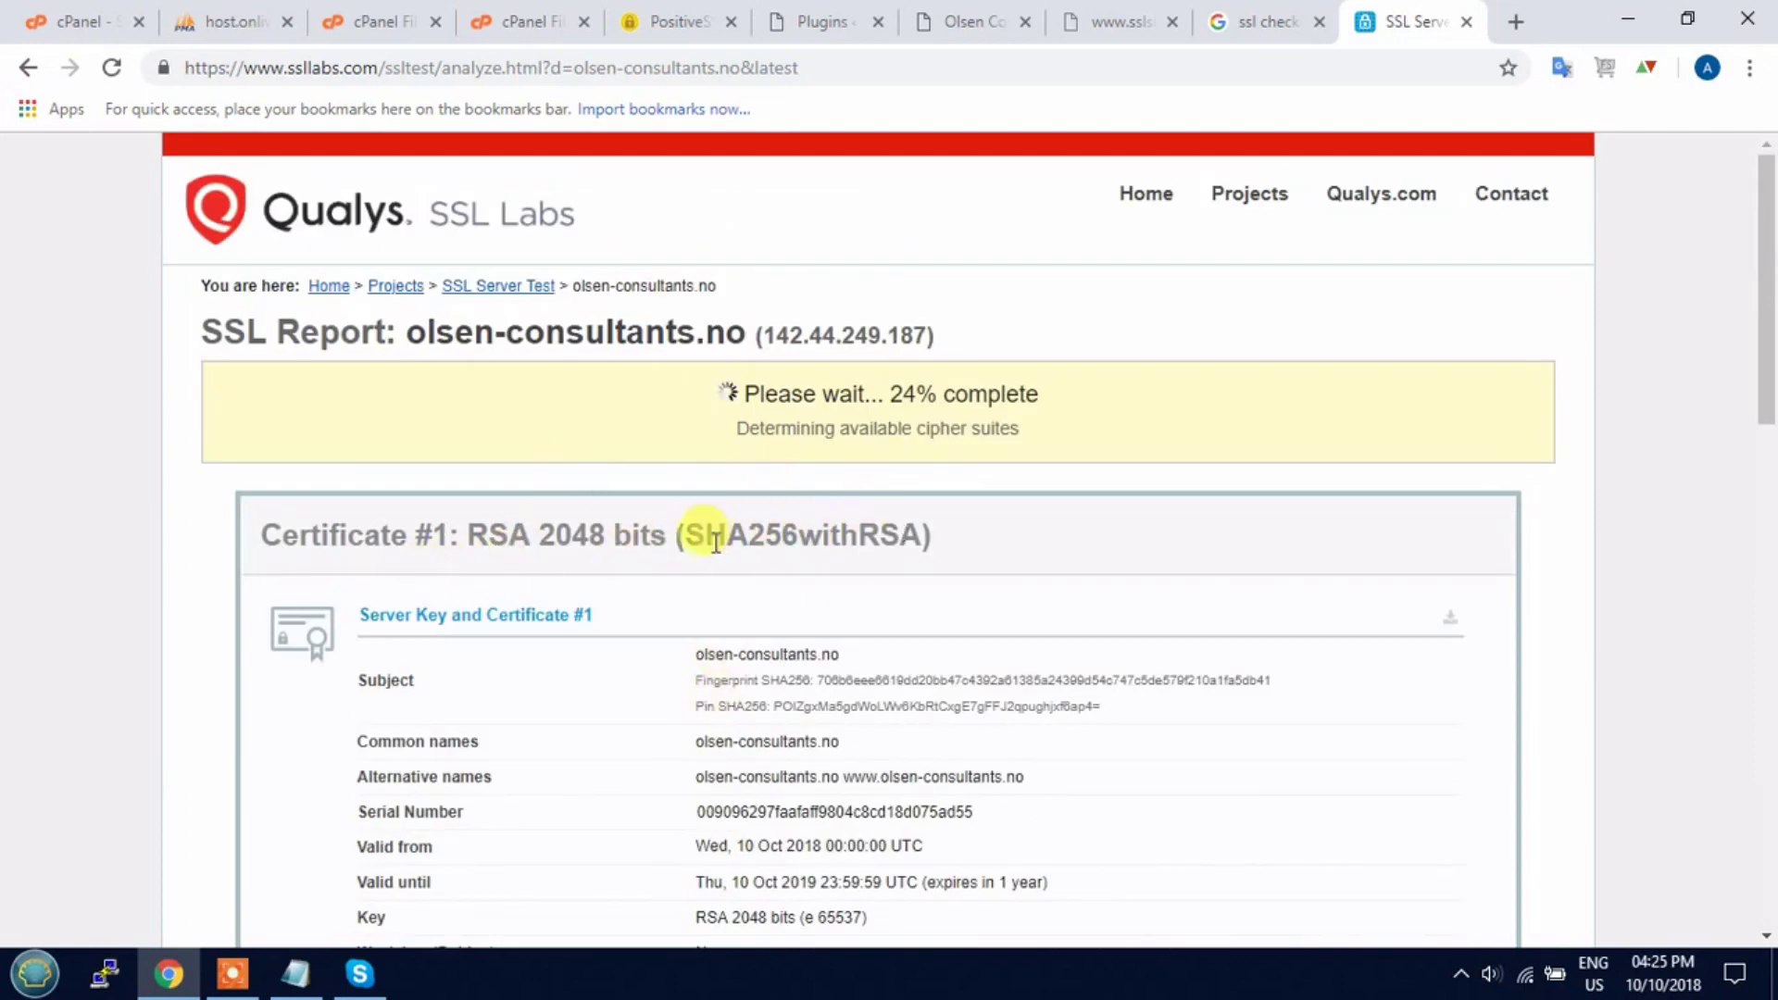
{"action": "left_click_drag", "start_coordinate": [685, 536], "coordinate": [797, 535]}
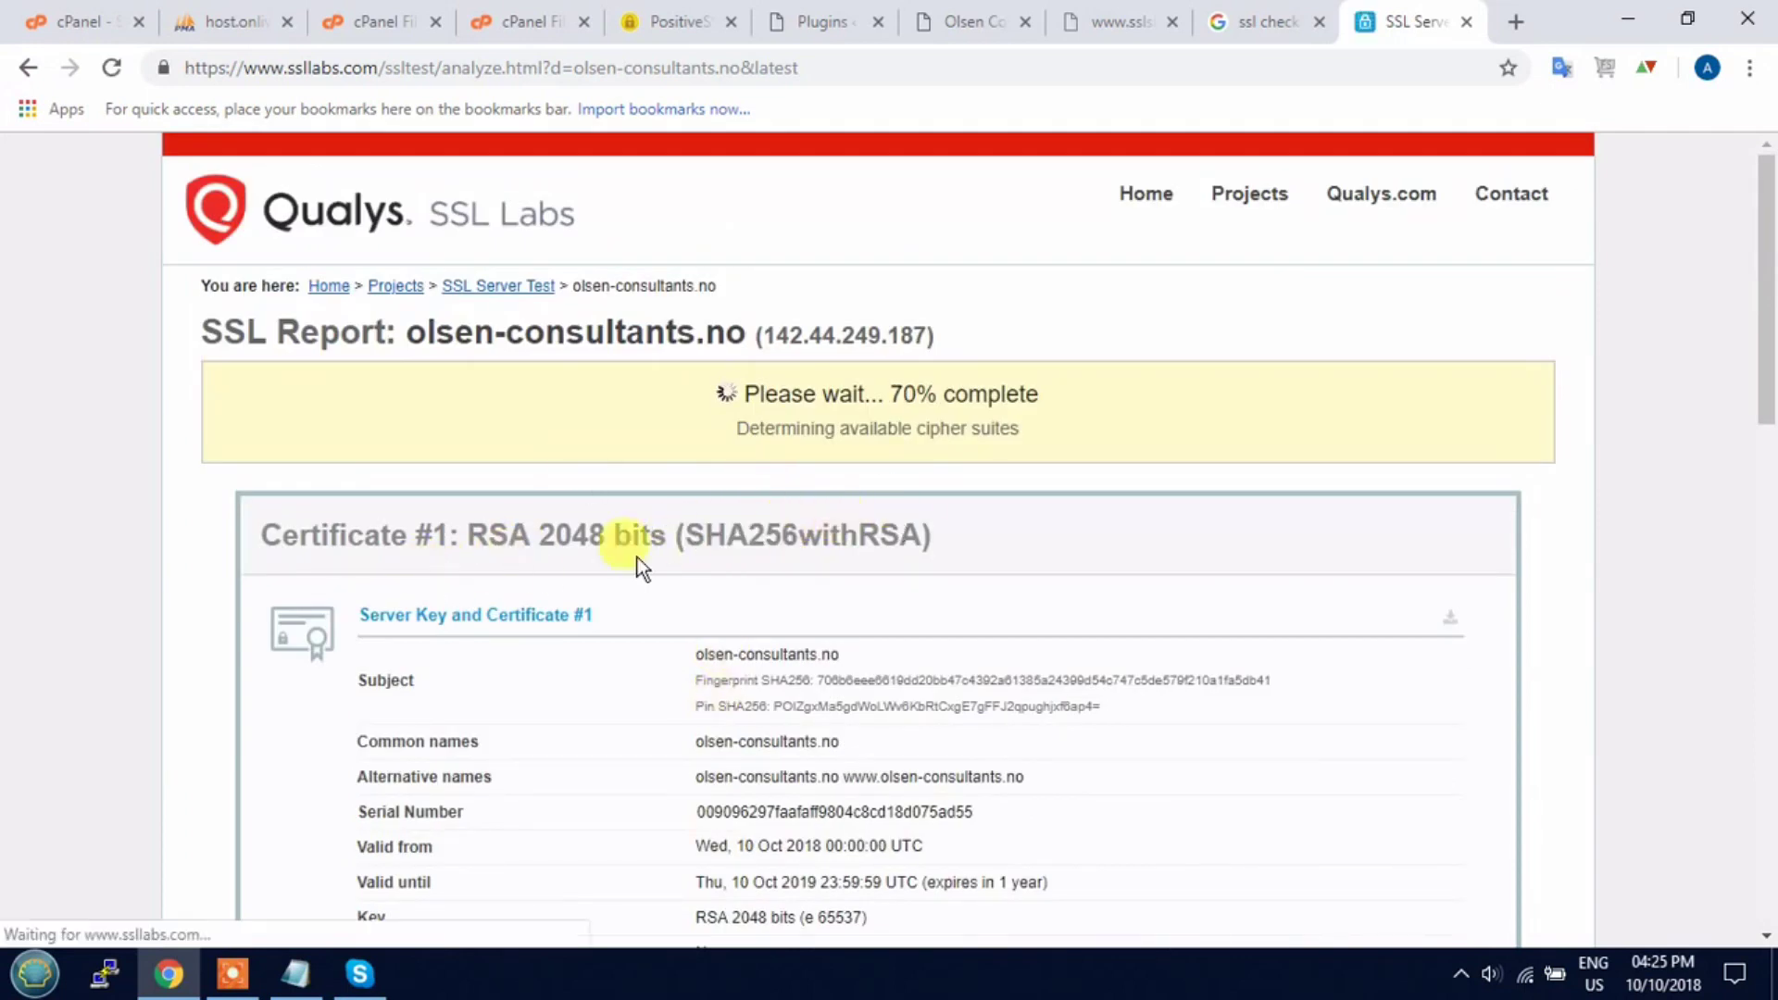
{"action": "left_click_drag", "start_coordinate": [536, 534], "coordinate": [602, 530]}
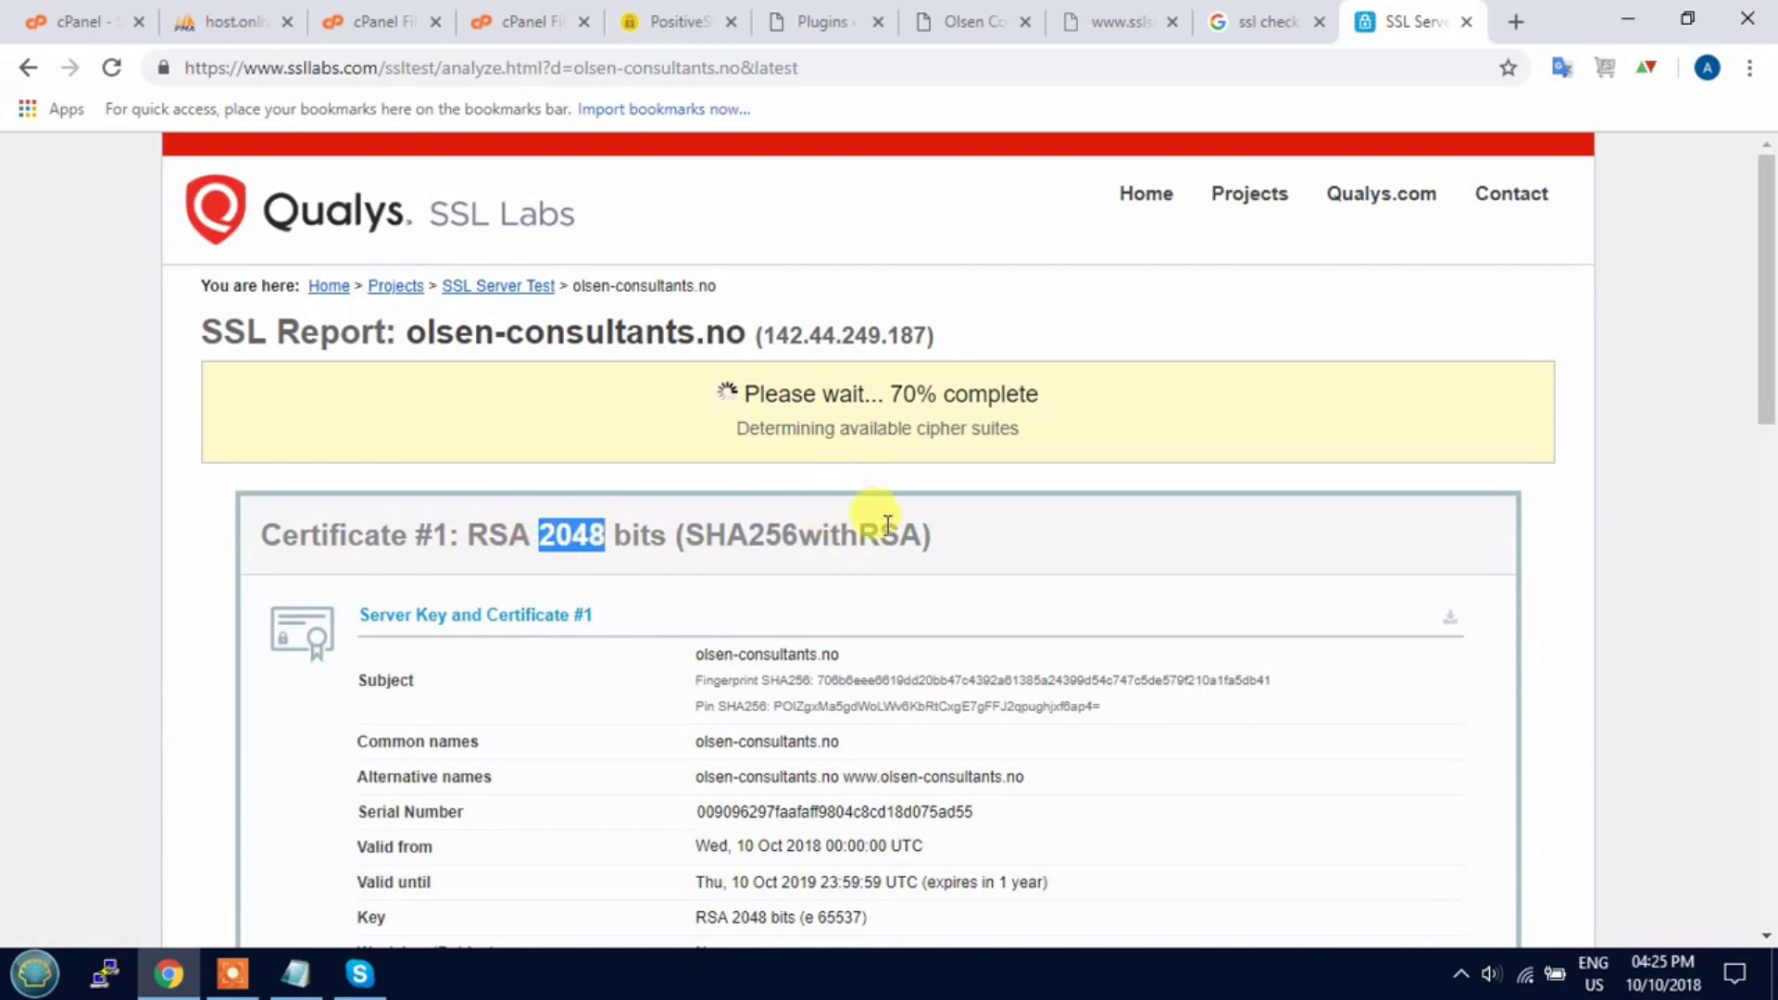
{"action": "scroll", "coordinate": [875, 491], "scroll_direction": "down", "scroll_amount": 9}
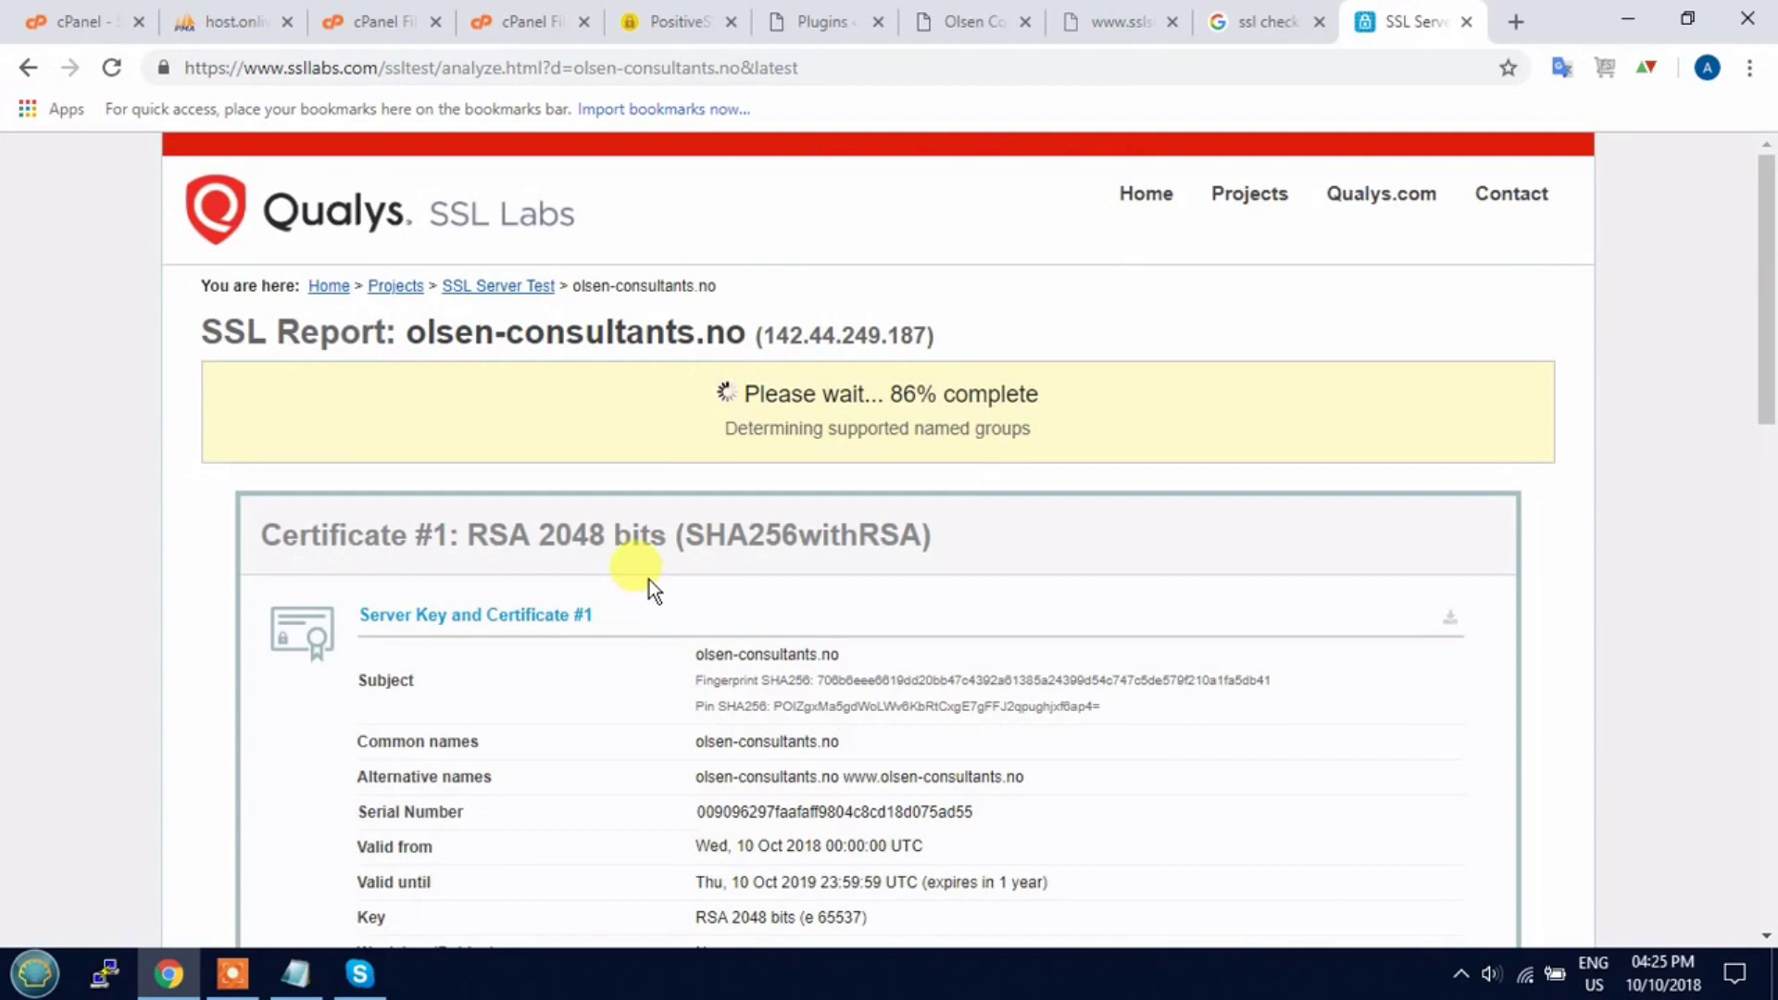
{"action": "scroll", "coordinate": [649, 579], "scroll_direction": "down", "scroll_amount": 5}
{"action": "scroll", "coordinate": [653, 565], "scroll_direction": "down", "scroll_amount": 10}
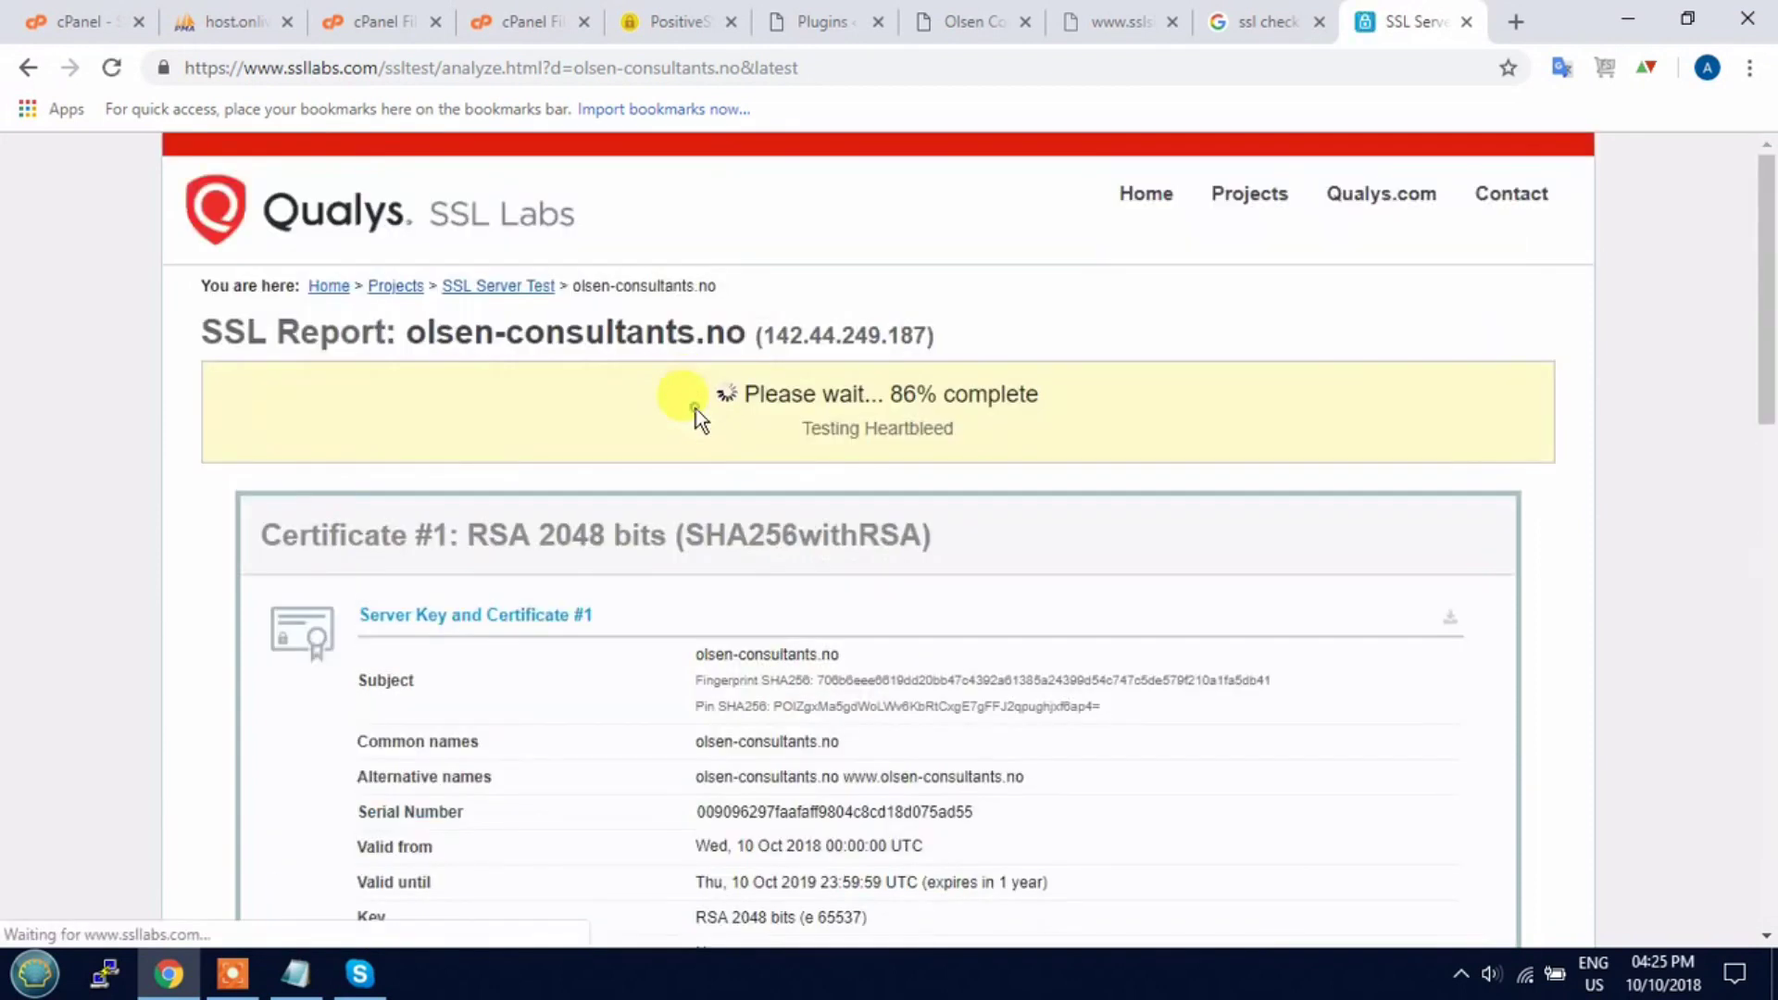
{"action": "scroll", "coordinate": [758, 536], "scroll_direction": "down", "scroll_amount": 5}
{"action": "left_click_drag", "start_coordinate": [697, 554], "coordinate": [822, 553]}
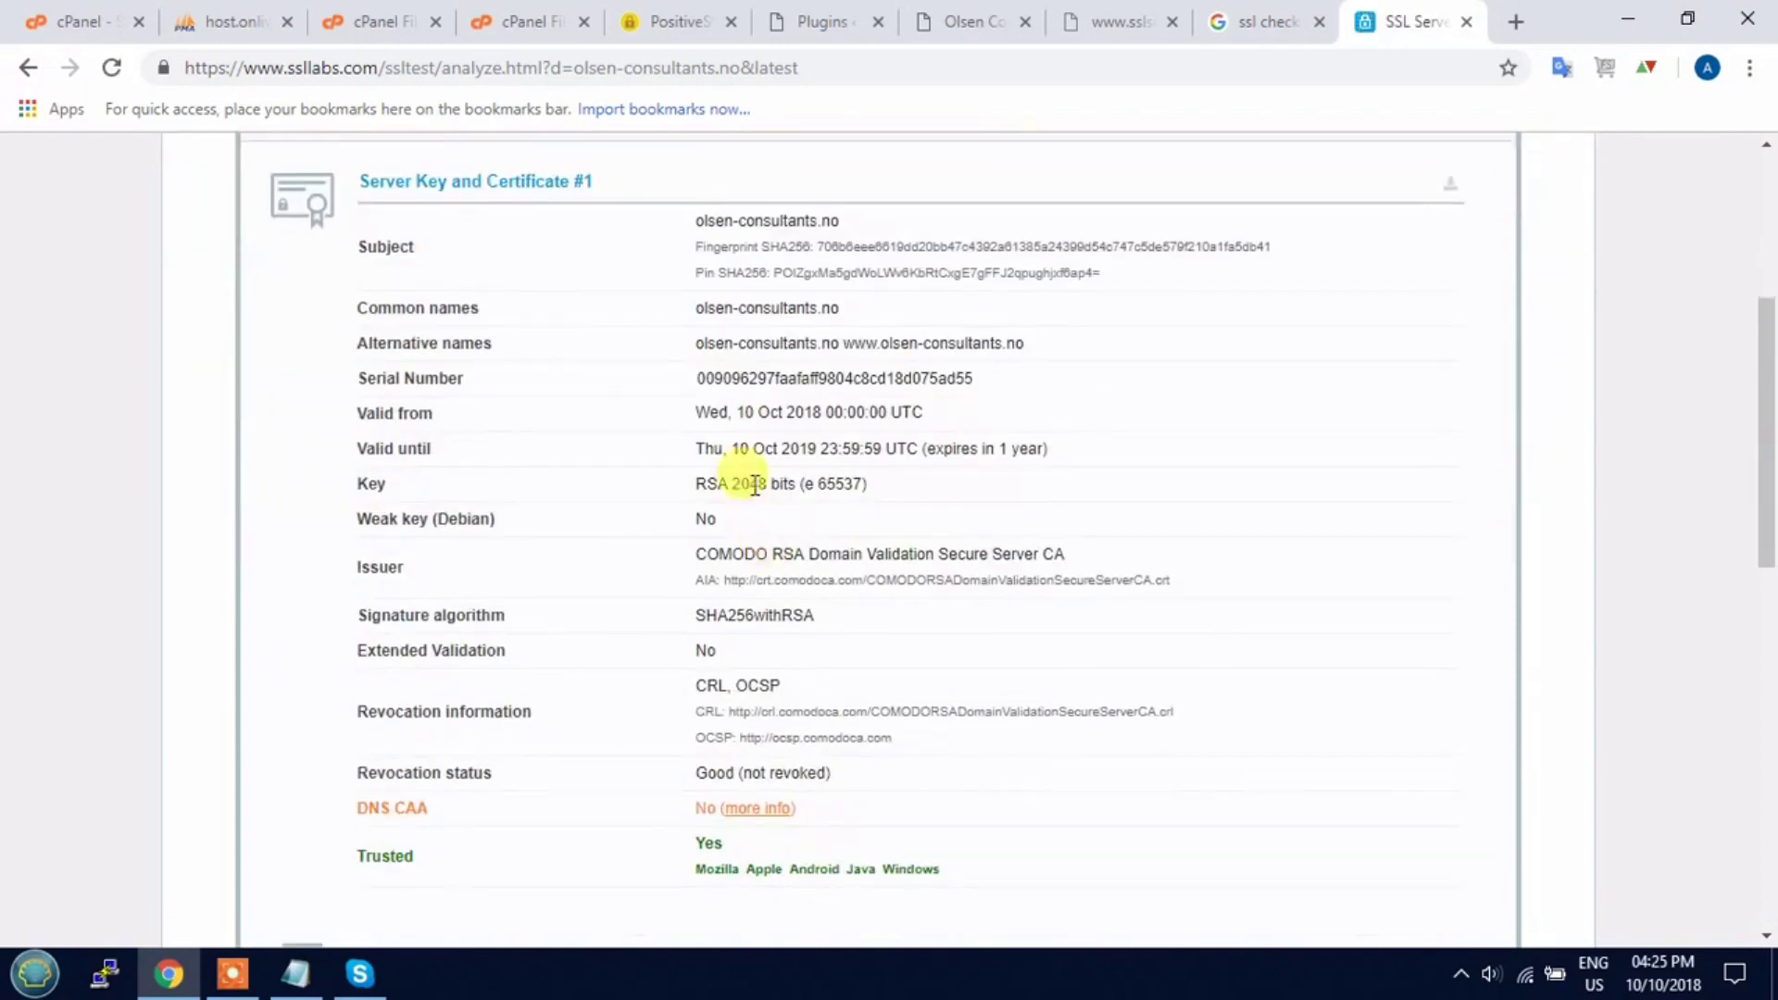
{"action": "left_click_drag", "start_coordinate": [695, 448], "coordinate": [917, 452]}
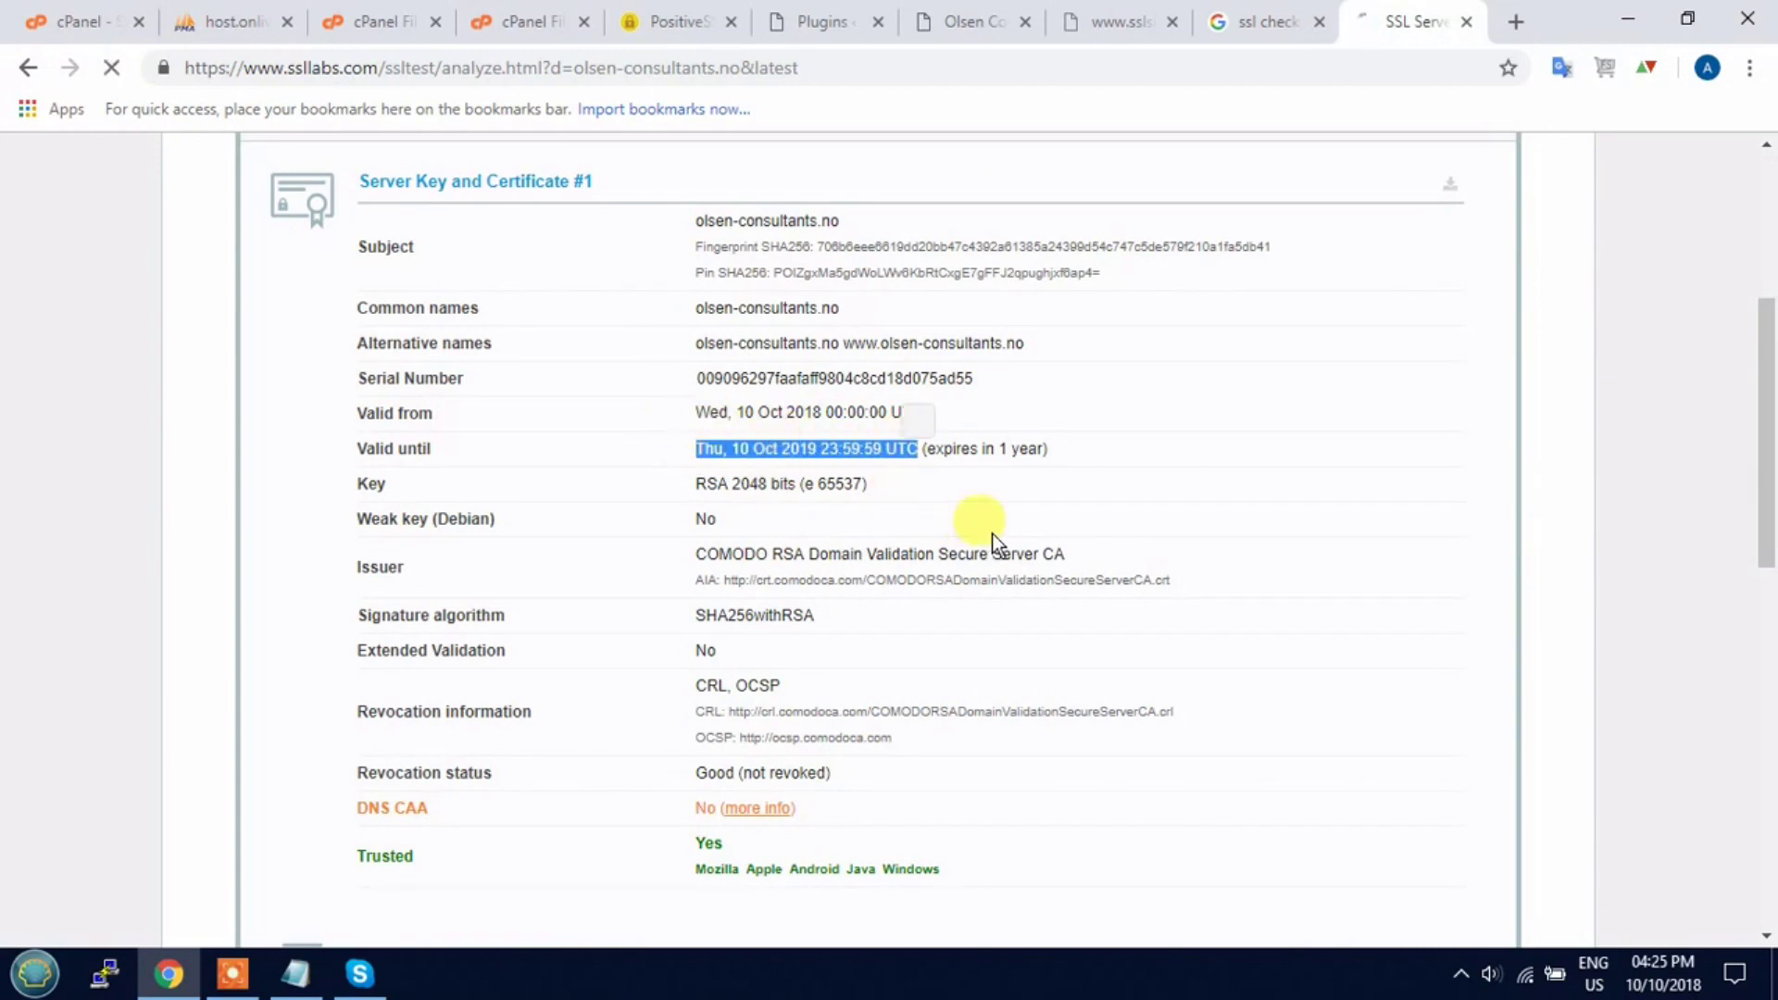